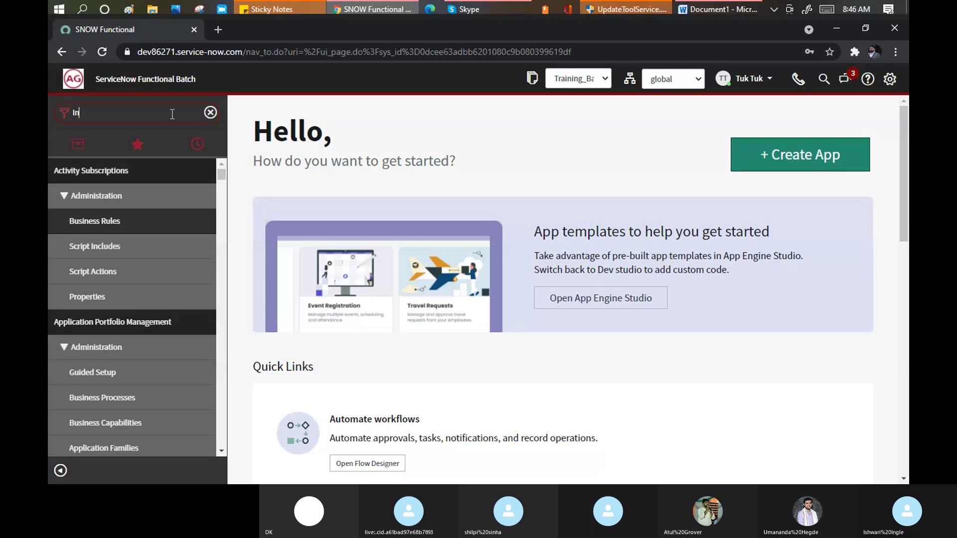
Step: Filter the navigator for "Incident" and open the Create New incident form in a new browser tab
type("cident")
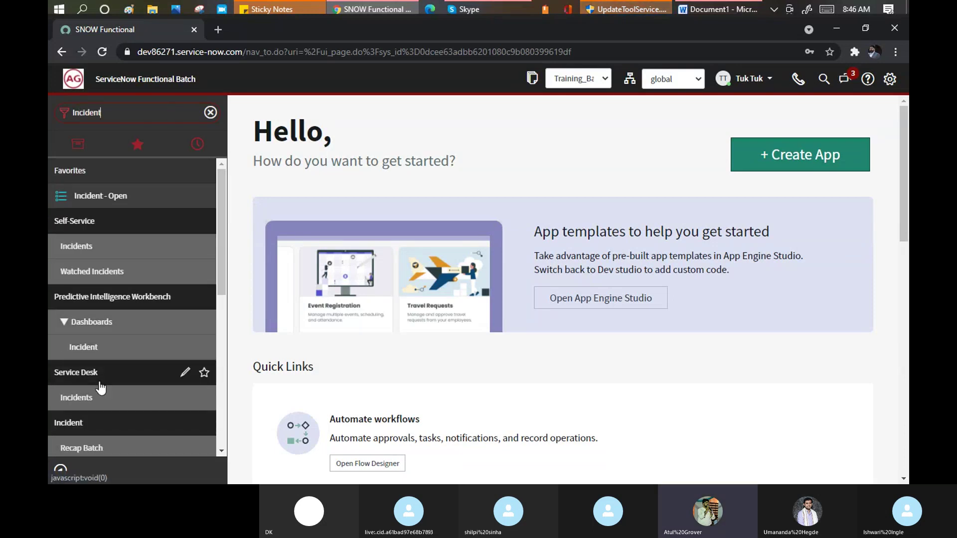
scroll(102, 391, "down", 3)
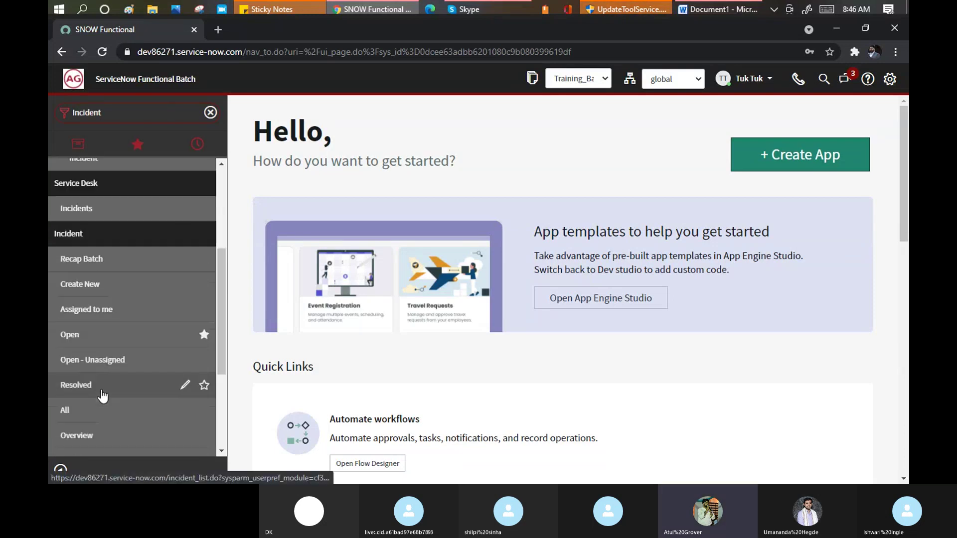
left_click(87, 290)
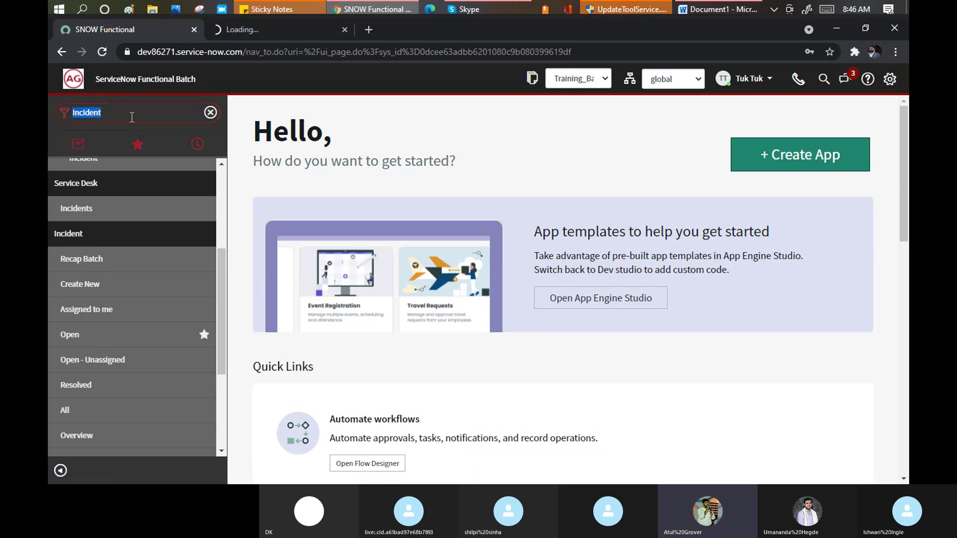
left_click(250, 28)
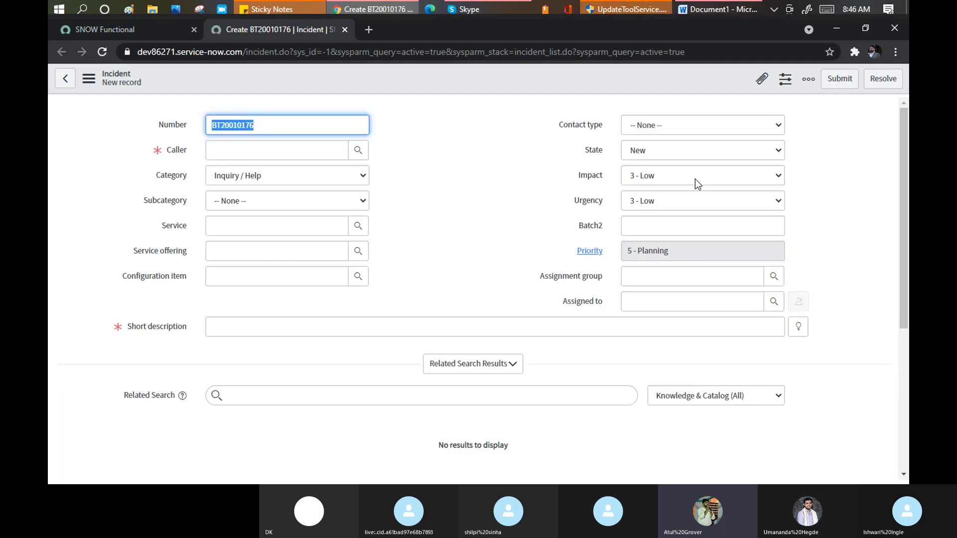
Step: Set both the impact and the urgency of the new incident to 1 - High and check its priority field
left_click(696, 181)
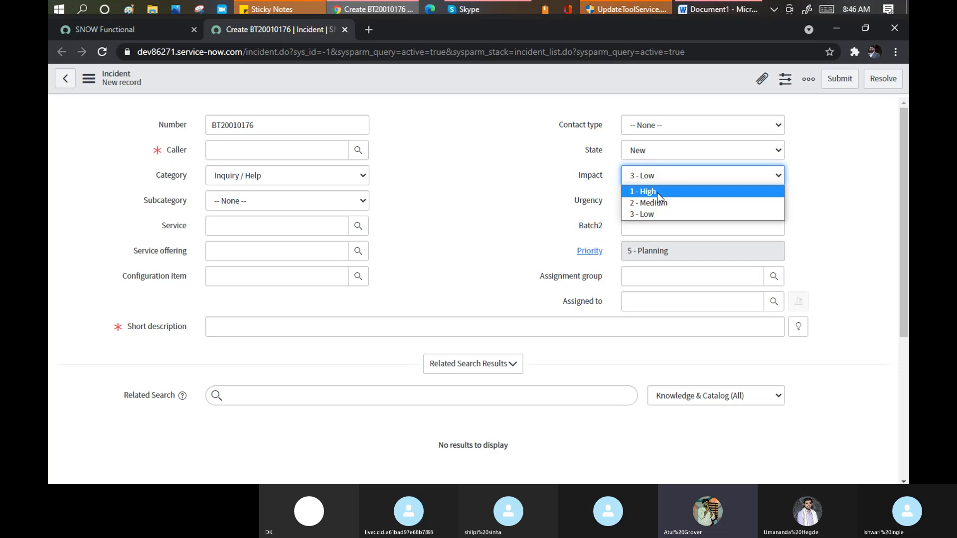
left_click(656, 193)
left_click(658, 205)
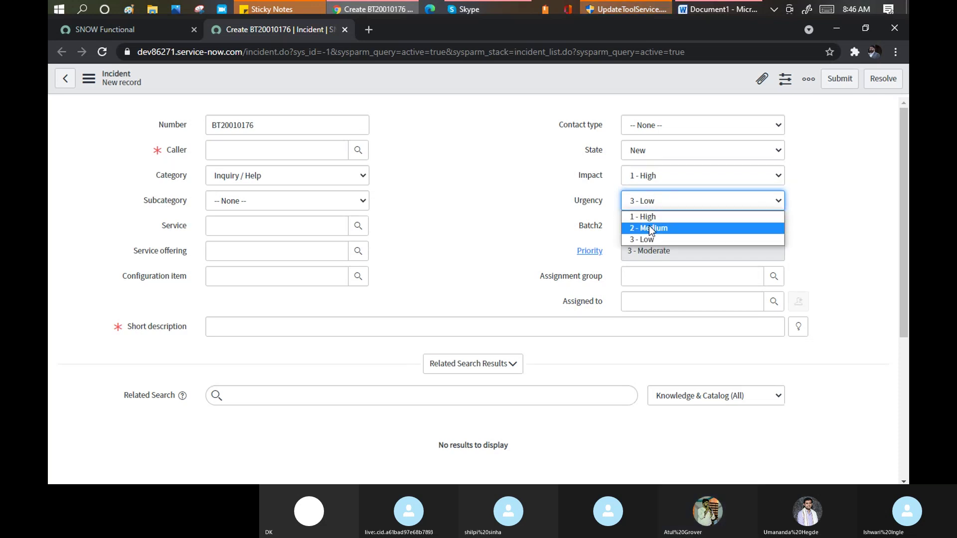
left_click(648, 217)
left_click(675, 253)
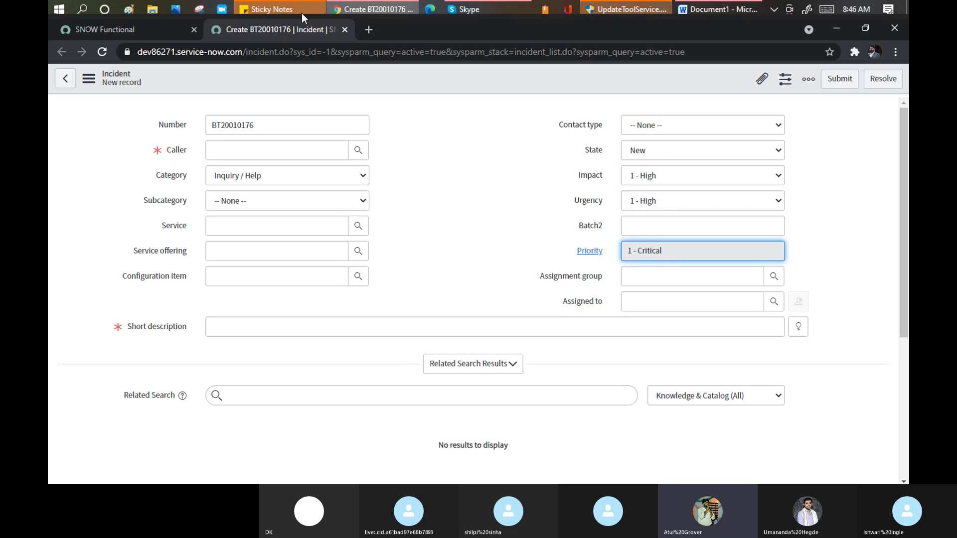
Step: Filter the navigator for "data loo" and open Data Lookup Definitions in a new browser tab
left_click(712, 9)
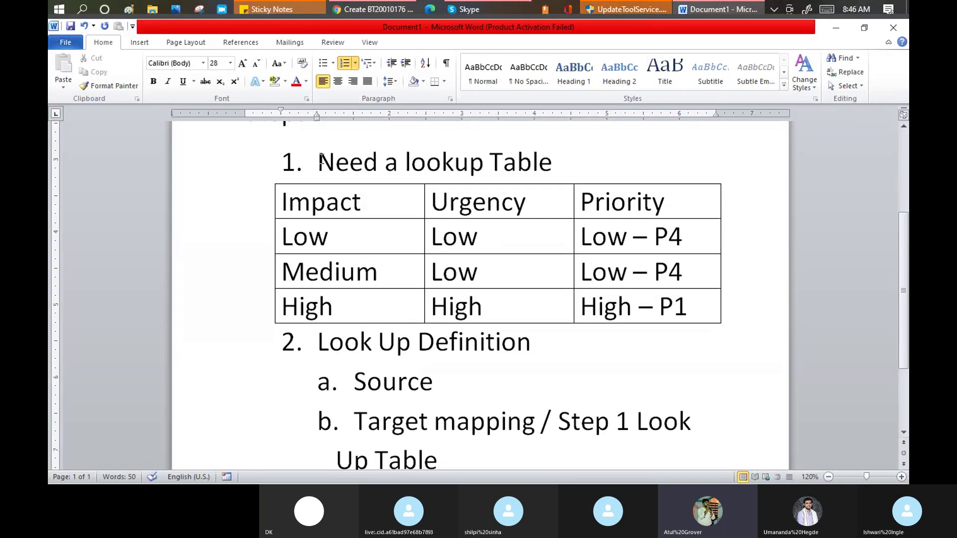
key("alt+Tab")
left_click(106, 29)
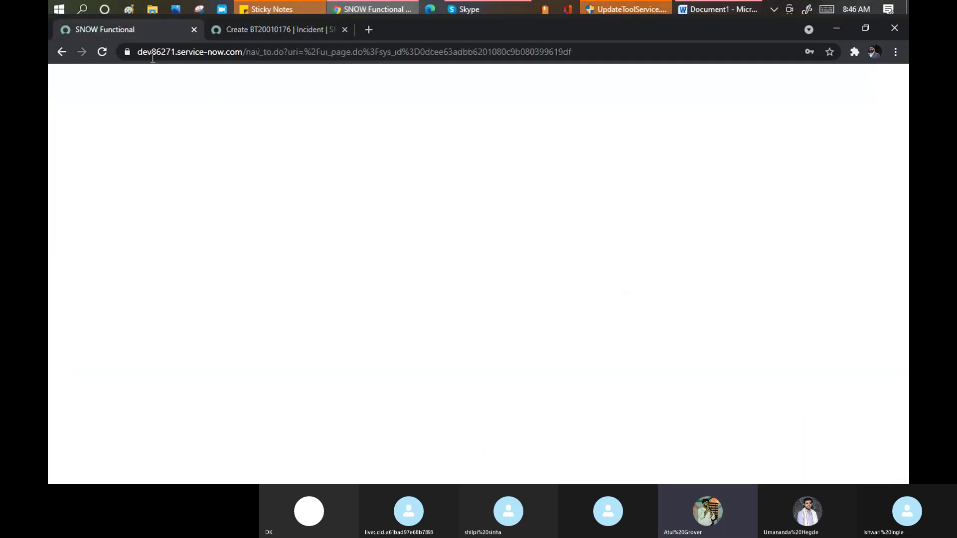
left_click(155, 118)
type("d")
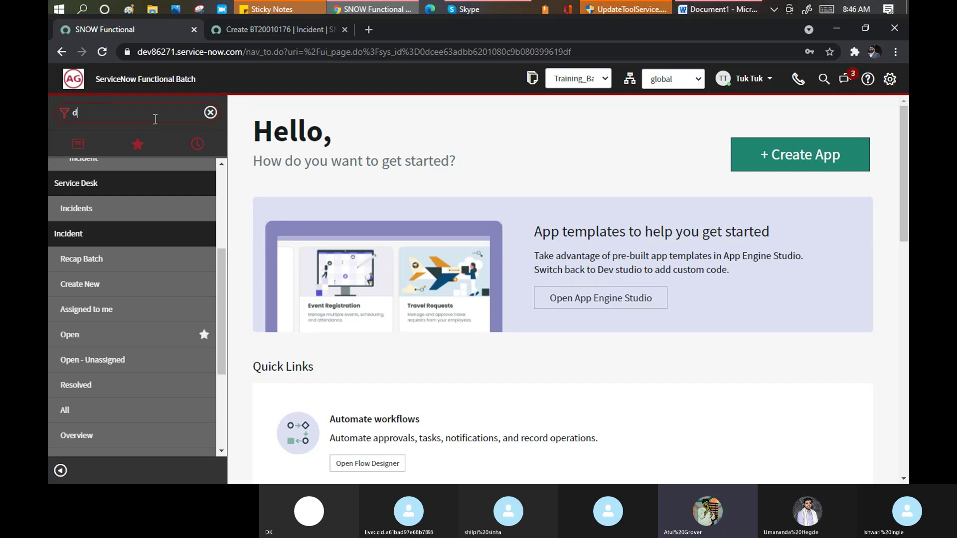
type("atalook")
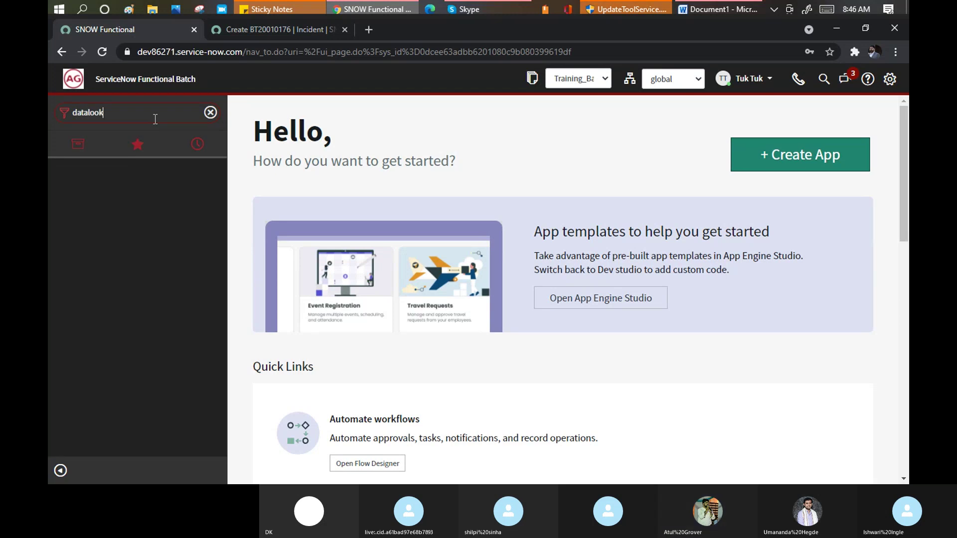
key("BackSpace")
key("BackSpace")
key("BackSpace")
type("ko")
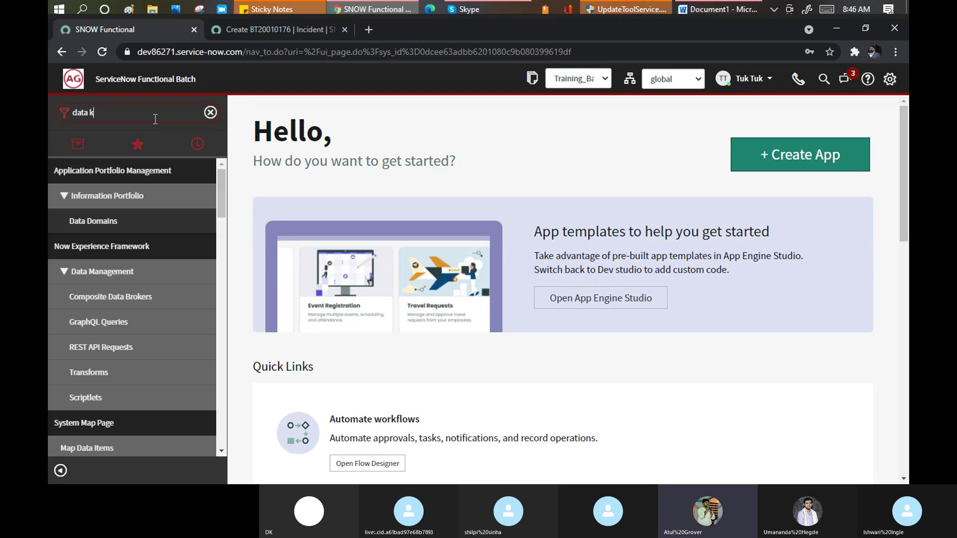
key("BackSpace")
key("BackSpace")
type("loo")
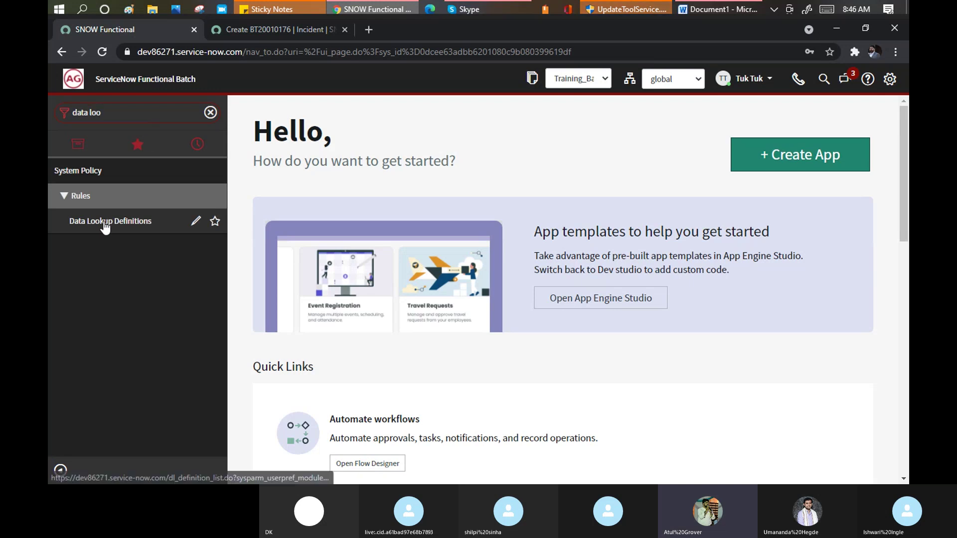
middle_click(104, 222)
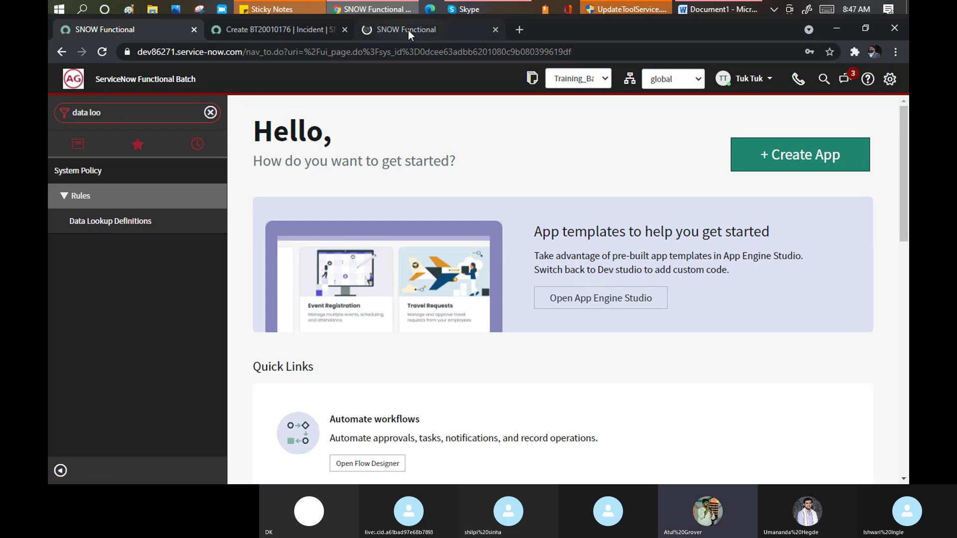
left_click(408, 30)
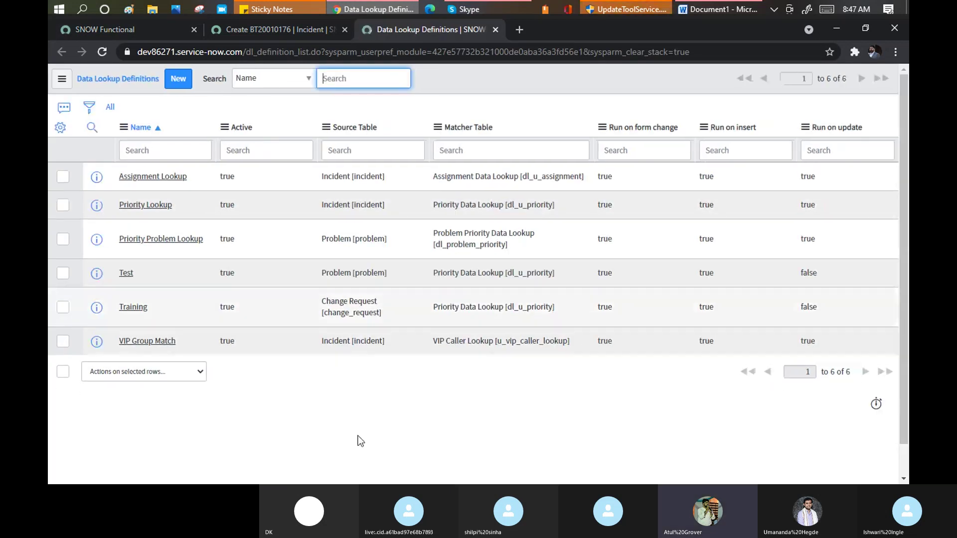
Step: Check the lookup table notes in the Word document and return to the Data Lookup Definitions list in Chrome
left_click(718, 9)
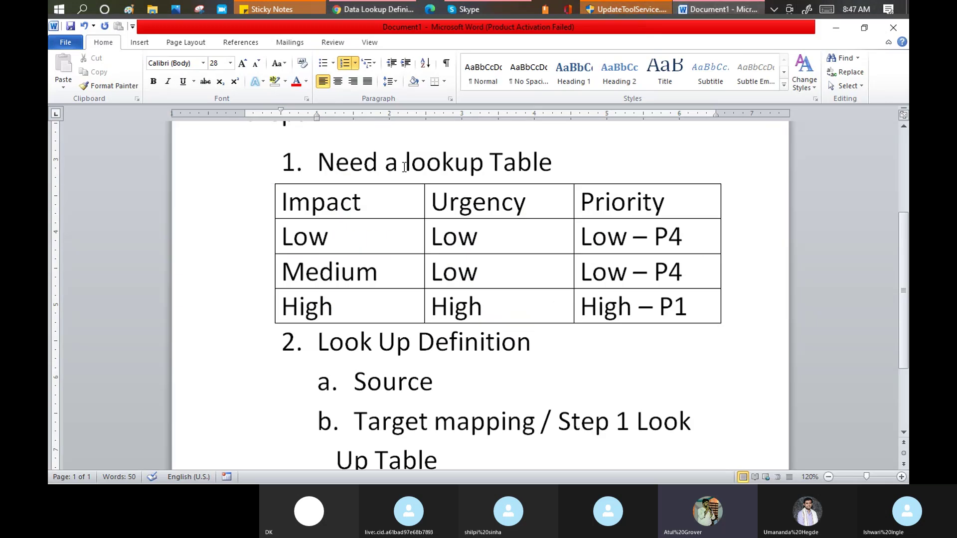
left_click(384, 12)
left_click(387, 79)
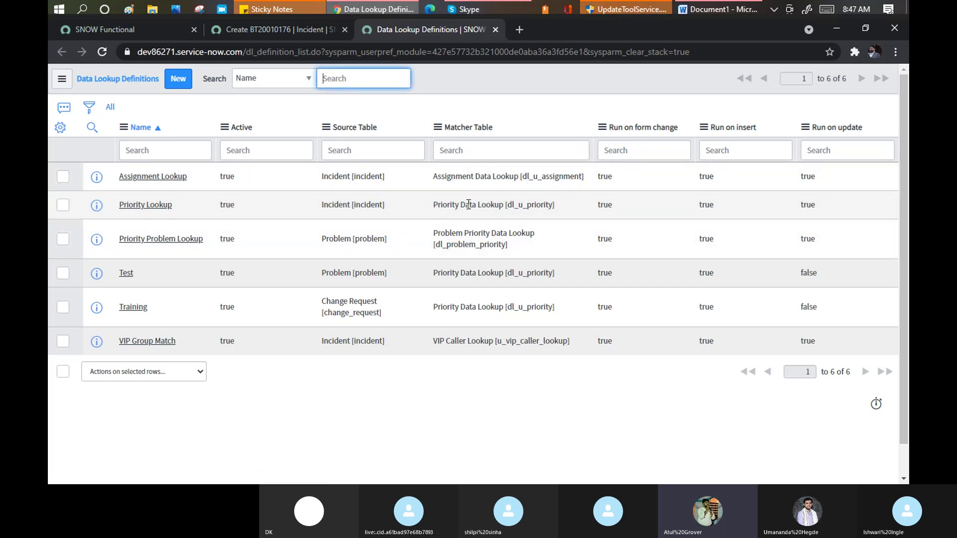
Step: Copy the Priority Lookup's matcher table name, open the dl_u_priority.list records through the navigator, and collapse the navigator
left_click_drag(508, 205, 554, 204)
key("ctrl+c")
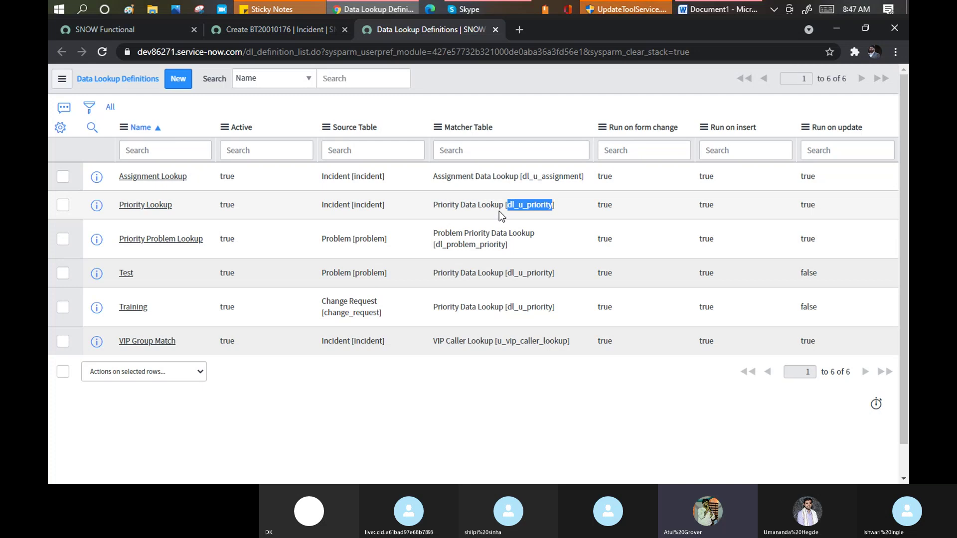
left_click(124, 28)
left_click(123, 119)
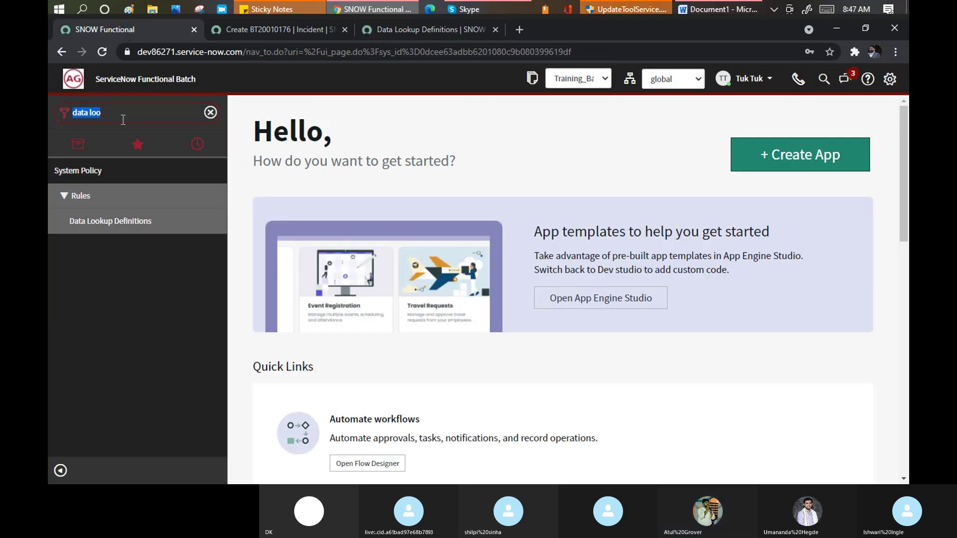
key("ctrl+v")
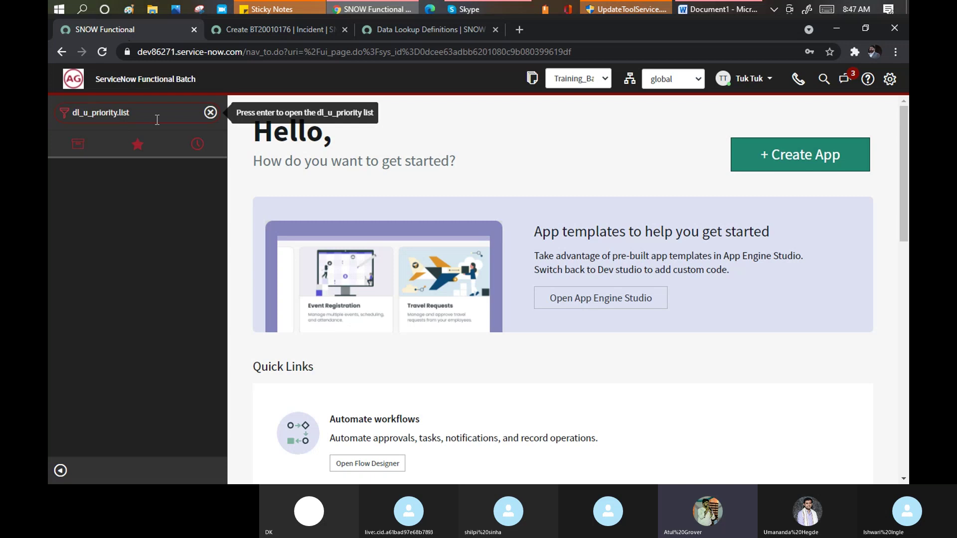
key("Return")
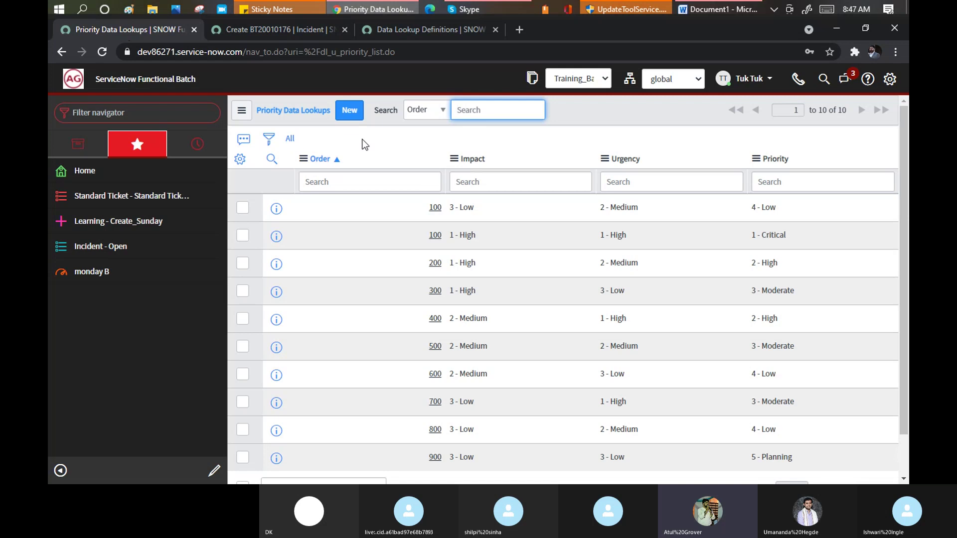
left_click(61, 471)
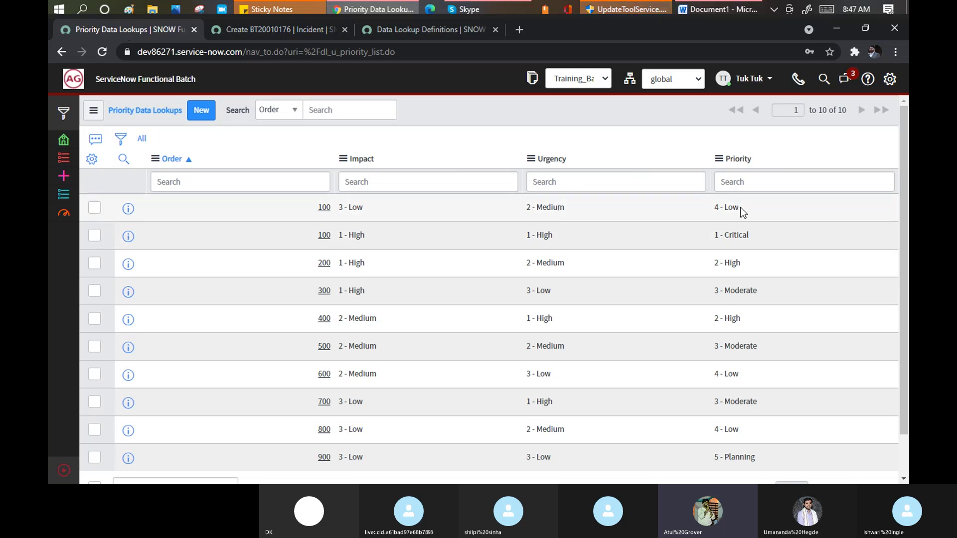
Step: Compare the new incident's impact, urgency and priority with the matching high-impact, high-urgency row in Priority Data Lookups
left_click(285, 30)
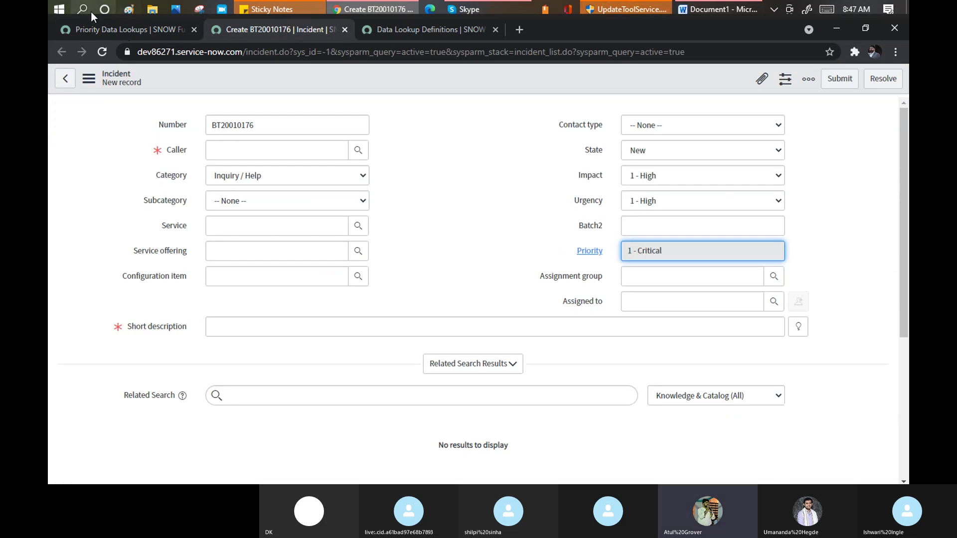
left_click(125, 29)
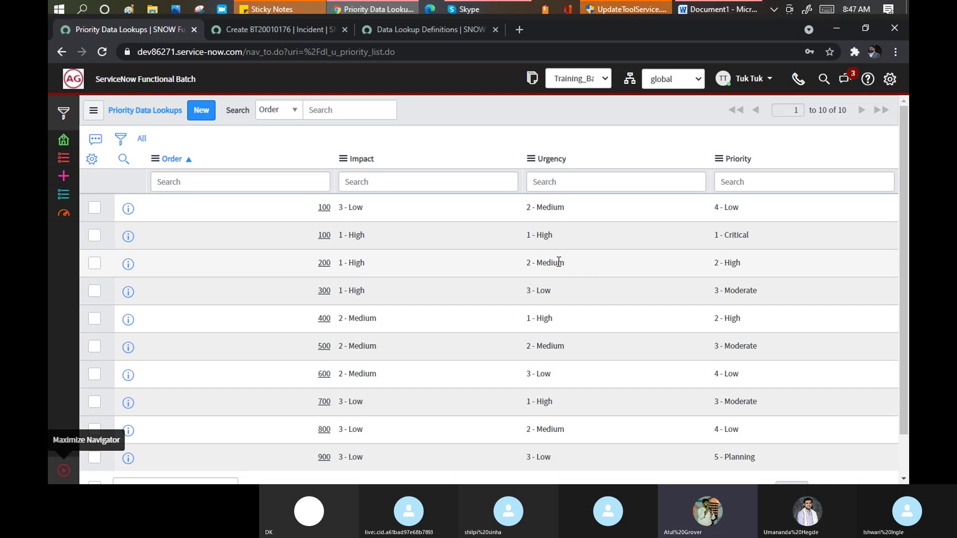
double_click(340, 233)
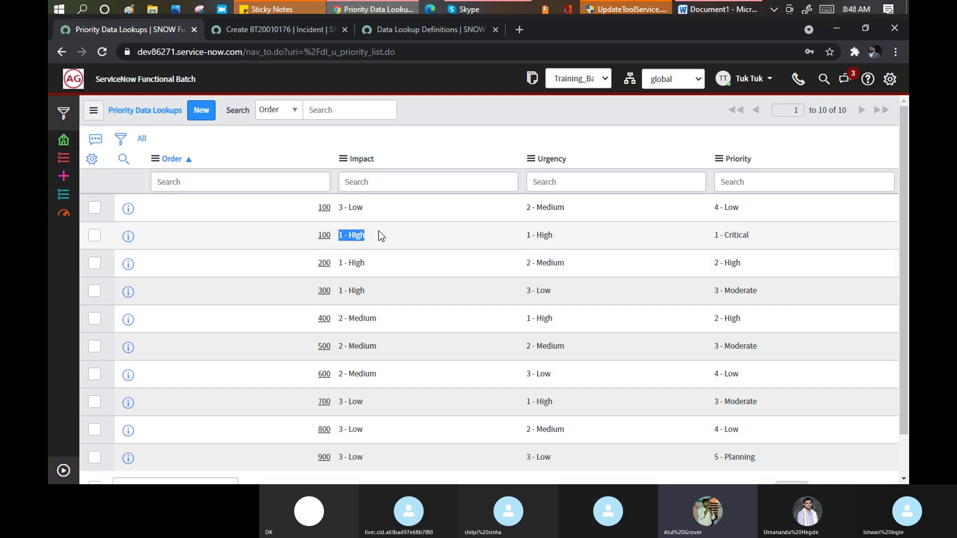
double_click(529, 237)
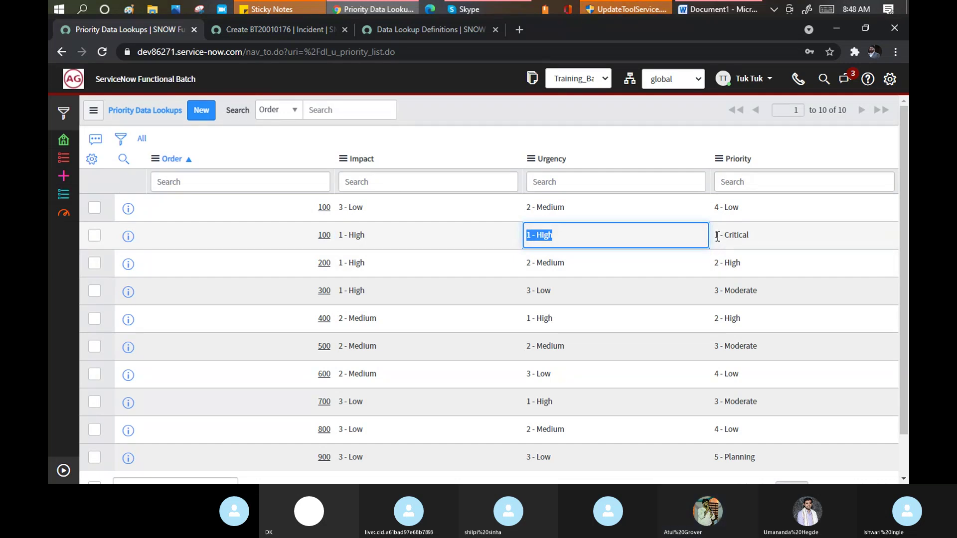
key("Escape")
left_click(755, 238)
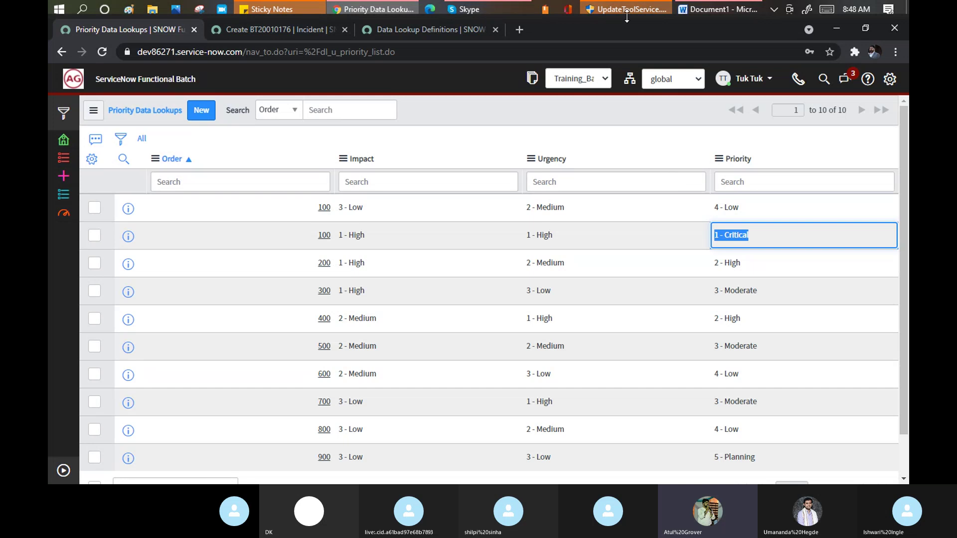
Step: Switch to the Word document and review the "Need a lookup Table" and "Look Up Definition" steps
left_click(708, 9)
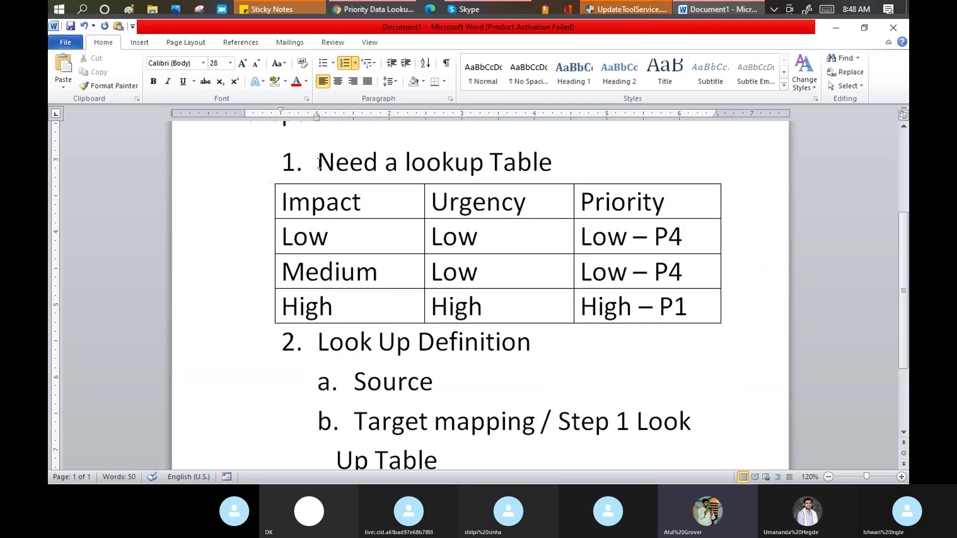
left_click_drag(319, 164, 525, 166)
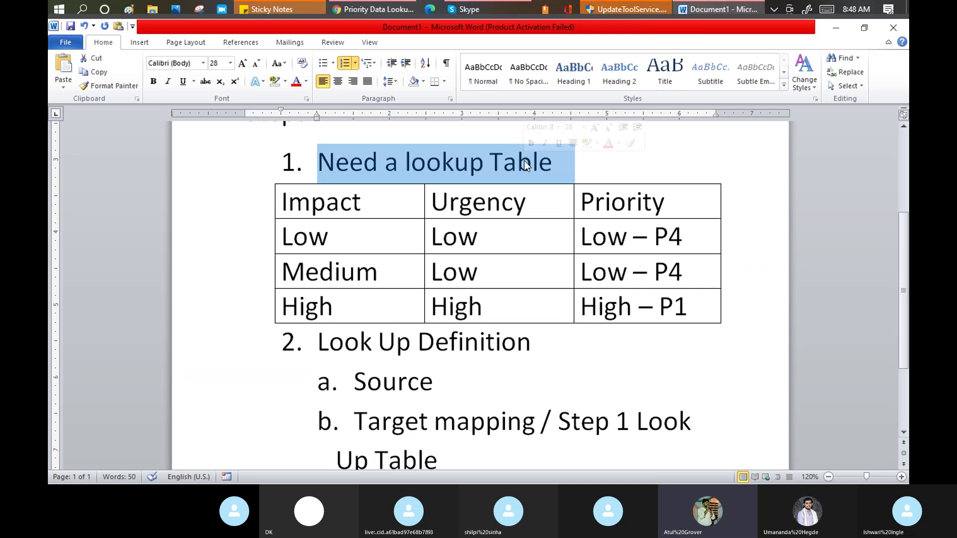
left_click_drag(319, 342, 548, 343)
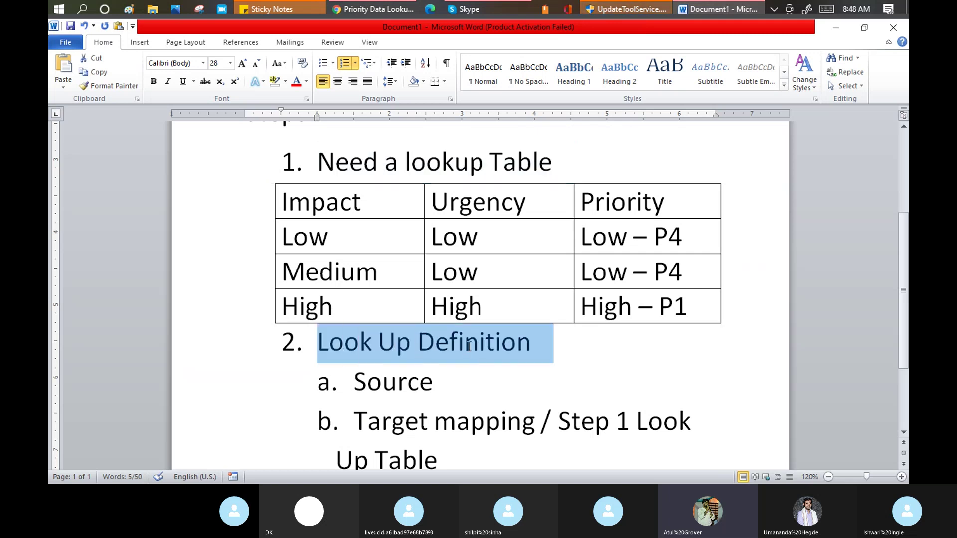
Step: Switch back to Chrome and open the Priority Lookup record from the Data Lookup Definitions list
left_click(384, 12)
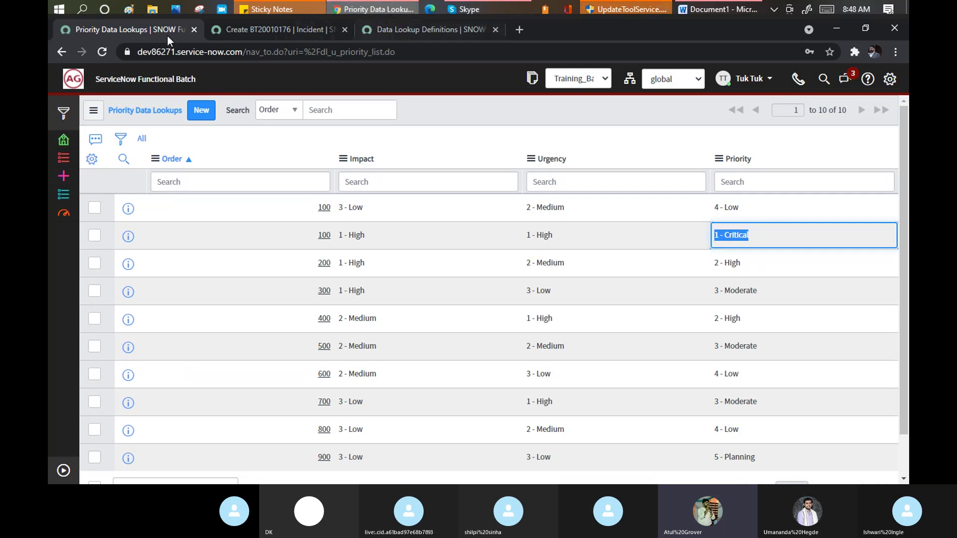
left_click(422, 31)
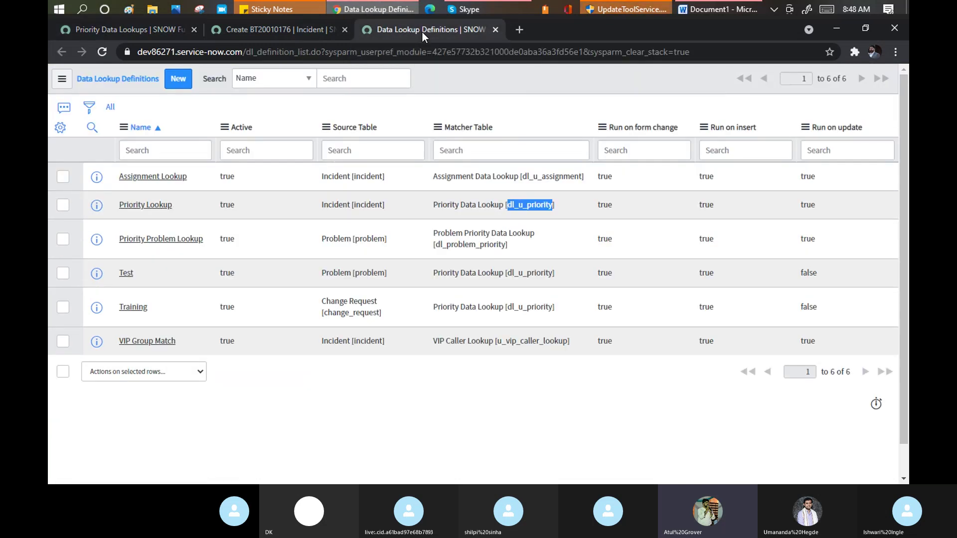
left_click(162, 214)
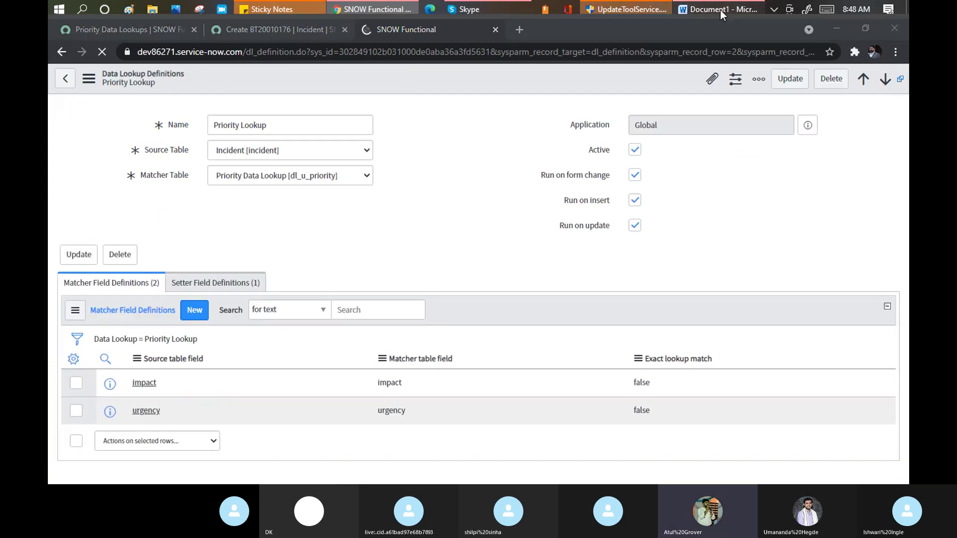
Step: Switch to the Word document and review the source and target mapping points under "Look Up Definition"
left_click(720, 10)
scroll(413, 249, "down", 2)
left_click(345, 269)
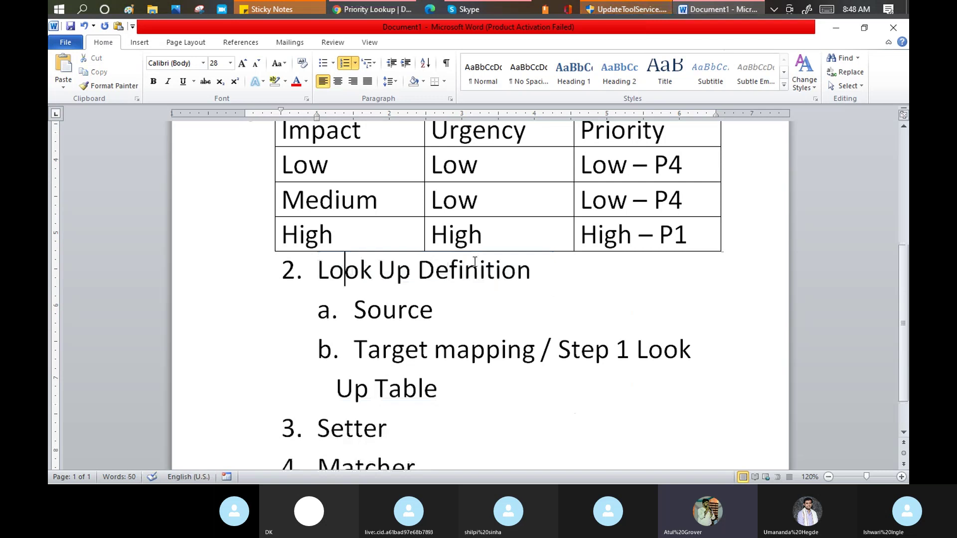
left_click(413, 327)
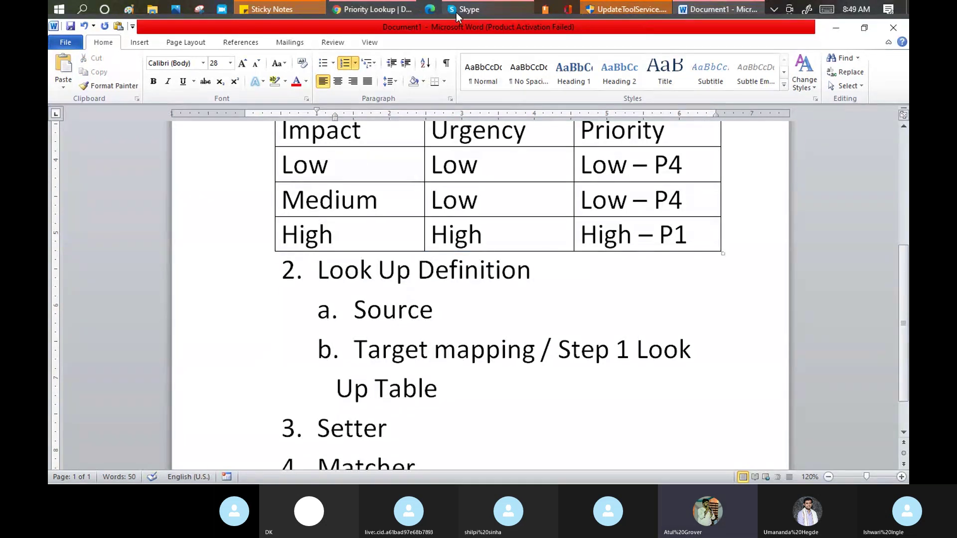
Step: Switch to Chrome and examine the Source Table field of the Priority Lookup record against the new incident form
left_click(373, 9)
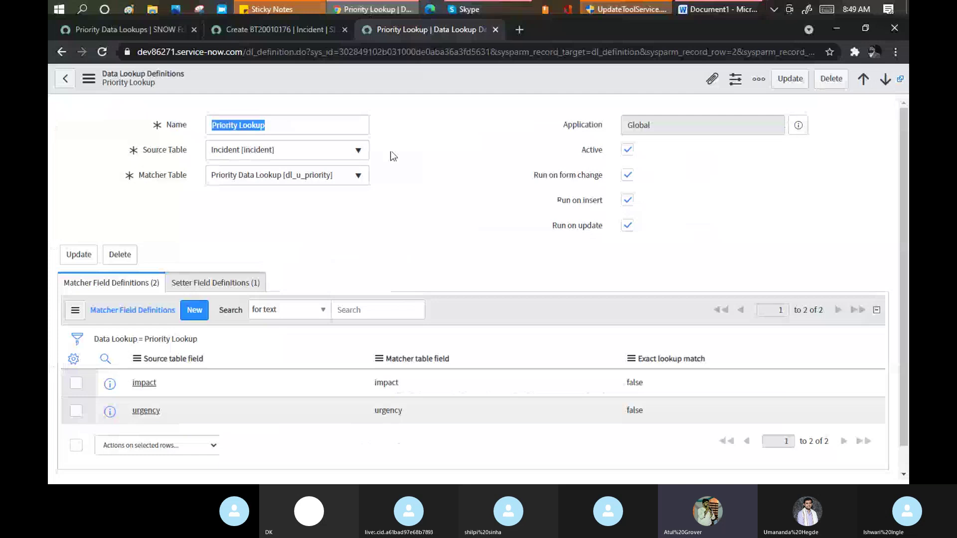
left_click(193, 113)
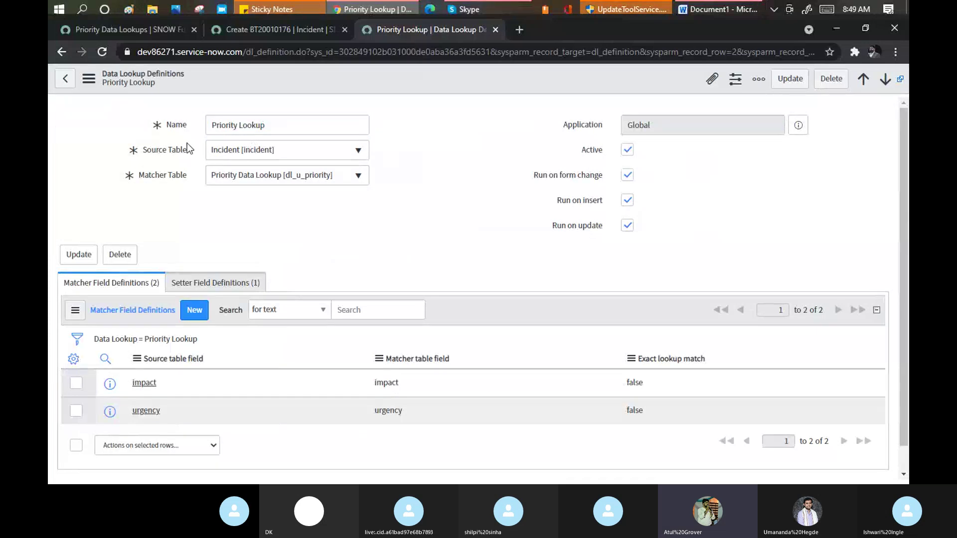
left_click_drag(188, 151, 155, 154)
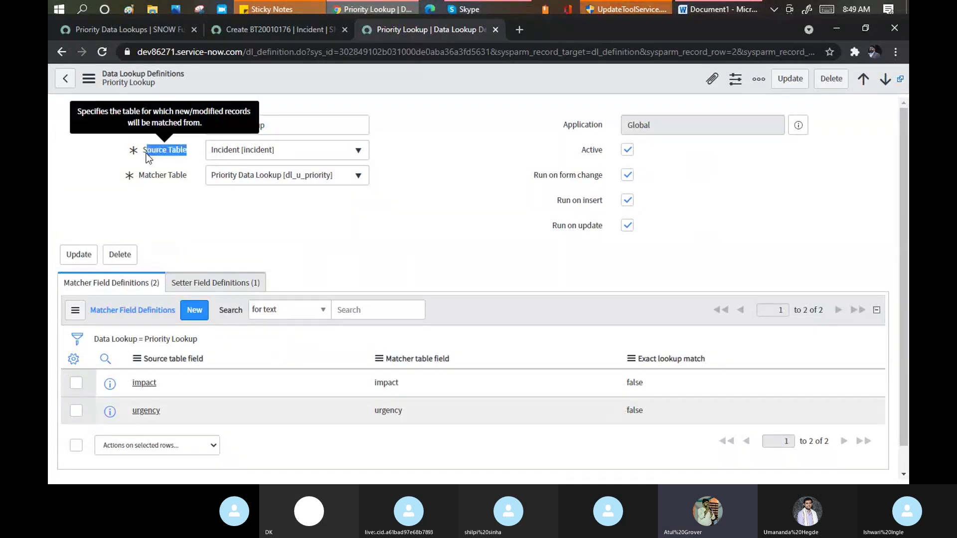
left_click(142, 153)
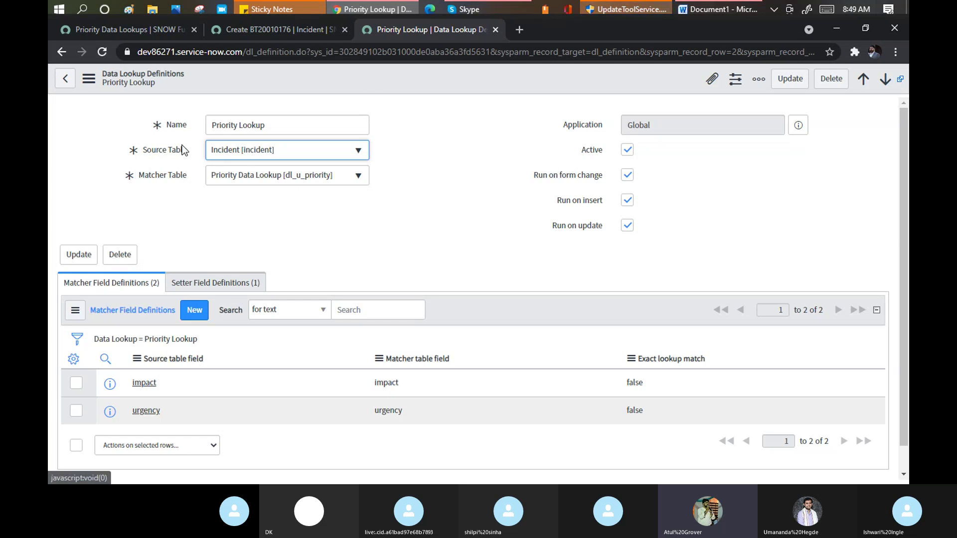
left_click(283, 29)
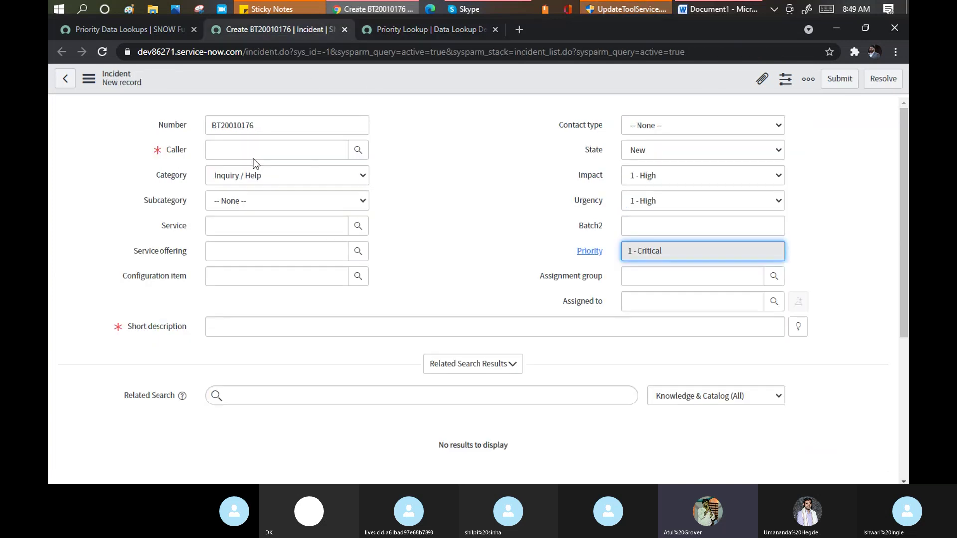
left_click(403, 28)
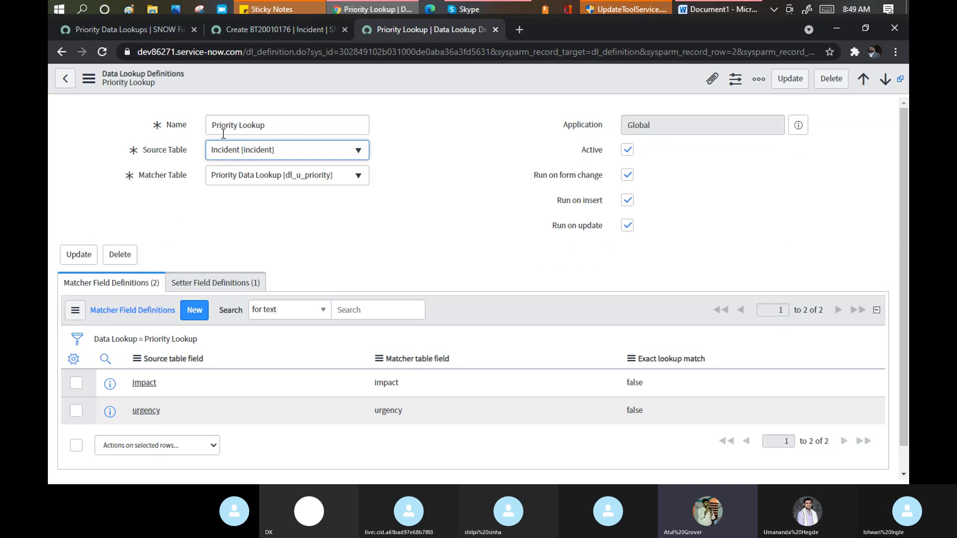
left_click_drag(192, 153, 136, 154)
Step: Examine the Matcher Table field of the Priority Lookup record against the incident form and the Priority Data Lookups list
mouse_move(141, 180)
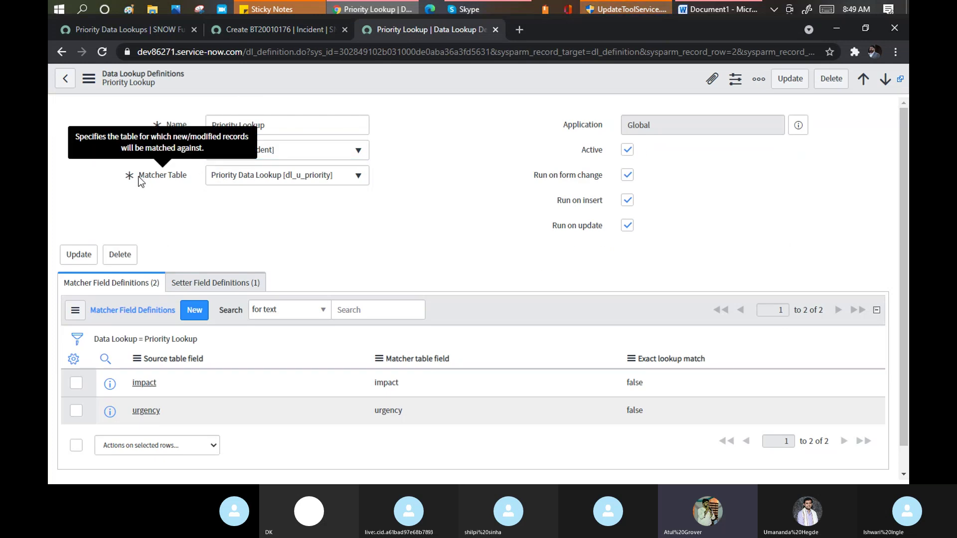
left_click(187, 177)
left_click(289, 32)
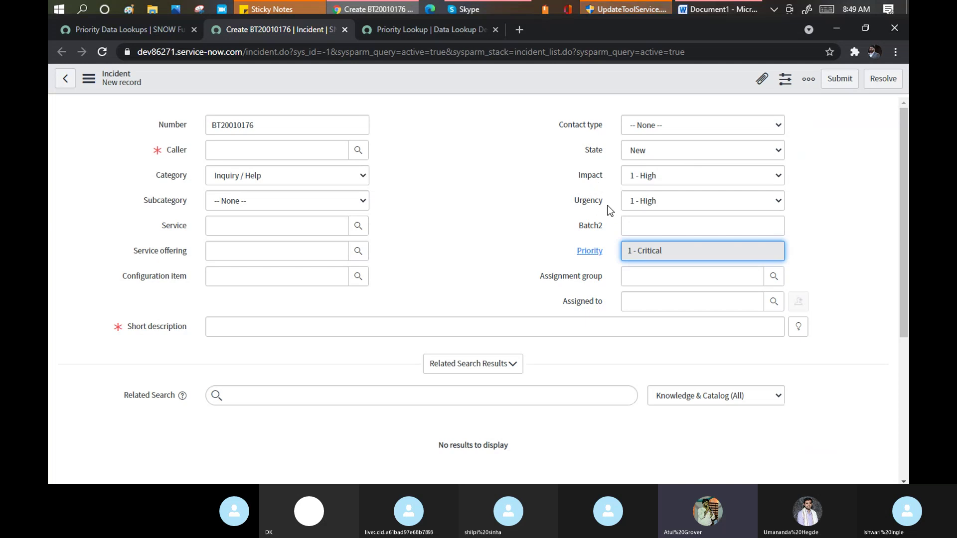
left_click(420, 30)
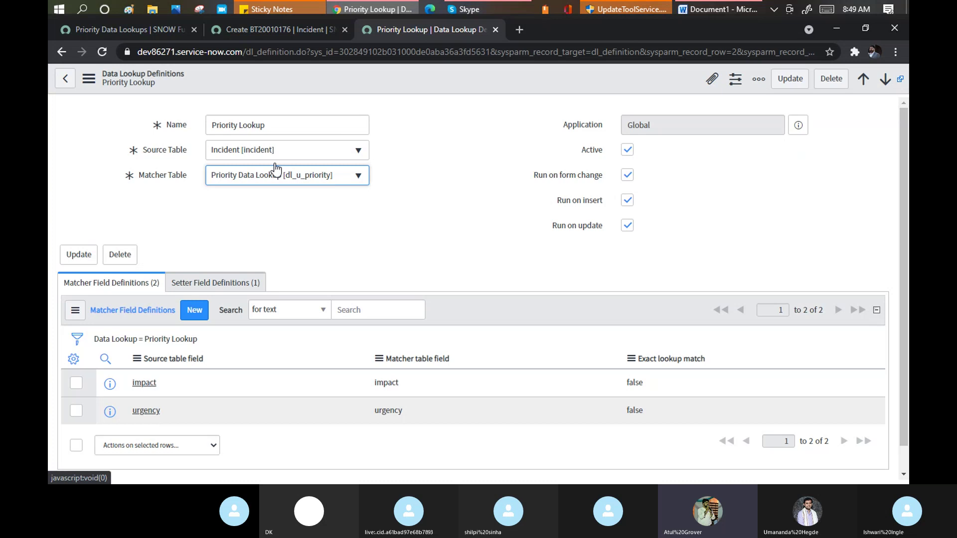
left_click(137, 30)
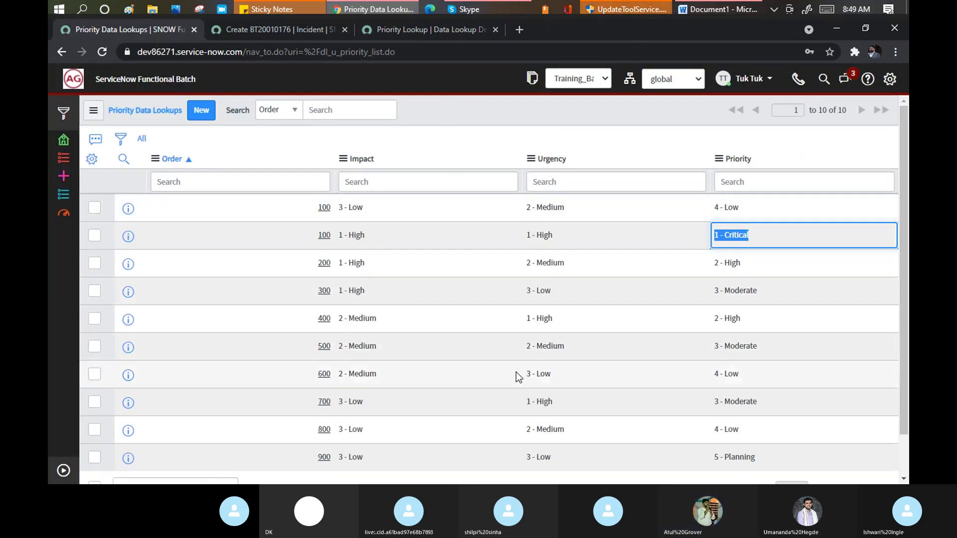
left_click(295, 31)
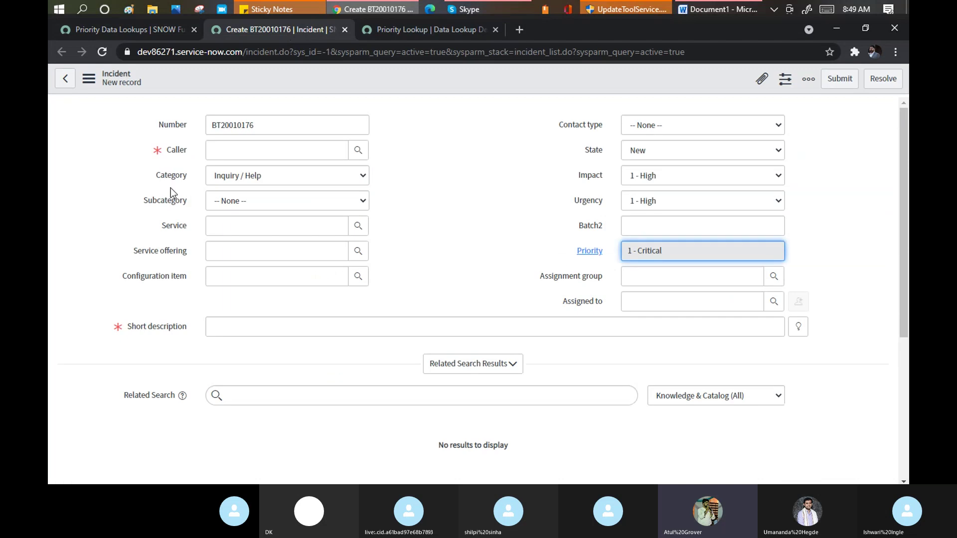
left_click(415, 29)
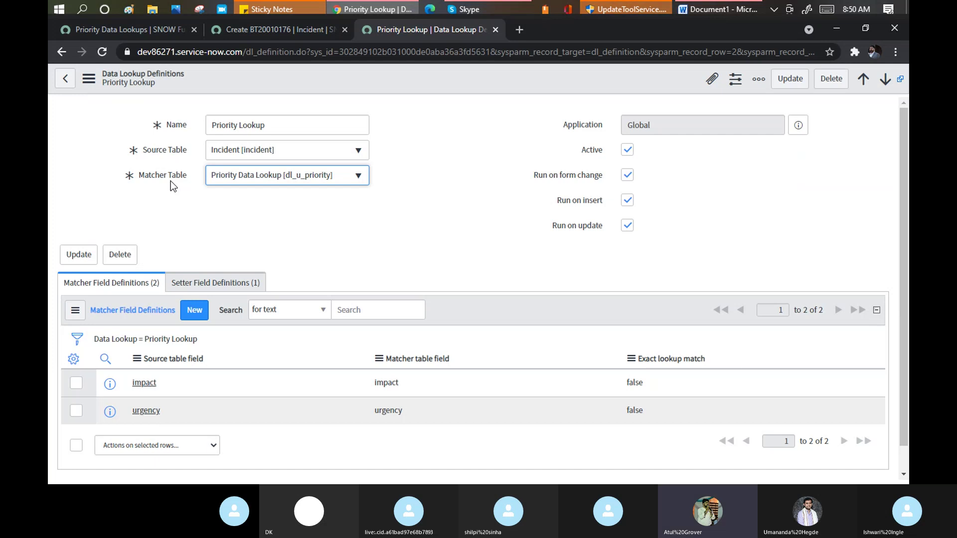
mouse_move(174, 150)
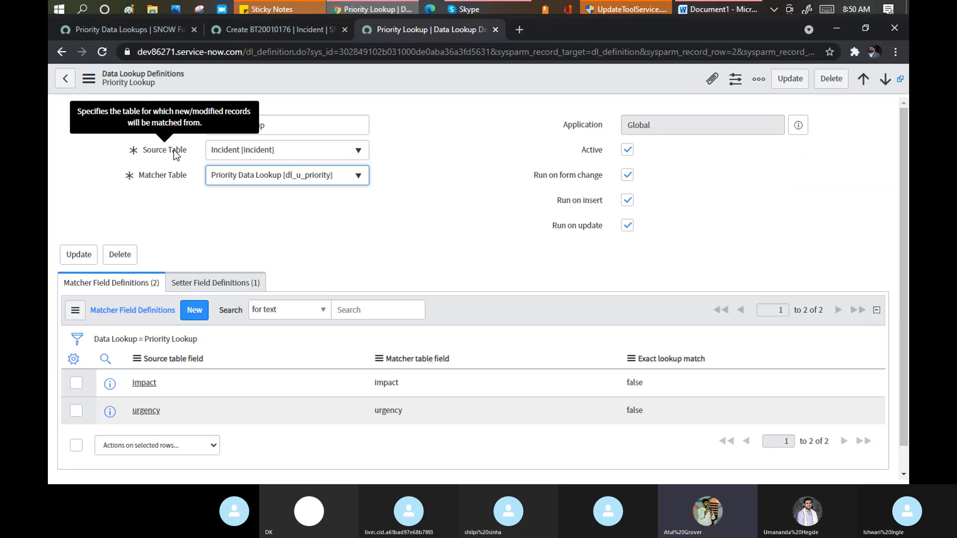
mouse_move(166, 180)
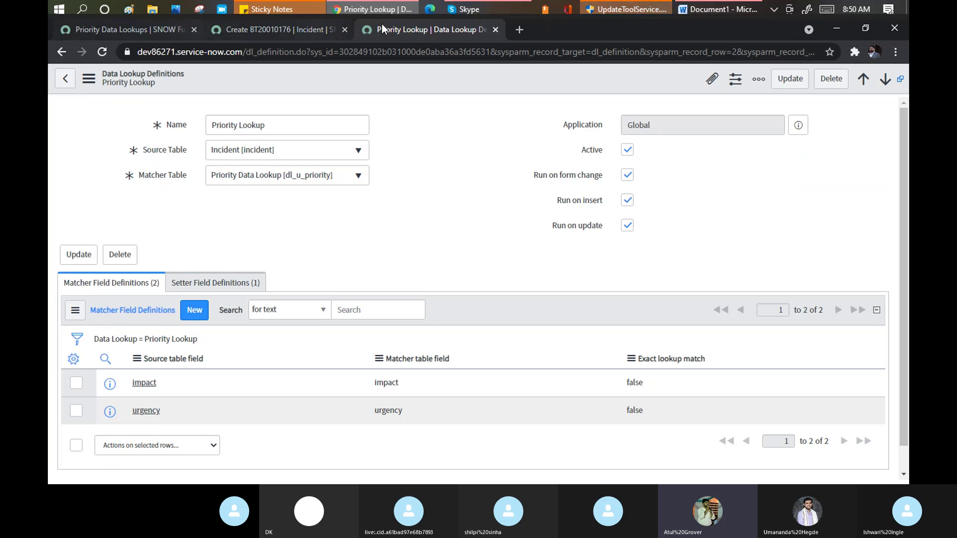
Step: Switch to the Word document and replace "Target mapping" with "Matcher" in item b under "Look Up Definition"
left_click(693, 10)
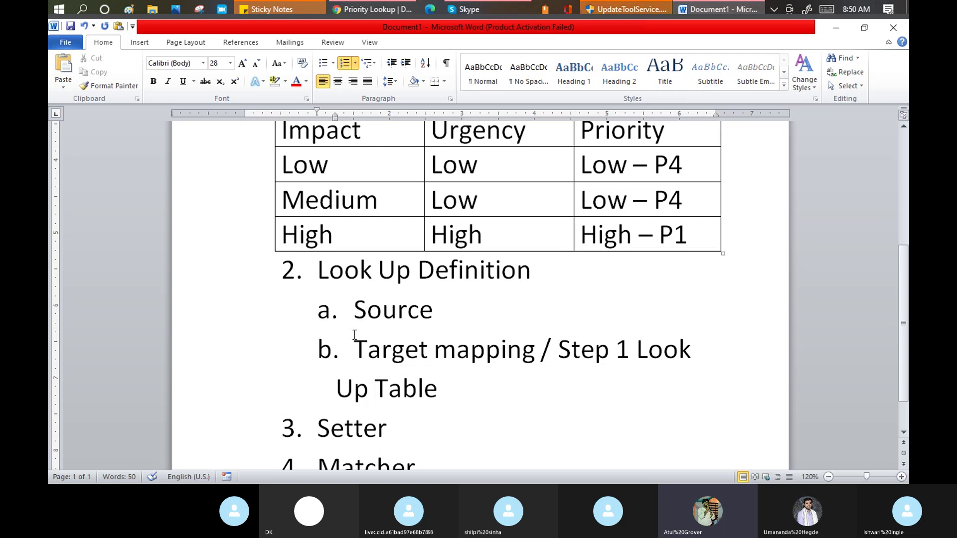
left_click(353, 310)
left_click_drag(375, 350, 533, 352)
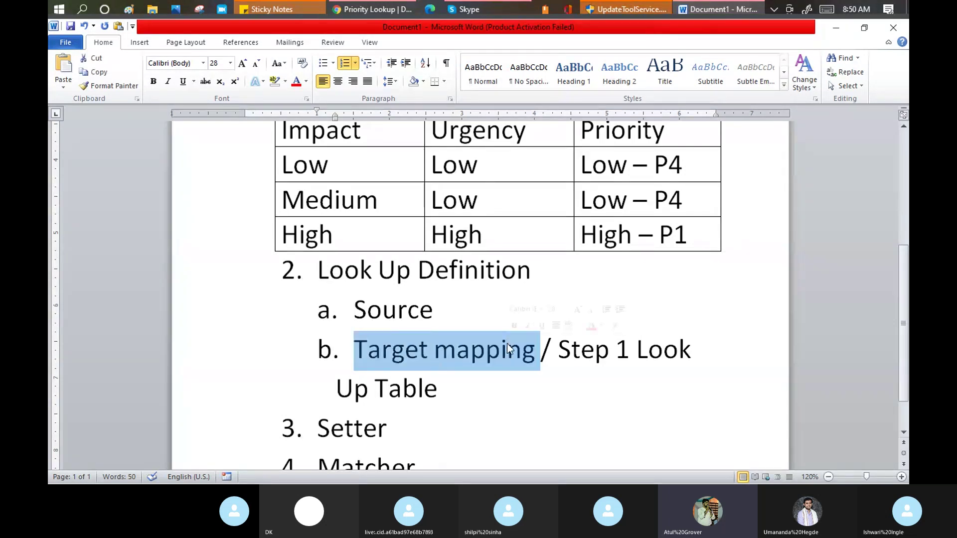
type("Matcher")
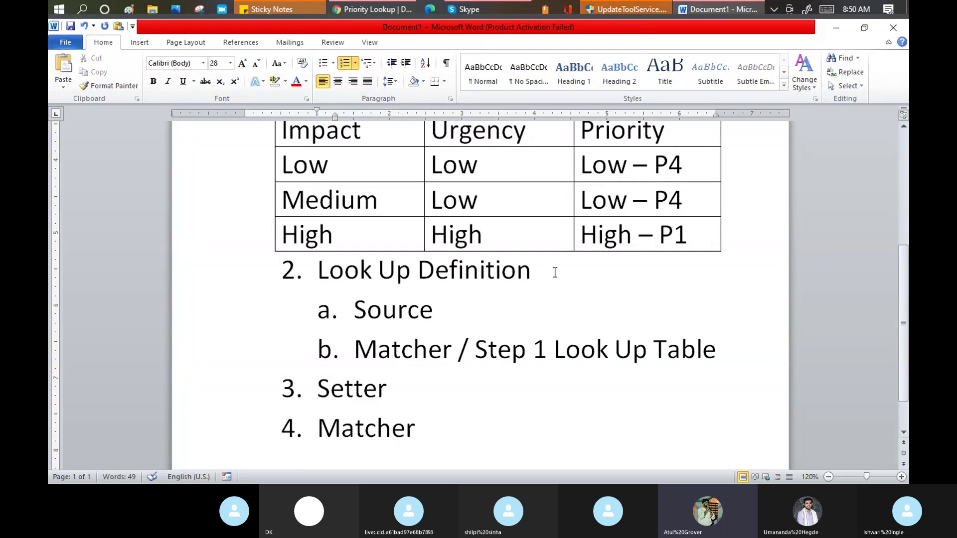
scroll(399, 217, "up", 1)
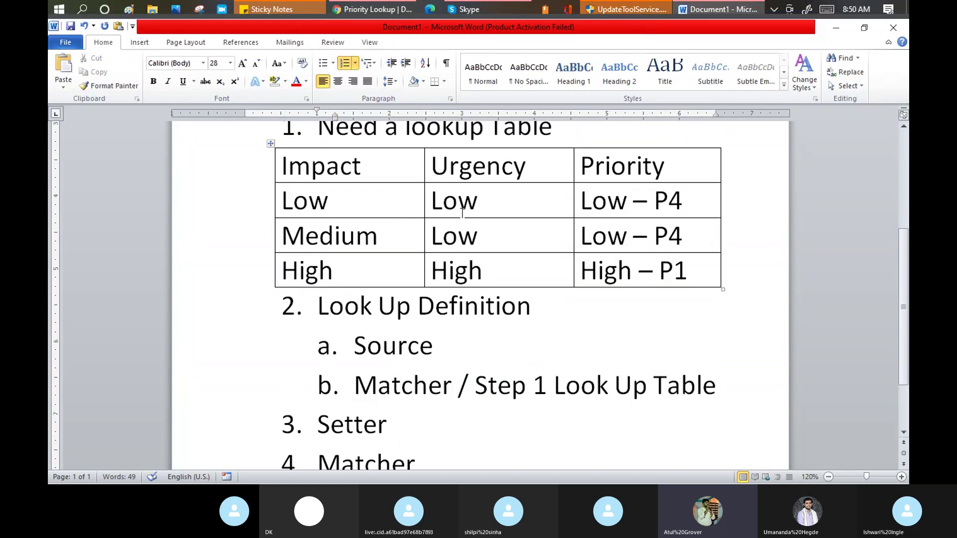
Step: Check the field definition order on the Priority Lookup record in Chrome and, back in Word, change item 3 to "Matcher" and item 4 to "Setter"
key("alt+Tab")
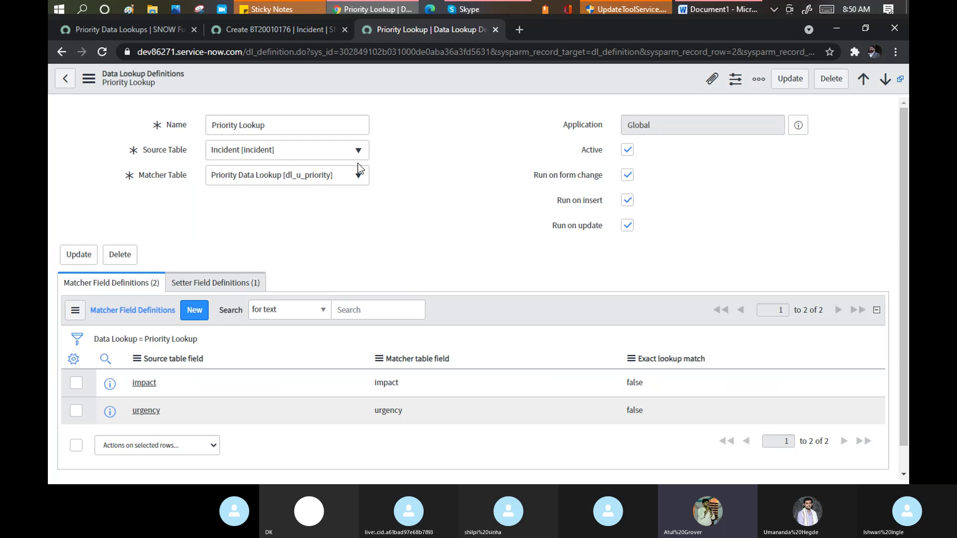
scroll(295, 206, "down", 1)
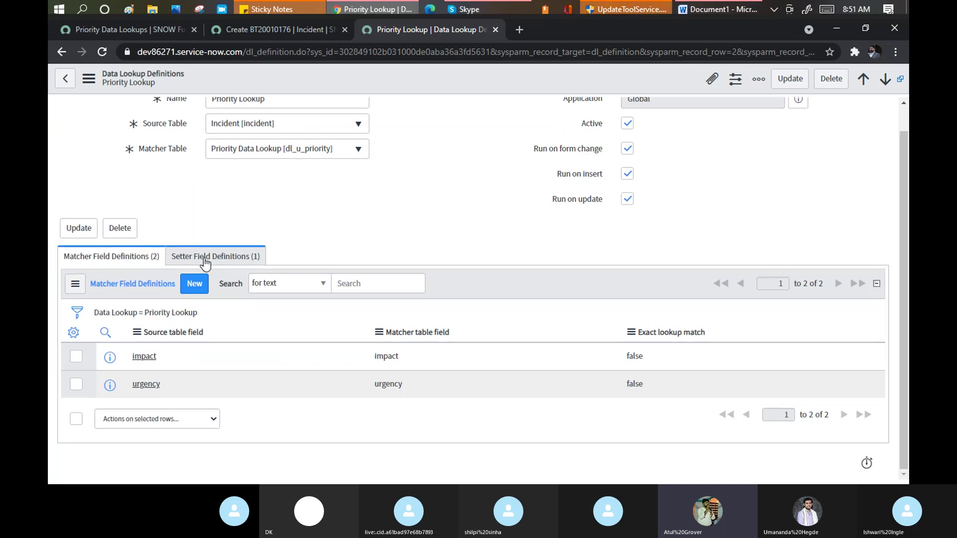
left_click(705, 11)
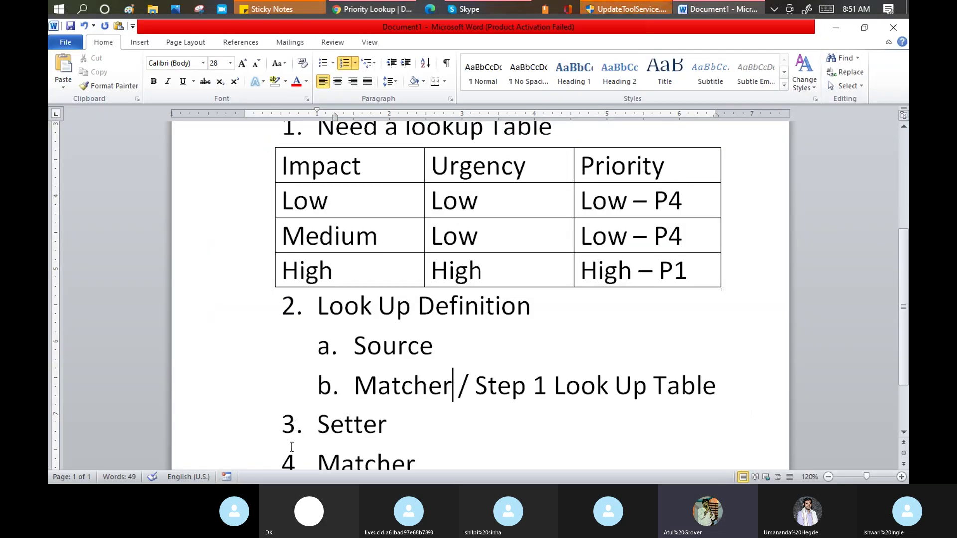
scroll(326, 411, "down", 1)
left_click_drag(319, 392, 401, 393)
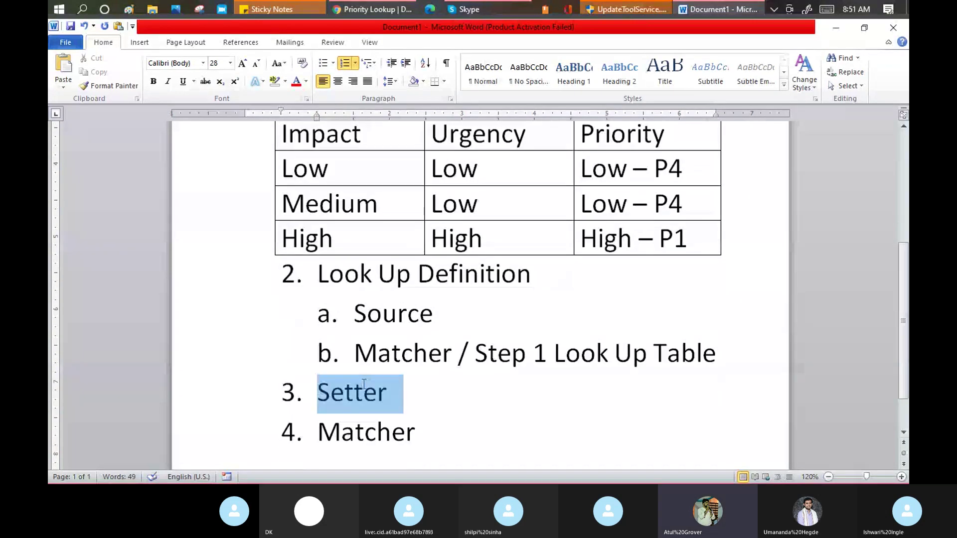
type("Matcher")
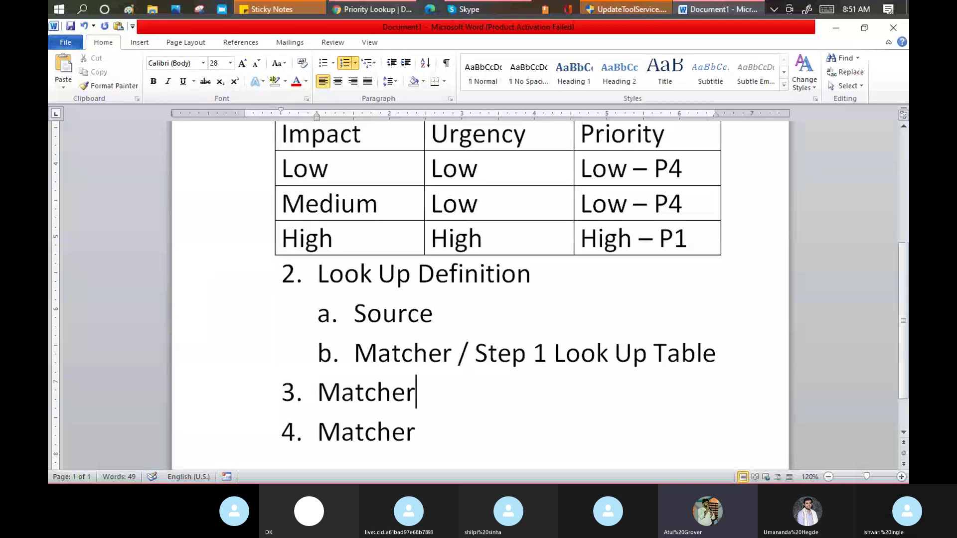
left_click(415, 431)
key("BackSpace")
key("BackSpace")
key("BackSpace")
key("BackSpace")
key("BackSpace")
key("BackSpace")
key("BackSpace")
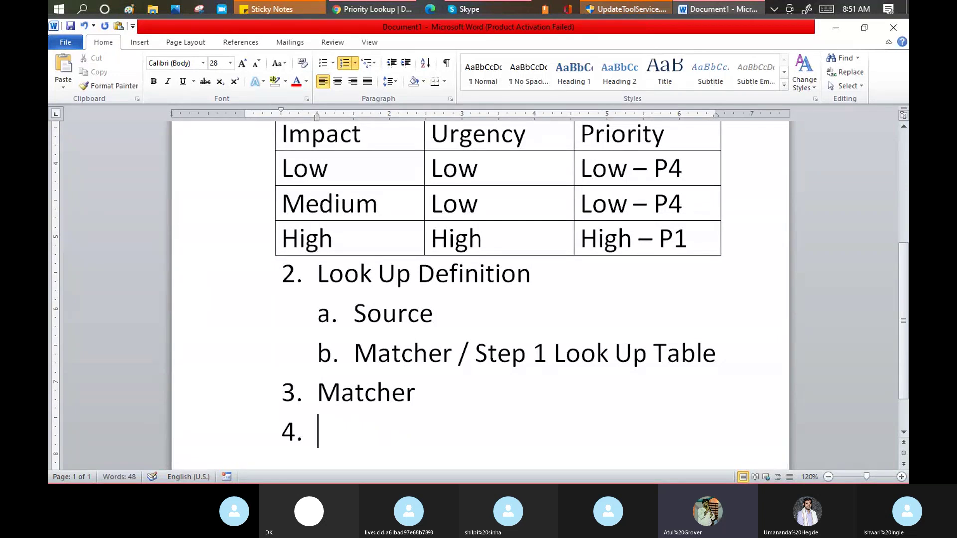
type("Setter")
Step: Switch to Chrome and compare the new incident's impact and urgency fields with the matcher field definitions of Priority Lookup
key("alt+Tab")
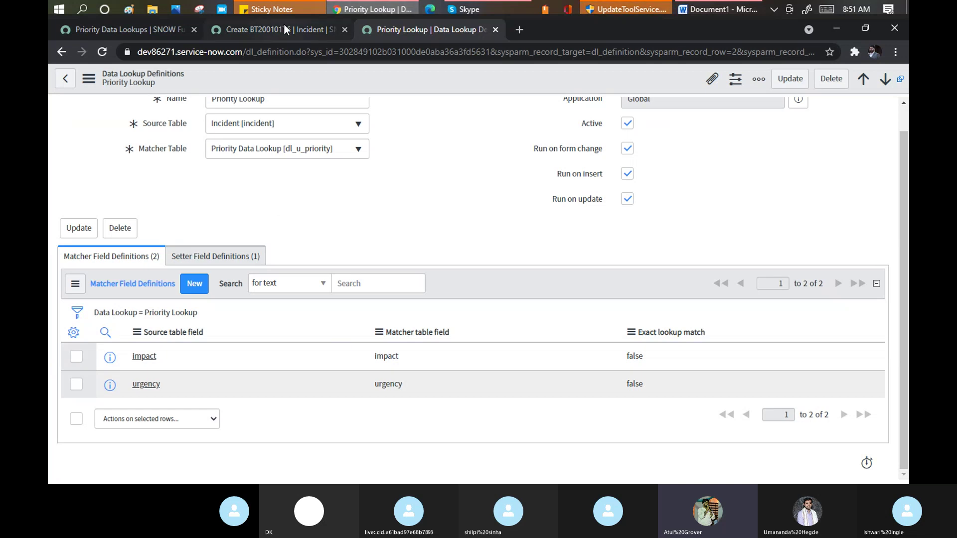
left_click(247, 28)
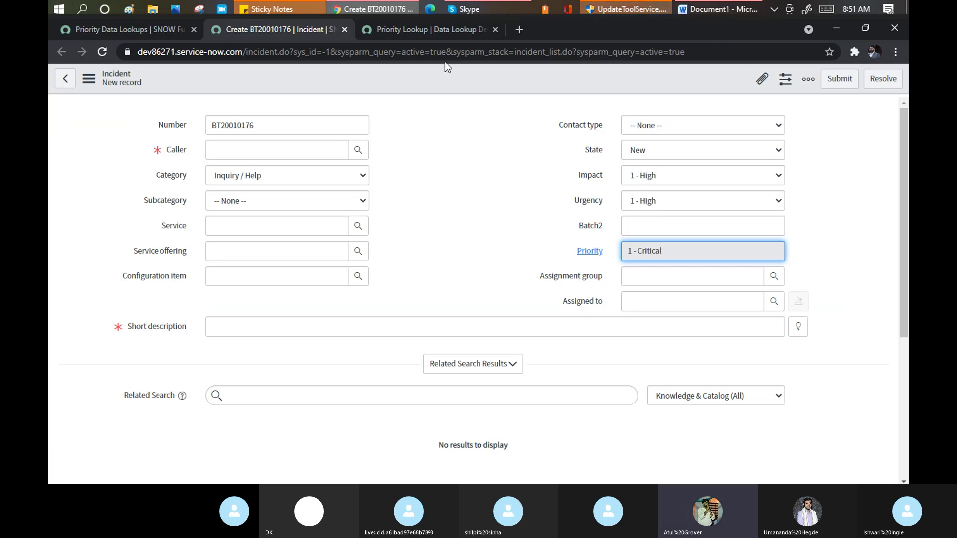
left_click(431, 28)
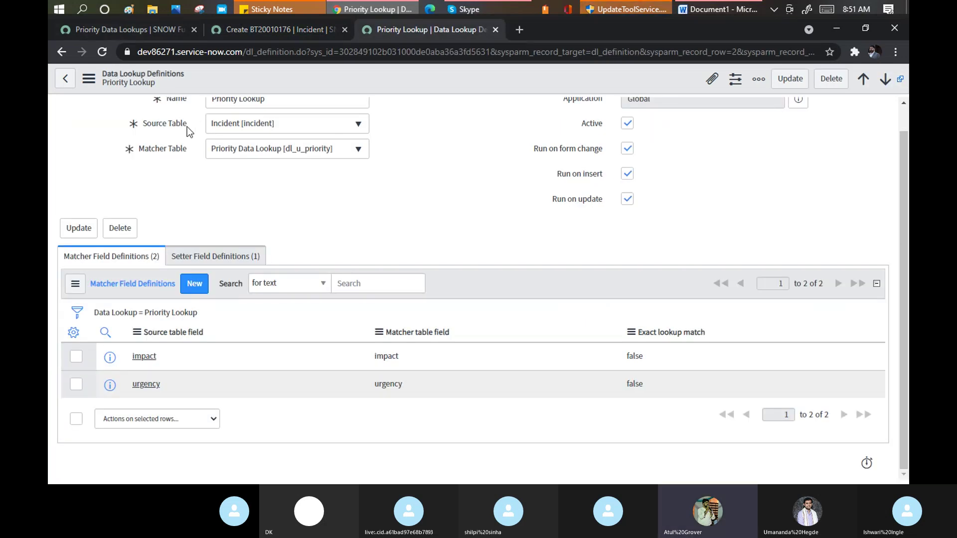
Step: Filter the Priority Data Lookups list to the records matching impact 1 - High
left_click(143, 28)
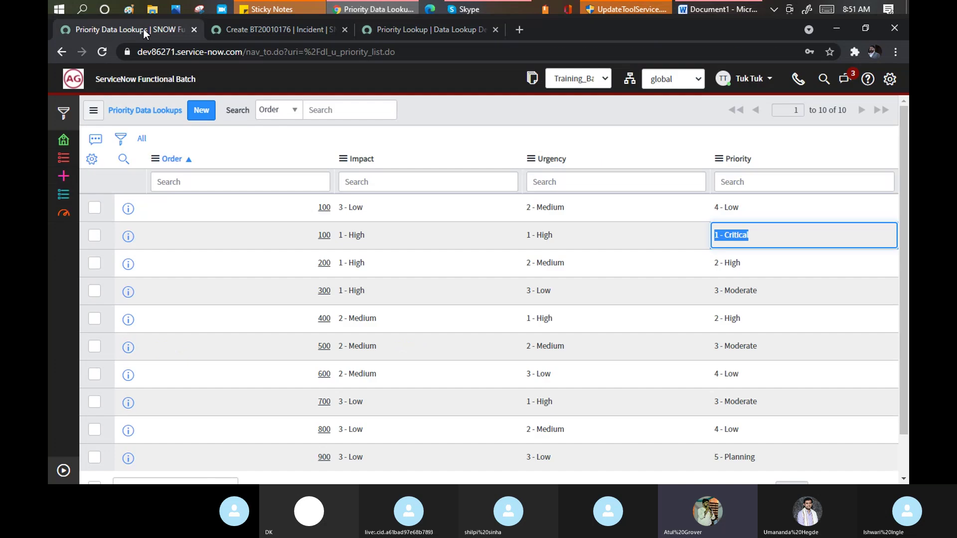
right_click(358, 240)
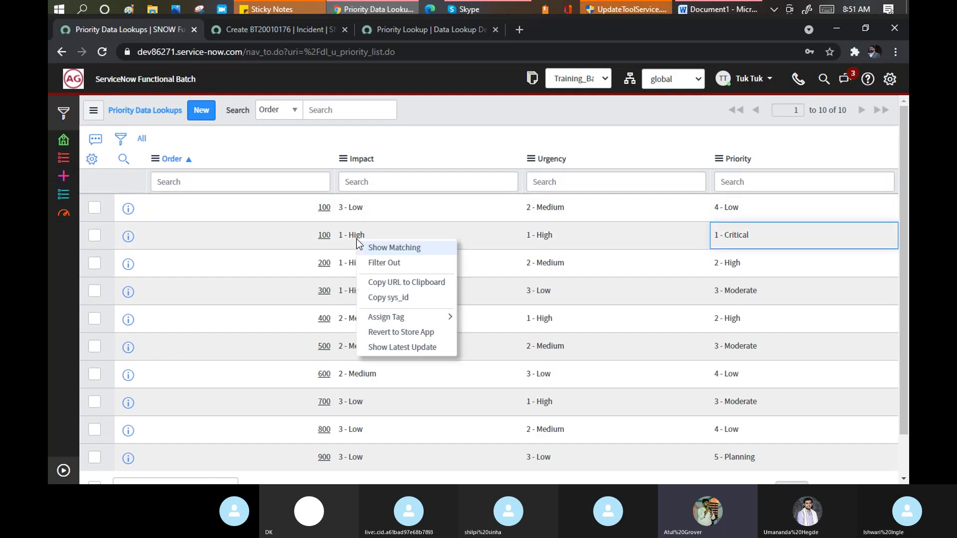
left_click(391, 248)
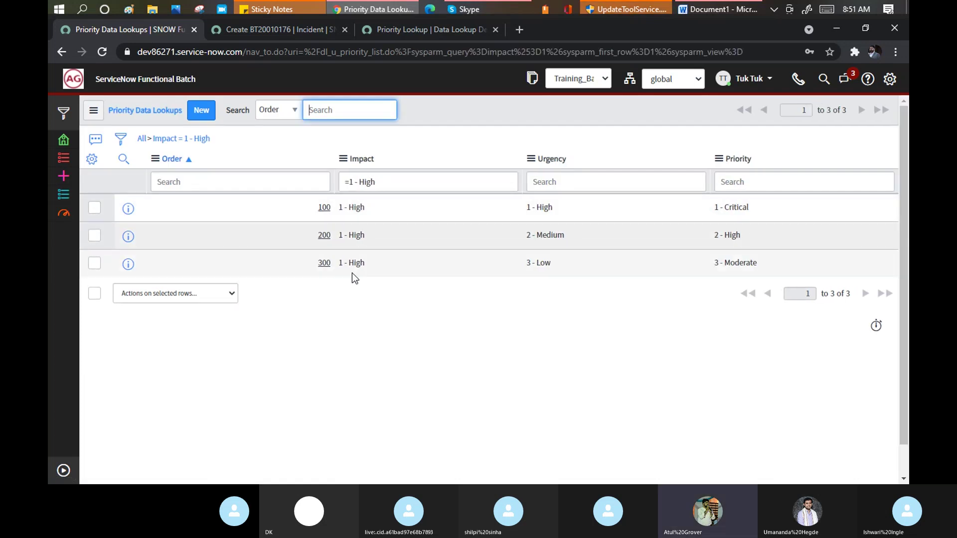
Step: Compare the incident form and the Priority Lookup matcher fields with the filtered row for impact 1 - High and urgency 2 - Medium
left_click(258, 28)
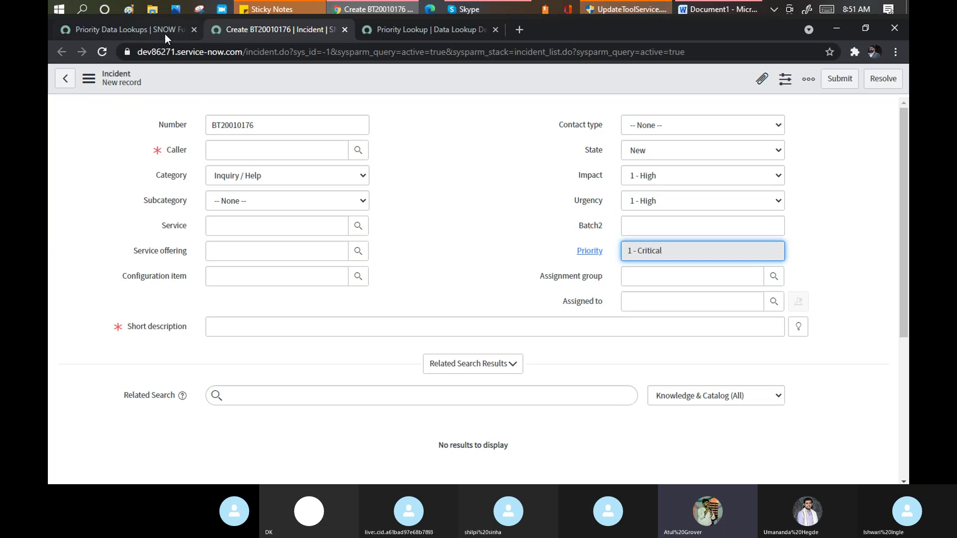
left_click(425, 31)
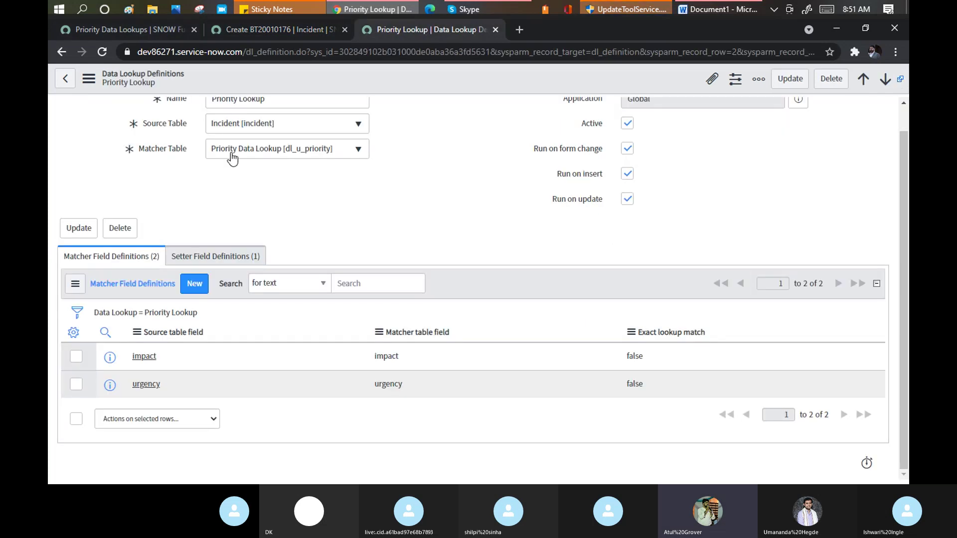
left_click(139, 28)
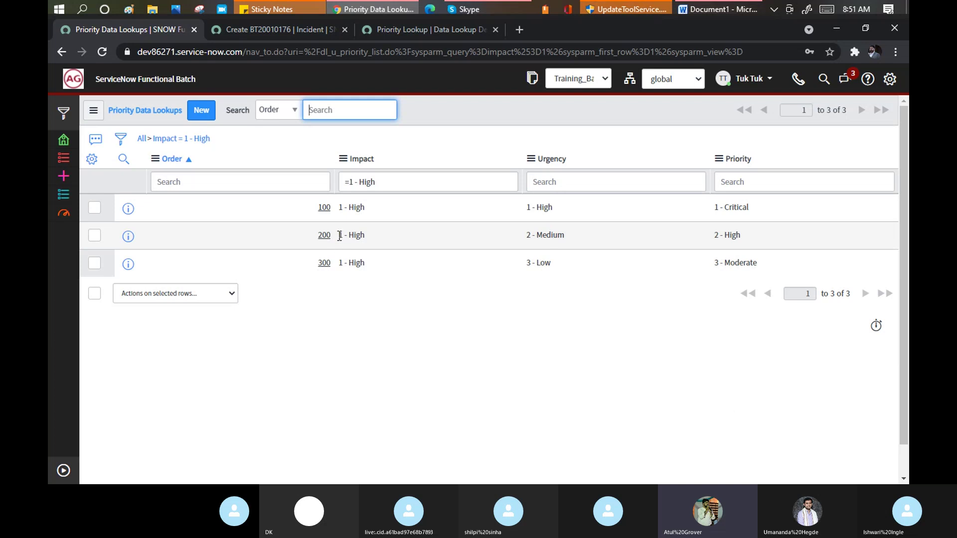
left_click_drag(339, 235, 565, 232)
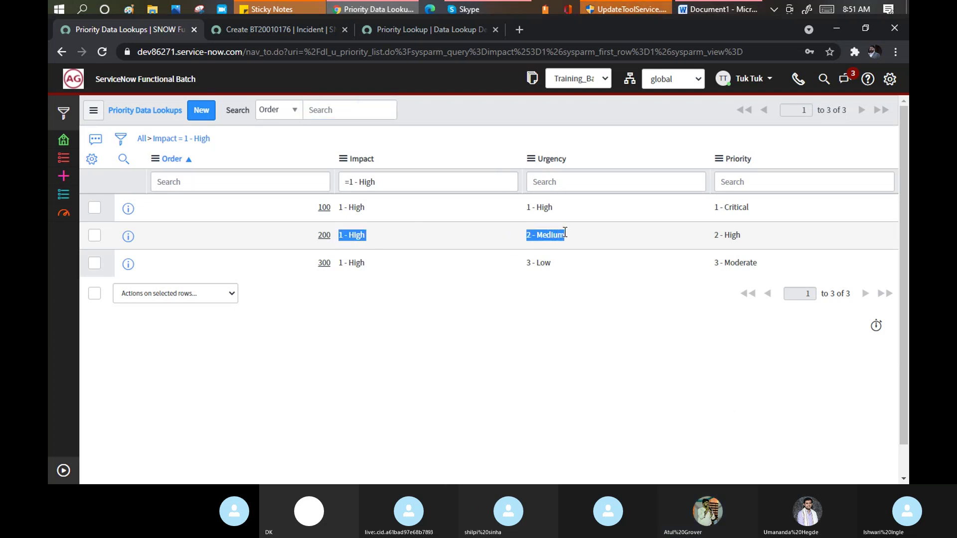
left_click(395, 28)
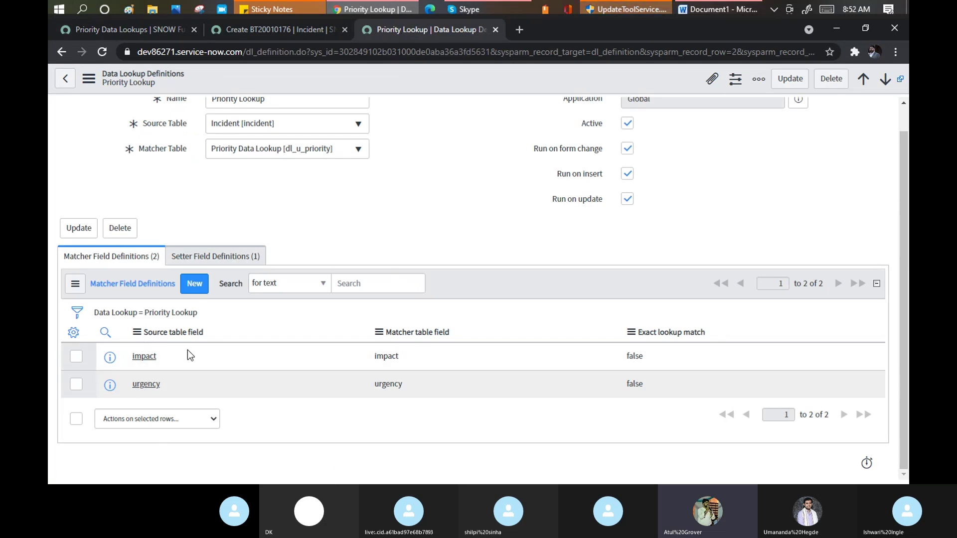
Step: Compare the new incident's impact, urgency and priority fields with Priority Lookup's matcher and setter field definitions and the Priority Data Lookups list
left_click(285, 29)
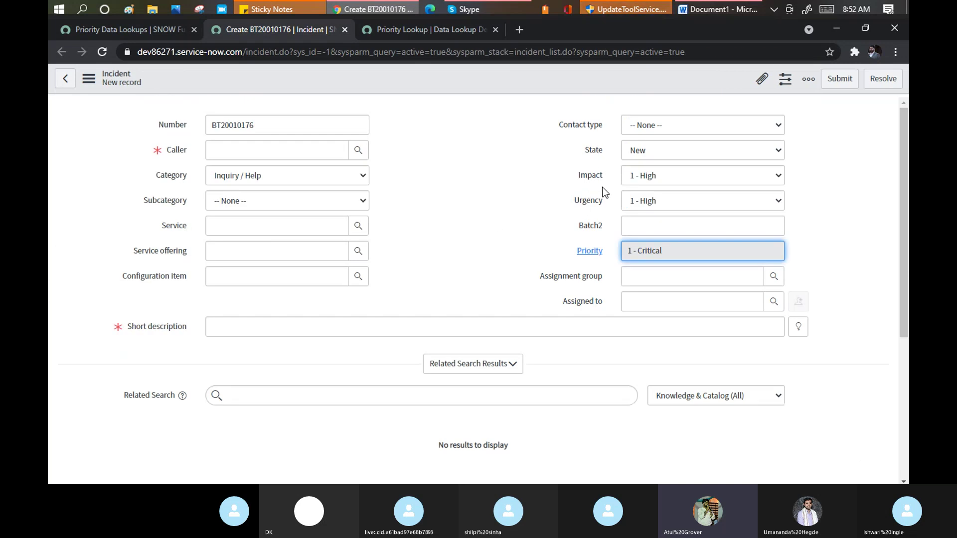
left_click(404, 29)
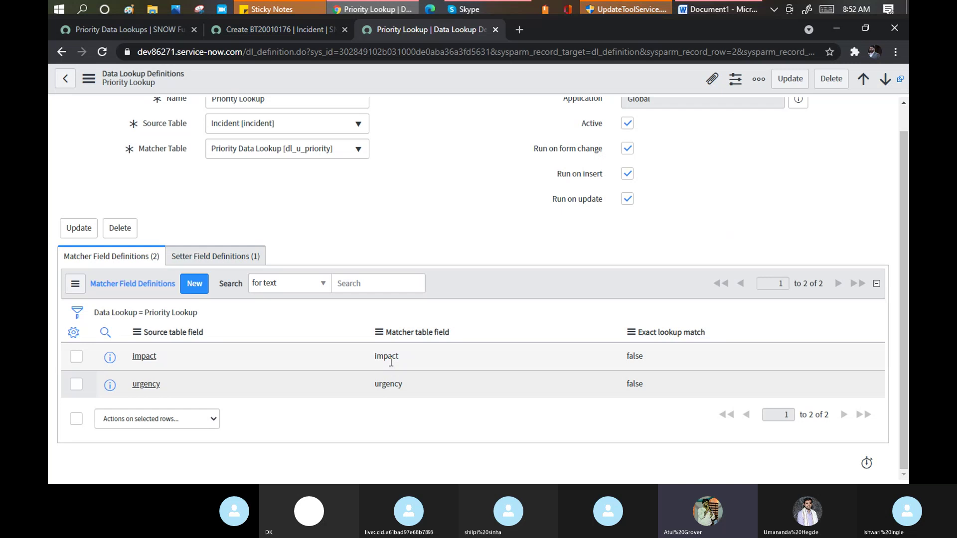
left_click(215, 256)
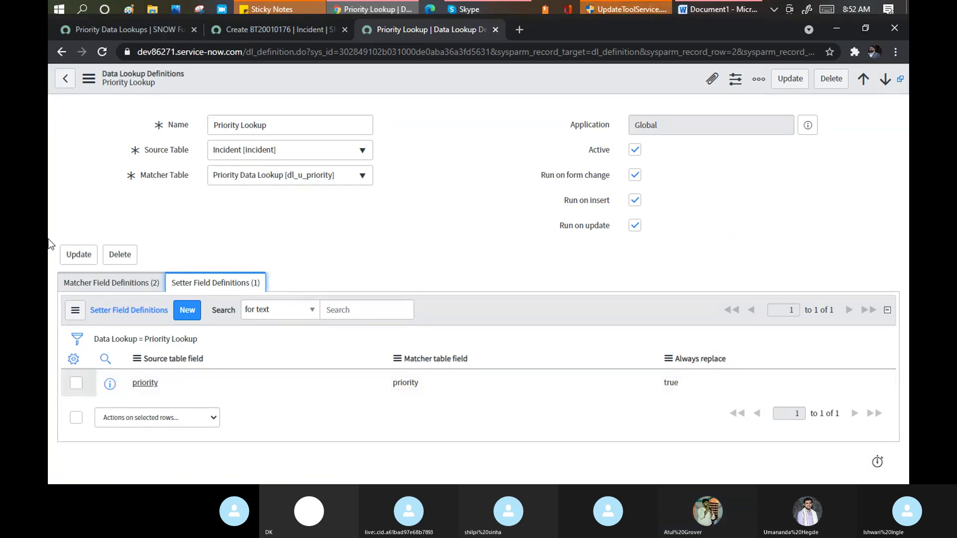
left_click(273, 30)
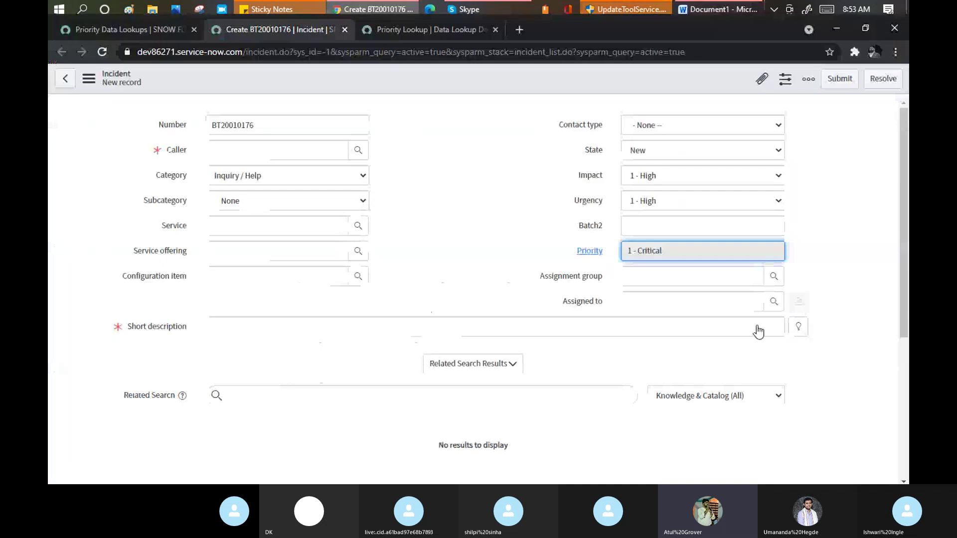
left_click(133, 31)
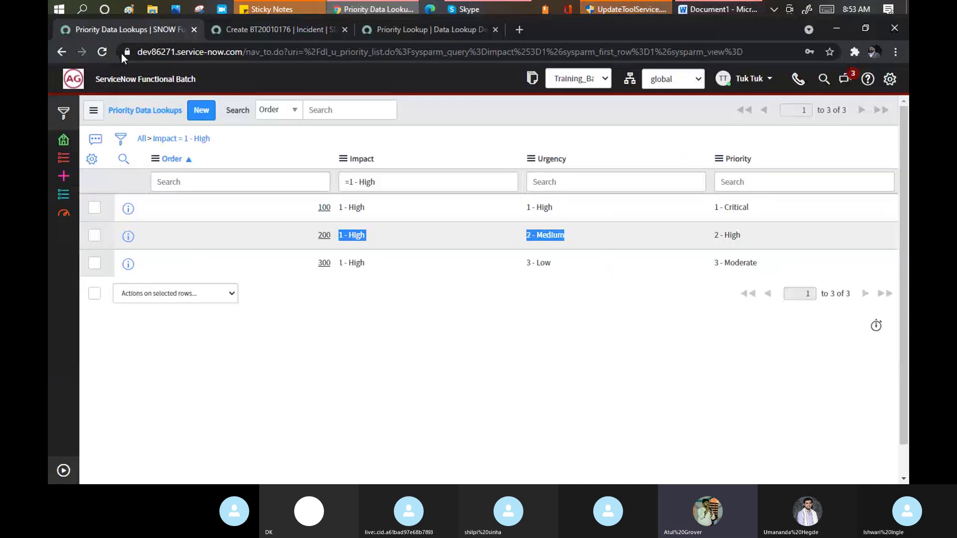
left_click(423, 31)
left_click(61, 82)
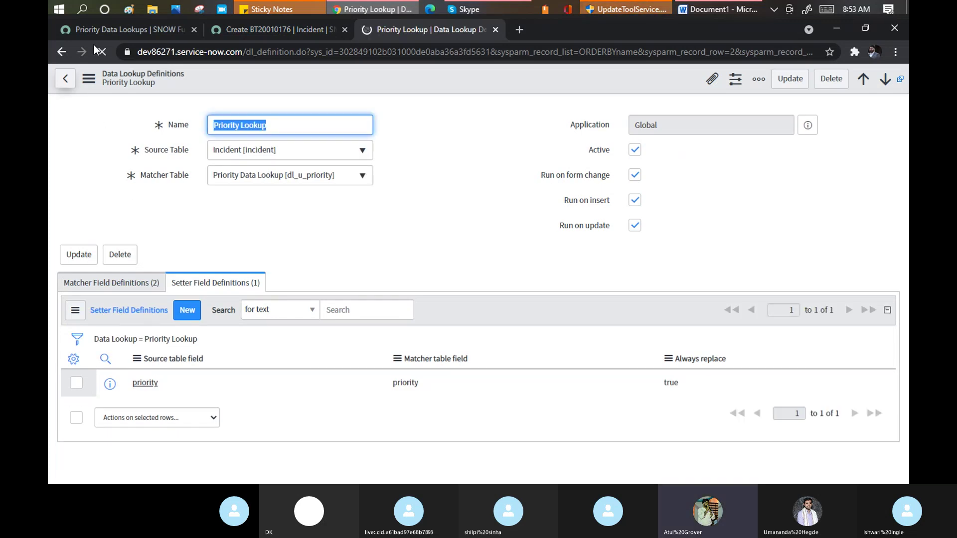
Step: Search the navigator for "data look" and open the Data Lookup Definitions list to review the existing lookups
left_click(103, 28)
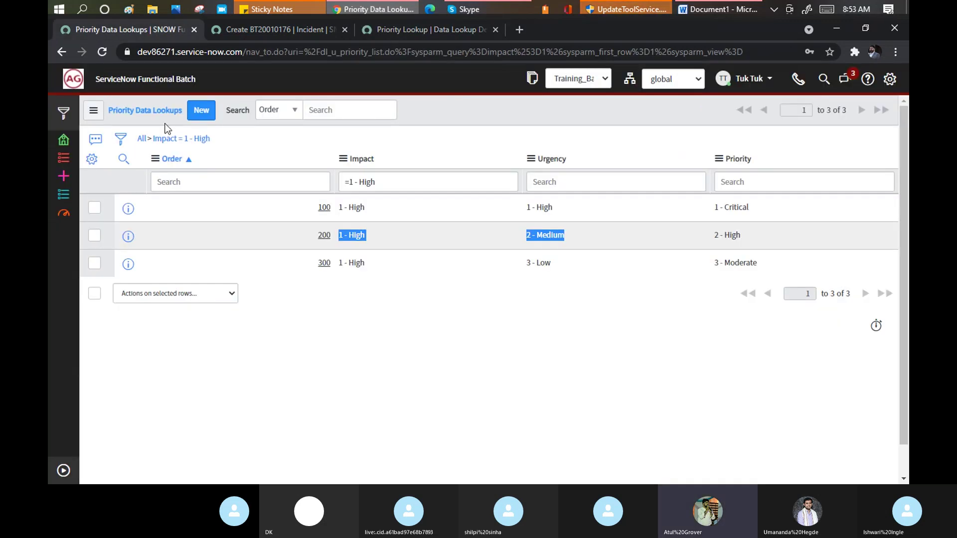
left_click(65, 472)
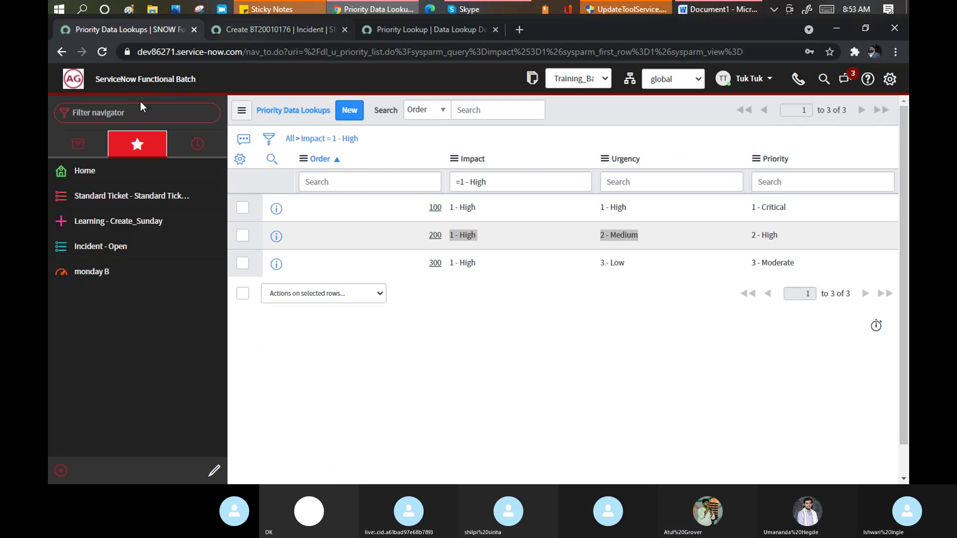
left_click(142, 112)
type("data")
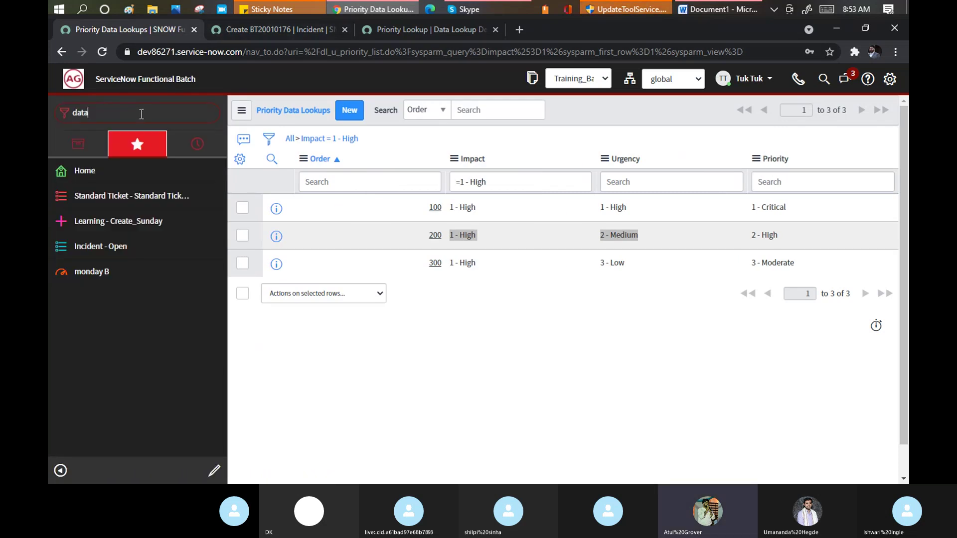
type(" look")
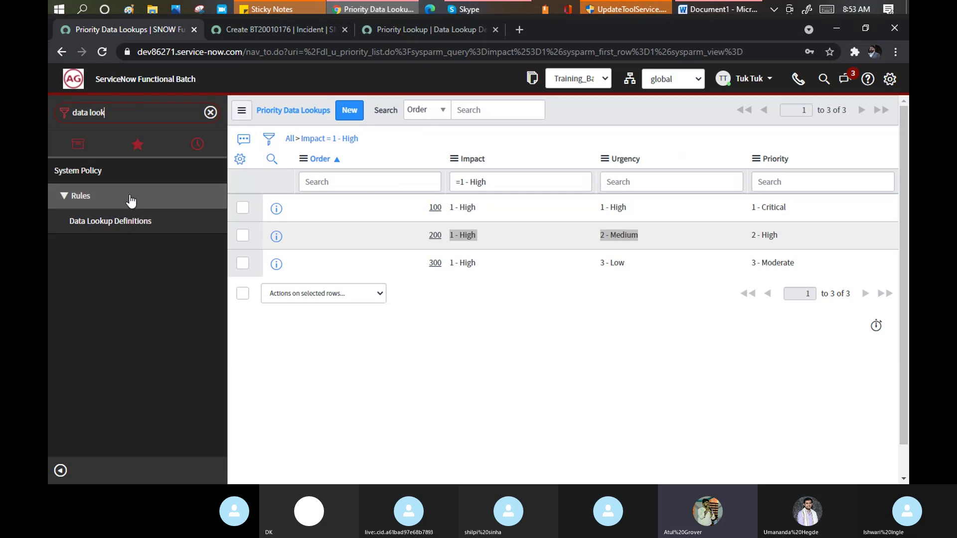
left_click(121, 223)
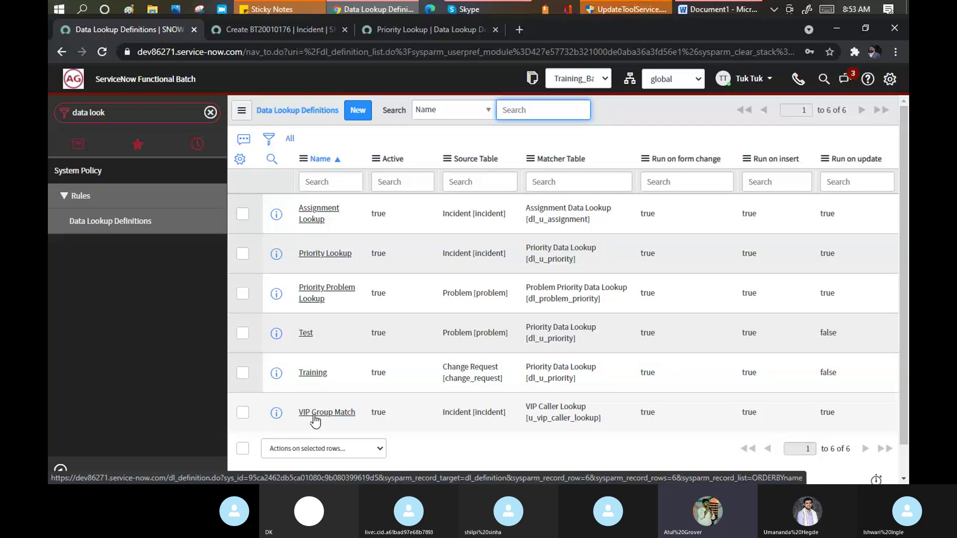
Step: Find the Change application in the navigator and open a new change request form of the Normal type
left_click(114, 113)
type("chang")
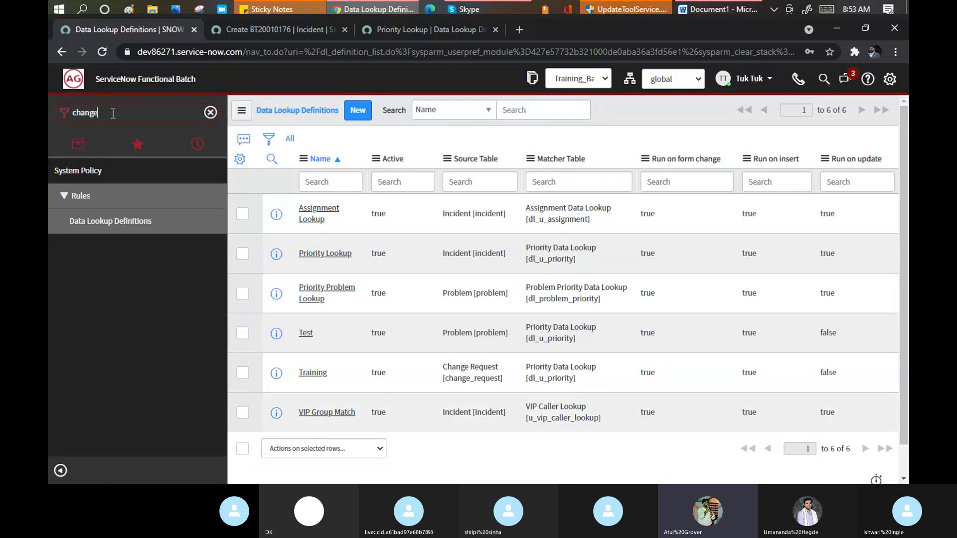
type("e")
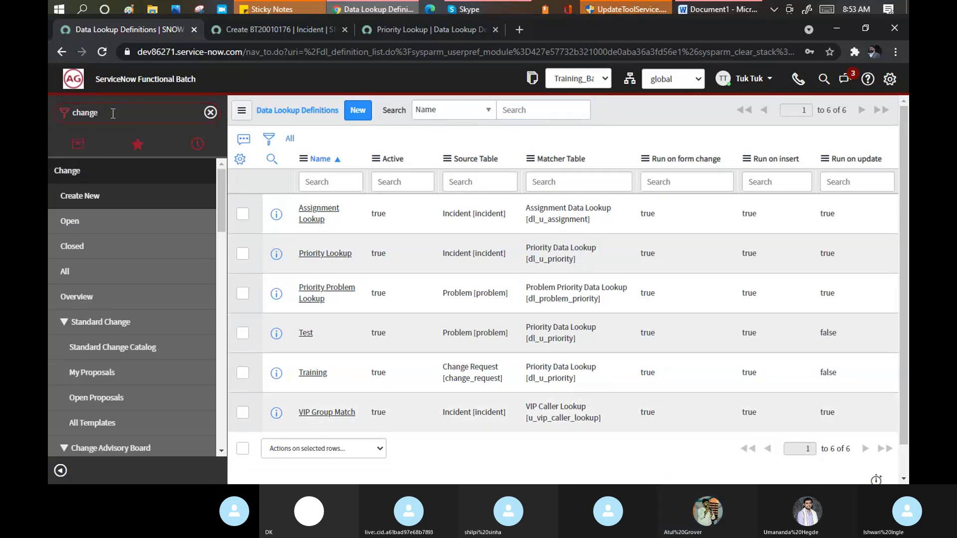
left_click(83, 196)
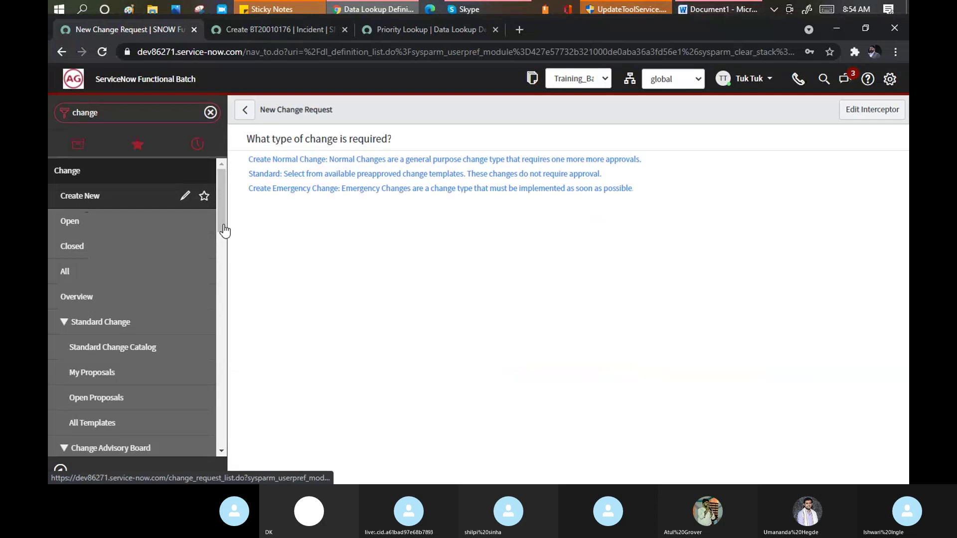
left_click(372, 159)
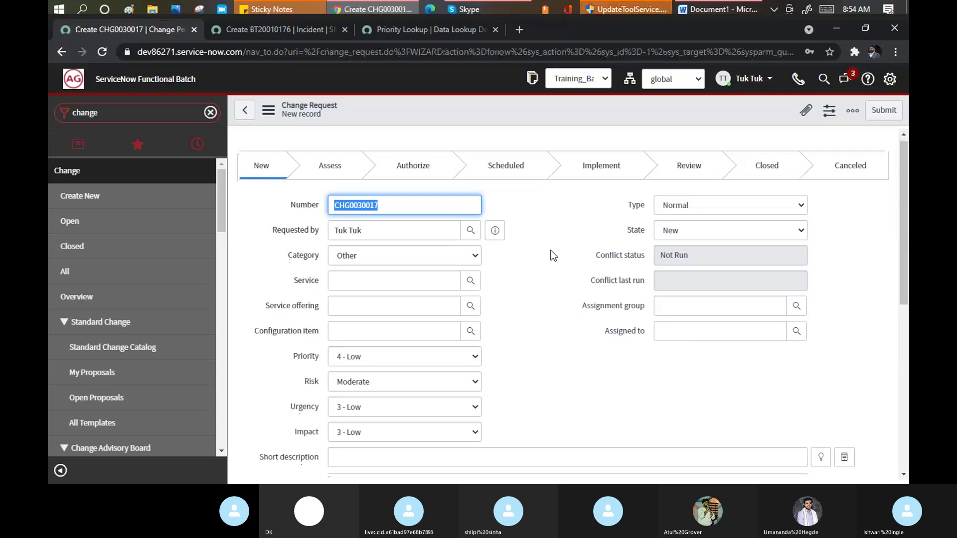
Step: Examine the Priority, Risk, Urgency and Impact fields on the new change request, including the available risk options
scroll(320, 198, "down", 3)
left_click(405, 173)
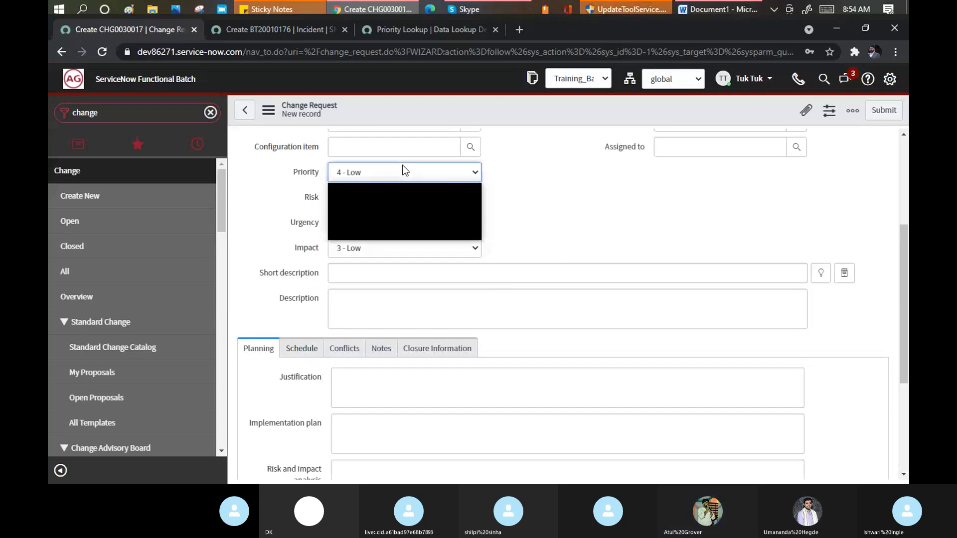
left_click(539, 194)
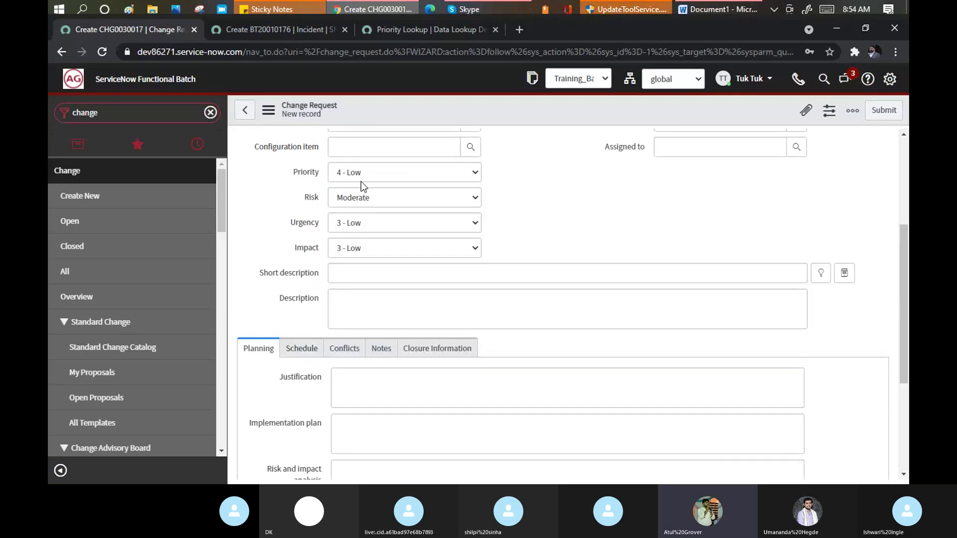
left_click(313, 248)
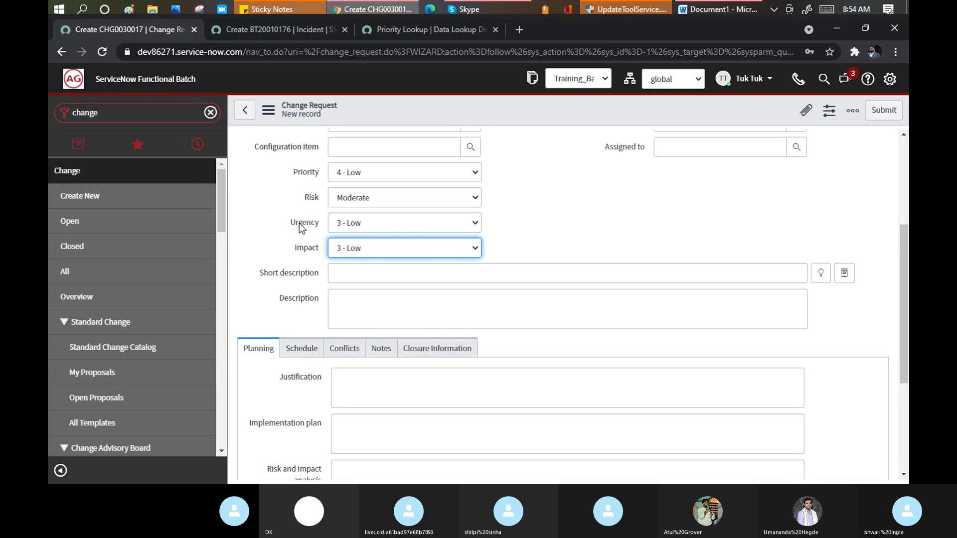
mouse_move(300, 223)
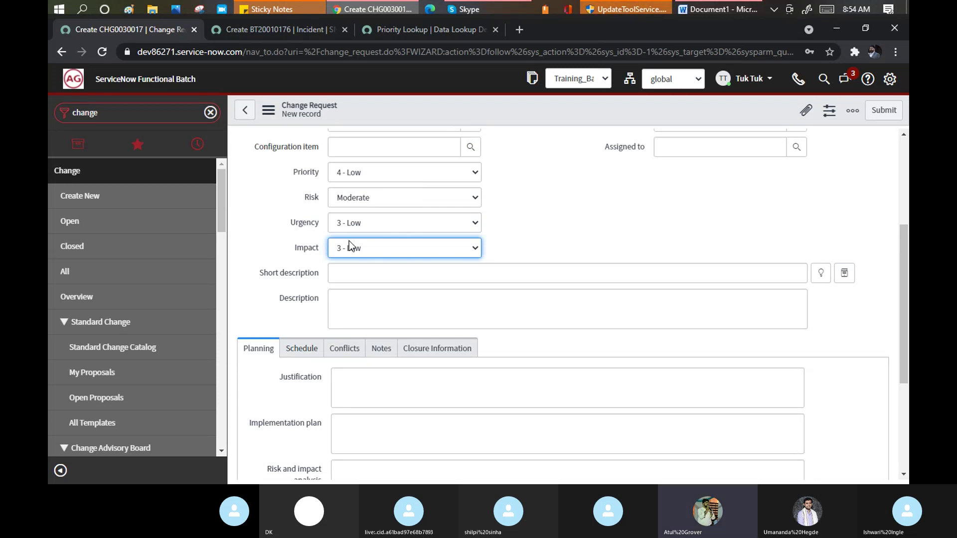
left_click(349, 198)
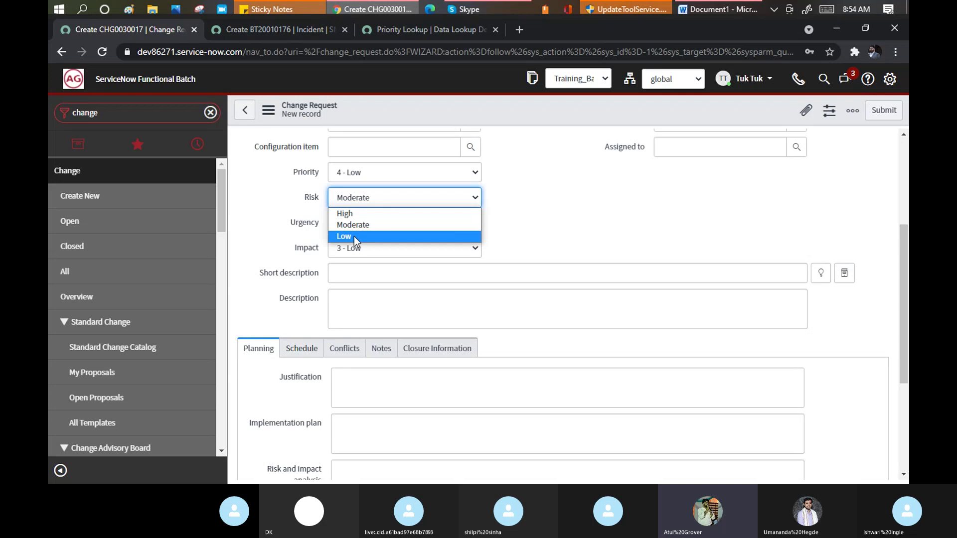
left_click(573, 180)
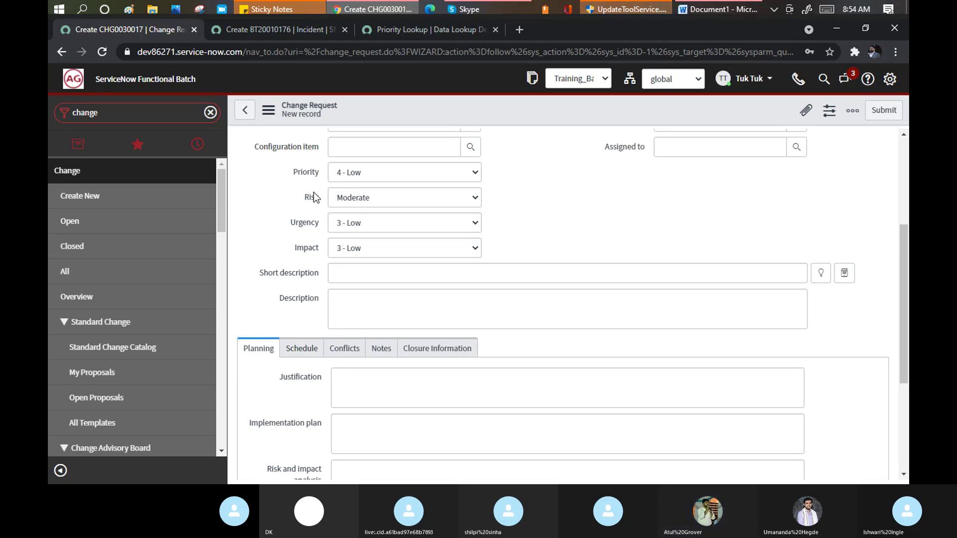
scroll(313, 195, "up", 3)
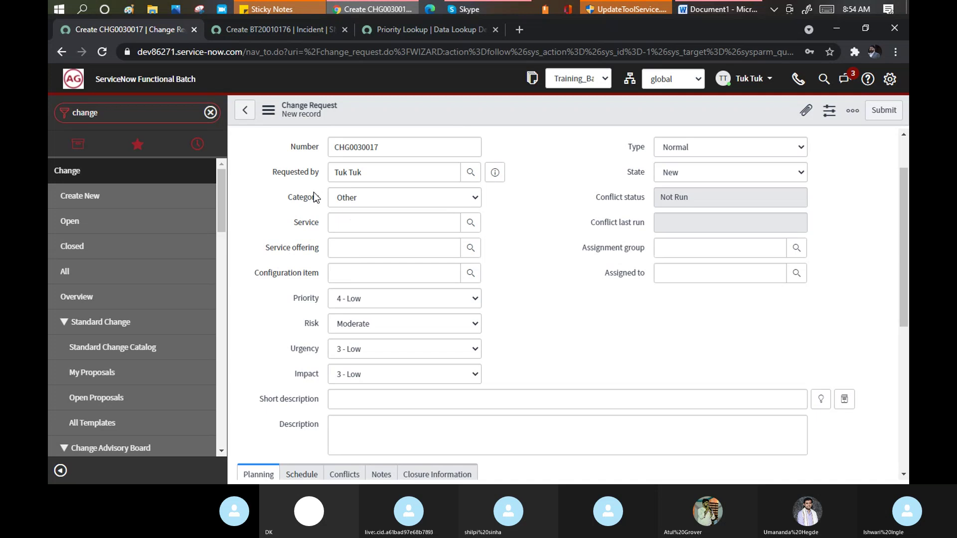
scroll(313, 193, "down", 1)
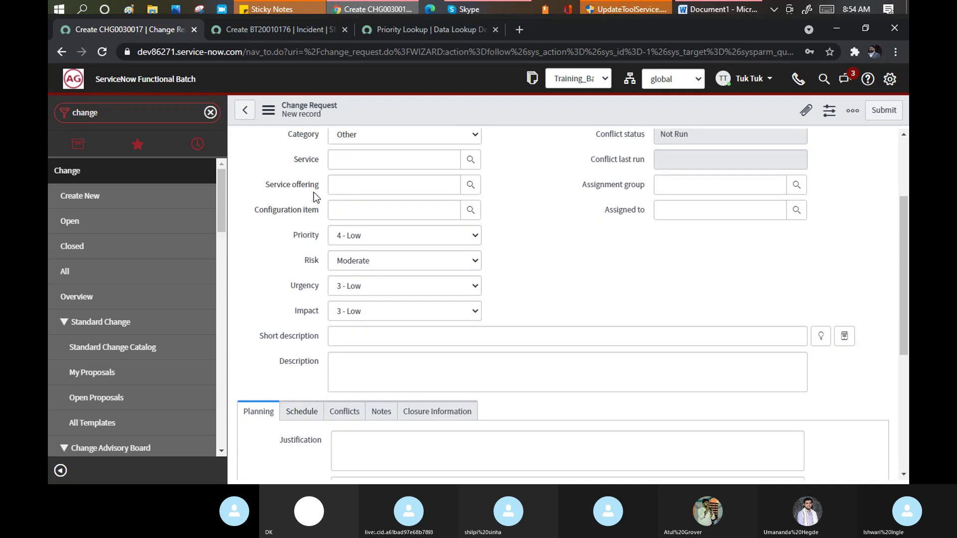
scroll(312, 192, "down", 1)
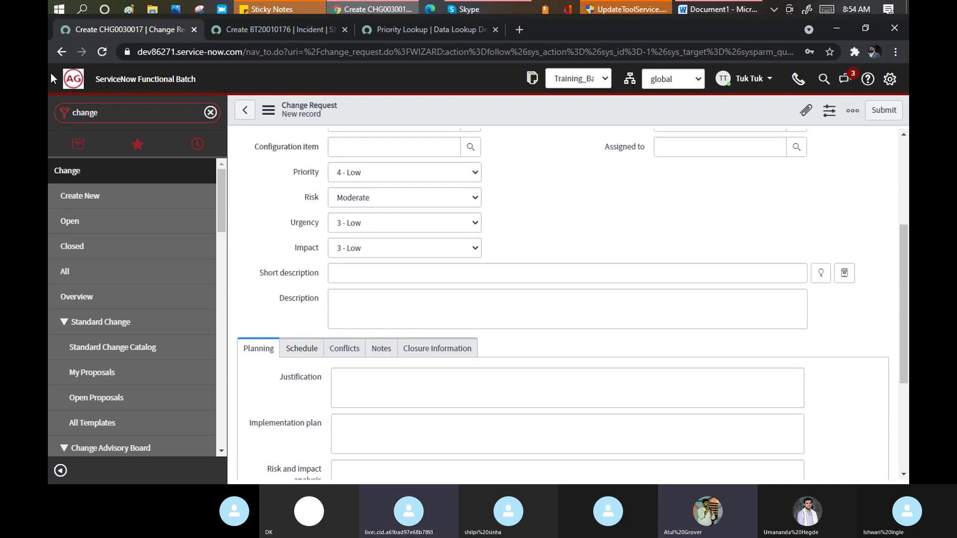
Step: Check the lookup table step in the Word notes and, back in Chrome, start a new record from the System Definition tables list
double_click(130, 118)
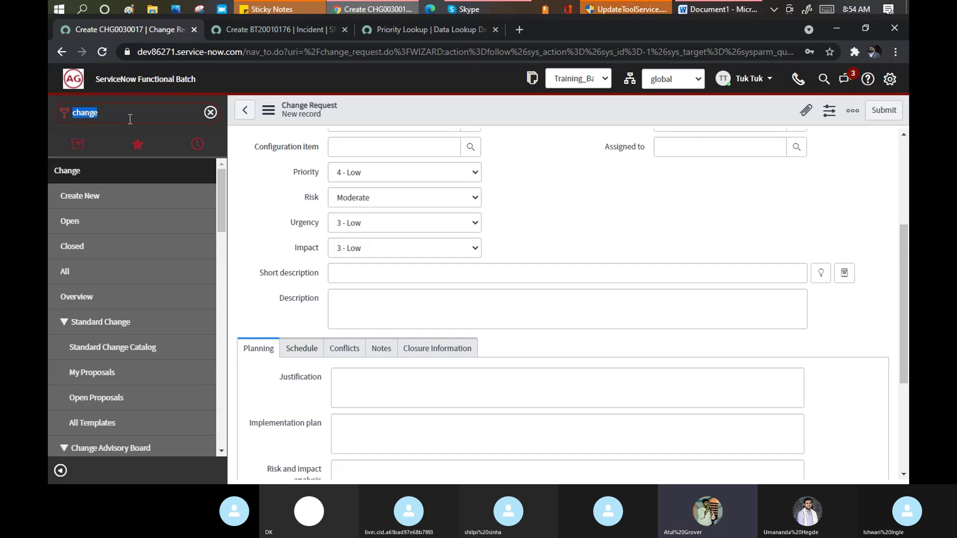
type("tables")
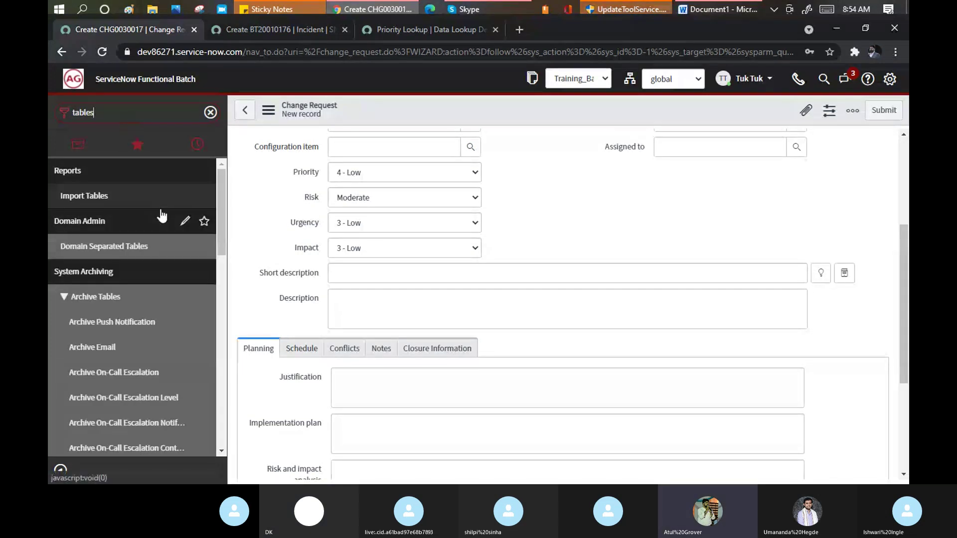
left_click(707, 8)
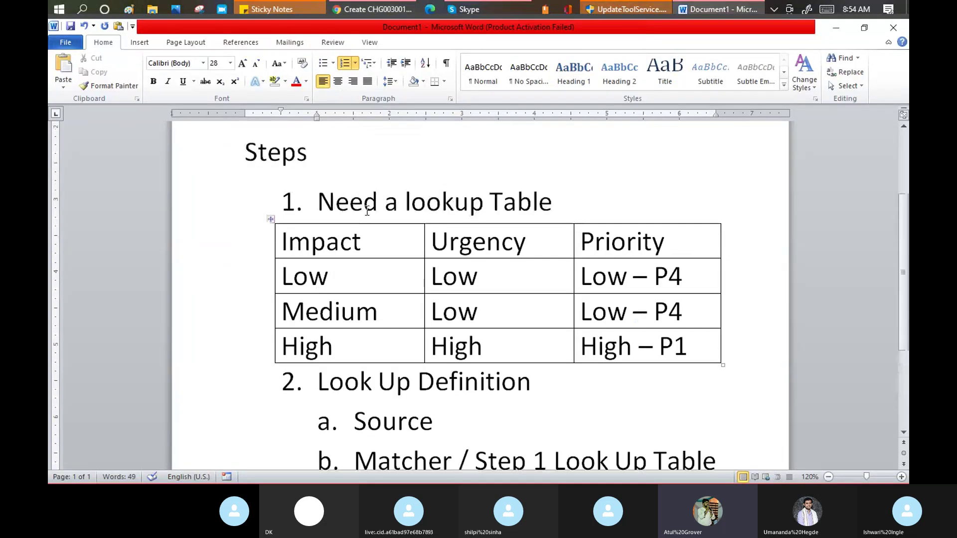
key("alt+Tab")
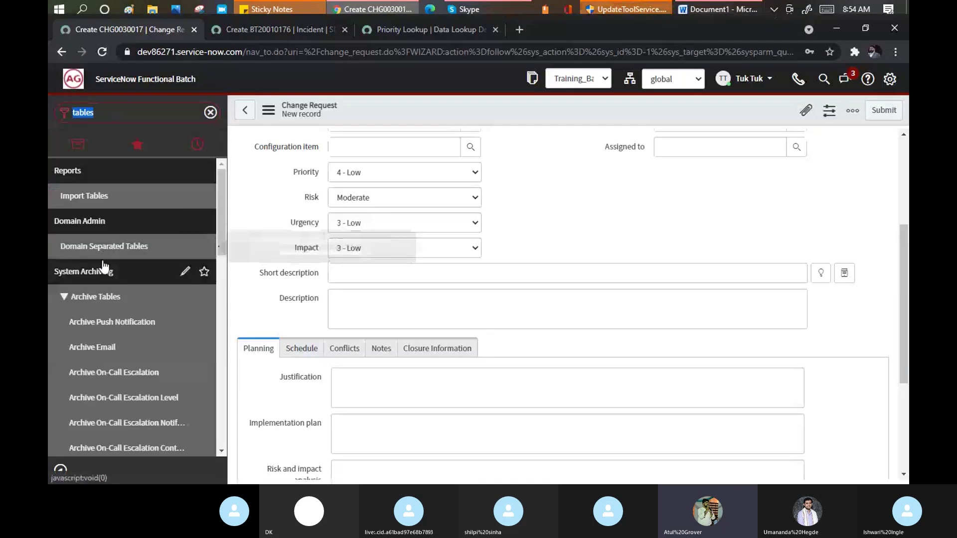
scroll(128, 232, "down", 5)
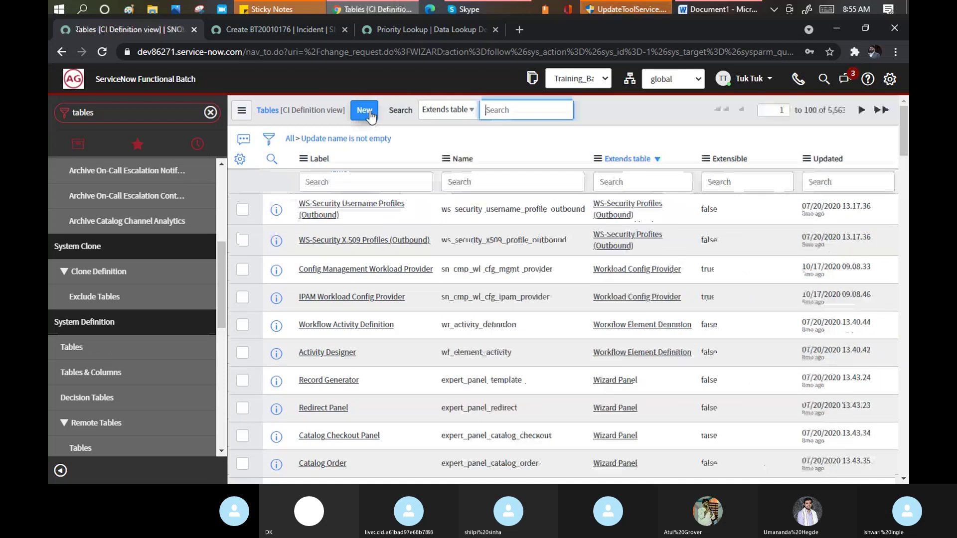
left_click(364, 110)
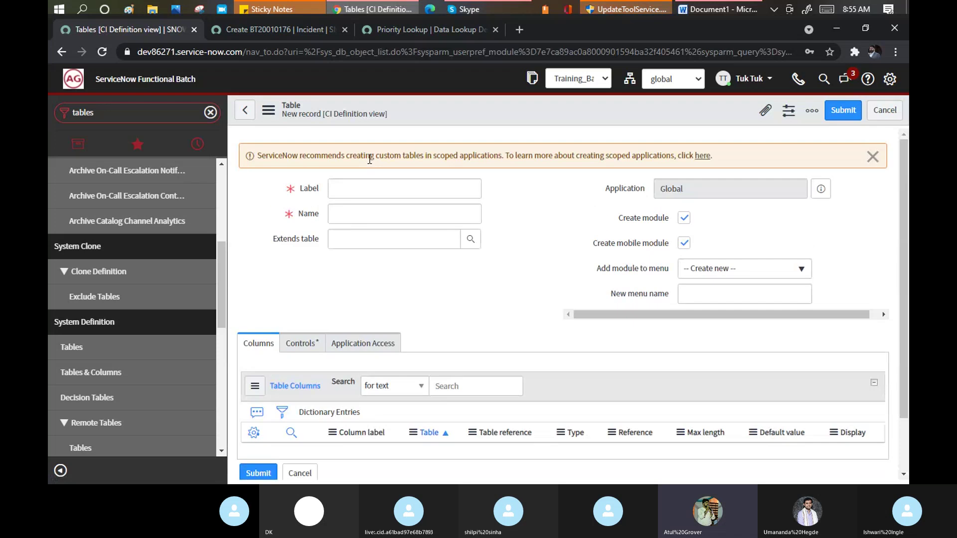
Step: Label the new table Change_Datalookup and let its name be filled in from the label
left_click(371, 184)
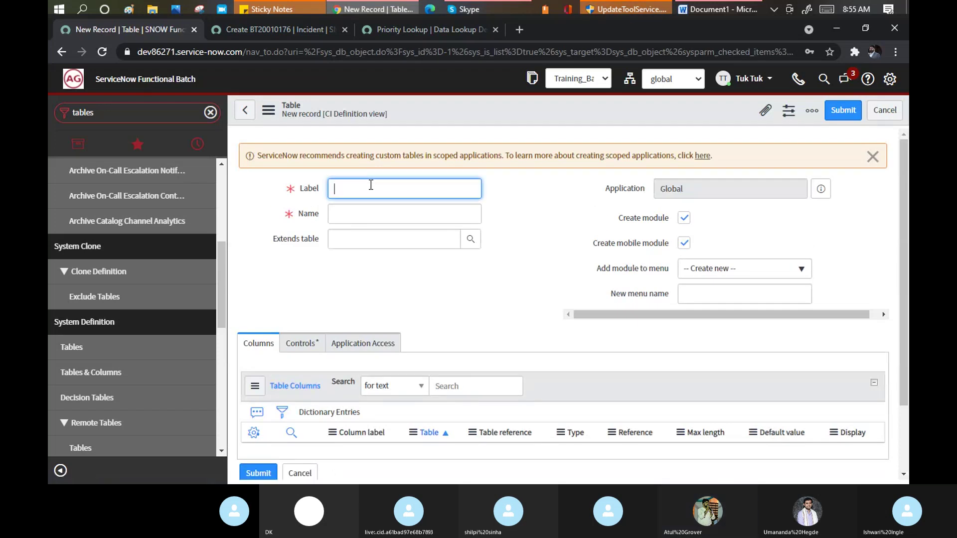
type("Chan")
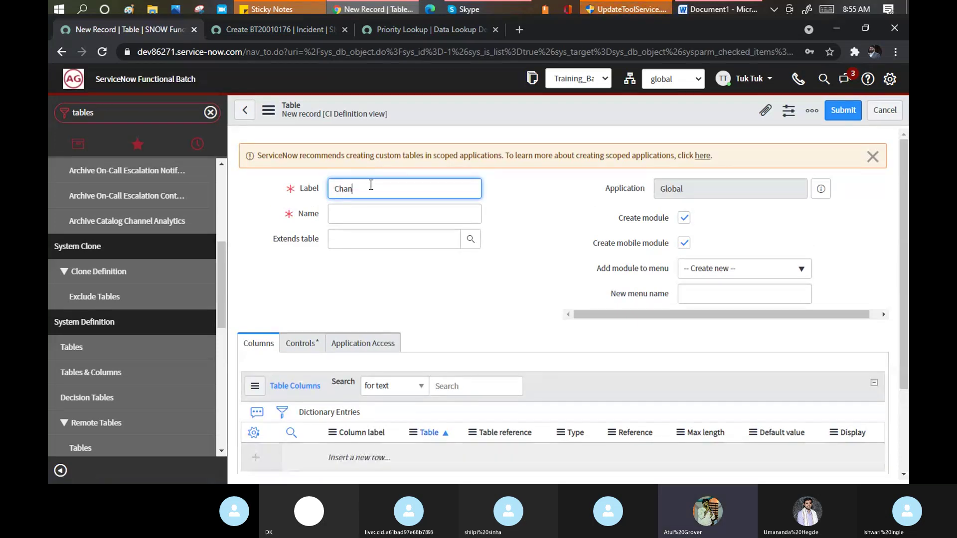
type("ge _Datalook")
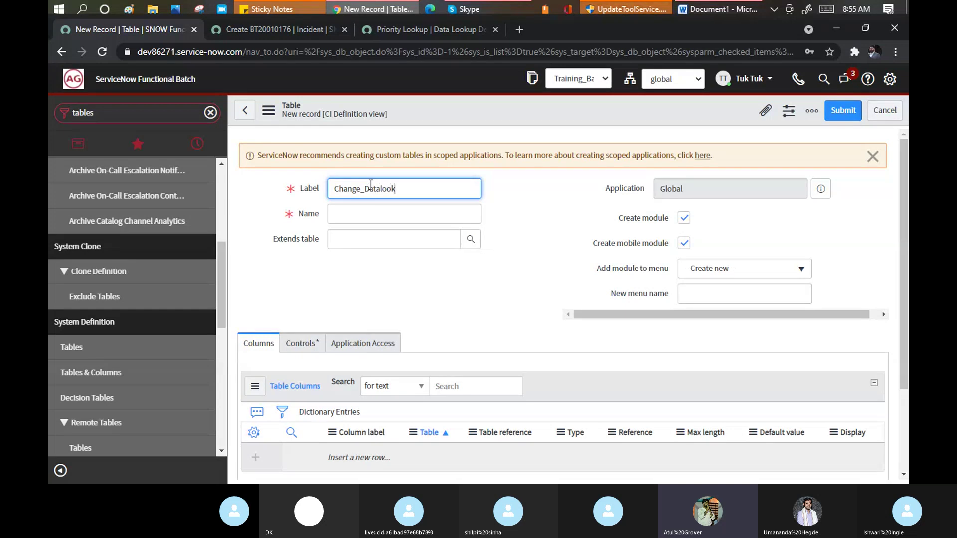
type("up")
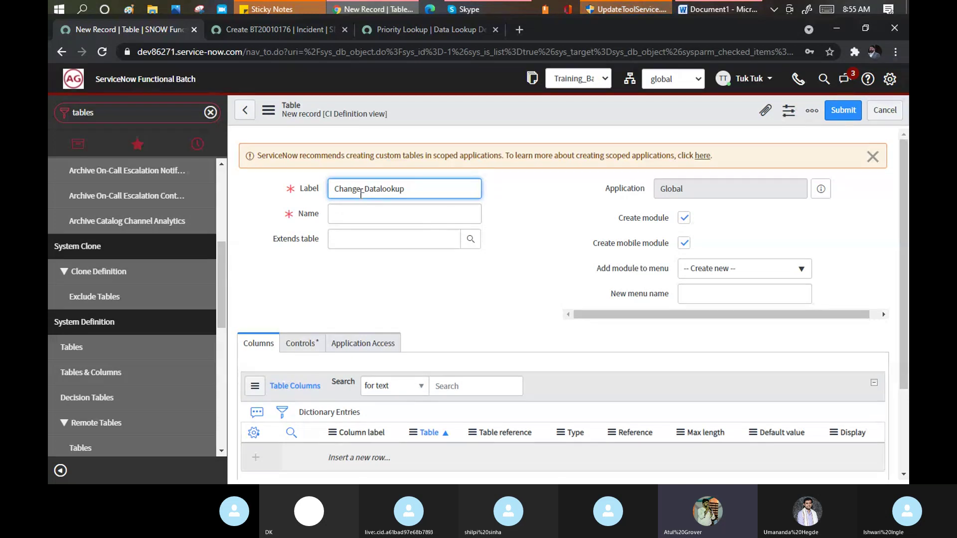
left_click(358, 209)
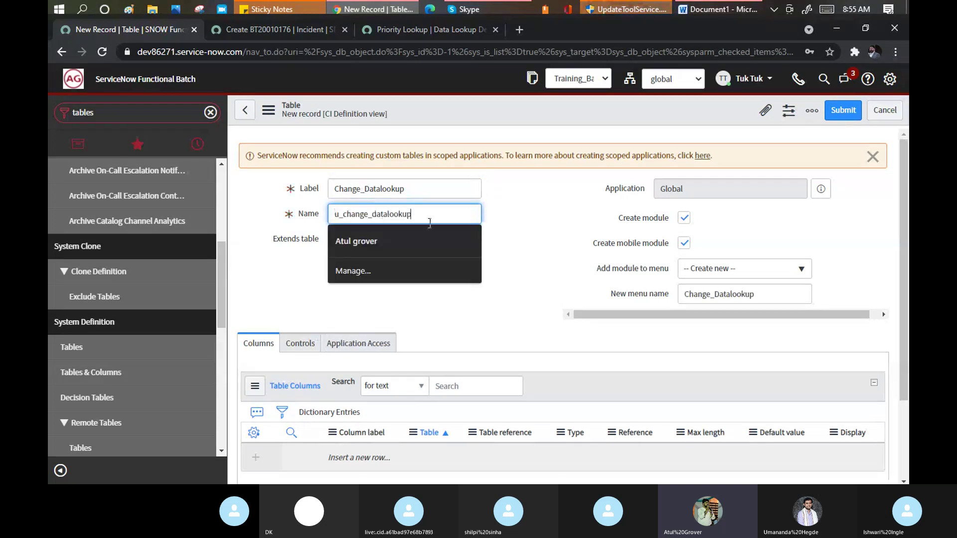
Step: Set the new table to extend Data Lookup Matcher Rules
left_click(542, 209)
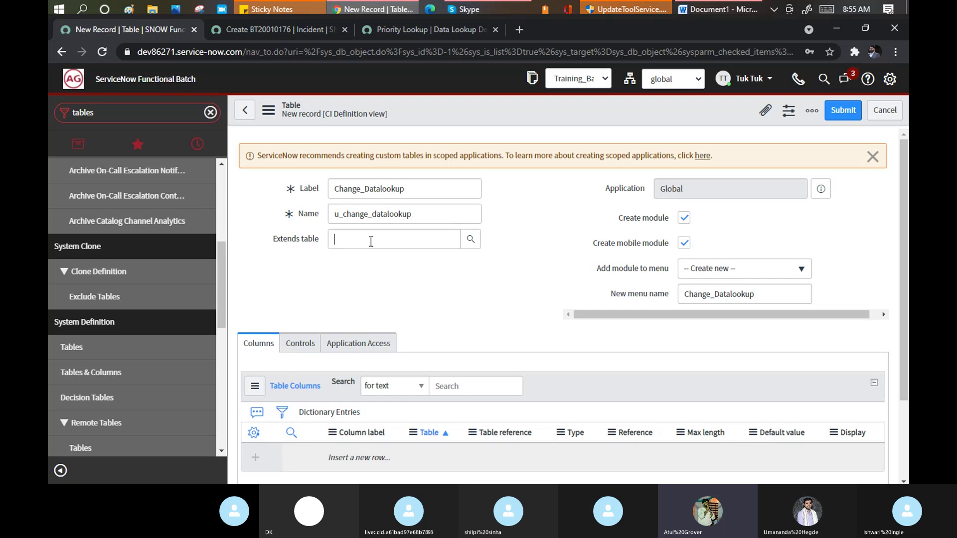
type("data")
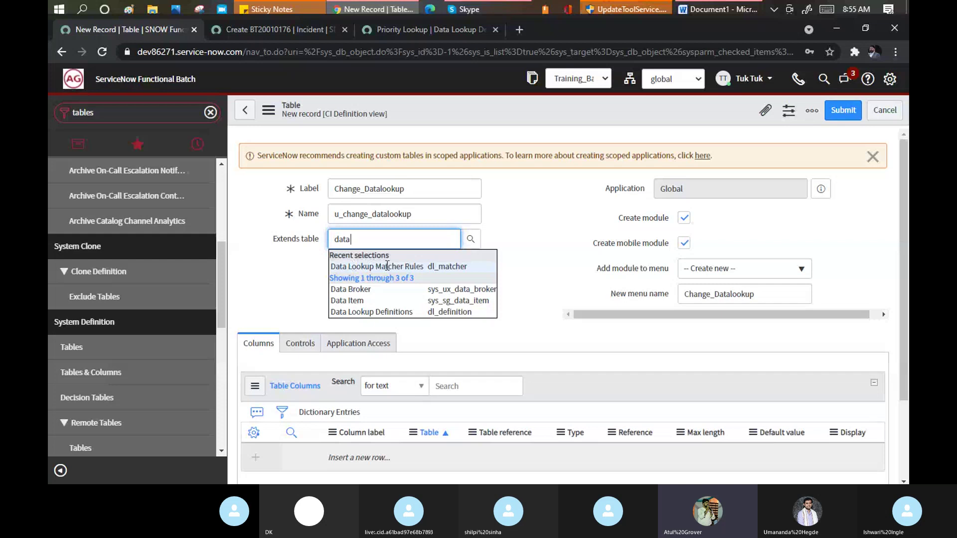
left_click(369, 266)
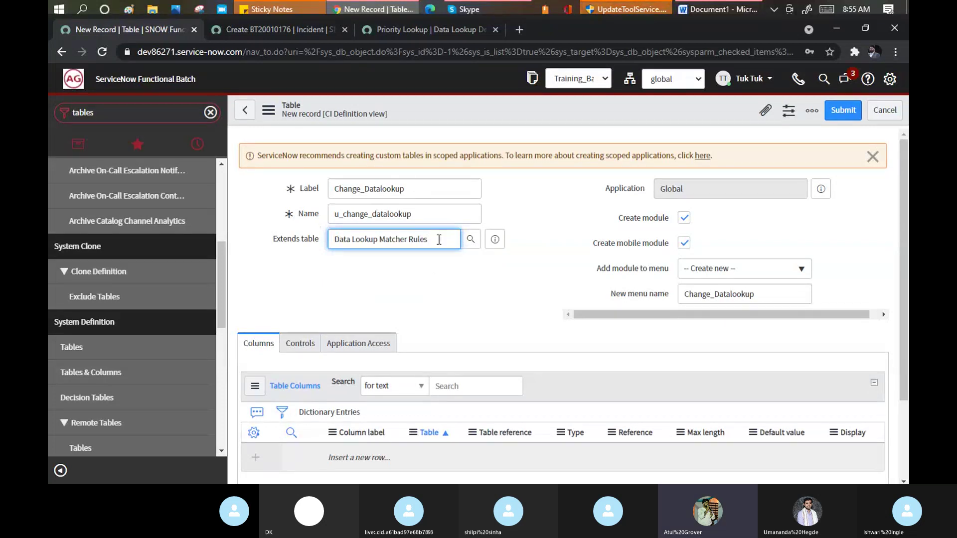
left_click_drag(438, 240, 324, 238)
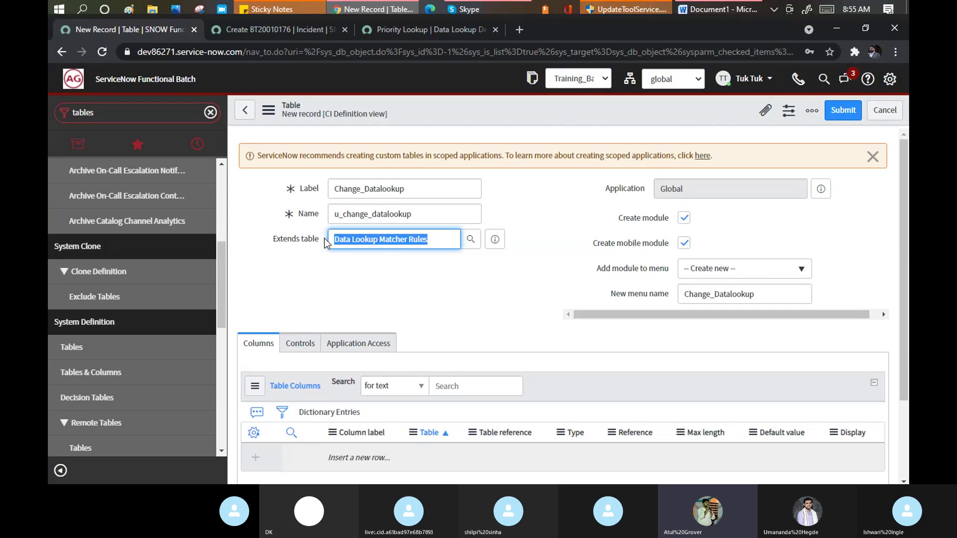
left_click(357, 273)
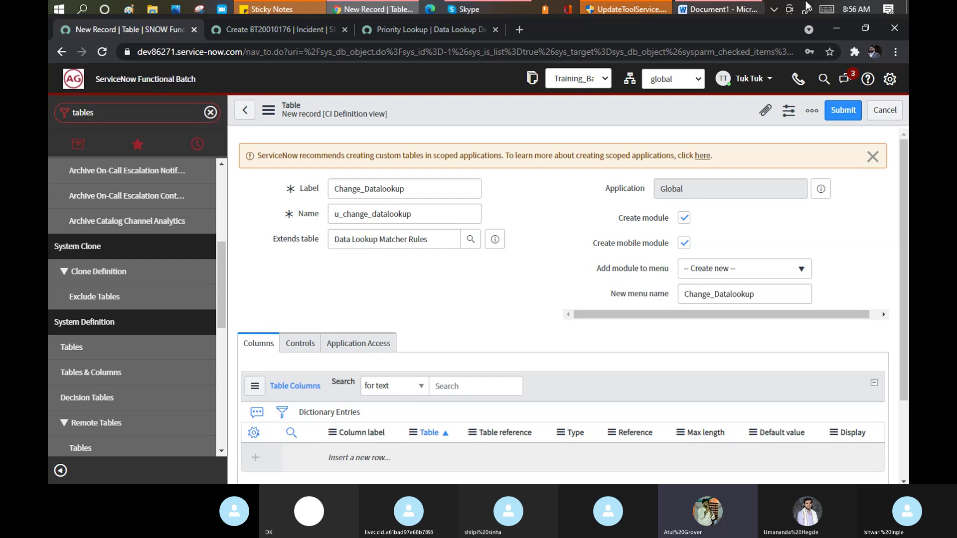
Step: Glance at the Word notes and, back in Chrome, turn off Create mobile module and add the table's module to the System Policy menu
left_click(731, 10)
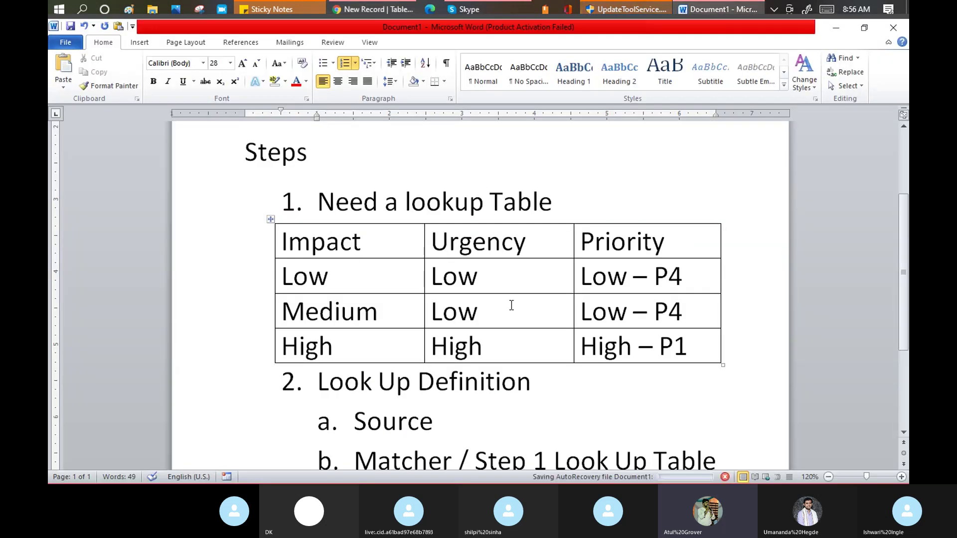
key("alt+Tab")
left_click(683, 244)
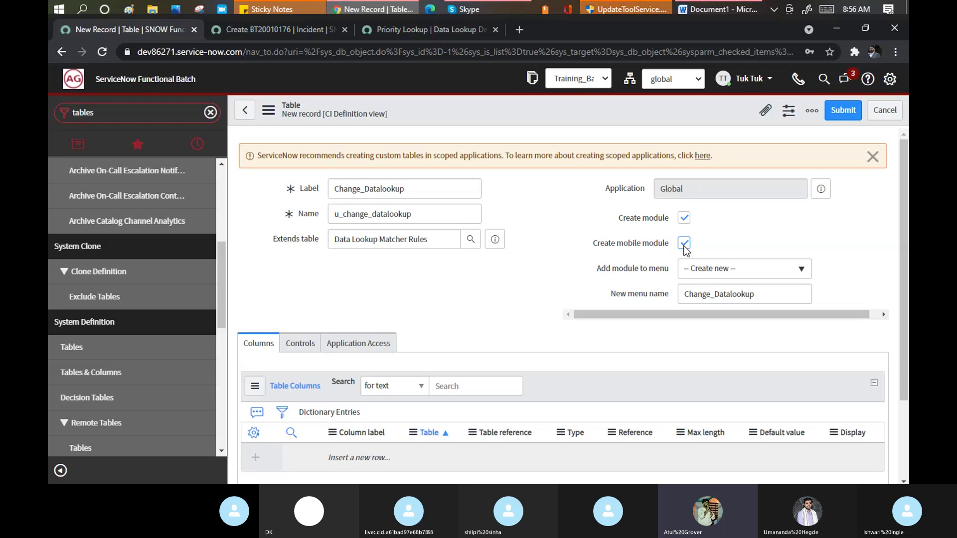
left_click(683, 244)
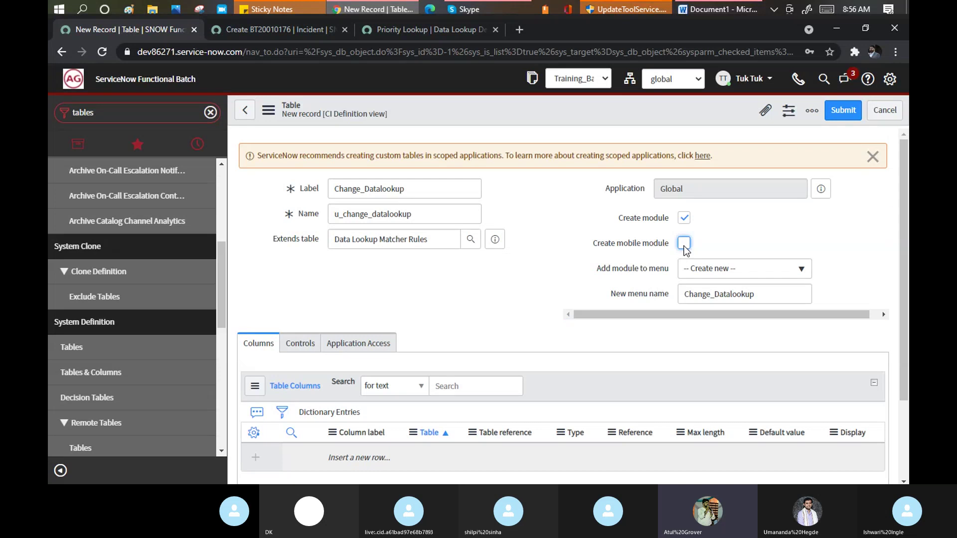
left_click(730, 274)
type("syst")
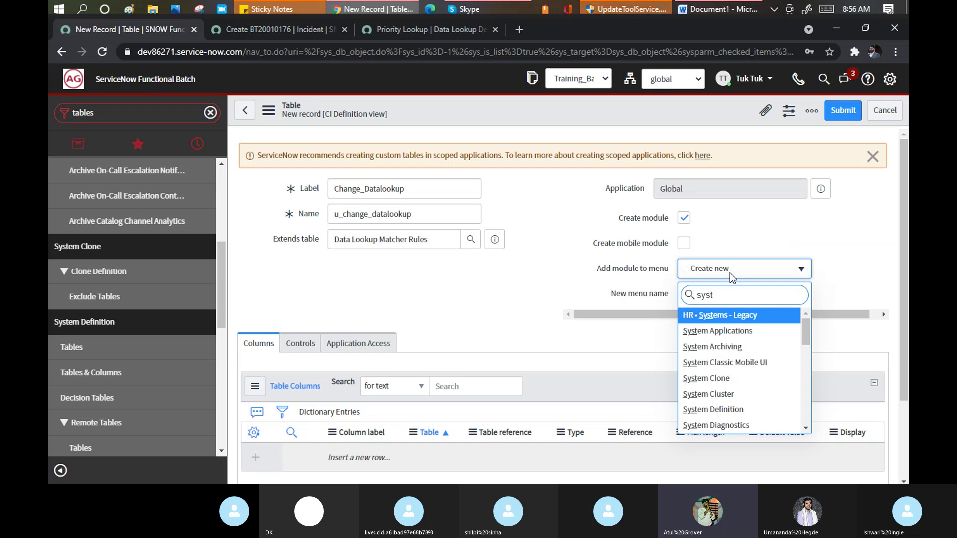
type("em p")
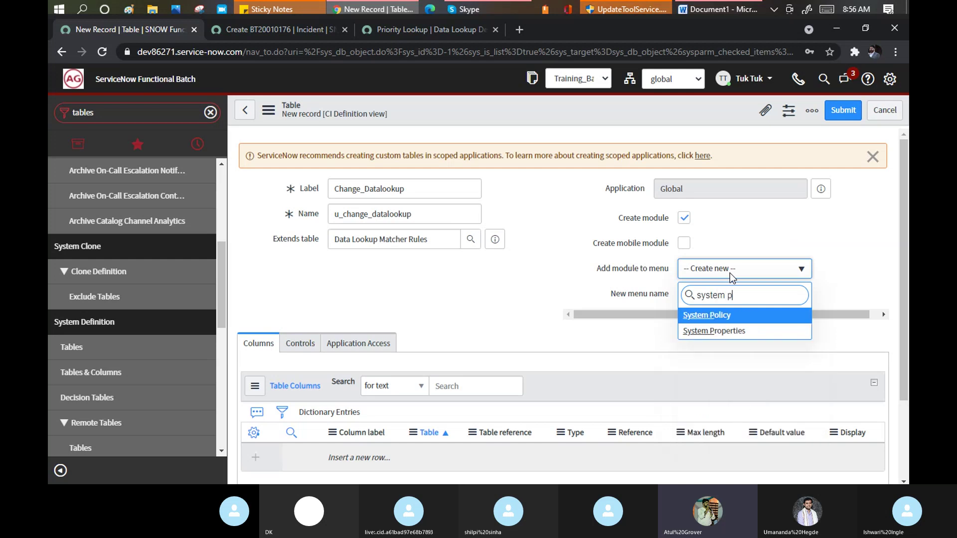
left_click(724, 315)
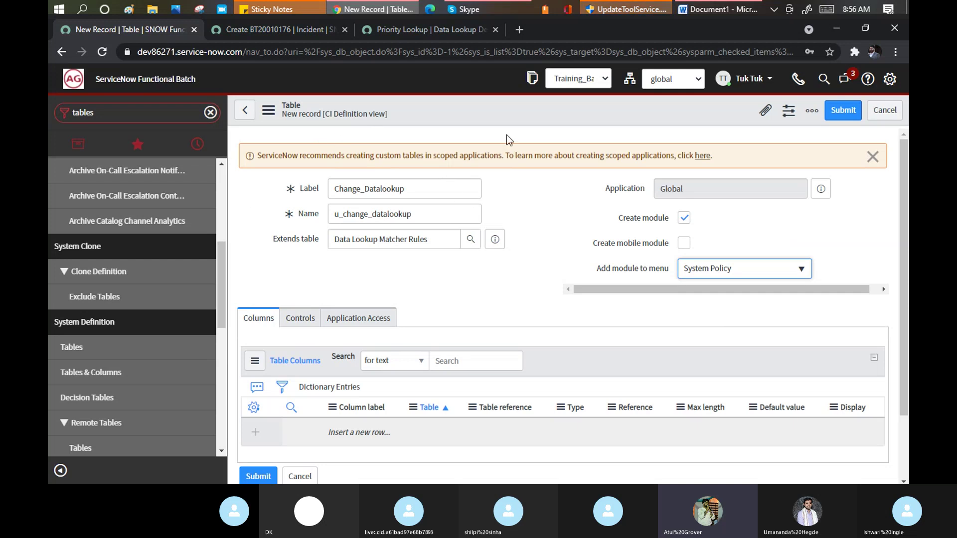
Step: Save the new Change_Datalookup table record while staying on its form
left_click(563, 108)
right_click(562, 108)
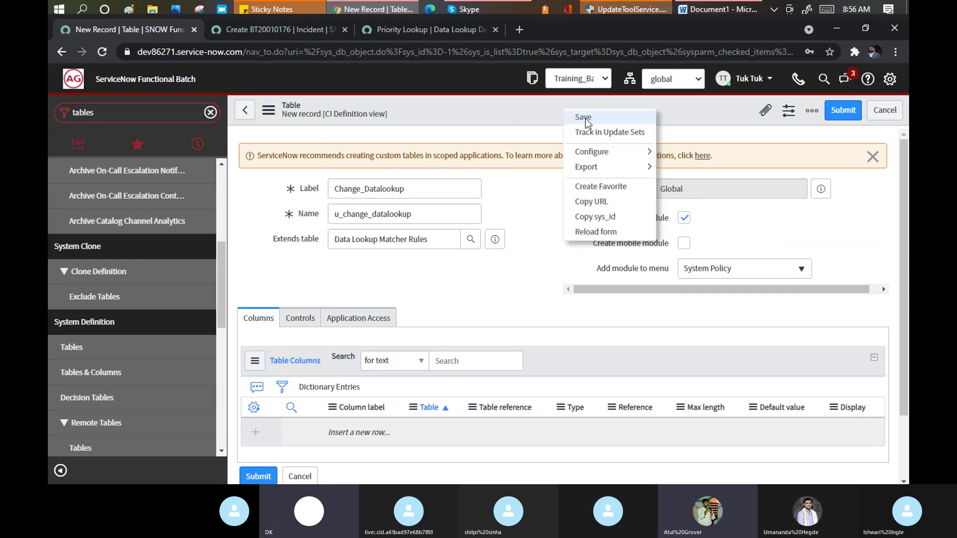
left_click(585, 118)
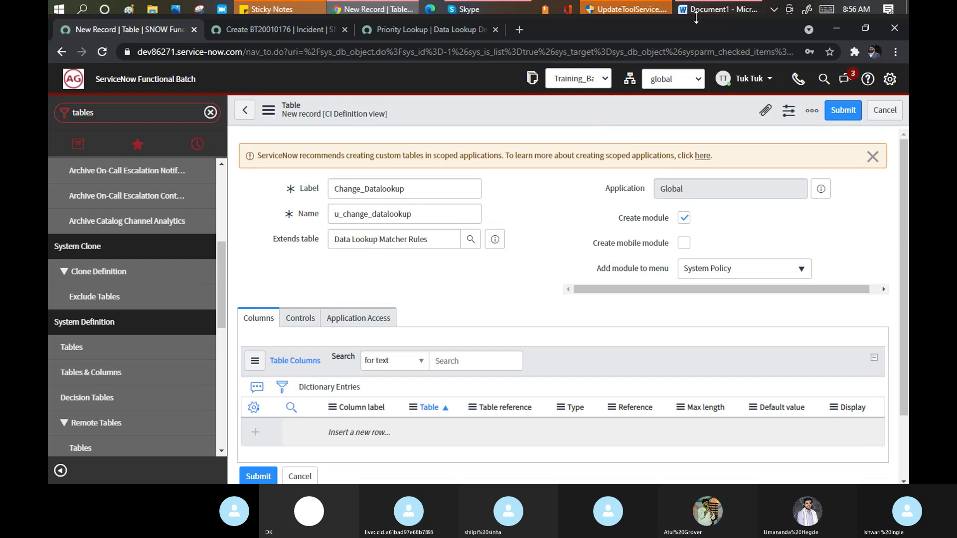
Step: Switch to the Word notes and insert a table of four columns and four rows below the "Need a lookup Table" step
left_click(710, 10)
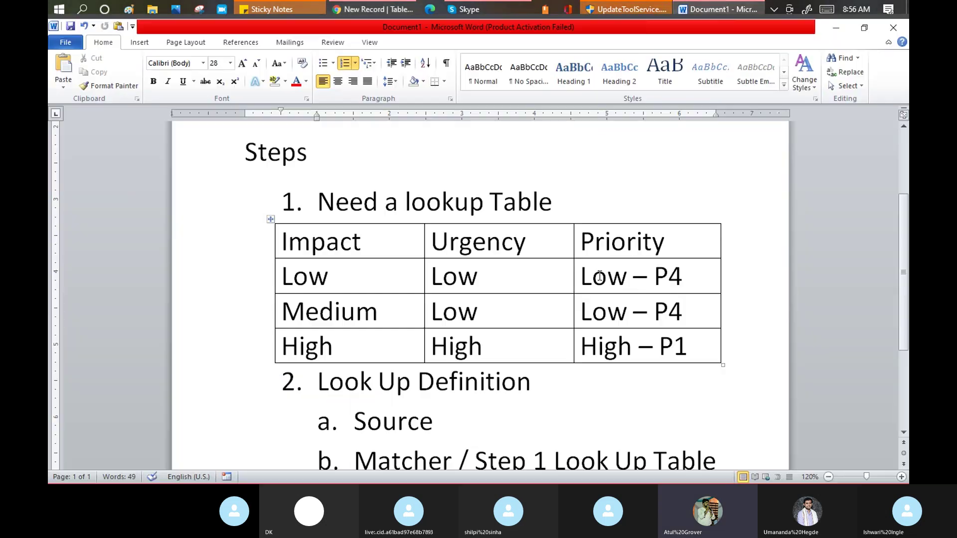
left_click(581, 205)
key("Return")
key("Return")
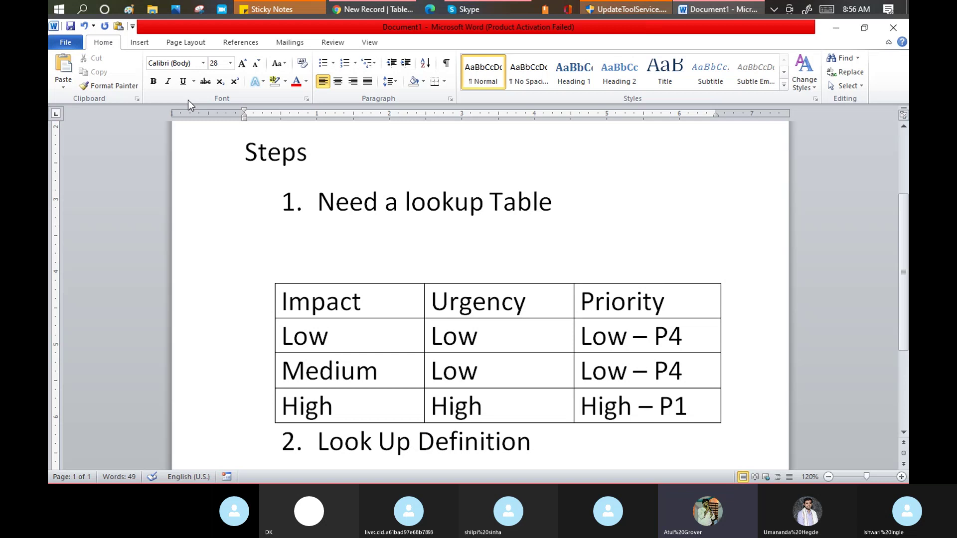
left_click(139, 43)
left_click(148, 80)
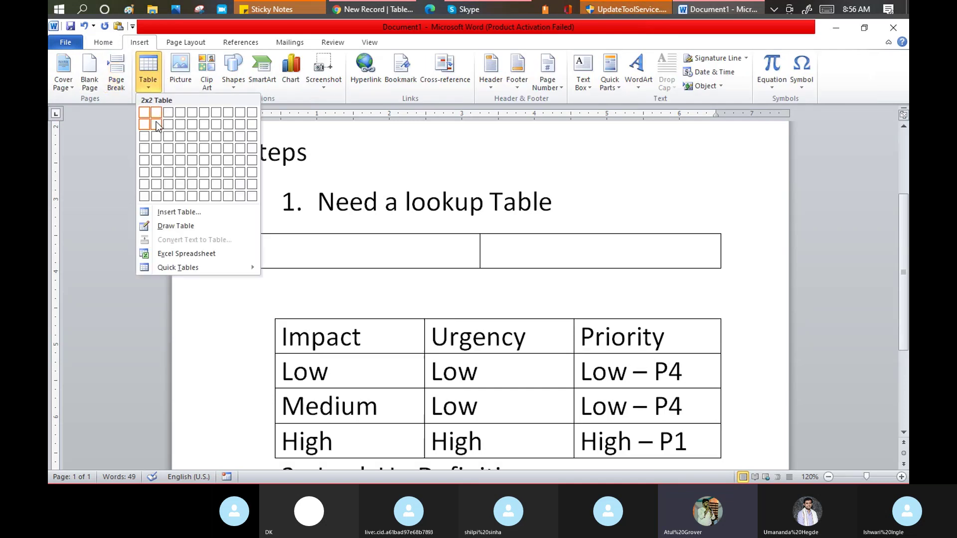
left_click(180, 149)
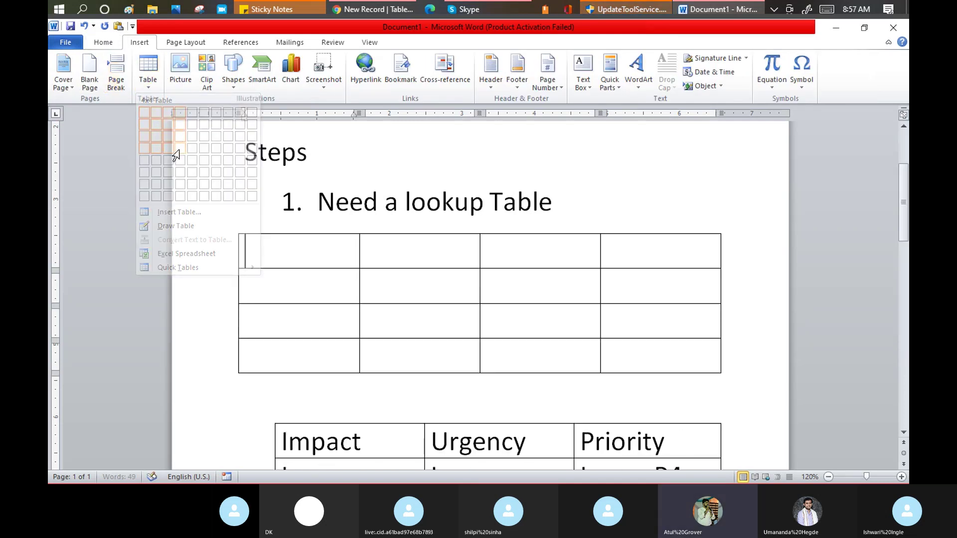
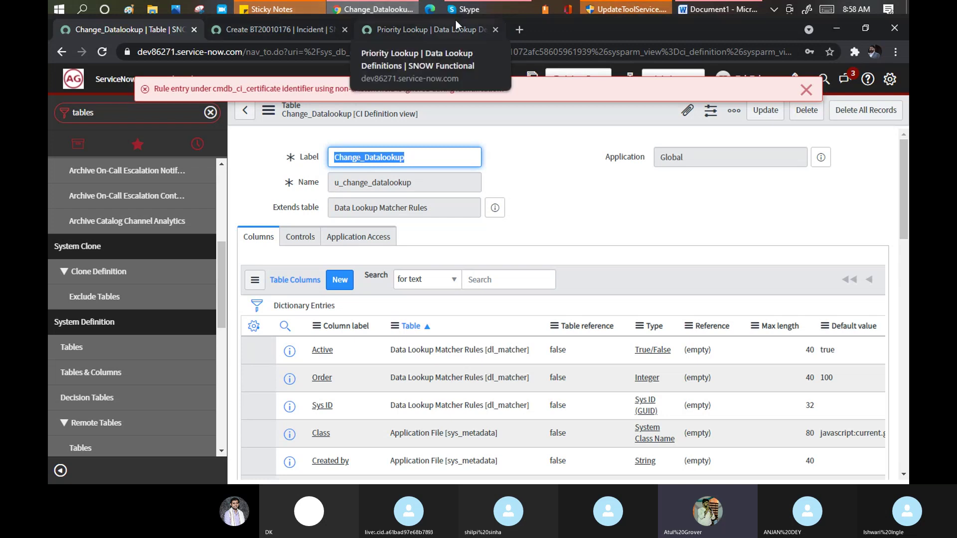
Step: Switch to the Word notes and review the Risk column in the new lookup table
left_click(720, 9)
left_click(583, 276)
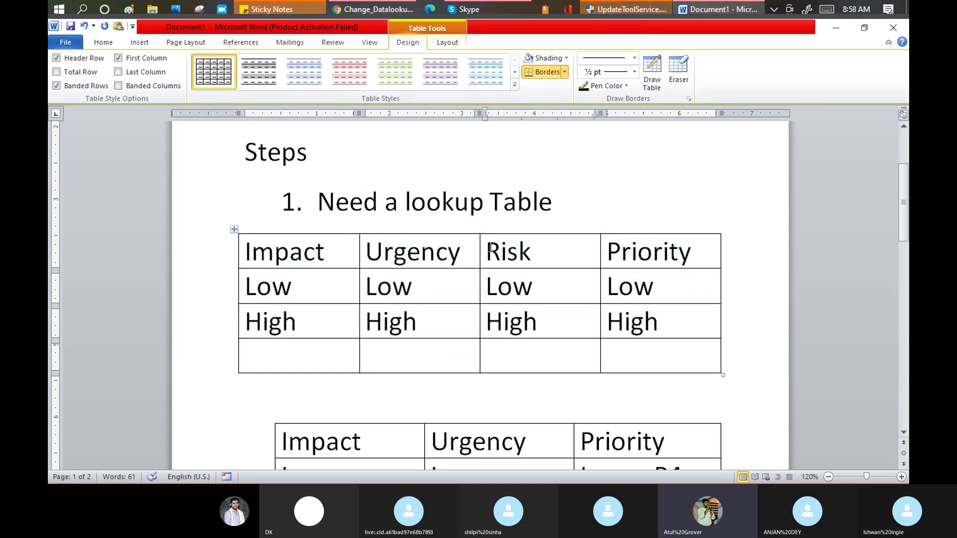
left_click_drag(488, 248, 527, 259)
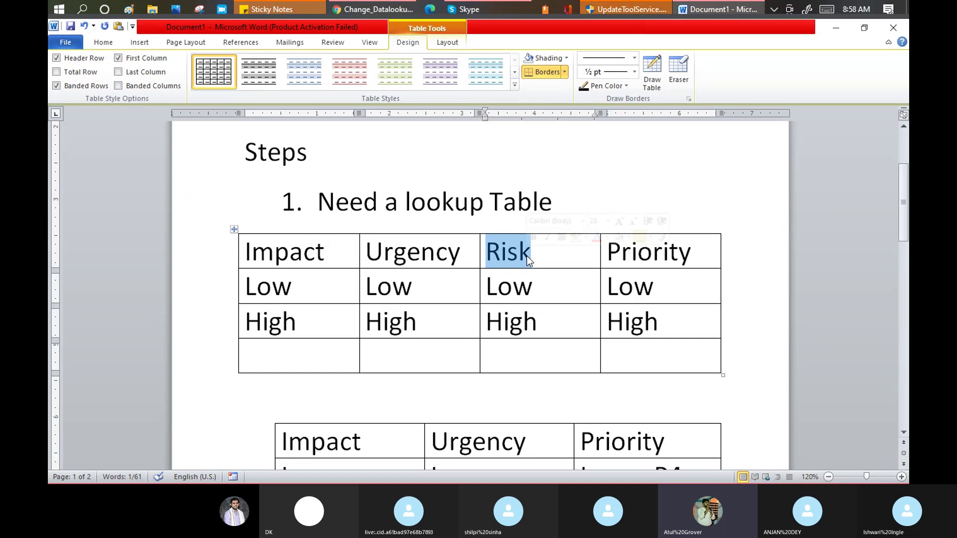
left_click(553, 265)
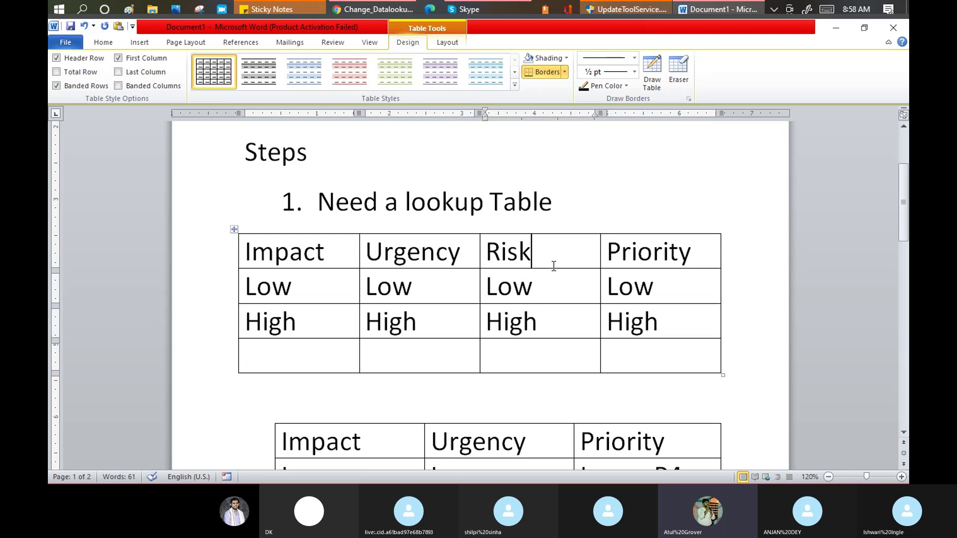
Step: Return to Chrome, dismiss the error banner, and switch the Change_Datalookup table form to the Default view
key("alt+Tab")
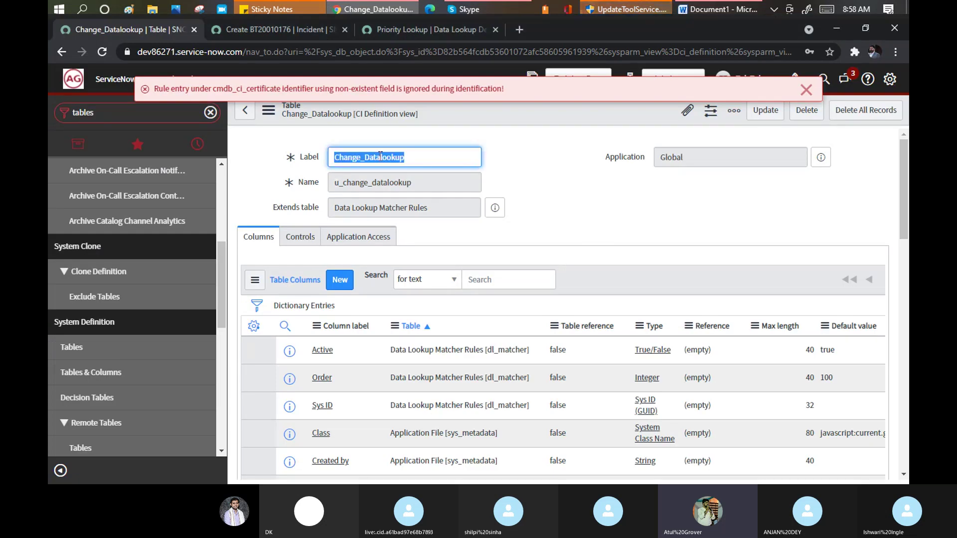
left_click(806, 89)
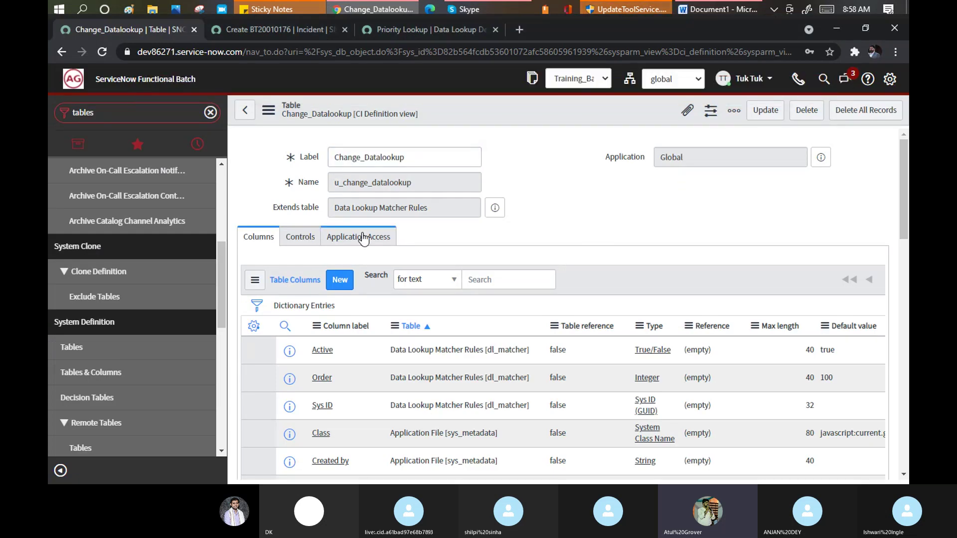
scroll(361, 278, "down", 7)
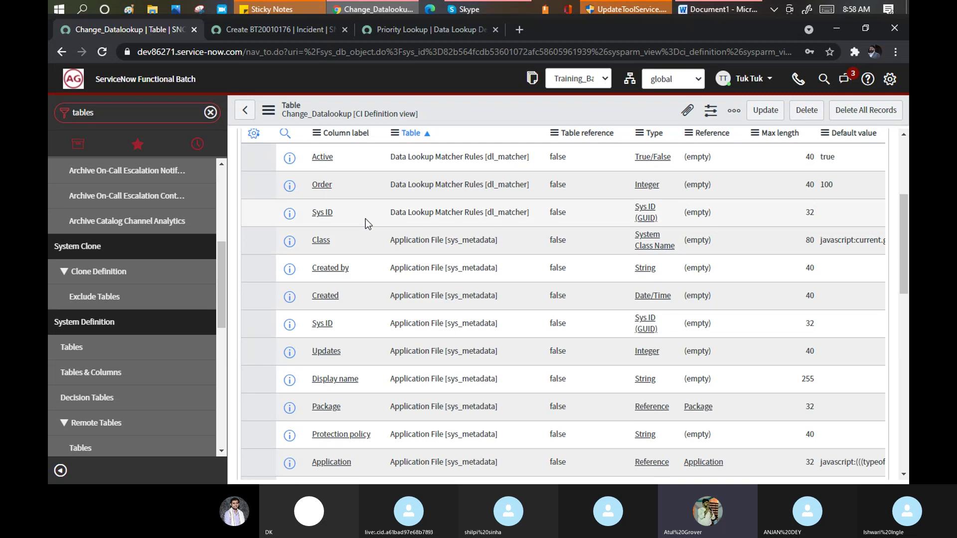
scroll(369, 226, "down", 3)
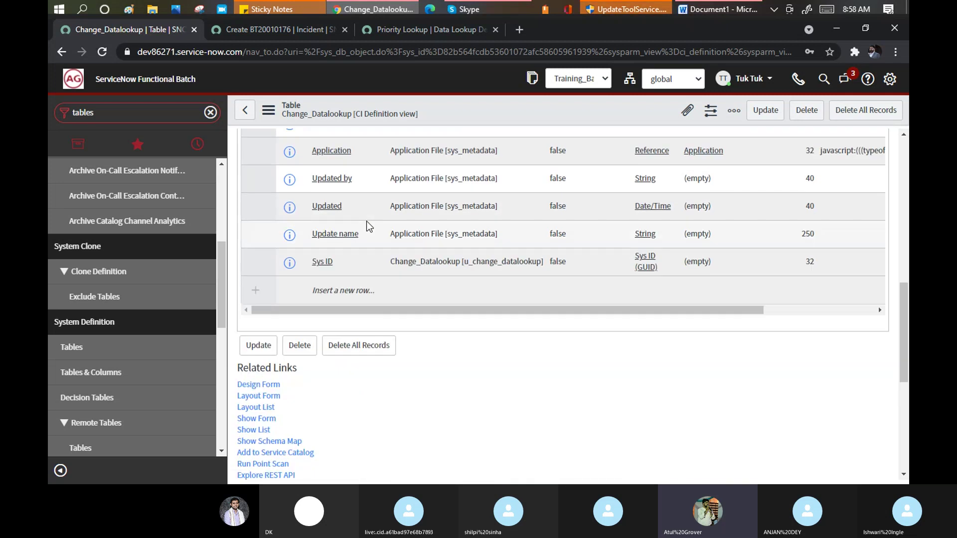
left_click(267, 110)
mouse_move(349, 236)
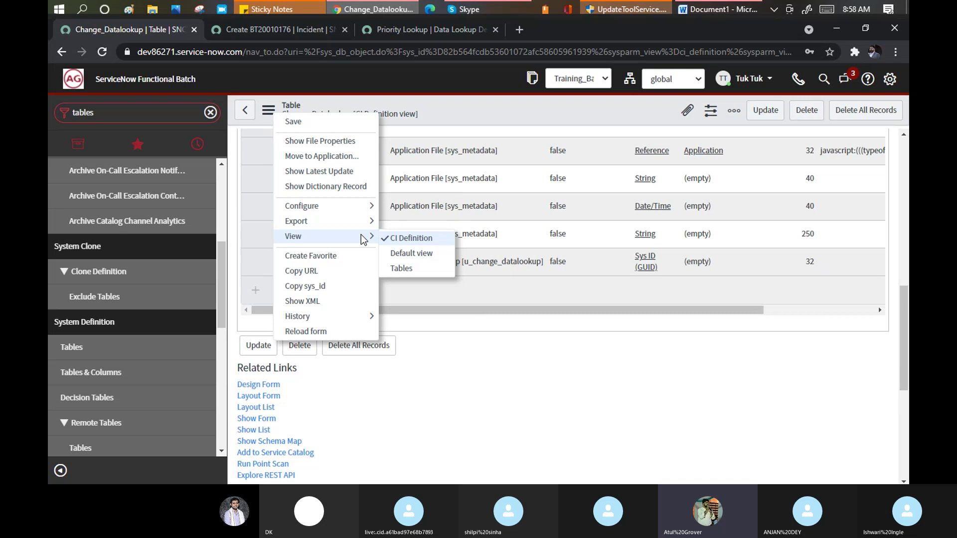
left_click(407, 254)
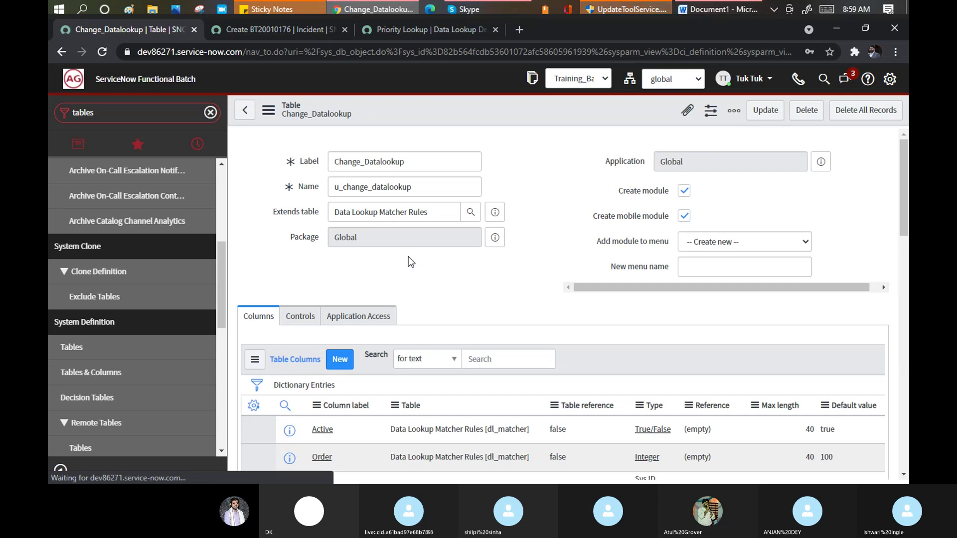
Step: Filter the application navigator for "vip" and open VIP Caller Lookups in a separate browser tab
left_click(119, 112)
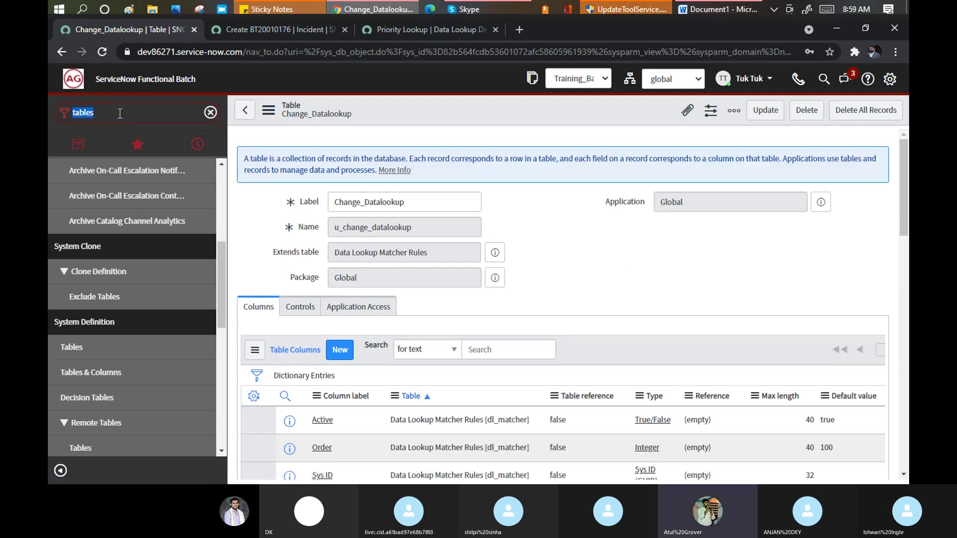
type("vip")
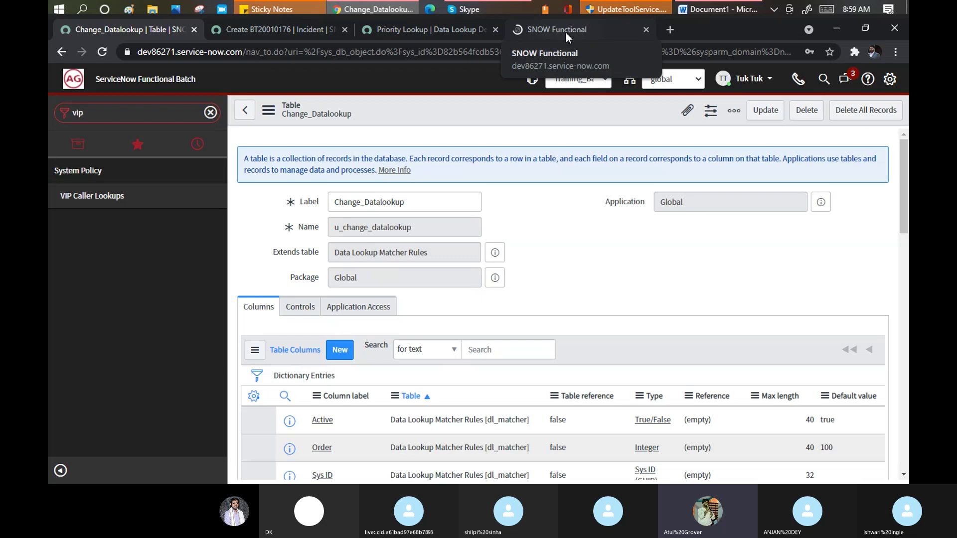
key("Down")
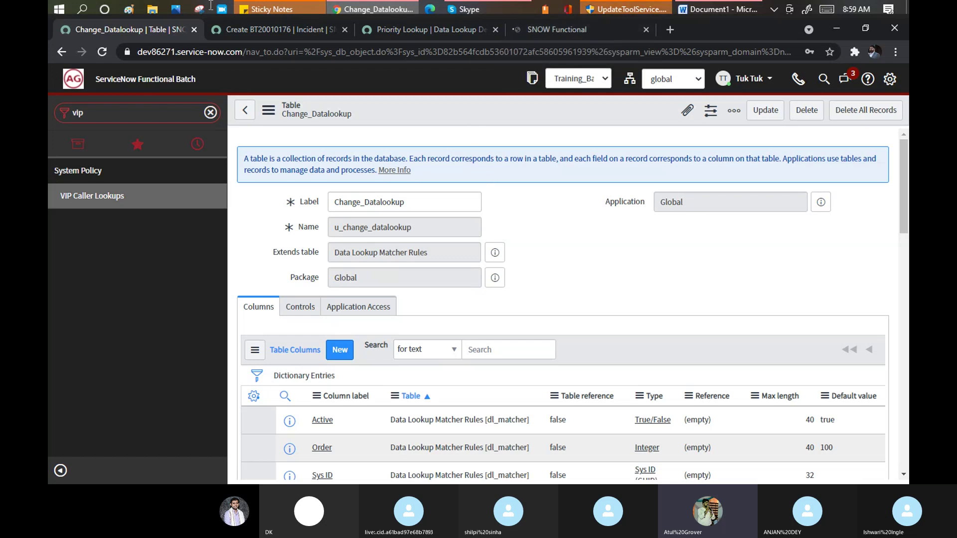
Step: Compare the Impact, Urgency, Risk and Priority headings in the Word notes with the table's columns in Chrome, and view the VIP Caller Lookups list
left_click(701, 8)
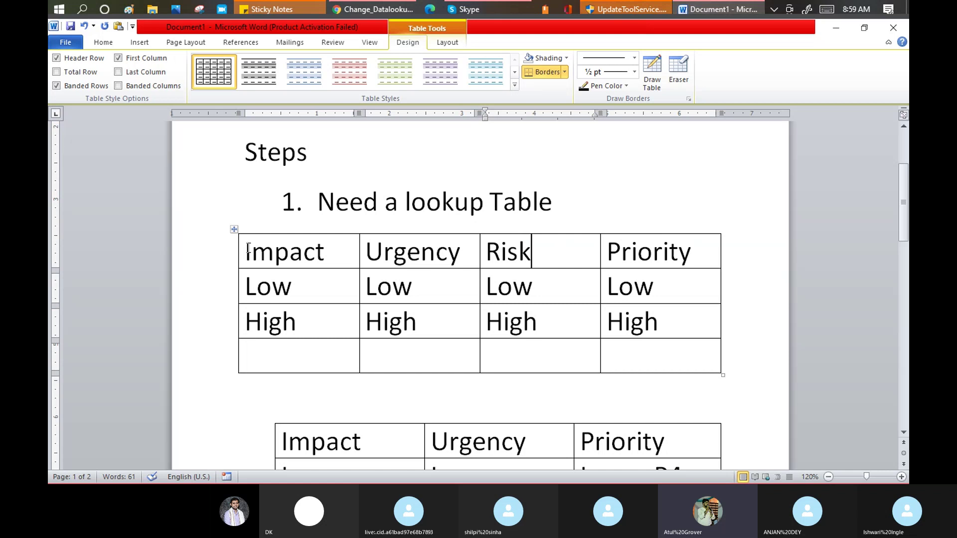
left_click_drag(248, 249, 689, 249)
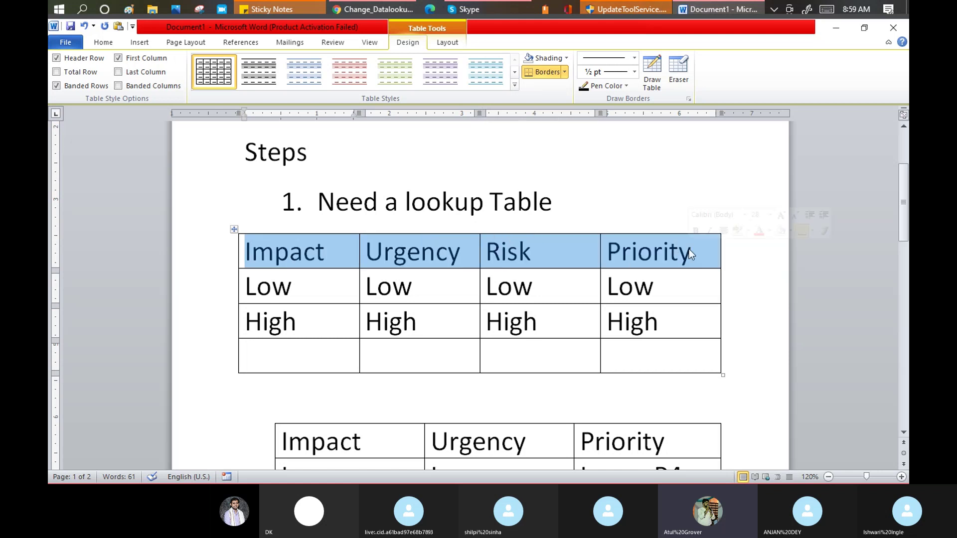
key("alt+Tab")
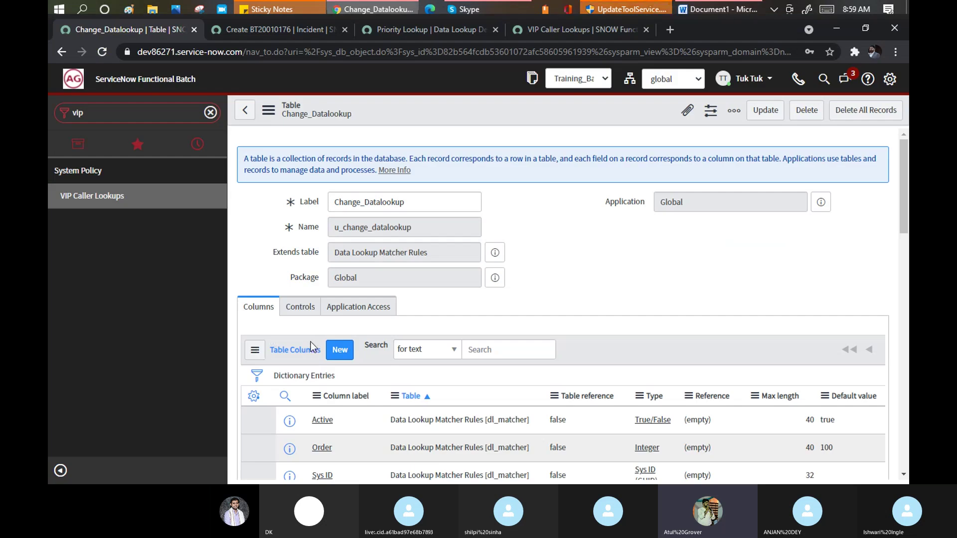
scroll(309, 342, "down", 4)
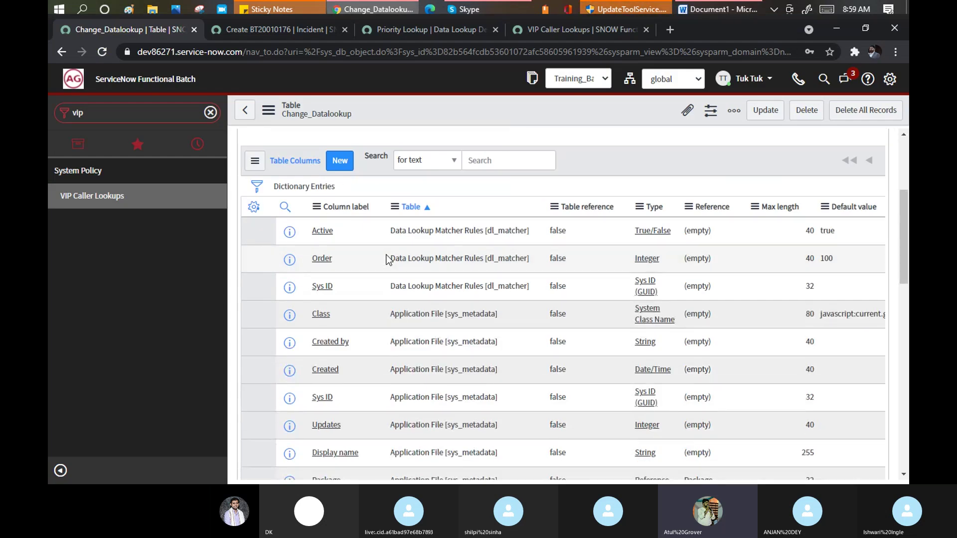
left_click(565, 29)
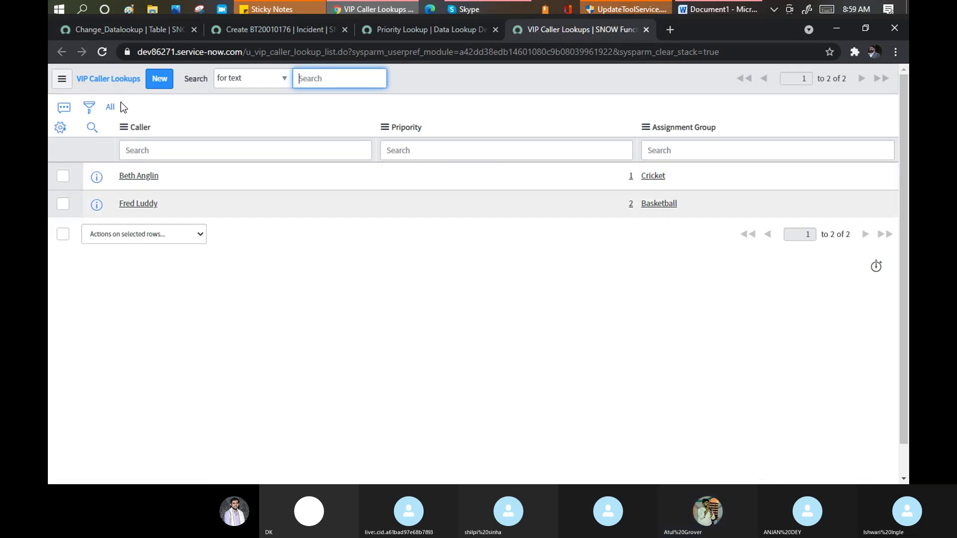
Step: Open a blank VIP Caller Lookup record, examine its Caller, Priority and Assignment Group fields, and view the Priority Lookup definition's setter fields
right_click(489, 82)
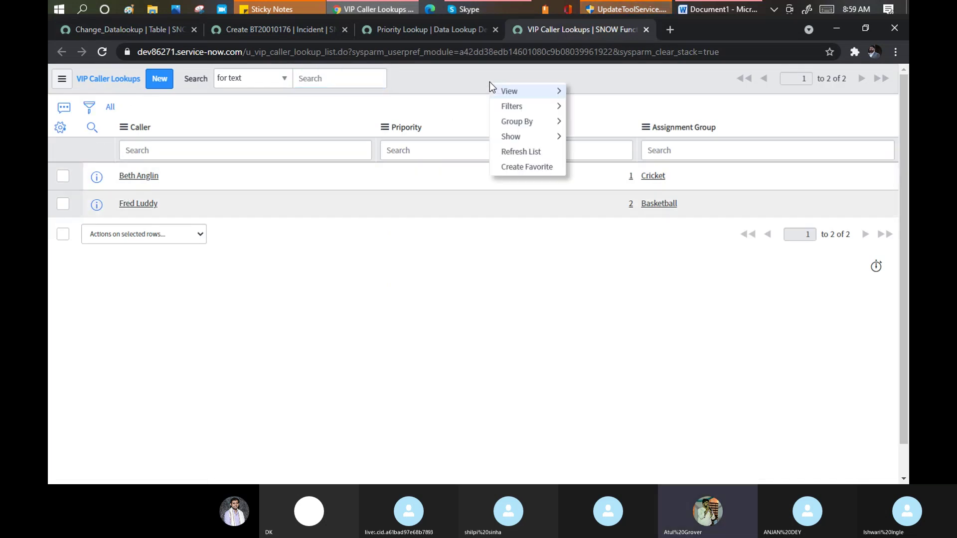
mouse_move(544, 122)
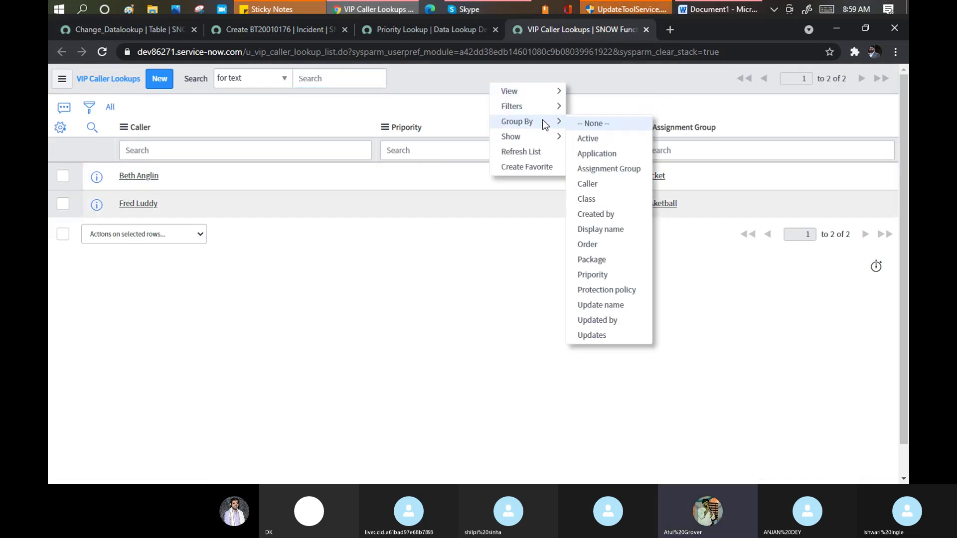
left_click(167, 86)
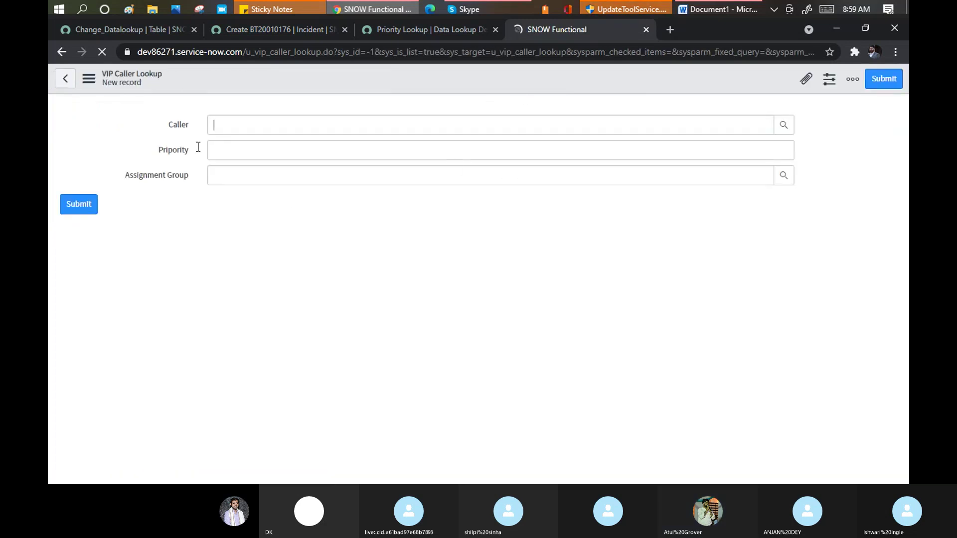
left_click(175, 124)
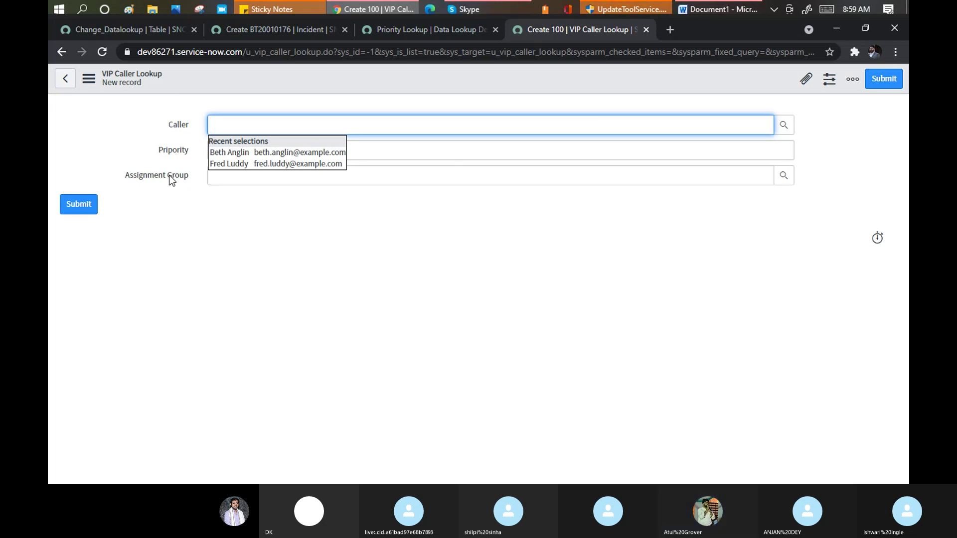
left_click(432, 29)
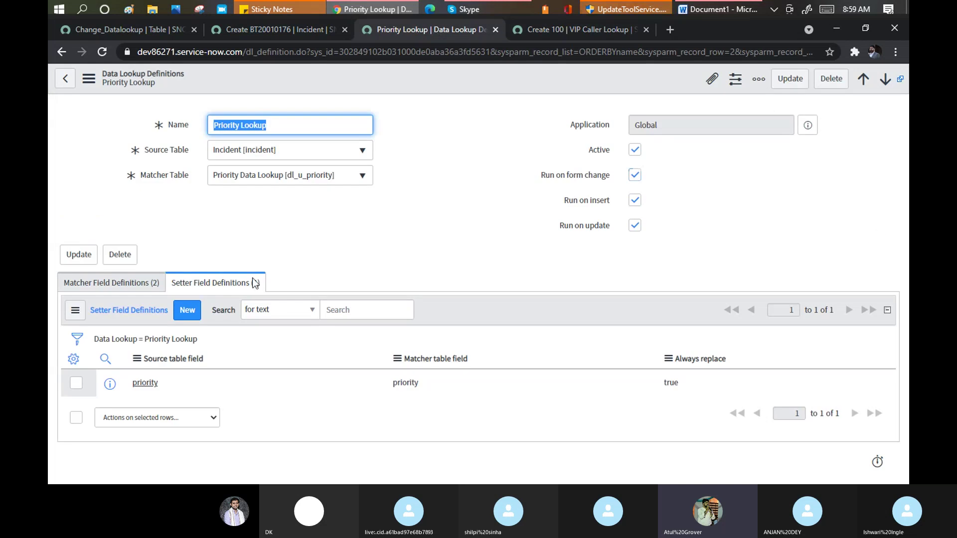
Step: Start a new dictionary entry on the Change_Datalookup table, check the Word notes, and set the column type to Choice
left_click(115, 29)
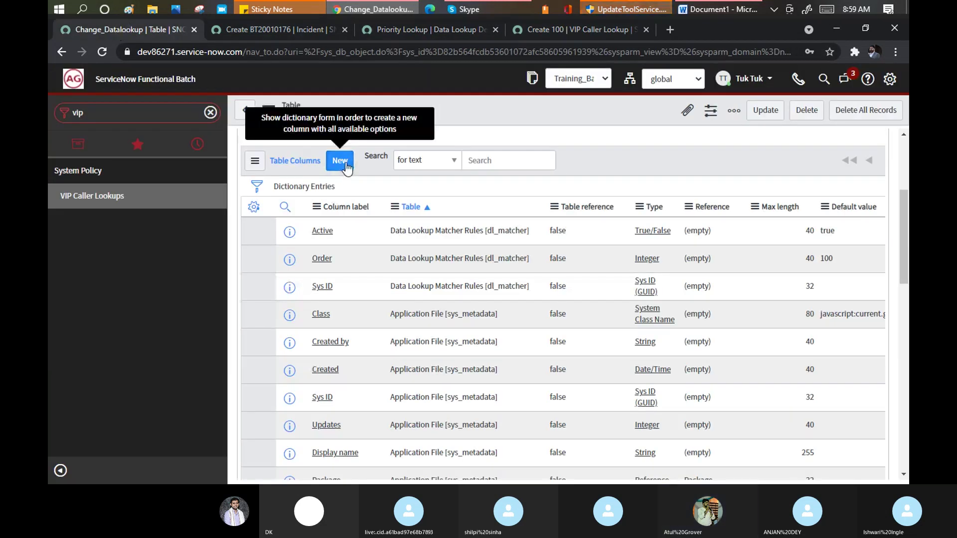
left_click(340, 161)
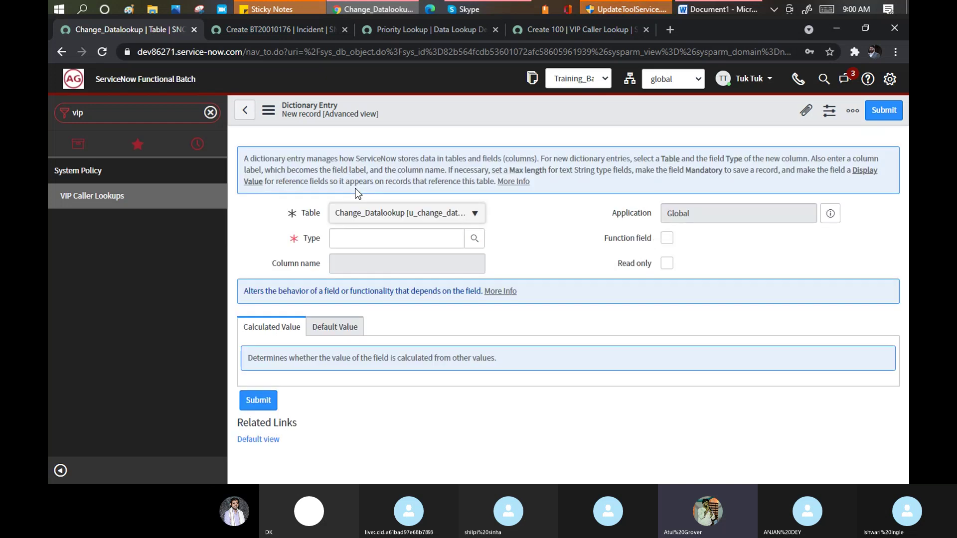
left_click(359, 238)
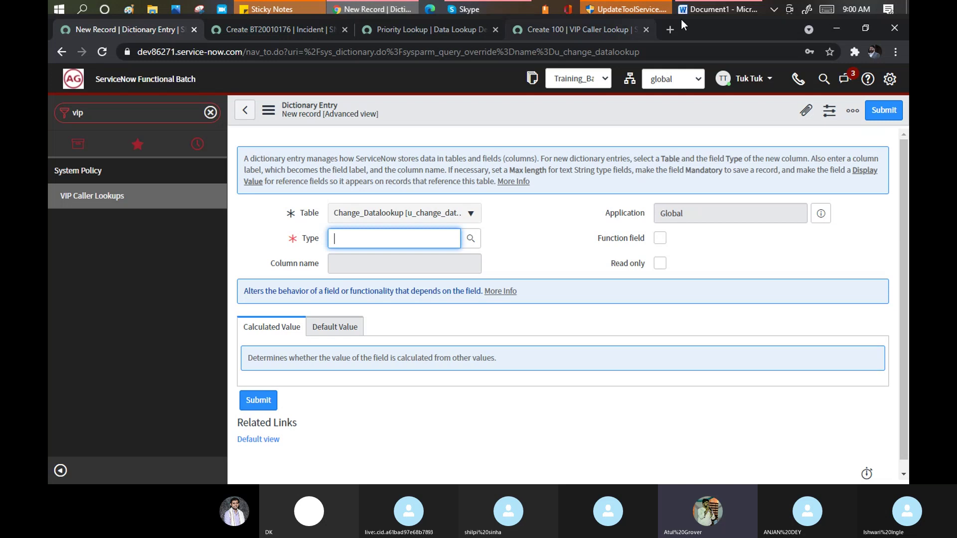
left_click(704, 11)
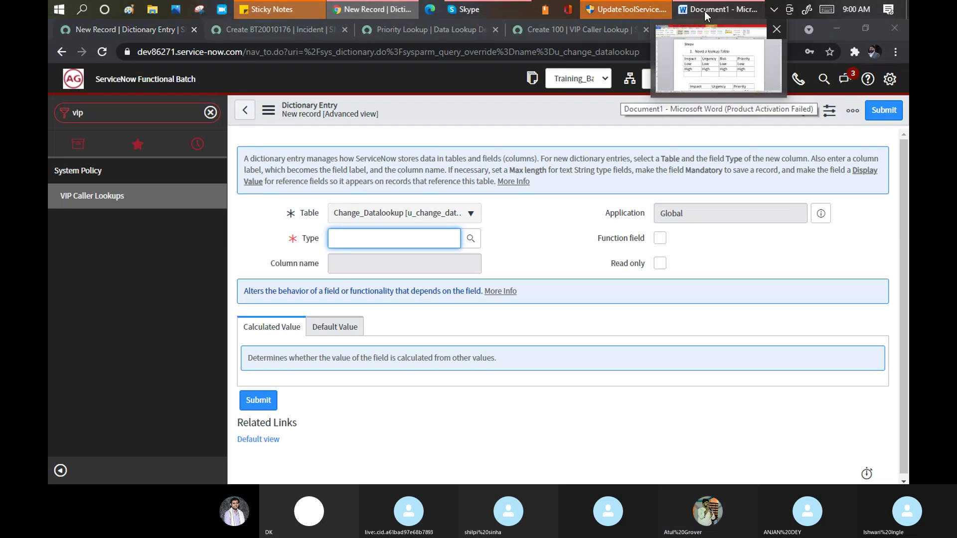
left_click(276, 262)
key("alt+Tab")
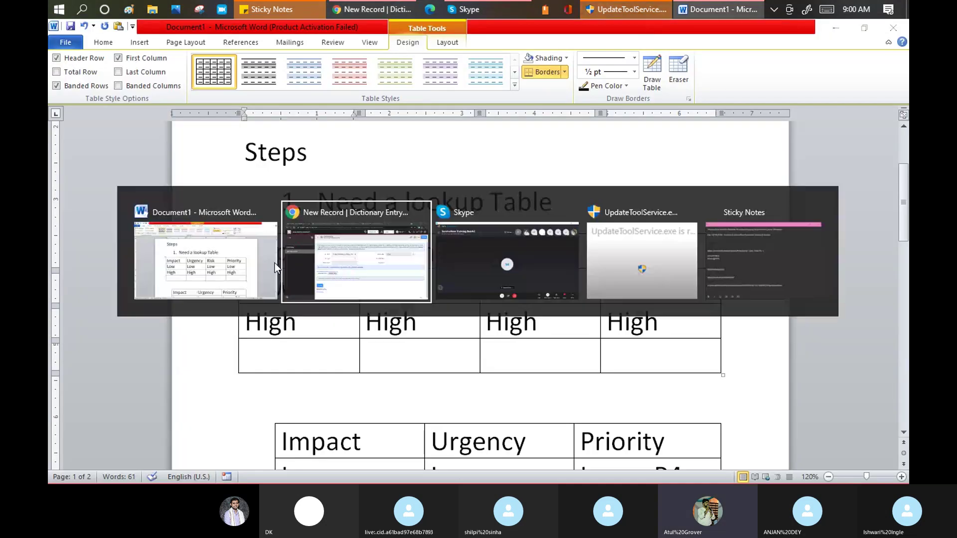
type("choic")
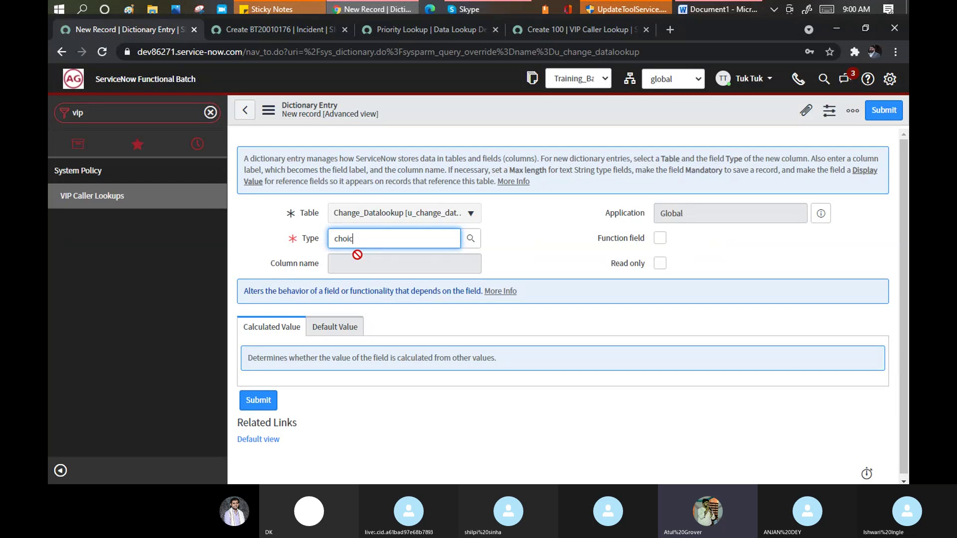
left_click(364, 256)
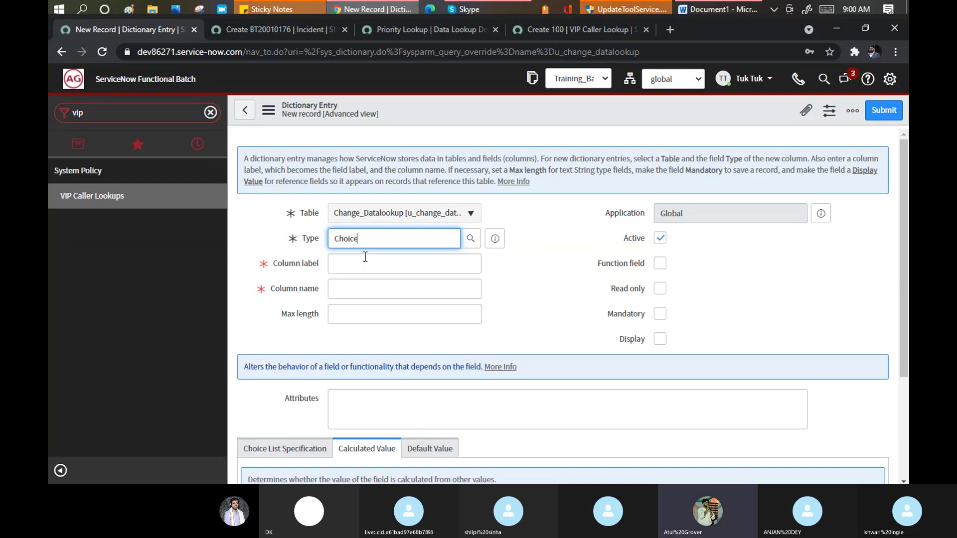
Step: Label the new column B_impact, set its max length to 30, and save the dictionary entry
left_click(366, 265)
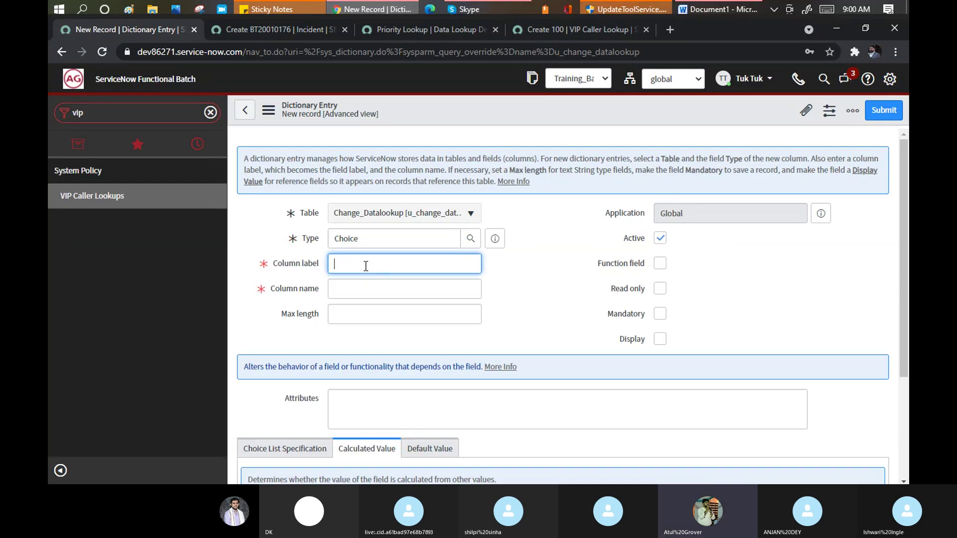
type("B ")
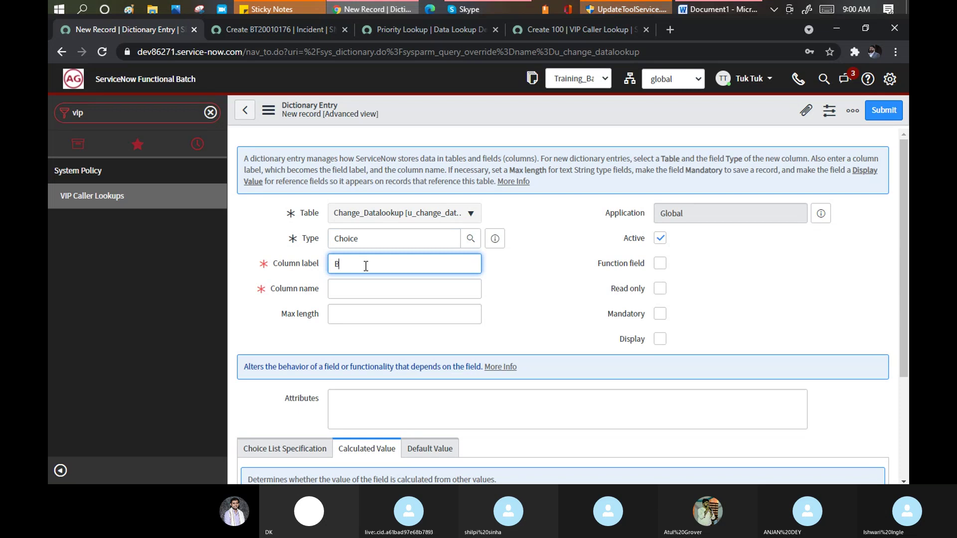
type("impac")
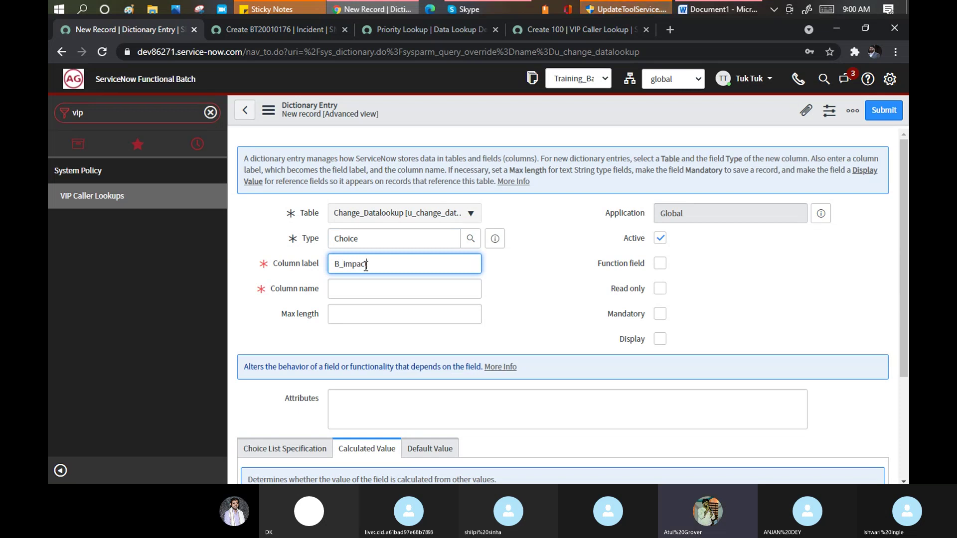
type("t")
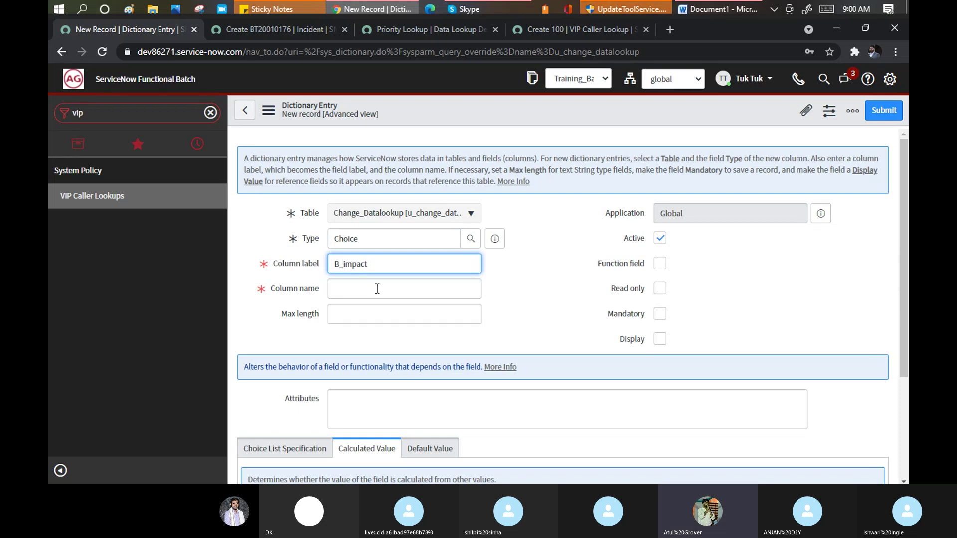
left_click(377, 289)
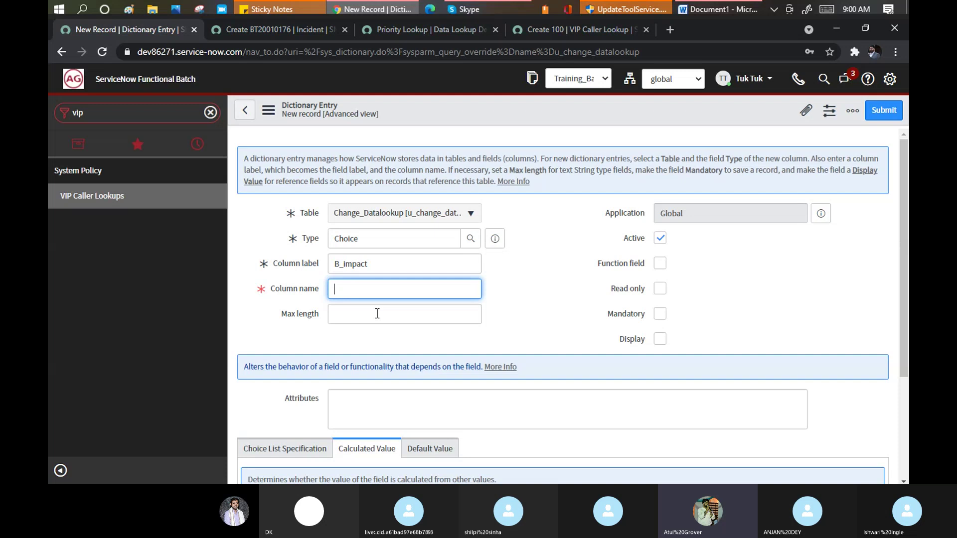
left_click(380, 313)
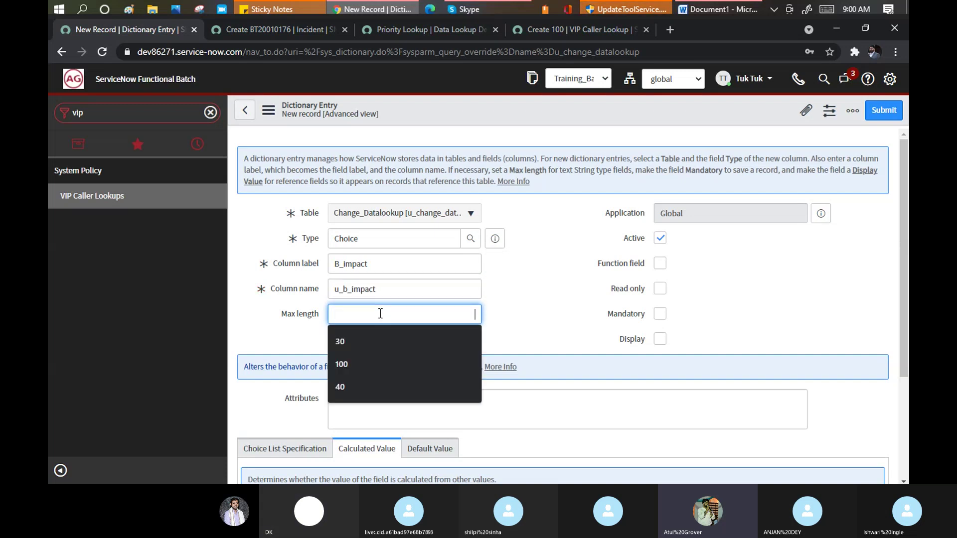
left_click(370, 340)
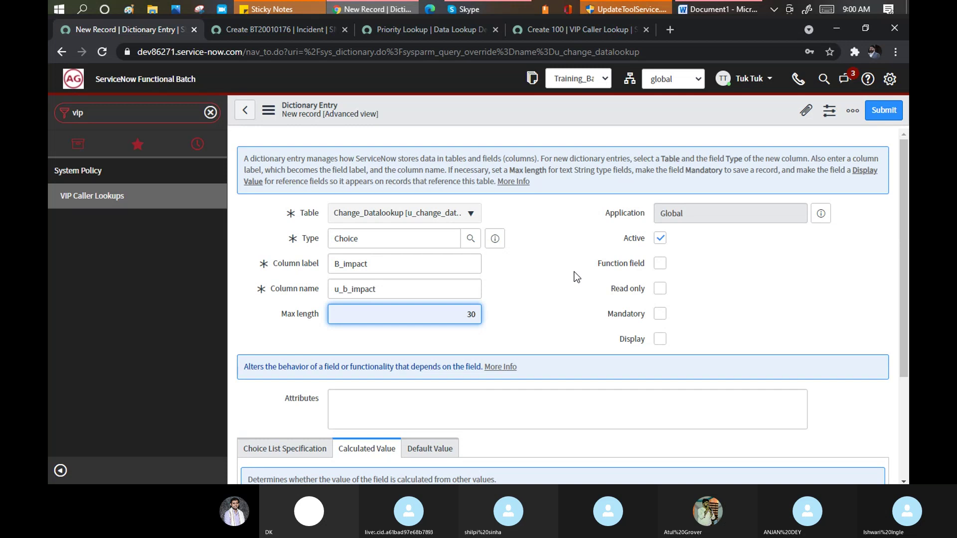
scroll(577, 277, "down", 3)
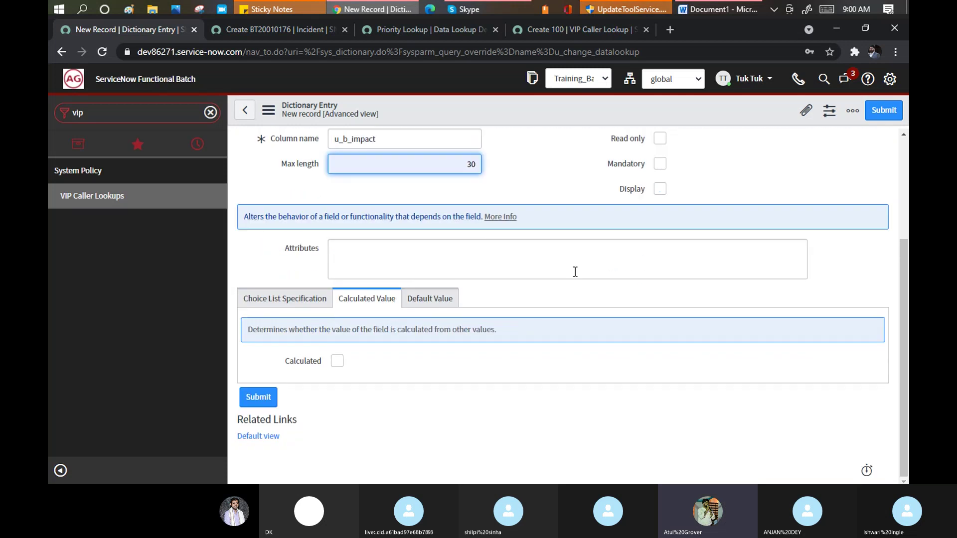
right_click(489, 111)
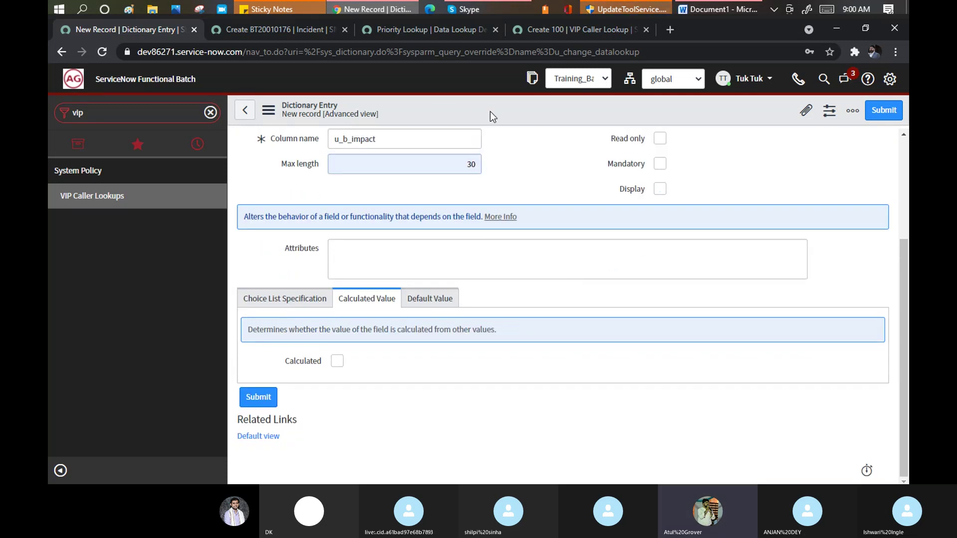
left_click(512, 119)
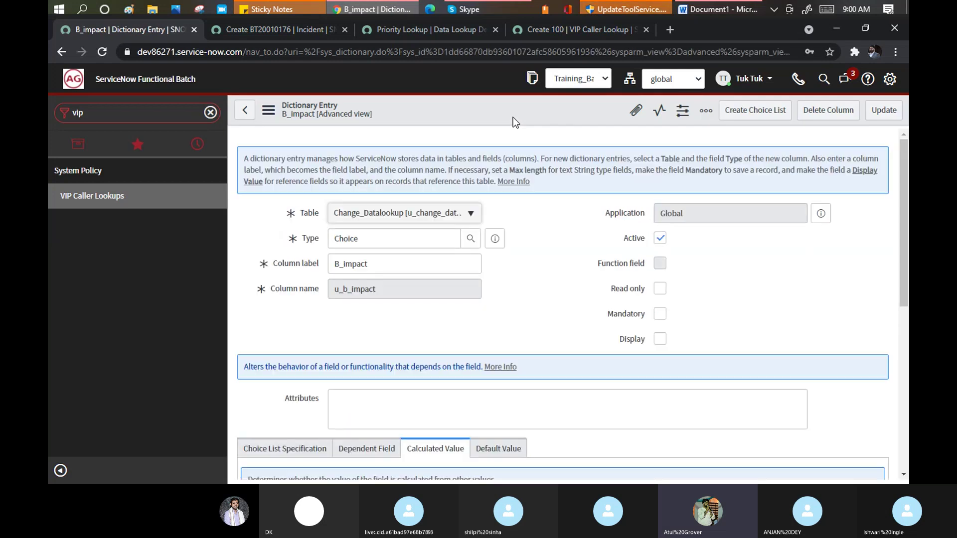
Step: Switch to the VIP Caller Lookup browser tab and load the list page through the URL ending in u_vip_caller_lookup_list.do
left_click(566, 27)
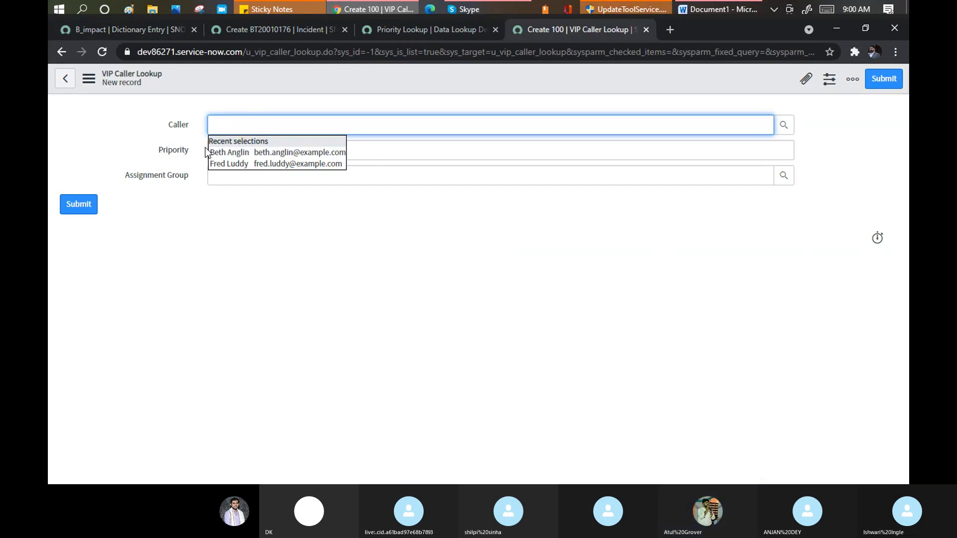
left_click_drag(246, 52, 778, 52)
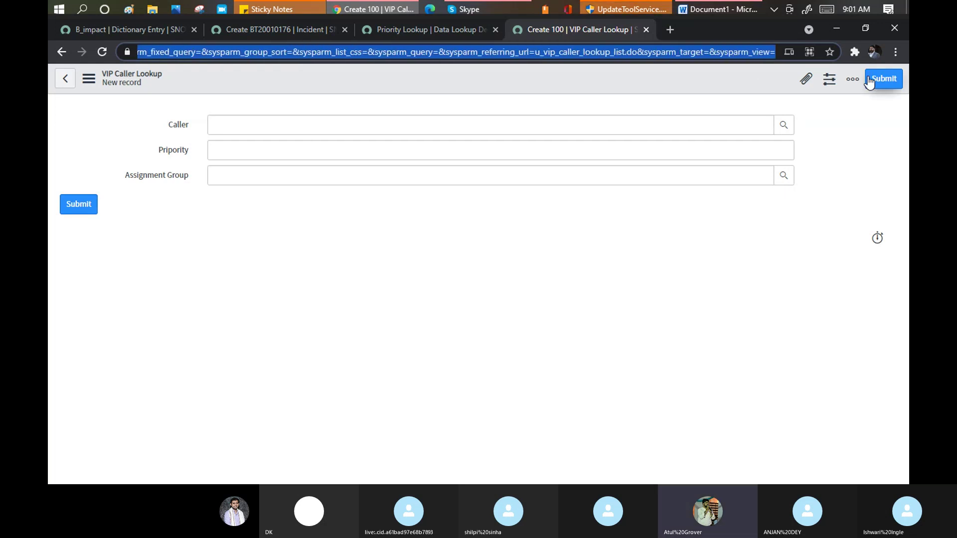
key("BackSpace")
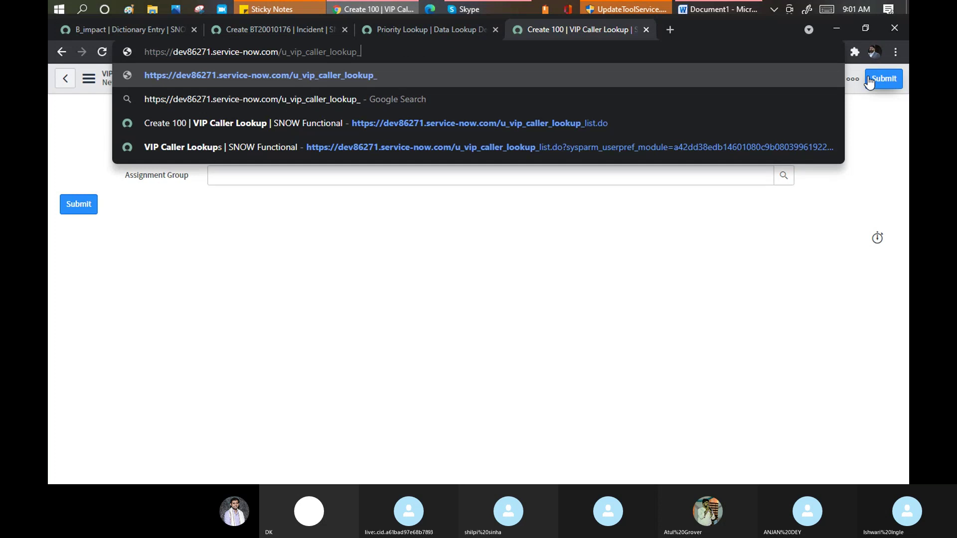
type("_list")
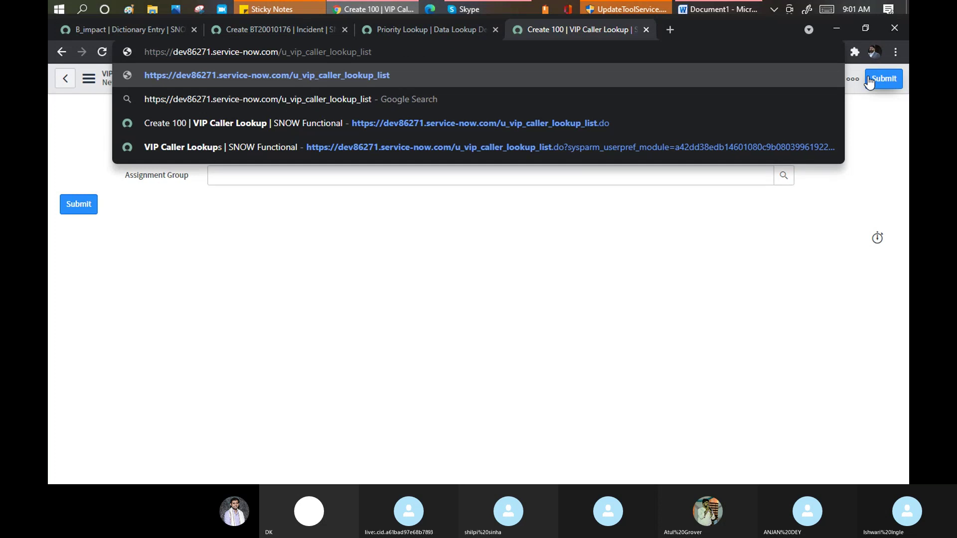
type(".do")
key("Return")
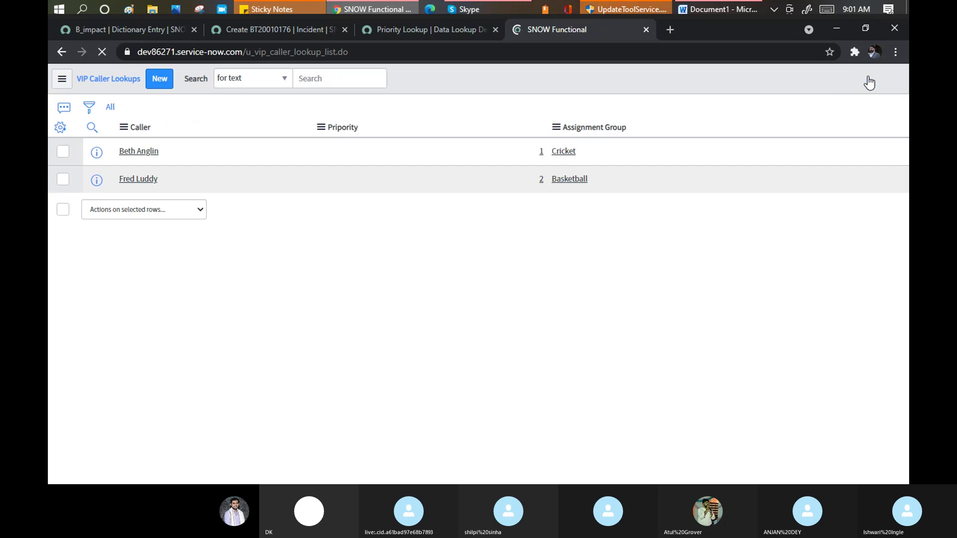
Step: Try to open the VIP caller lookup table through a URL ending in u_vip_caller_lookup.list
left_click(387, 56)
left_click(387, 56)
key("BackSpace")
key("BackSpace")
key("BackSpace")
key("BackSpace")
key("BackSpace")
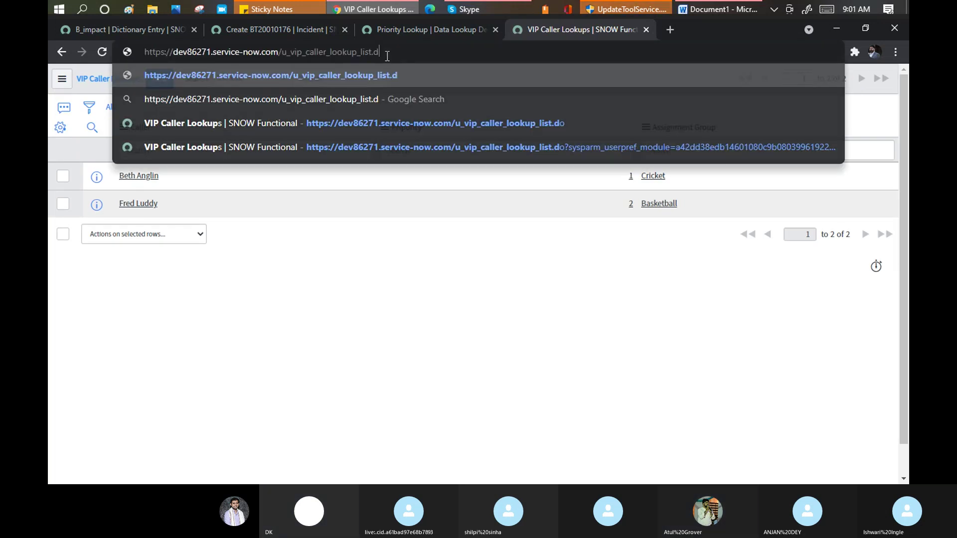
key("BackSpace")
key("BackSpace")
key("BackSpace")
type(".list")
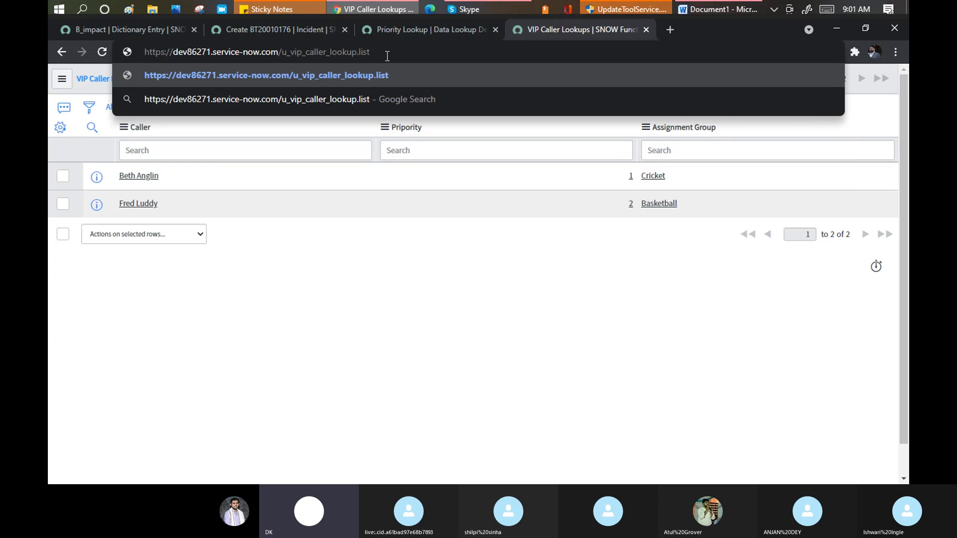
key("Return")
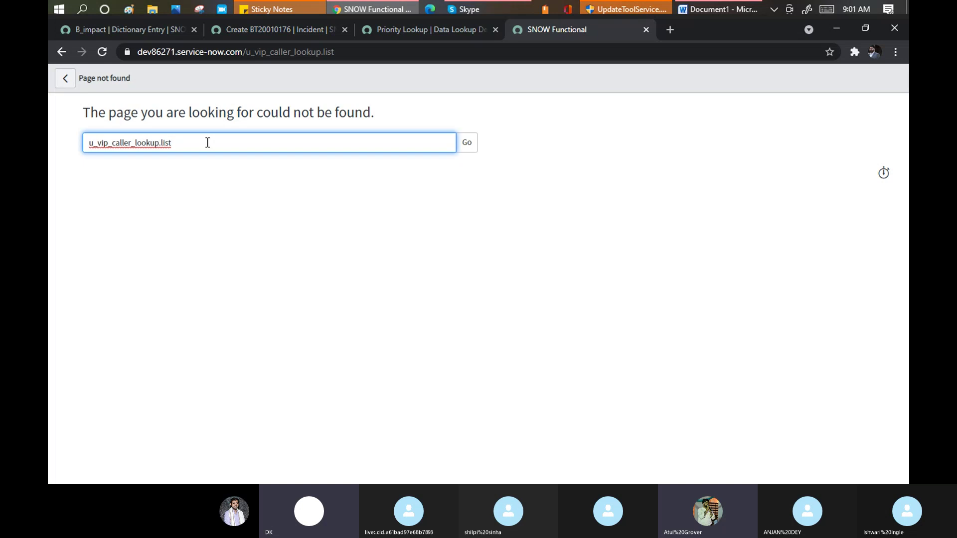
left_click_drag(207, 143, 50, 156)
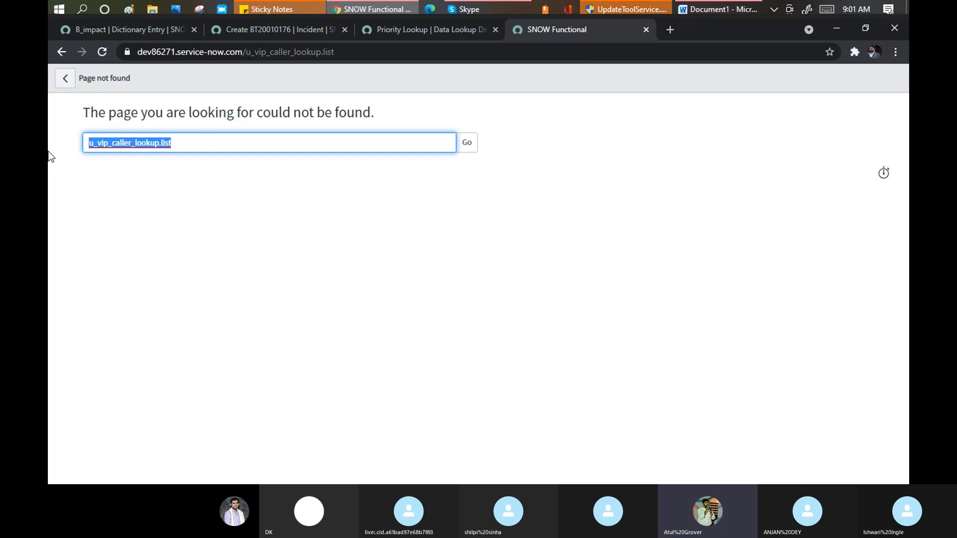
Step: Duplicate the B_impact browser tab and open the VIP Caller Lookups list in the copy
left_click(114, 29)
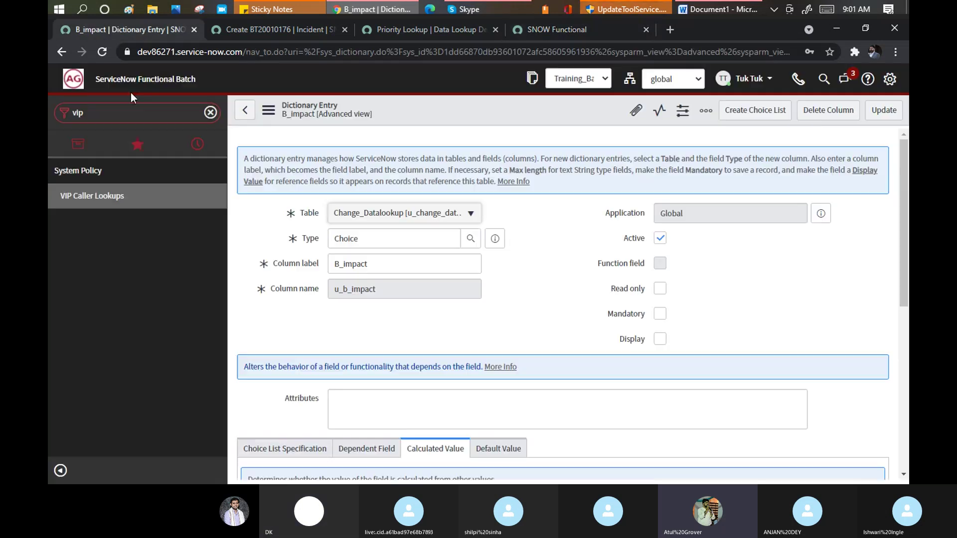
right_click(149, 22)
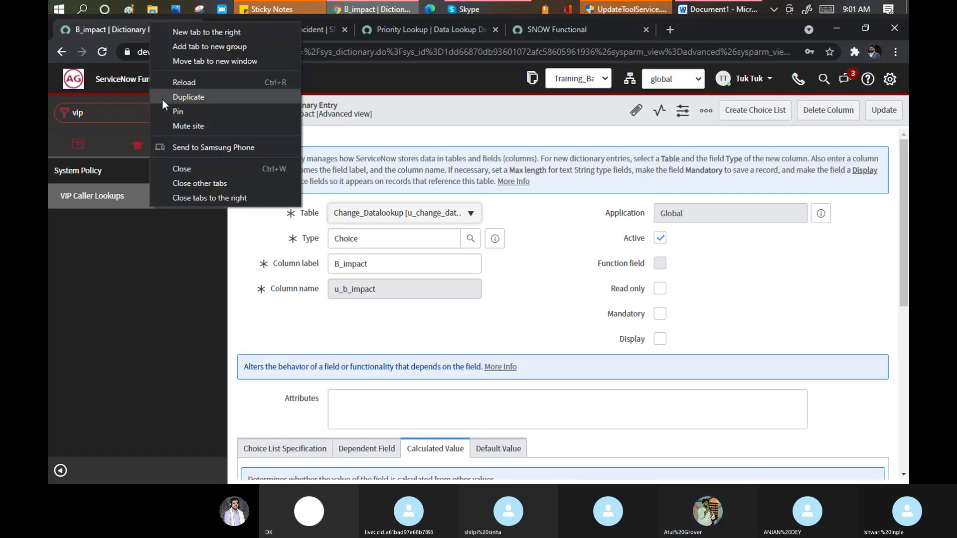
left_click(199, 96)
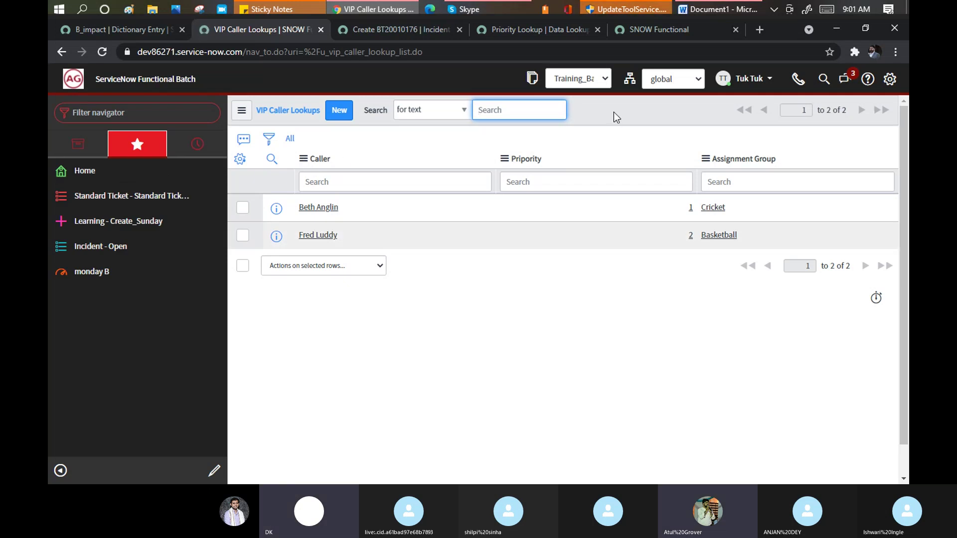
Step: Filter the navigator for "tables" and open the Tables list under System Definition
left_click(162, 112)
type("tables")
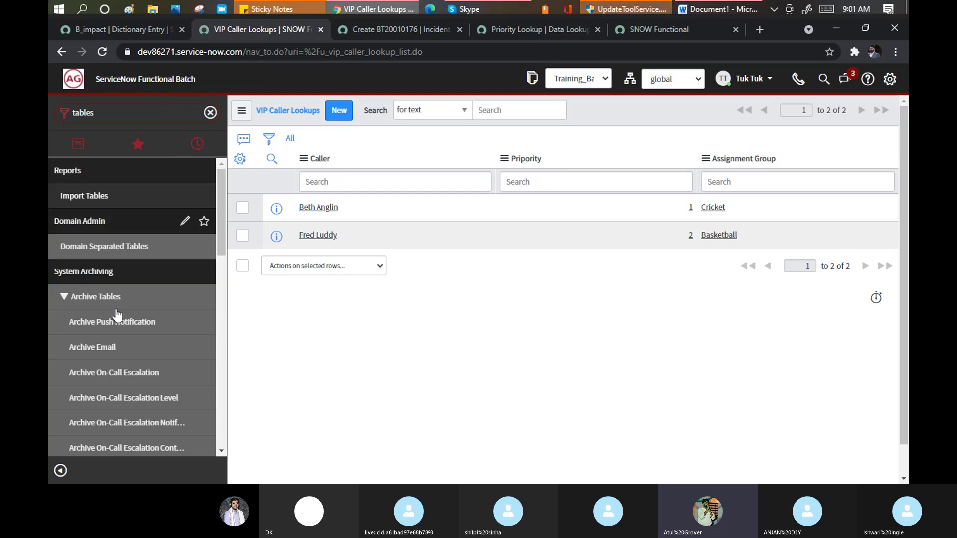
scroll(118, 316, "down", 5)
left_click(79, 348)
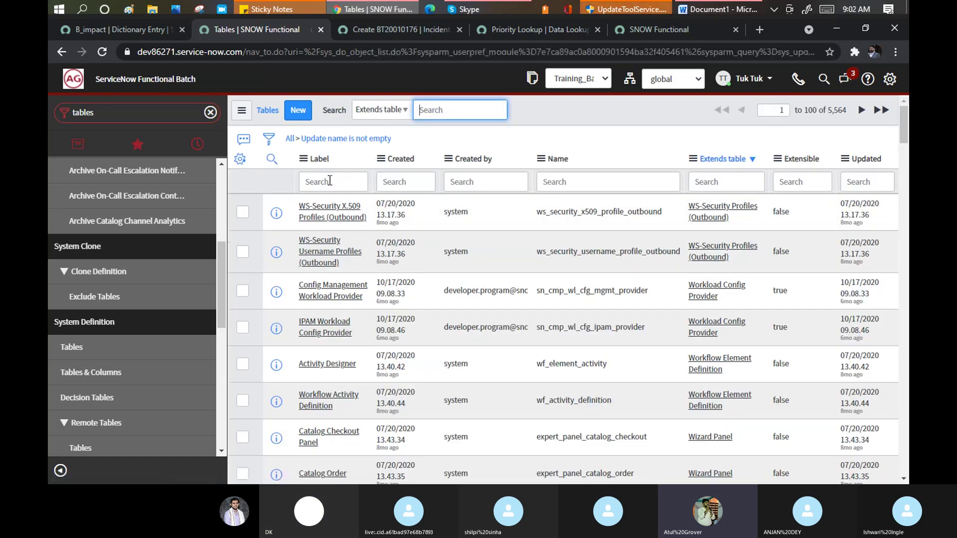
Step: Try to find the VIP caller lookup table by searching the labels for u_vip_caller_lookup
left_click(329, 181)
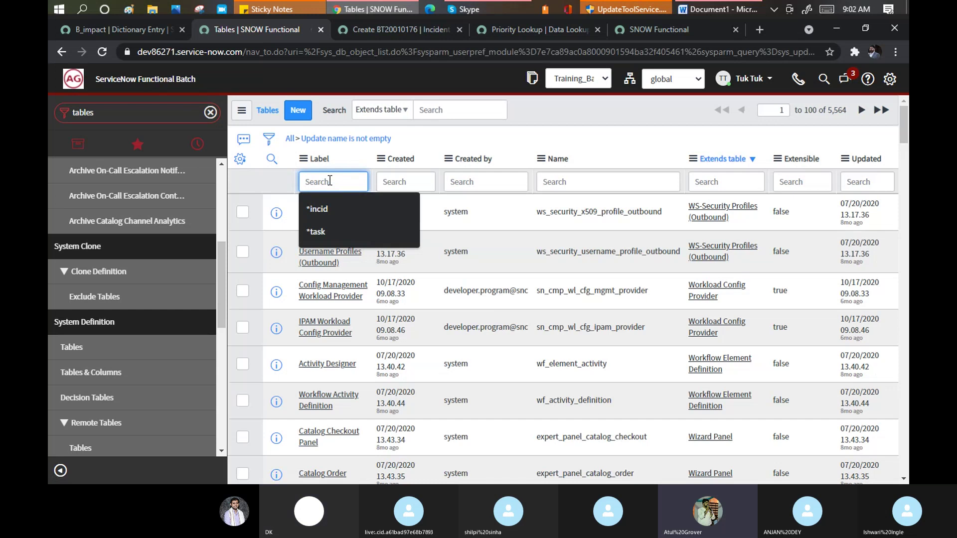
left_click(366, 224)
key("BackSpace")
key("BackSpace")
key("BackSpace")
key("BackSpace")
key("BackSpace")
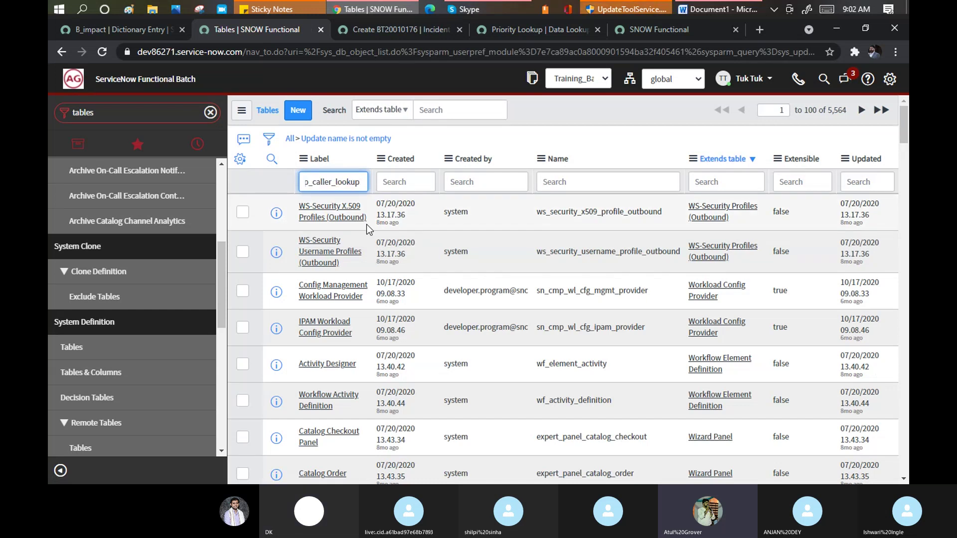
key("Return")
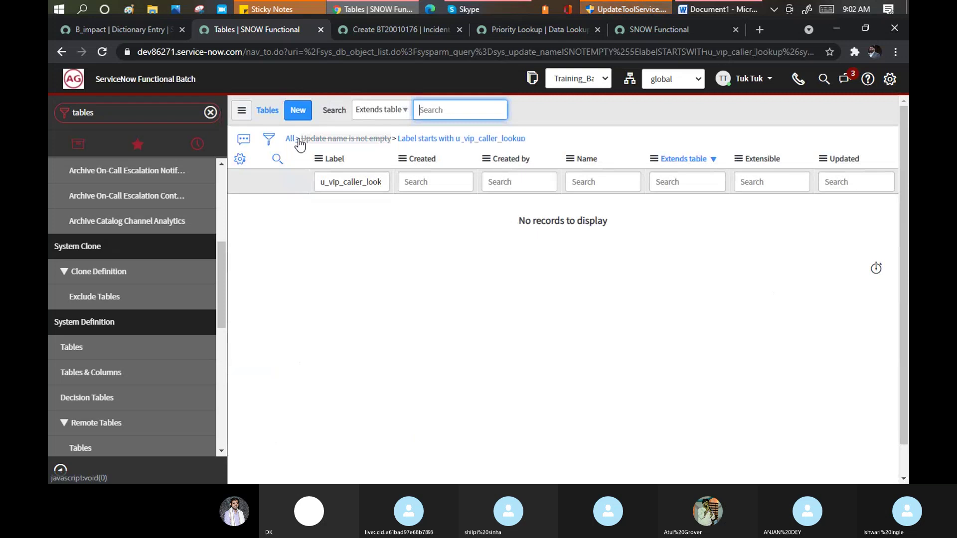
Step: Remove the "Update name is not empty" condition and try the label search with vip_caller_lookup
left_click(298, 140)
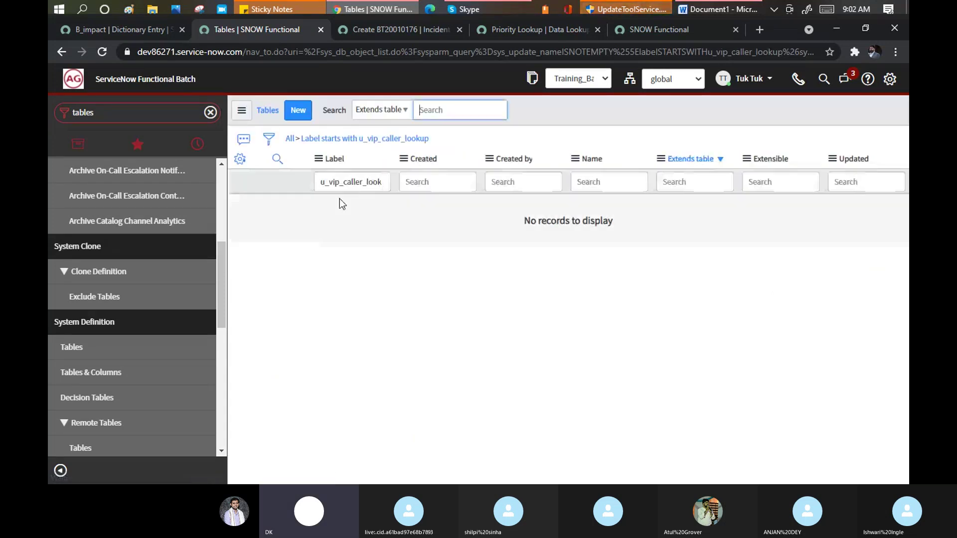
key("BackSpace")
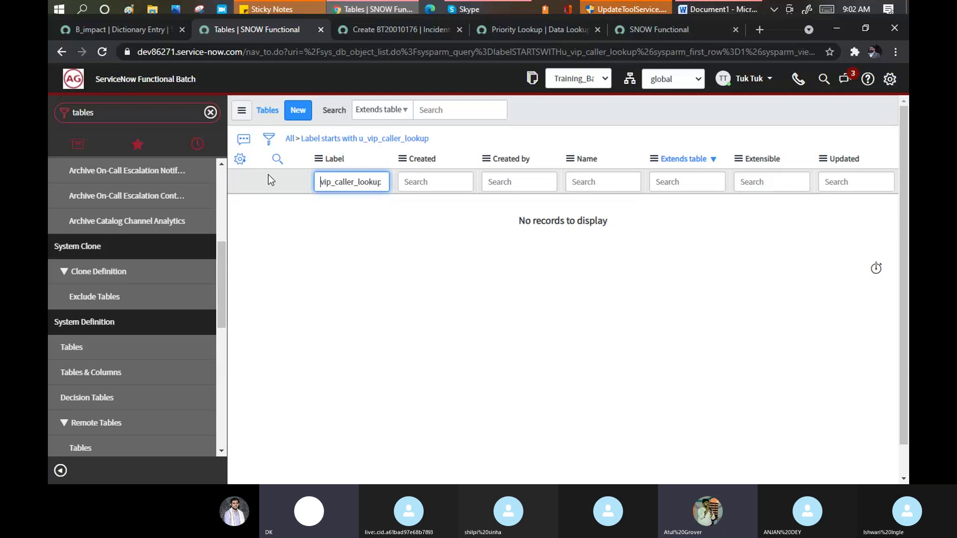
key("Return")
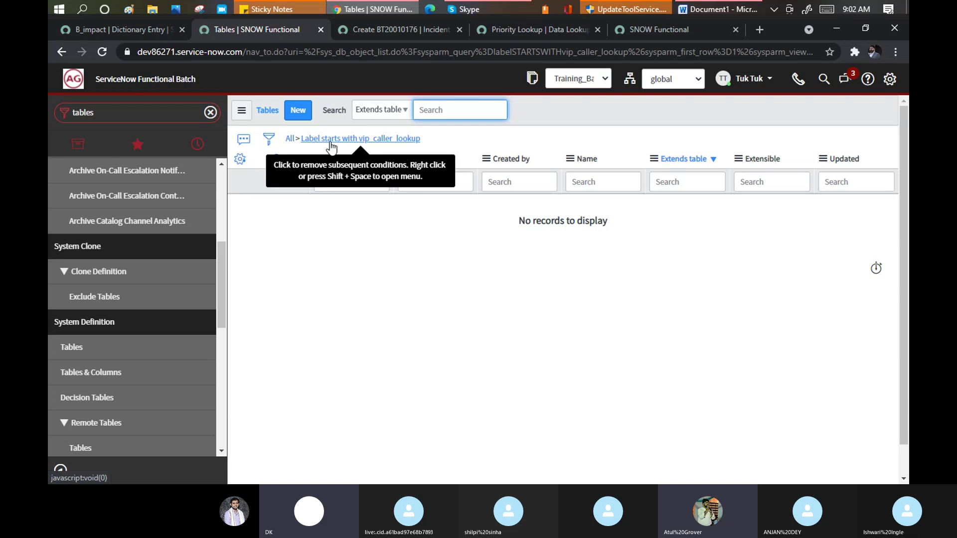
Step: Move the vip_caller_lookup search from the label to the table name and make it a contains search with *vip_caller_lookup
double_click(347, 186)
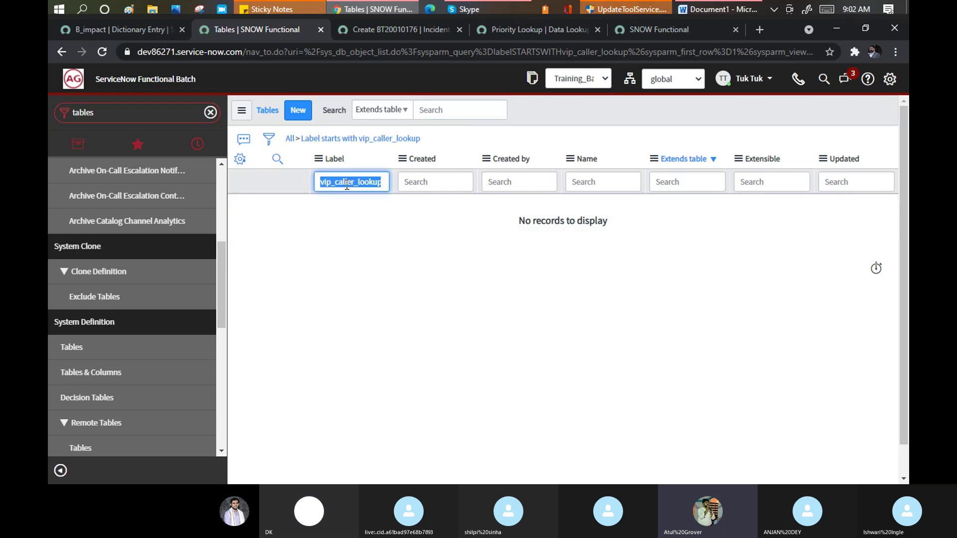
left_click(598, 182)
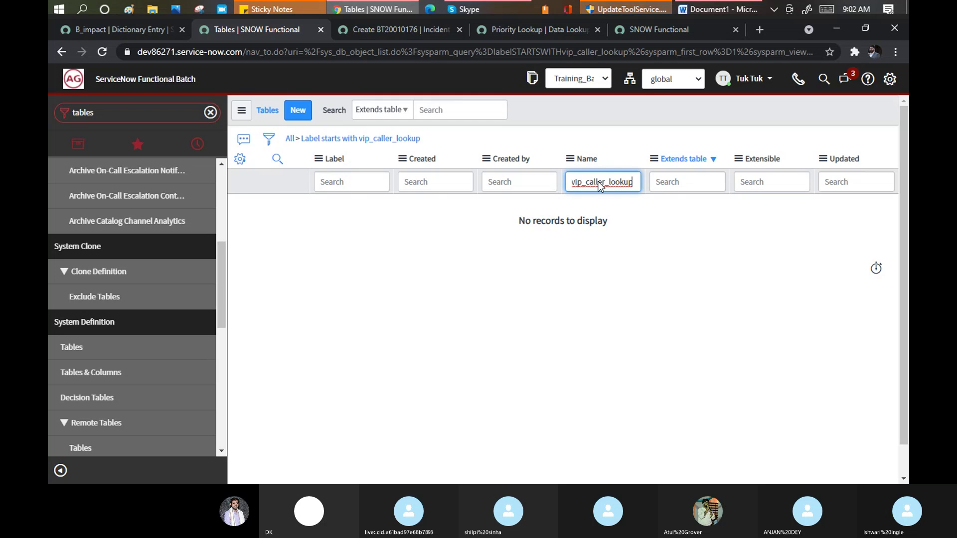
key("Return")
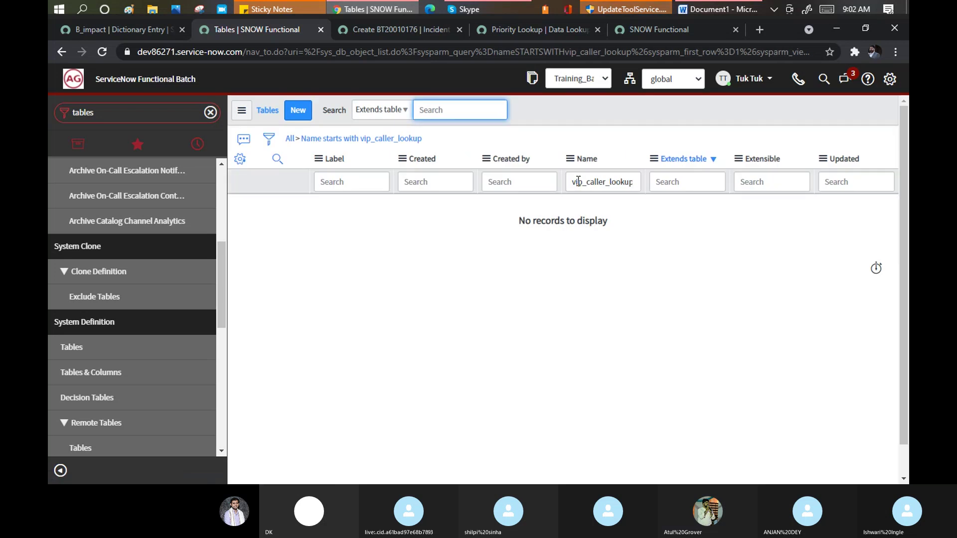
left_click(573, 183)
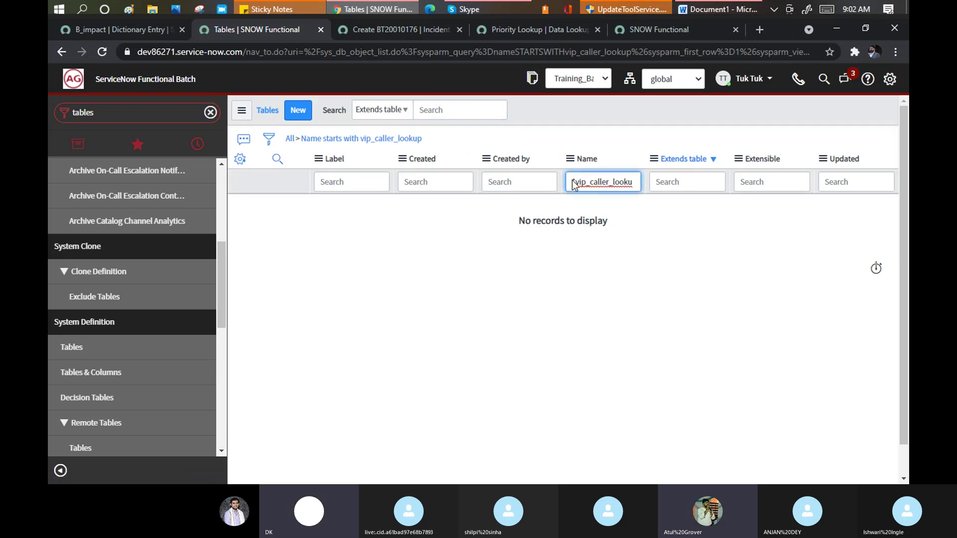
type("*")
key("Return")
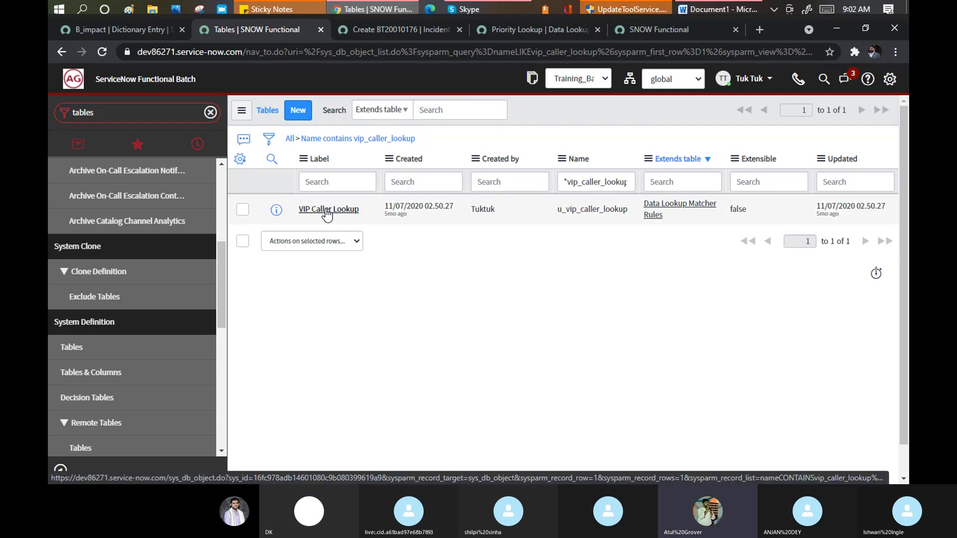
Step: Open the VIP Caller Lookup table record and review the types of its Assignment Group, Caller and Pripority columns
left_click(328, 211)
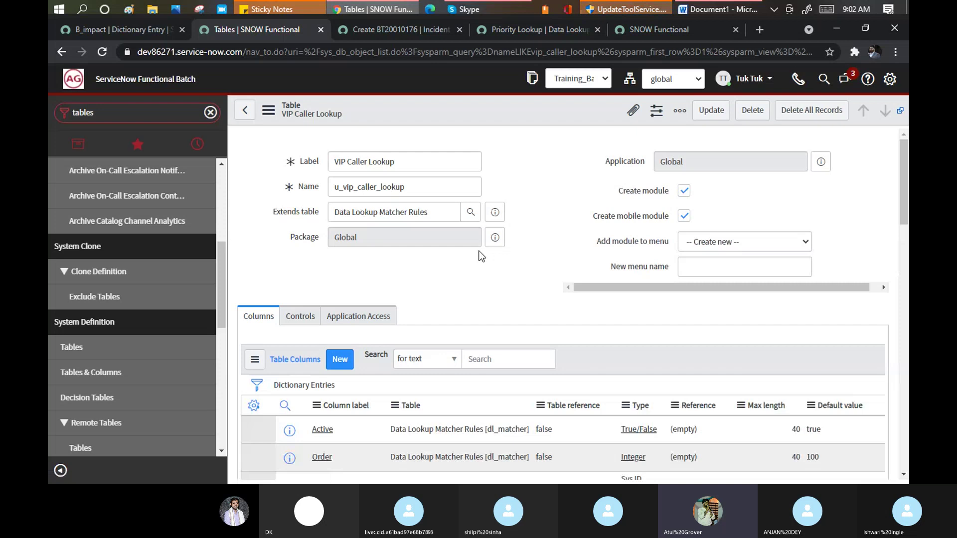
scroll(480, 257, "down", 5)
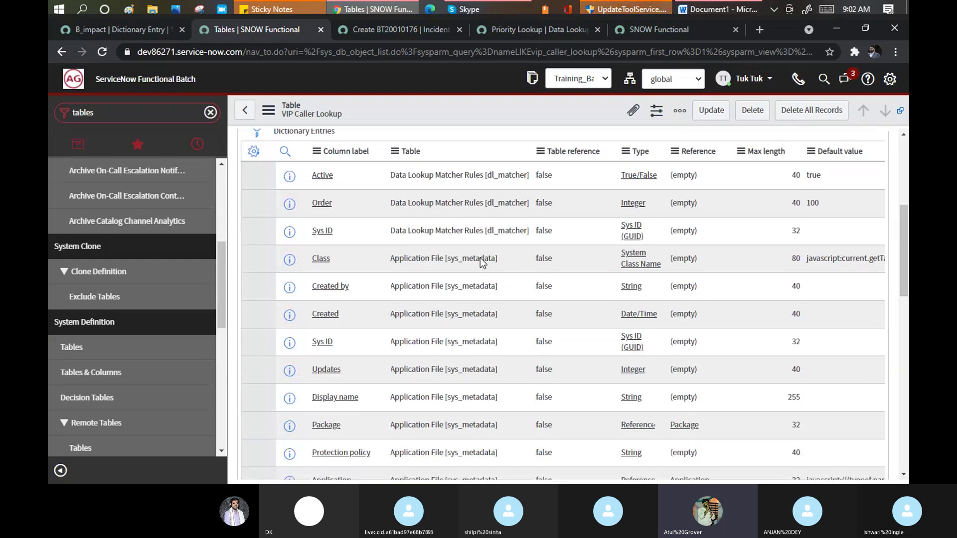
scroll(480, 256, "down", 15)
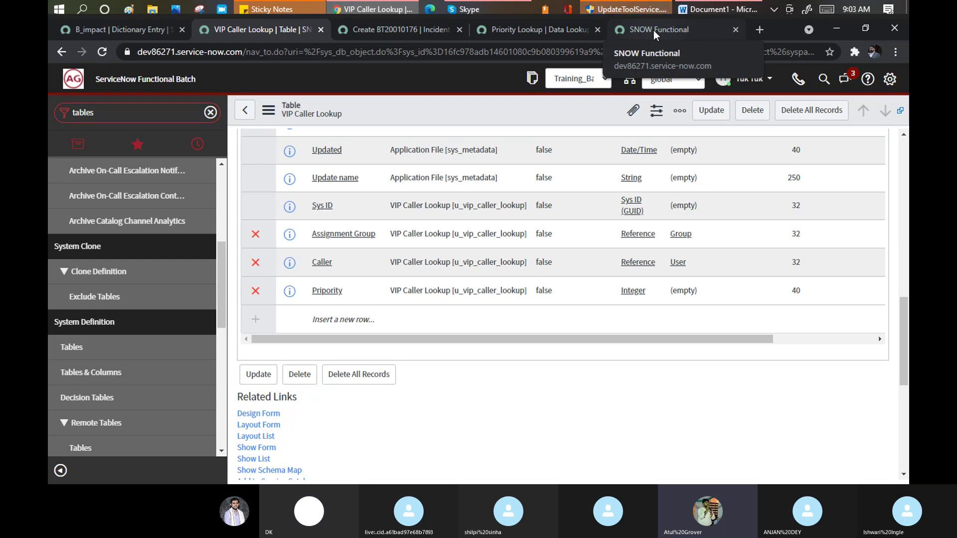
Step: Check the Priority Lookup definition, and return to the B_impact dictionary entry to highlight its type
left_click(542, 31)
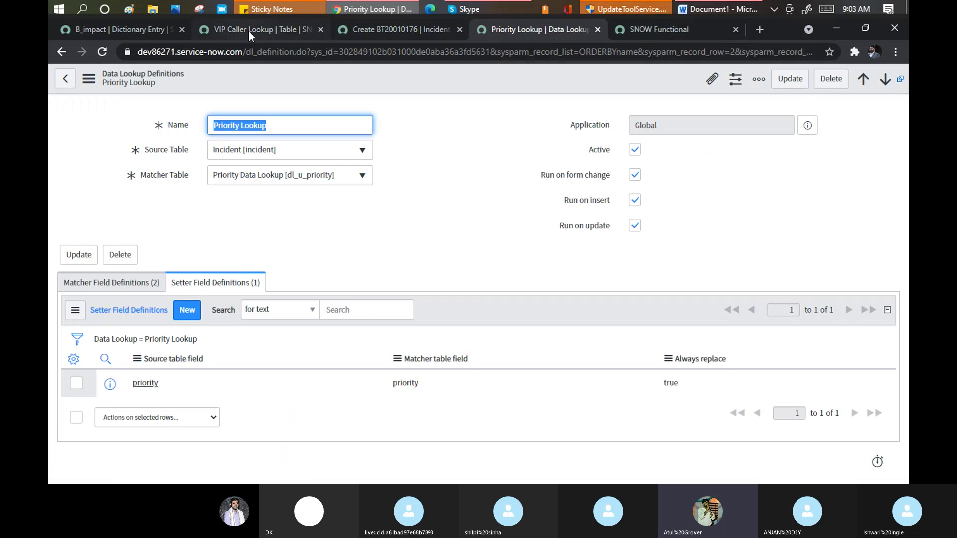
left_click(147, 29)
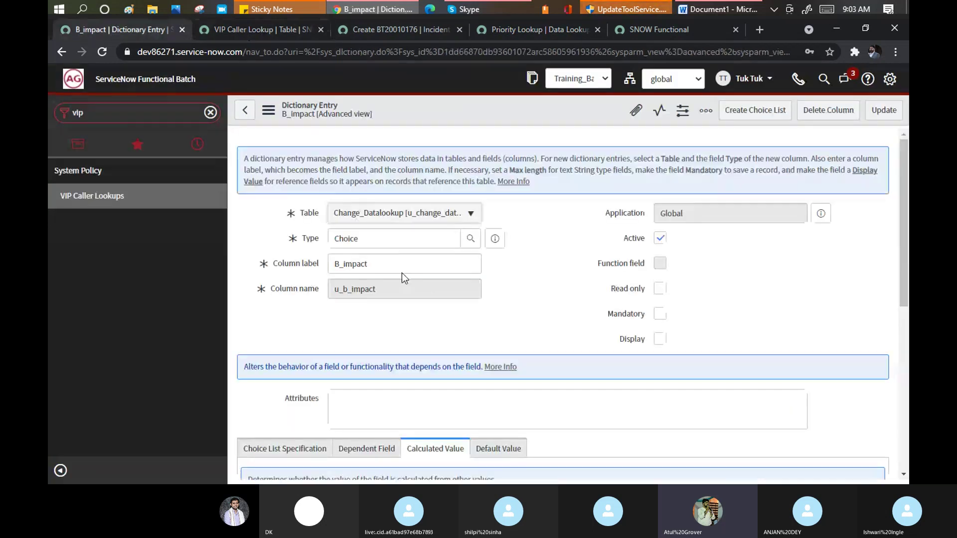
double_click(395, 242)
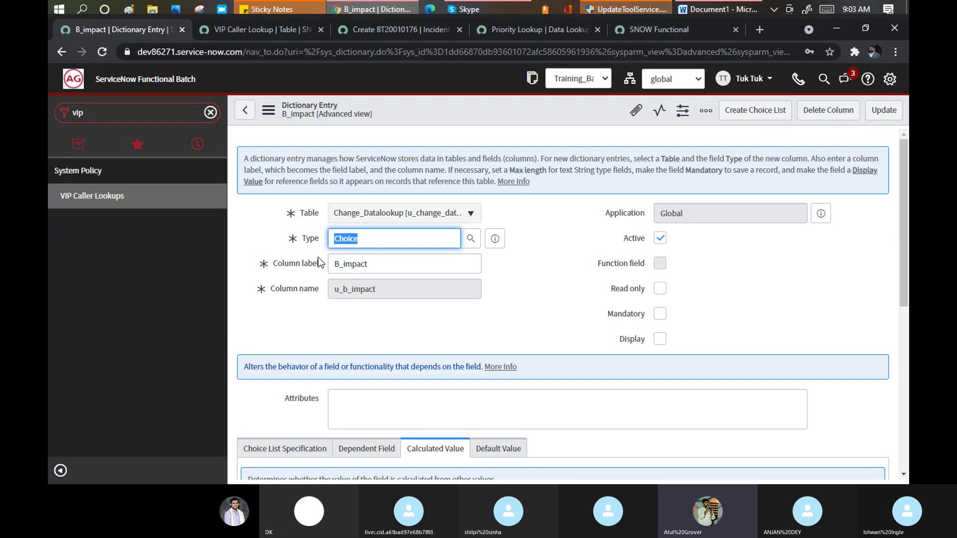
Step: Switch to the Word document to review the impact, urgency and priority table, and return to the B_impact entry in Chrome
left_click(707, 7)
scroll(329, 413, "down", 5)
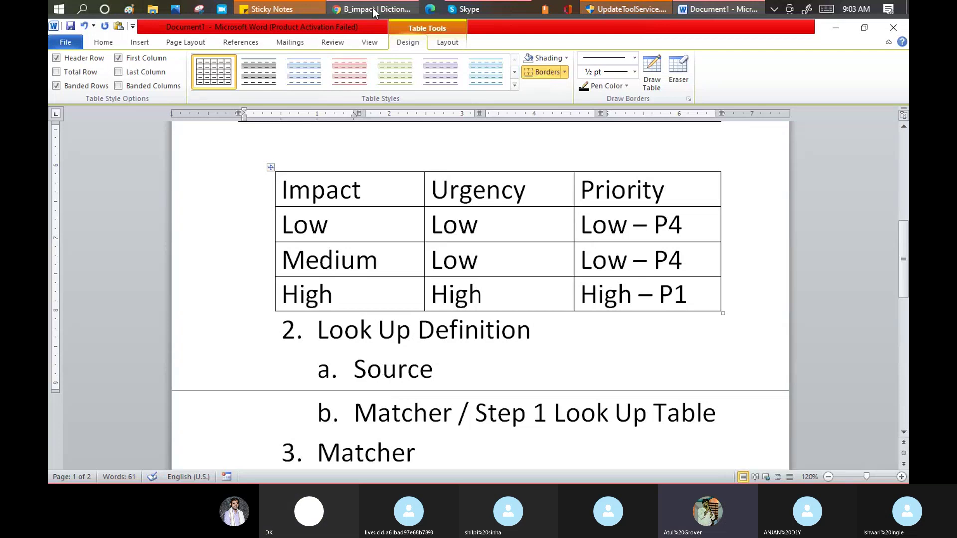
mouse_move(375, 10)
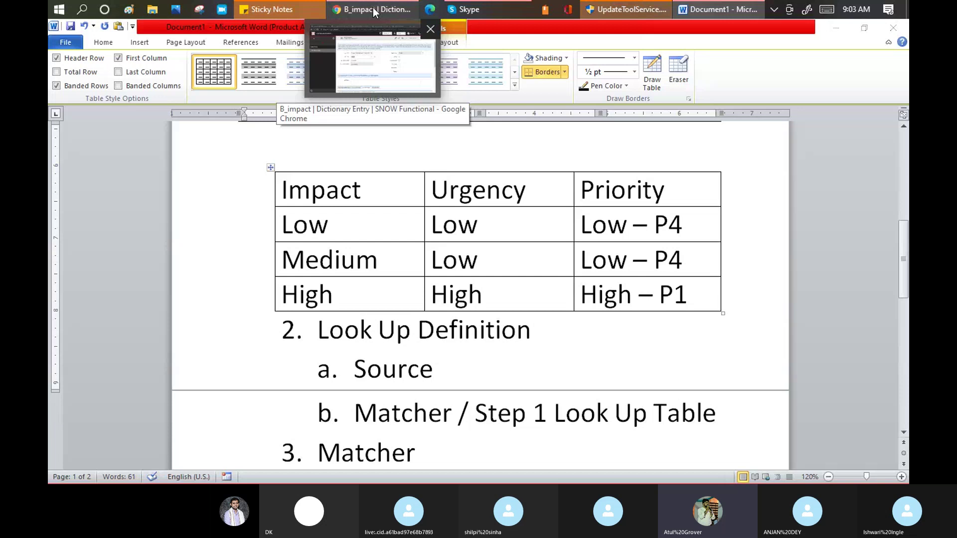
left_click(375, 10)
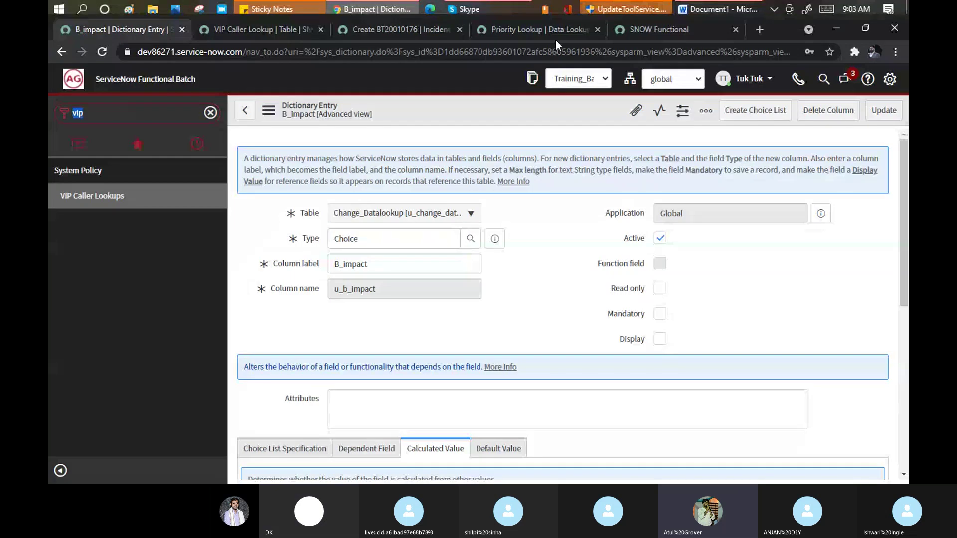
Step: Switch to the VIP Caller Lookup browser tab and go back from the table record to the Tables list
left_click(530, 27)
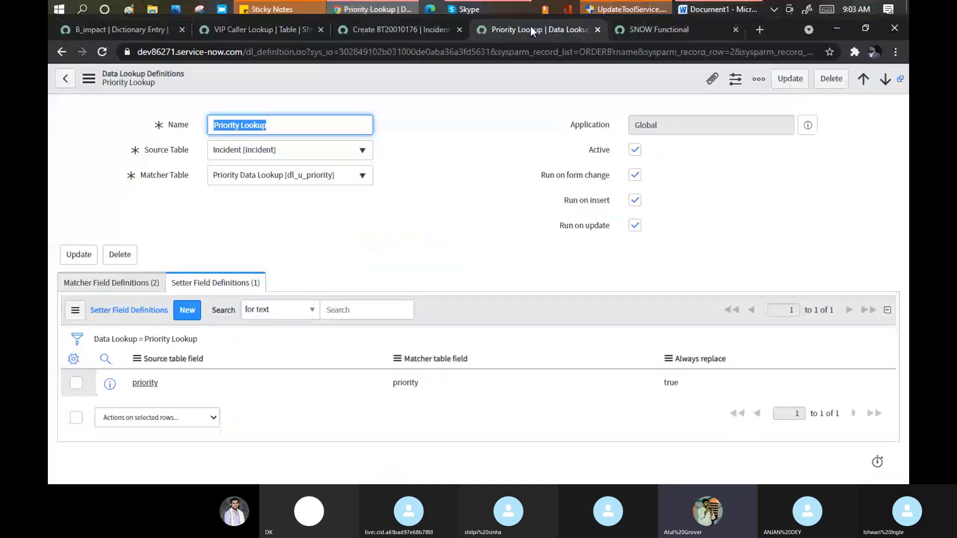
left_click(391, 29)
left_click(278, 31)
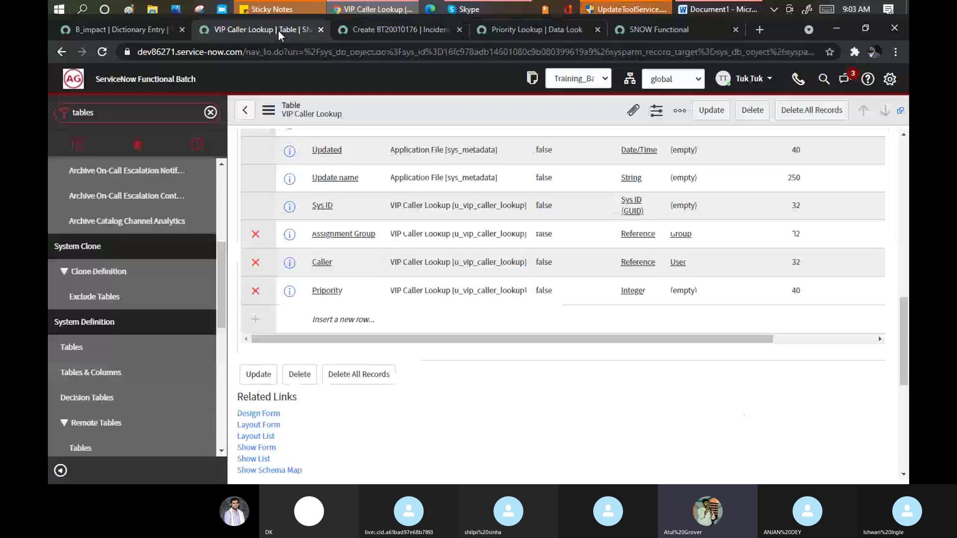
scroll(384, 190, "up", 15)
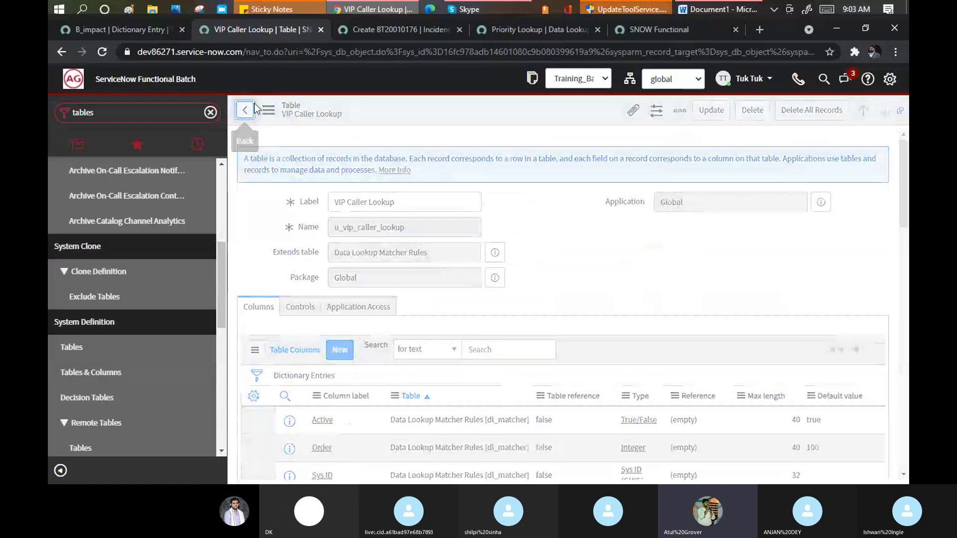
left_click(253, 106)
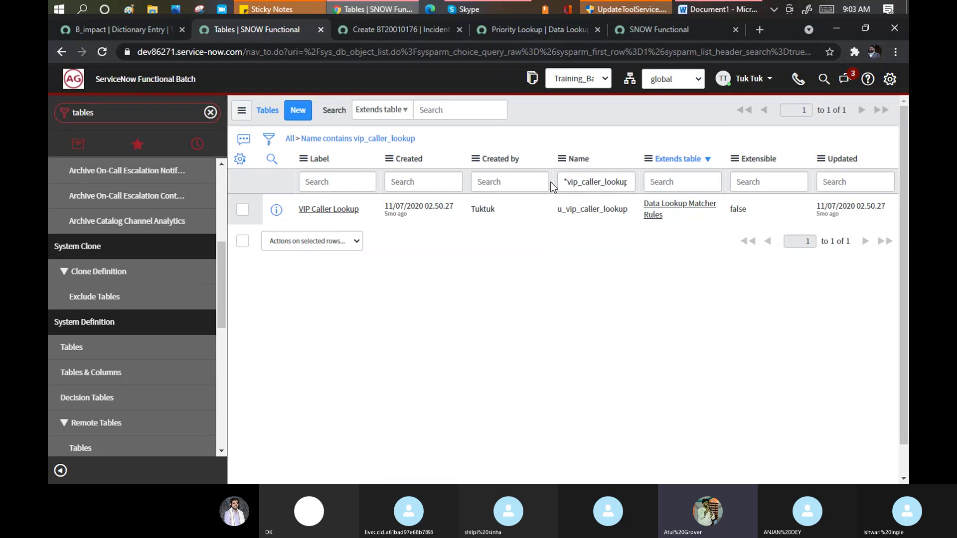
Step: Search the table names for *dl_u and open the Priority Data Lookup table record
triple_click(567, 182)
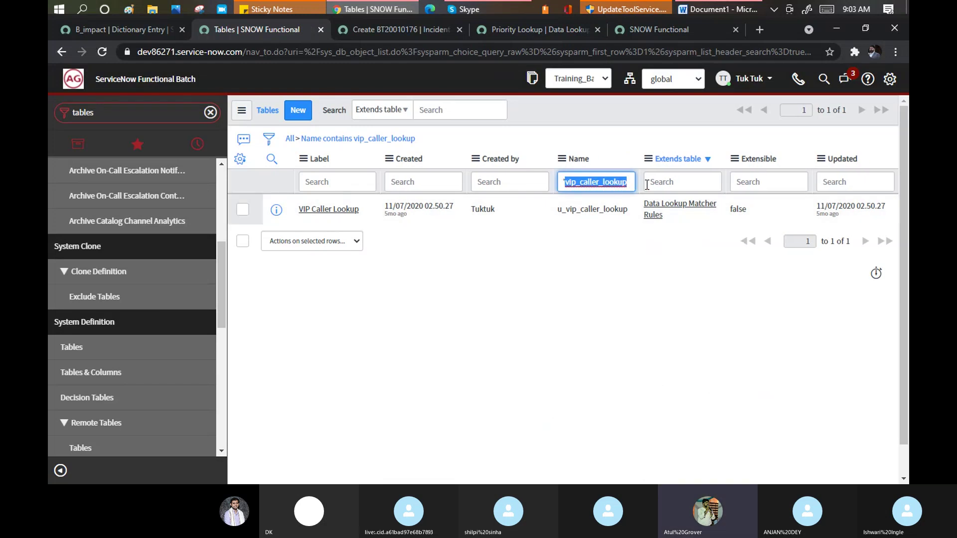
type("*dl_u")
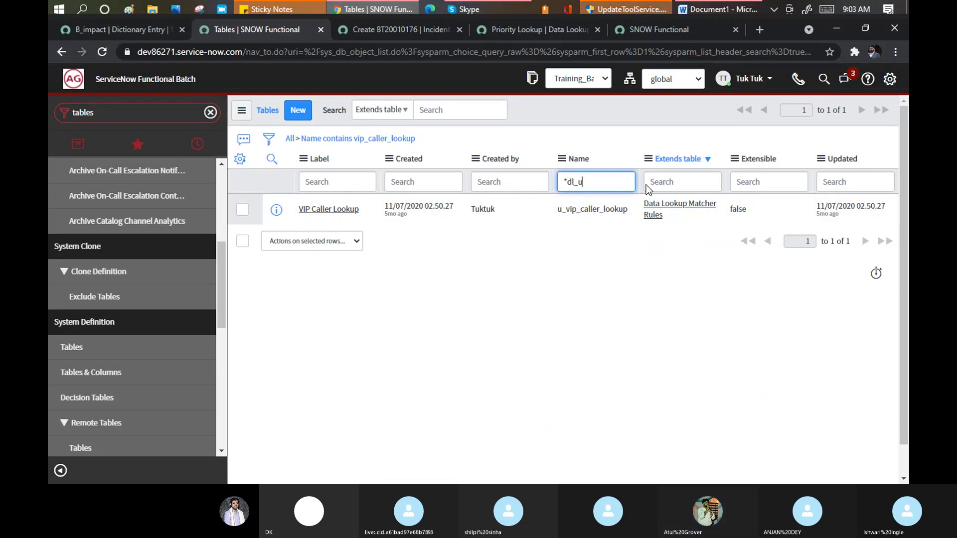
key("Return")
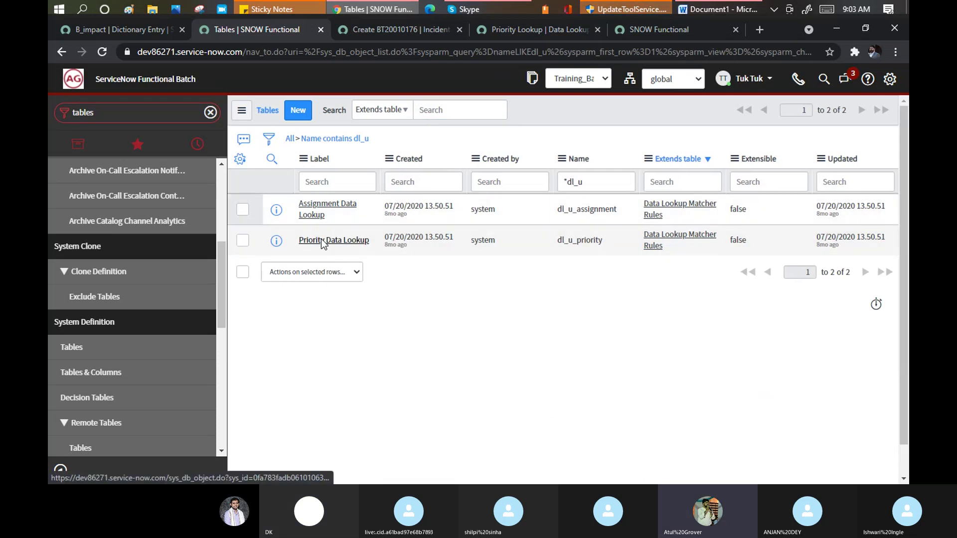
left_click(322, 240)
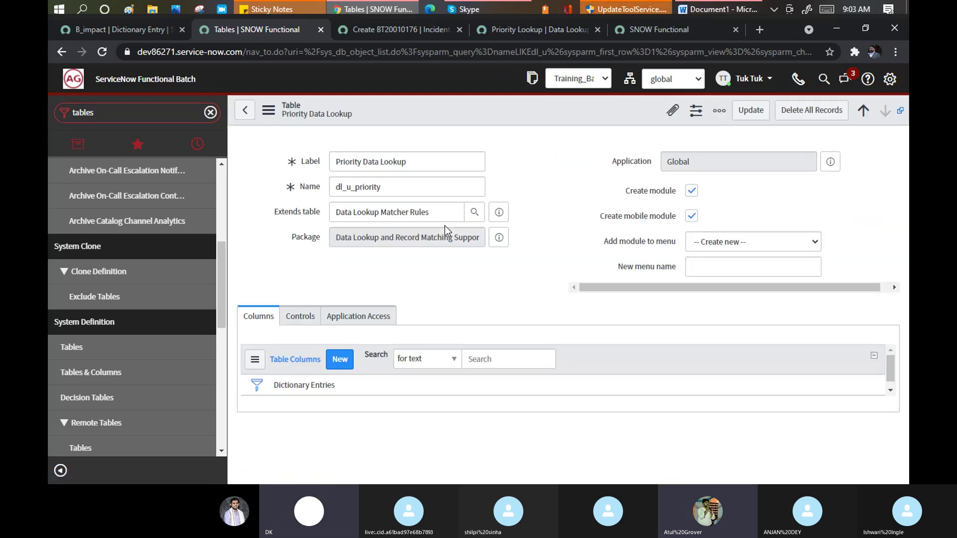
Step: Examine the column types of Impact, Priority and Urgency in the Priority Data Lookup table
scroll(445, 227, "down", 5)
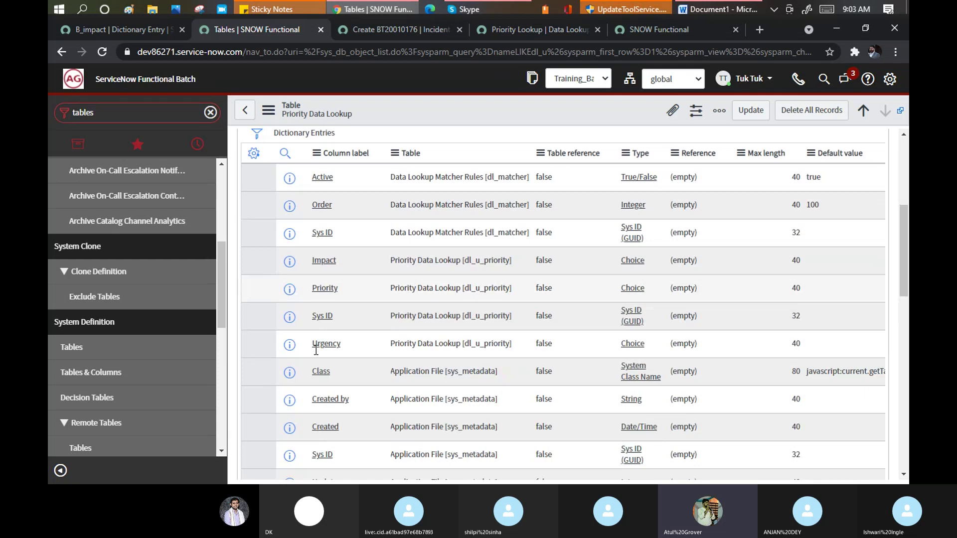
scroll(348, 336, "down", 10)
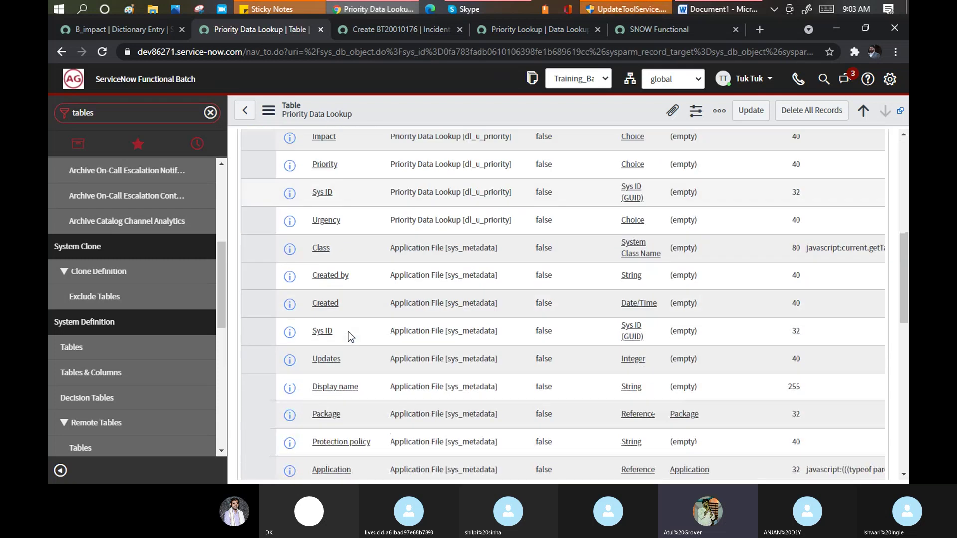
left_click(317, 160)
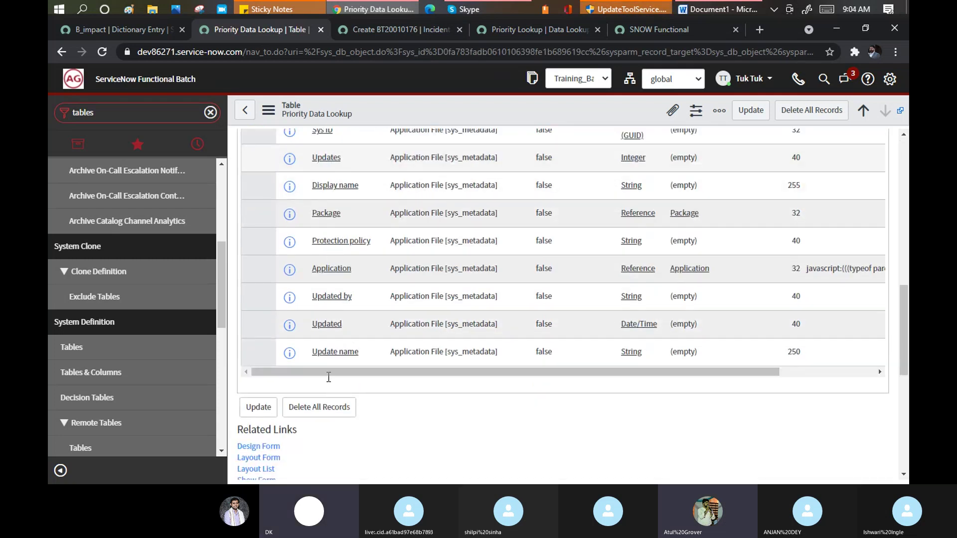
scroll(326, 324, "up", 4)
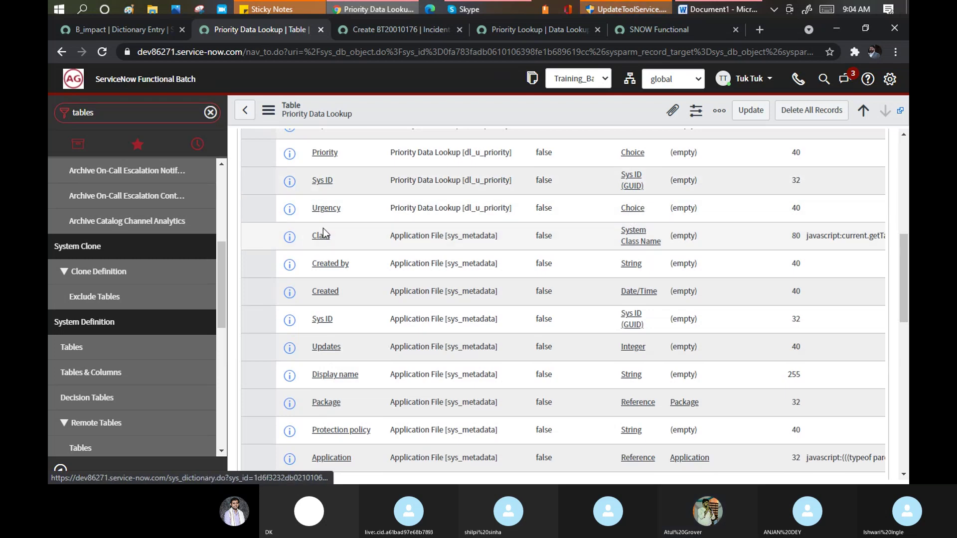
scroll(631, 218, "up", 1)
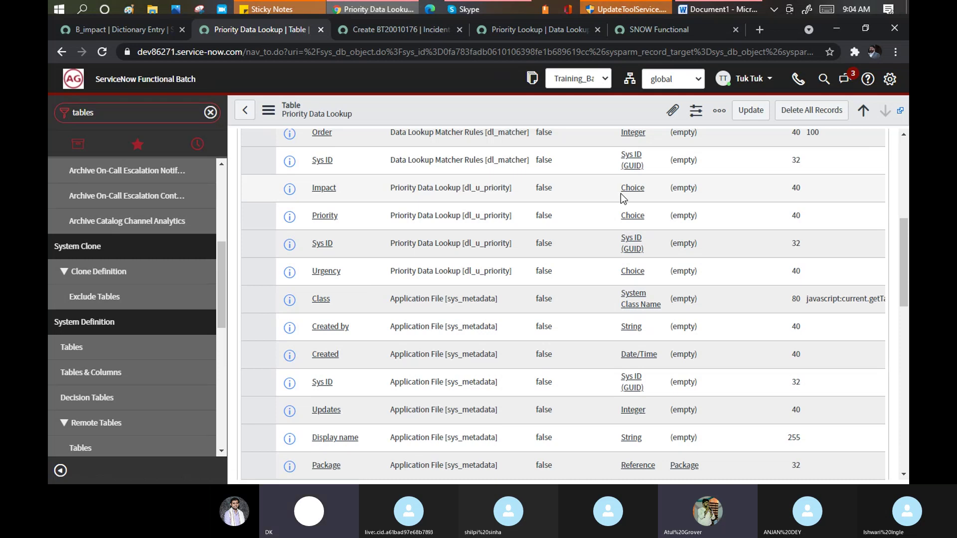
Step: Look through the incident form, Priority Data Lookup table and Priority Lookup definition tabs, and return to the B_impact dictionary entry
left_click(390, 29)
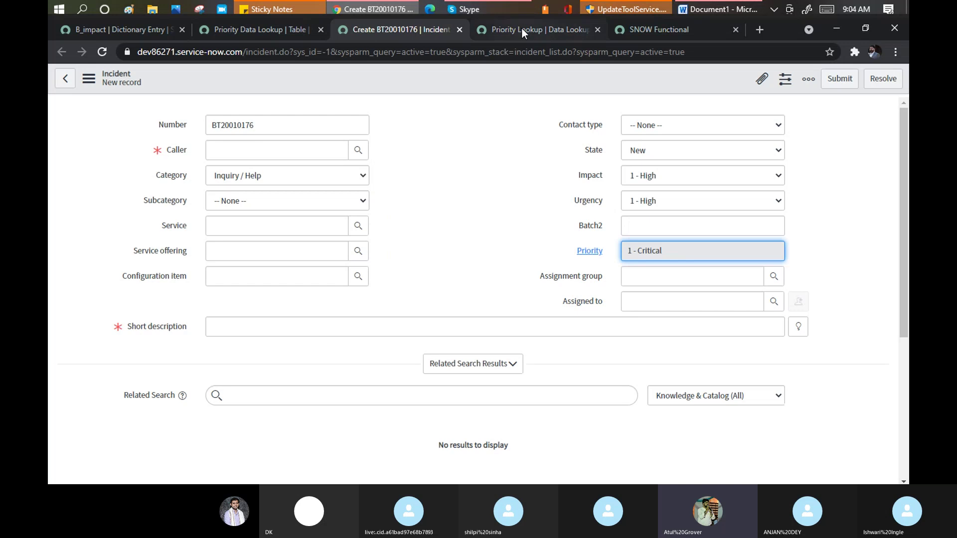
left_click(255, 23)
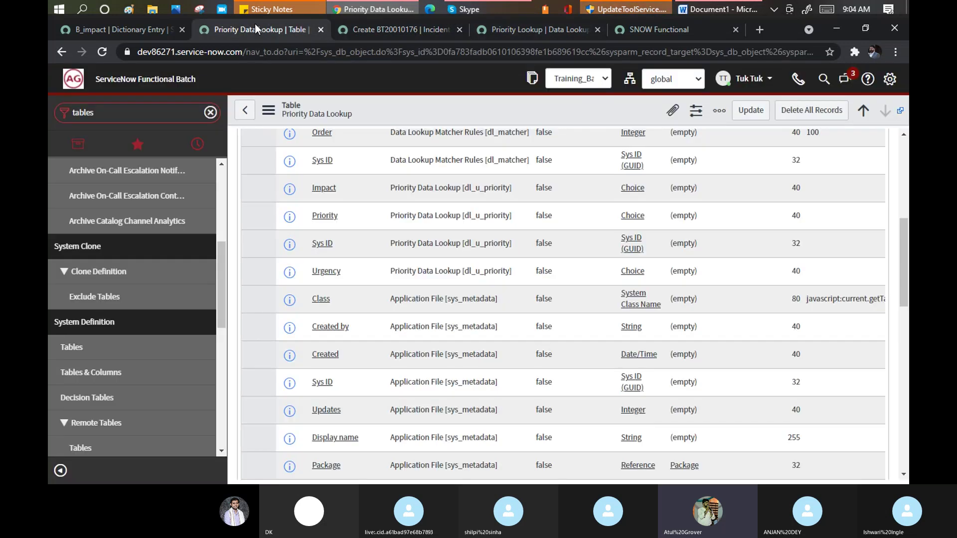
scroll(430, 157, "up", 5)
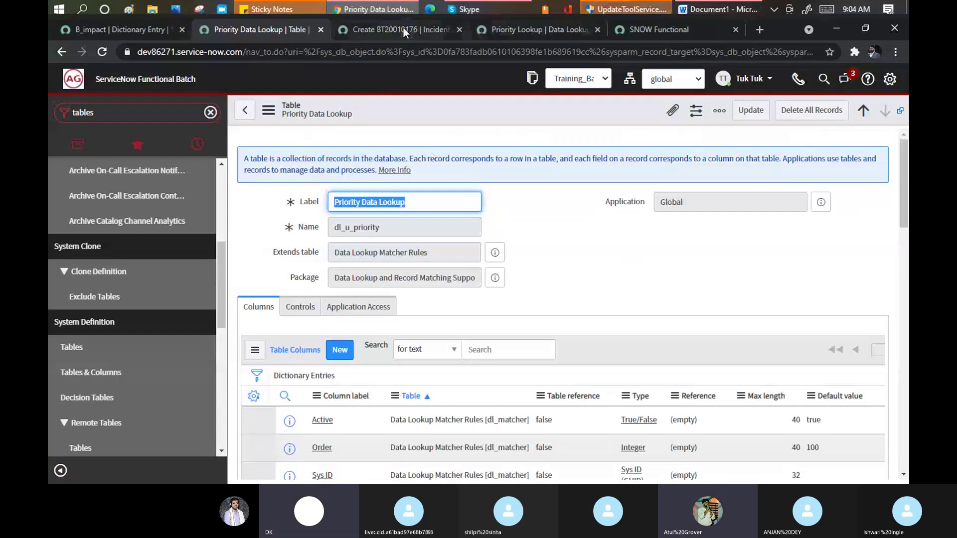
left_click(540, 29)
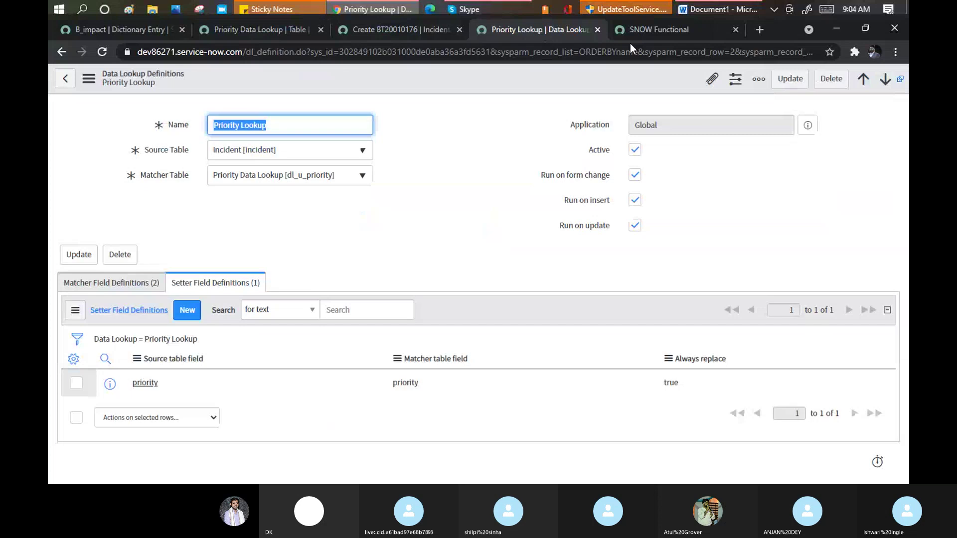
left_click(642, 31)
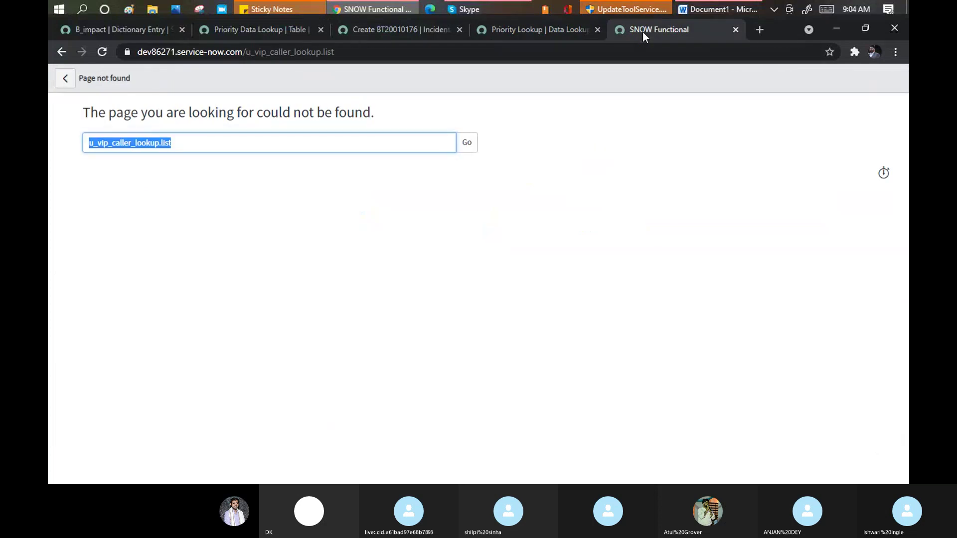
left_click(120, 30)
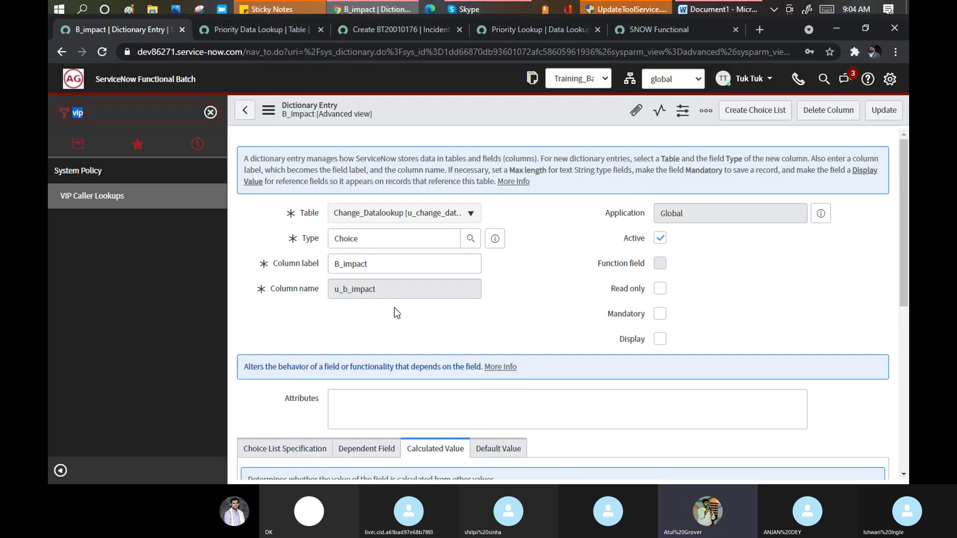
Step: Save the B_impact dictionary entry, then show its choice list specification and its related list of choices
right_click(421, 106)
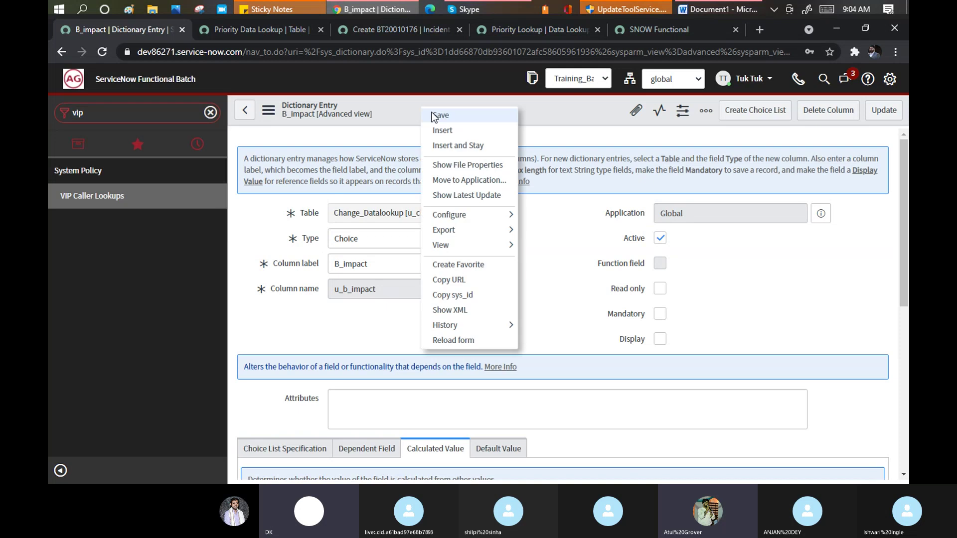
left_click(462, 116)
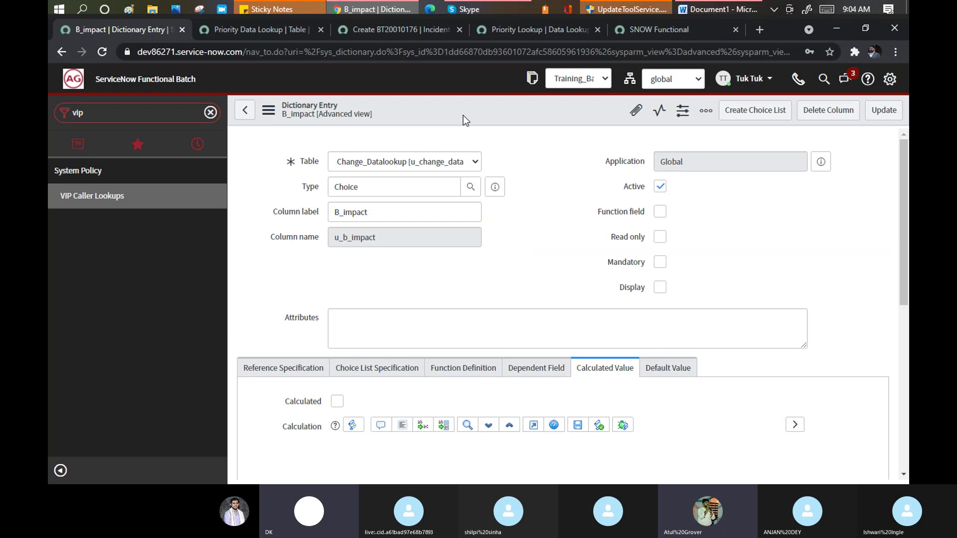
scroll(448, 184, "down", 3)
scroll(448, 184, "down", 1)
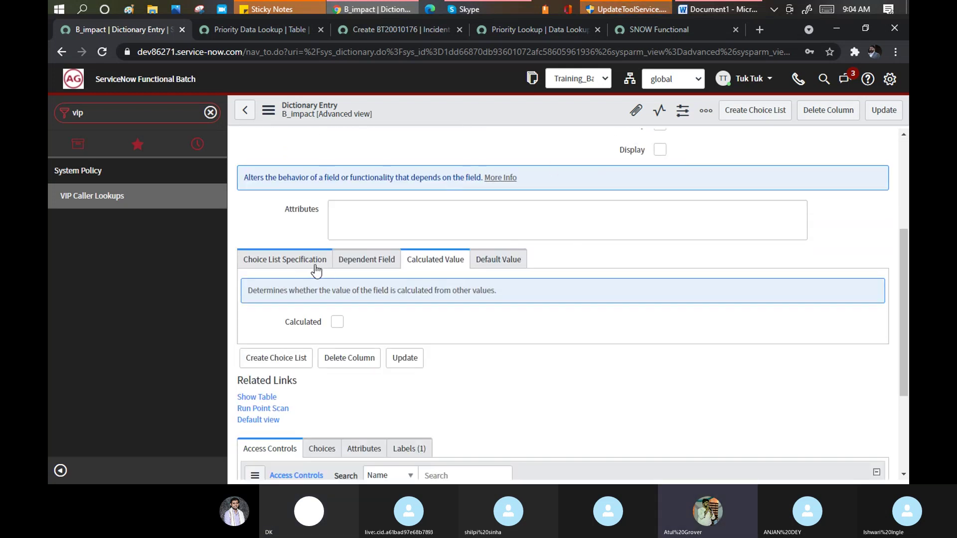
scroll(329, 269, "down", 3)
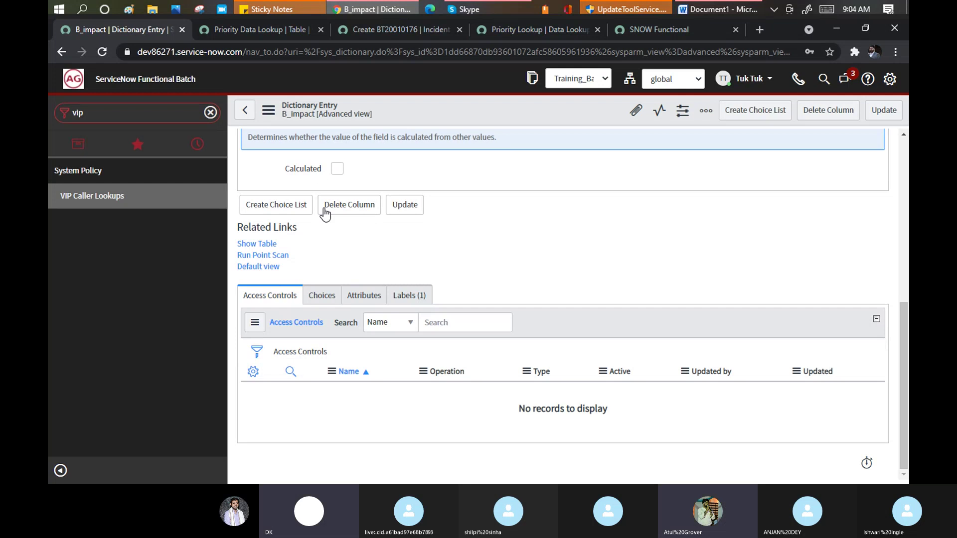
scroll(269, 241, "up", 3)
left_click(269, 238)
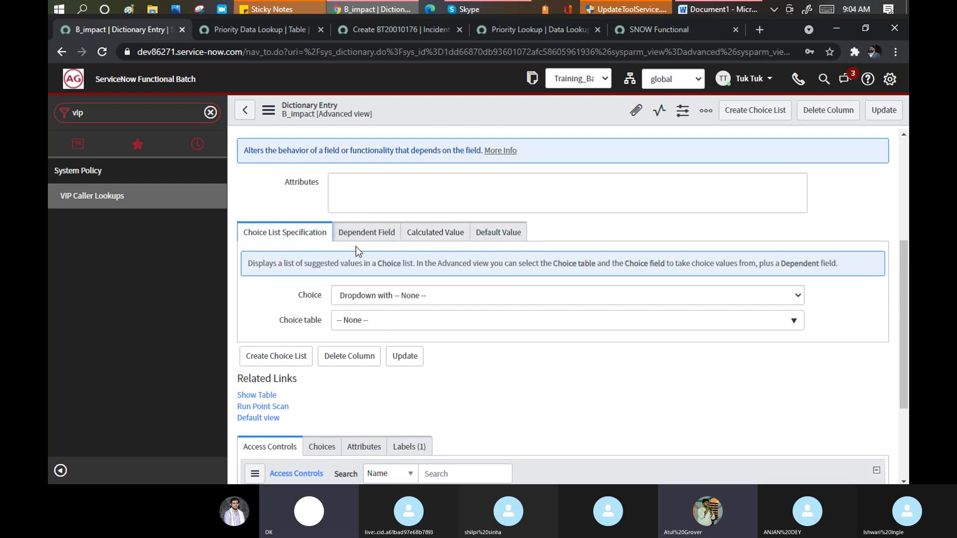
scroll(353, 329, "down", 3)
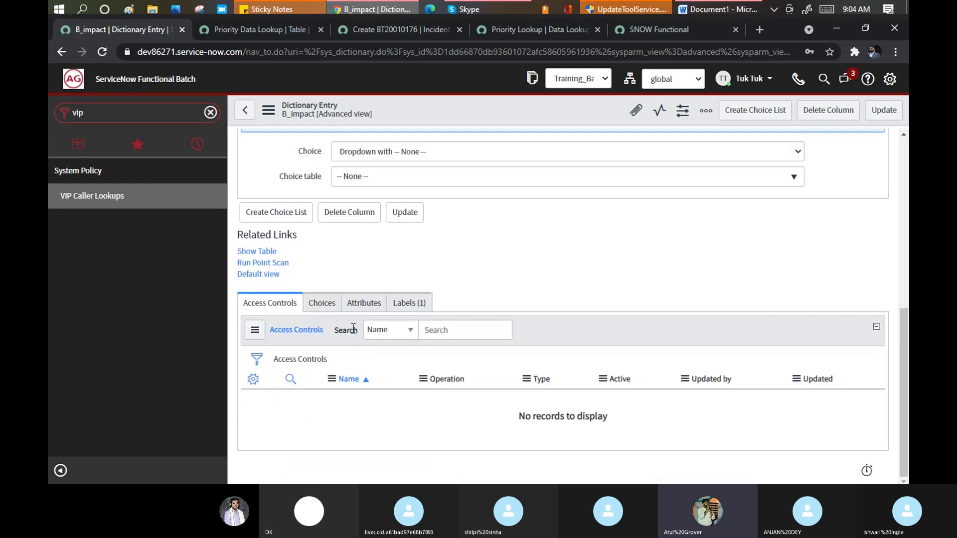
left_click(322, 303)
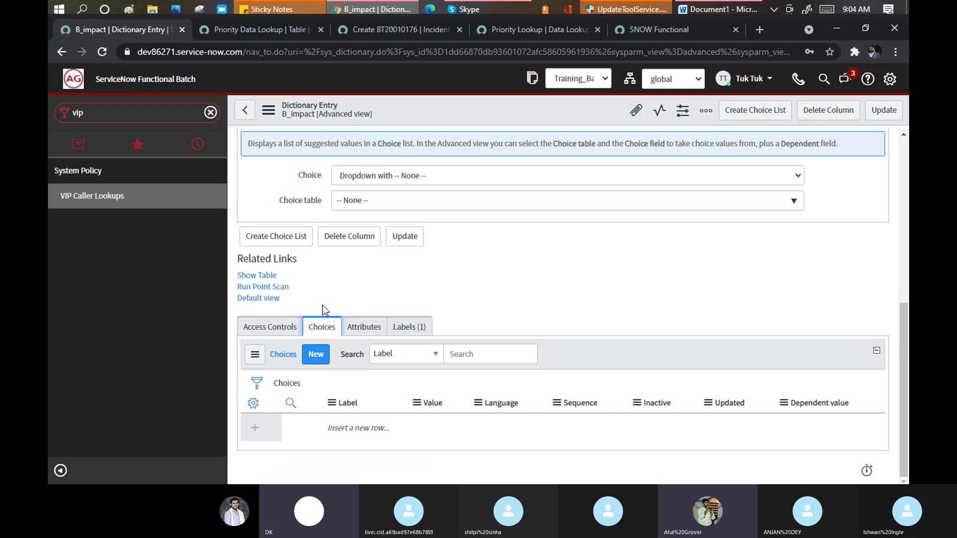
Step: Start a new choice record for B_impact, check the Impact values in Word's lookup table, and return to Chrome
left_click(321, 358)
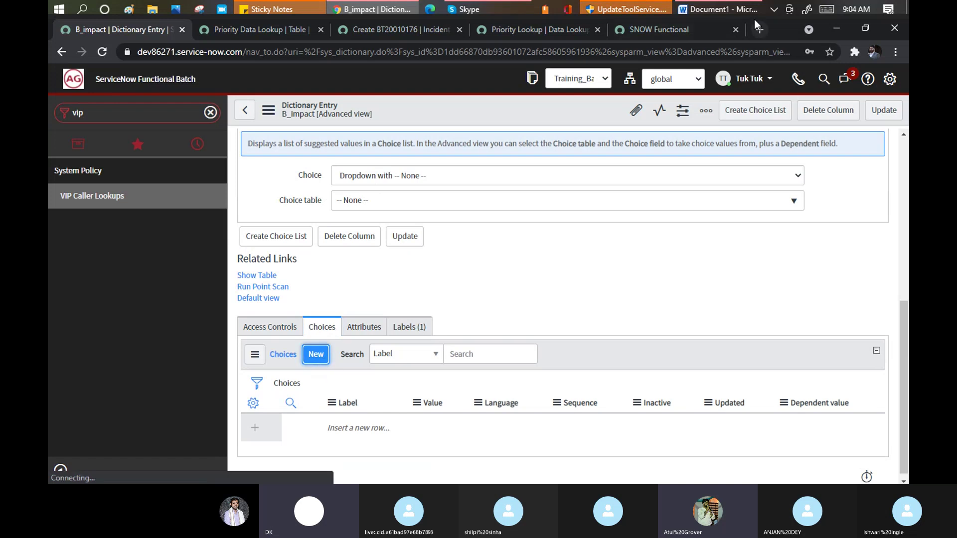
left_click(727, 12)
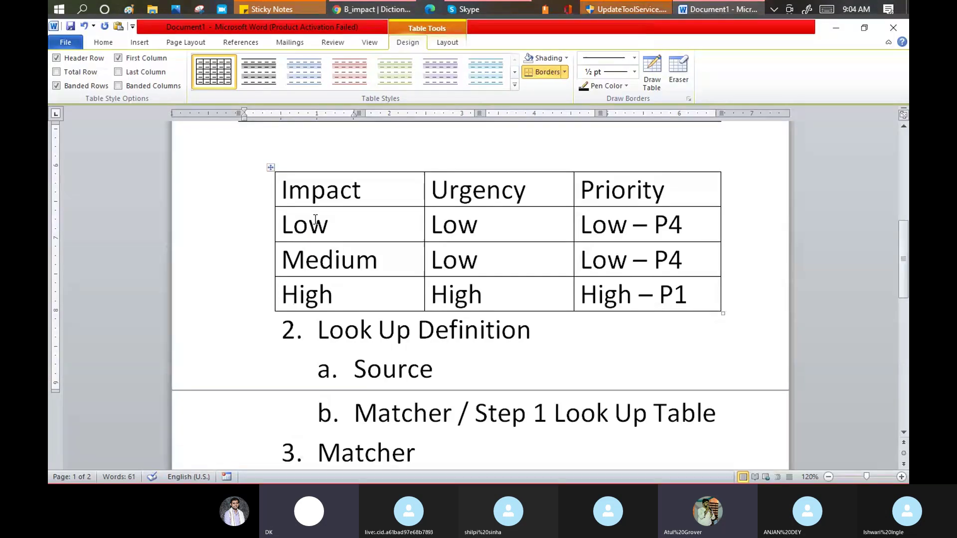
scroll(316, 220, "up", 6)
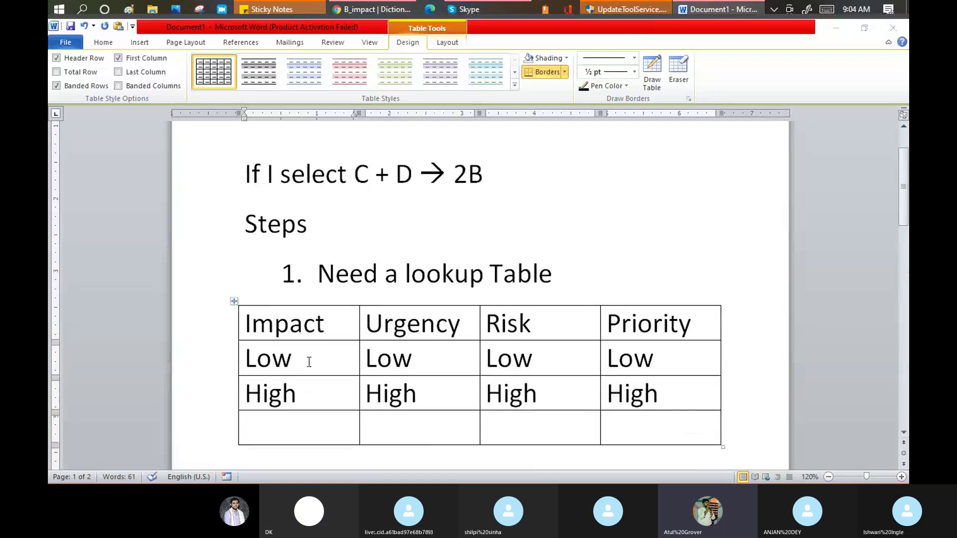
key("alt+Tab")
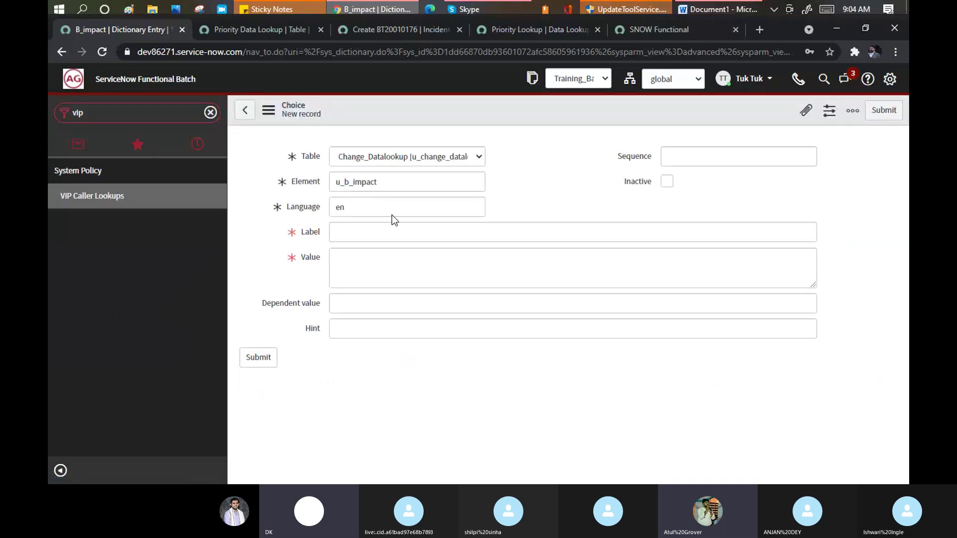
Step: Create a B_impact choice with label Low and value Low, and submit it
left_click(341, 232)
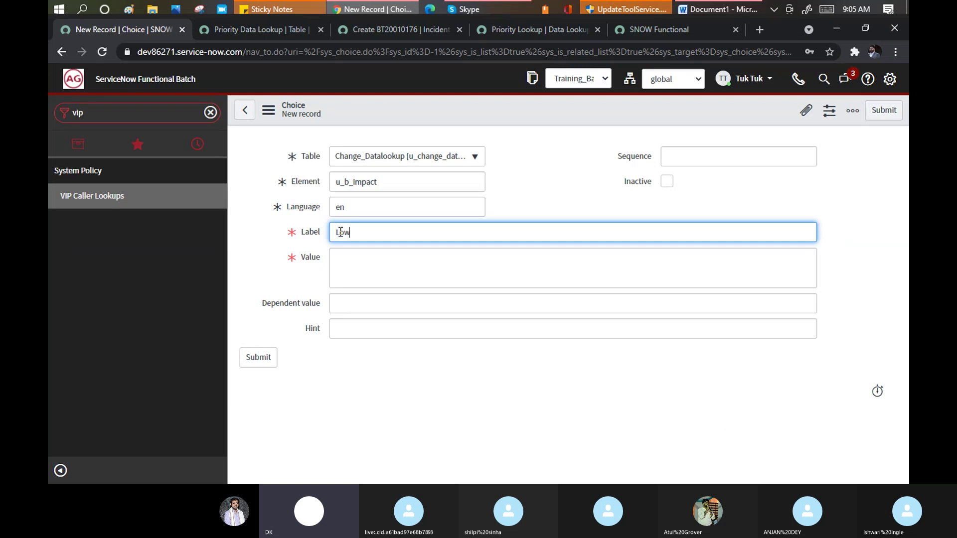
left_click(353, 268)
type("Lo")
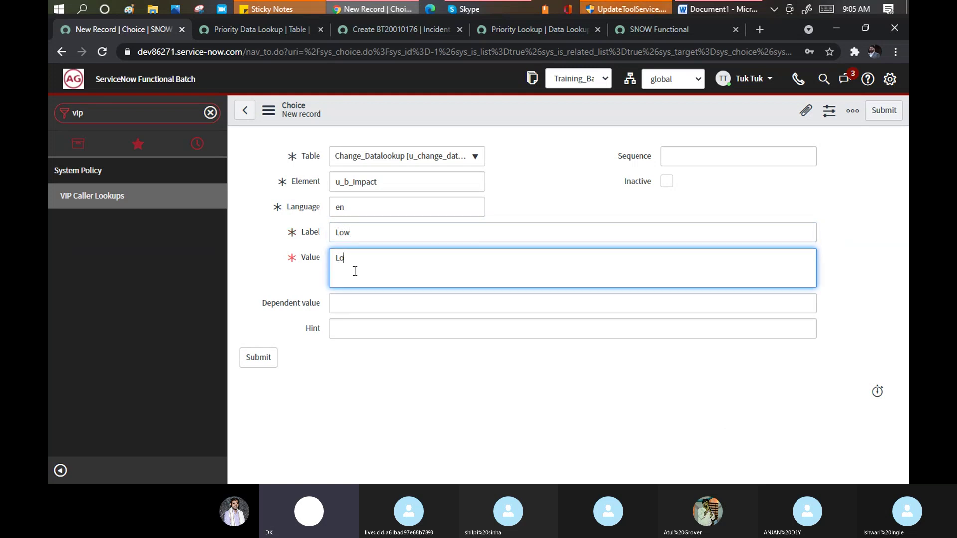
type("w")
left_click(873, 111)
Step: Switch to the Skype call to check its participants, and return to ServiceNow in Chrome
left_click(495, 8)
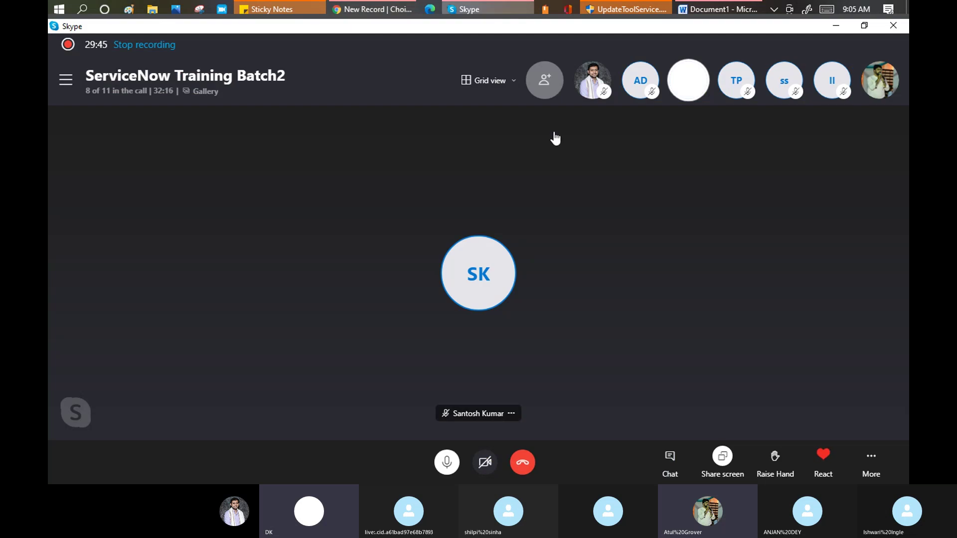
left_click(688, 84)
left_click(708, 98)
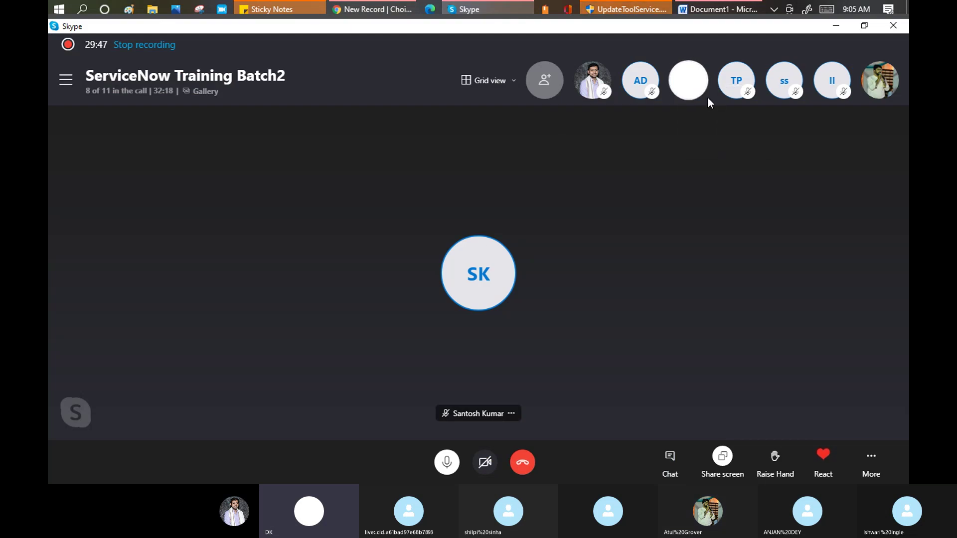
key("alt+Tab")
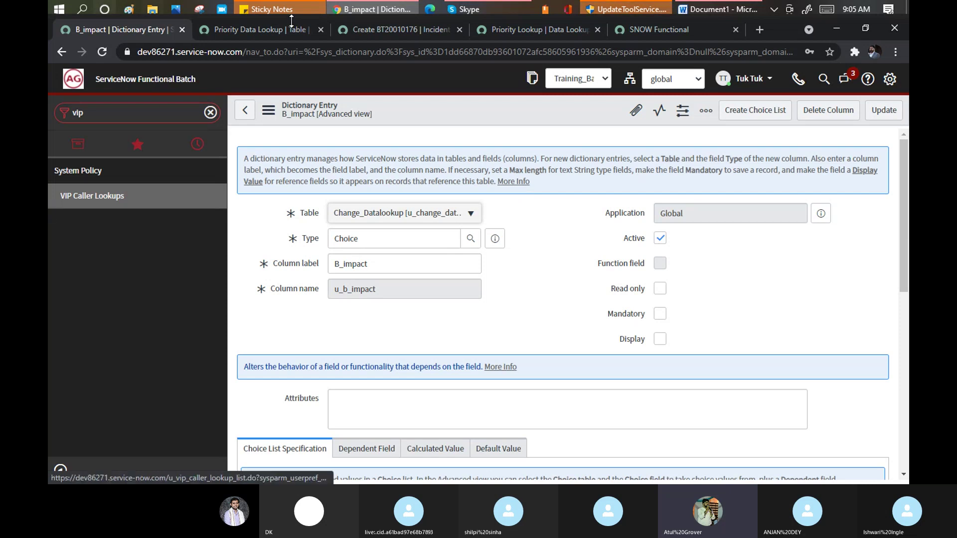
Step: Add a second B_impact choice with label High and value High, and submit it
scroll(590, 272, "down", 3)
scroll(577, 279, "down", 5)
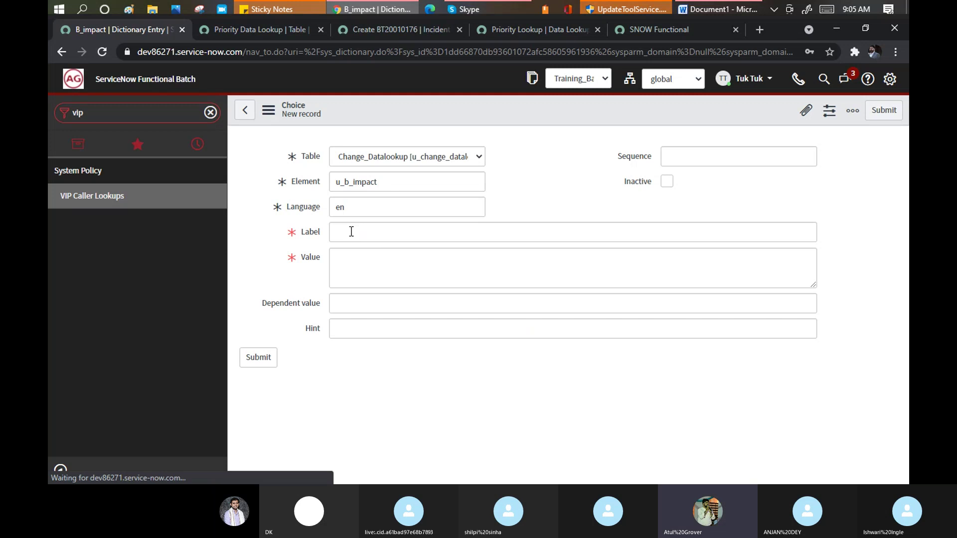
left_click(351, 232)
type("High")
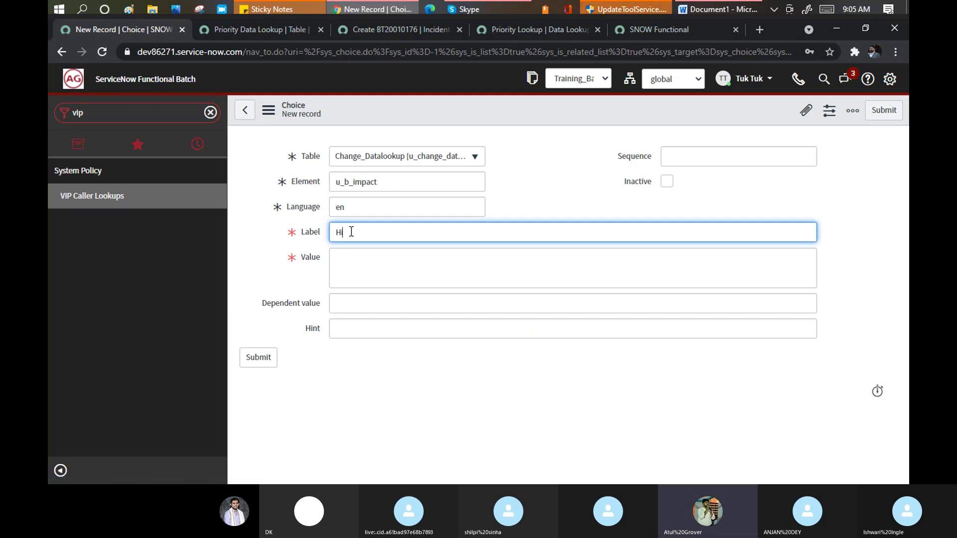
key("Tab")
type("High")
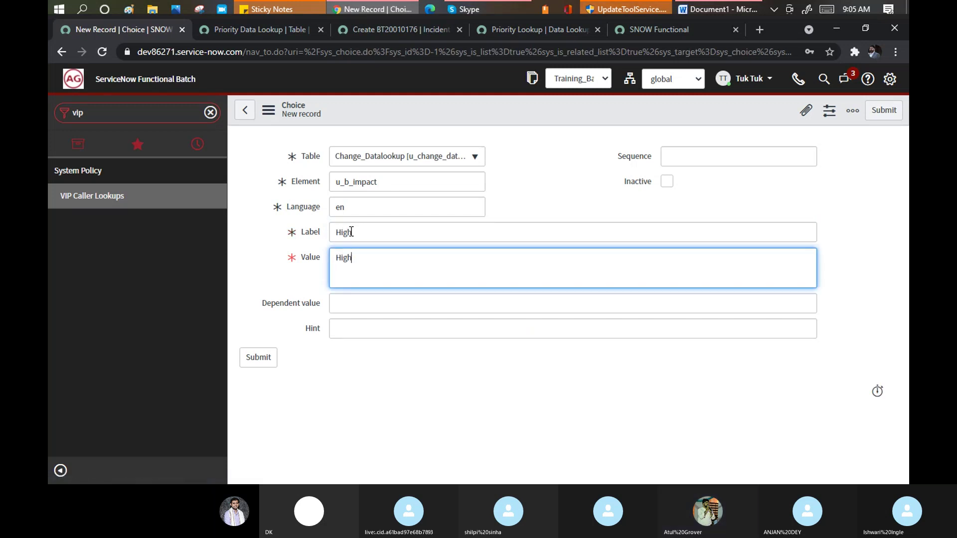
left_click(893, 114)
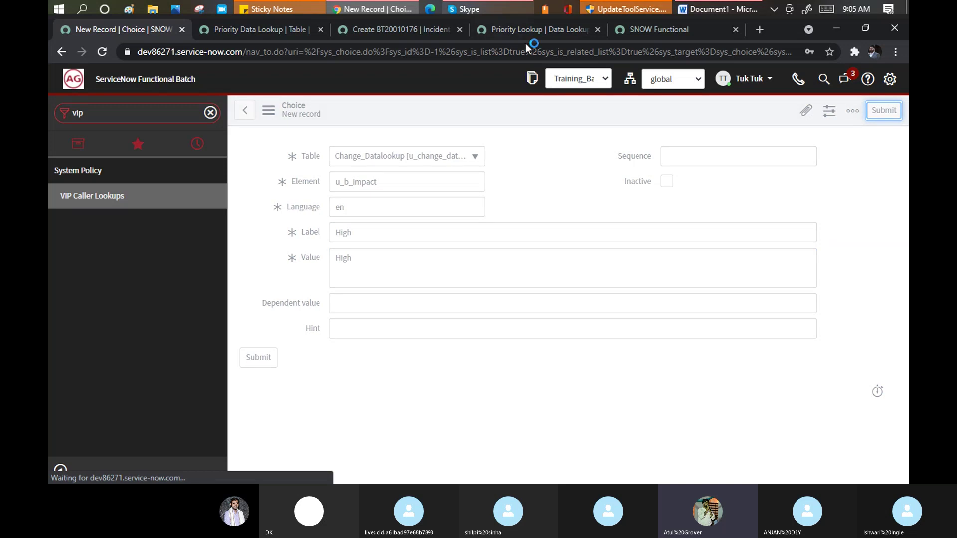
Step: Switch to Word to review the lookup table's columns, and return to Chrome to examine the B_impact choices
left_click(723, 10)
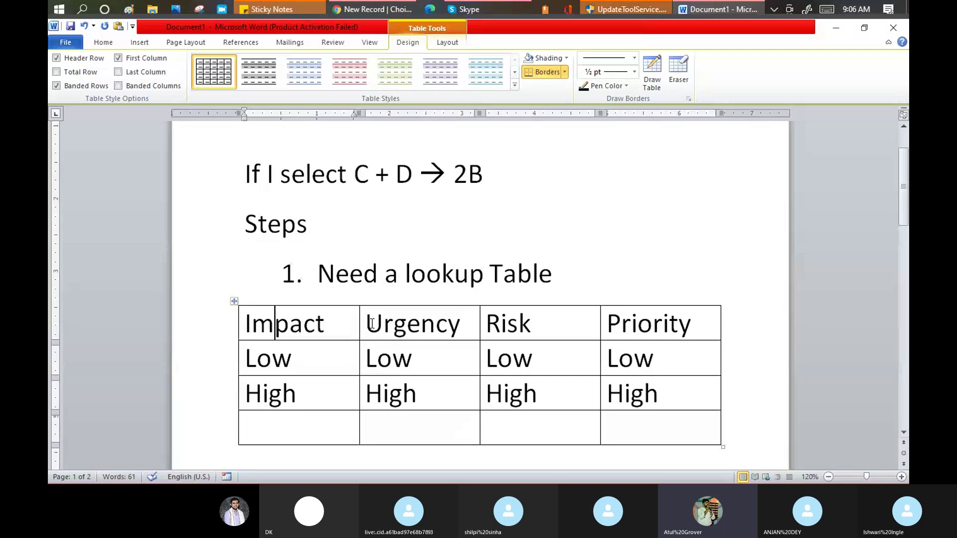
key("alt+Tab")
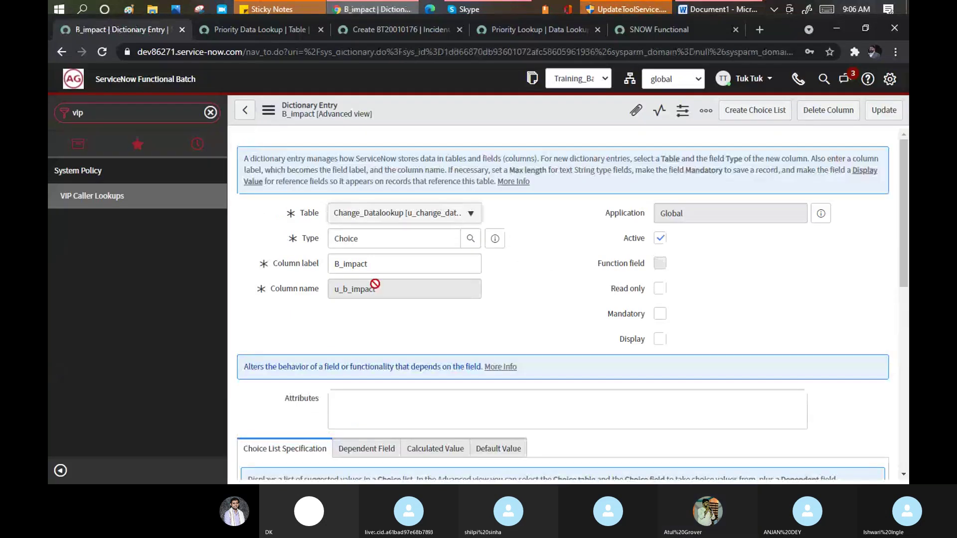
scroll(375, 284, "down", 5)
scroll(325, 182, "up", 5)
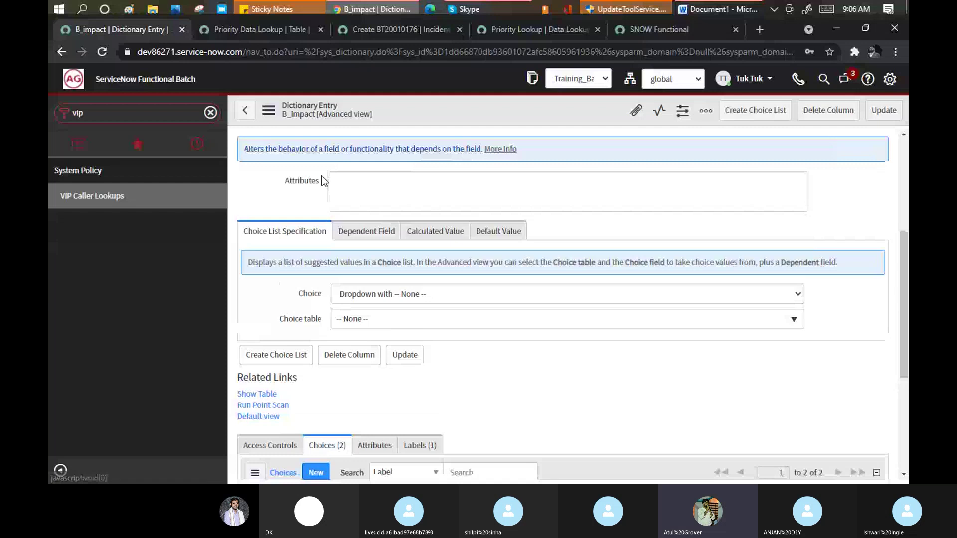
left_click(248, 111)
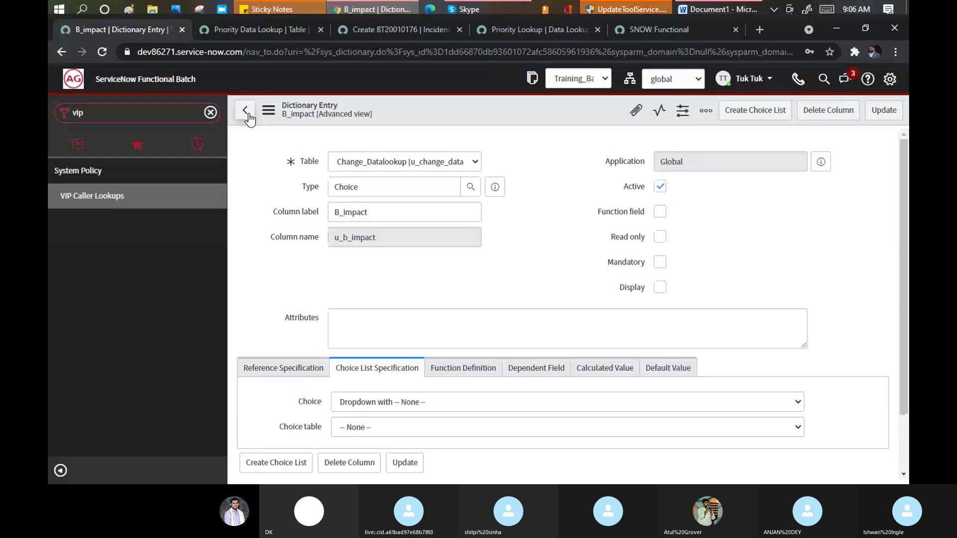
scroll(258, 173, "down", 5)
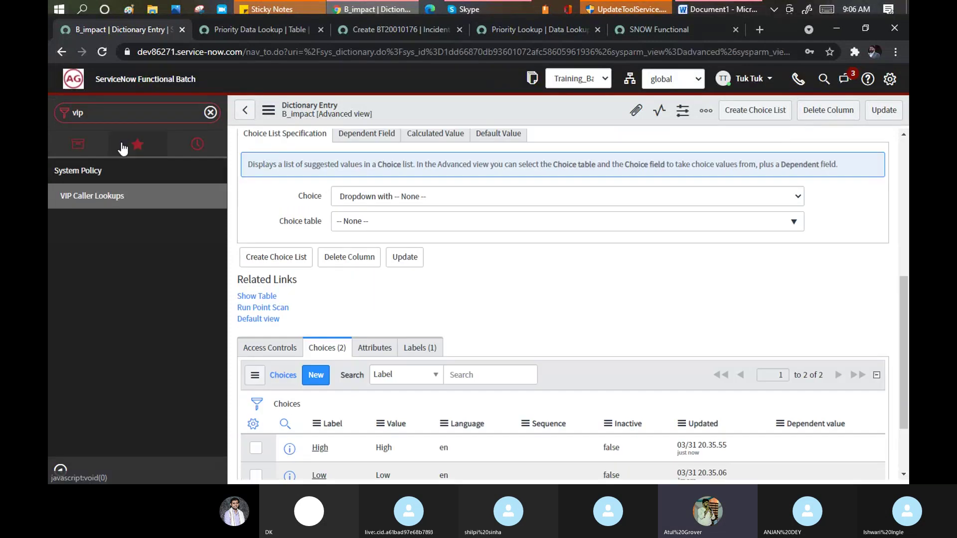
Step: Filter the navigator for change_ and open the Change_Datalookups list
left_click(114, 115)
key("BackSpace")
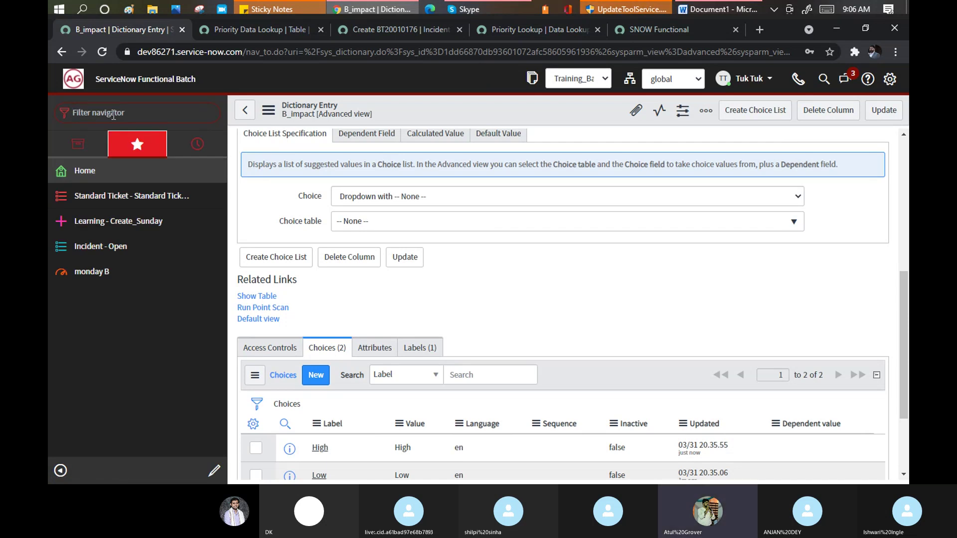
scroll(439, 237, "up", 1)
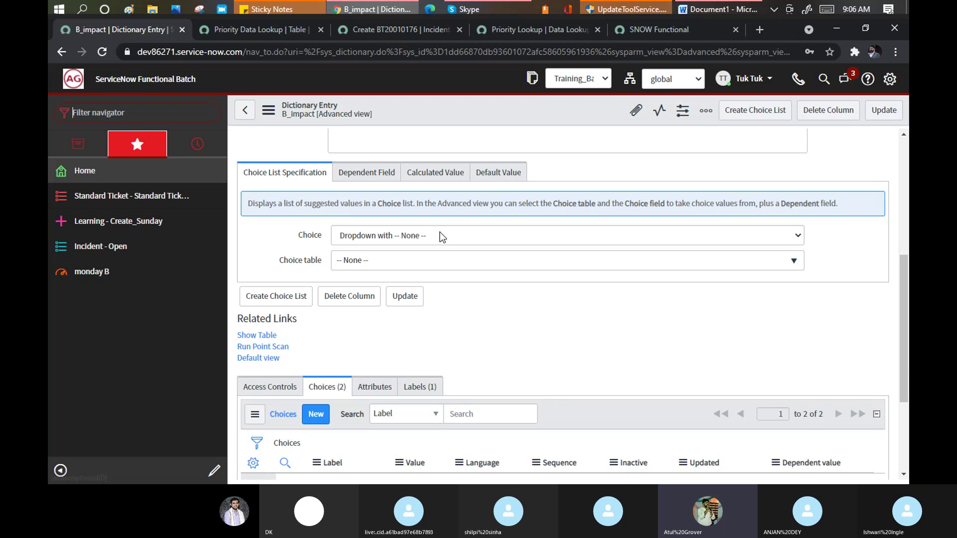
scroll(439, 232, "up", 5)
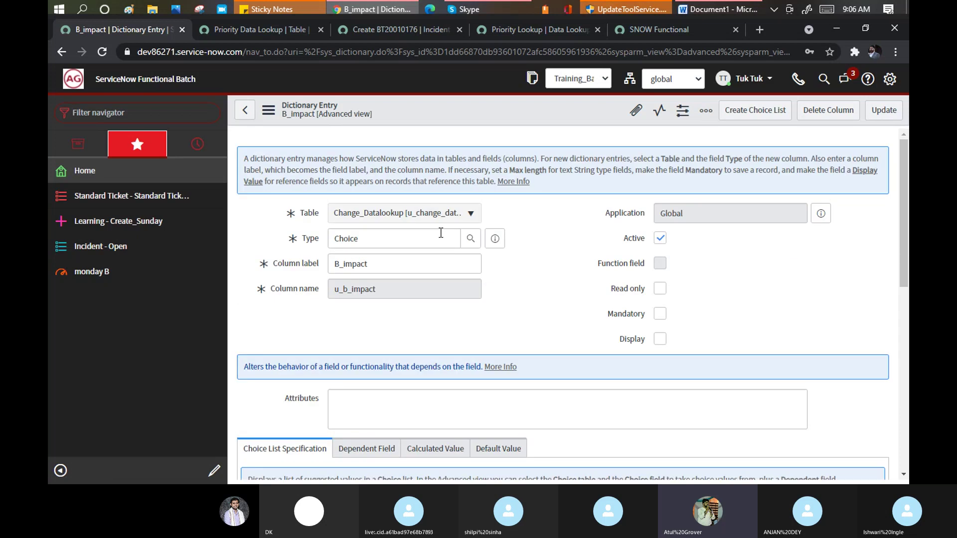
type("change_")
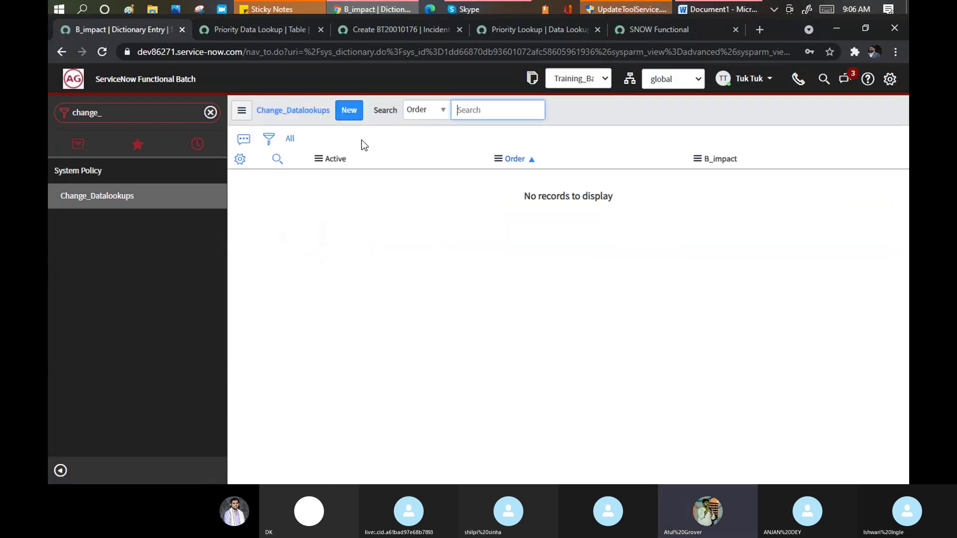
Step: Start a new Change_Datalookup record and check the options offered by its B_impact field
left_click(344, 111)
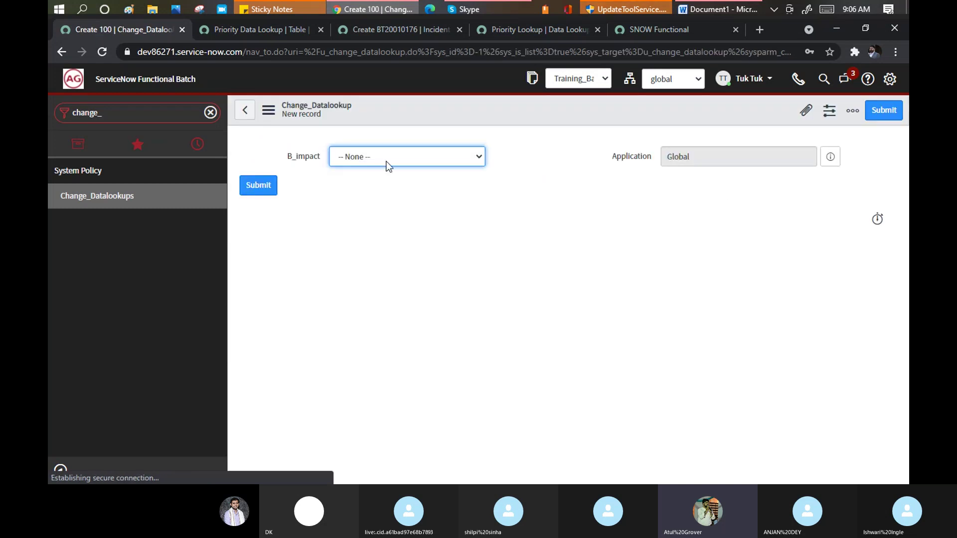
left_click(342, 157)
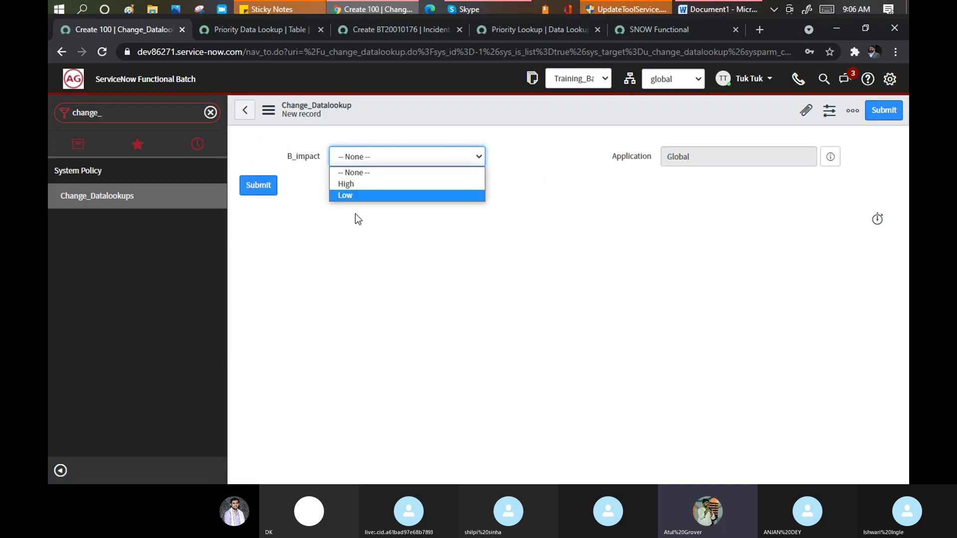
left_click(354, 265)
left_click(354, 266)
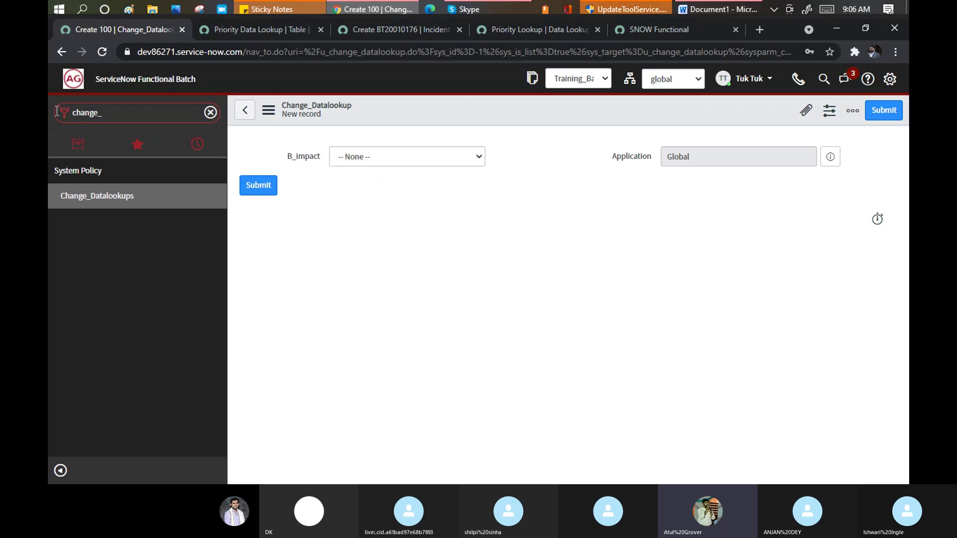
Step: Open the Change_Datalookup table definition from the record form, check the lookup columns in Word, and return to Chrome to review the table's columns
right_click(445, 116)
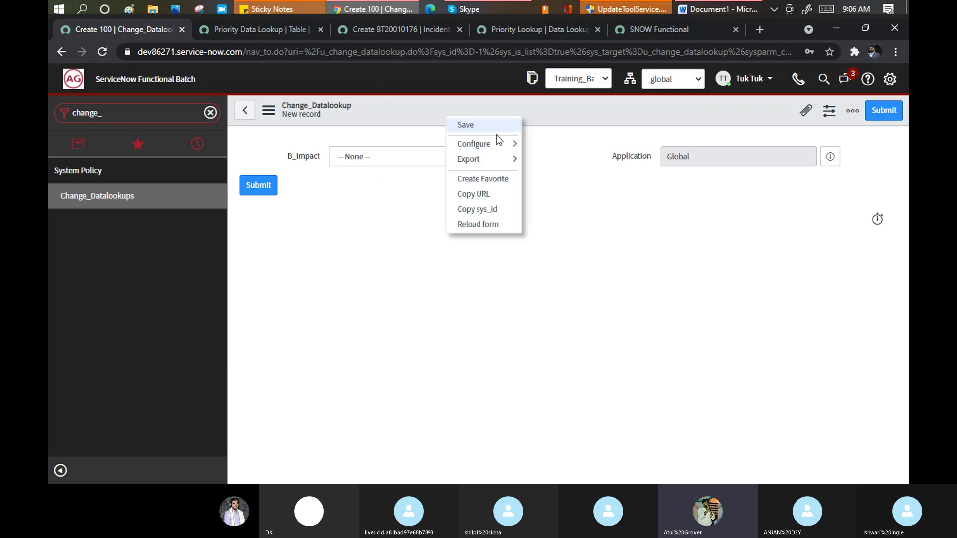
mouse_move(500, 144)
left_click(567, 217)
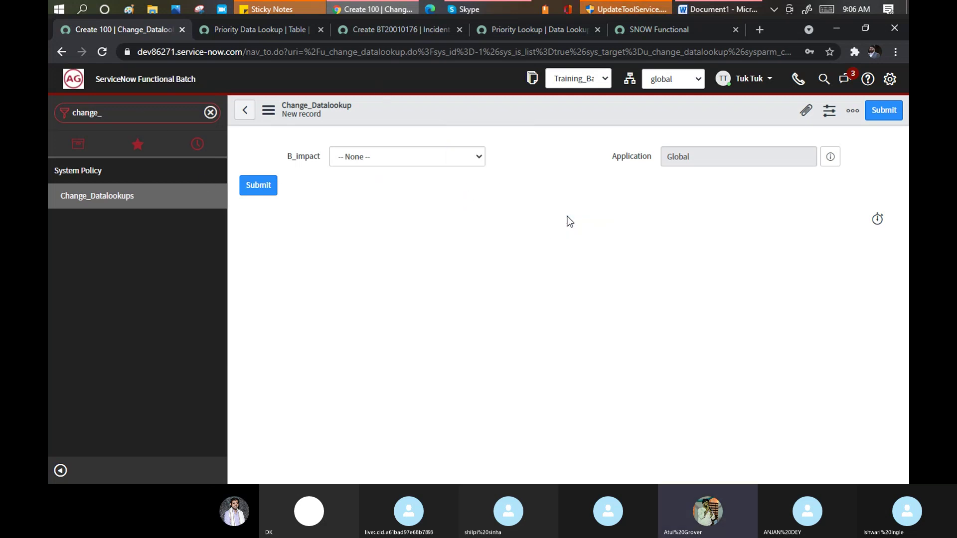
left_click(726, 10)
key("alt+Tab")
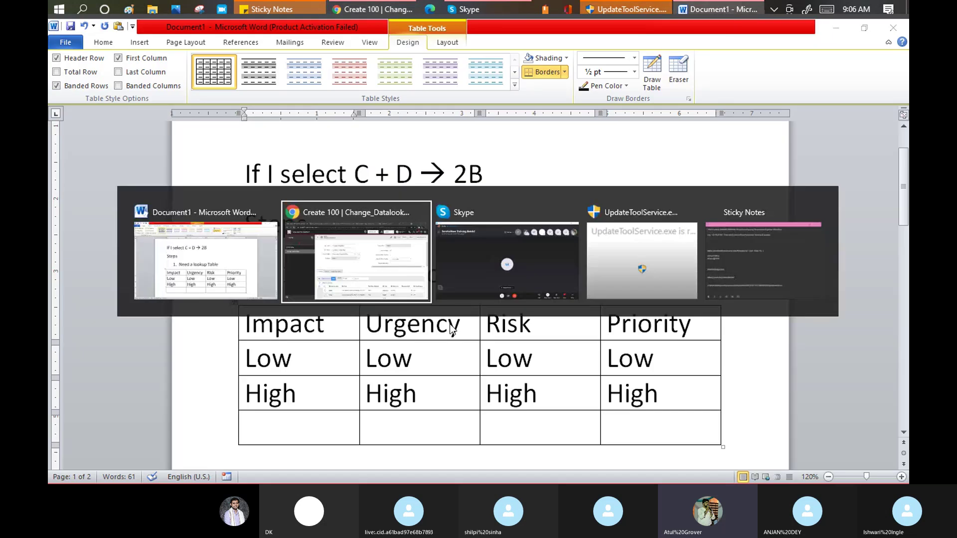
scroll(357, 299, "down", 5)
scroll(357, 298, "down", 9)
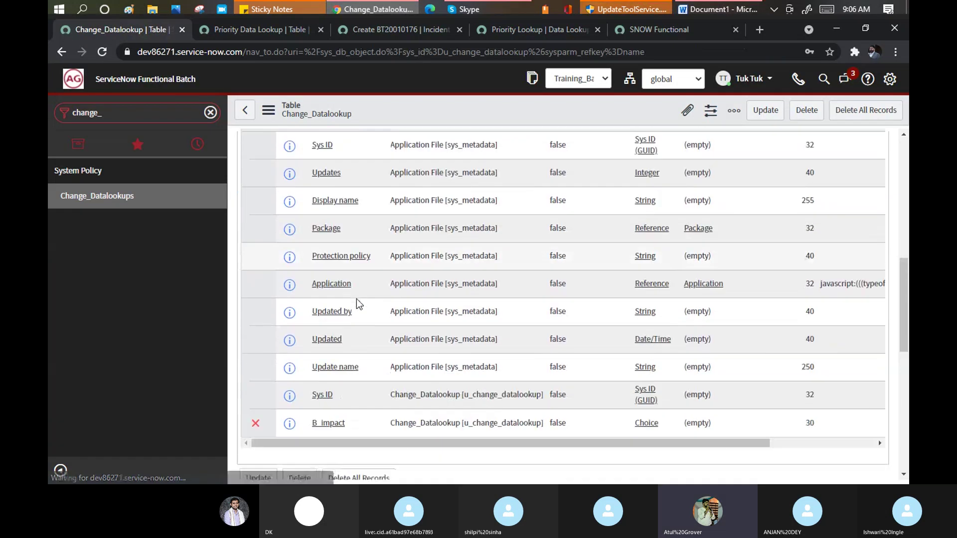
scroll(312, 193, "up", 5)
scroll(312, 192, "up", 6)
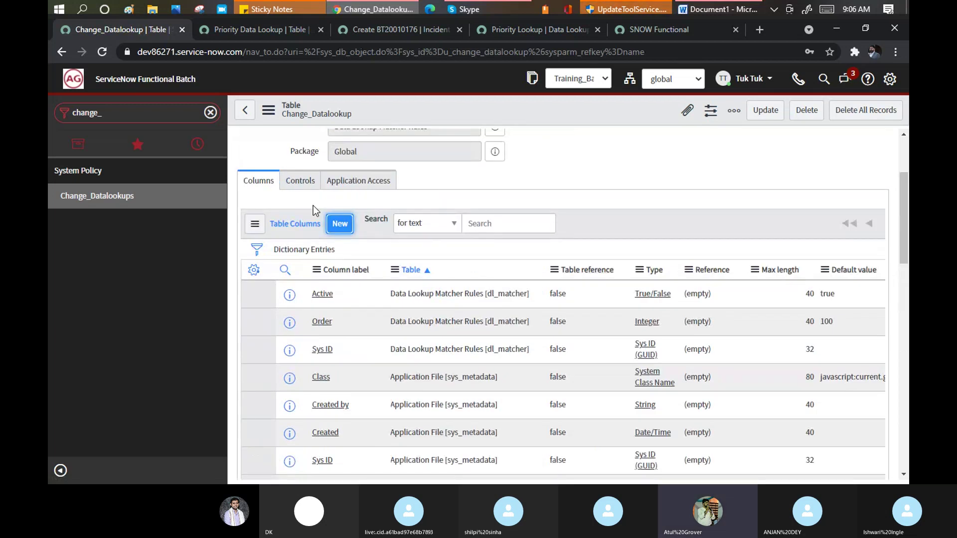
Step: Start a new column on the Change_Datalookup table and set its type to Choice
left_click(359, 195)
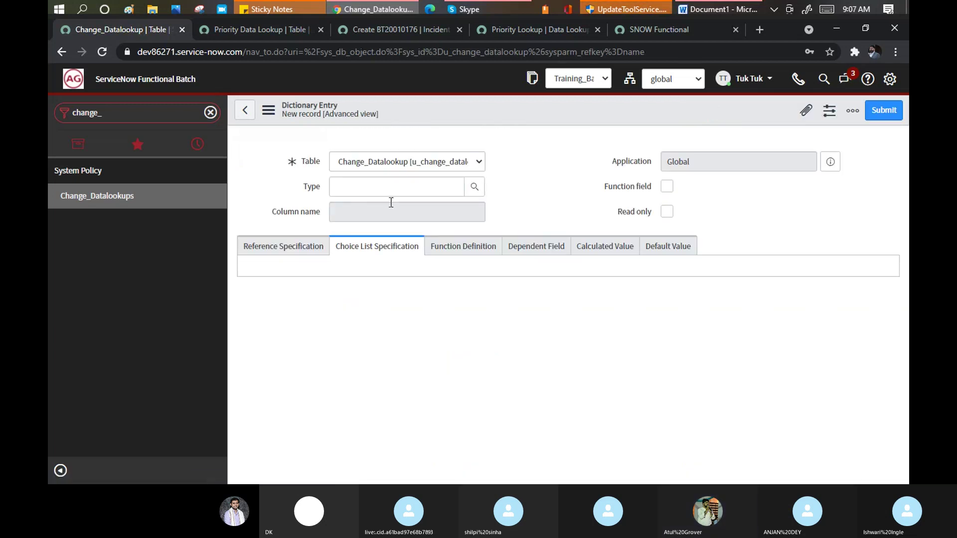
left_click(385, 189)
type("ch")
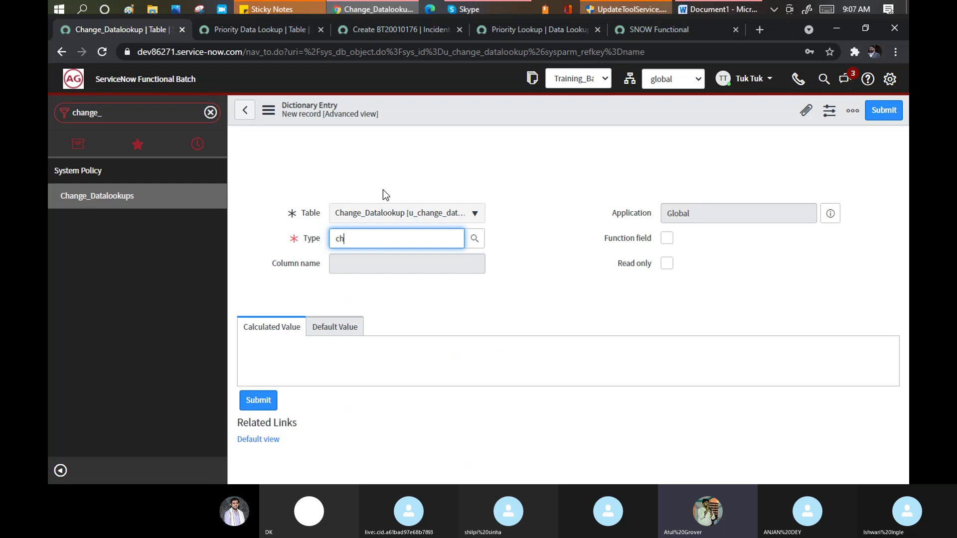
type("oic")
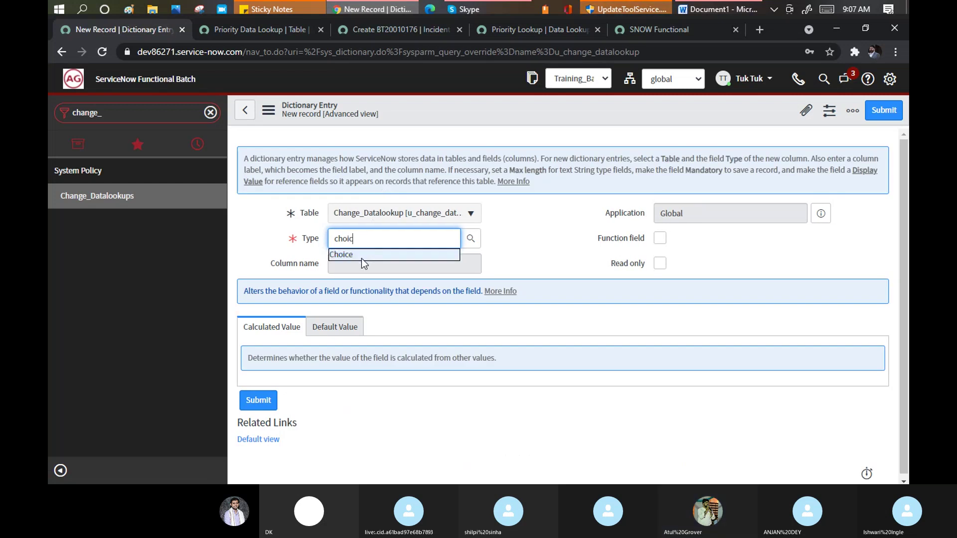
left_click(361, 258)
Step: Label the new column u_Urgency, set its max length to 30, and save the dictionary entry
left_click(355, 263)
type("u_")
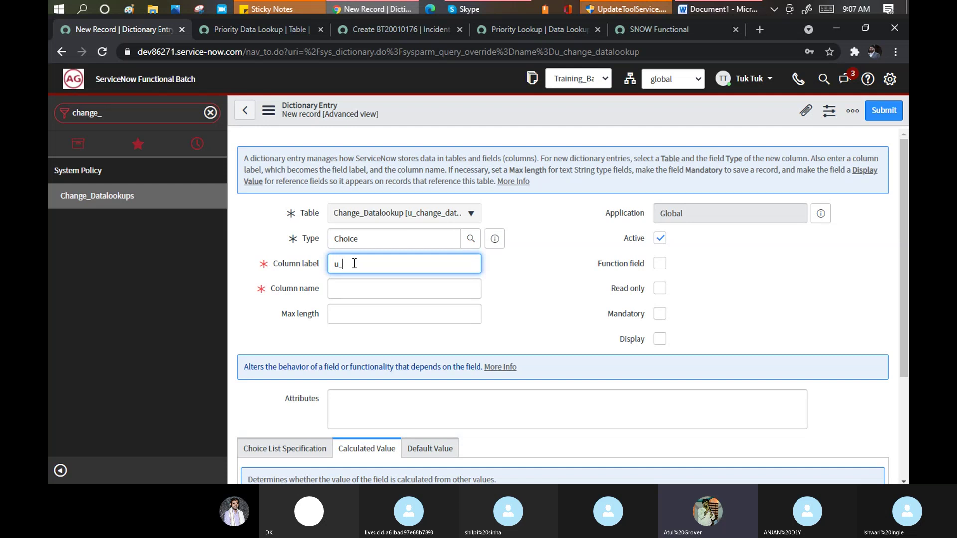
type("Urgency")
left_click(351, 316)
scroll(350, 311, "down", 3)
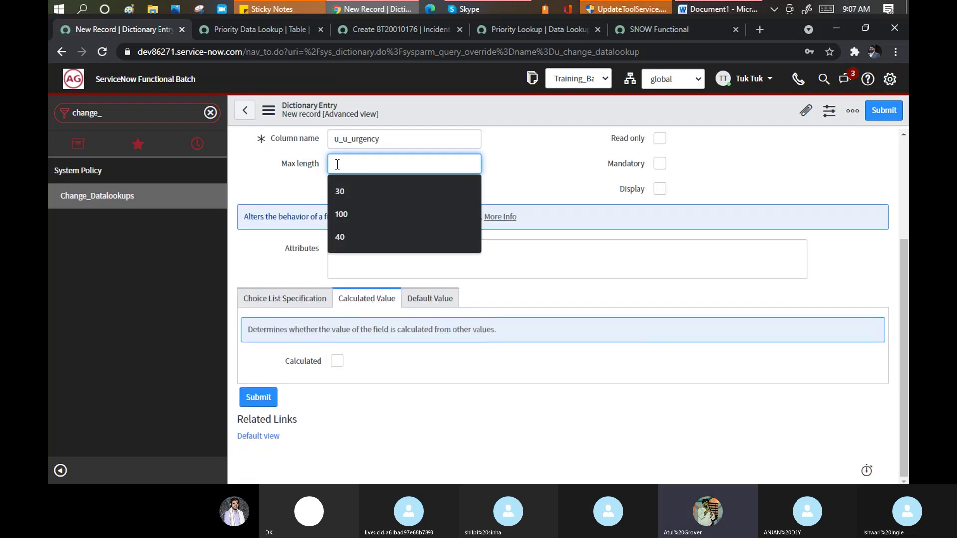
type("30")
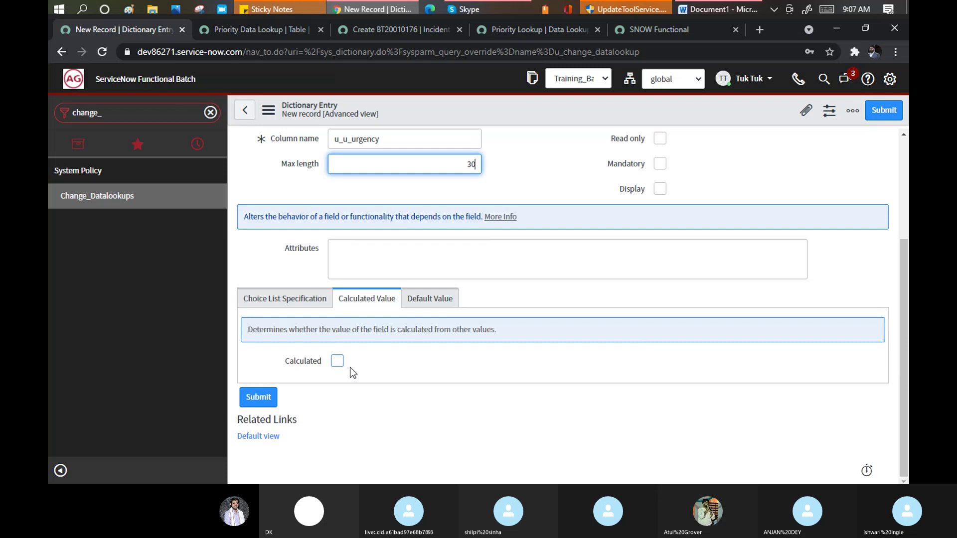
right_click(500, 111)
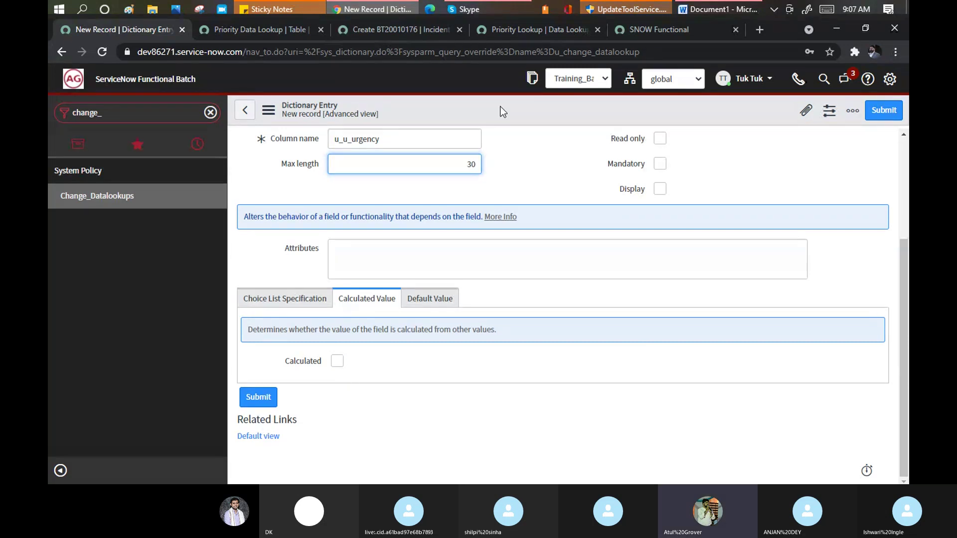
left_click(516, 113)
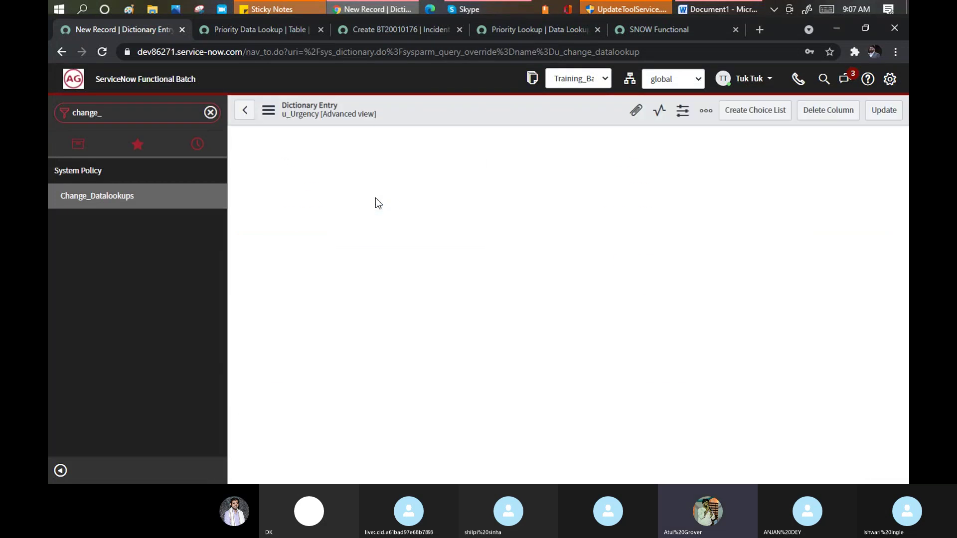
Step: Check the Urgency values in Word, then return to Chrome and submit a u_Urgency choice with label Low and value Low
left_click(701, 10)
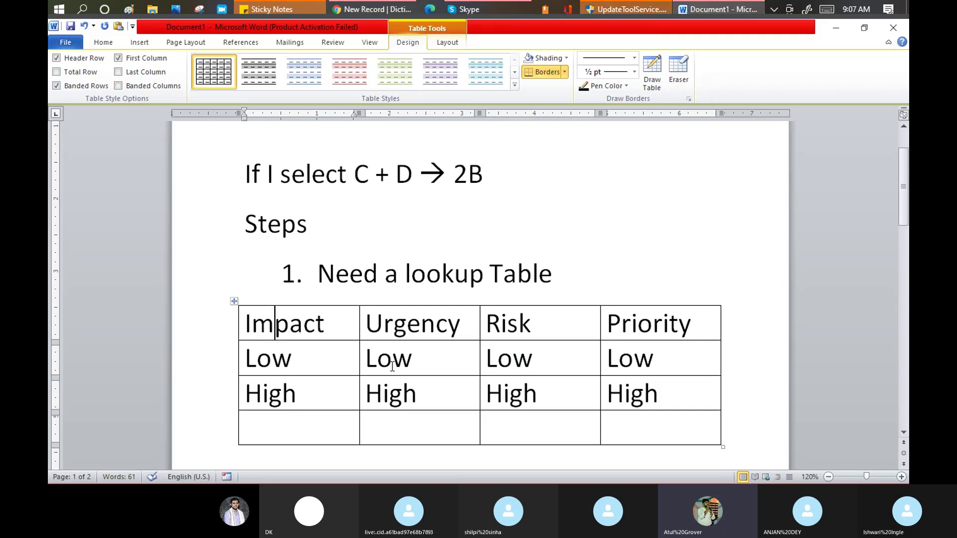
key("alt+Tab")
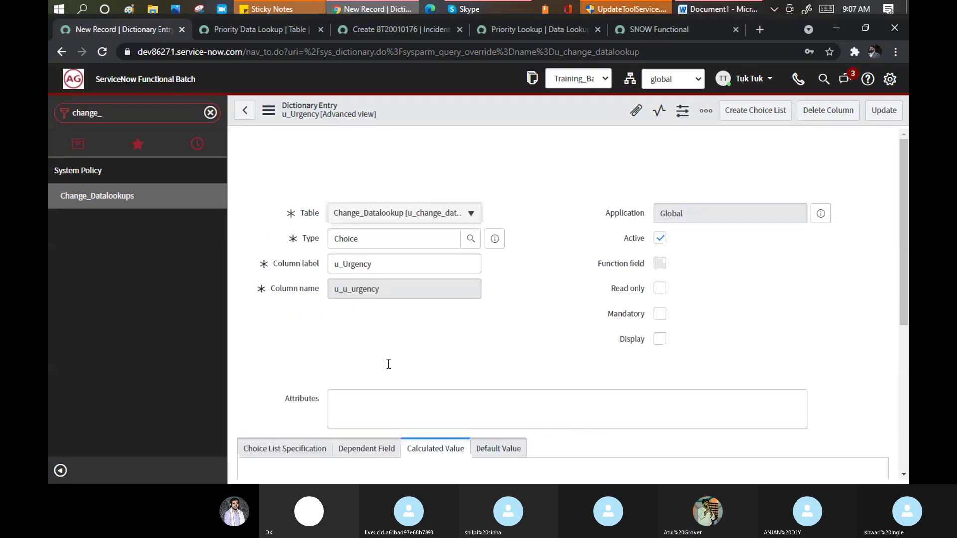
scroll(349, 368, "down", 5)
left_click(317, 377)
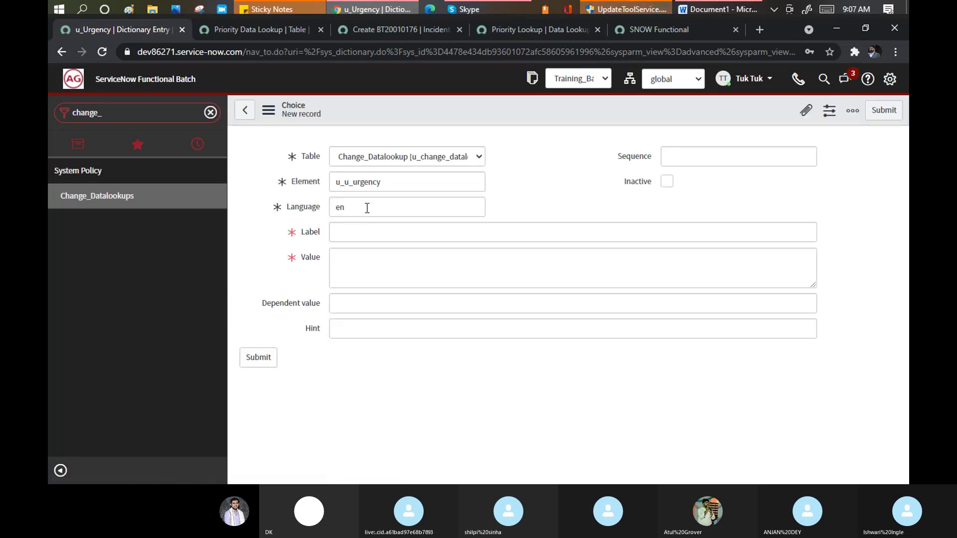
left_click(361, 236)
type("Low")
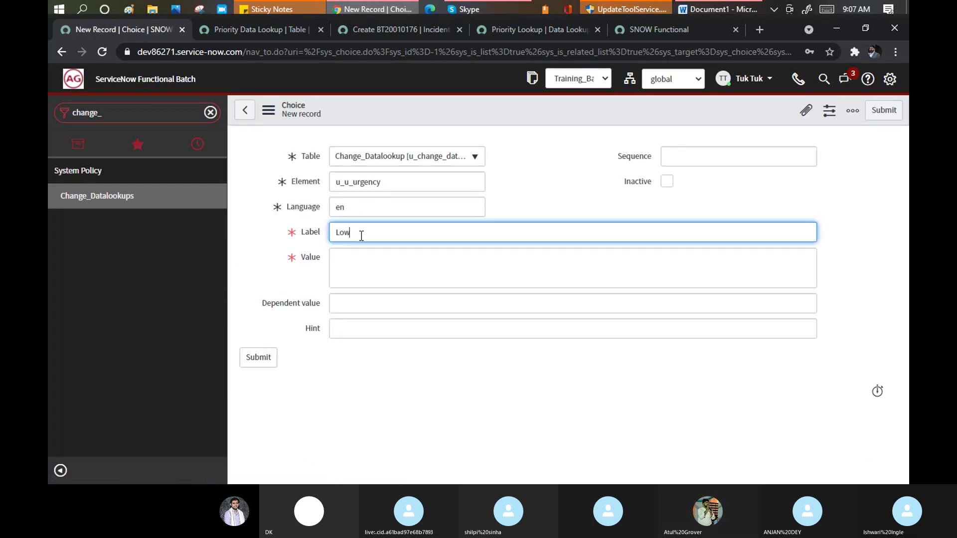
left_click(354, 257)
type("Low")
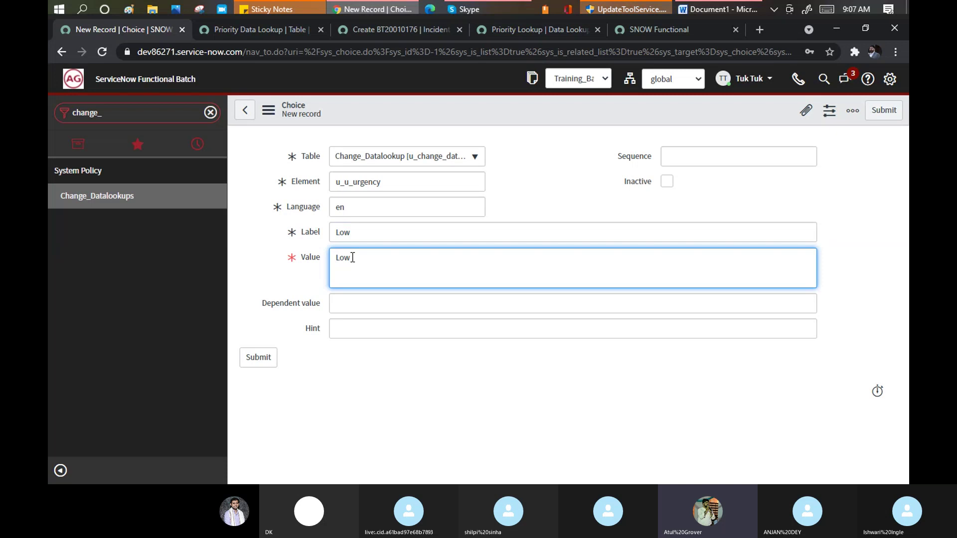
left_click(876, 110)
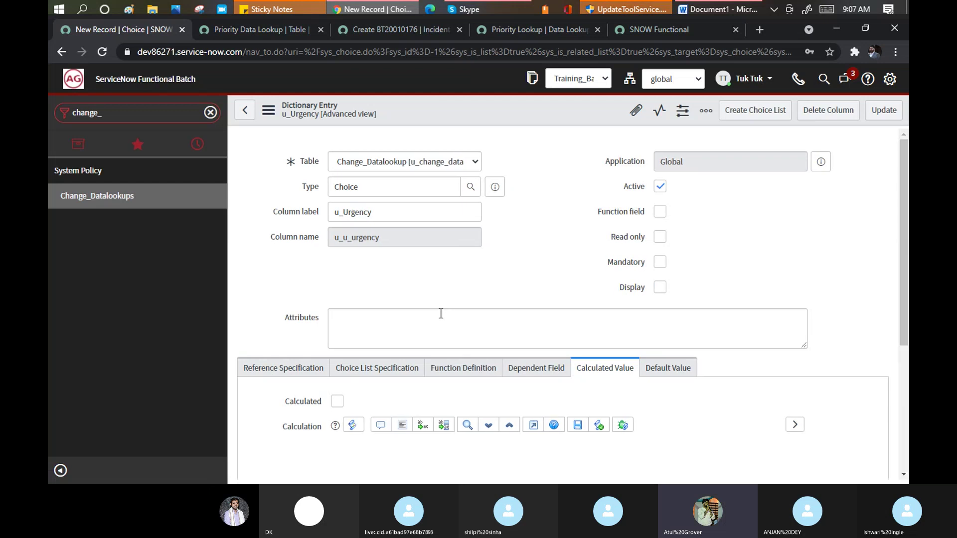
Step: Add a second u_Urgency choice with label High and value High, and submit it
scroll(373, 341, "down", 8)
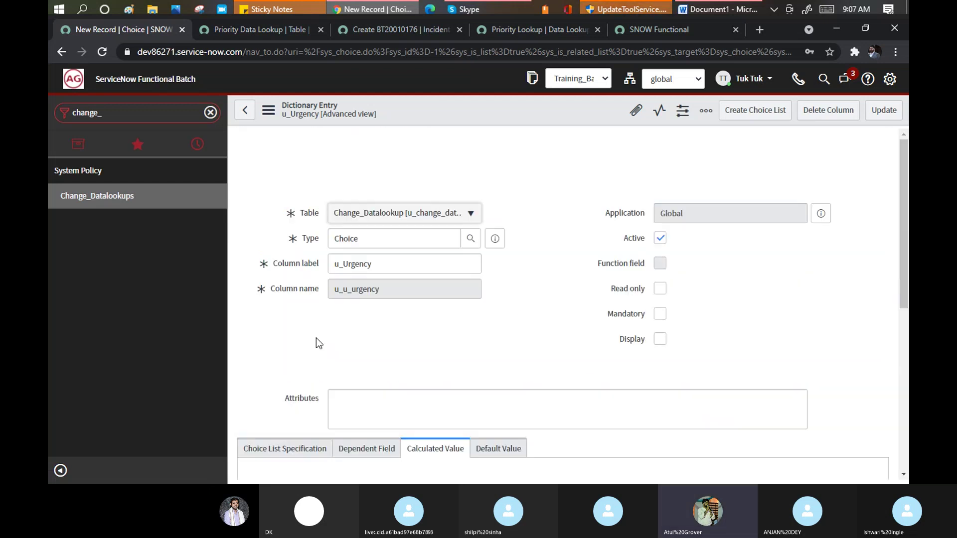
scroll(323, 349, "down", 8)
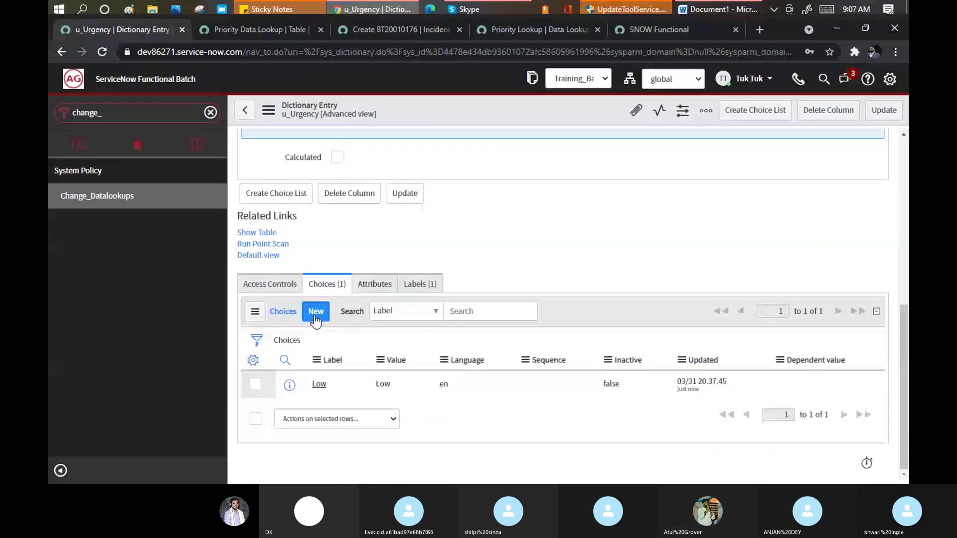
left_click(315, 316)
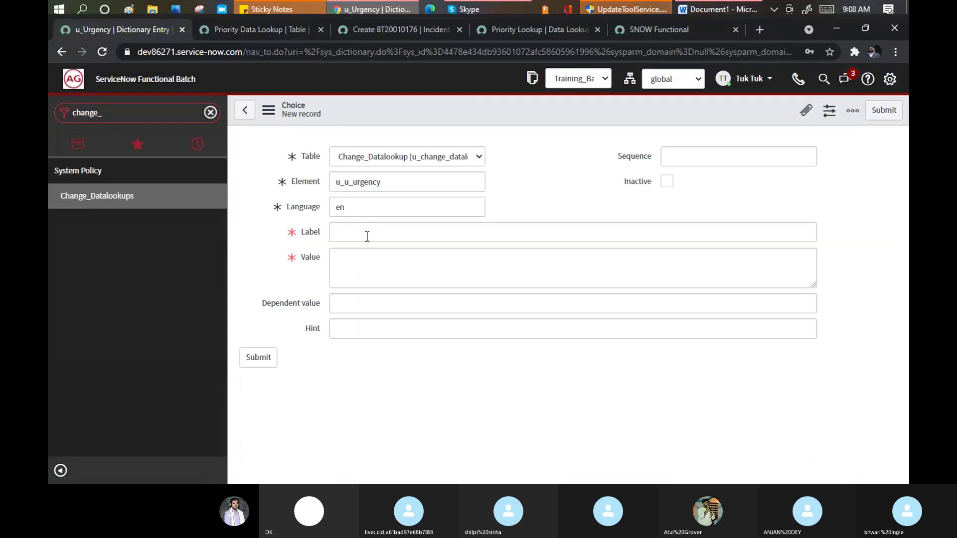
left_click(366, 236)
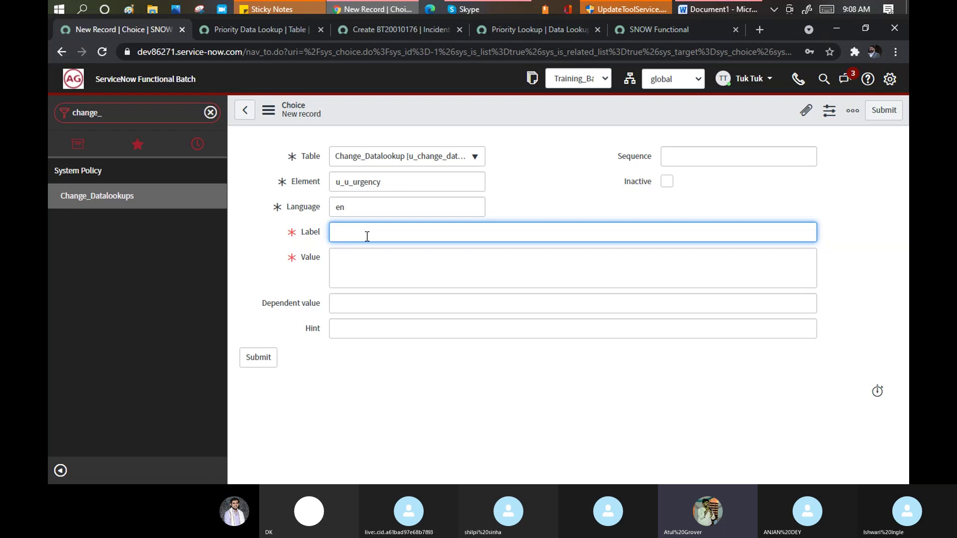
type("High")
key("Tab")
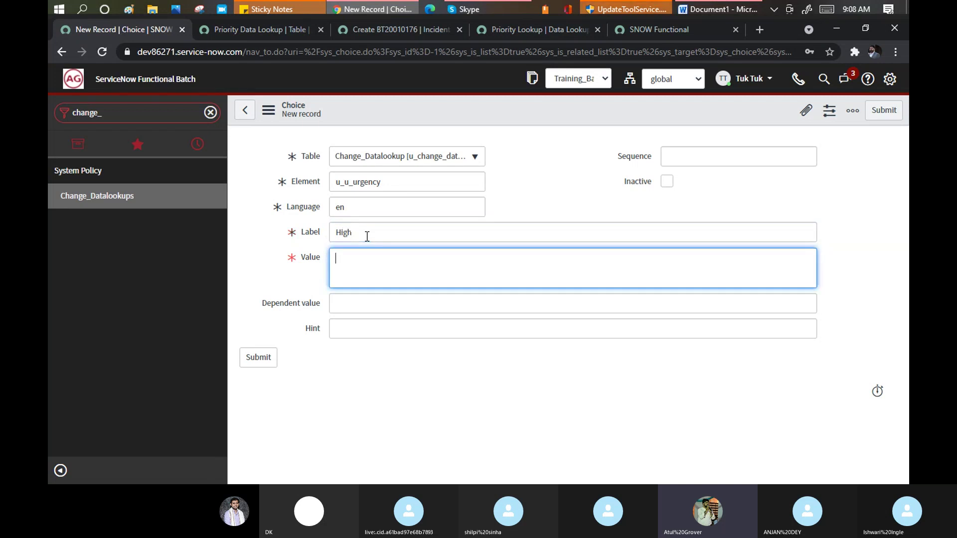
type("High")
left_click(884, 112)
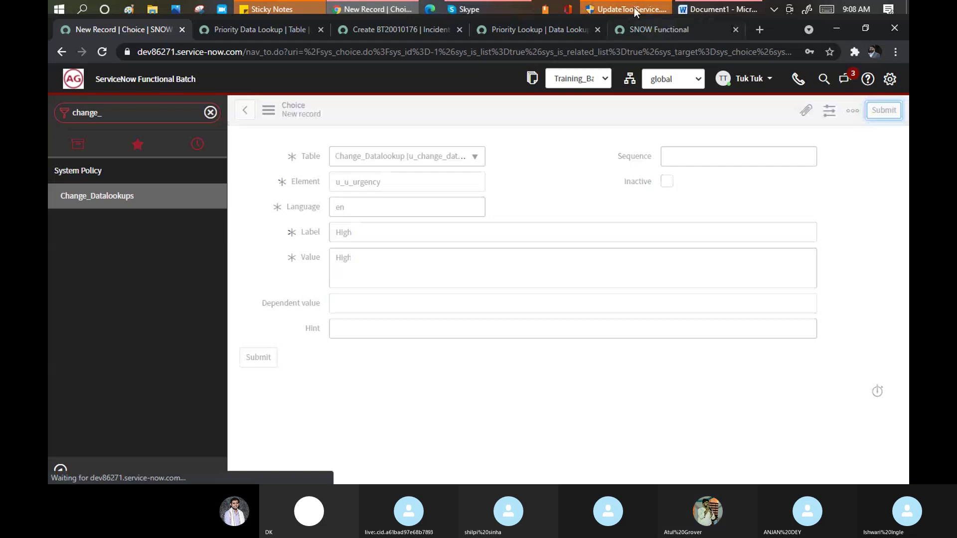
Step: Switch to Word to check the lookup table's columns, and return to the Change_Datalookup table definition in Chrome
left_click(711, 8)
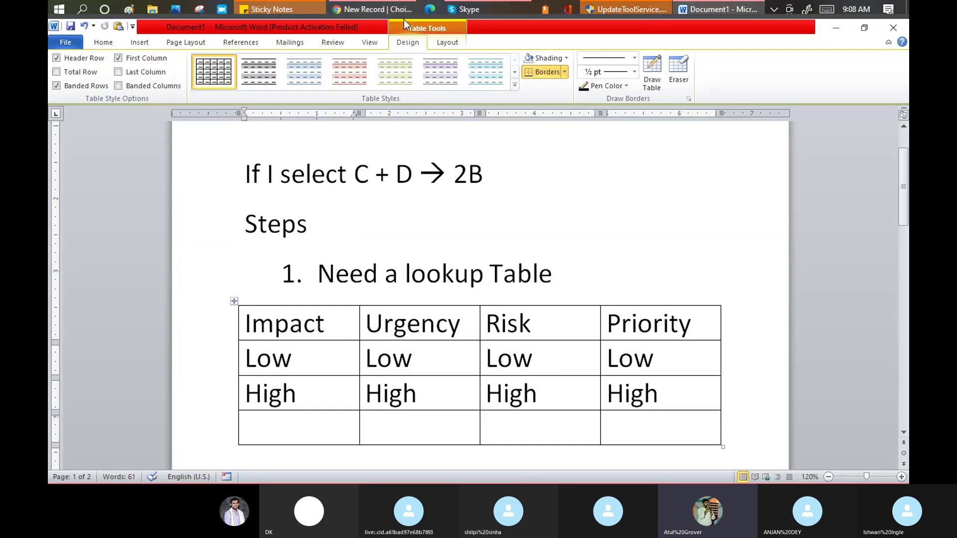
left_click(388, 10)
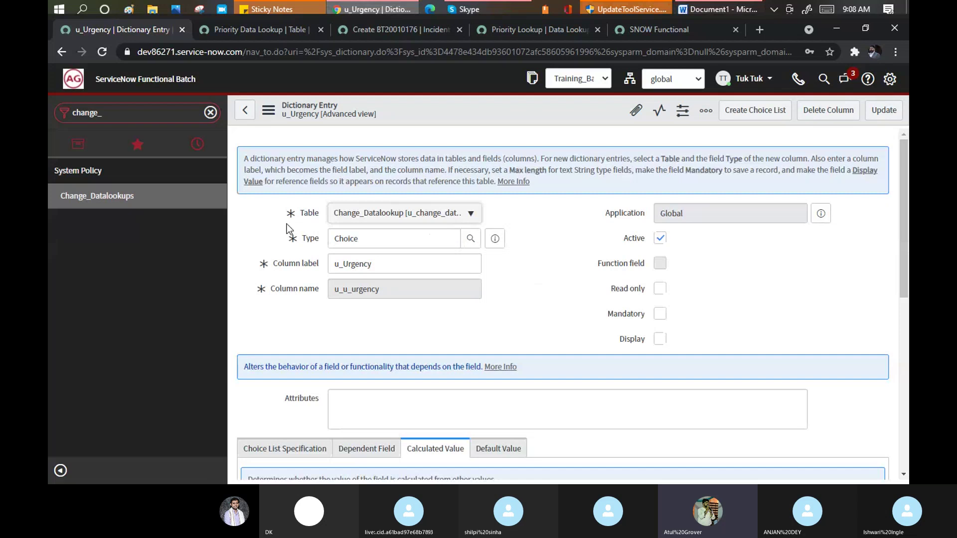
left_click(242, 115)
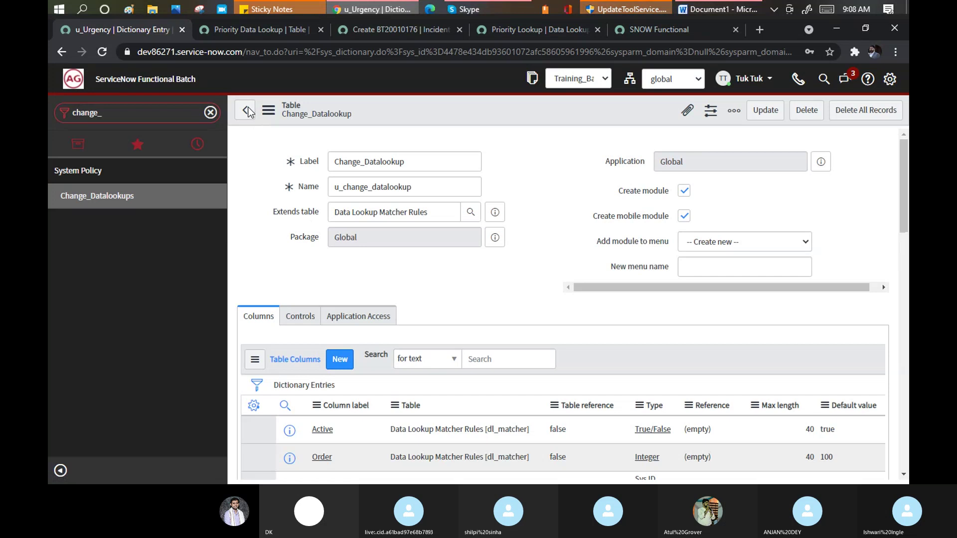
Step: Start a new column of type Choice on the Change_Datalookup table
scroll(363, 286, "down", 5)
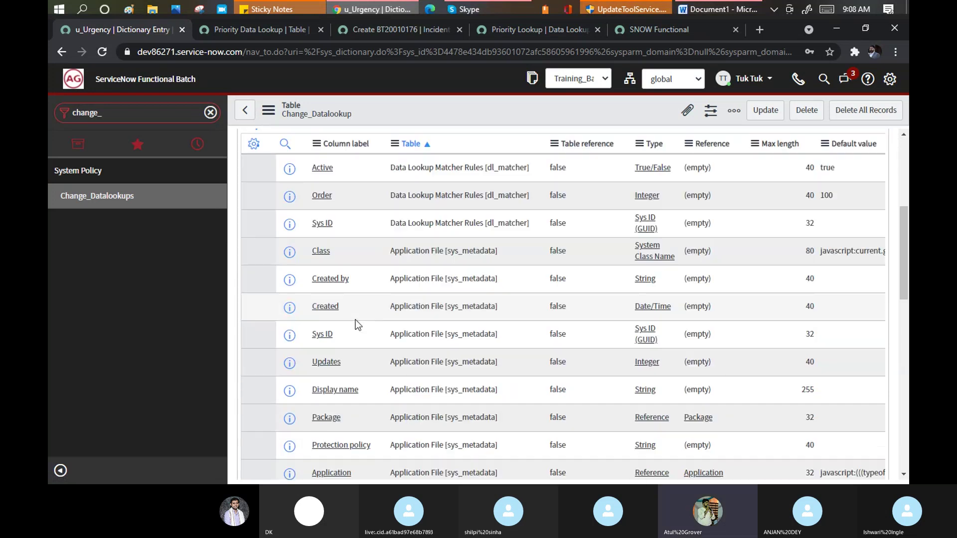
scroll(337, 226, "up", 3)
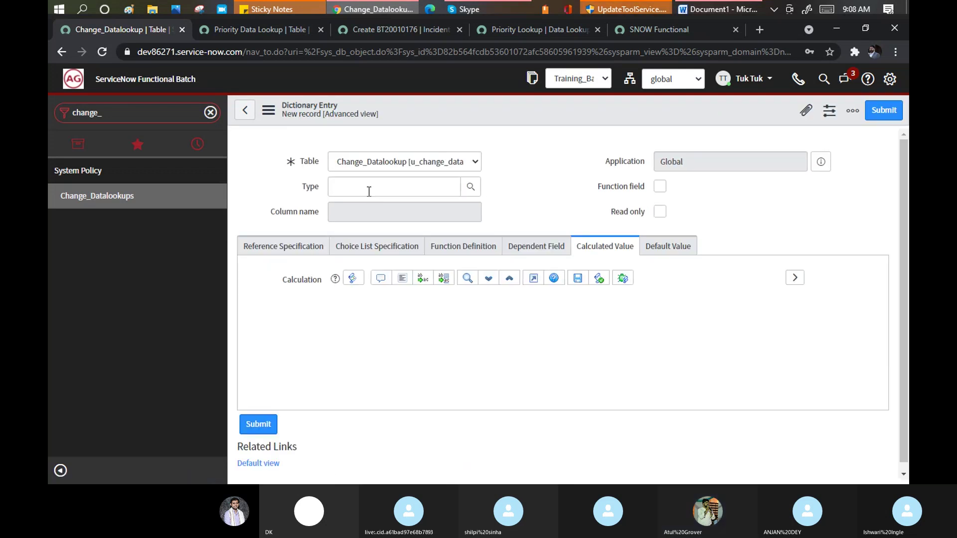
type("choi")
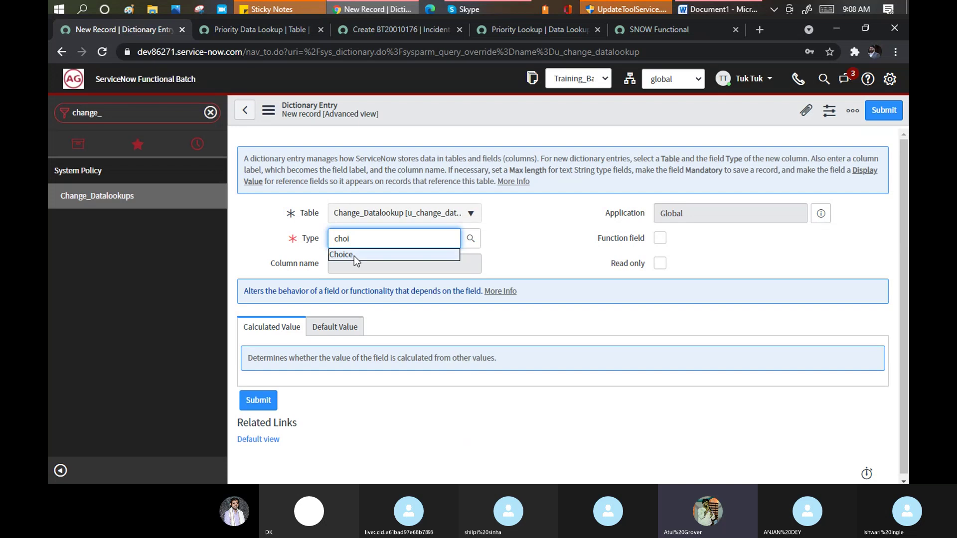
left_click(353, 256)
left_click(354, 264)
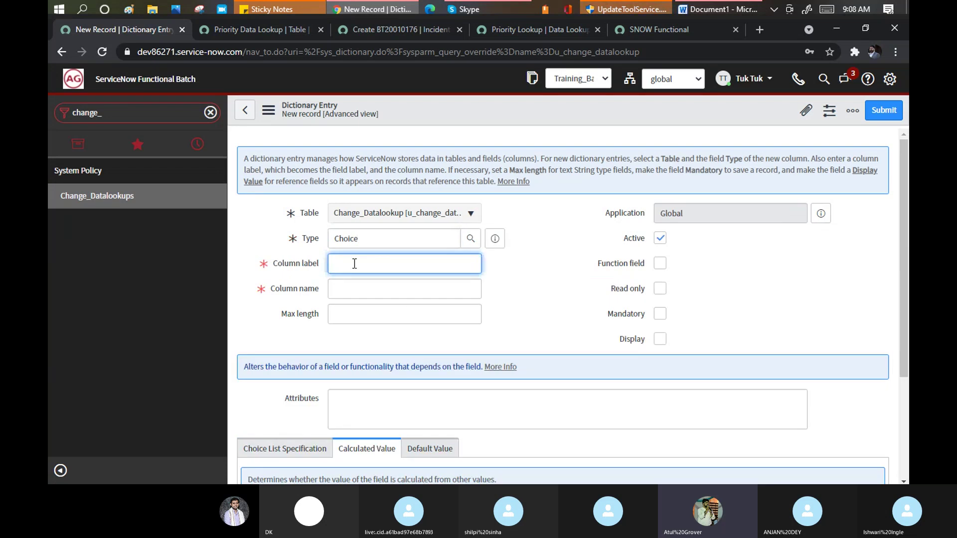
Step: Label the new column u_pri, set its max length to 30, and save the dictionary entry
type("u_pri")
key("Tab")
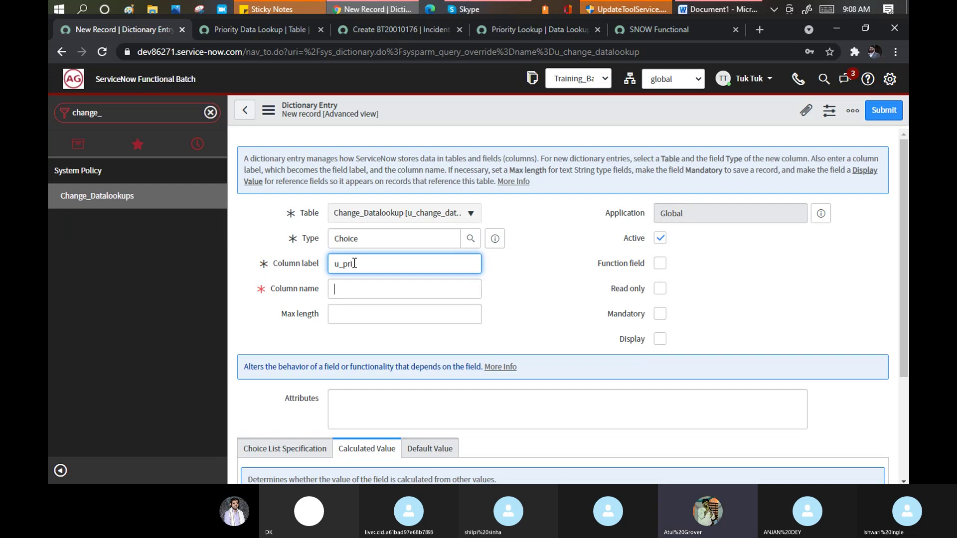
left_click(356, 310)
type("30")
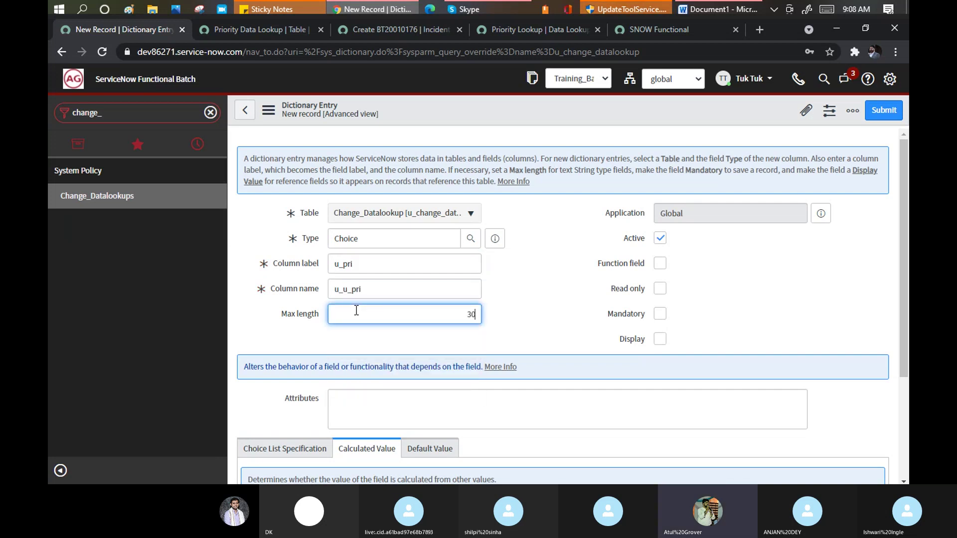
scroll(528, 293, "down", 3)
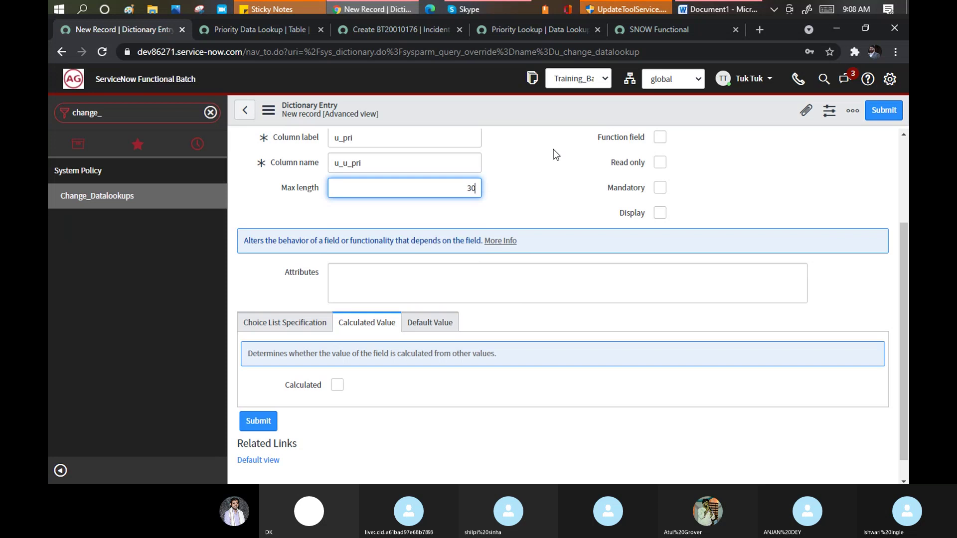
right_click(501, 111)
left_click(516, 118)
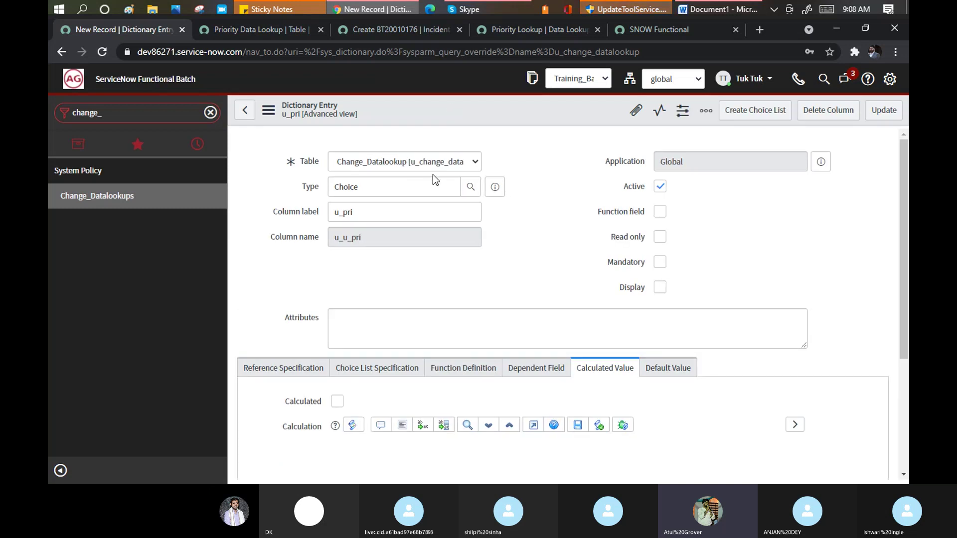
Step: Add a choice labelled Low to the u_pri column, fill in its value, and submit it
scroll(432, 175, "down", 5)
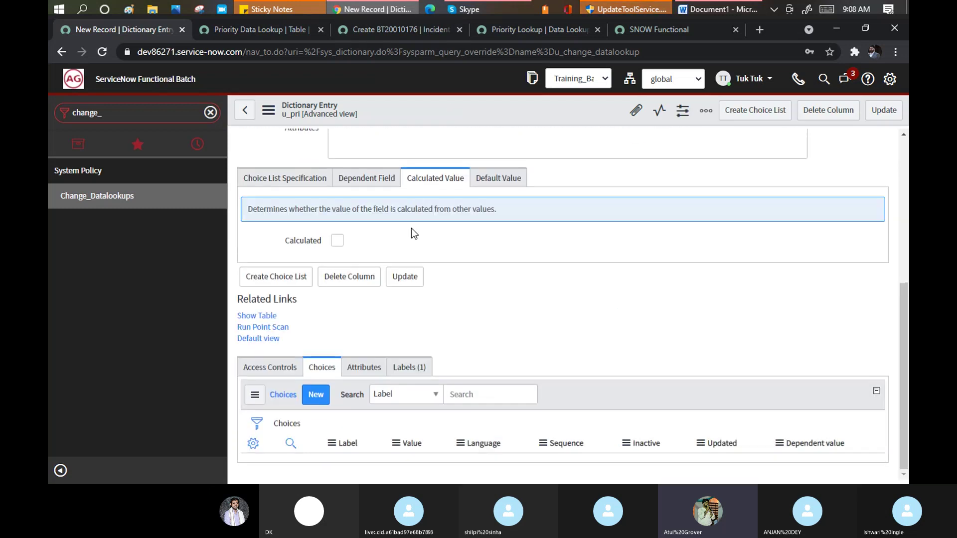
left_click(315, 396)
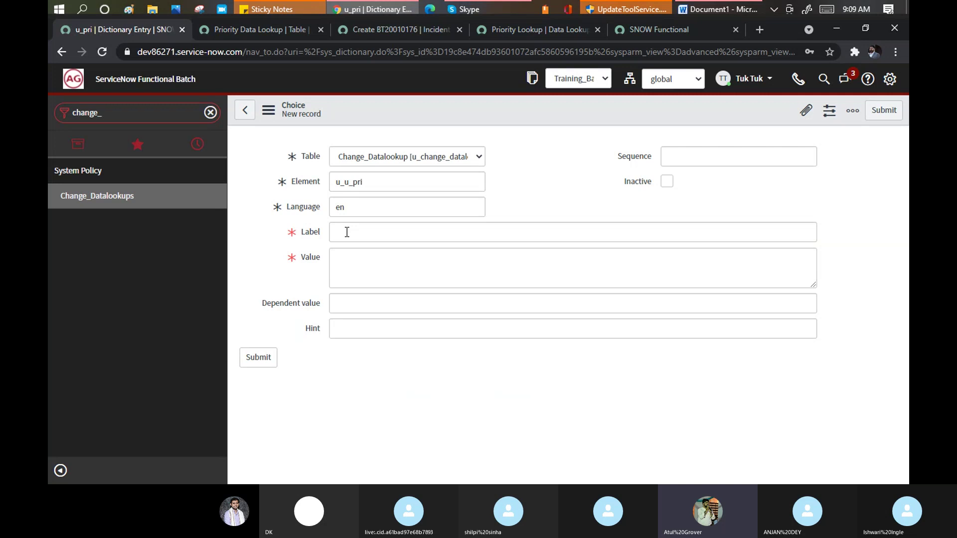
left_click(347, 232)
type("Low")
left_click(351, 266)
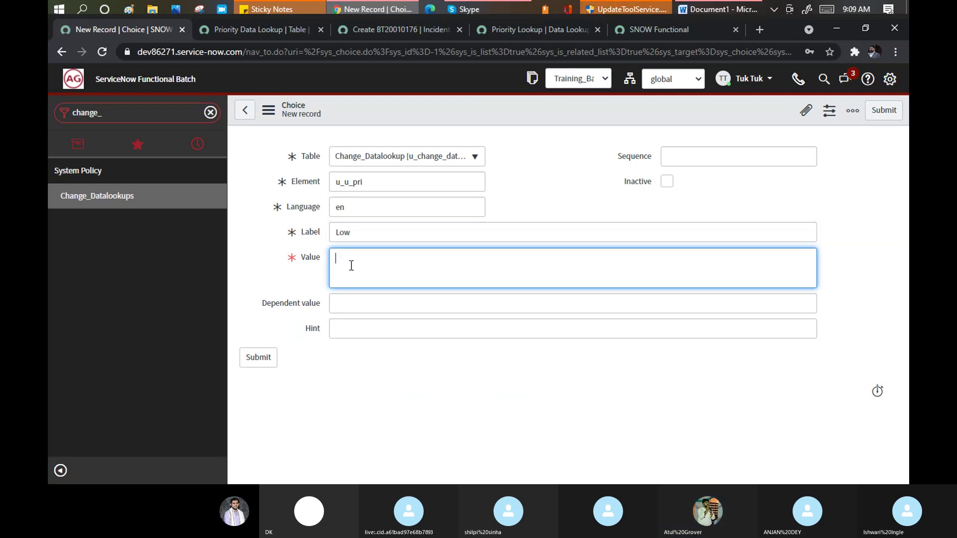
left_click(881, 110)
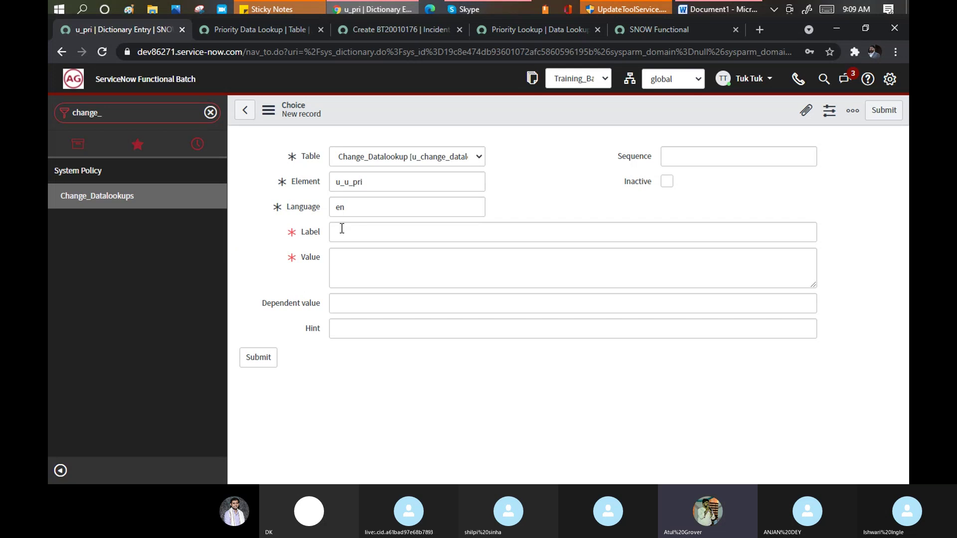
Step: Fill in a second u_pri choice with label High and value High, and submit it
left_click(342, 228)
type("High")
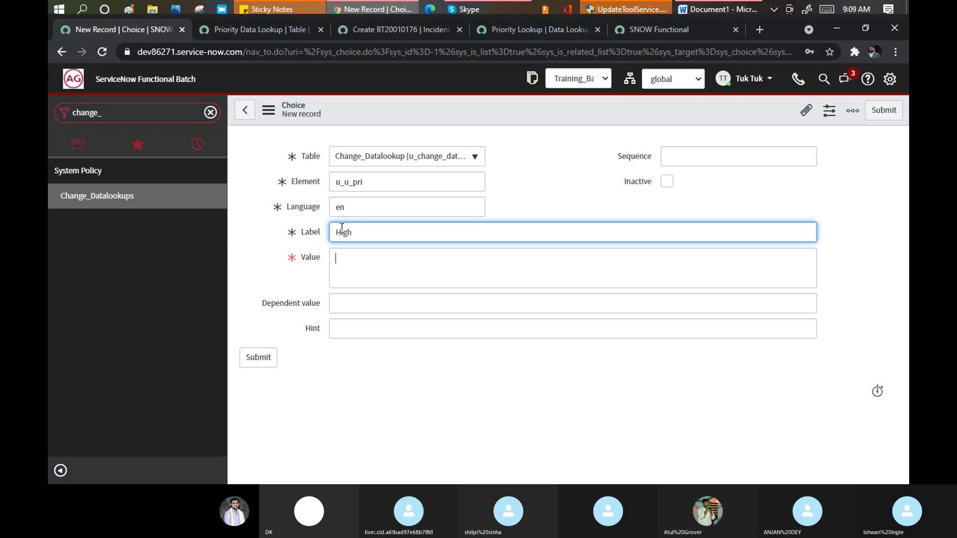
key("Tab")
type("High")
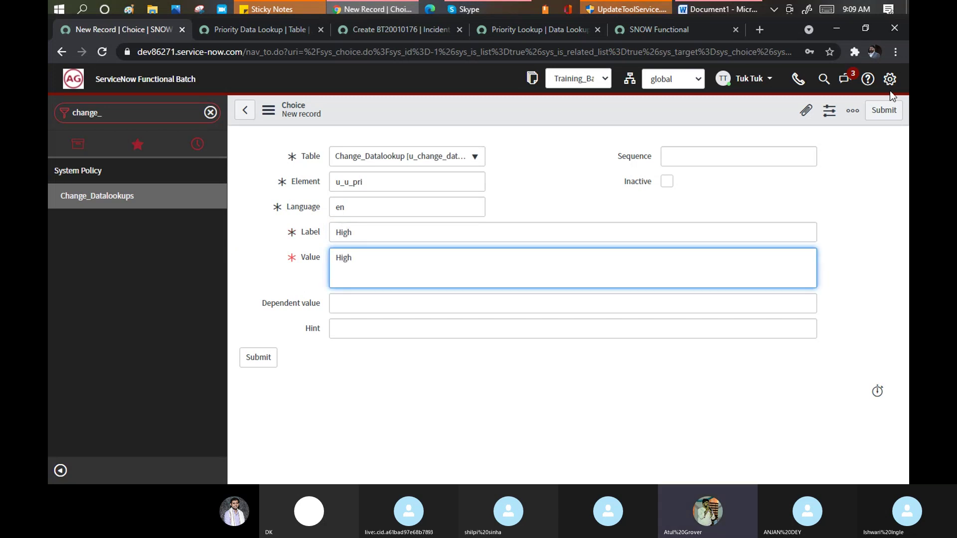
left_click(880, 117)
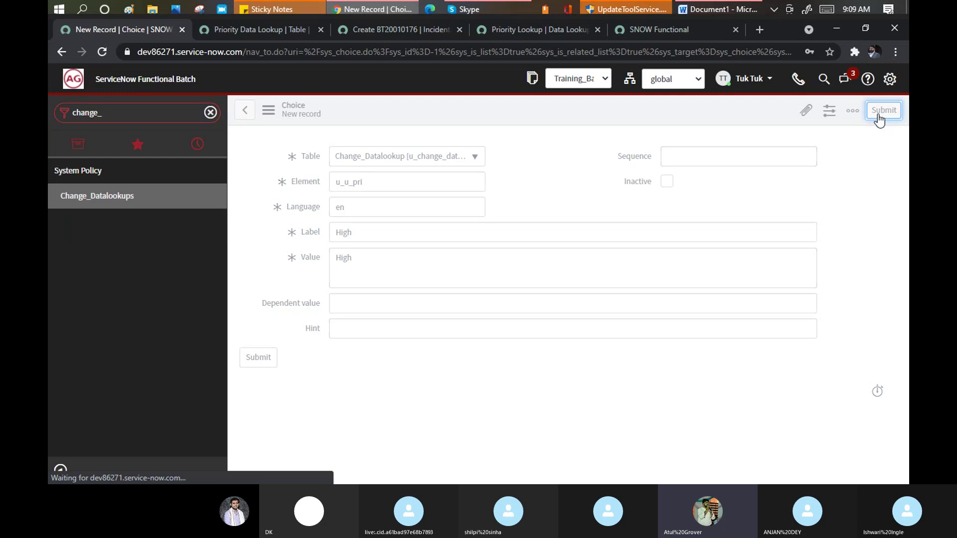
Step: Switch to Word and clear the lookup table column between Urgency and Priority, then highlight the header row
left_click(707, 10)
left_click_drag(490, 313, 530, 397)
key("Delete")
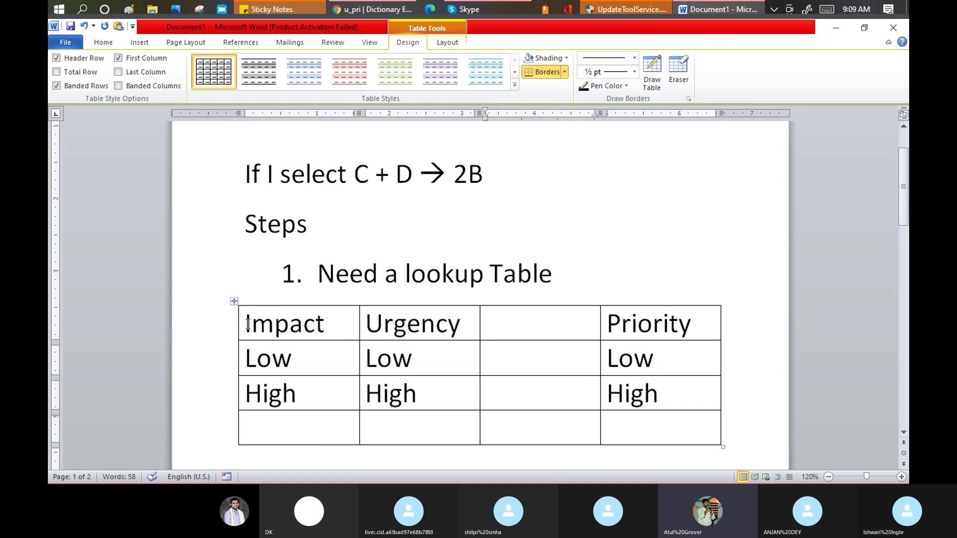
left_click_drag(248, 324, 639, 326)
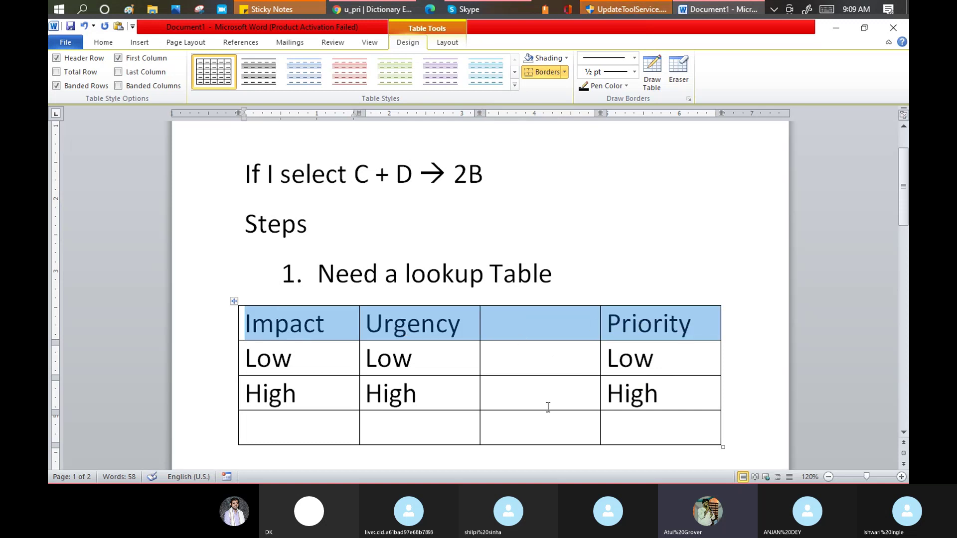
Step: Return to Chrome and submit a new Change_Datalookups record with B_impact, u_Urgency and u_pri all set to Low
key("alt+Tab")
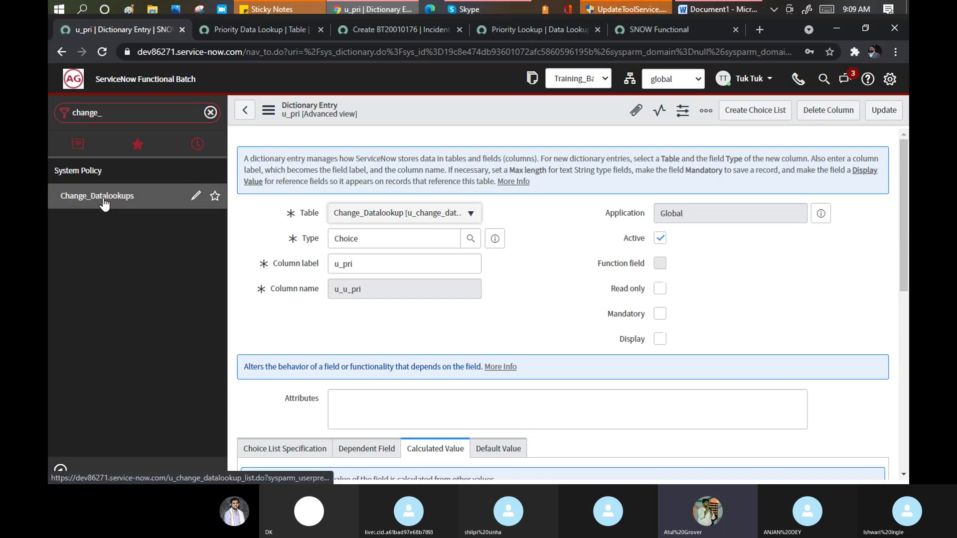
left_click(103, 199)
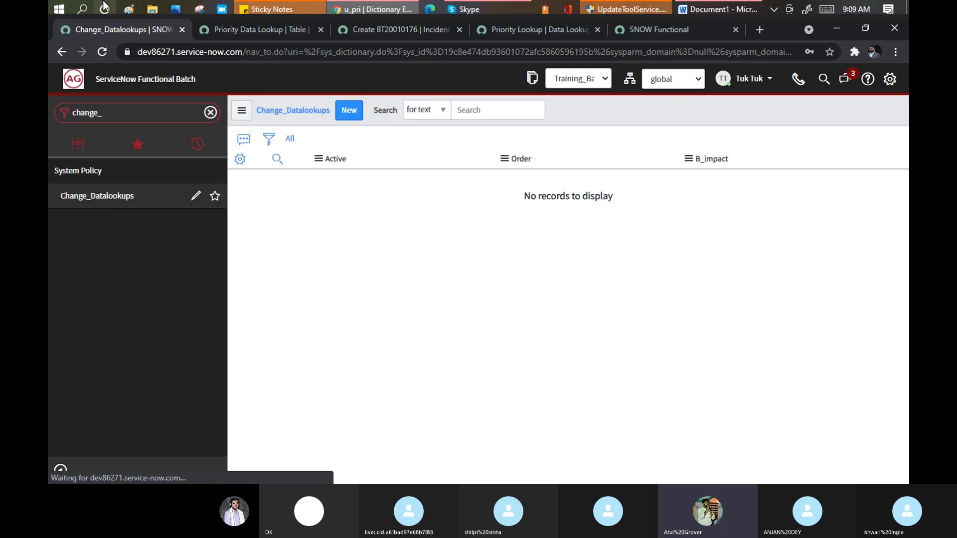
left_click(347, 111)
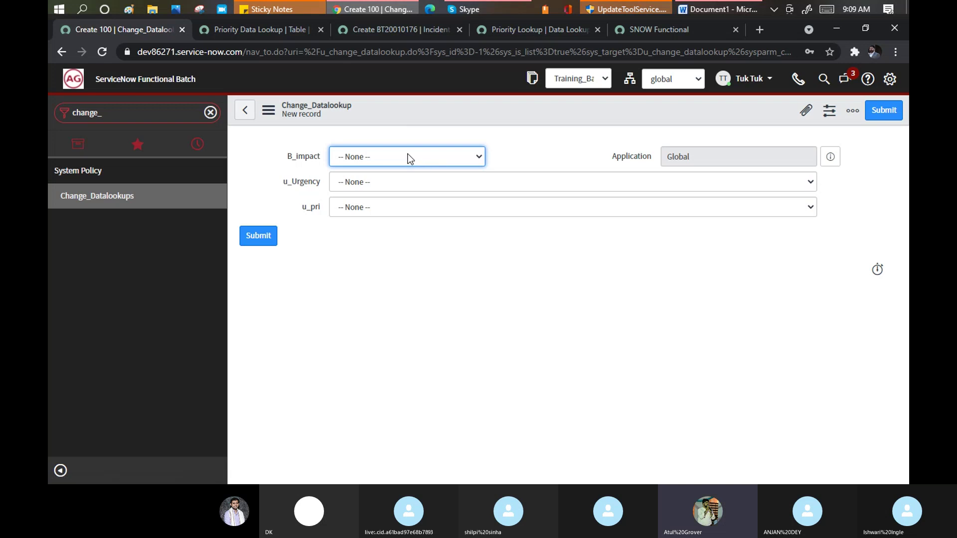
left_click(409, 159)
left_click(373, 193)
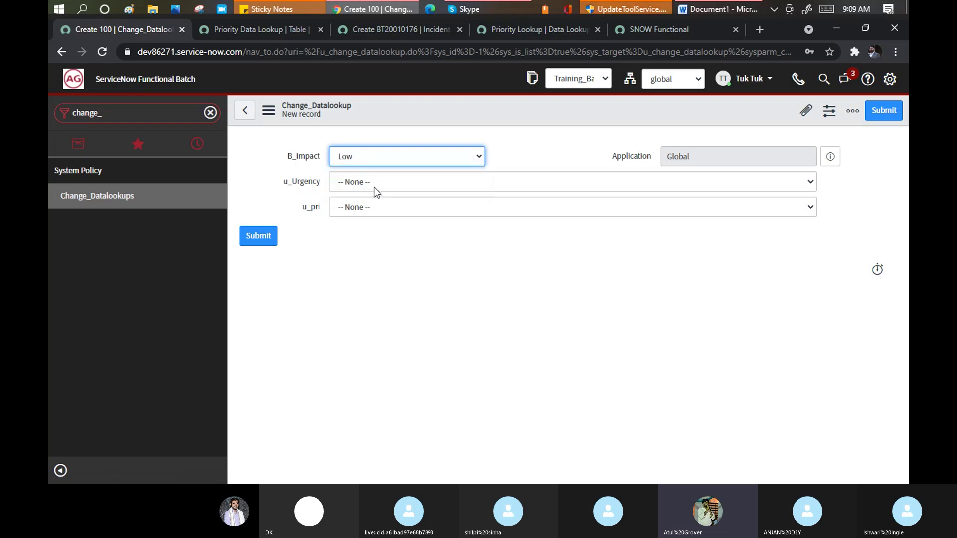
left_click(375, 188)
left_click(355, 220)
left_click(355, 208)
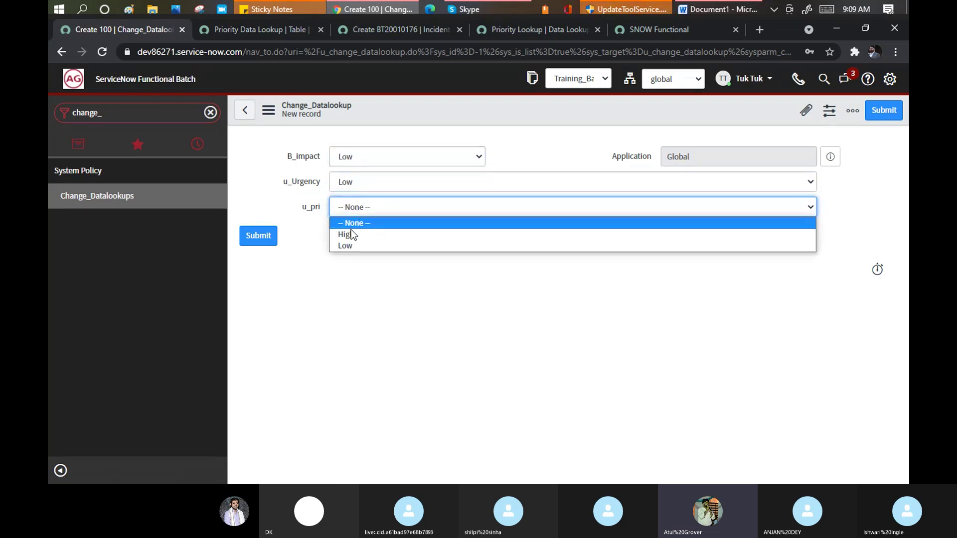
left_click(349, 244)
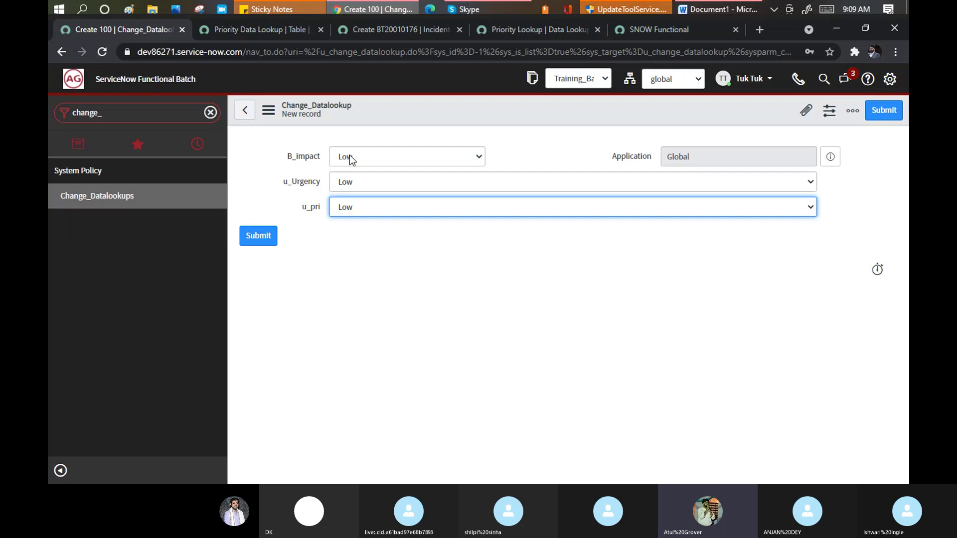
left_click(878, 116)
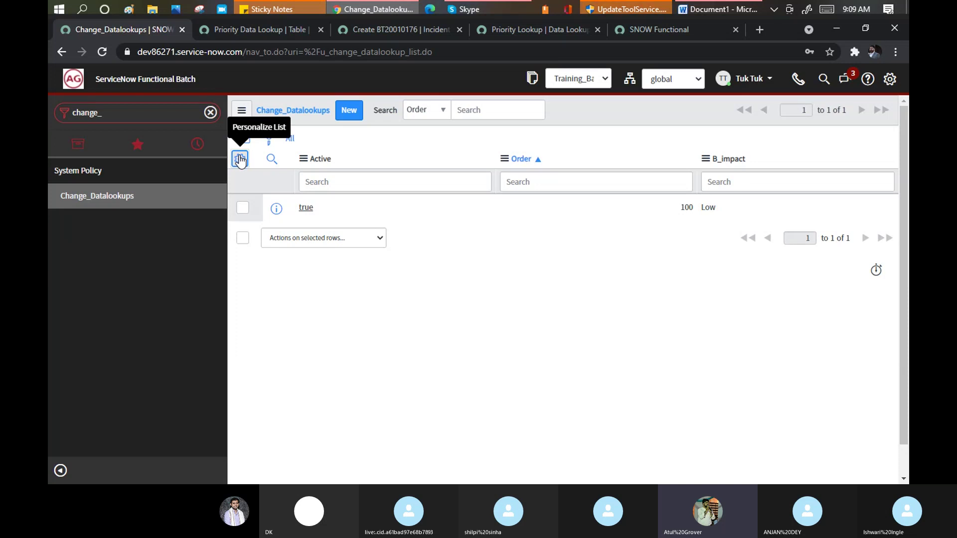
Step: Personalize the Change_Datalookups list columns by adding u_Urgency and u_pri and removing Order and Active
left_click(238, 160)
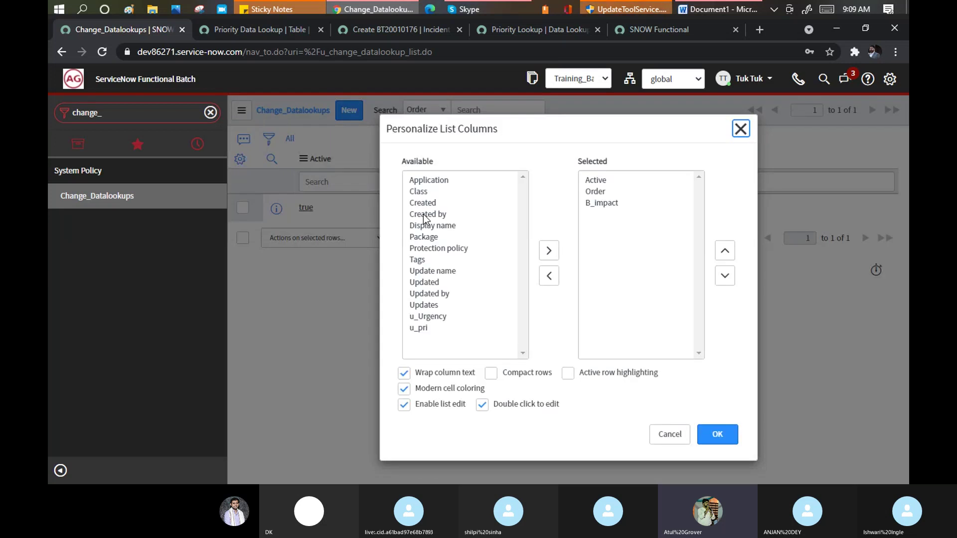
left_click_drag(422, 317, 423, 328)
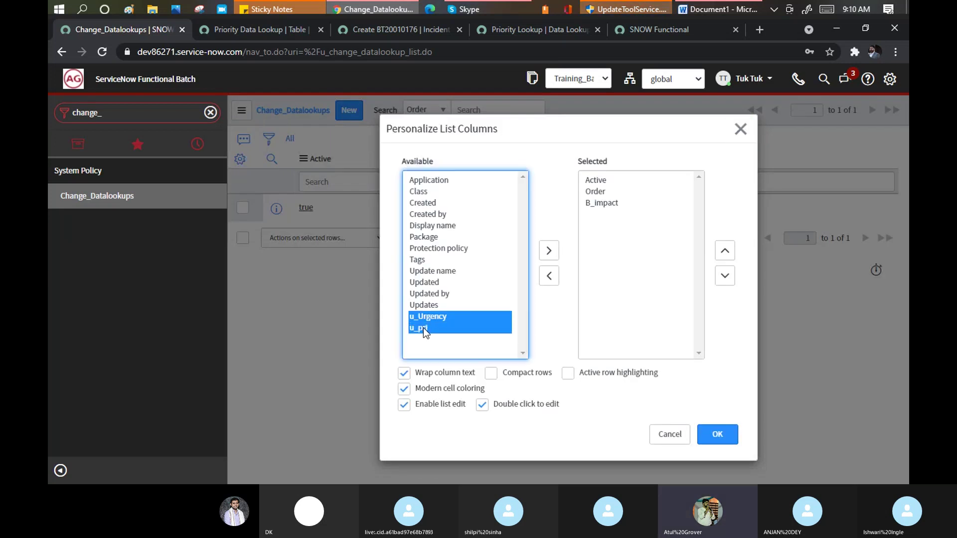
left_click(548, 250)
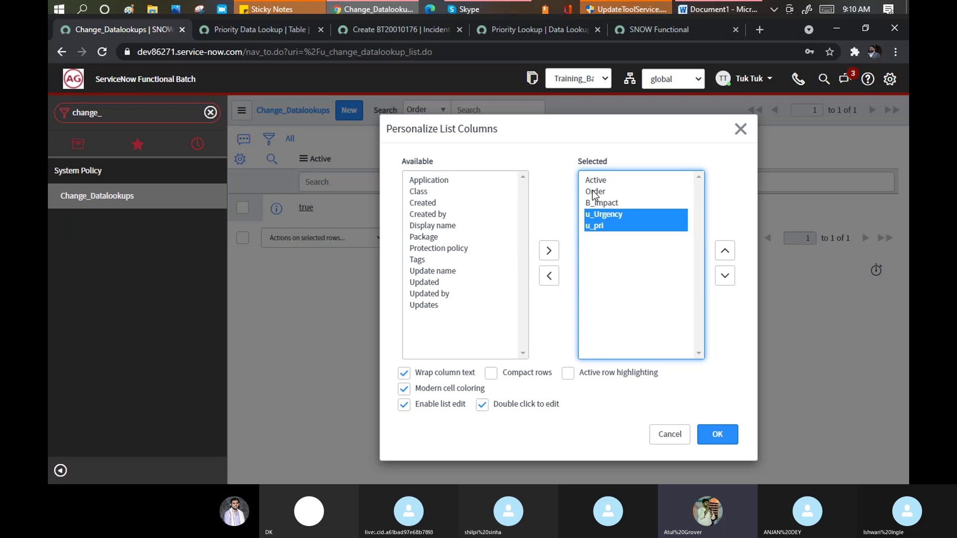
double_click(593, 194)
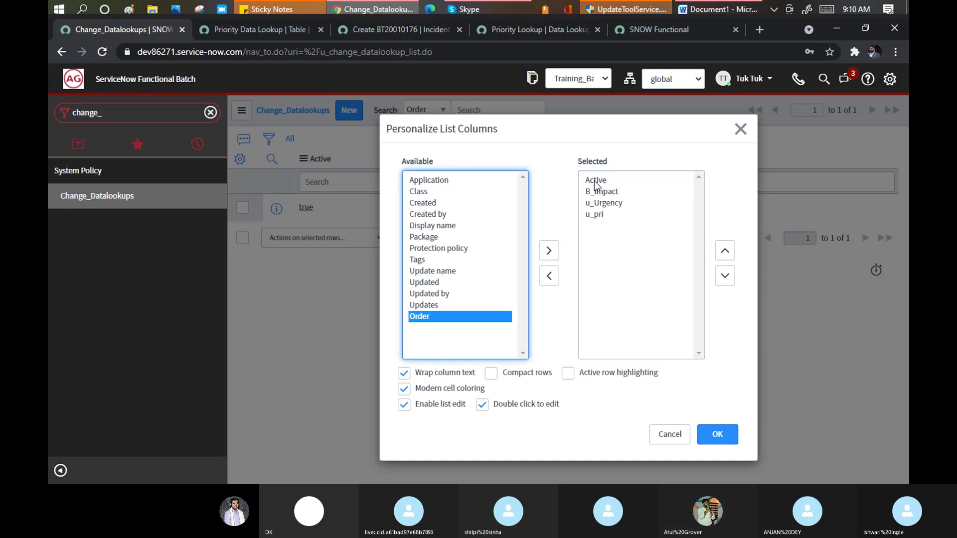
left_click(596, 180)
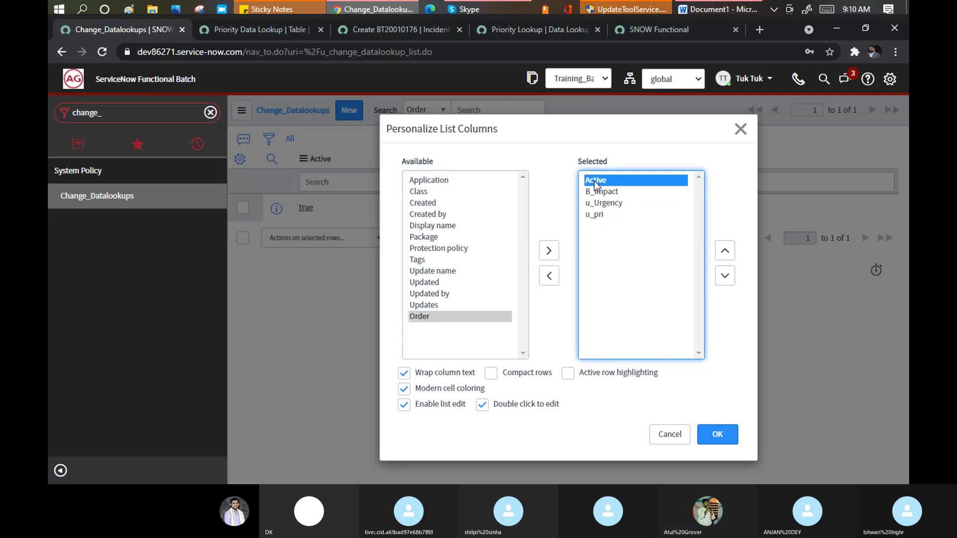
double_click(594, 180)
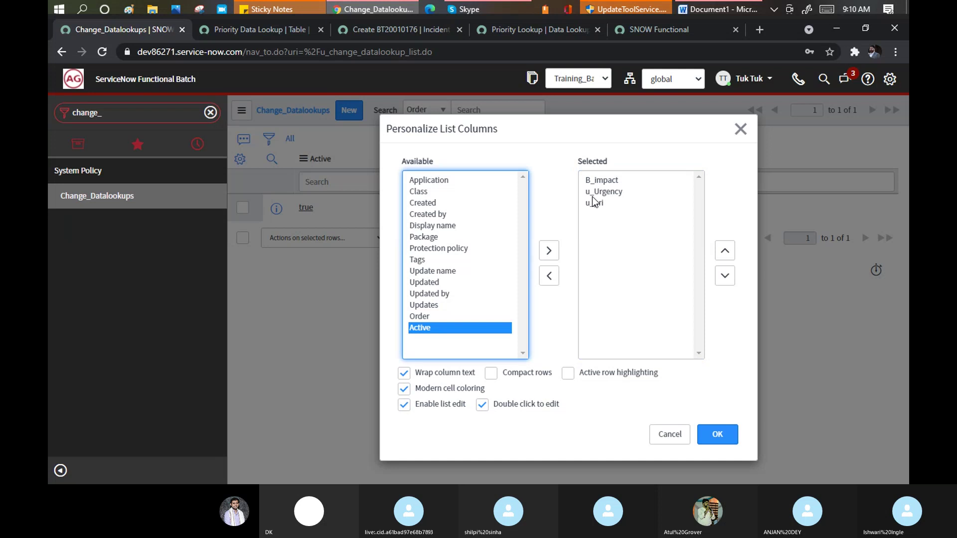
left_click(718, 435)
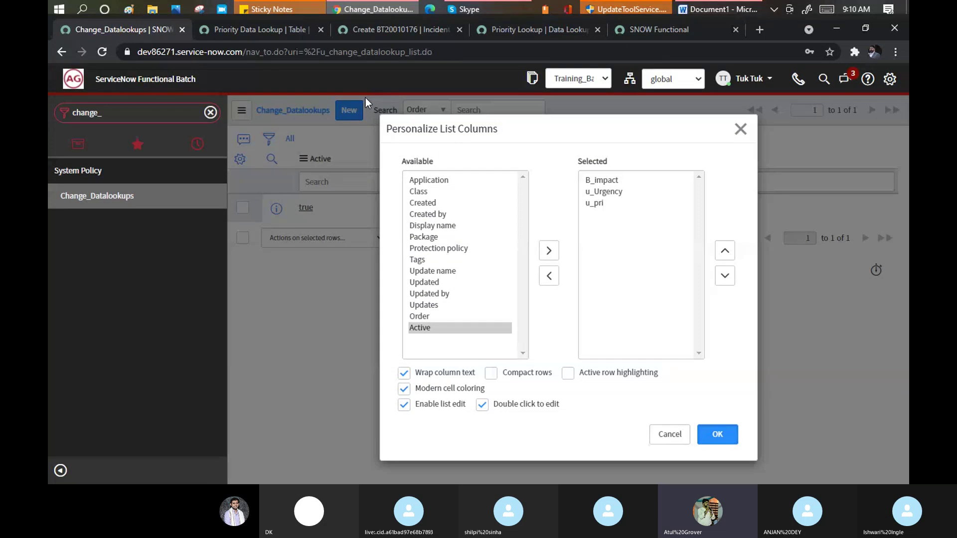
key("Return")
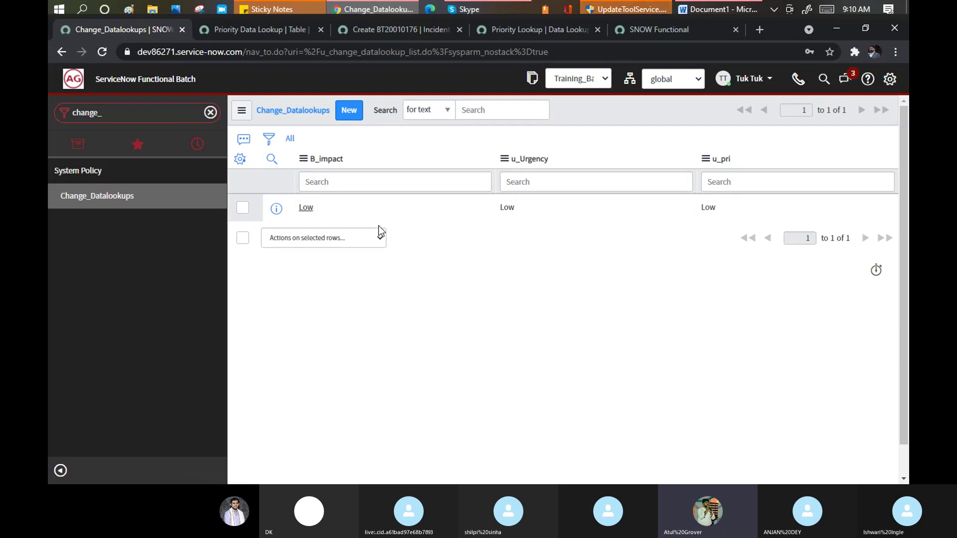
Step: Create and submit a new Change_Datalookups record with B_impact, u_Urgency and u_pri all set to High
left_click(349, 113)
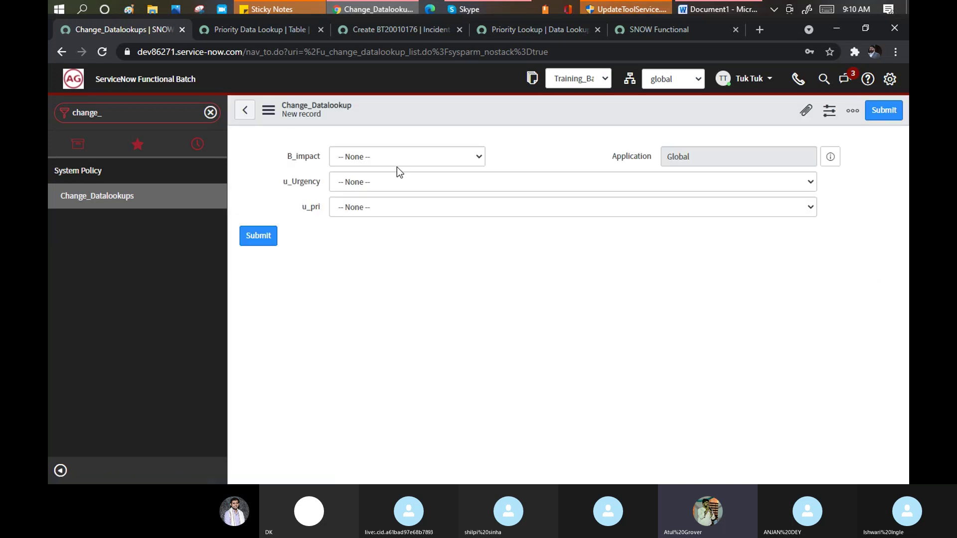
left_click(371, 161)
left_click(363, 191)
left_click(361, 189)
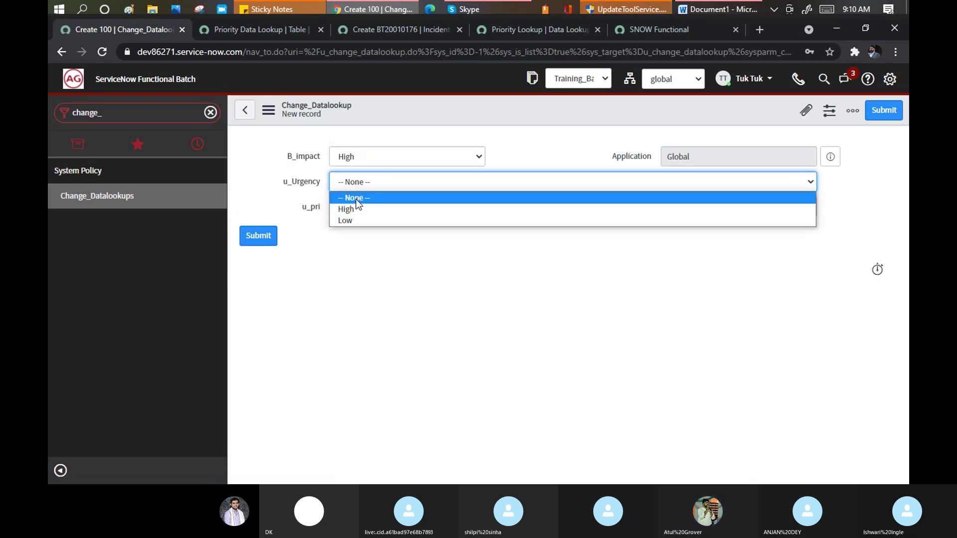
left_click(354, 208)
left_click(353, 210)
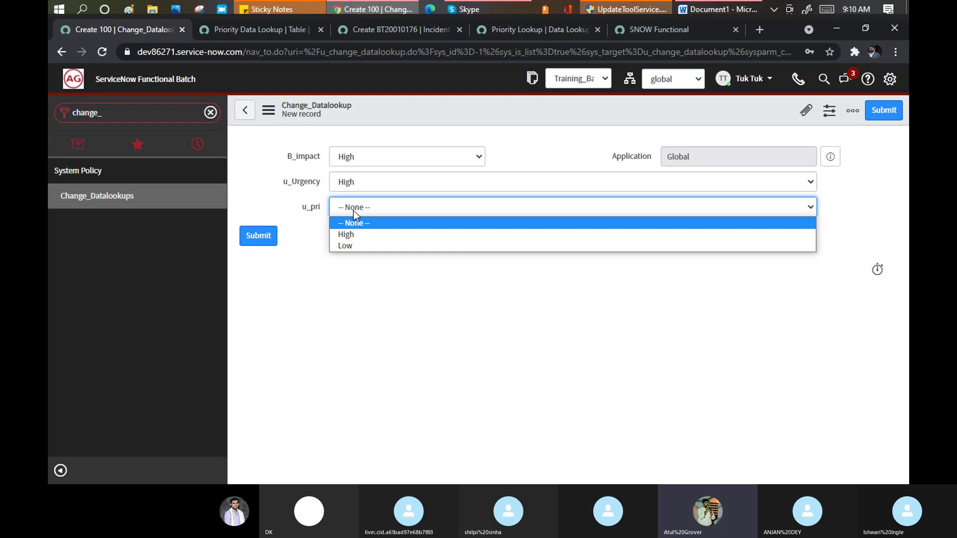
left_click(346, 235)
left_click(260, 239)
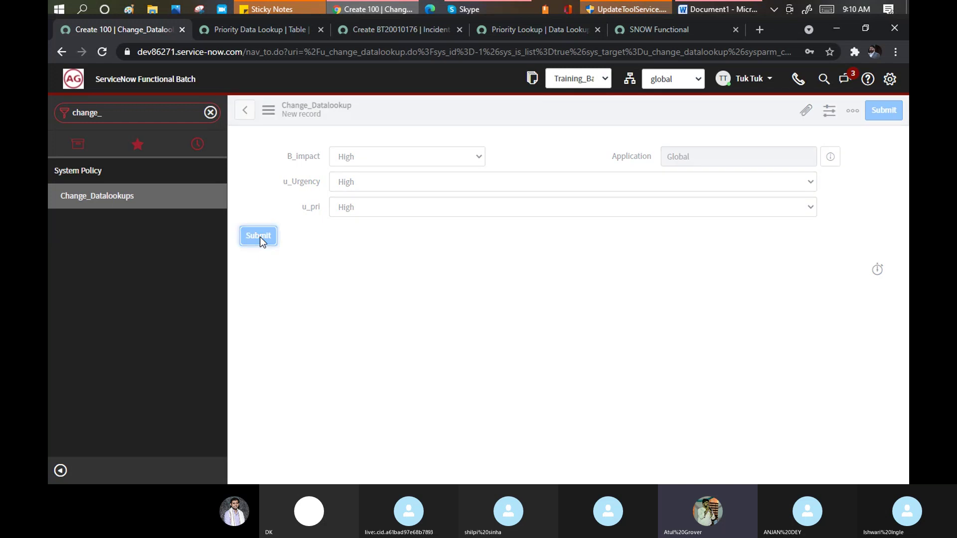
Step: Switch to Word and read the Look Up Definition step in the notes below the lookup tables
left_click(715, 7)
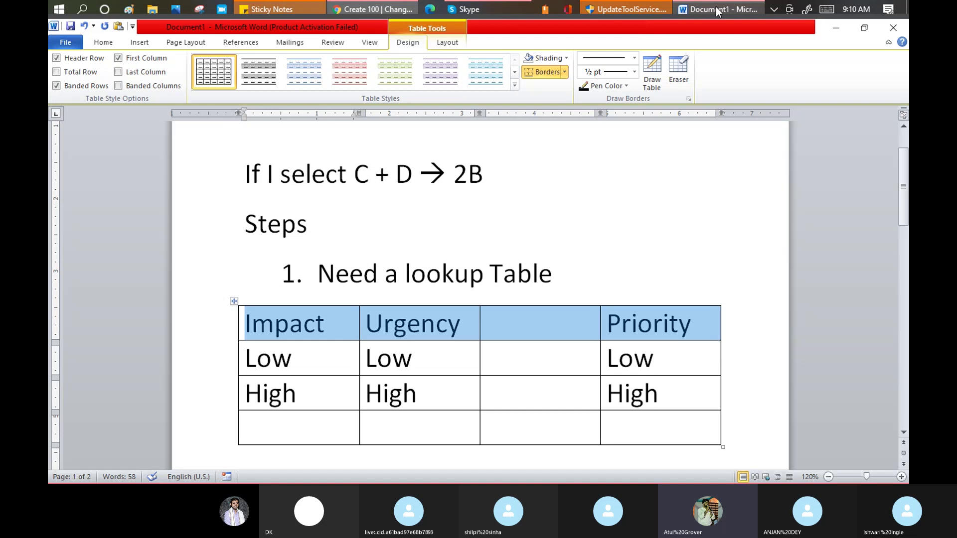
triple_click(453, 275)
scroll(342, 307, "down", 7)
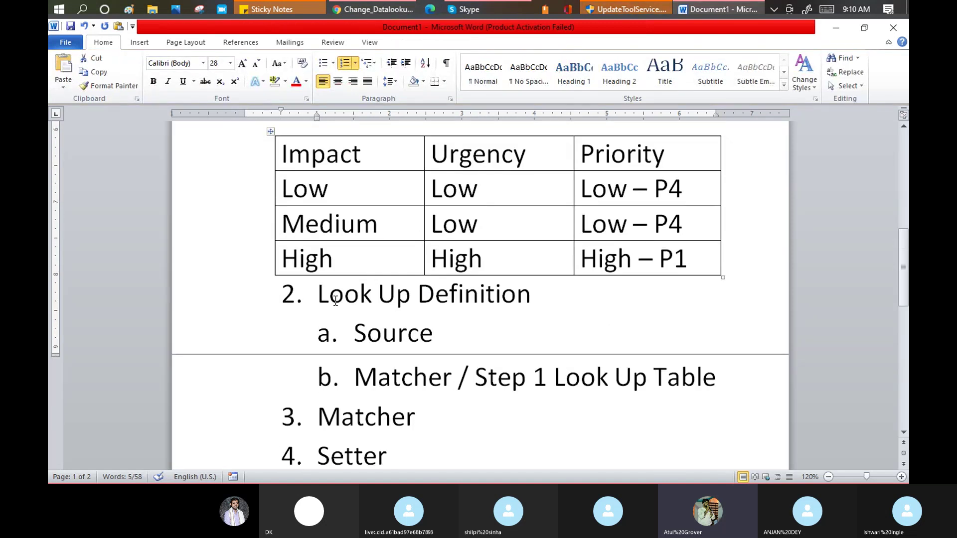
Step: Return to Chrome, find Data Lookup Definitions with the filter "data look", and start a new Data Lookup Rule
key("alt+Tab")
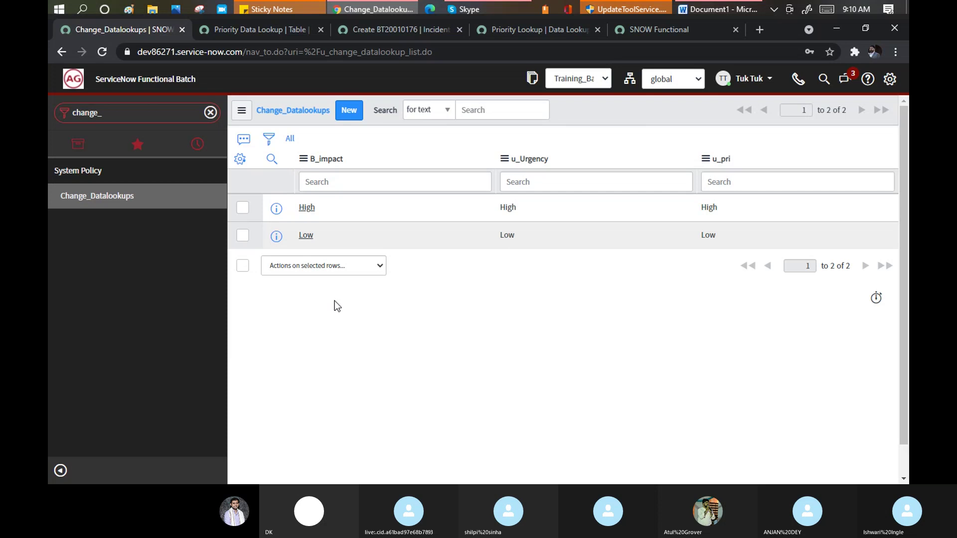
left_click(151, 114)
type("data look")
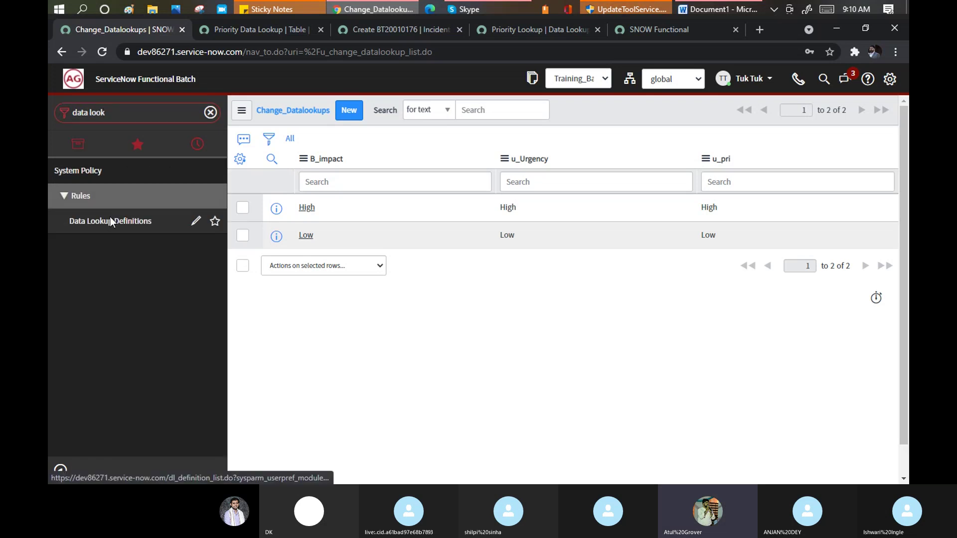
left_click(110, 220)
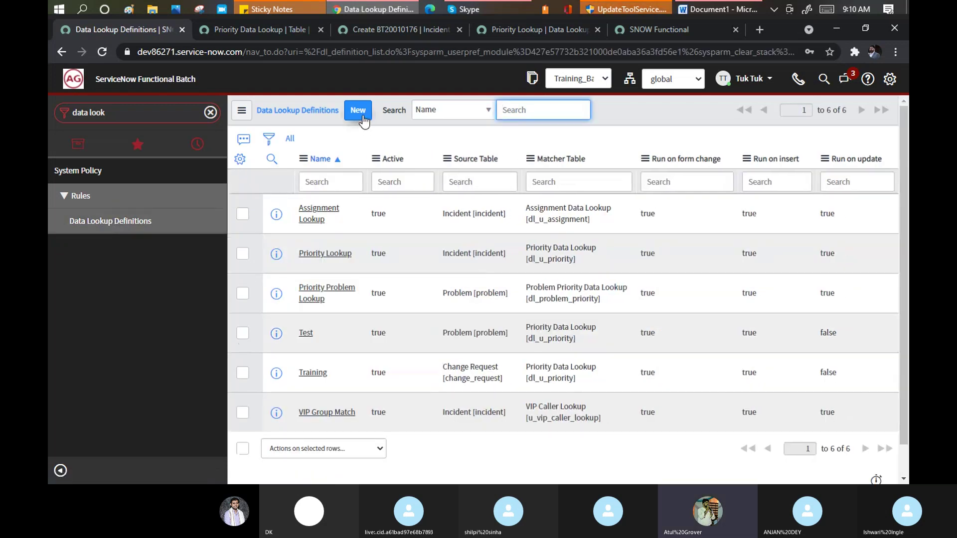
left_click(363, 120)
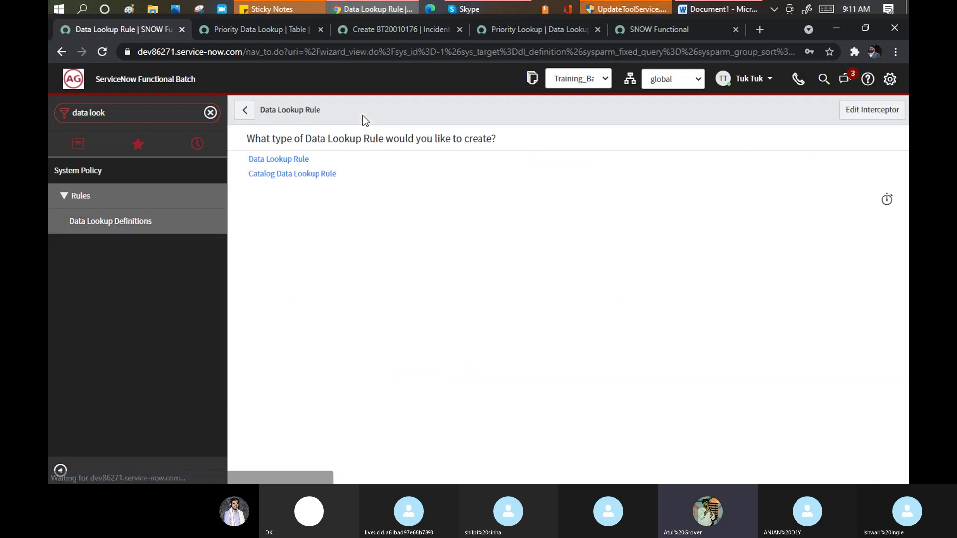
left_click(279, 160)
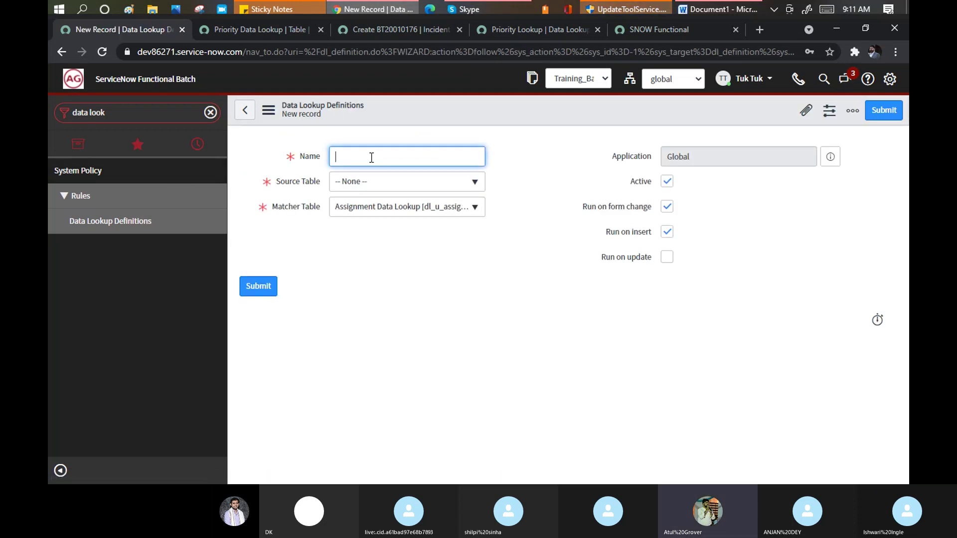
Step: Name the definition Batch2_change_lookup and set its source table to Change Request [change_request]
type("Batch2_change_lookup")
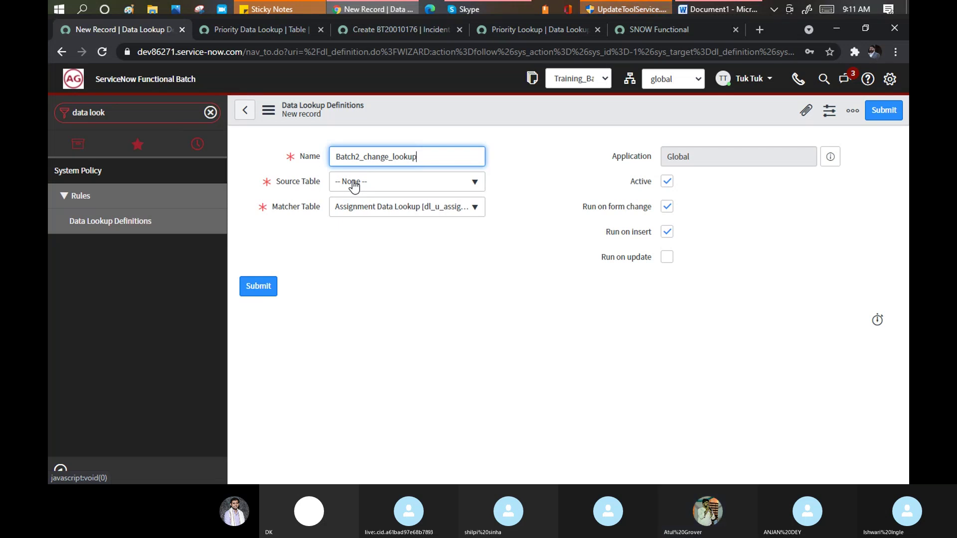
left_click(420, 185)
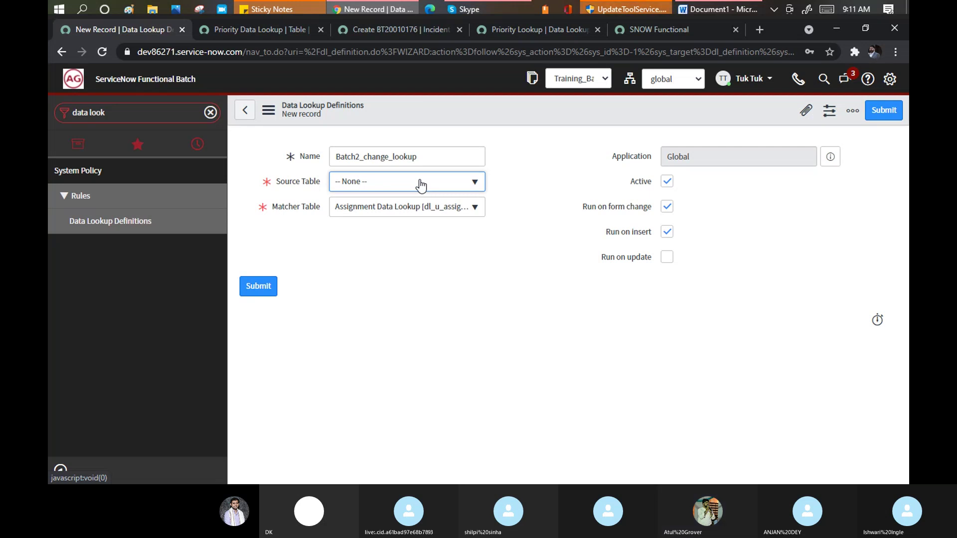
left_click(385, 188)
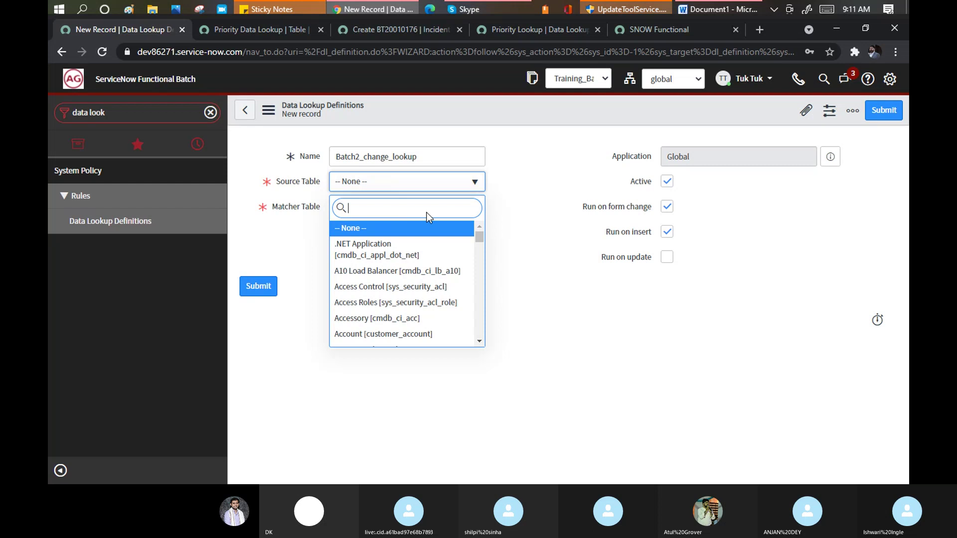
type("change_req")
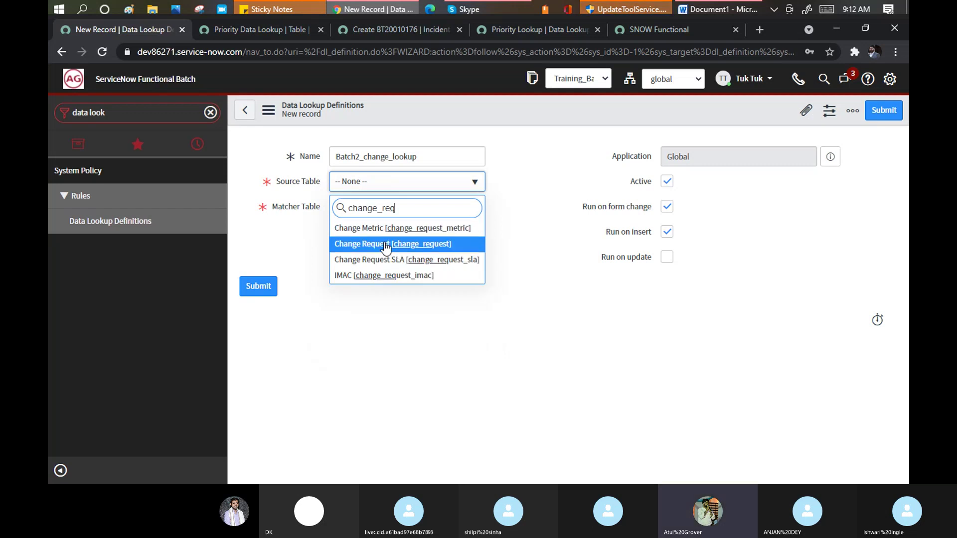
left_click(385, 244)
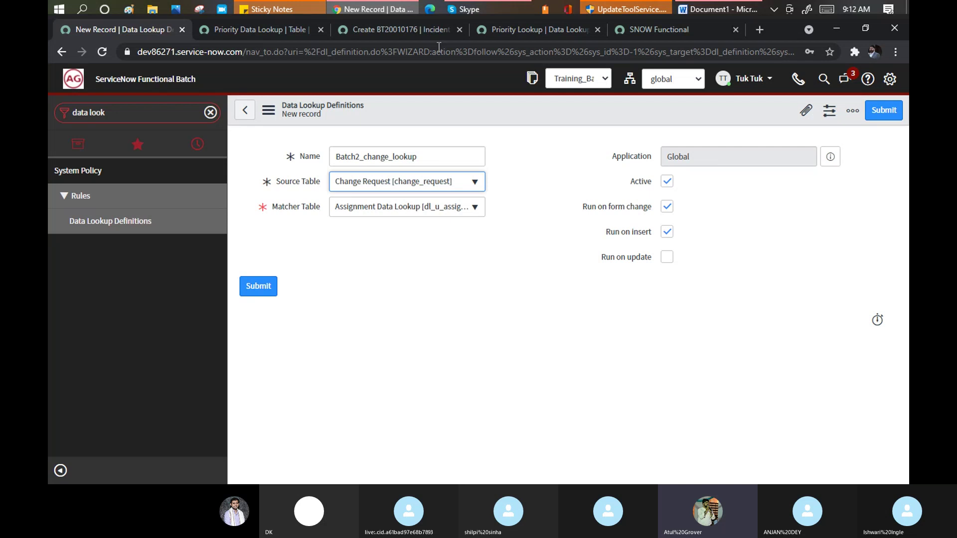
Step: Open change_request.do in the browser tab showing the page-not-found error and examine the form's Priority, Urgency and Impact fields
left_click(121, 108)
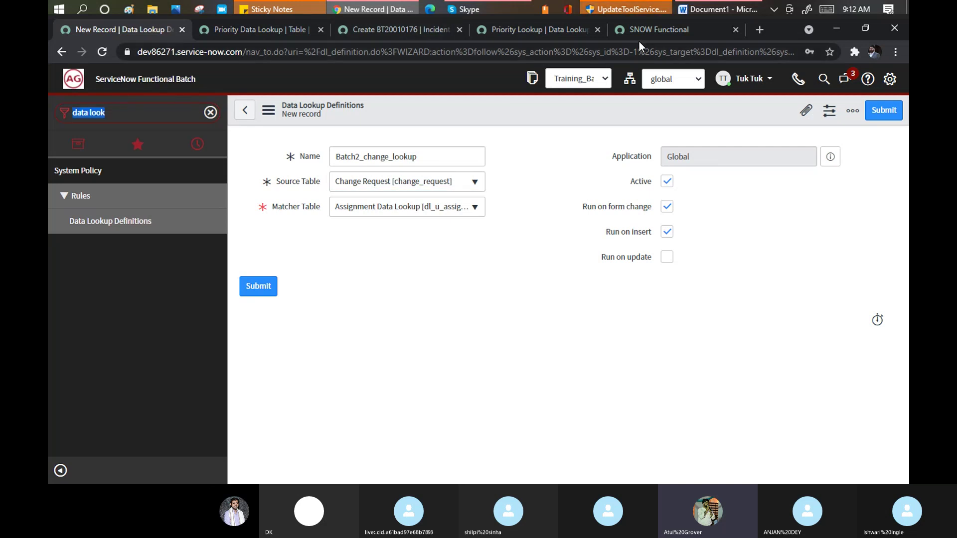
left_click(653, 29)
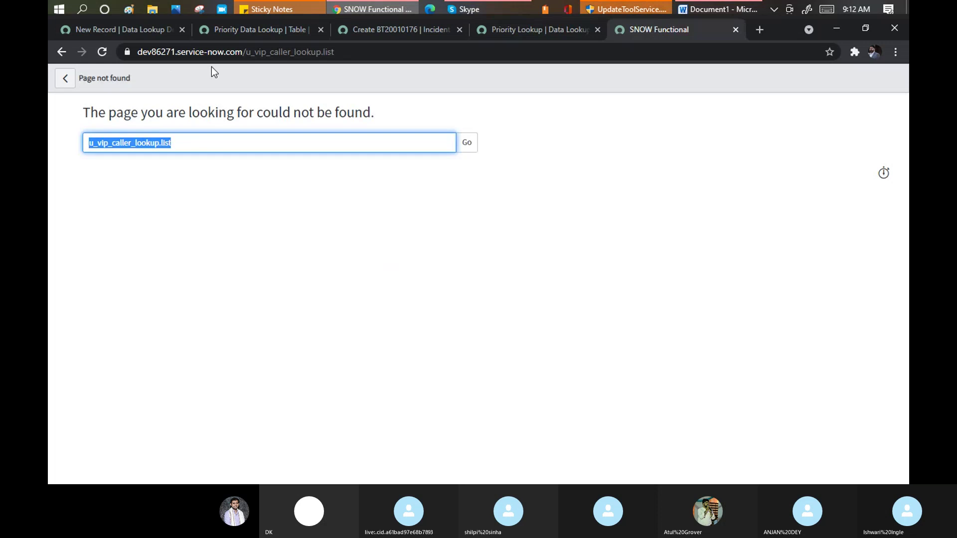
left_click_drag(248, 52, 398, 74)
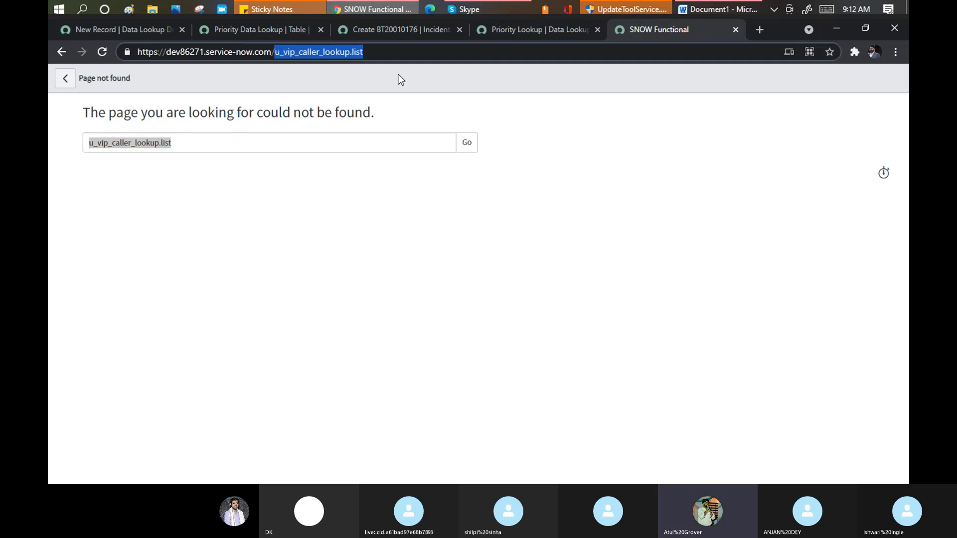
type("change_re")
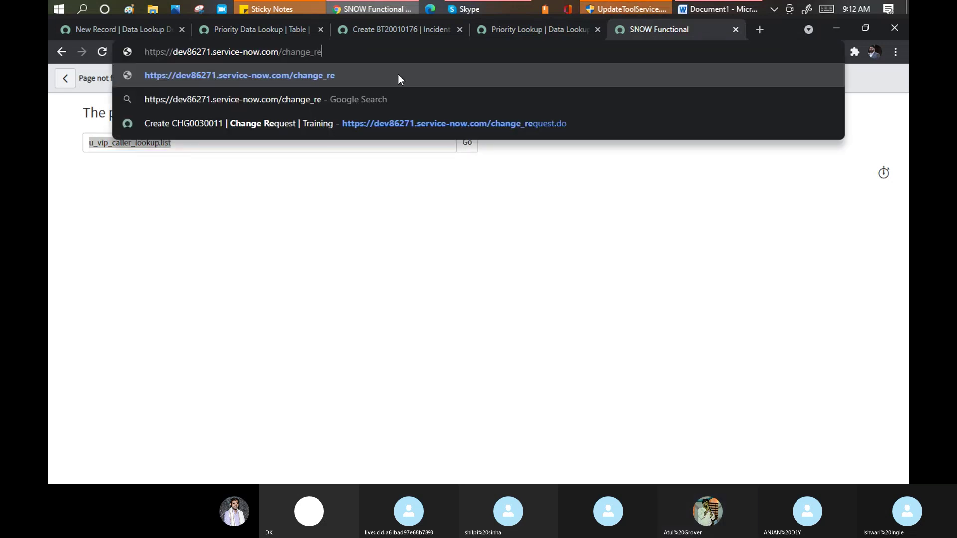
type("quest.do")
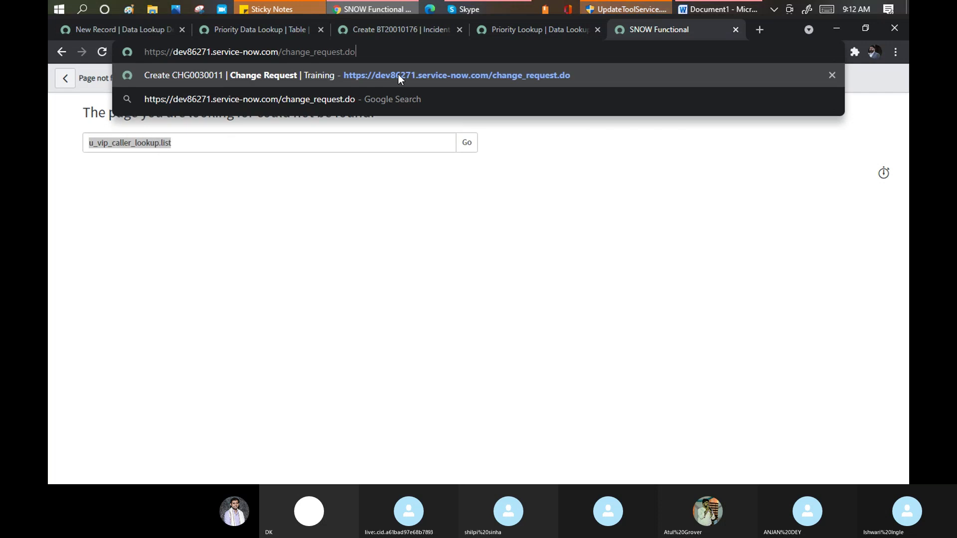
key("Return")
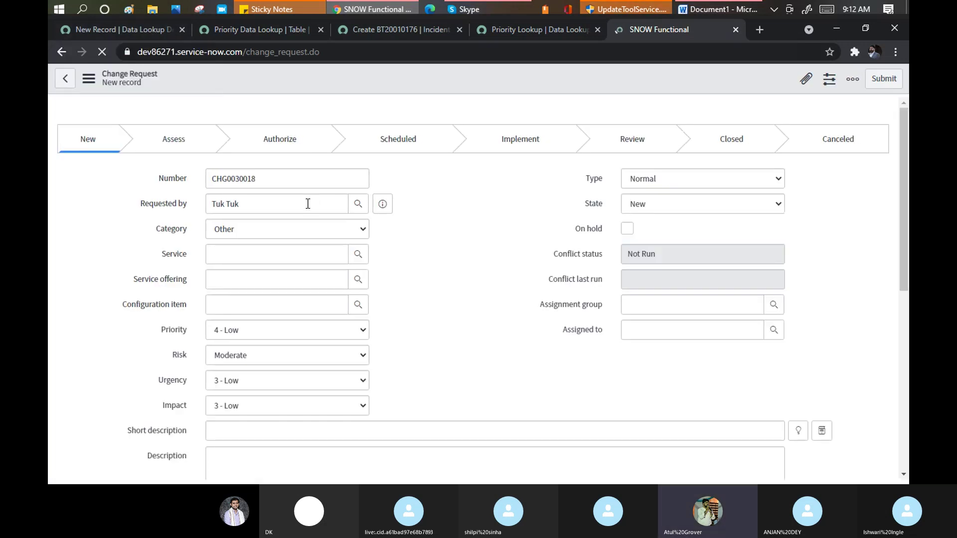
scroll(164, 268, "down", 2)
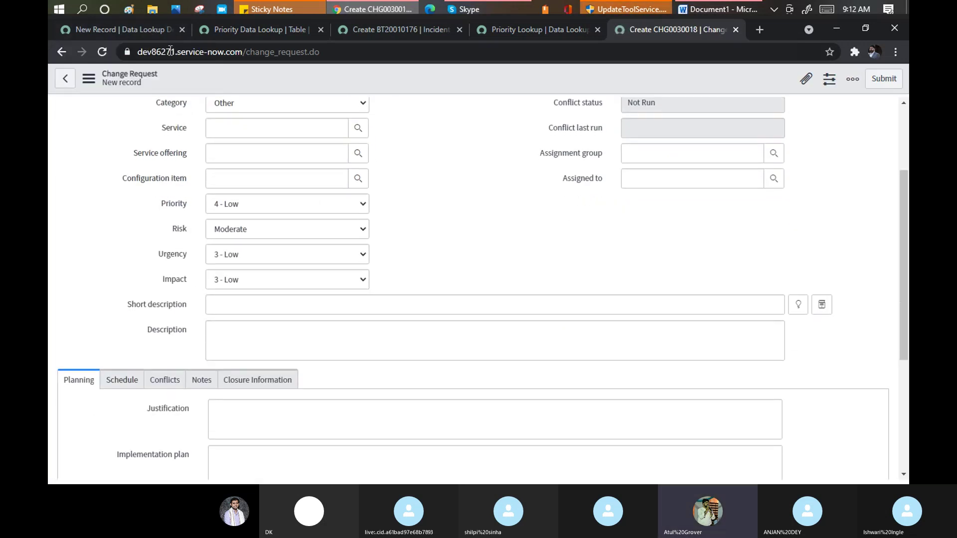
Step: Go back to the new lookup definition and set its matcher table to Change_Datalookup [u_change_datalookup]
left_click(119, 34)
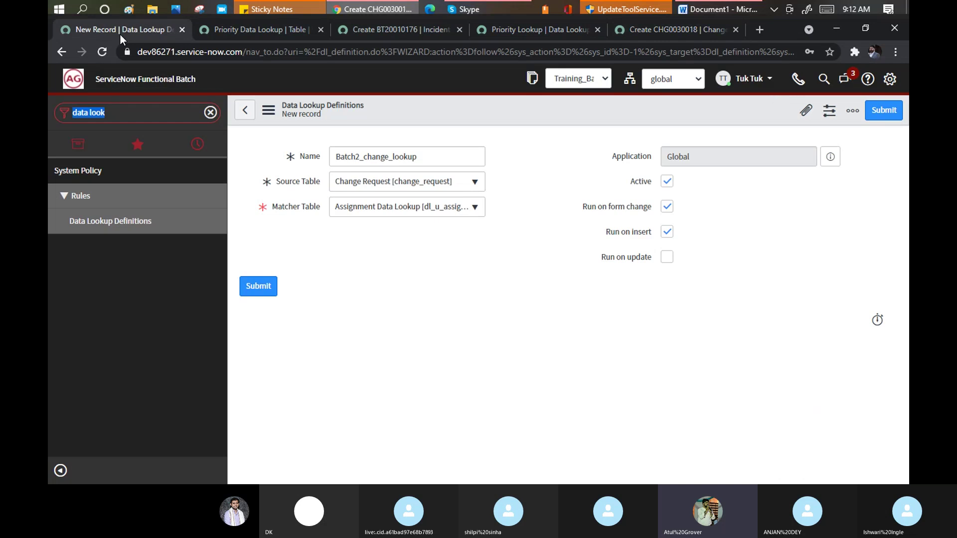
mouse_move(287, 175)
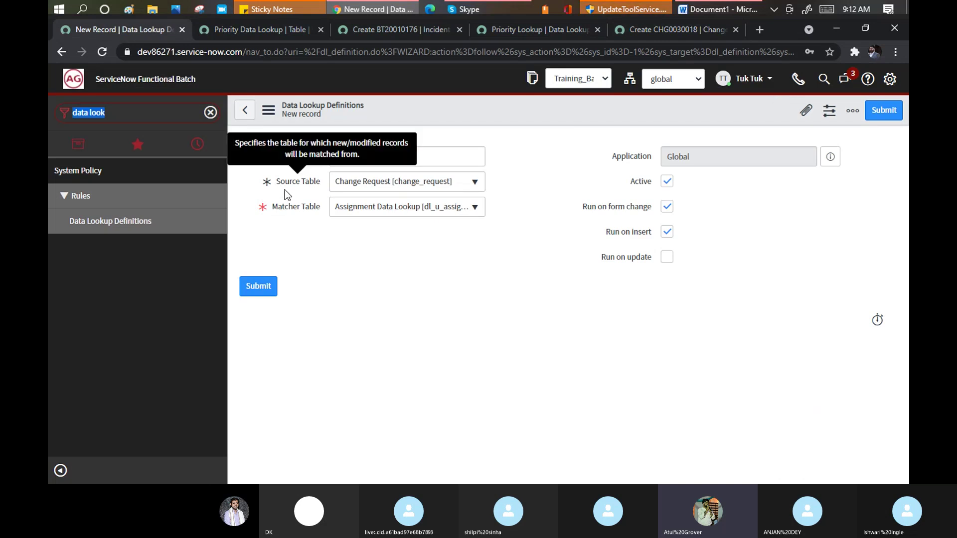
left_click(359, 207)
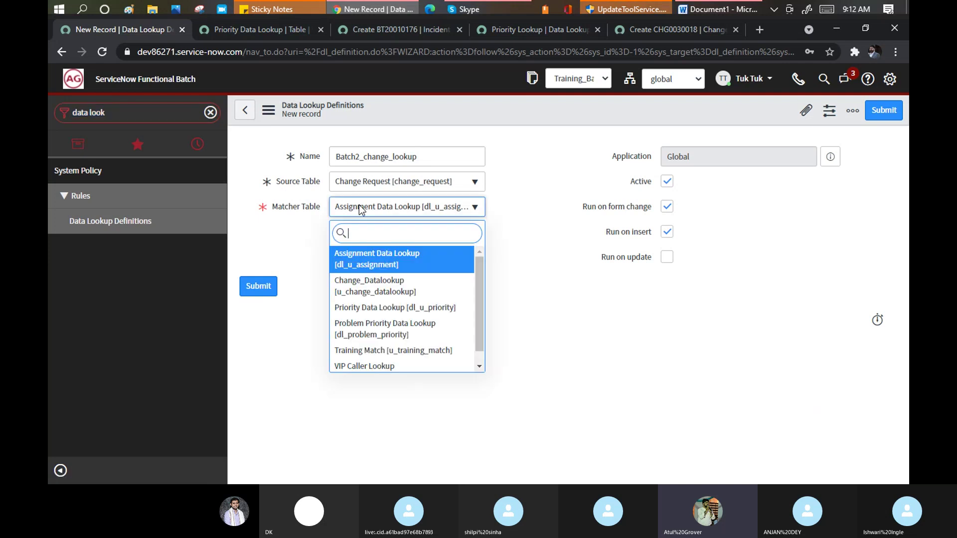
left_click(354, 290)
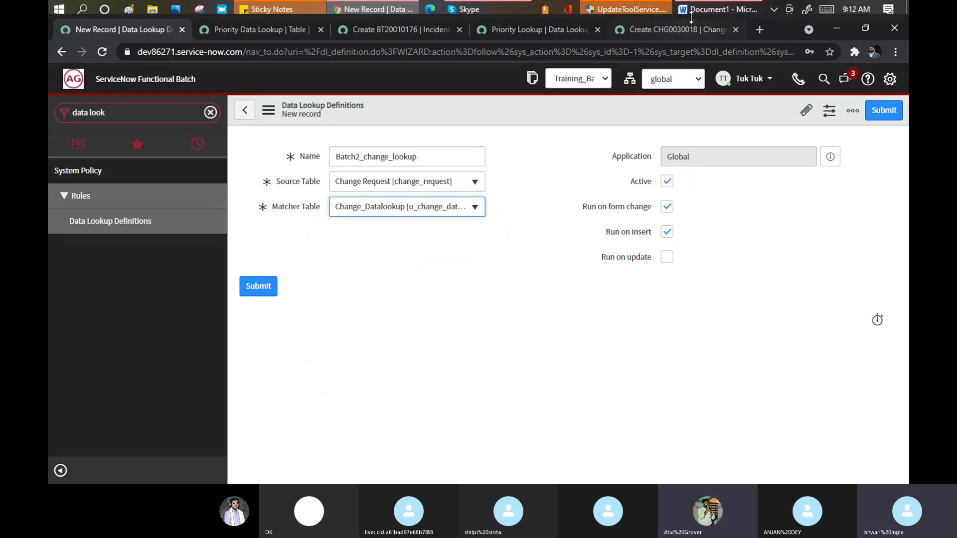
Step: Switch to Word and append "– Change" to the Source item under Look Up Definition
key("alt+Tab")
left_click_drag(354, 333, 410, 332)
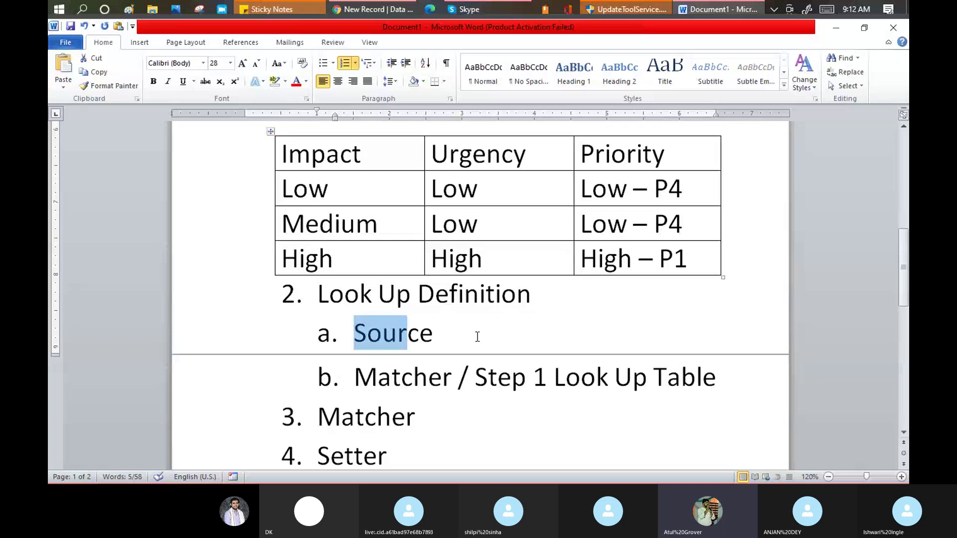
left_click(474, 333)
type("- Chnage")
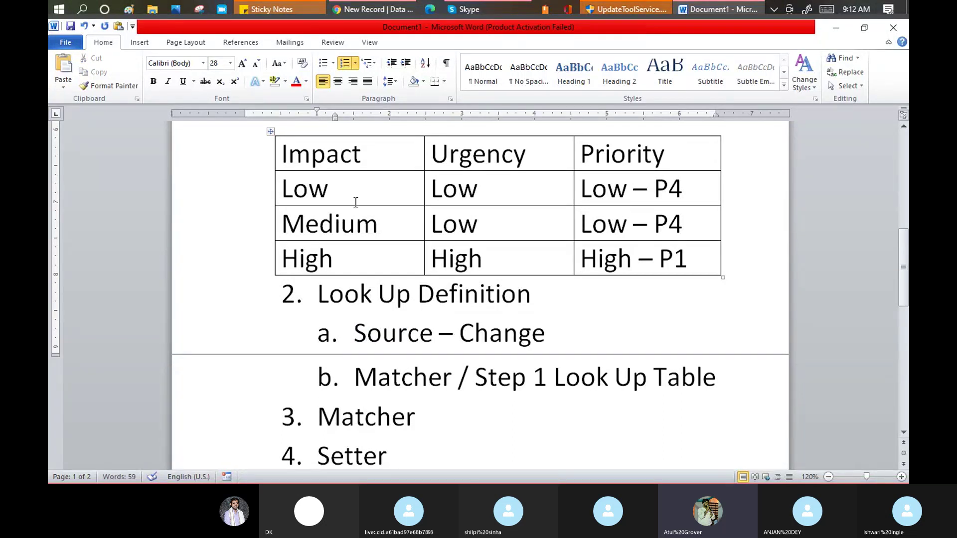
Step: Delete the three-column Impact, Urgency and Priority table above the Look Up Definition heading
scroll(379, 197, "up", 2)
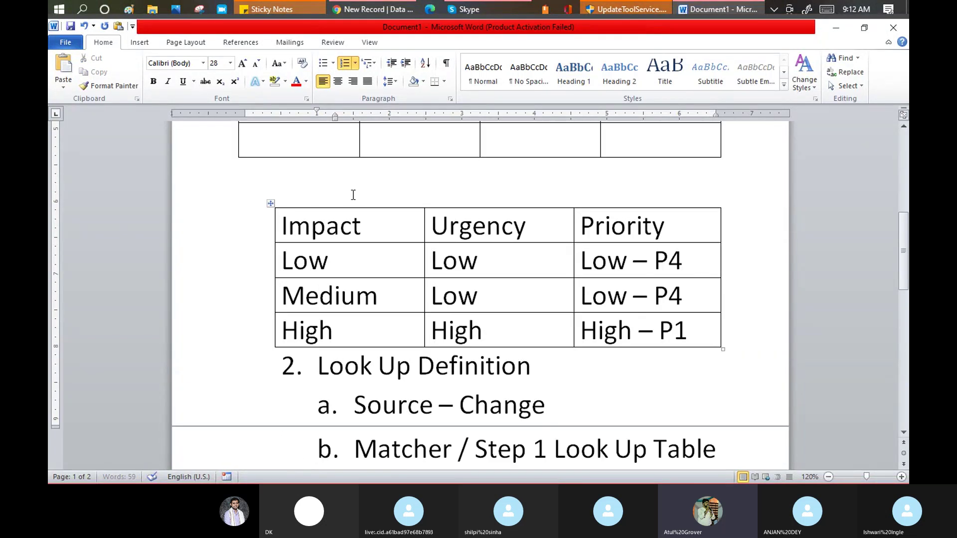
left_click(271, 206)
key("Delete")
key("Up")
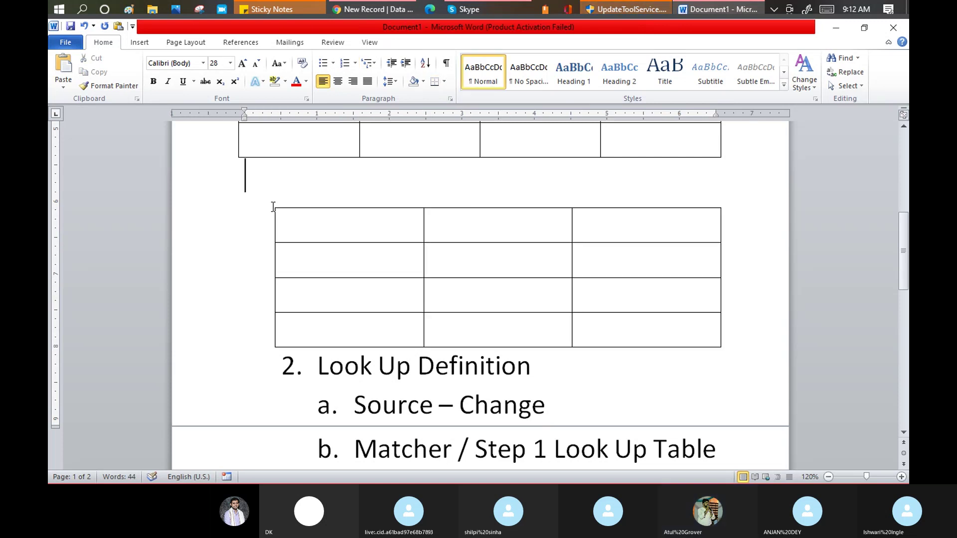
right_click(270, 204)
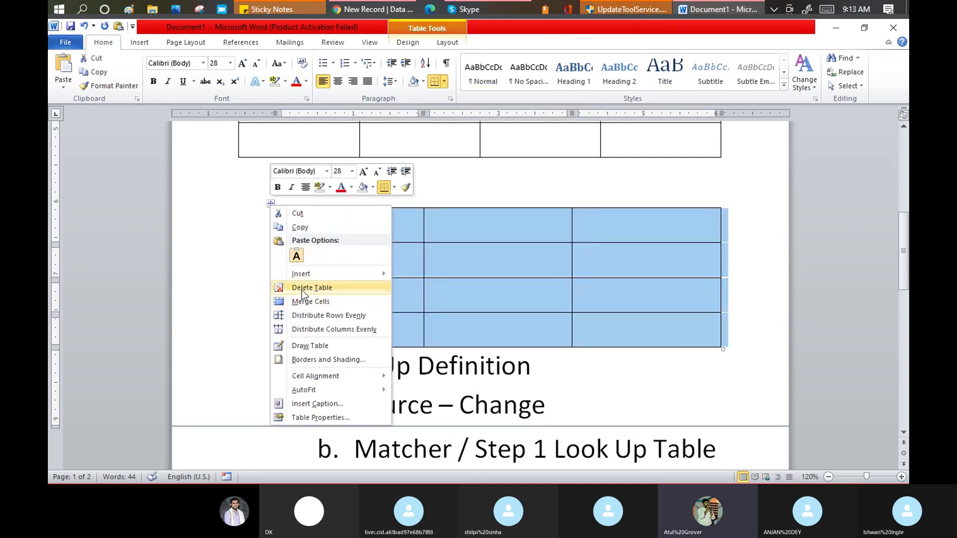
left_click(301, 289)
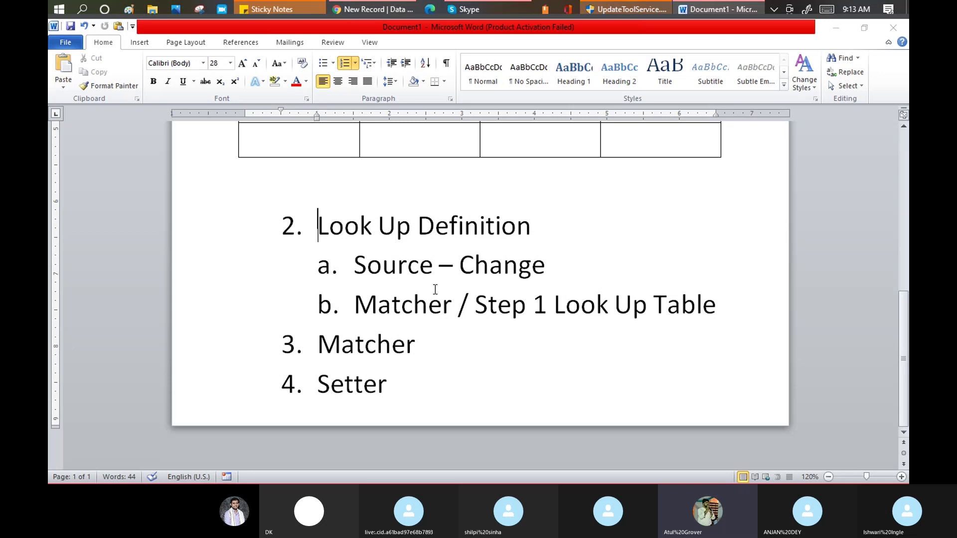
Step: Return to the Batch2_change_lookup definition in the browser, enable Run on update and save the record
key("alt+Tab")
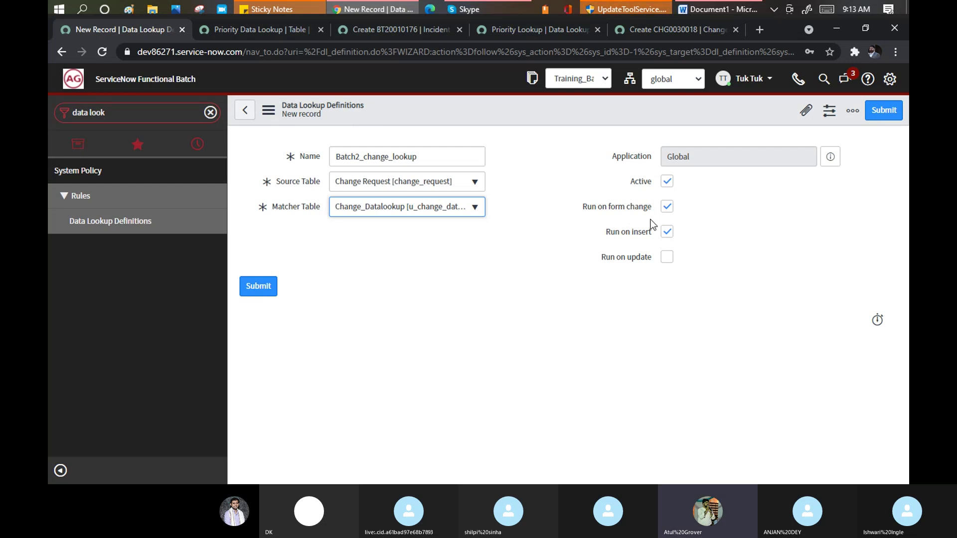
mouse_move(636, 241)
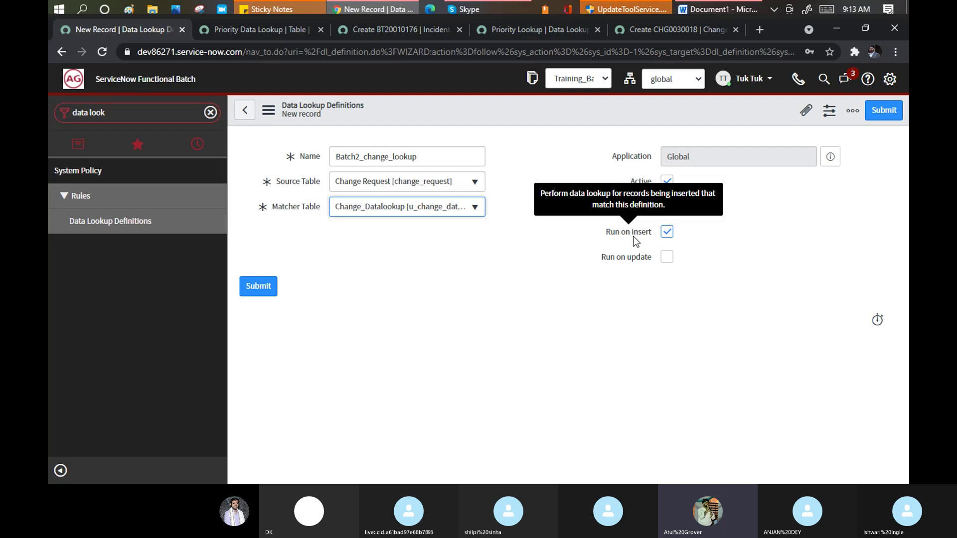
mouse_move(632, 262)
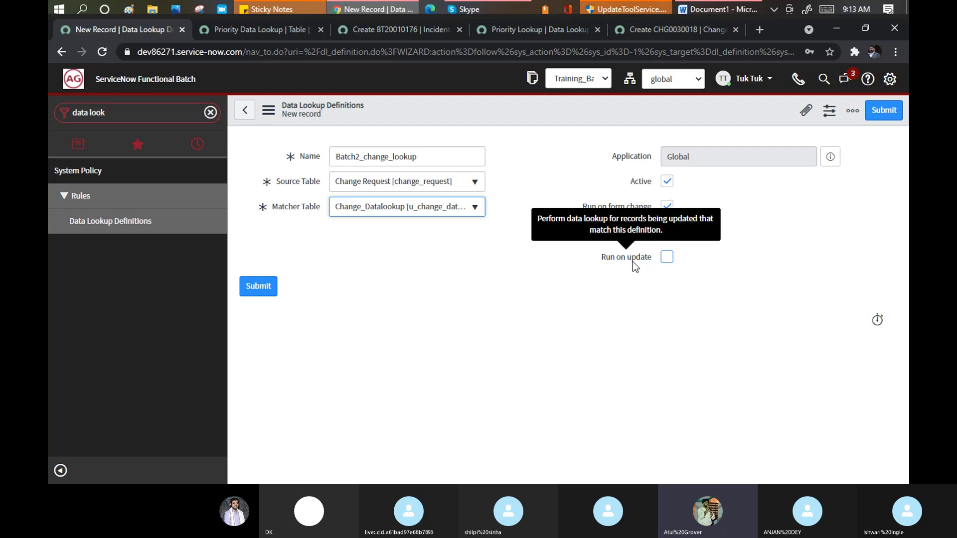
left_click(667, 257)
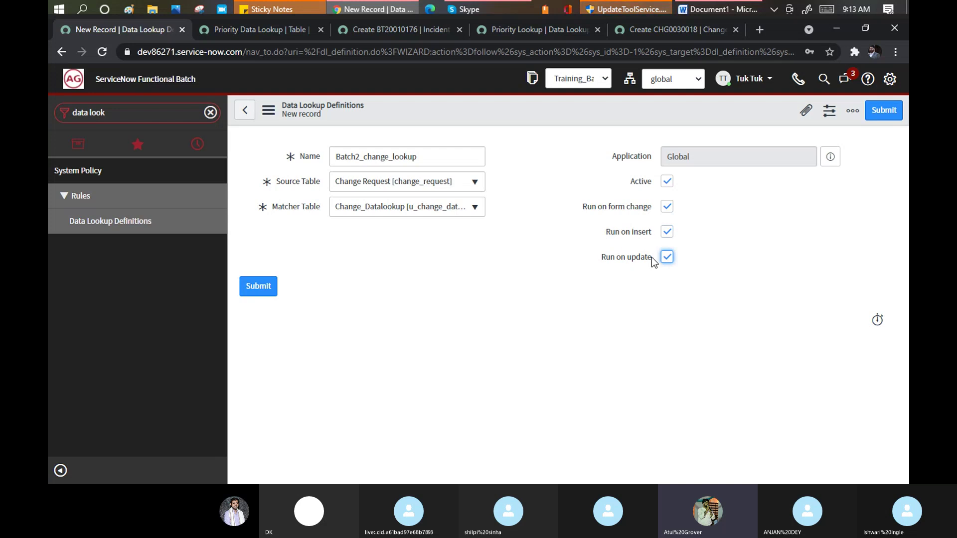
right_click(498, 107)
left_click(516, 115)
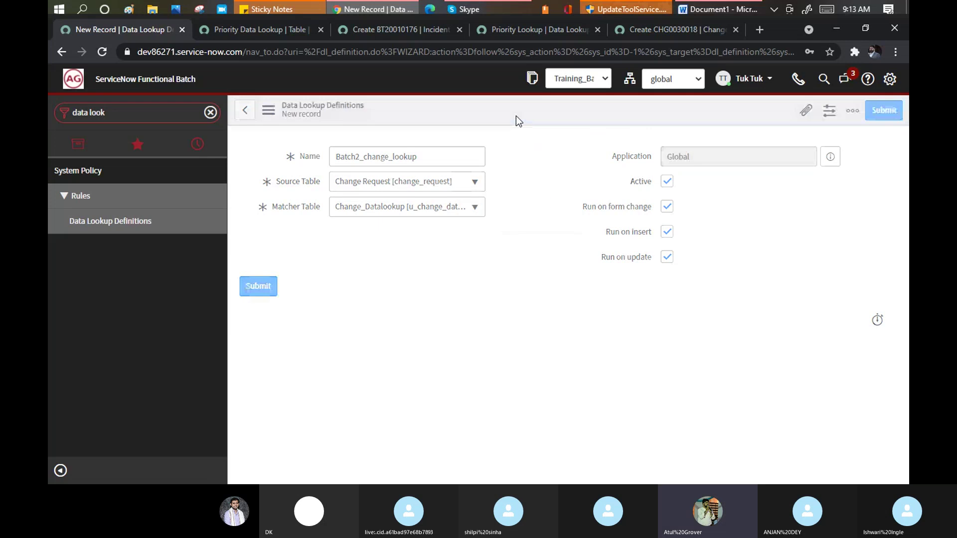
Step: Review the Source and Matcher items under Look Up Definition in the Word notes, highlighting both lines
left_click(704, 7)
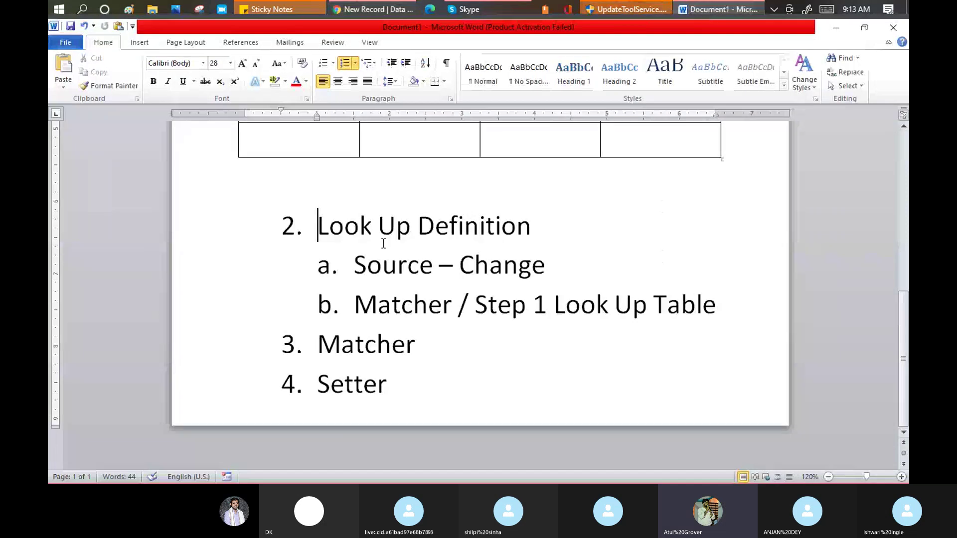
left_click_drag(354, 266, 699, 314)
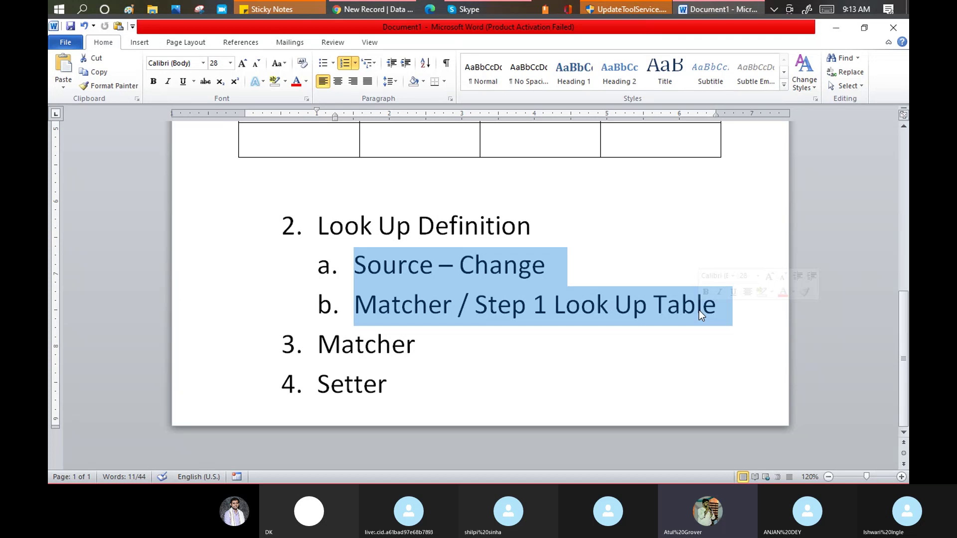
key("alt+Tab")
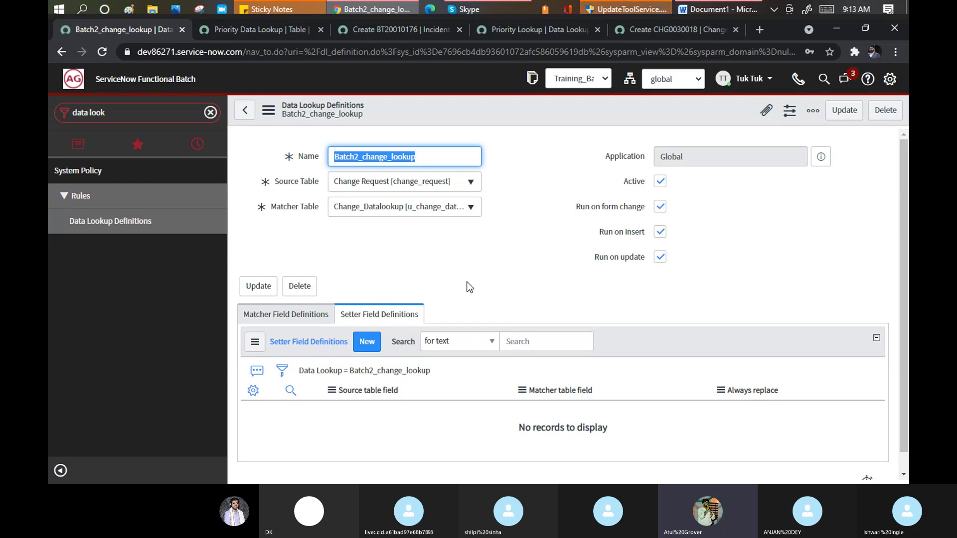
Step: Show the definition's Matcher Field Definitions and check the Urgency and Impact fields on the open change request form
left_click(282, 318)
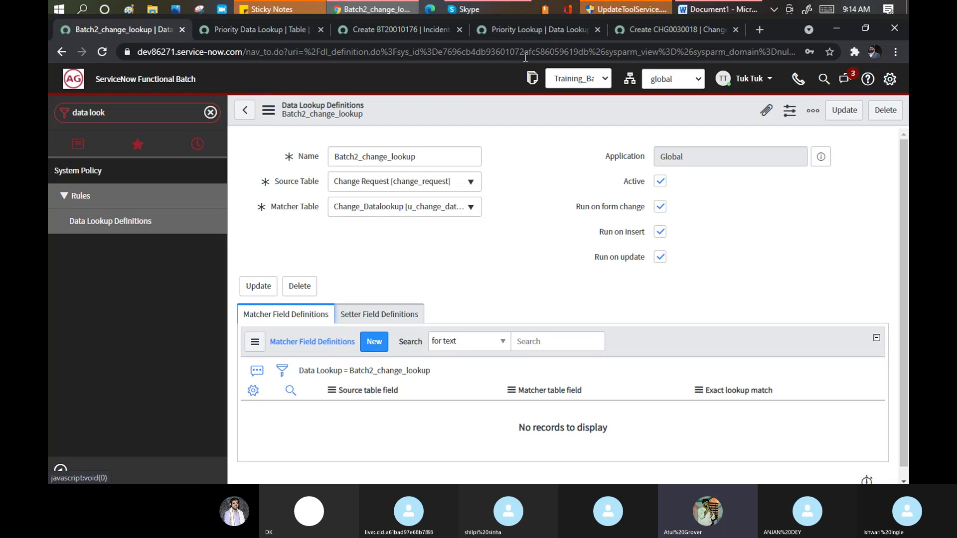
left_click(641, 32)
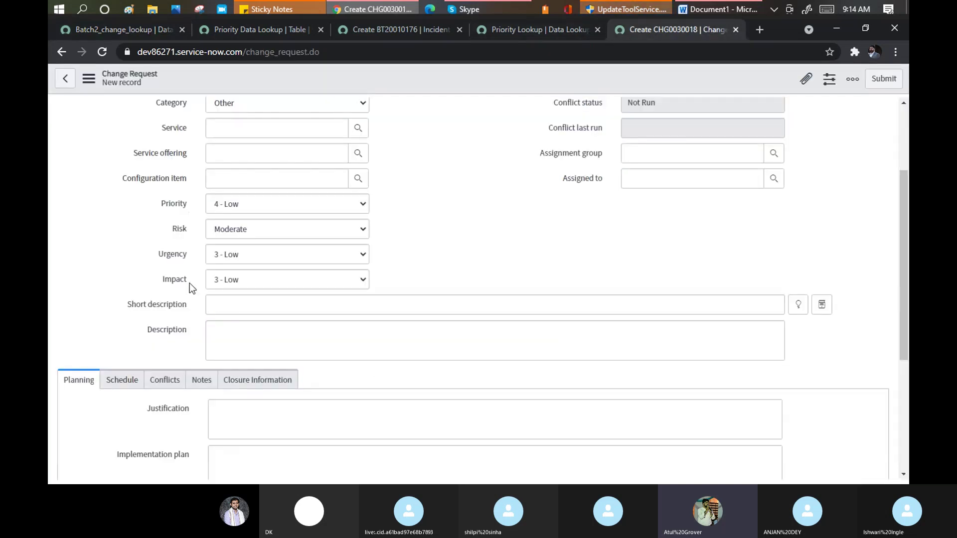
mouse_move(184, 254)
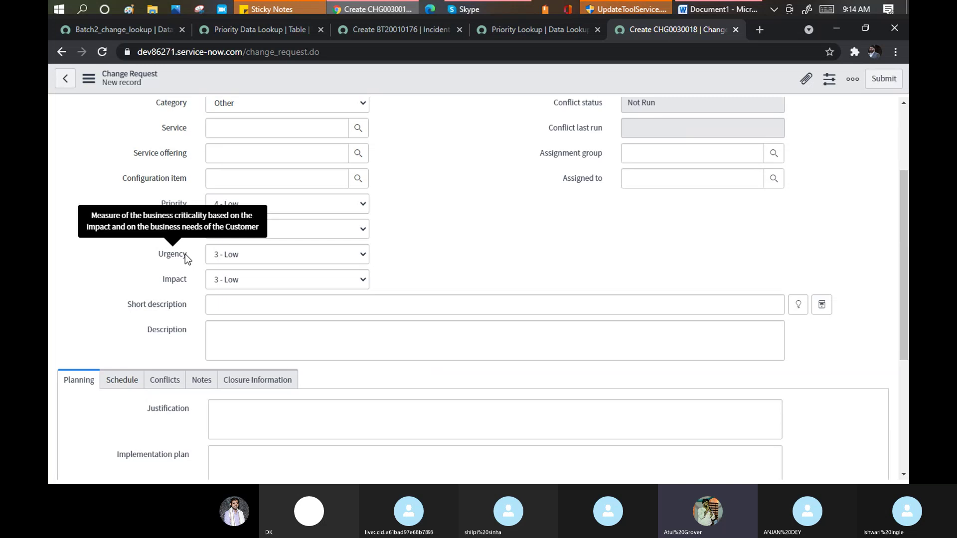
left_click(115, 29)
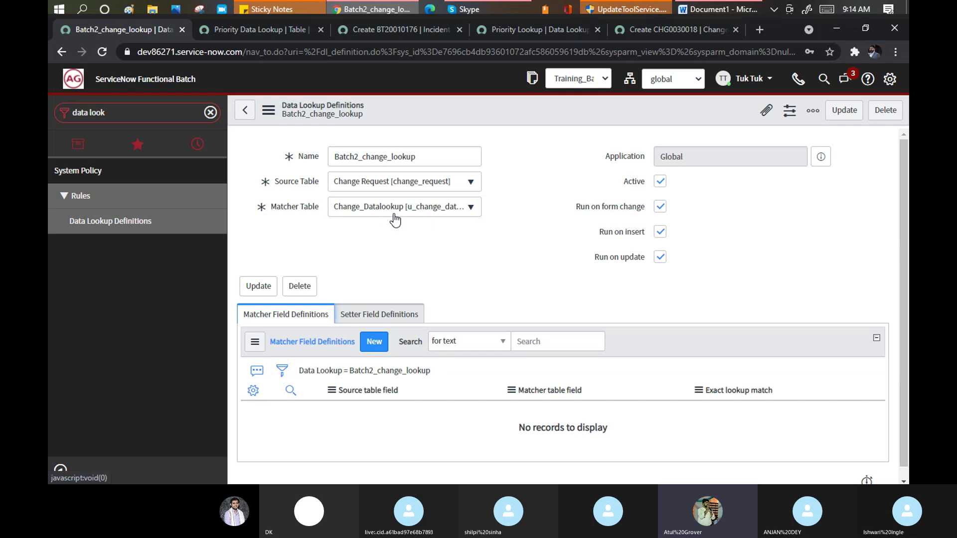
Step: Start a new matcher field definition for Batch2_change_lookup with Urgency as the source table field
left_click(371, 343)
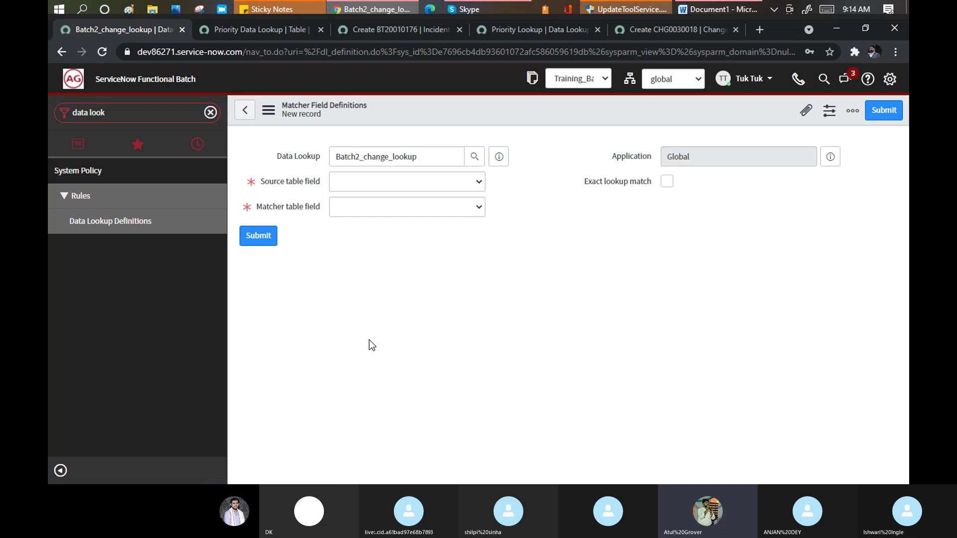
left_click(381, 182)
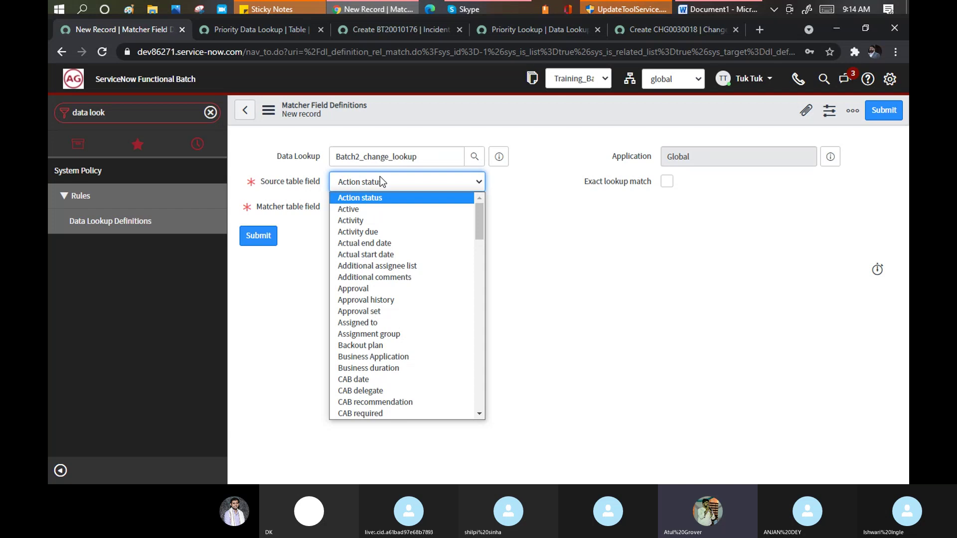
key("u")
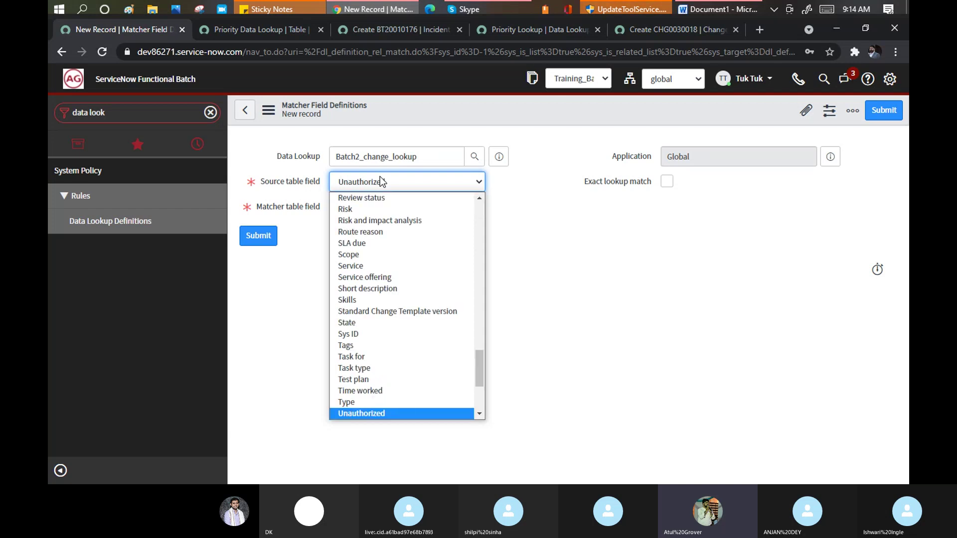
key("r")
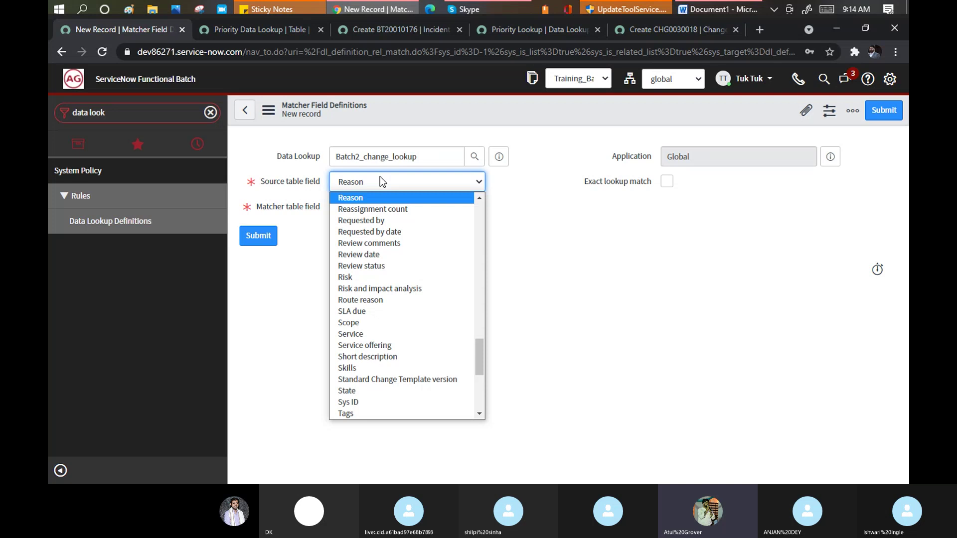
type("ur")
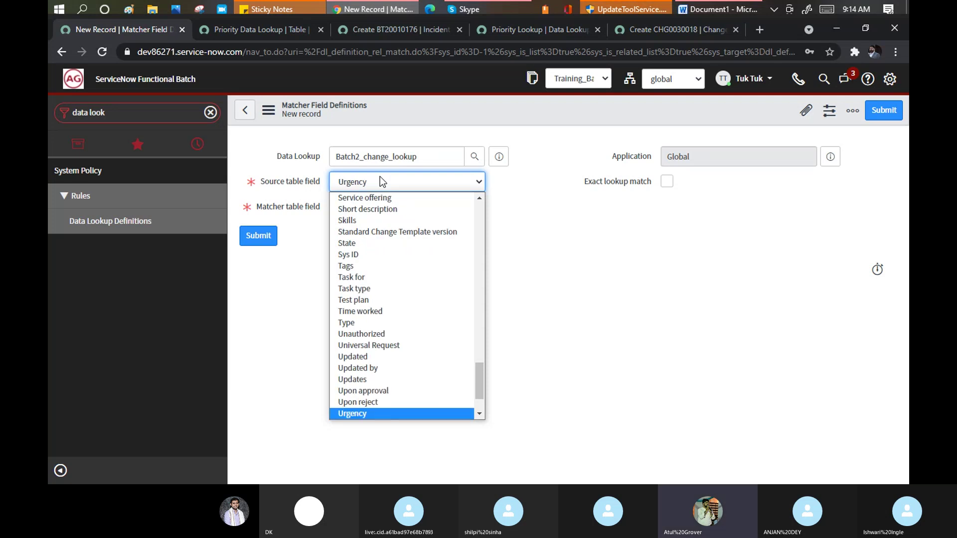
key("Return")
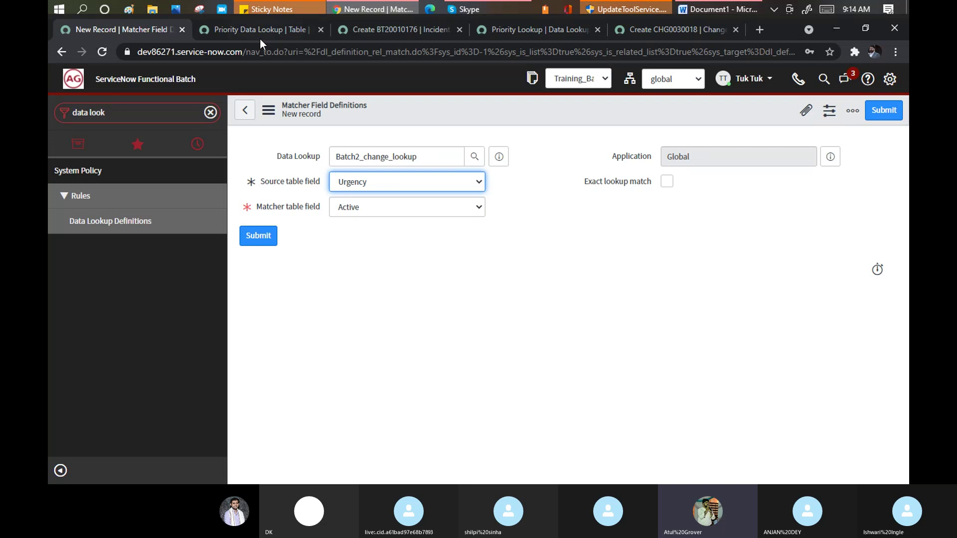
Step: Set the matcher table field to u_Urgency, enable Exact lookup match and submit the matcher definition
left_click(380, 214)
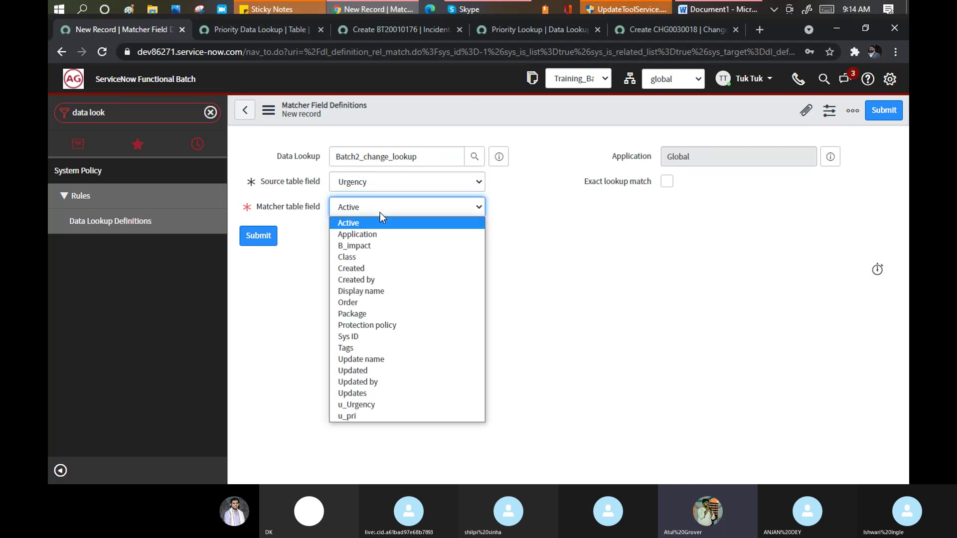
left_click(369, 406)
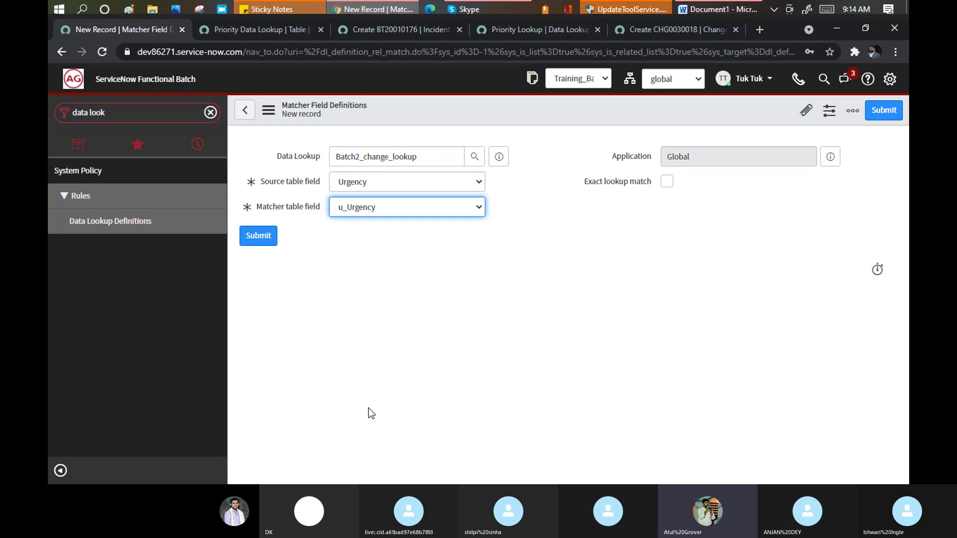
left_click(665, 183)
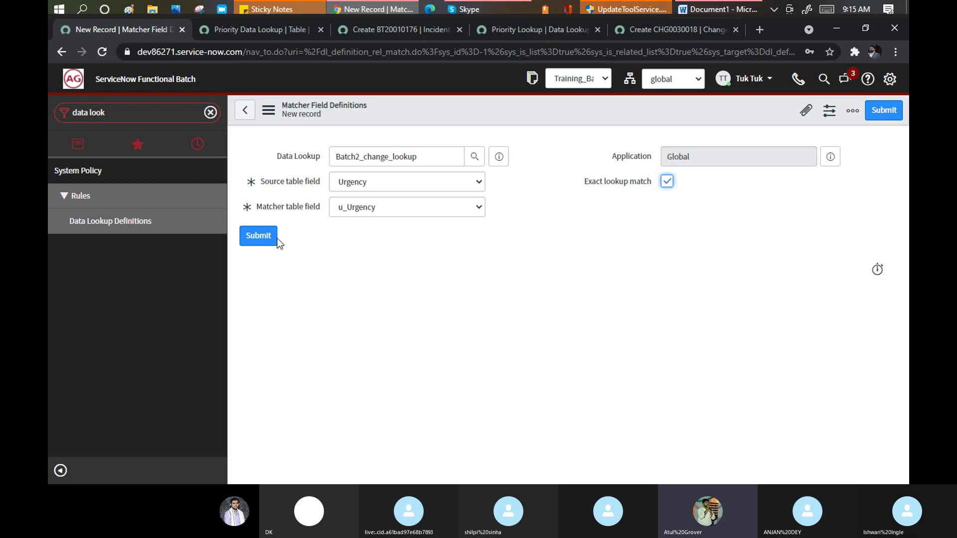
left_click(259, 243)
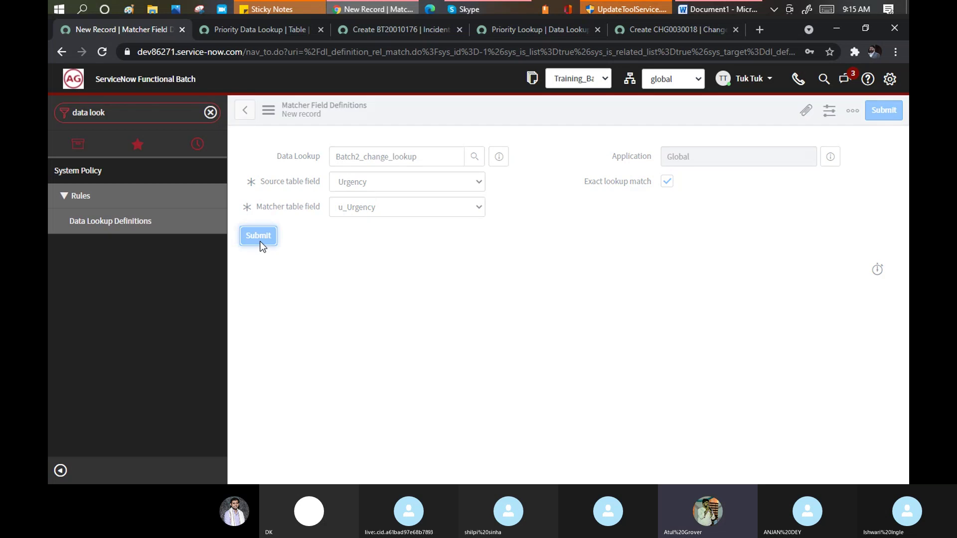
Step: Switch to Word and extend the Impact heading in the lookup table to "Change Impact – Lookup Field"
left_click(696, 7)
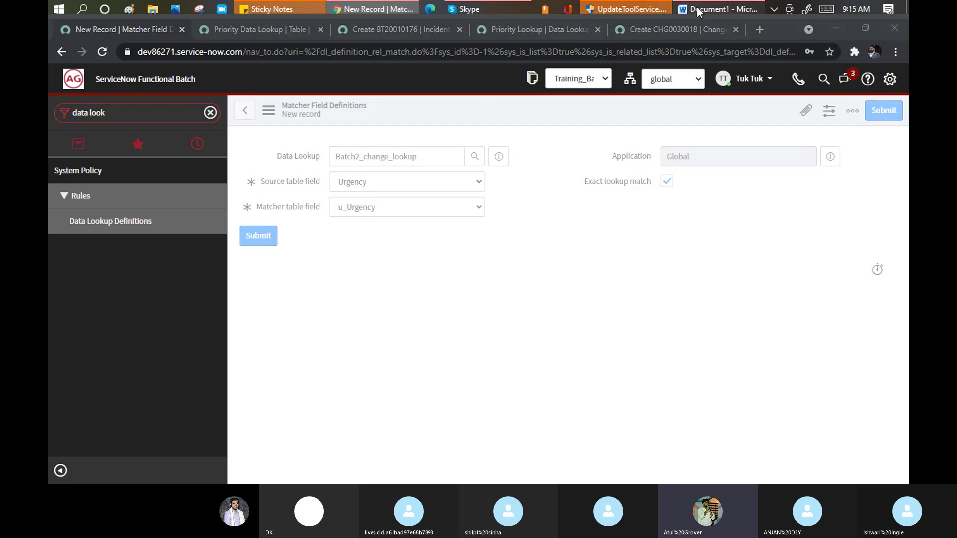
scroll(291, 234, "up", 3)
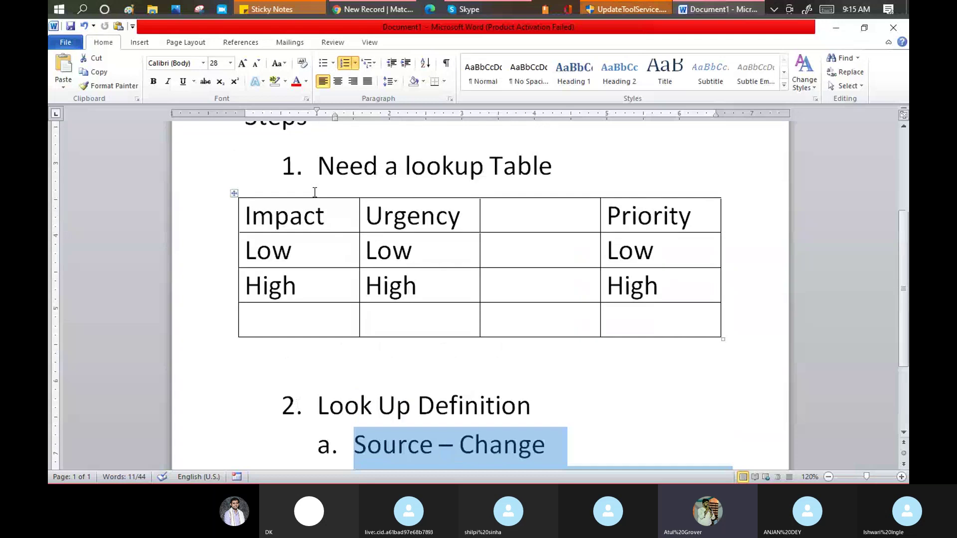
left_click(328, 223)
type("-")
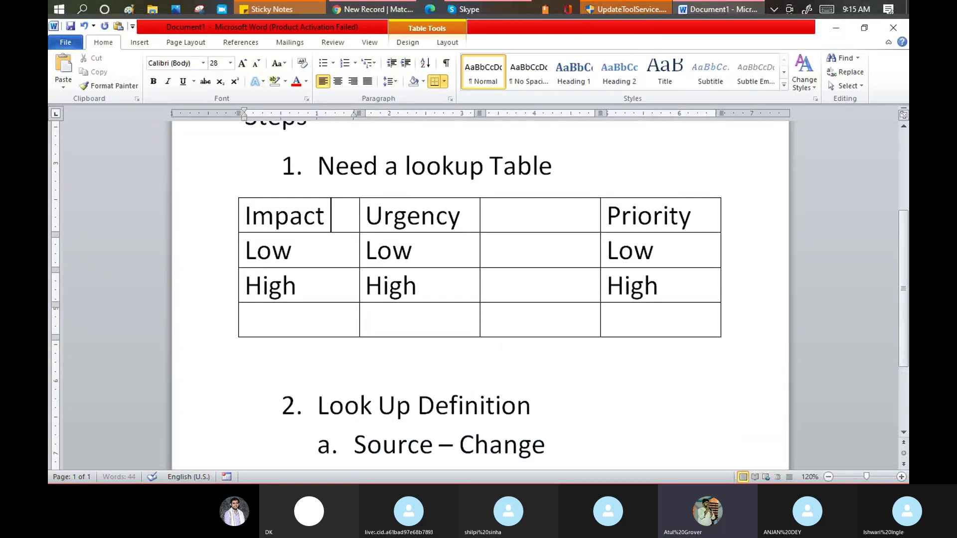
type(" Look")
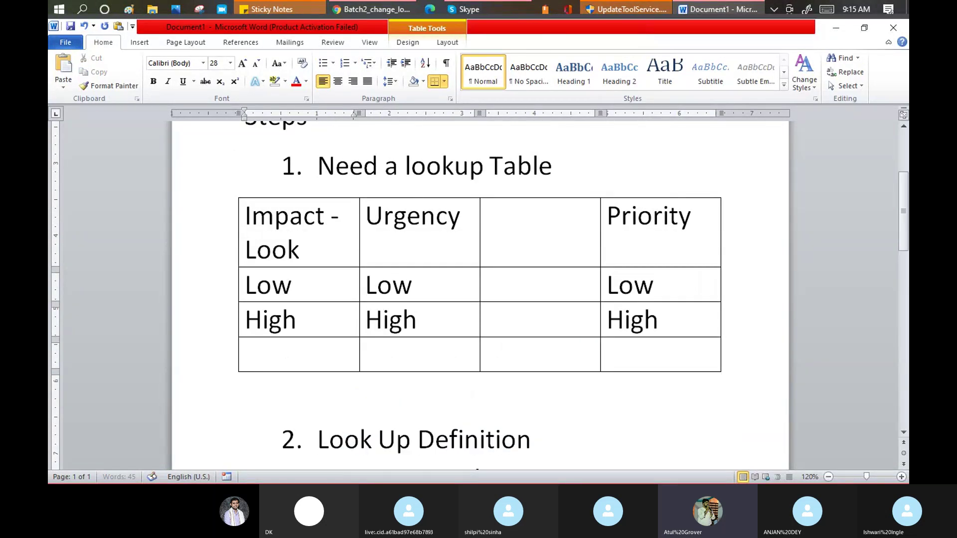
type("up File")
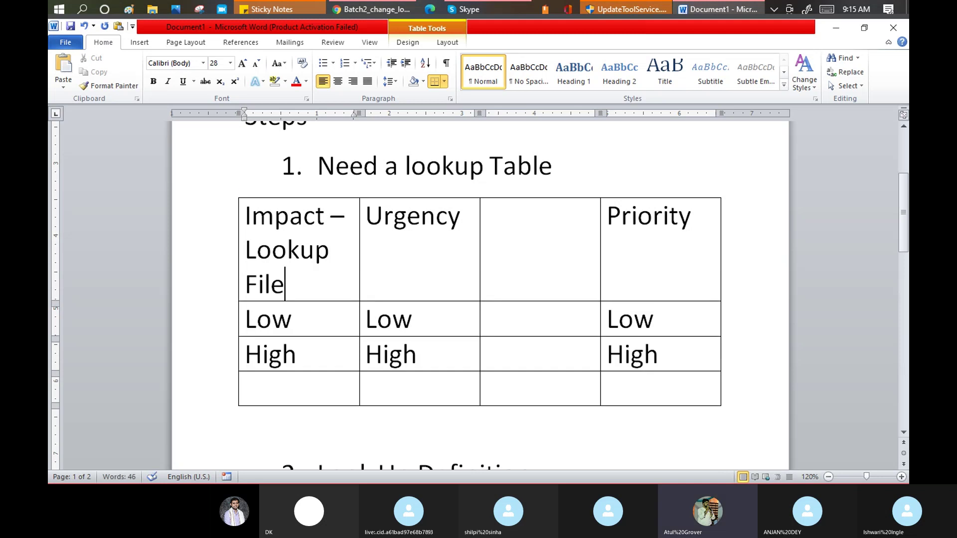
key("BackSpace")
key("BackSpace")
type("eld")
left_click(250, 216)
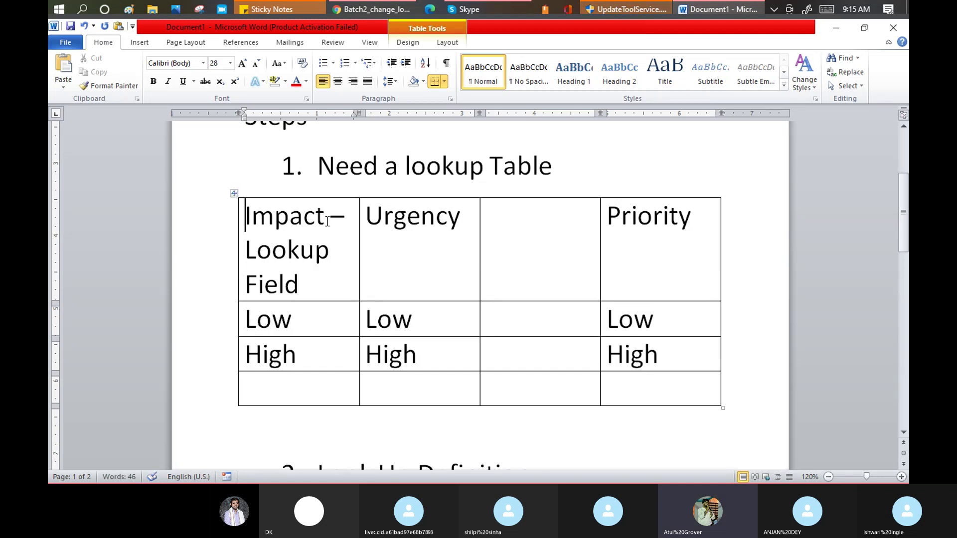
type("change")
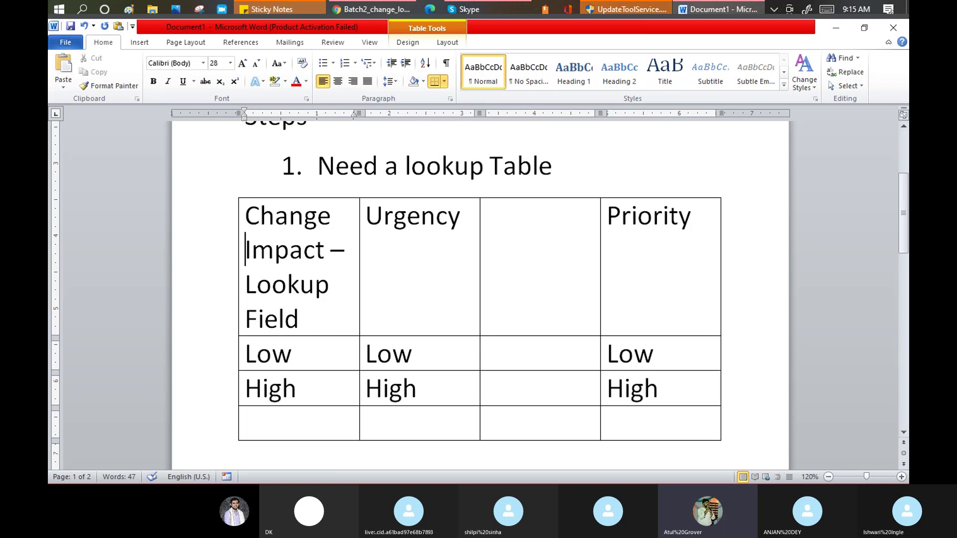
triple_click(269, 229)
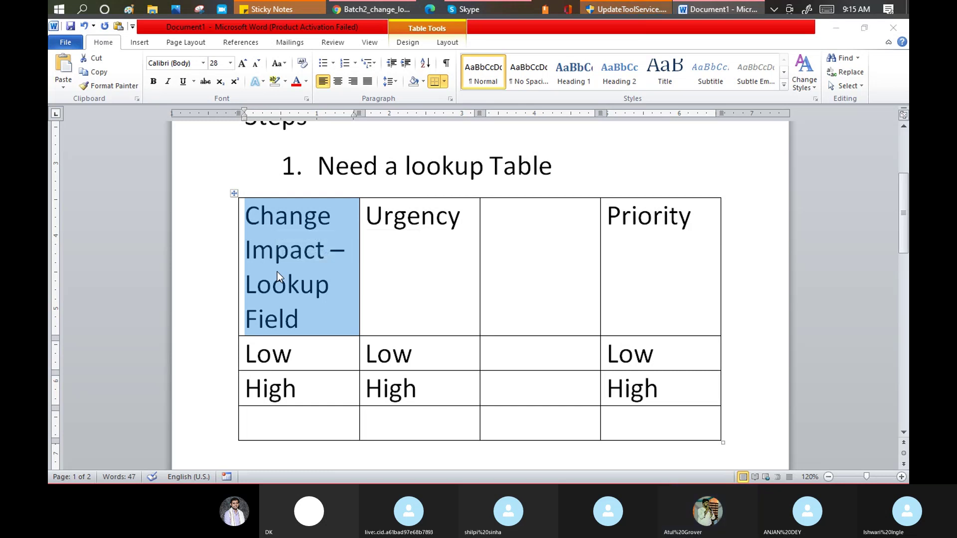
Step: Back in the browser, add a matcher field definition pairing source field Impact with matcher field B_impact and submit it
key("alt+Tab")
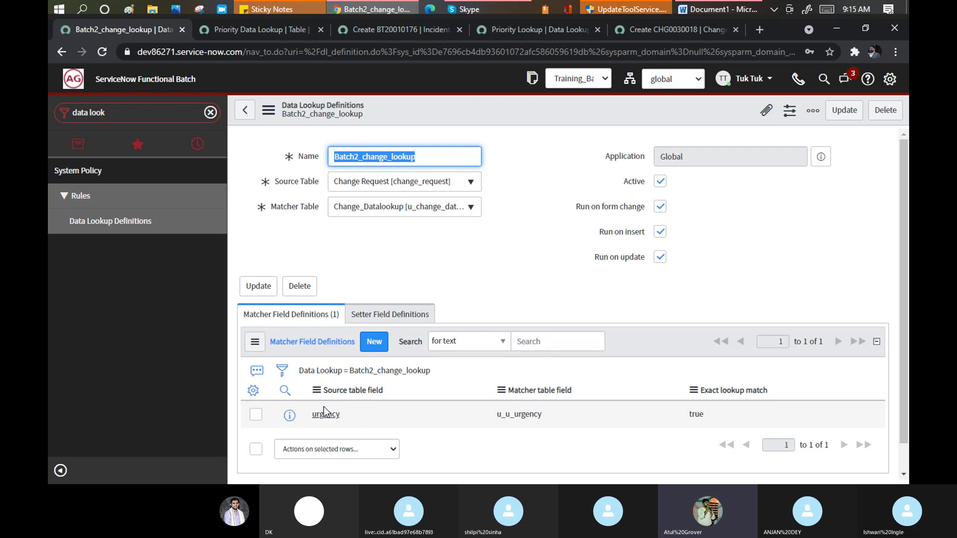
left_click(378, 343)
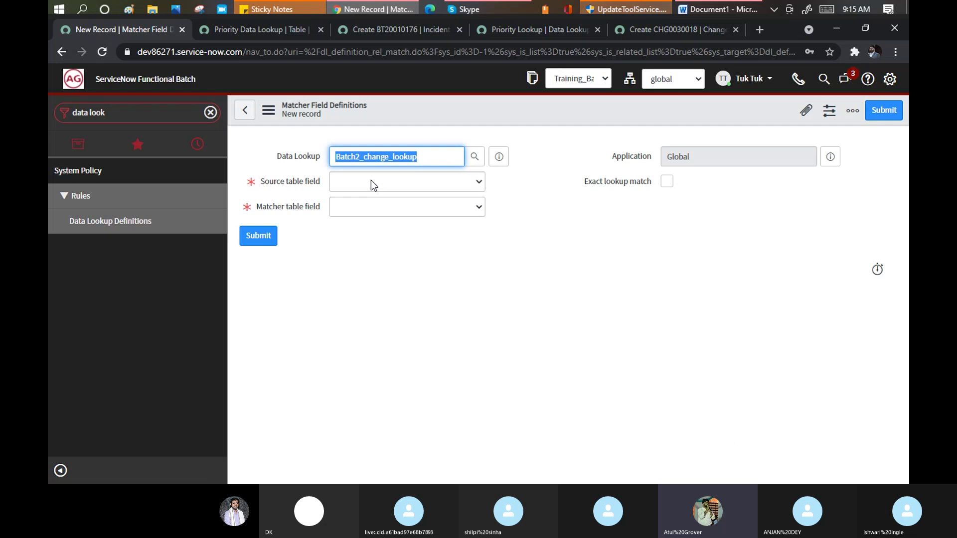
left_click(370, 180)
type("imp")
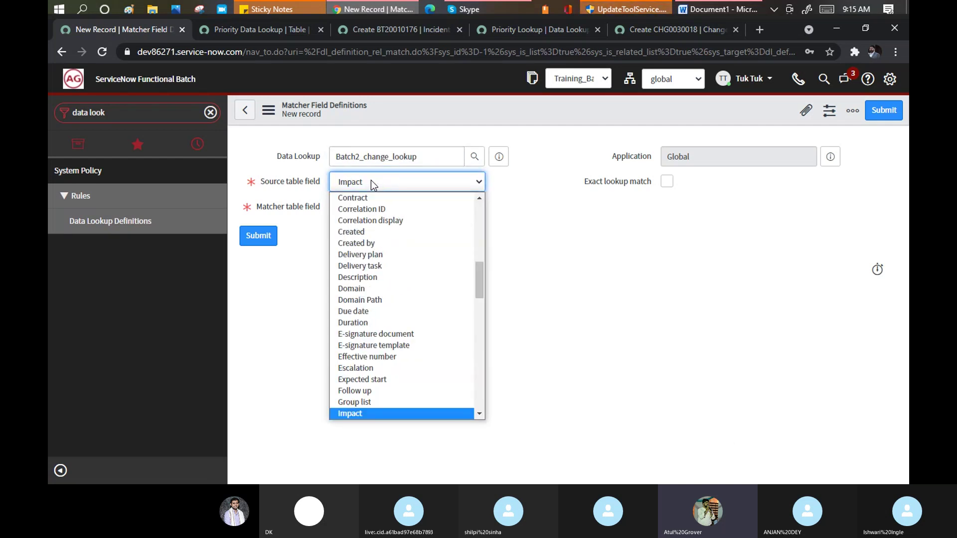
key("Return")
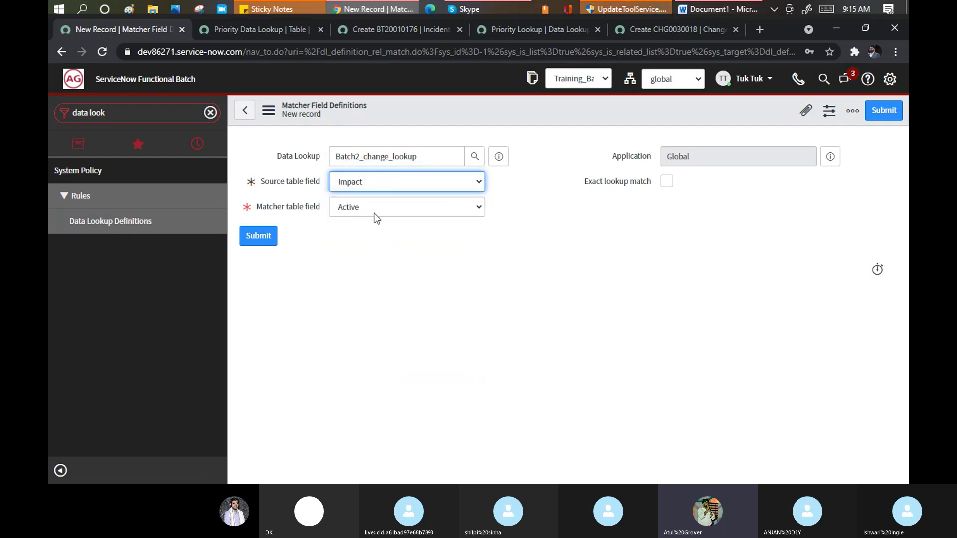
left_click(373, 213)
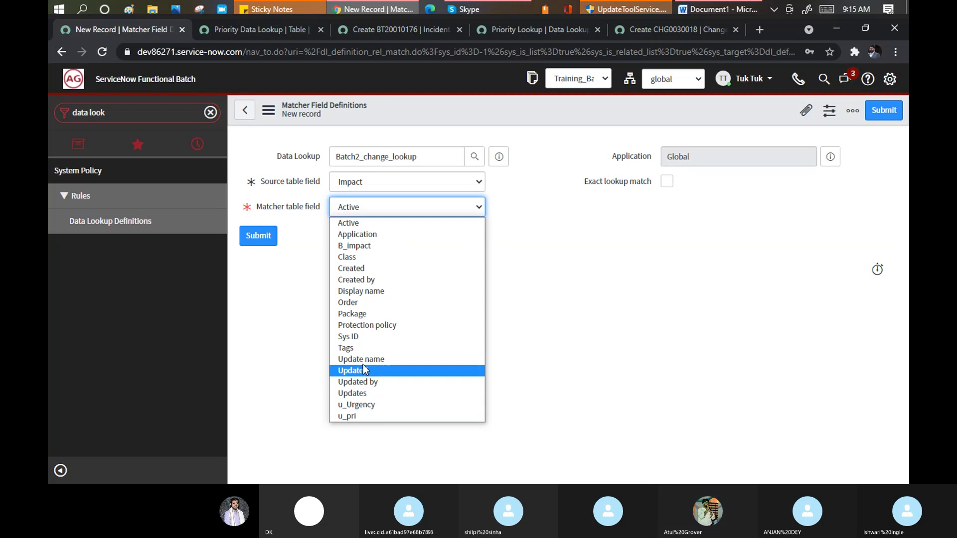
left_click(369, 246)
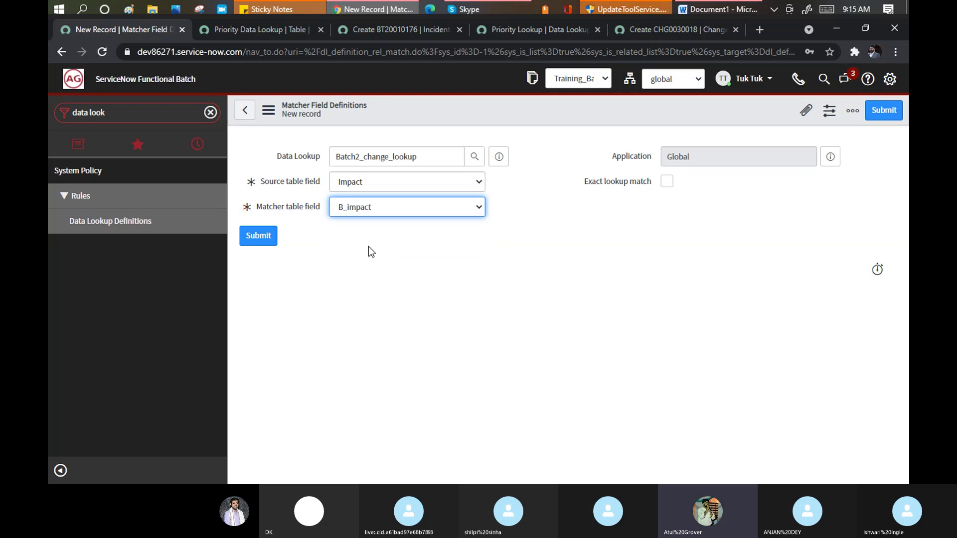
left_click(252, 238)
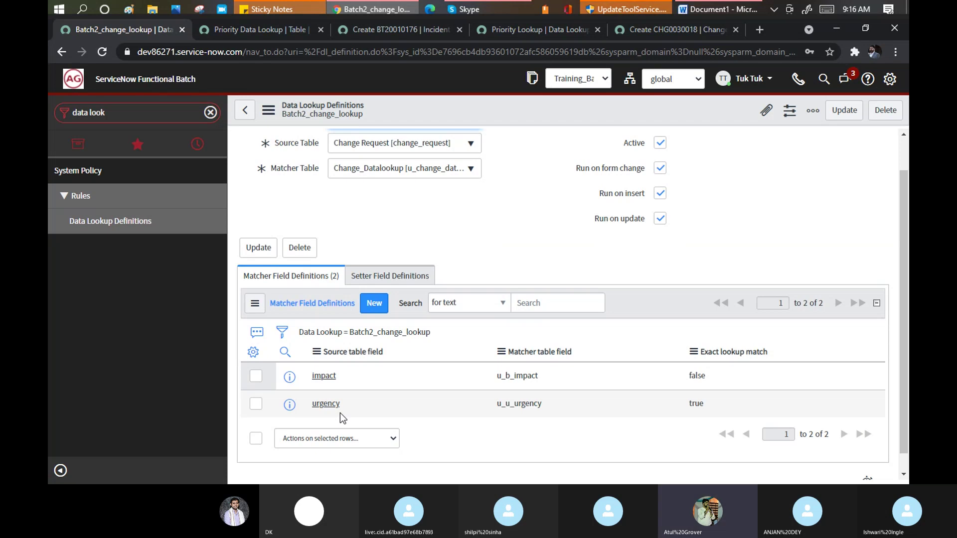
Step: Start a new setter field definition for Batch2_change_lookup with Priority as the source table field
left_click(384, 282)
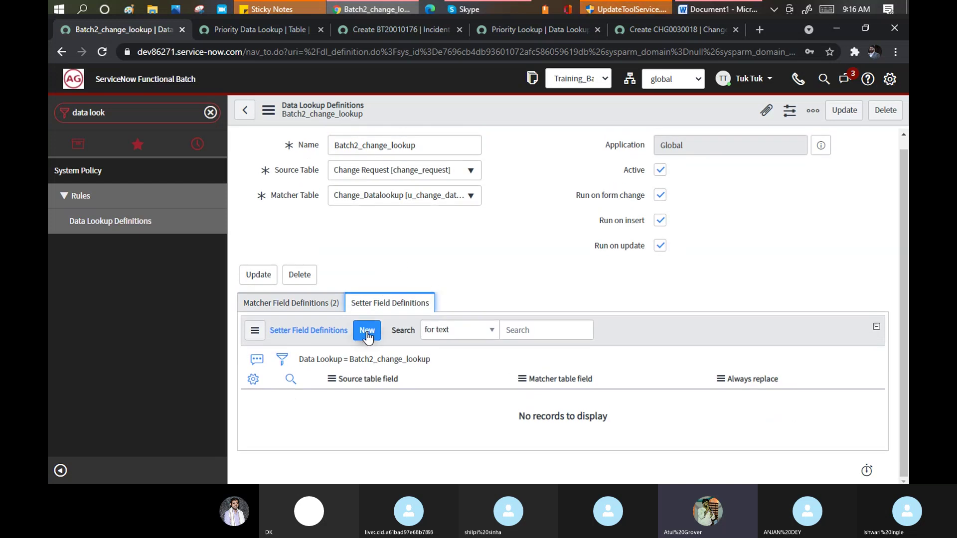
left_click(292, 303)
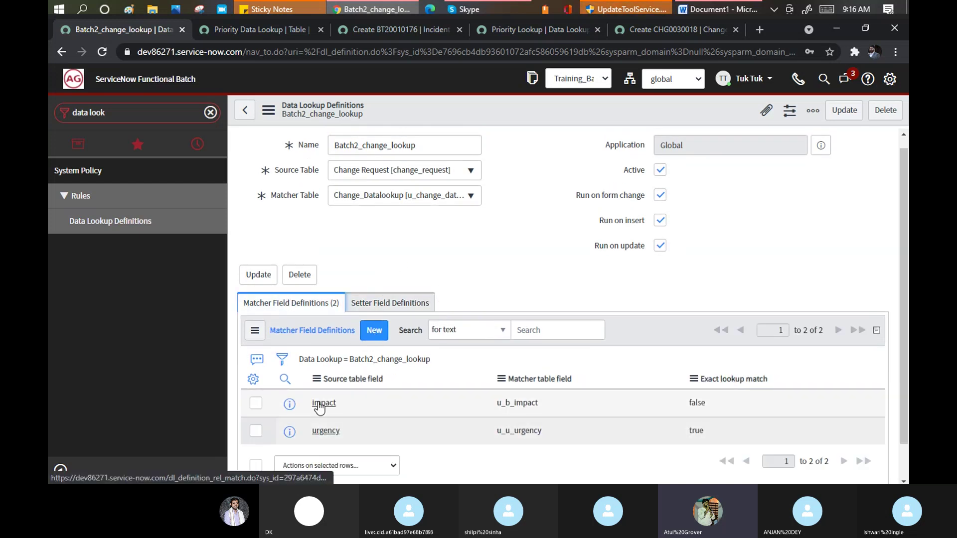
left_click(381, 303)
left_click(365, 330)
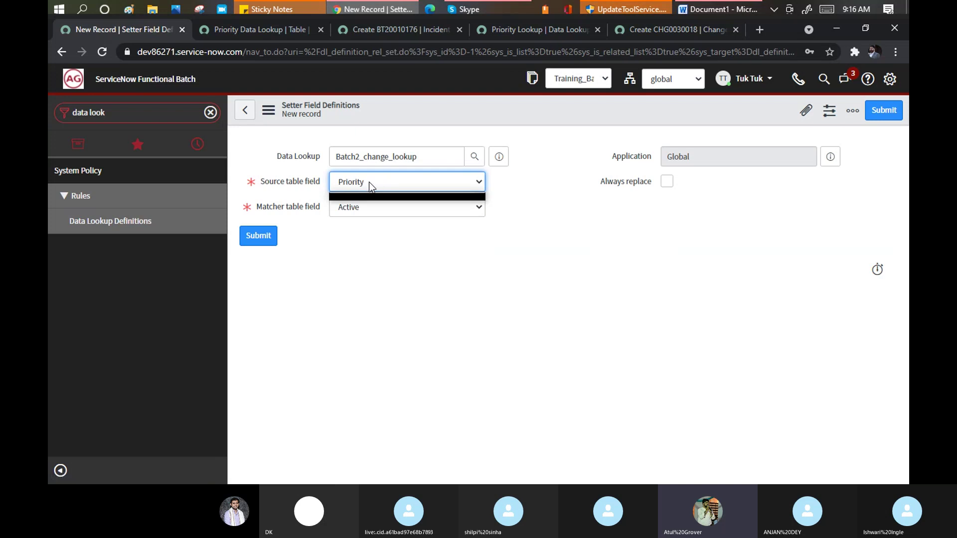
Step: Map the Priority source field to the u_pri matcher field, enable Always replace, and submit the setter field definition
left_click(358, 210)
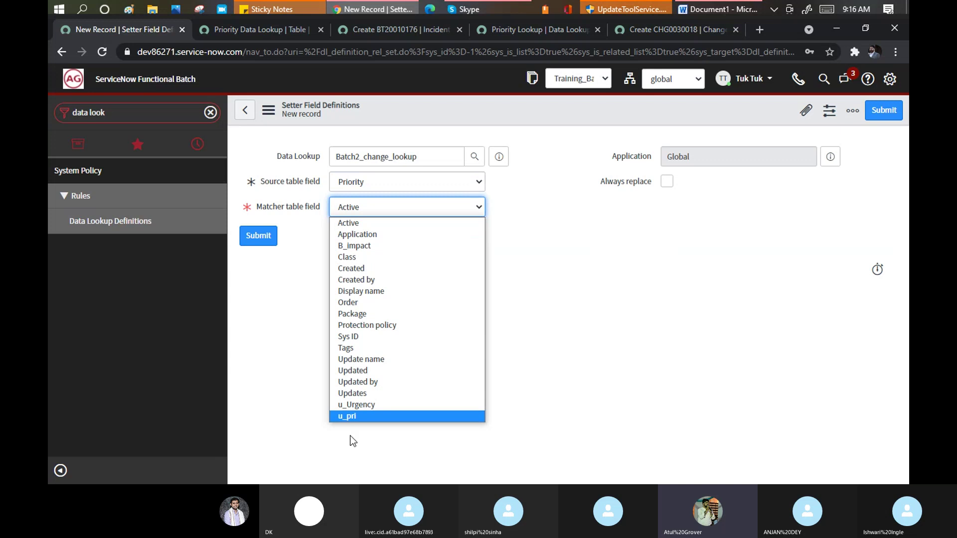
left_click(358, 417)
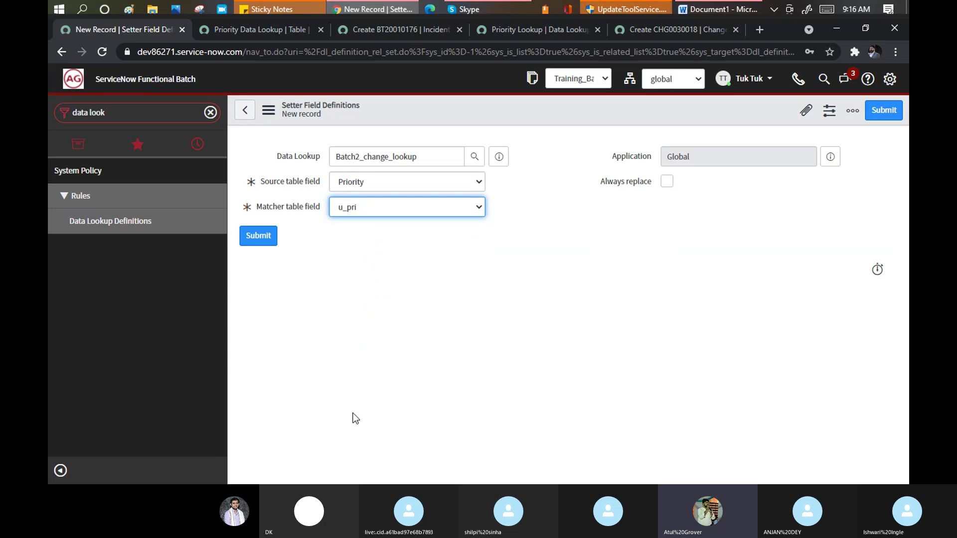
left_click(666, 182)
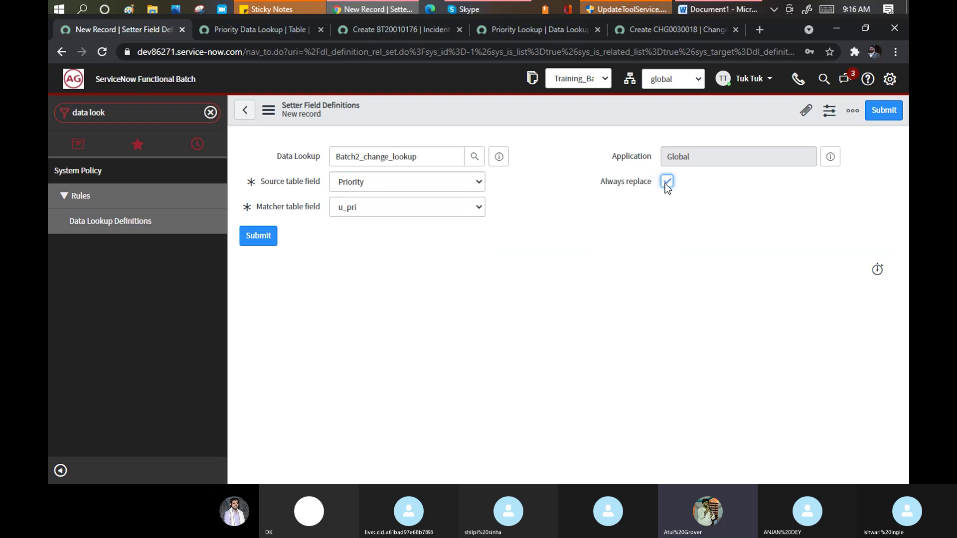
left_click(255, 234)
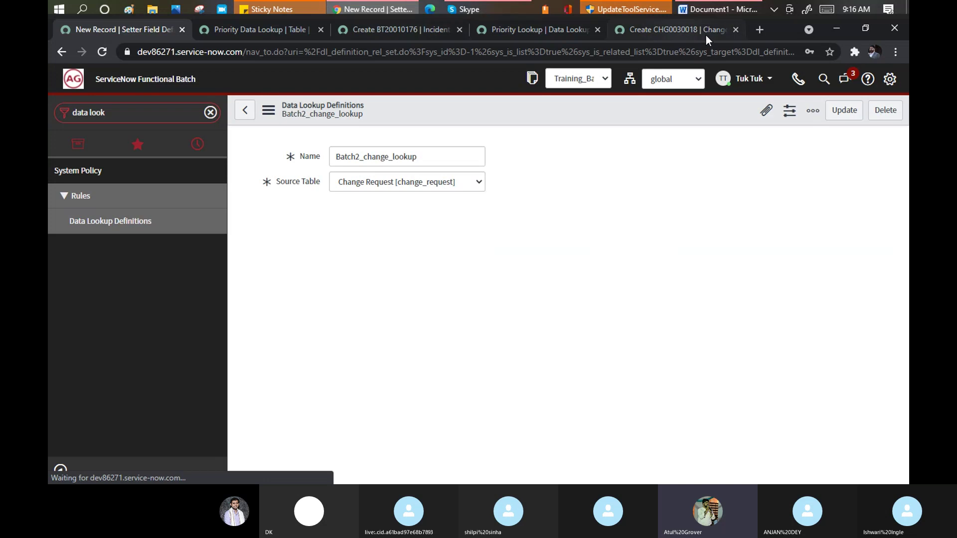
Step: Check the lookup definition steps in the Word notes, and reload the new change request form in the browser
left_click(720, 9)
scroll(337, 305, "down", 5)
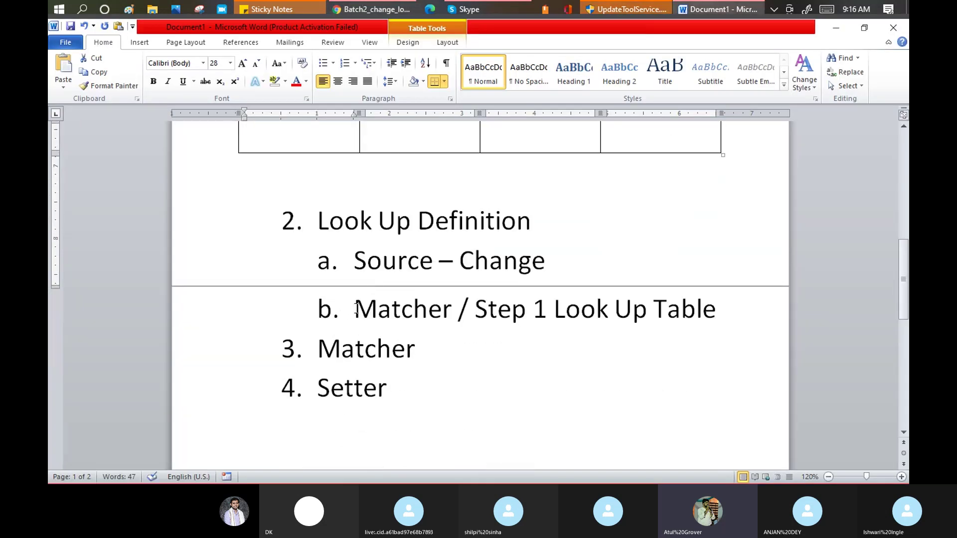
key("alt+Tab")
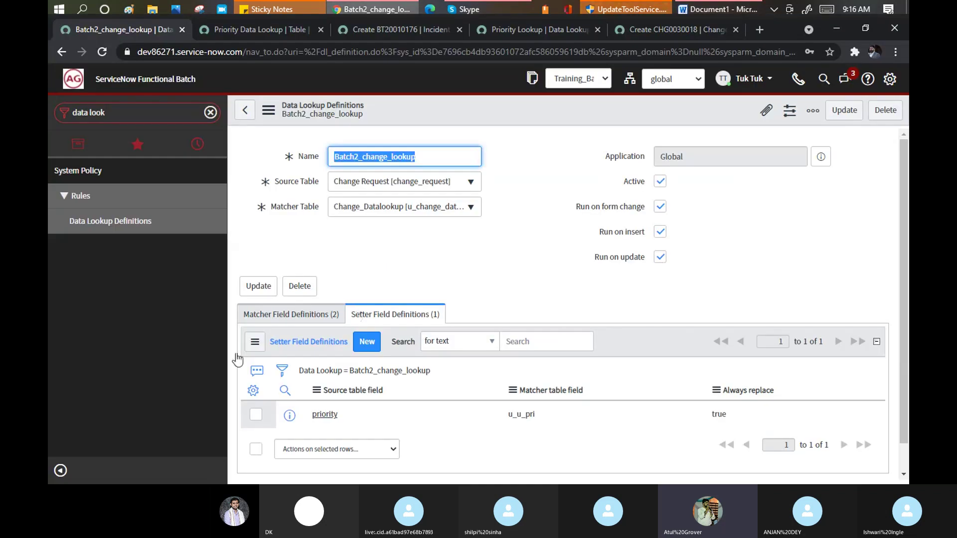
left_click(647, 29)
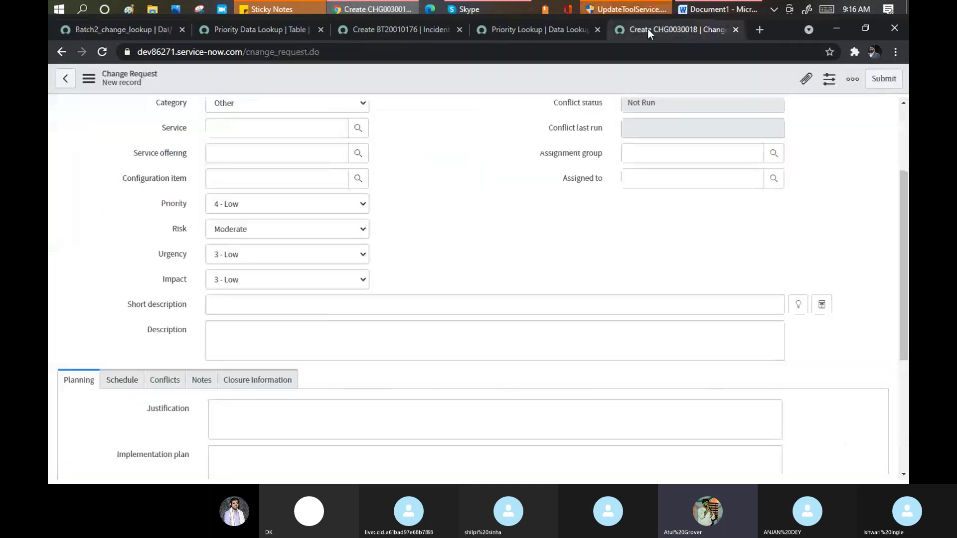
right_click(381, 75)
left_click(429, 260)
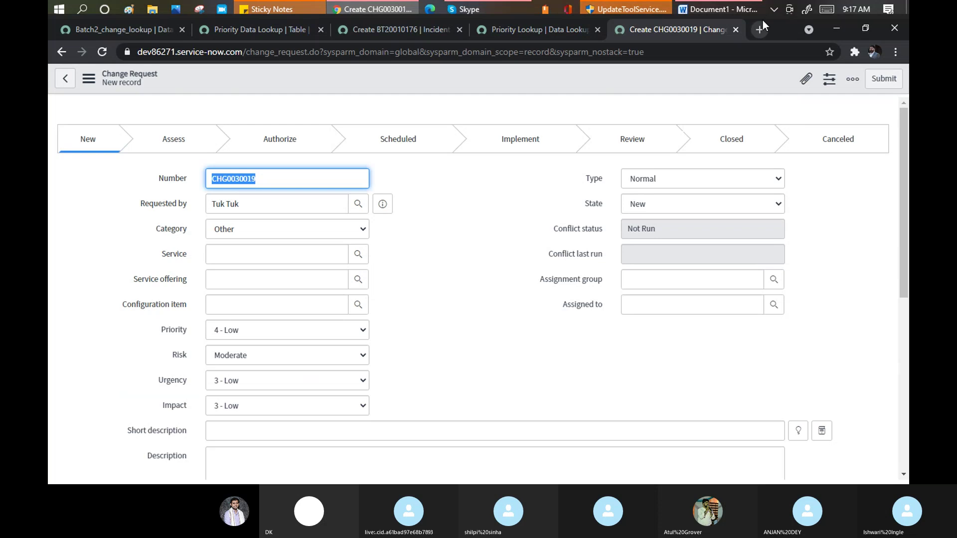
Step: Consult the impact, urgency and priority table in the Word notes, and set the change request's Priority to 1 - Critical
left_click(724, 10)
scroll(300, 225, "up", 5)
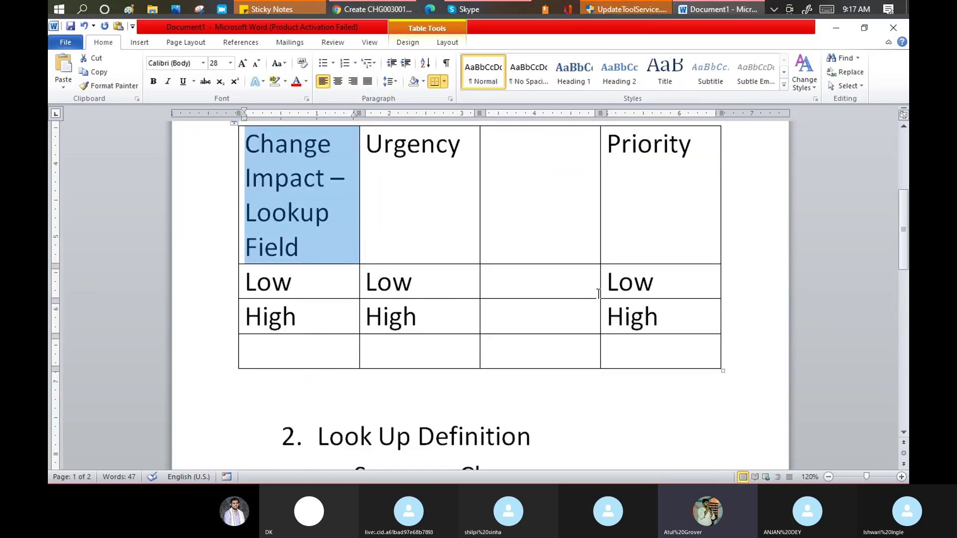
left_click(598, 294)
key("alt+Tab")
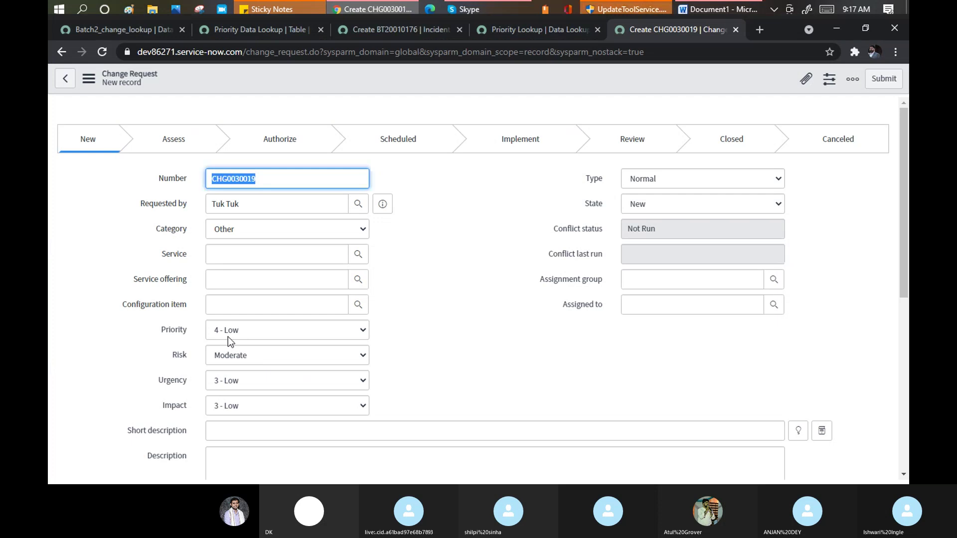
left_click(245, 328)
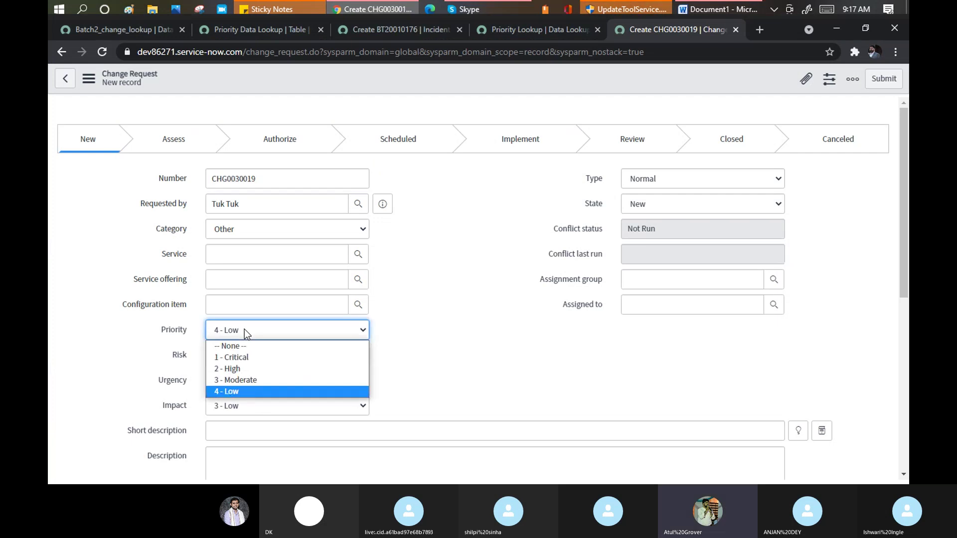
left_click(242, 359)
left_click(413, 323)
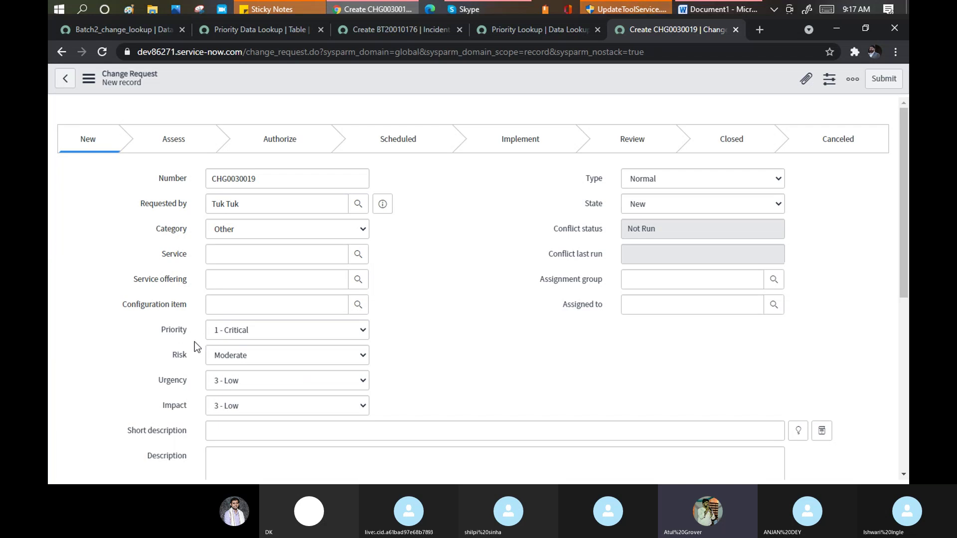
Step: Set both Urgency and Impact to 1 - High on the change request to test the priority lookup
left_click(232, 380)
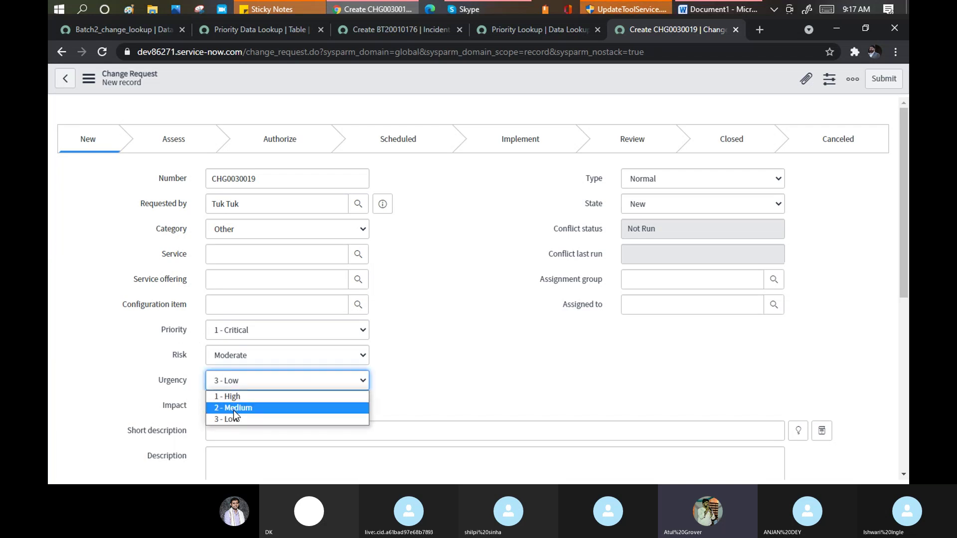
left_click(232, 396)
left_click(230, 402)
left_click(232, 418)
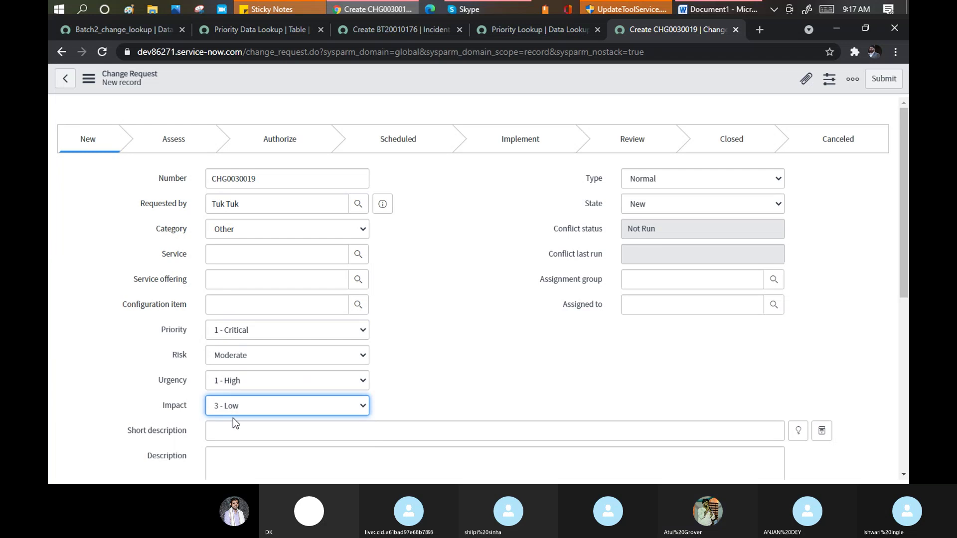
left_click(232, 417)
left_click(498, 333)
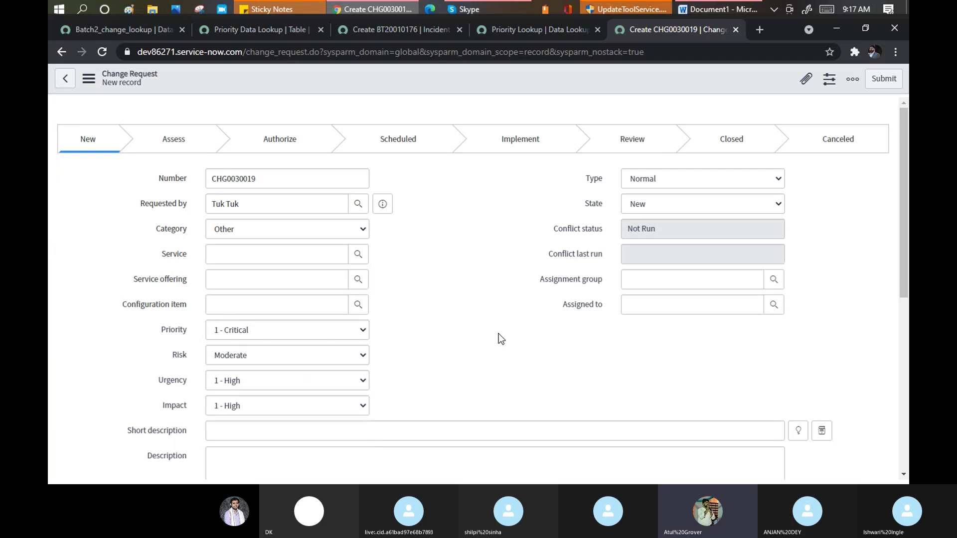
Step: Recheck the lookup table in the Word notes, and set the change request's Urgency and Impact to 2 - Medium
key("alt+Tab")
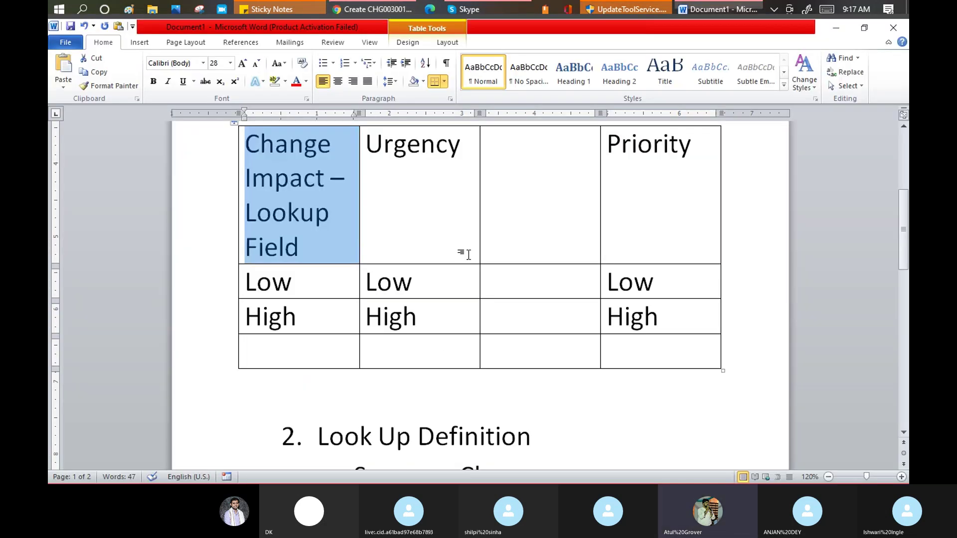
key("alt+Tab")
left_click(222, 379)
left_click(228, 404)
left_click(227, 405)
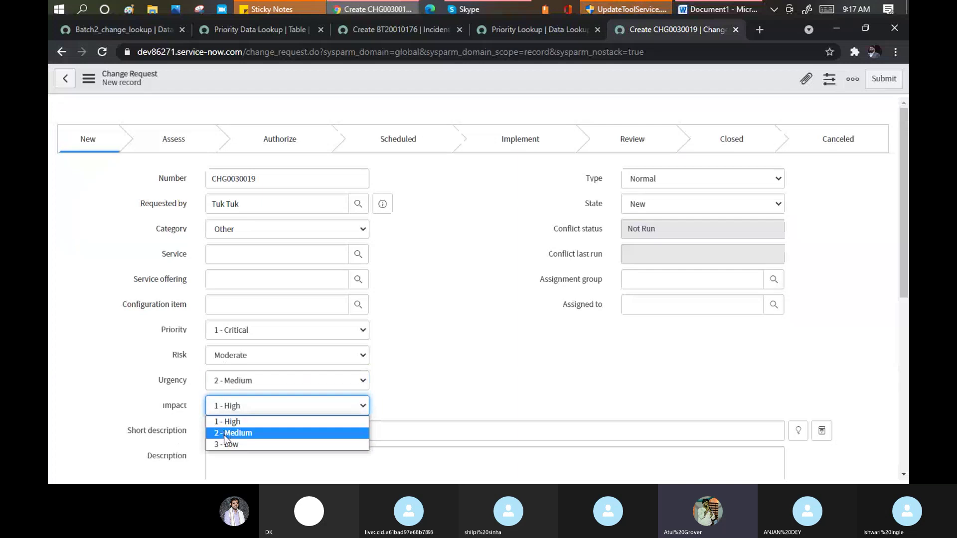
left_click(226, 433)
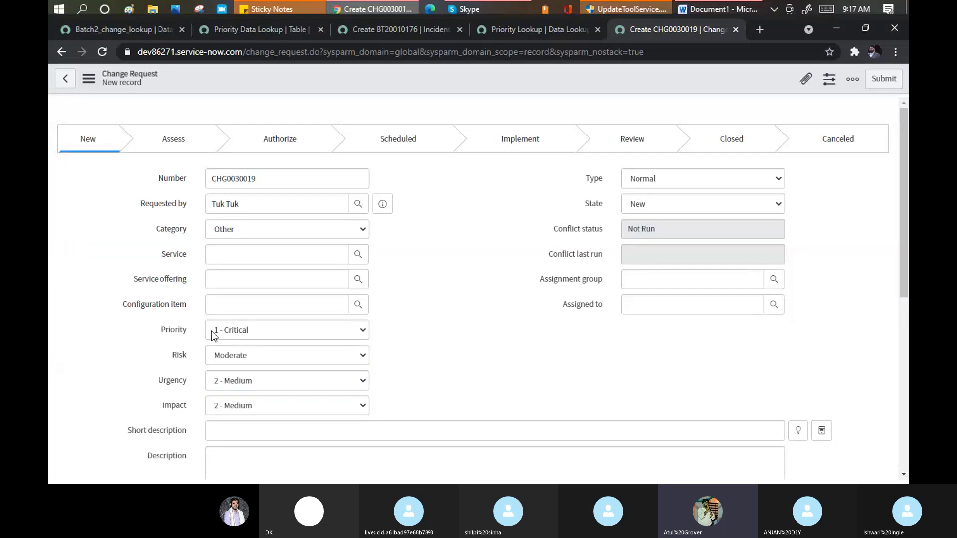
Step: Set both Urgency and Impact to 3 - Low on the change request to test the low combination
left_click(256, 381)
left_click(254, 418)
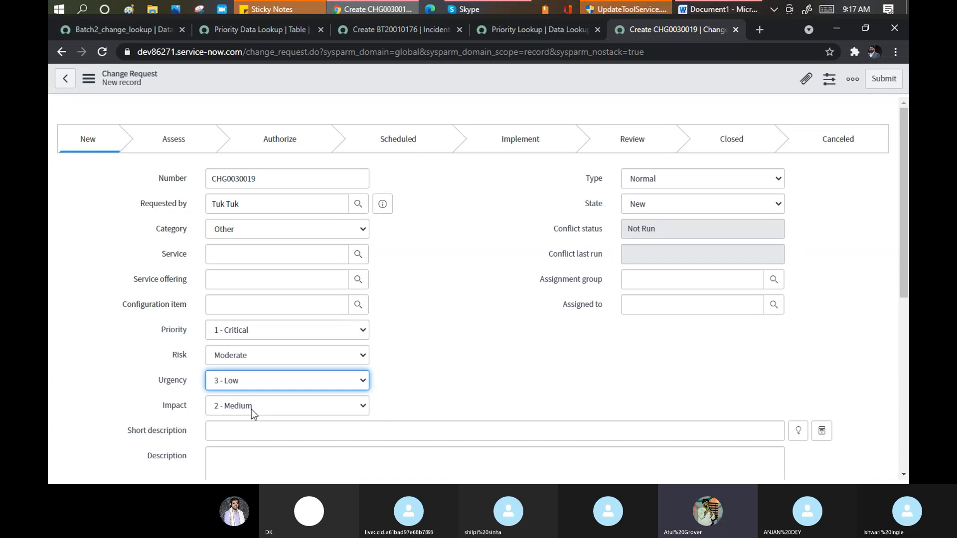
left_click(251, 408)
left_click(227, 445)
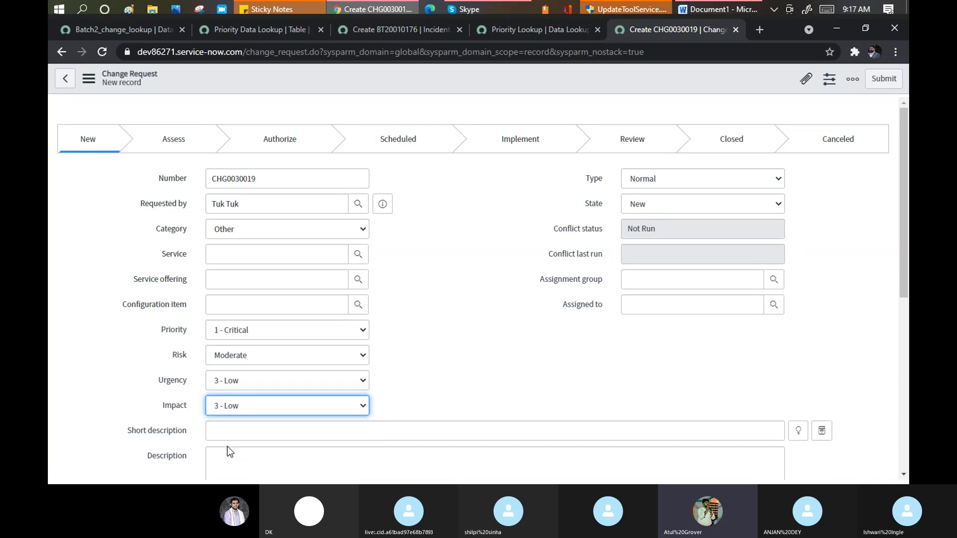
left_click(453, 325)
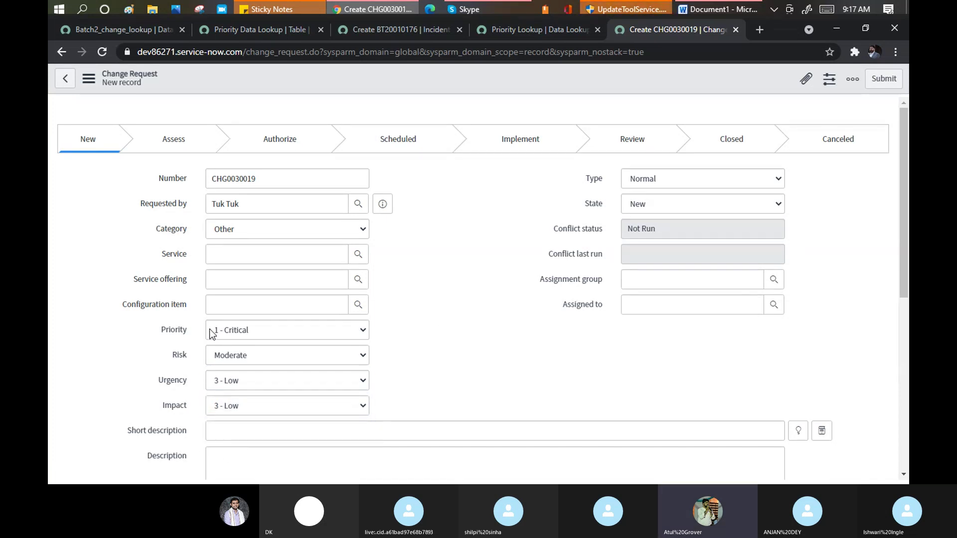
Step: Examine the Priority options on the change request, and reload the form without saving the changes
left_click(288, 326)
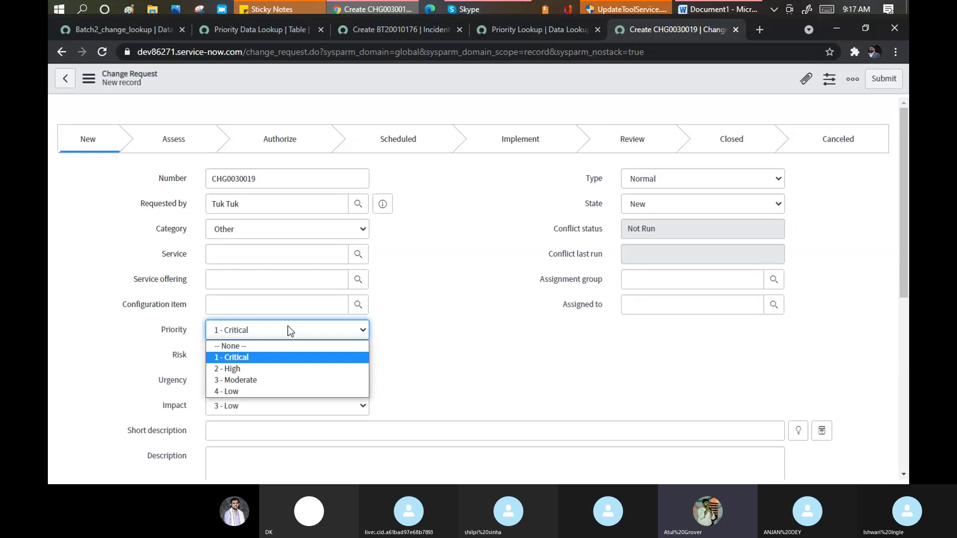
left_click(445, 283)
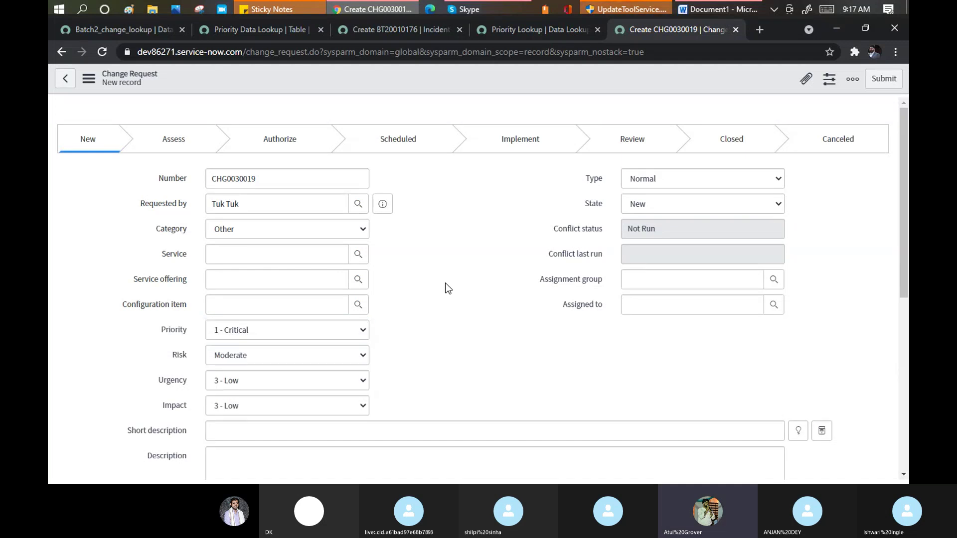
scroll(368, 291, "down", 1)
left_click(357, 265)
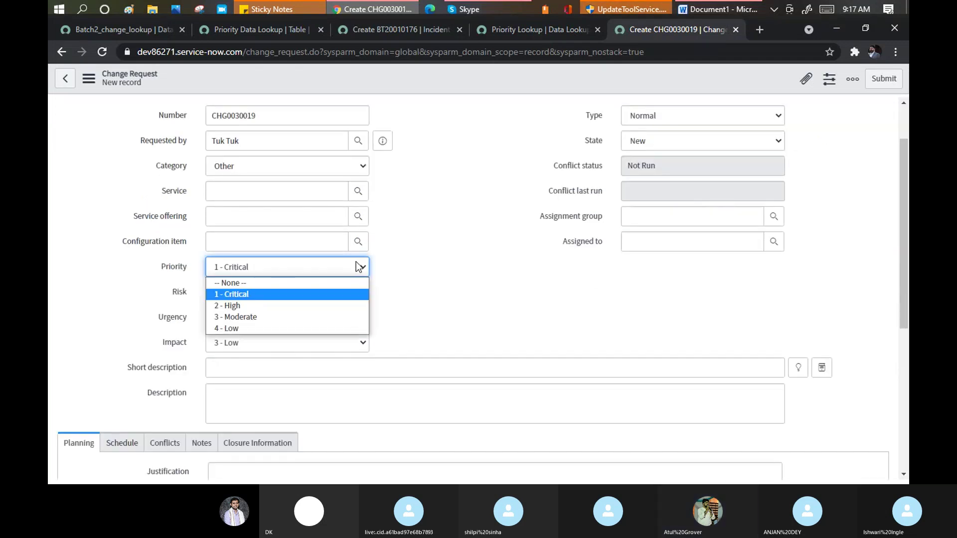
left_click(465, 255)
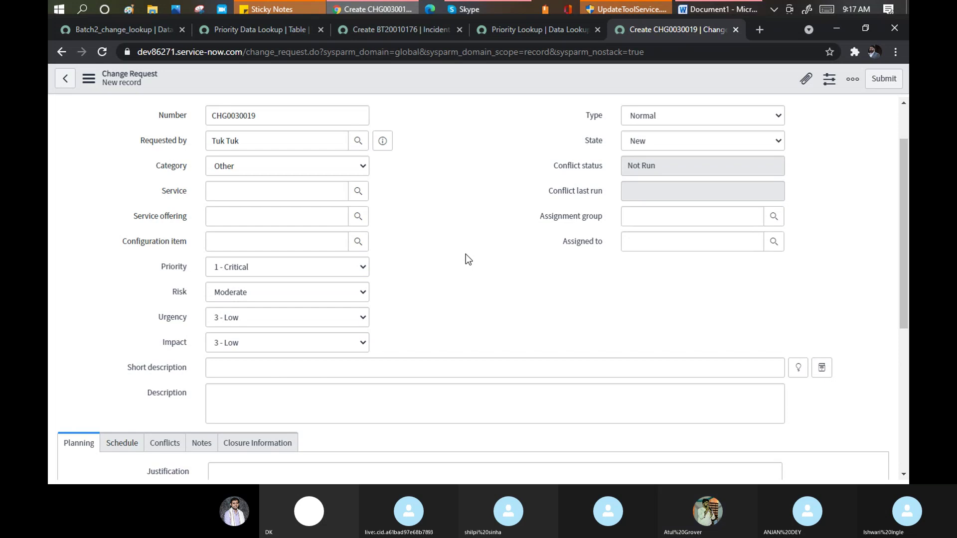
left_click(307, 266)
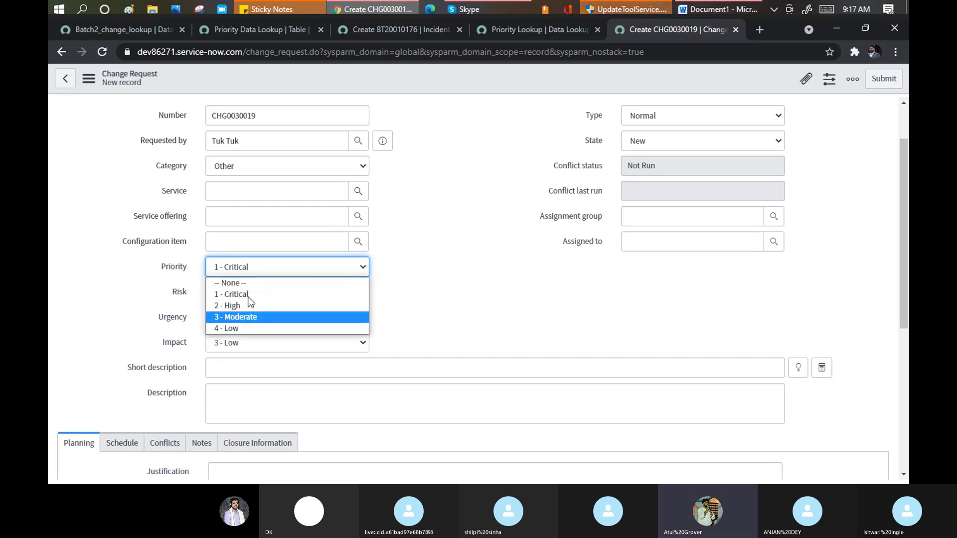
left_click(453, 207)
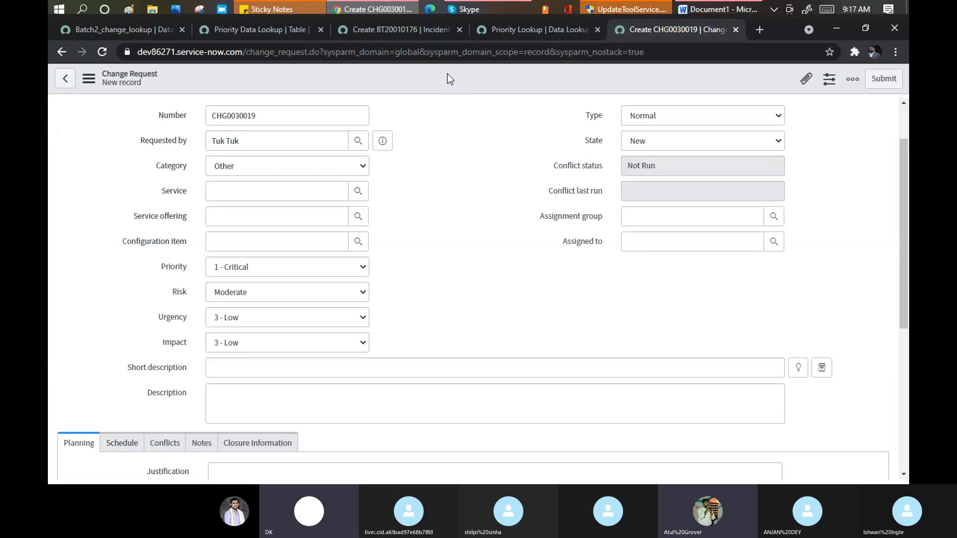
right_click(417, 70)
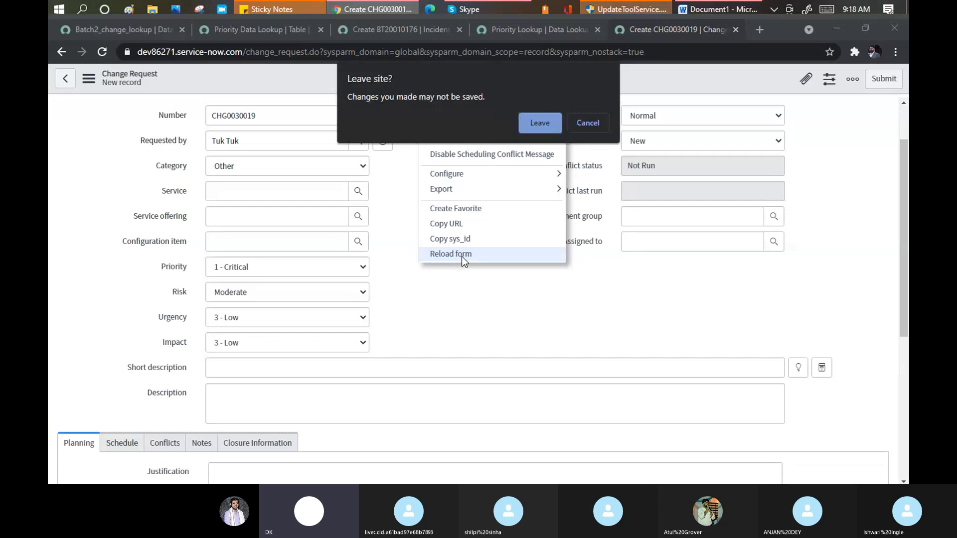
left_click(531, 121)
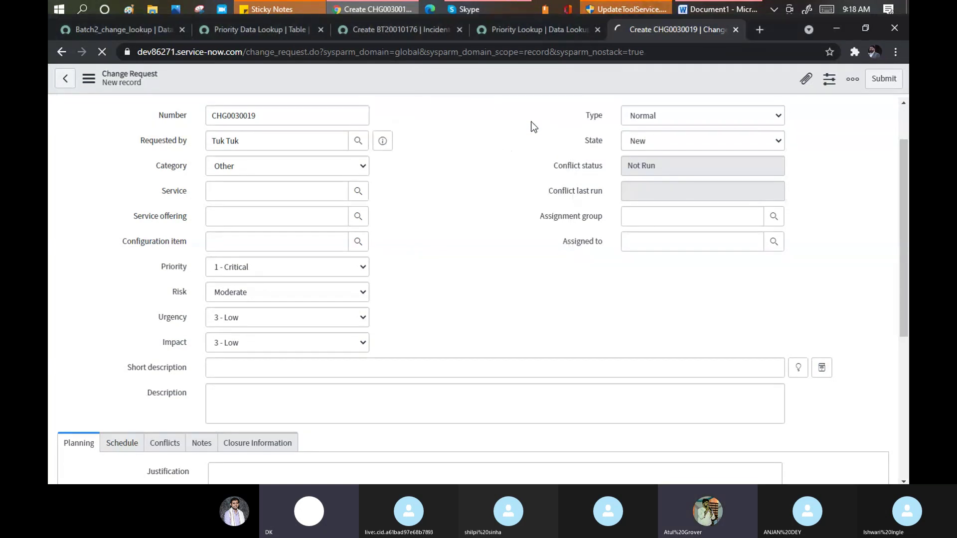
Step: Set Exact lookup match to false for the urgency matcher field definition of Batch2_change_lookup
left_click(96, 29)
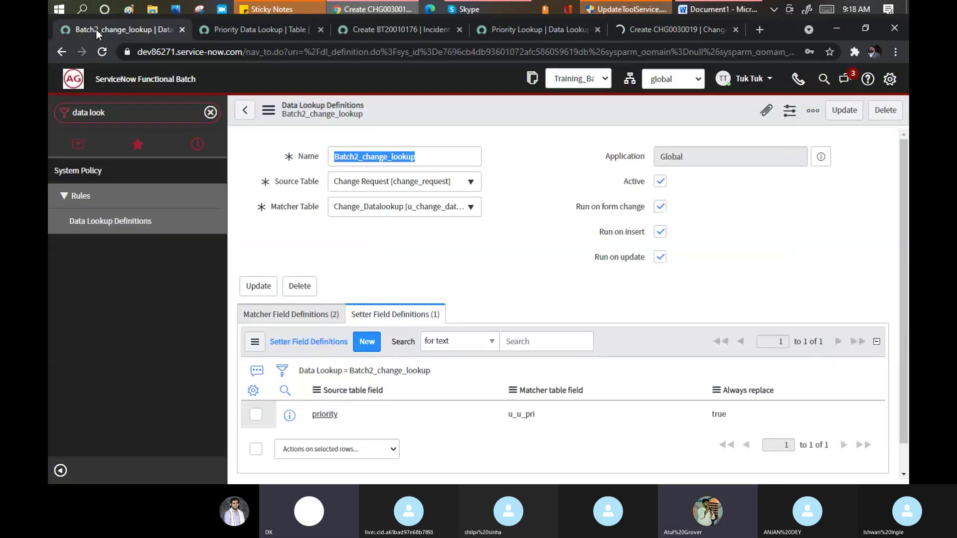
scroll(501, 288, "down", 1)
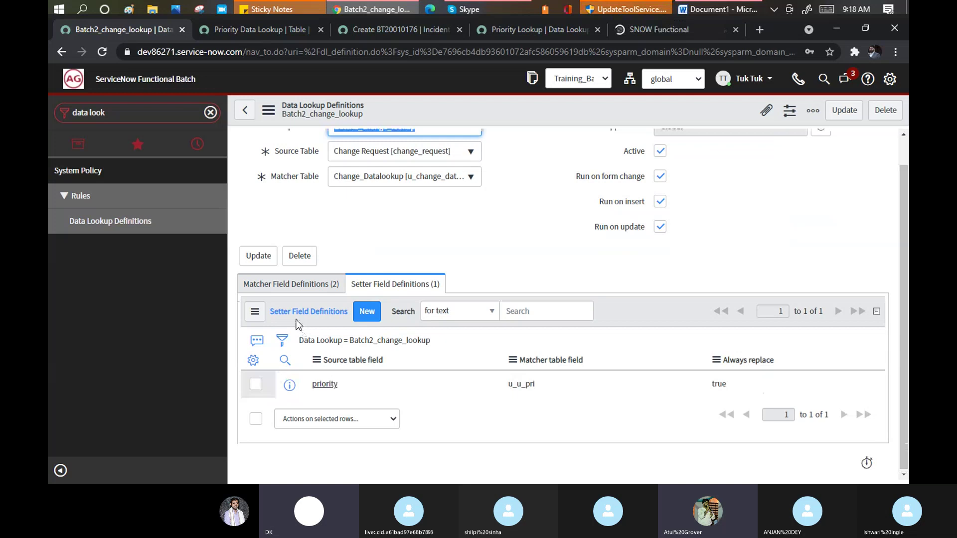
left_click(288, 287)
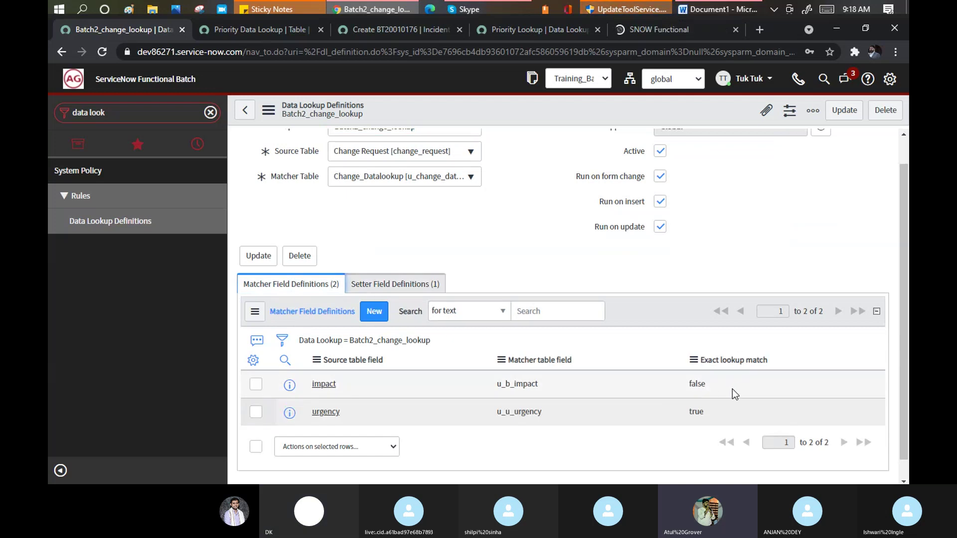
left_click(733, 410)
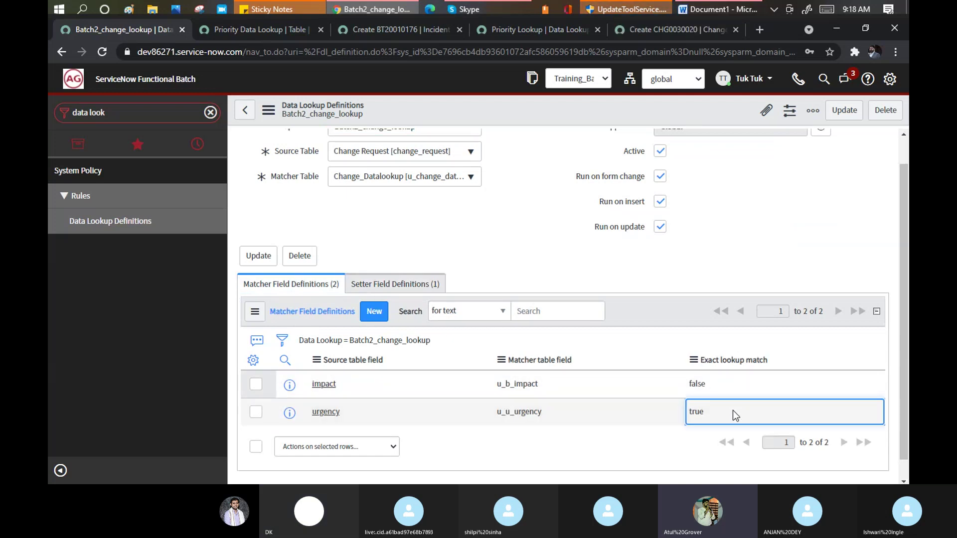
double_click(733, 410)
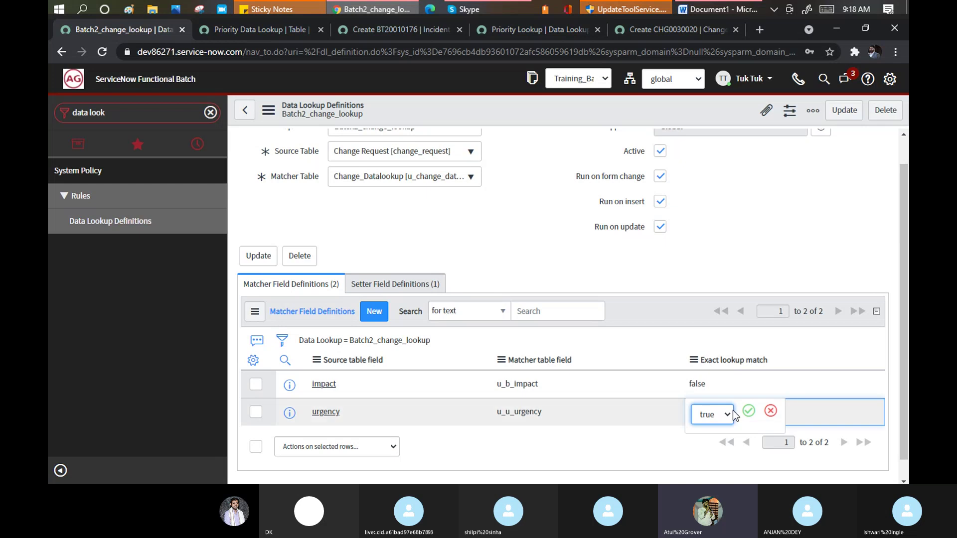
left_click(725, 416)
left_click(710, 443)
left_click(749, 409)
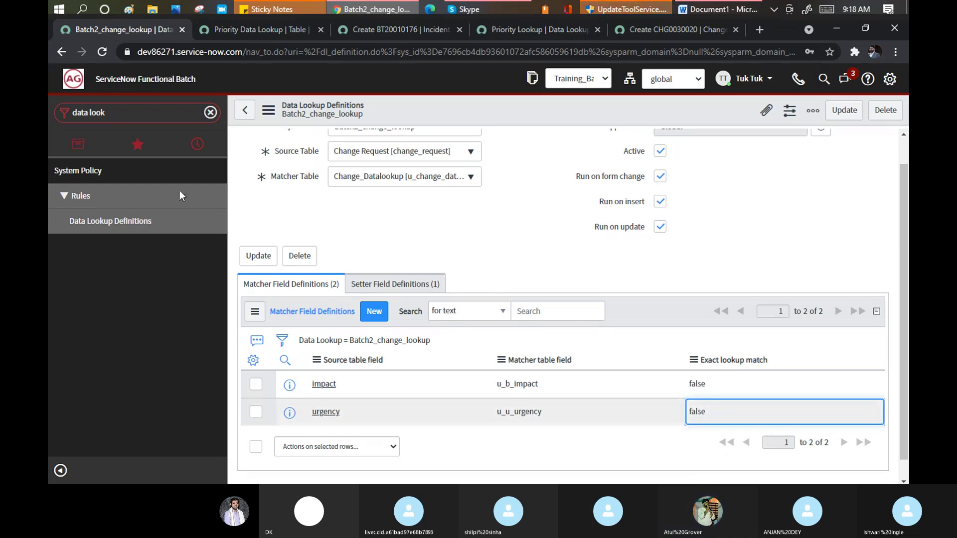
Step: Reload the new change request form and set both Urgency and Impact to 1 - High to retest the lookup
left_click(695, 32)
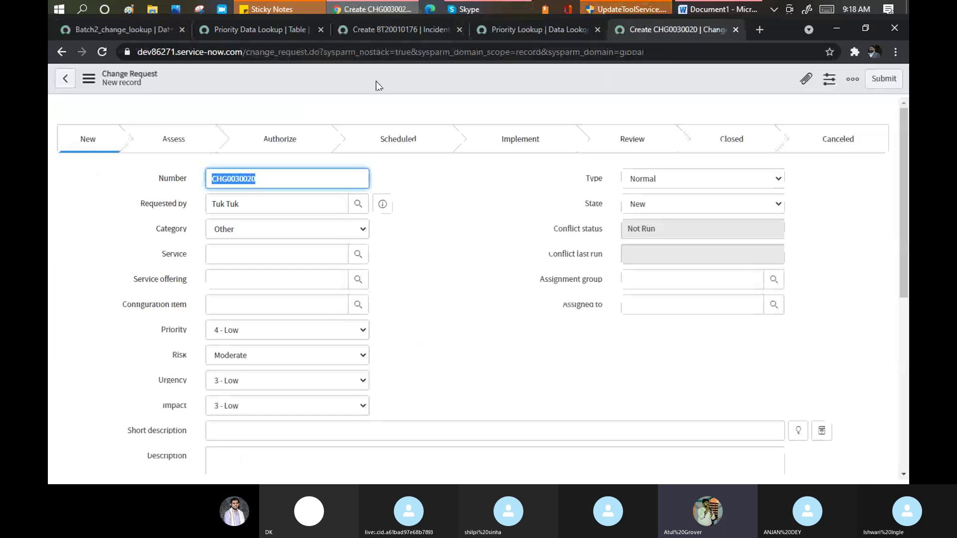
right_click(377, 82)
left_click(428, 268)
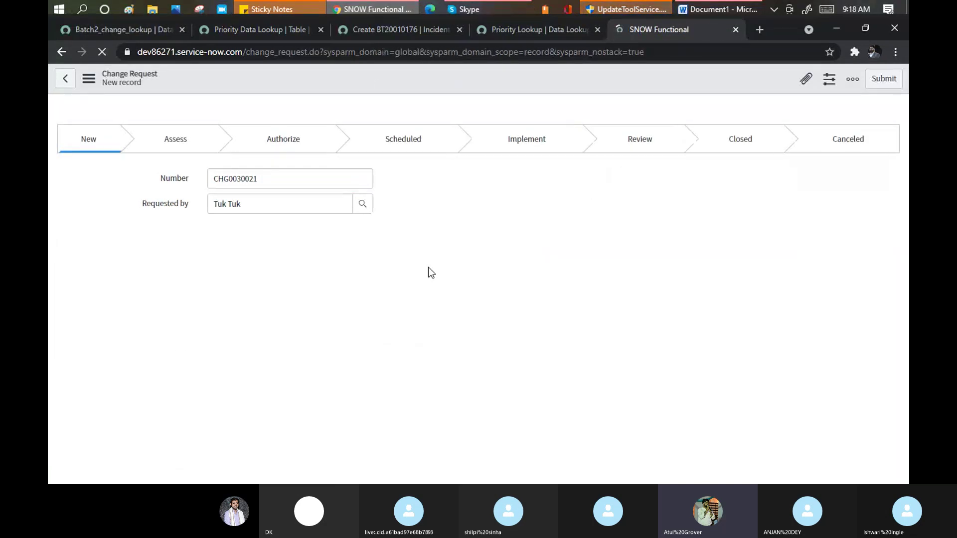
scroll(390, 286, "down", 4)
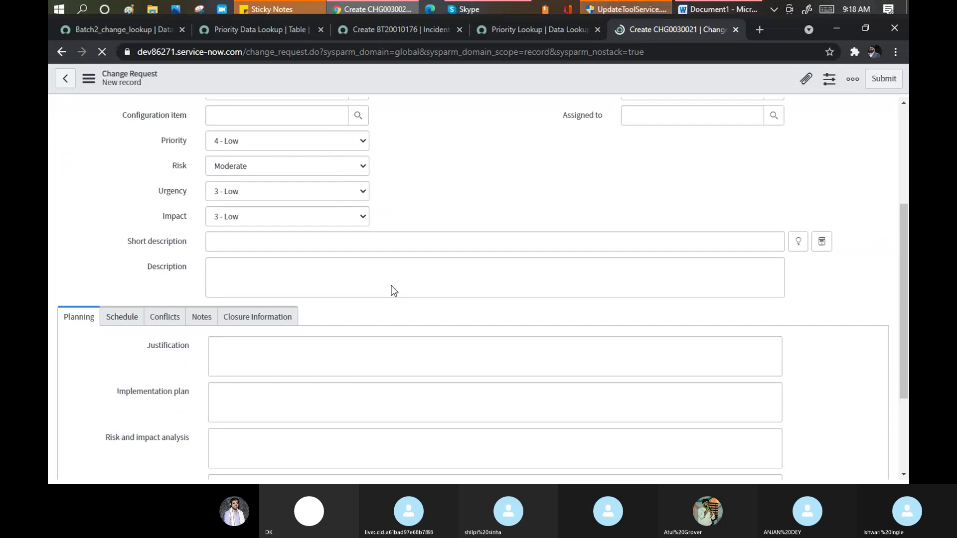
left_click(234, 193)
left_click(228, 208)
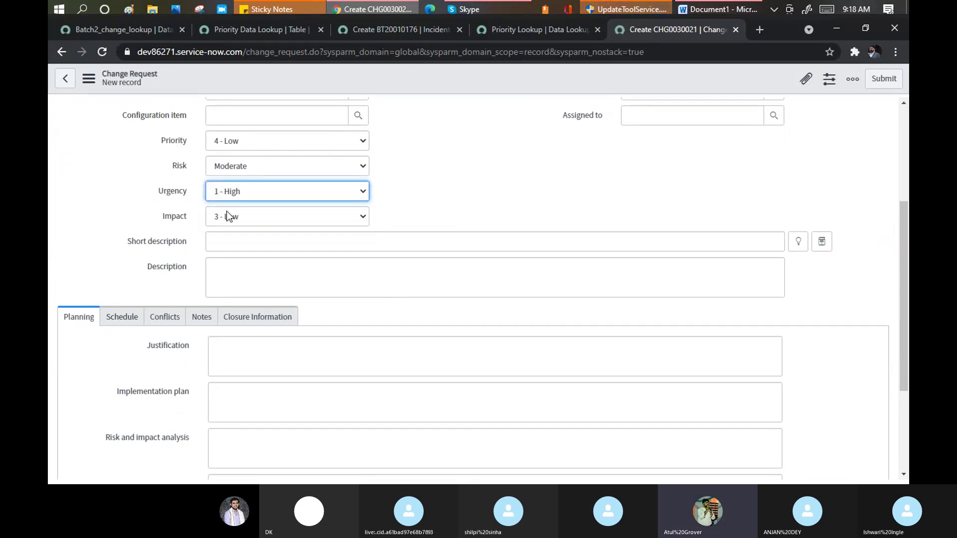
left_click(227, 213)
left_click(226, 233)
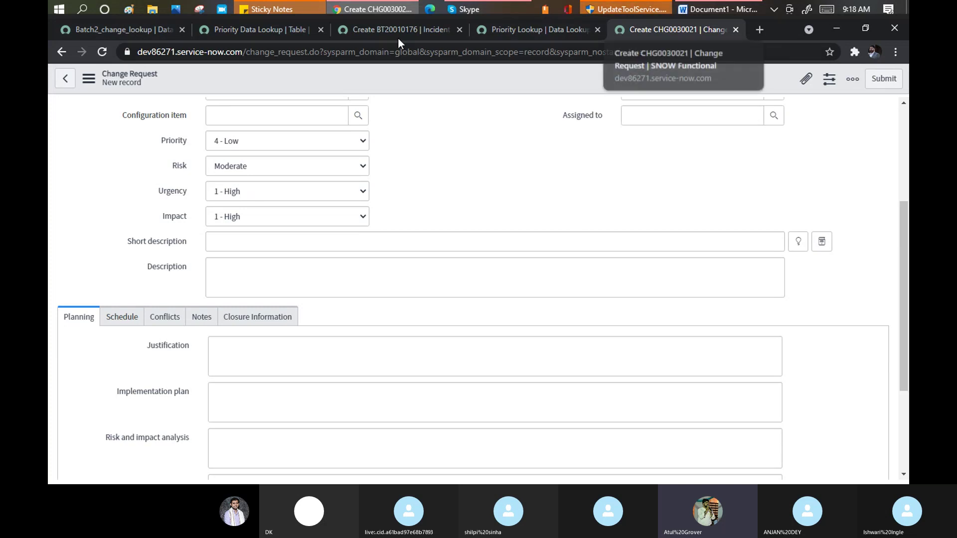
Step: Find the Change_Datalookups table in the navigator with "change_d" and open its record list in a separate tab
left_click(132, 29)
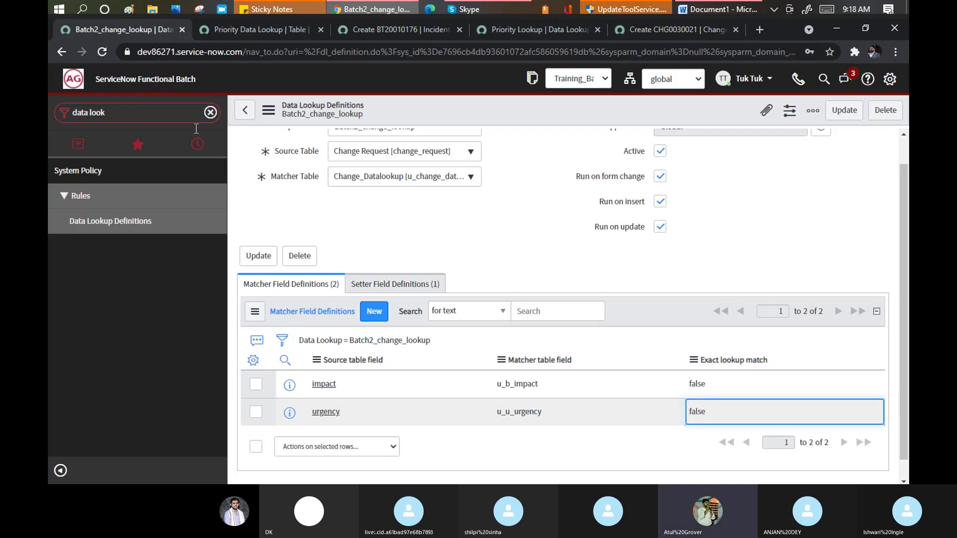
left_click(129, 115)
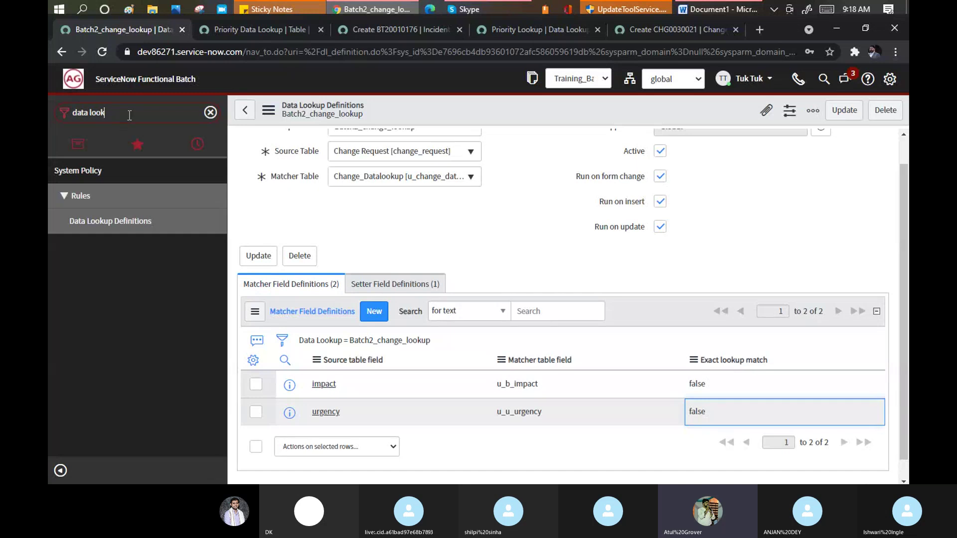
left_click_drag(129, 115, 48, 106)
type("change_d")
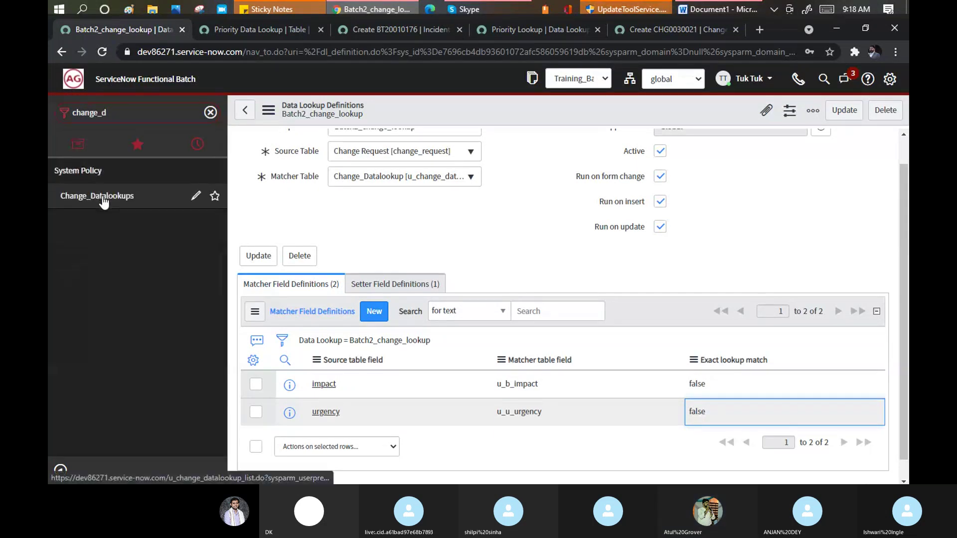
middle_click(103, 201)
left_click(214, 31)
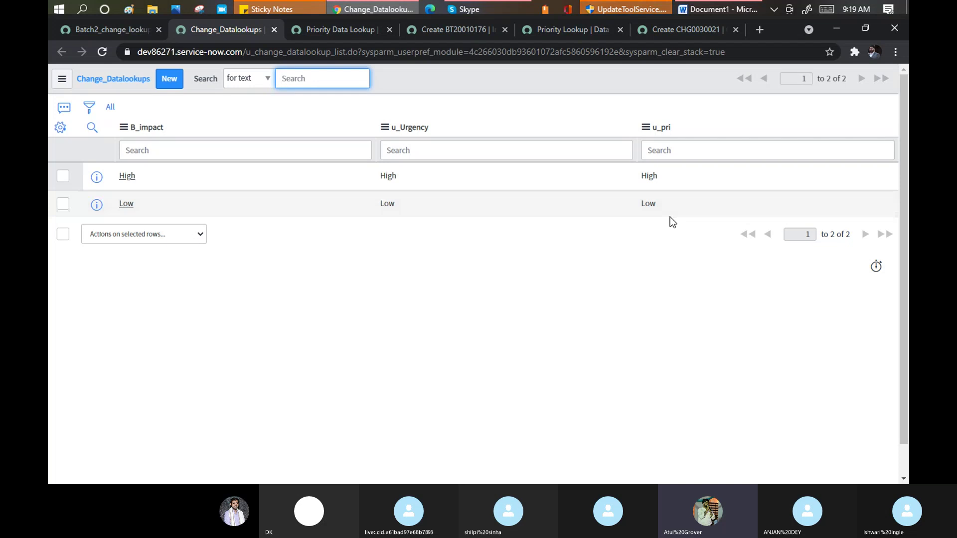
Step: Set both Urgency and Impact to 2 - Medium on the change request and check its Priority field
left_click(662, 30)
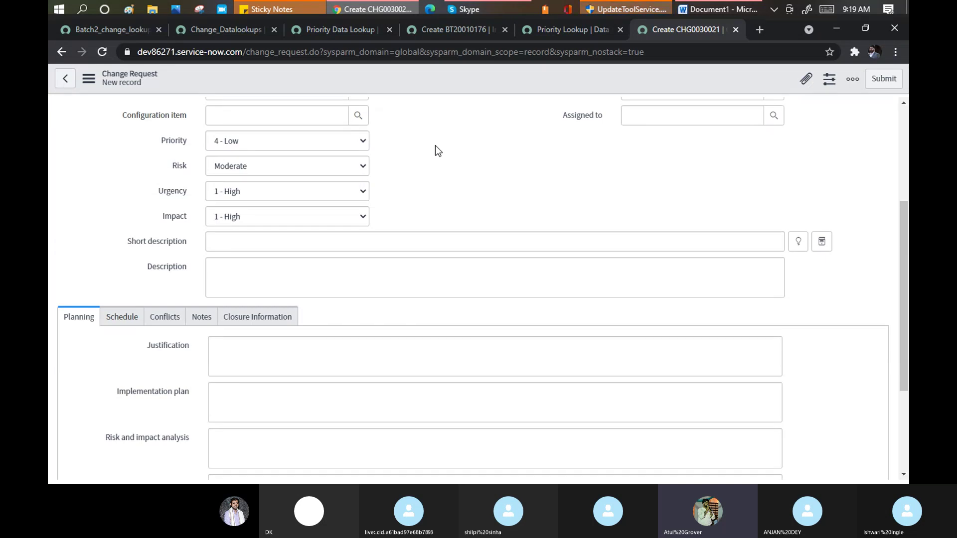
left_click(313, 191)
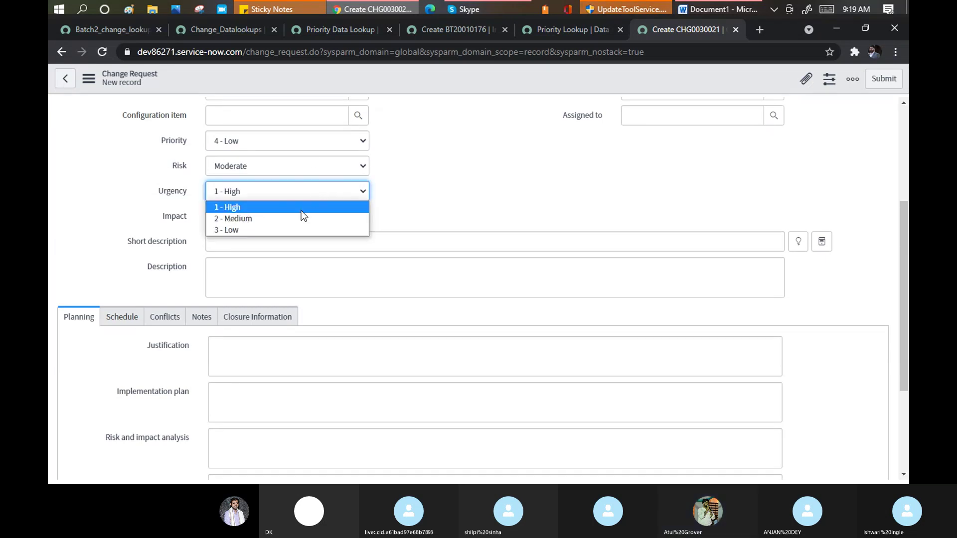
left_click(299, 216)
left_click(295, 217)
left_click(284, 228)
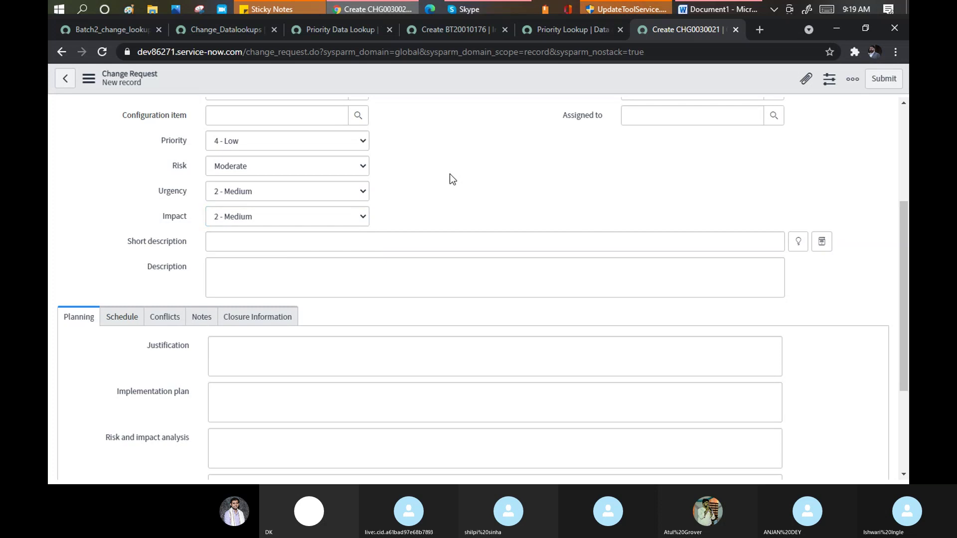
left_click(278, 141)
left_click(432, 137)
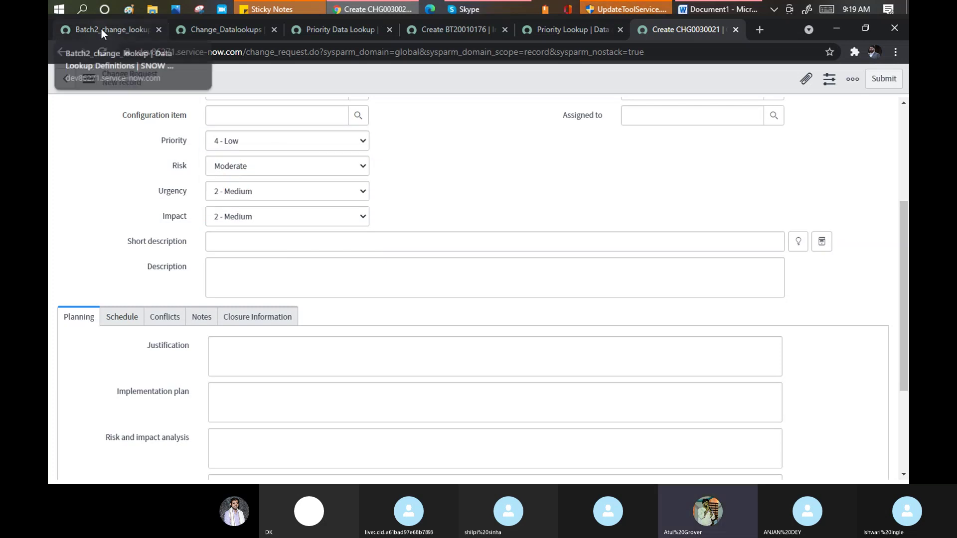
Step: Disable Run on update for the Incident table's Priority Lookup definition and save the record
left_click(564, 29)
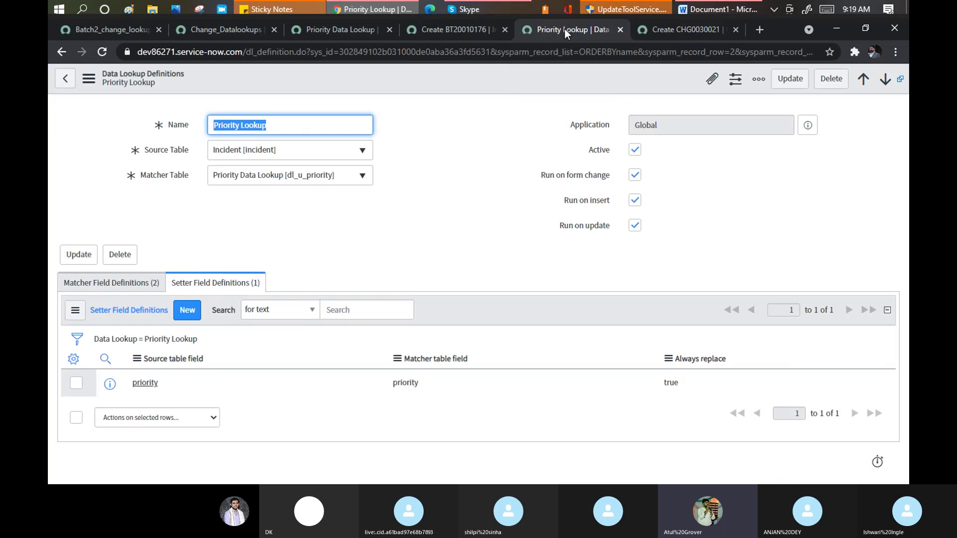
left_click(634, 225)
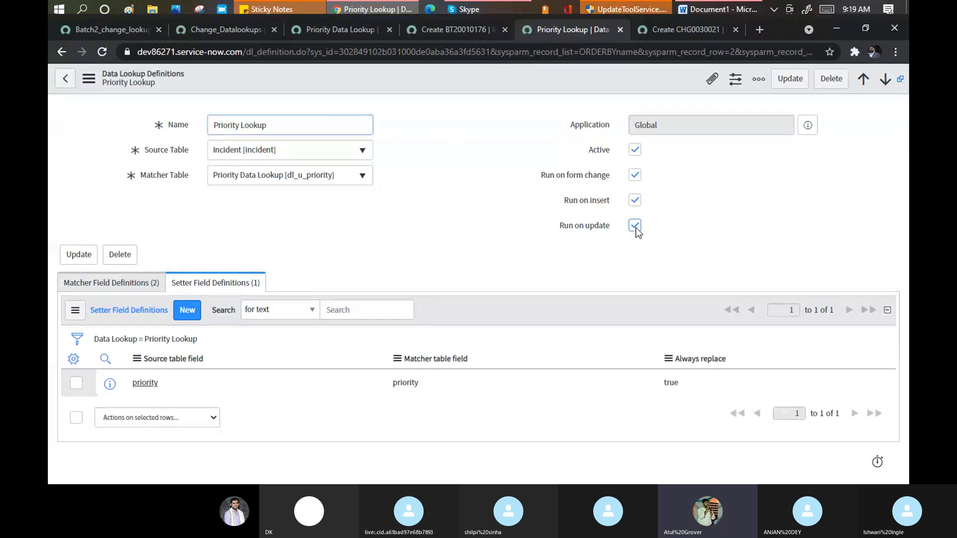
right_click(399, 70)
left_click(423, 77)
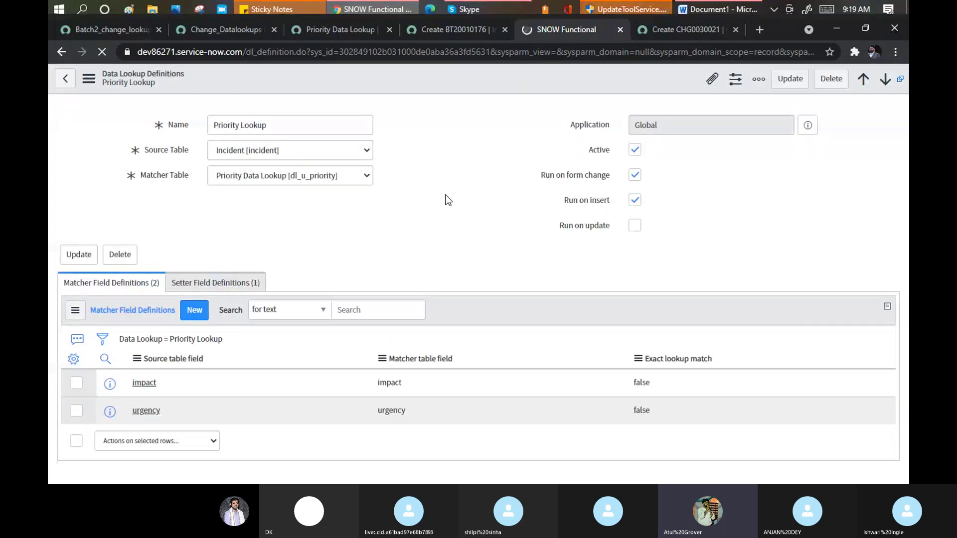
Step: Reload the change request form without saving, and set Urgency and Impact to 1 - High again
left_click(676, 28)
right_click(440, 81)
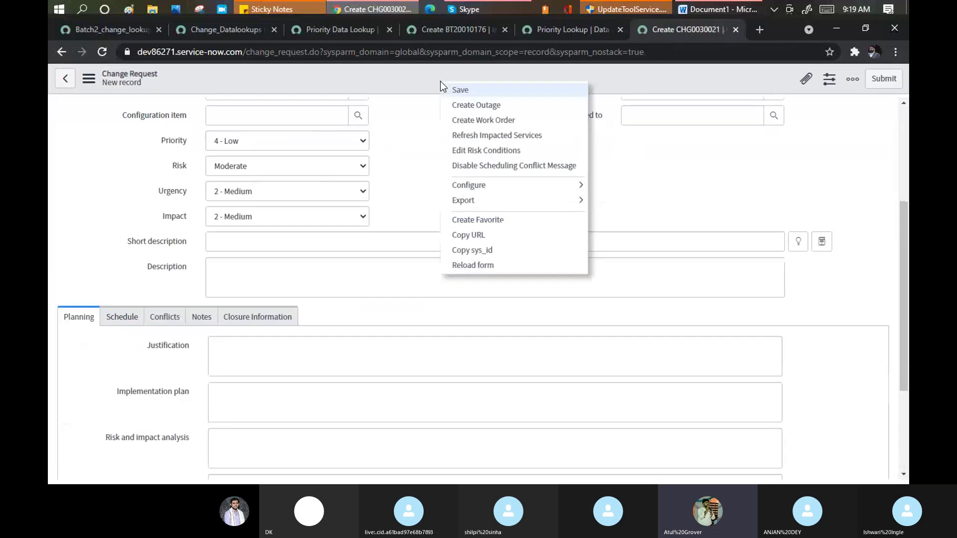
left_click(470, 266)
left_click(547, 119)
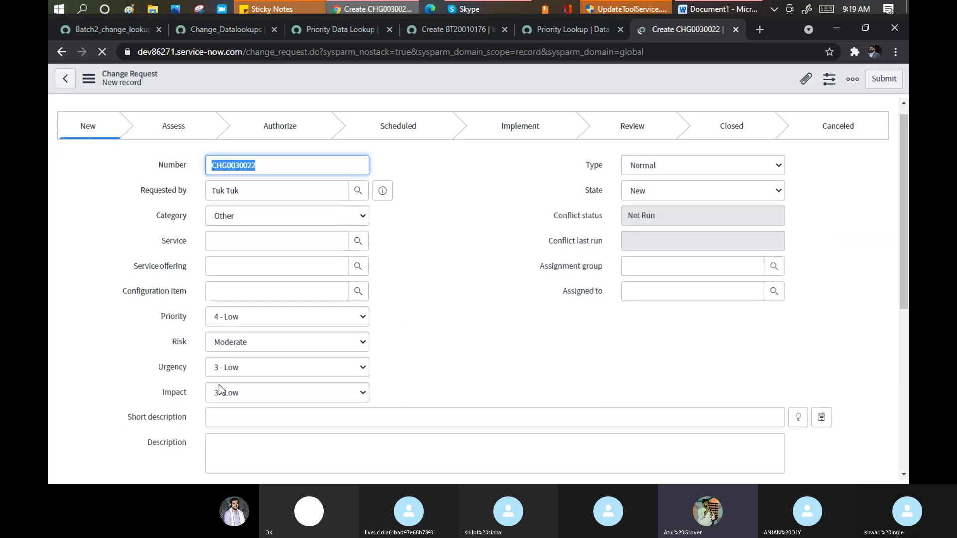
scroll(239, 339, "down", 4)
left_click(253, 191)
left_click(240, 205)
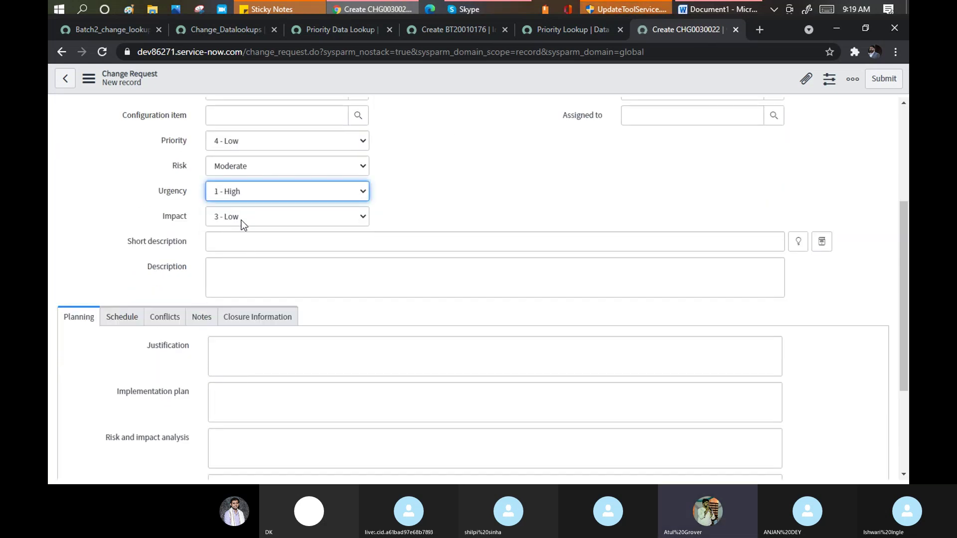
left_click(241, 217)
left_click(232, 231)
left_click(481, 185)
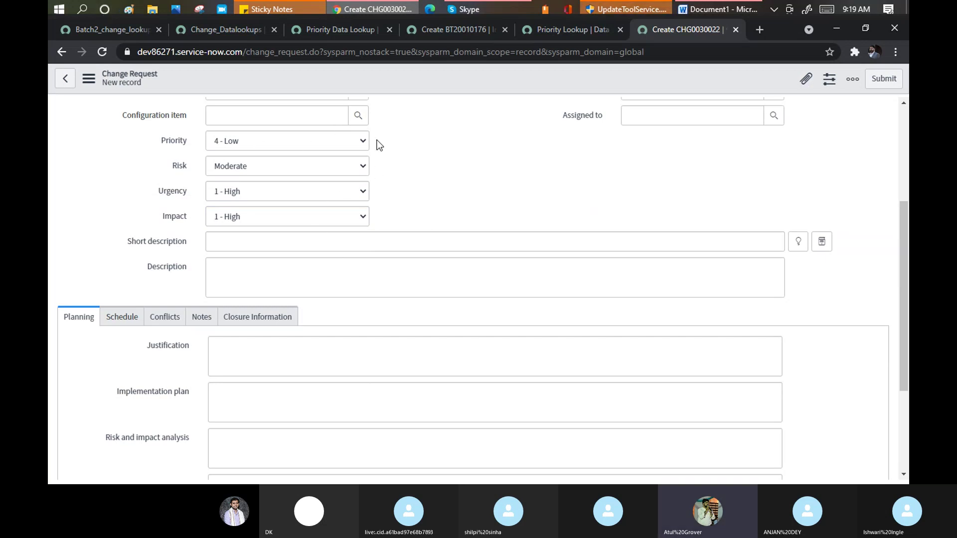
Step: Discard the open change request without saving, and create a new normal change from the Change application in a separate tab
scroll(455, 151, "up", 3)
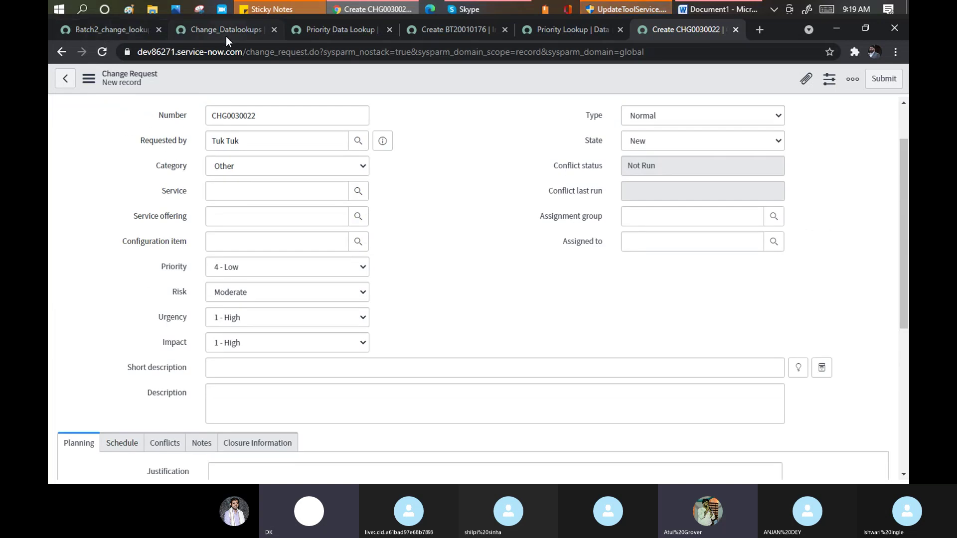
left_click(734, 30)
left_click(541, 121)
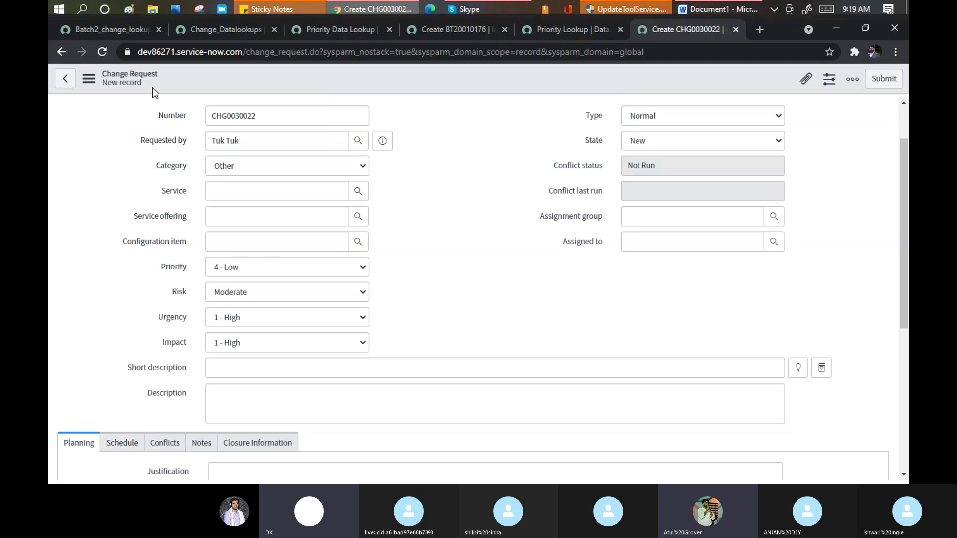
left_click(118, 29)
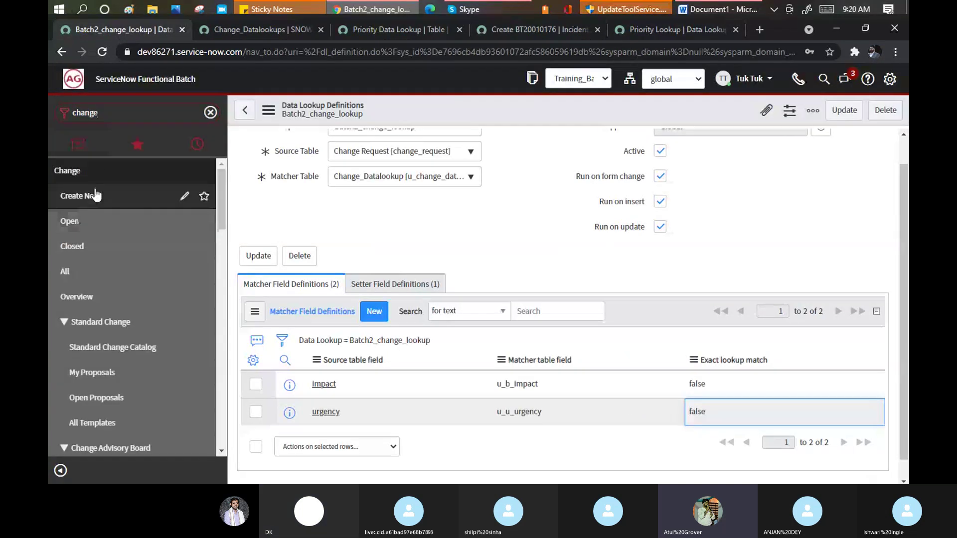
middle_click(89, 198)
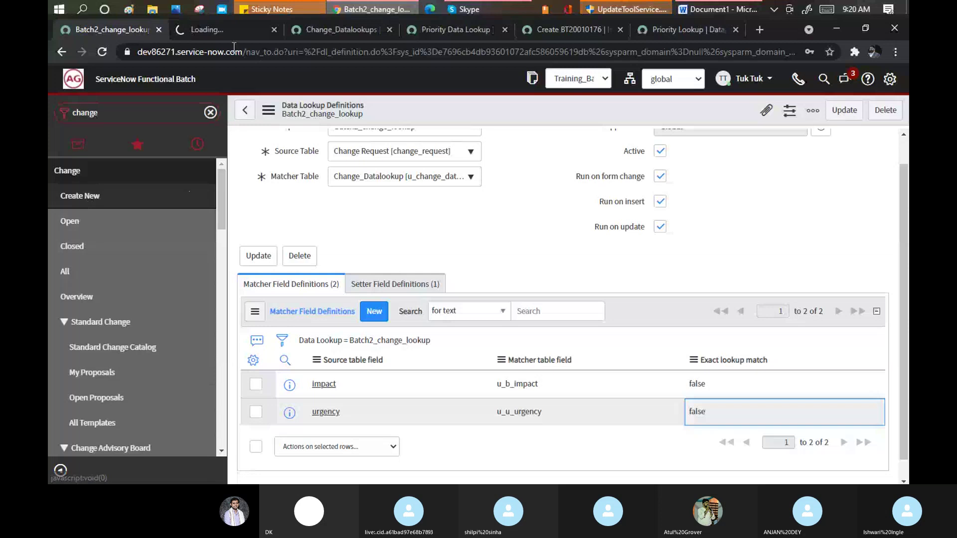
left_click(218, 36)
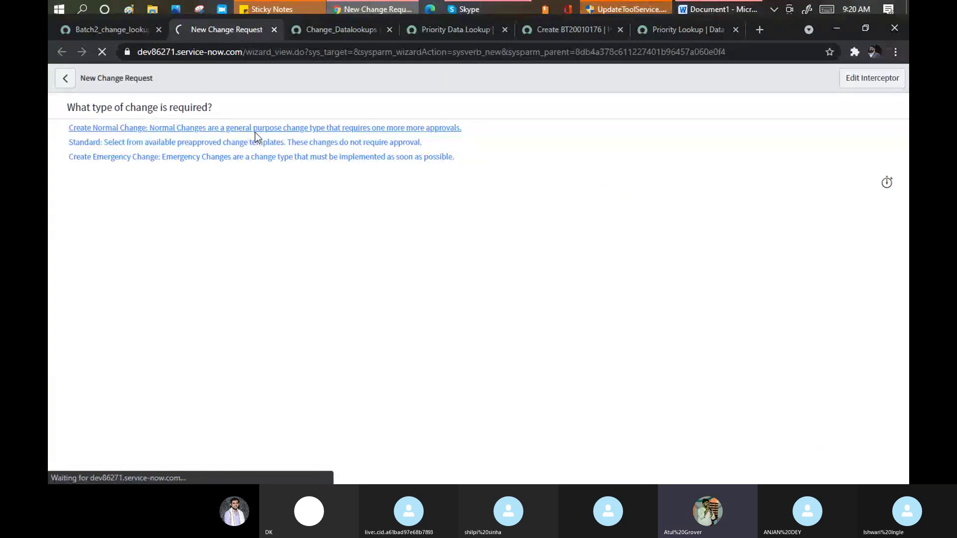
left_click(255, 133)
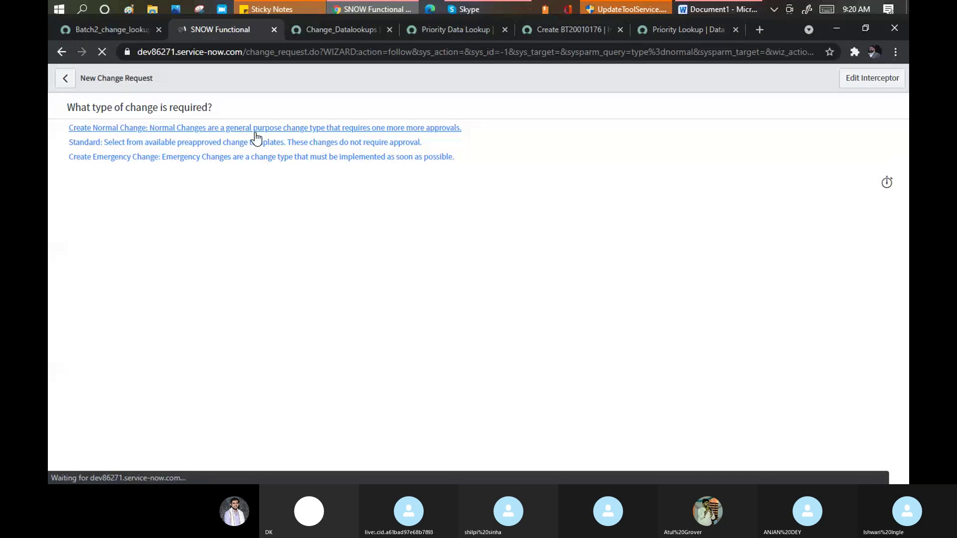
Step: Set both Urgency and Impact to 1 - High on the new normal change request
scroll(465, 227, "down", 4)
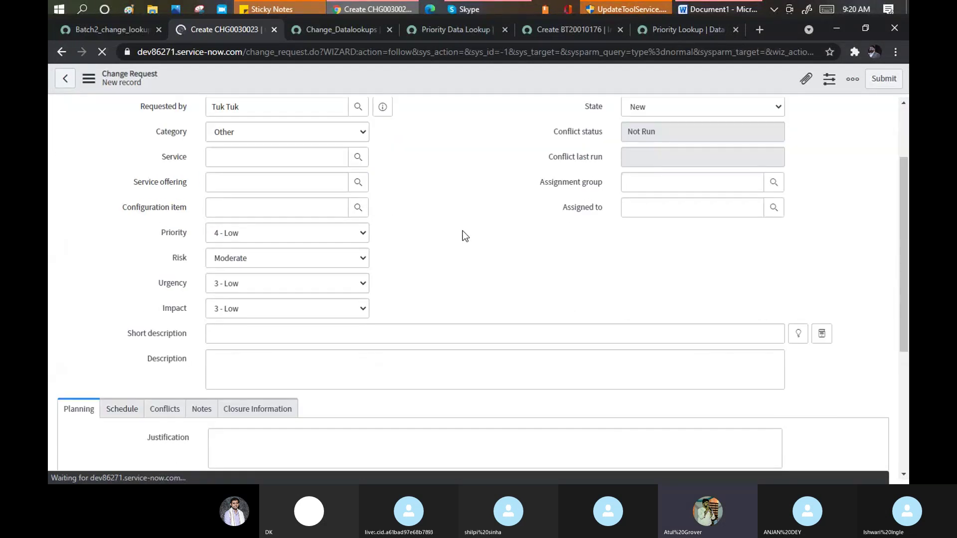
left_click(277, 189)
left_click(246, 207)
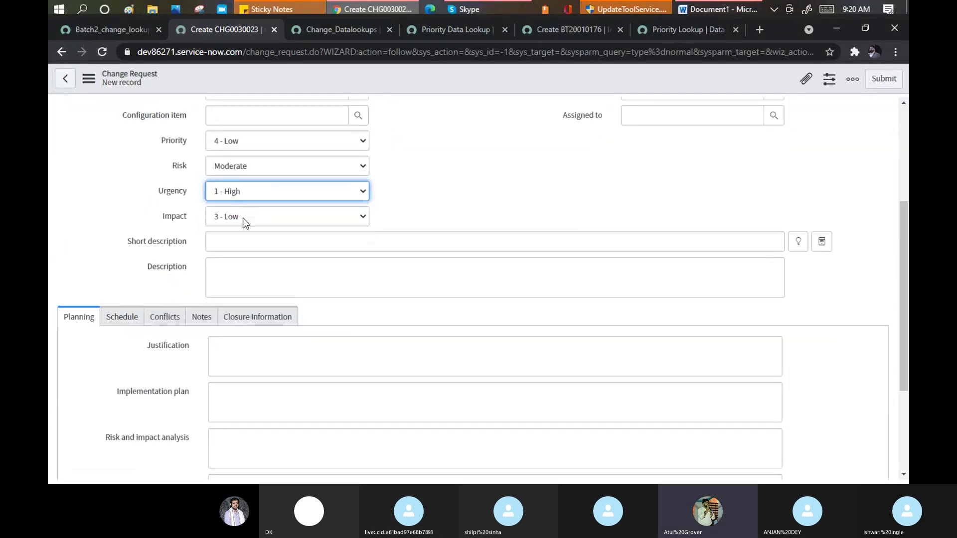
left_click(243, 218)
left_click(237, 232)
left_click(442, 174)
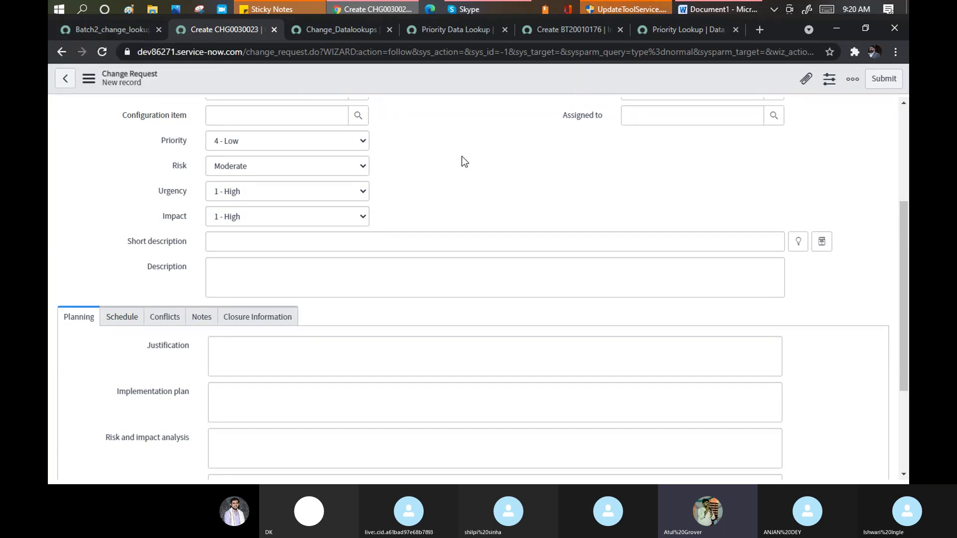
Step: Compare the setter field definition of Batch2_change_lookup with the Priority Lookup definition, and review the new change request's fields
left_click(112, 28)
left_click(136, 108)
key("BackSpace")
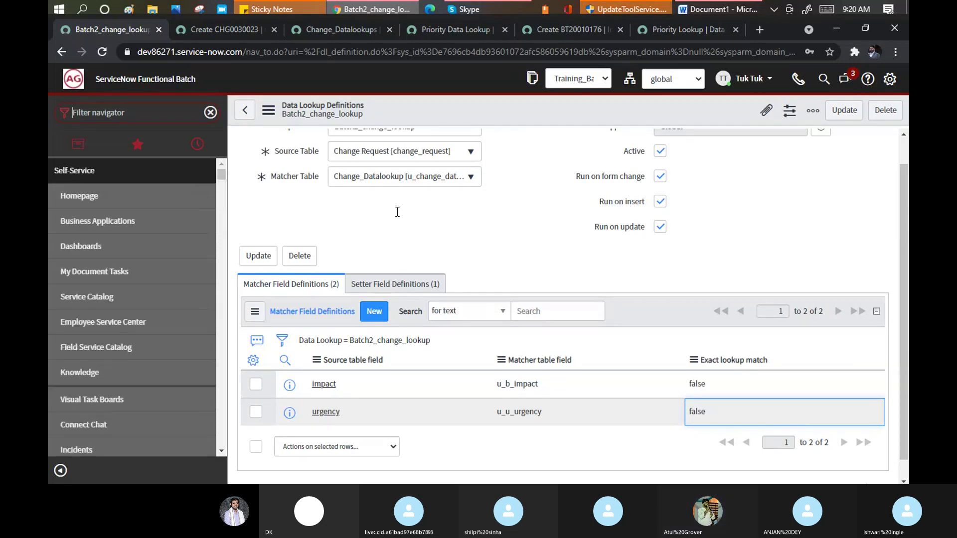
type("data l")
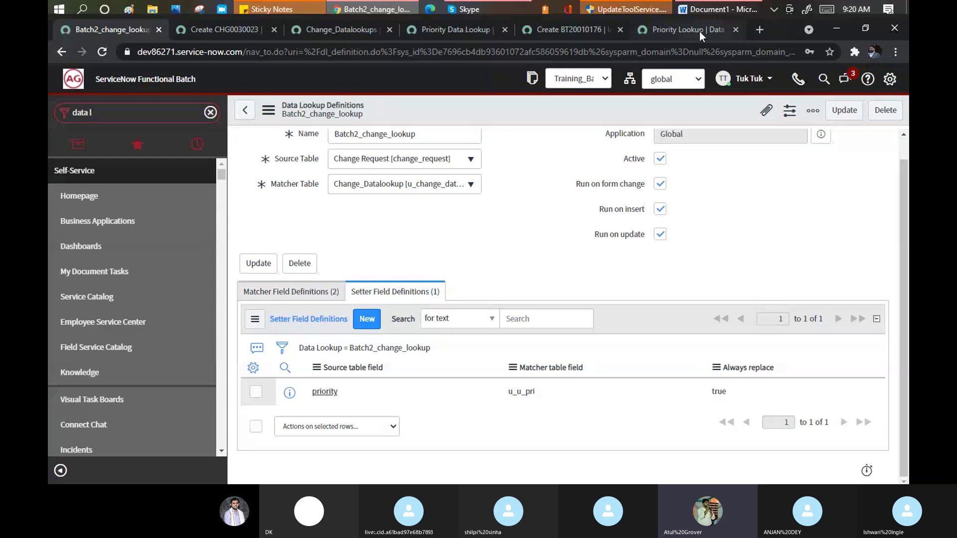
left_click(699, 31)
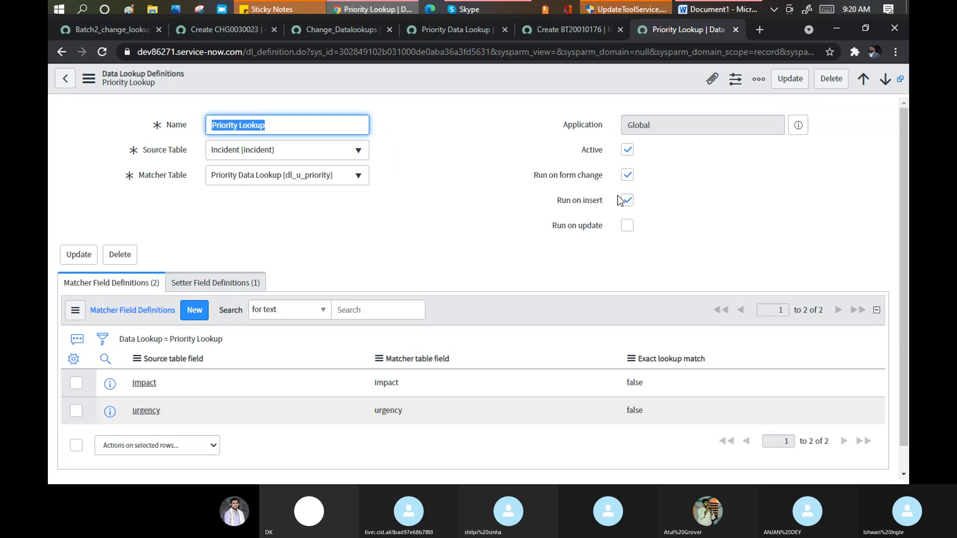
mouse_move(549, 177)
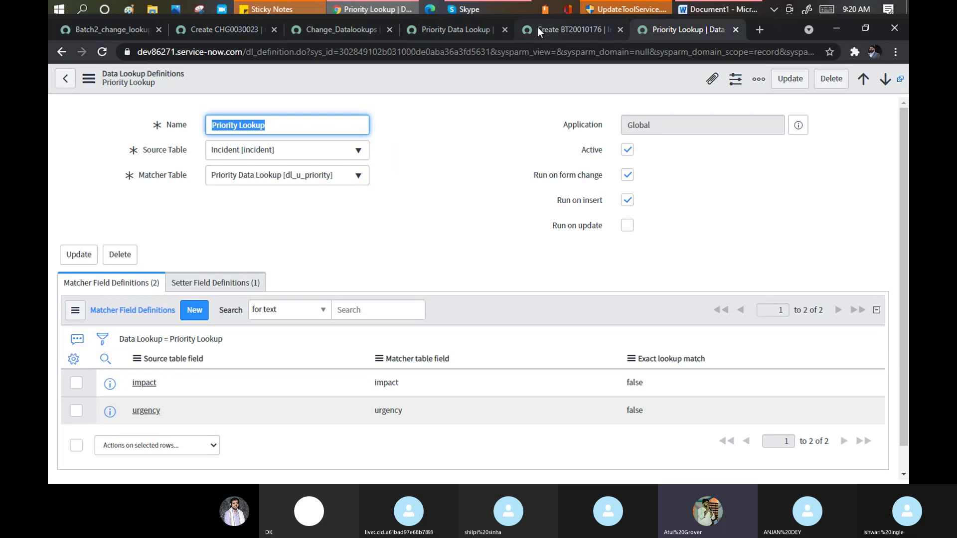
left_click(237, 24)
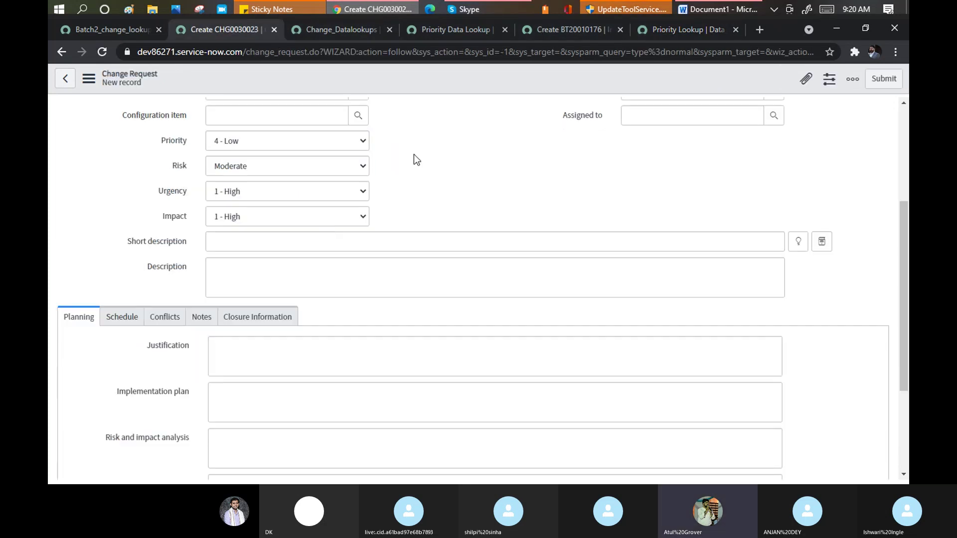
scroll(414, 154, "up", 4)
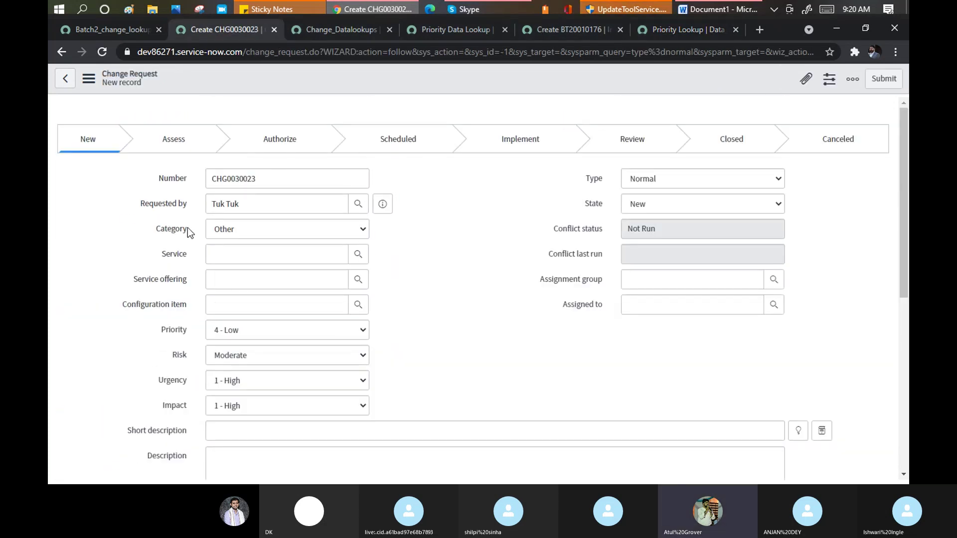
Step: Set both Urgency and Impact to 2 - Medium on the new change request
scroll(253, 231, "down", 3)
left_click(245, 254)
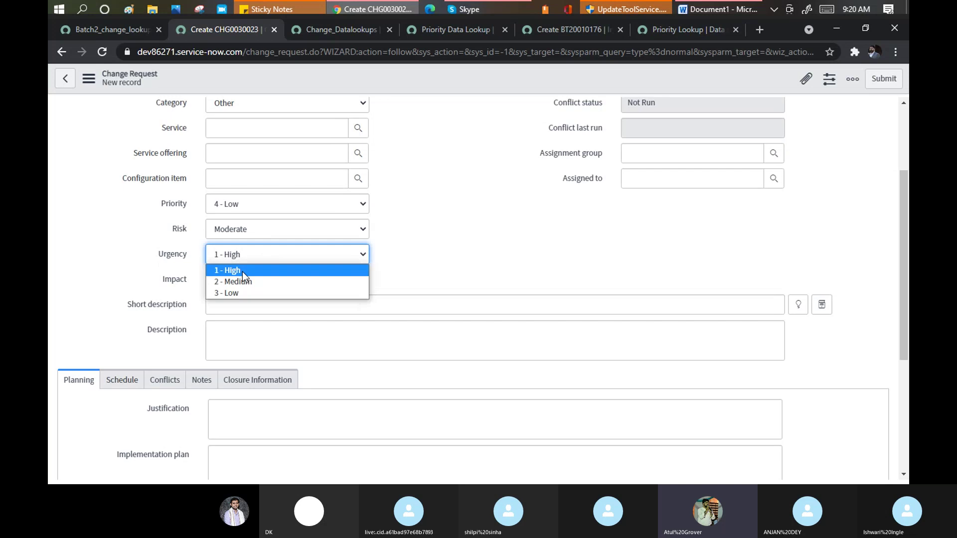
left_click(242, 270)
key("Down")
left_click(239, 280)
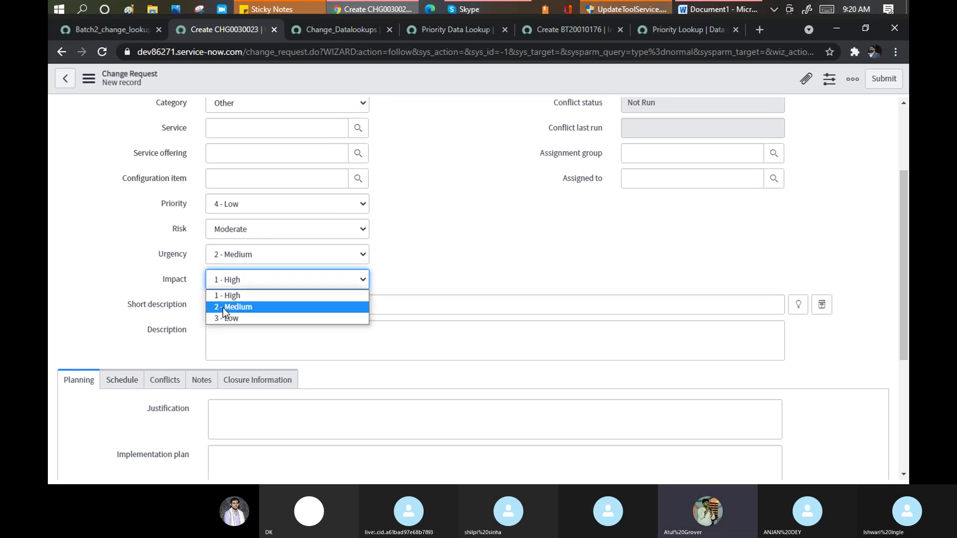
left_click(222, 305)
Step: Set both Urgency and Impact to 3 - Low on the new change request
left_click(301, 259)
left_click(240, 293)
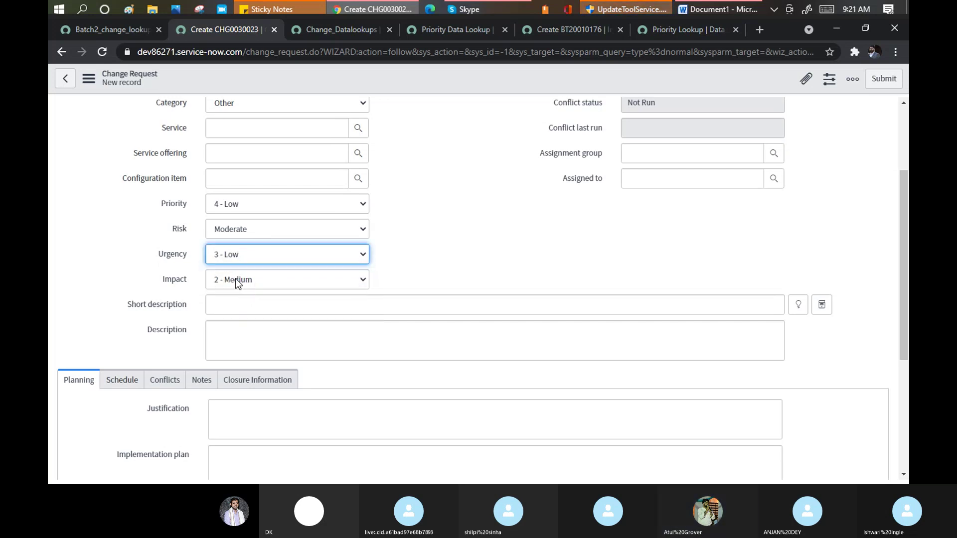
left_click(234, 279)
left_click(222, 318)
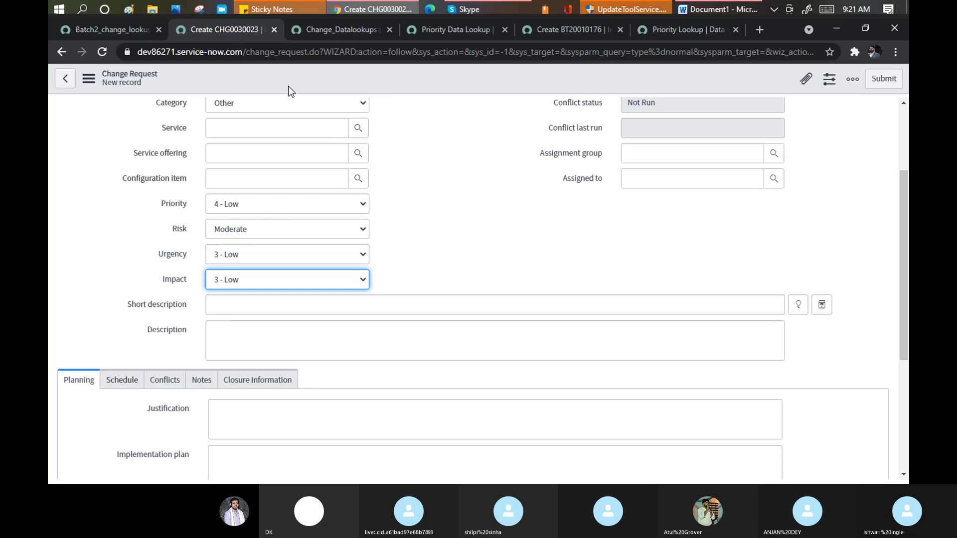
Step: Disable Run on insert and Run on update in the Batch2_change_lookup definition and save it
left_click(97, 27)
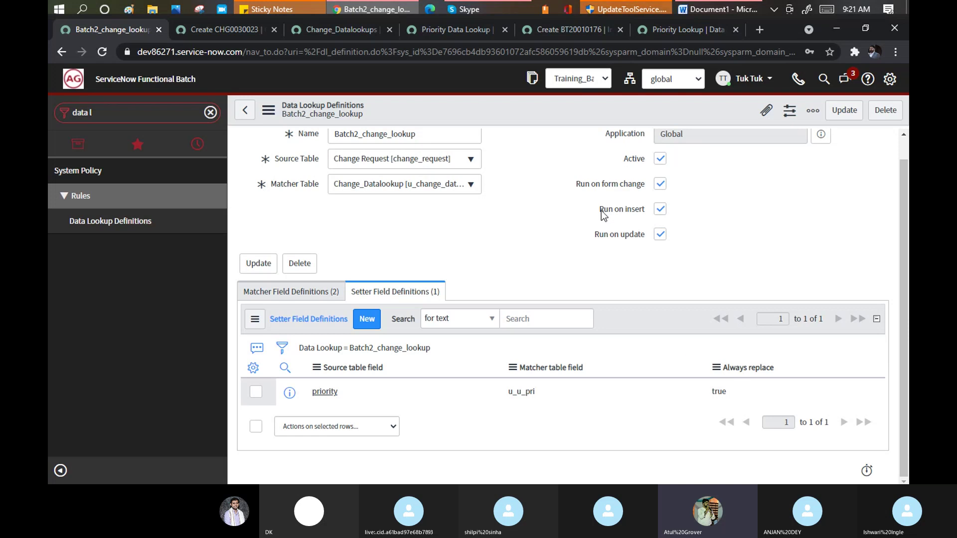
scroll(519, 183, "up", 1)
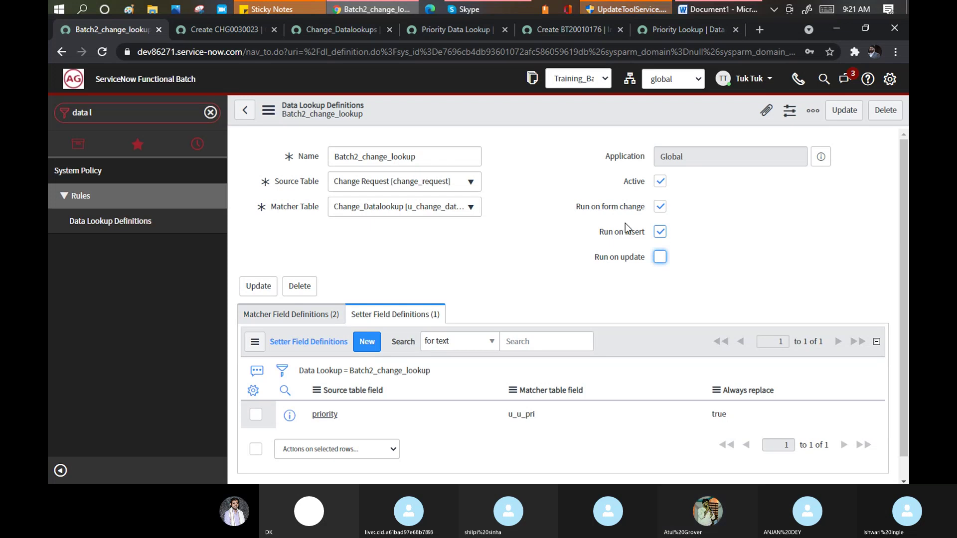
right_click(467, 113)
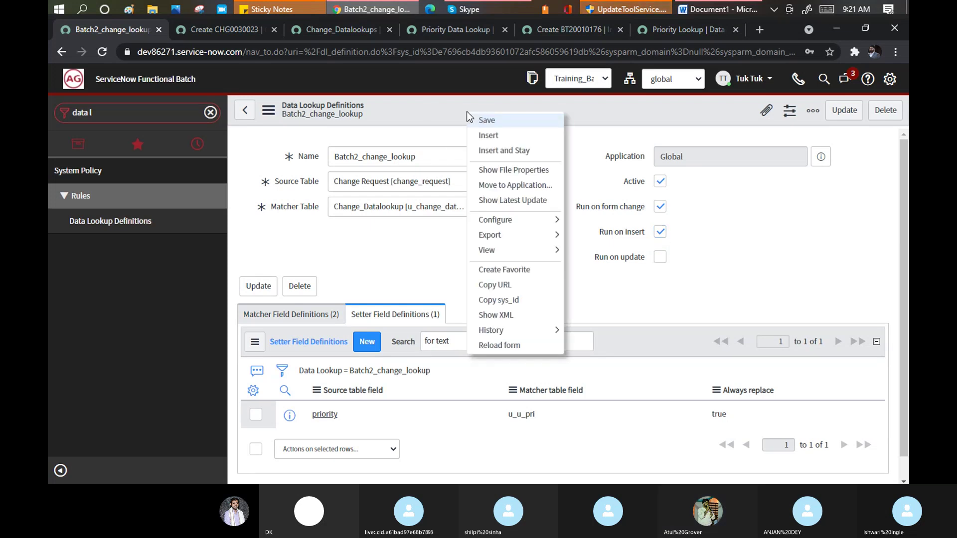
left_click(659, 232)
right_click(494, 106)
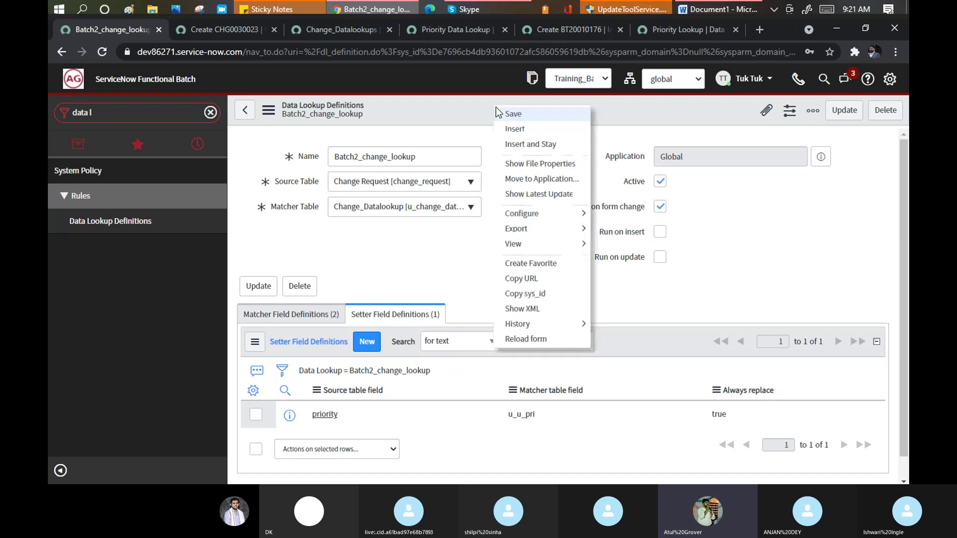
left_click(507, 116)
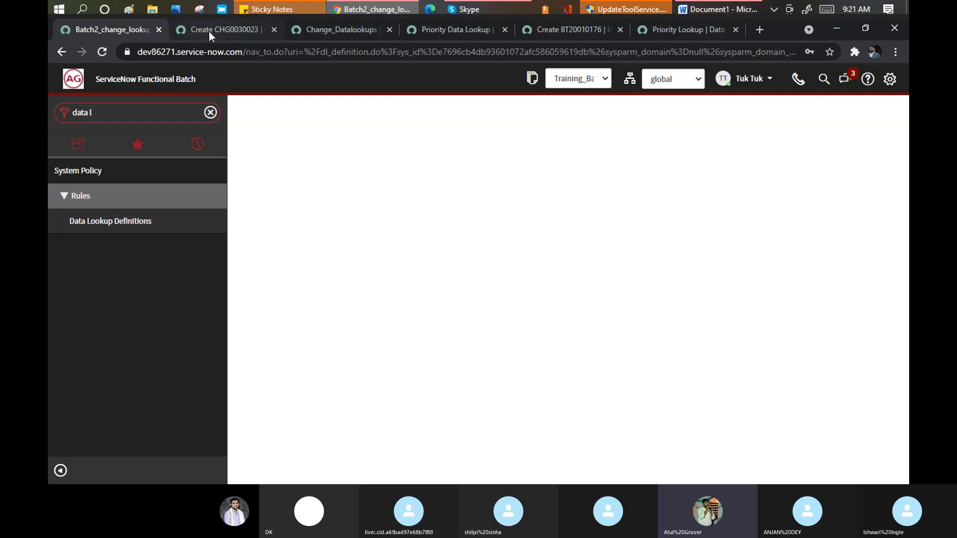
Step: Reload the new change request form and set both Urgency and Impact to 1 - High
left_click(208, 31)
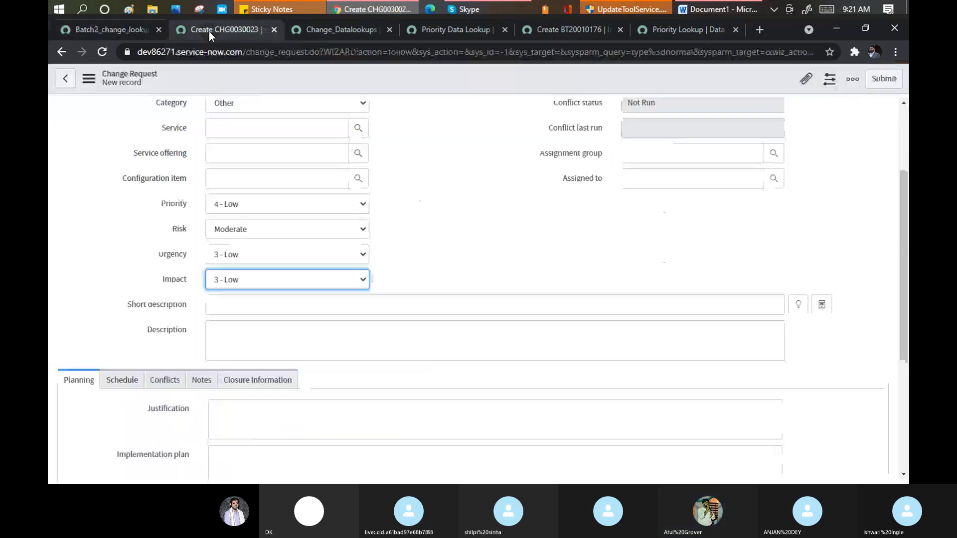
right_click(451, 71)
left_click(495, 252)
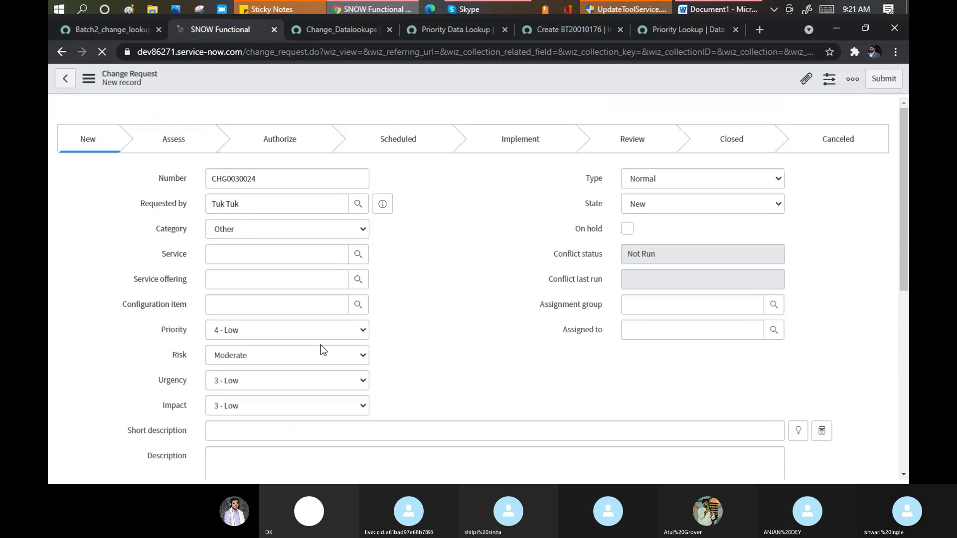
scroll(295, 385, "down", 4)
left_click(249, 191)
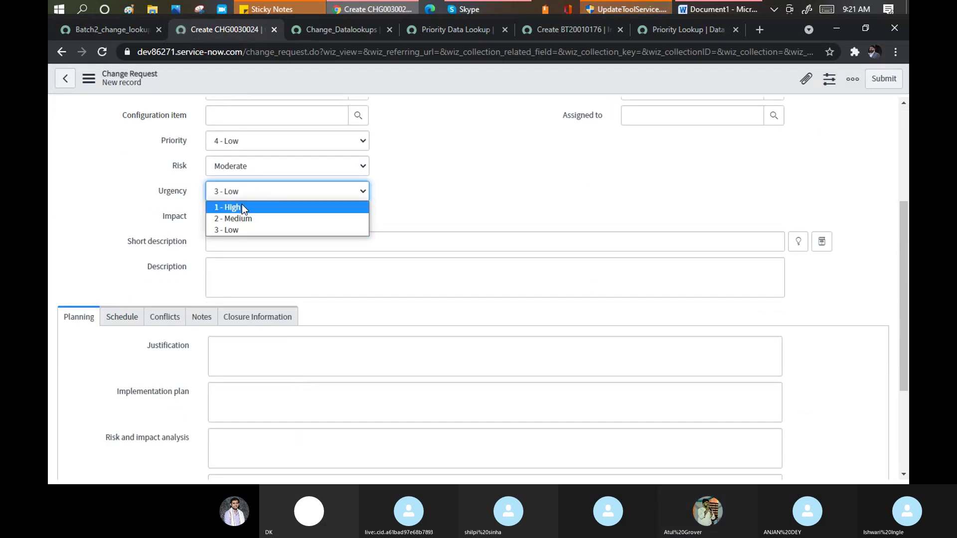
left_click(241, 204)
left_click(243, 219)
left_click(240, 232)
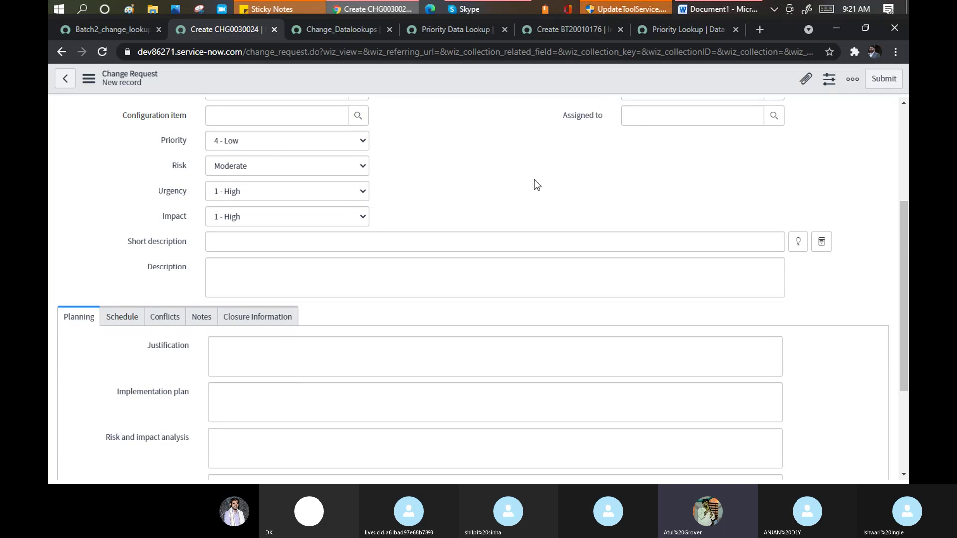
scroll(535, 180, "up", 4)
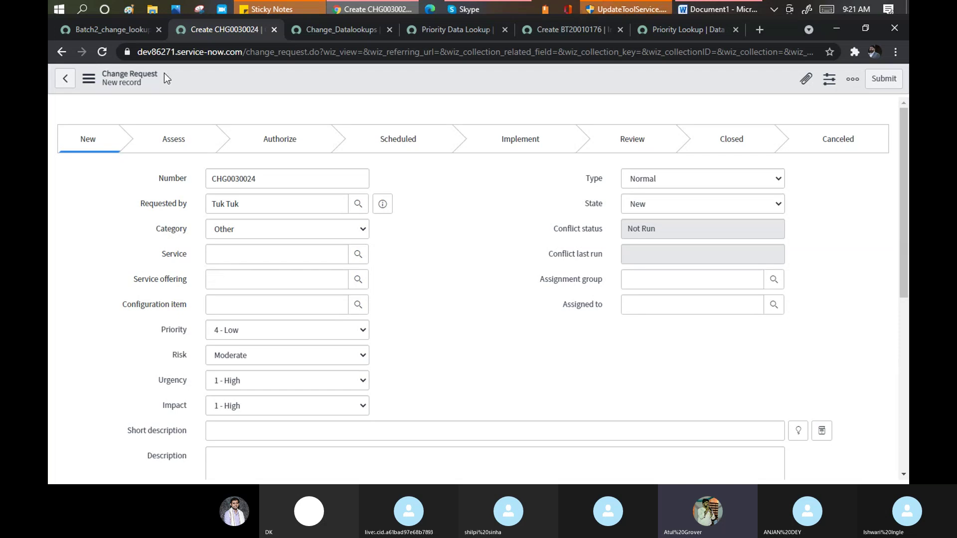
Step: Compare the Priority Lookup and Batch2_change_lookup definitions, and set both Impact and Urgency to 2 - Medium on the new incident
left_click(691, 23)
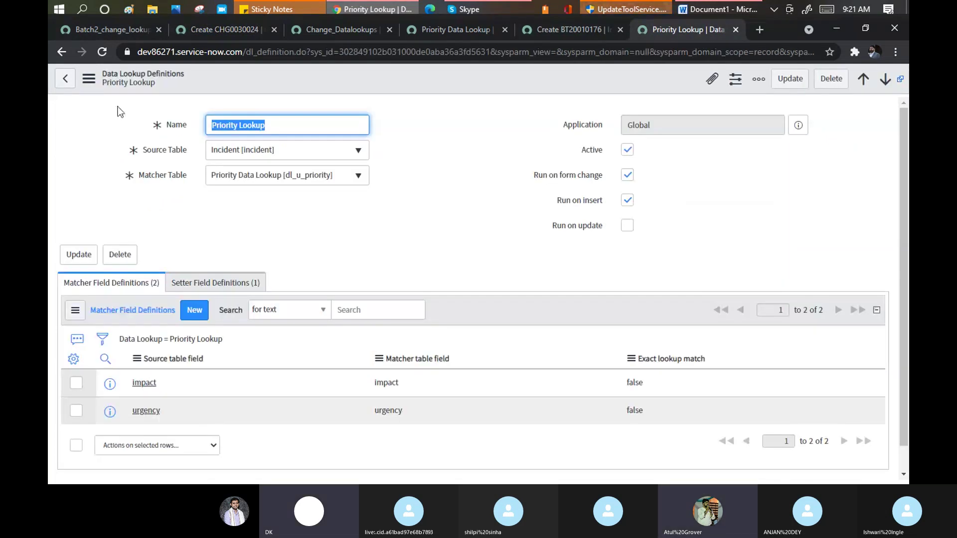
left_click(91, 29)
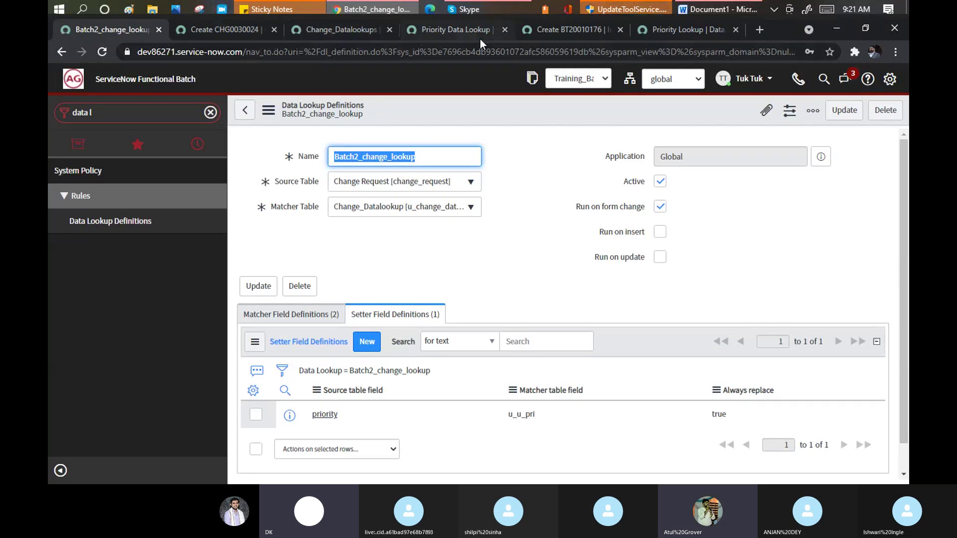
left_click(554, 29)
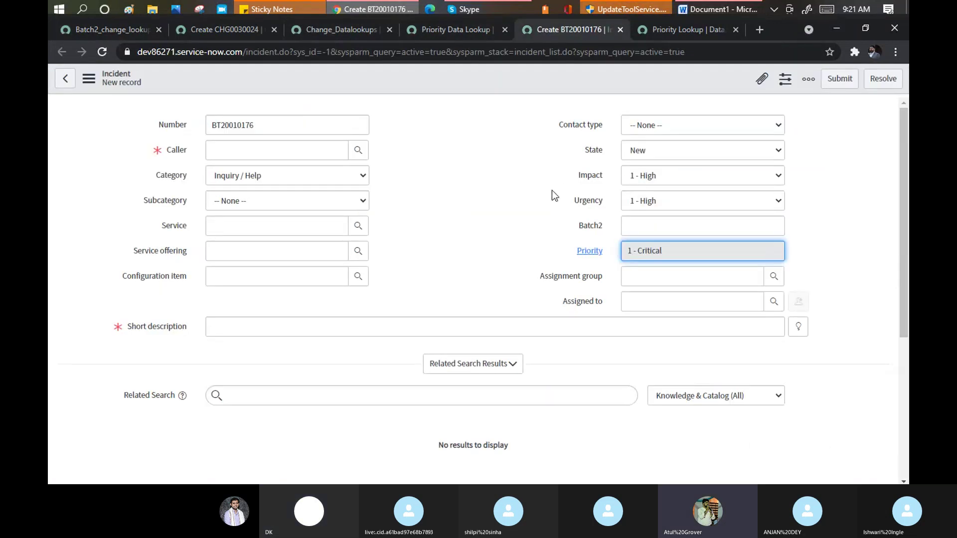
left_click(655, 174)
left_click(651, 201)
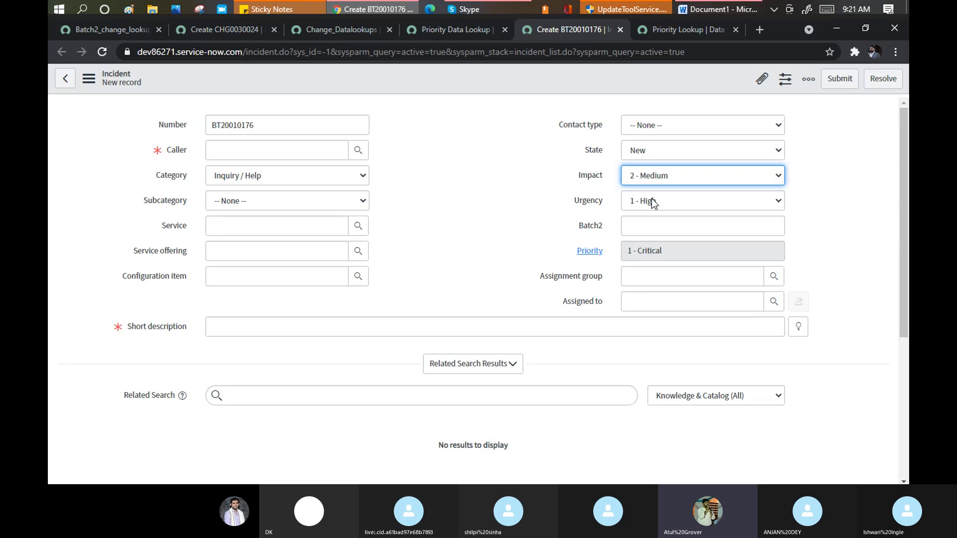
left_click(650, 199)
left_click(649, 228)
key("Tab")
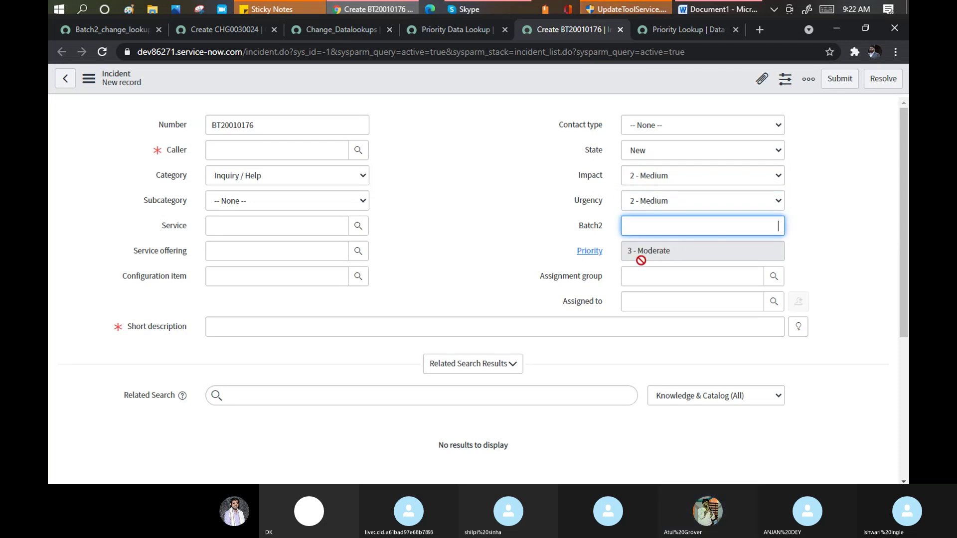
Step: Open the list of data lookup definitions and set Active to false for the Training definition on the Change Request table
left_click(106, 31)
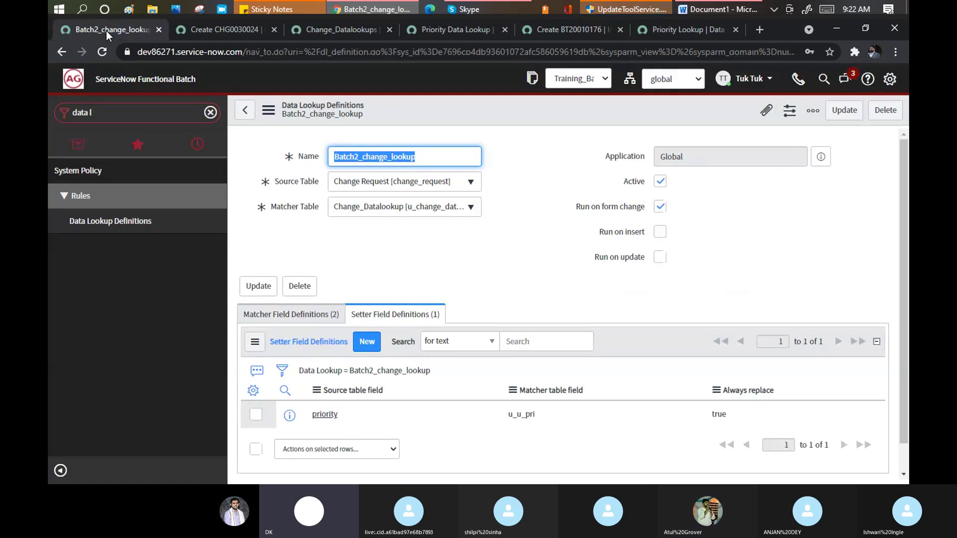
left_click(118, 219)
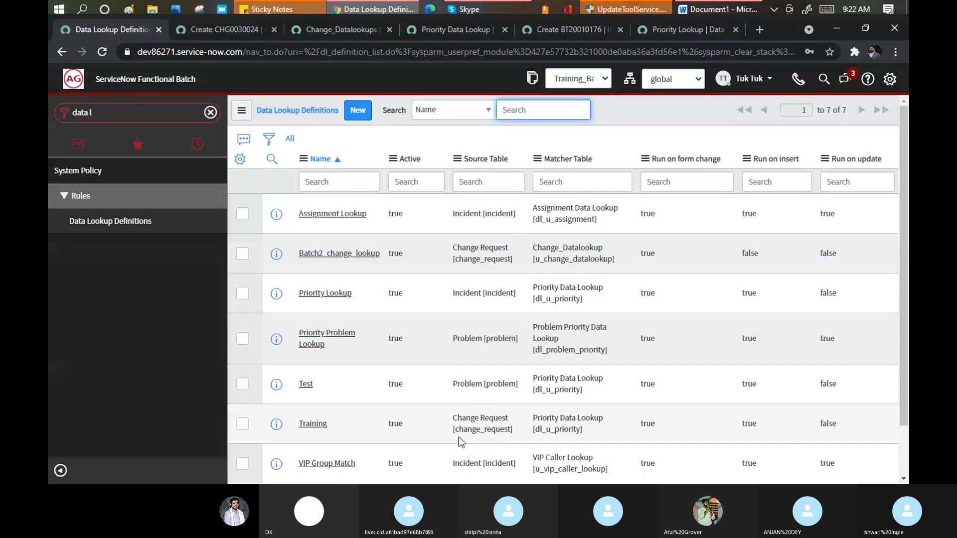
left_click_drag(455, 429, 500, 427)
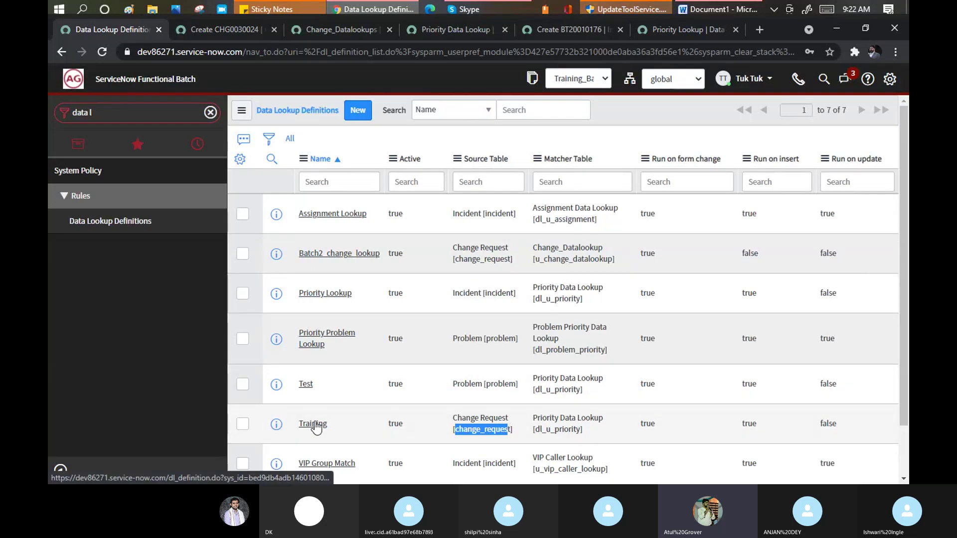
left_click(427, 428)
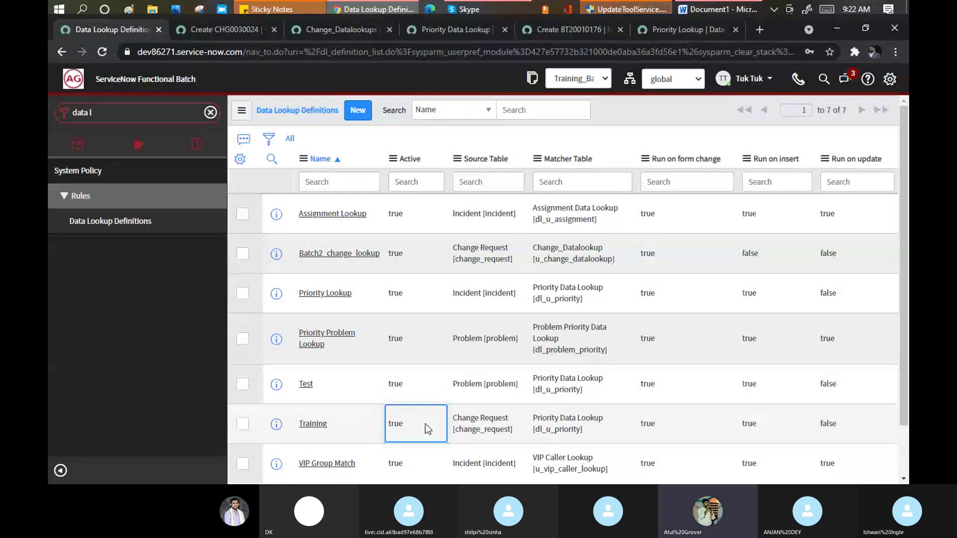
double_click(422, 424)
left_click(420, 424)
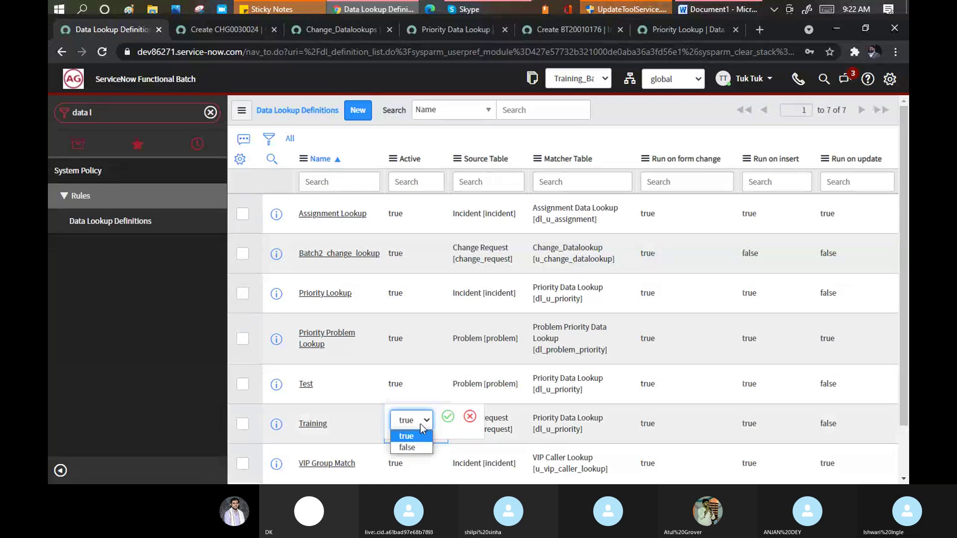
left_click(408, 447)
left_click(445, 423)
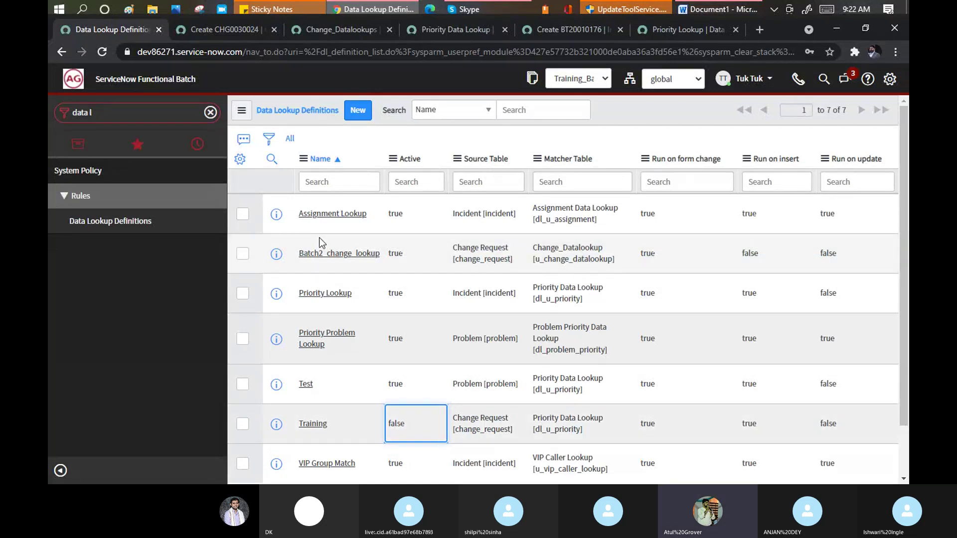
scroll(415, 291, "down", 1)
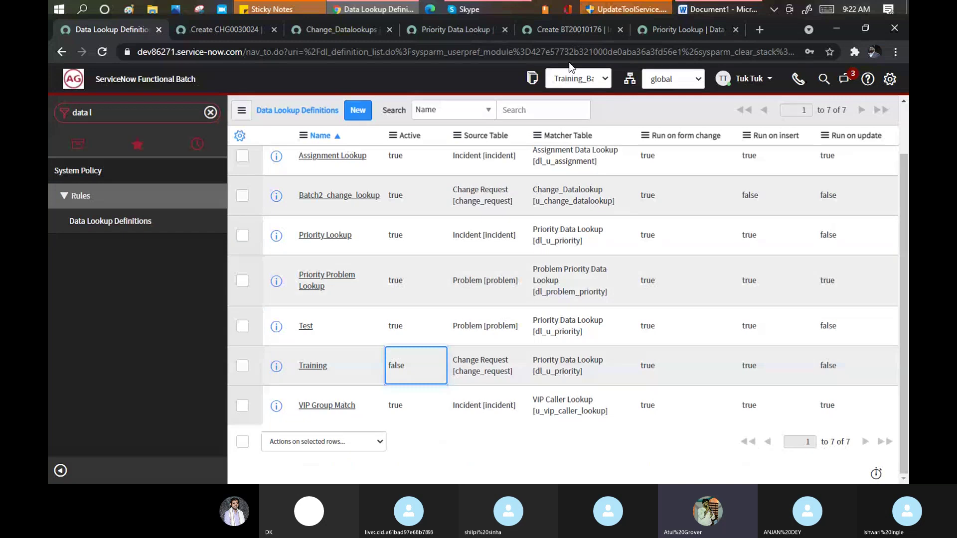
Step: Reload the new change request form, discarding its unsaved changes
left_click(216, 29)
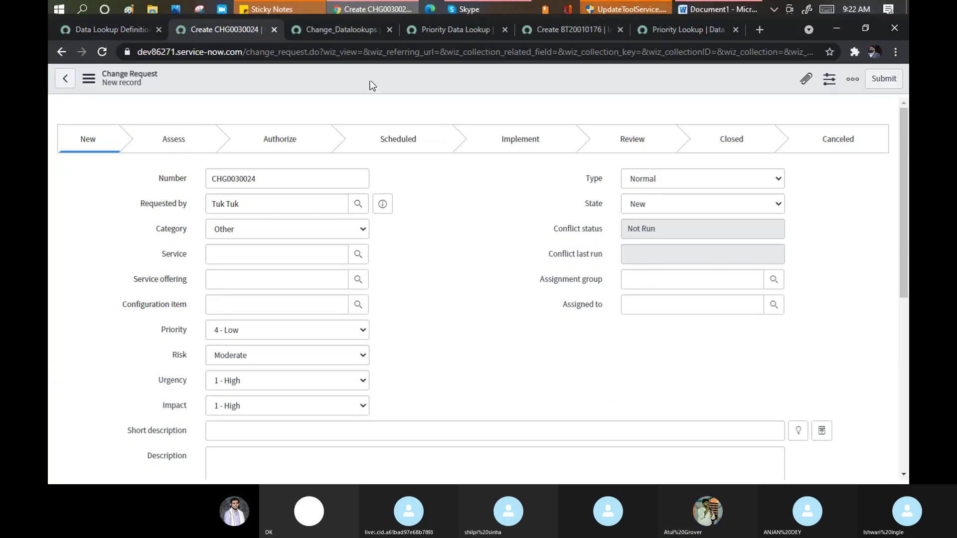
right_click(370, 81)
left_click(420, 268)
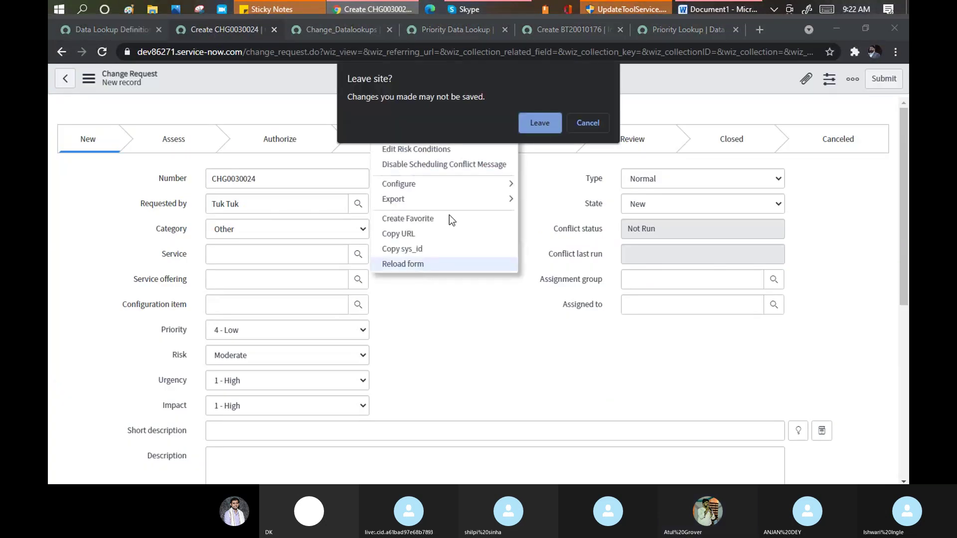
left_click(542, 124)
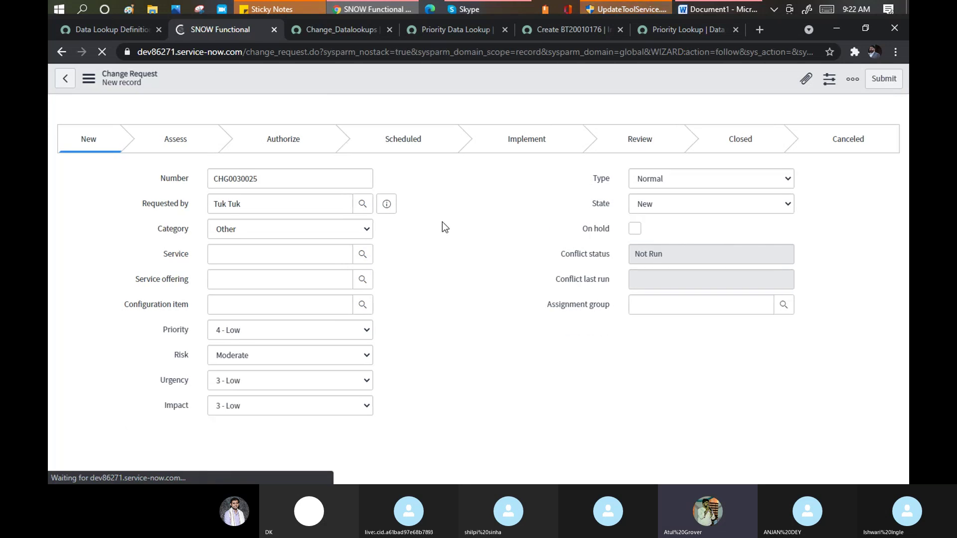
Step: Set both Urgency and Impact to 1 - High on the reloaded change request and save the record
scroll(442, 223, "down", 3)
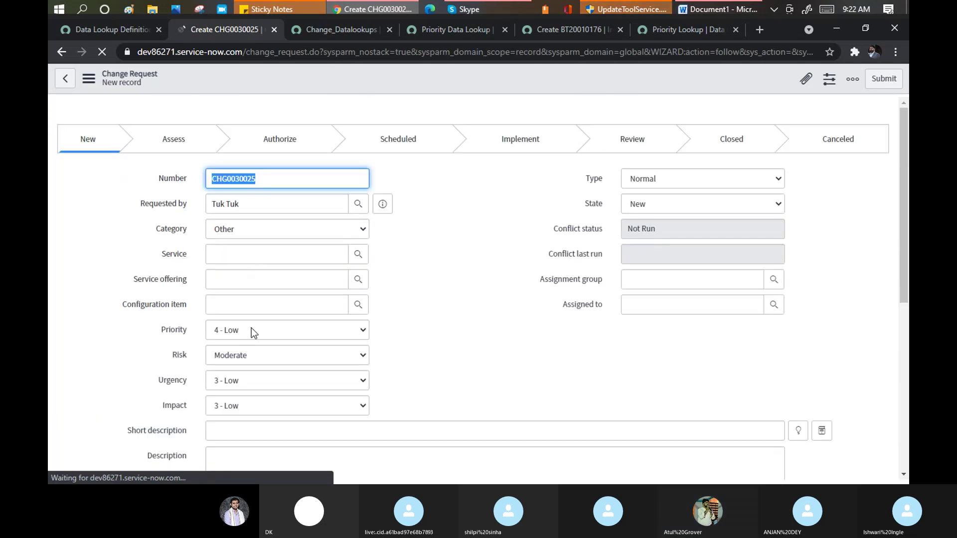
scroll(259, 344, "down", 3)
left_click(244, 255)
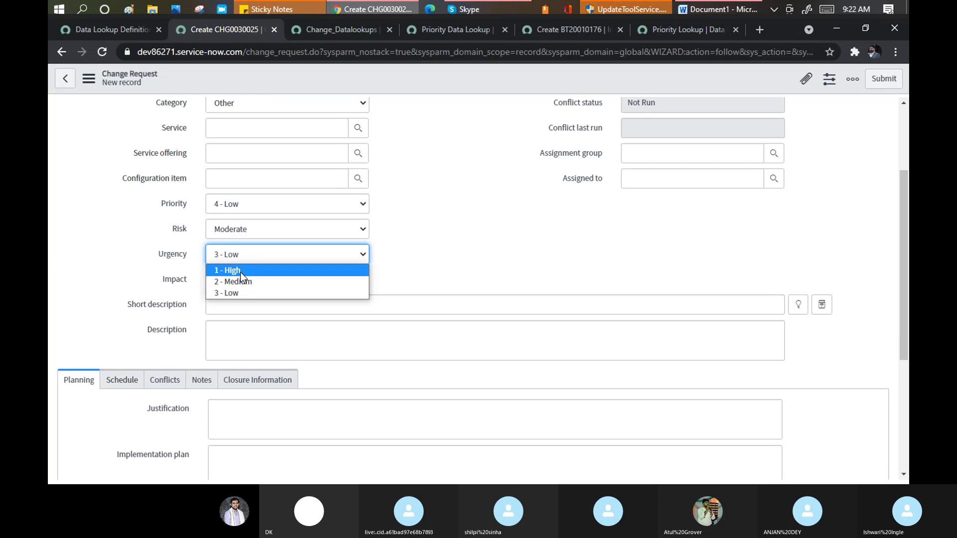
left_click(240, 272)
left_click(234, 282)
left_click(231, 295)
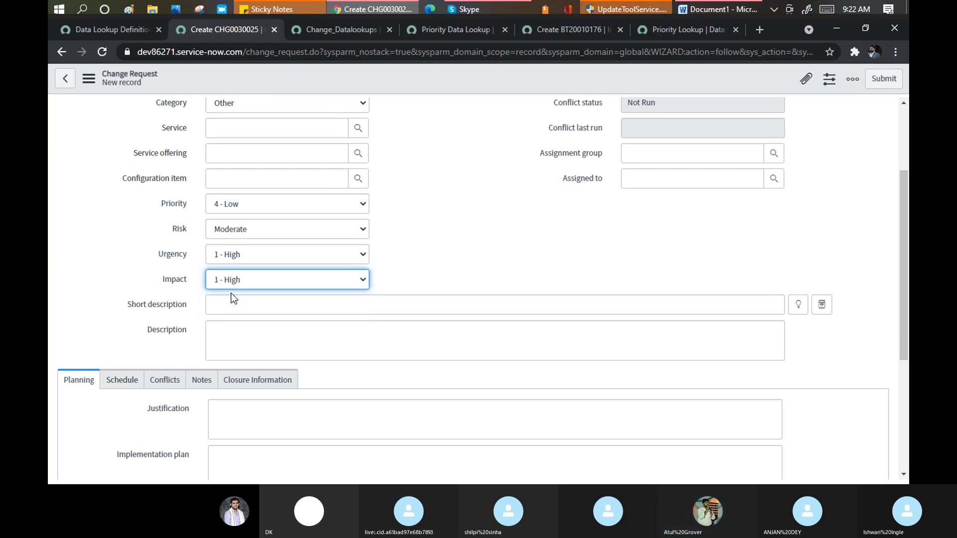
left_click(451, 209)
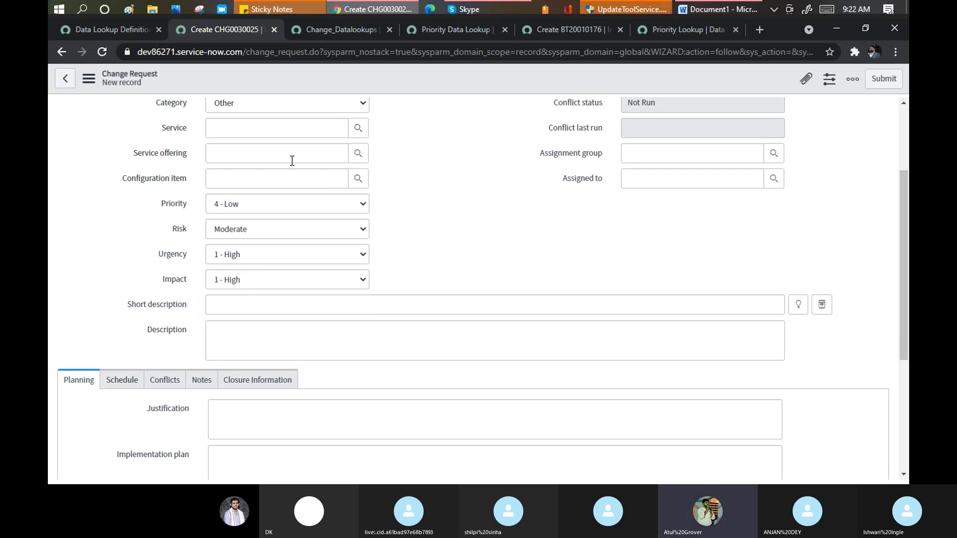
scroll(290, 160, "up", 1)
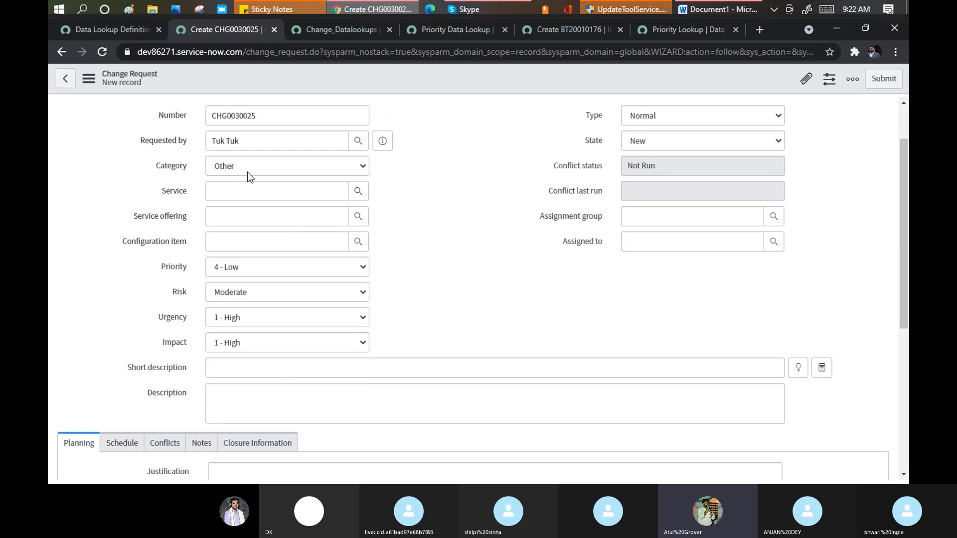
right_click(314, 74)
left_click(333, 81)
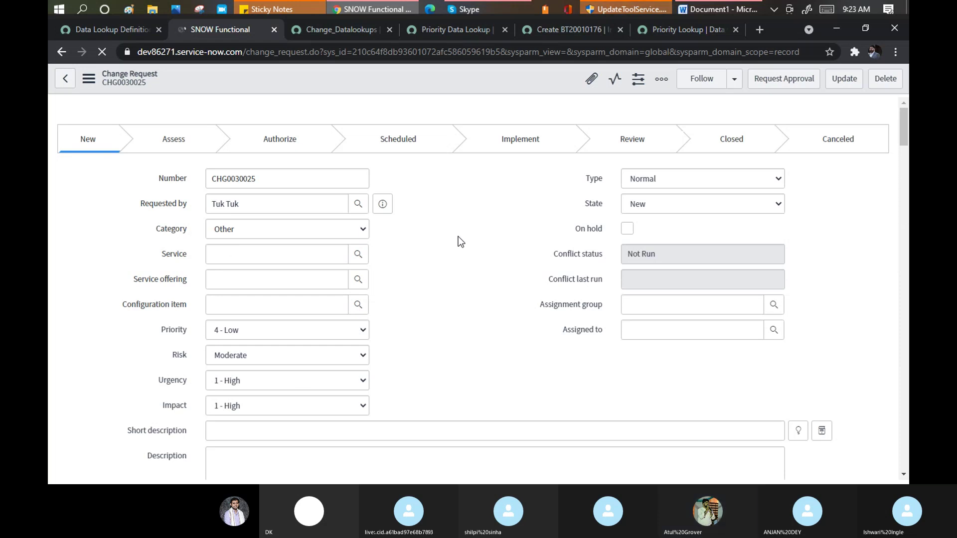
Step: Check the Priority Lookup definition against the list of data lookup definitions, and close the Priority Lookup record
left_click(680, 32)
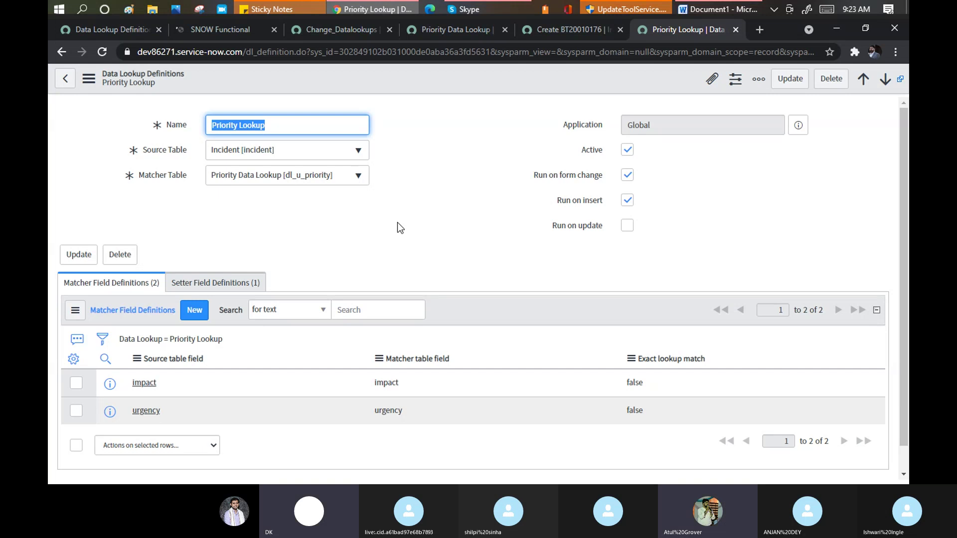
left_click(101, 29)
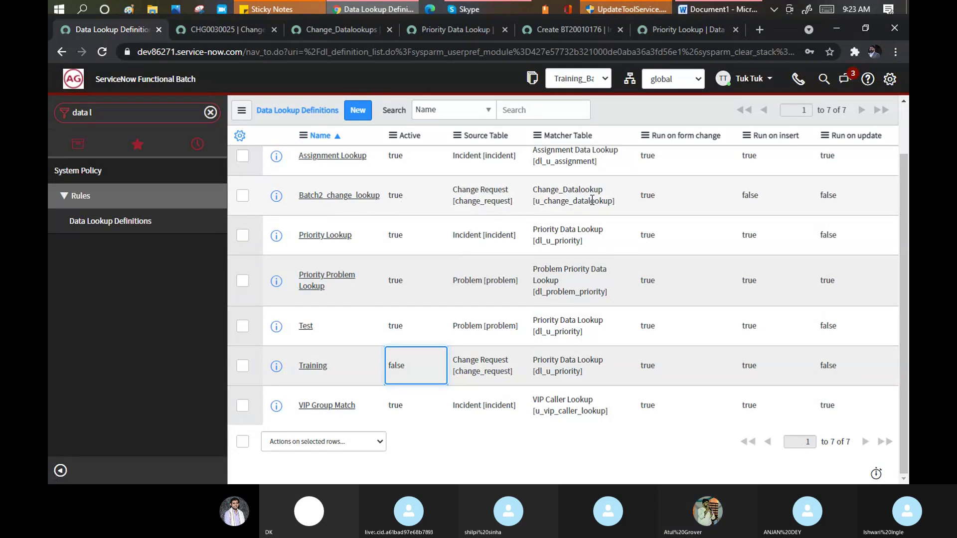
scroll(484, 197, "up", 2)
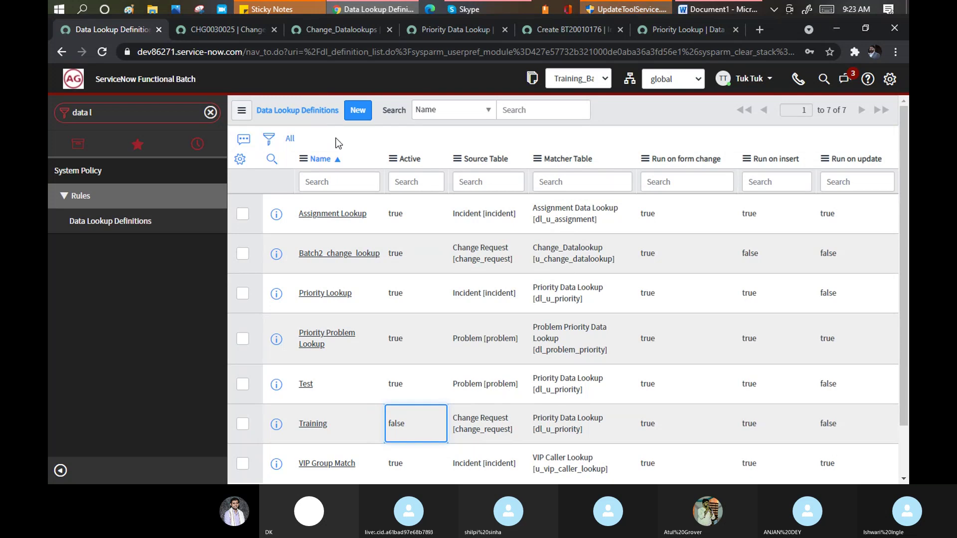
left_click(675, 28)
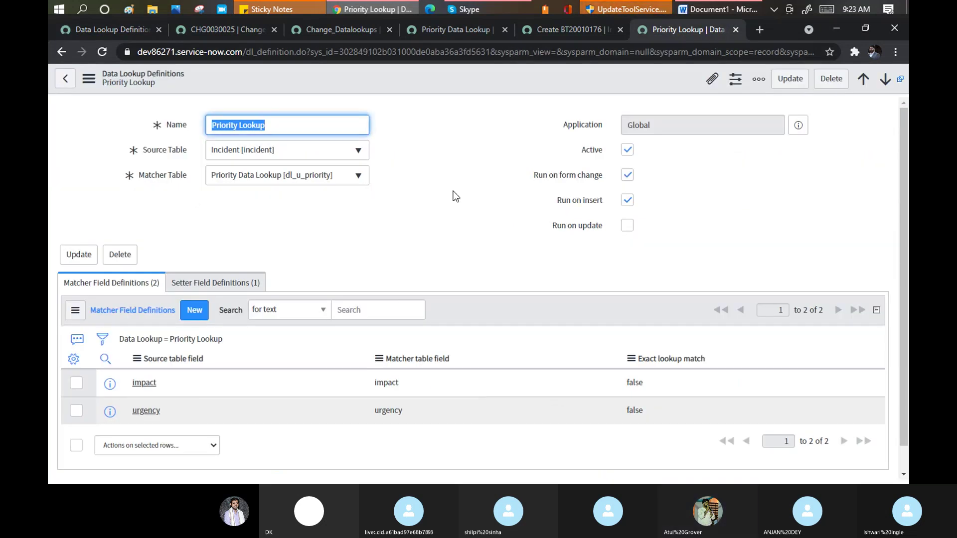
left_click(736, 29)
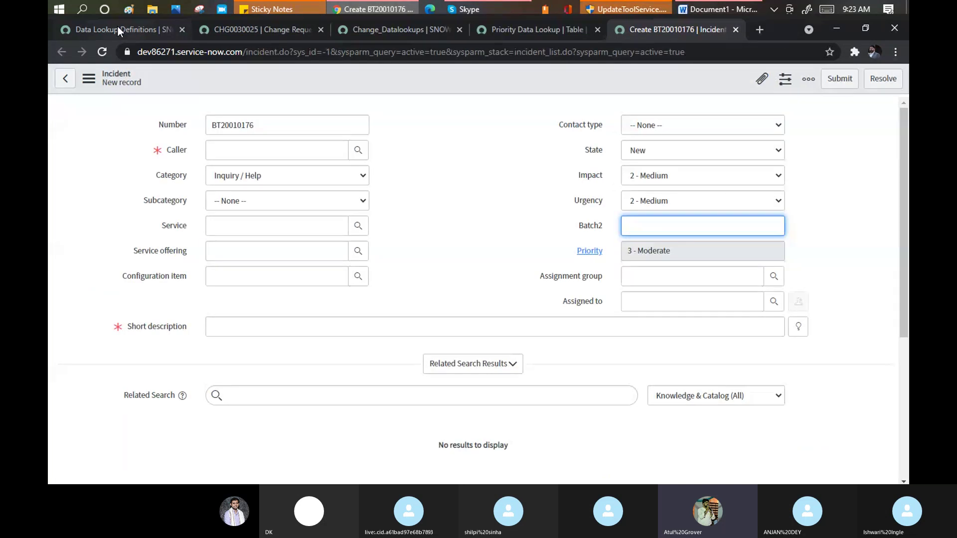
Step: Set Run on insert to true for Batch2_change_lookup in the list of data lookup definitions
left_click(117, 28)
scroll(351, 271, "down", 1)
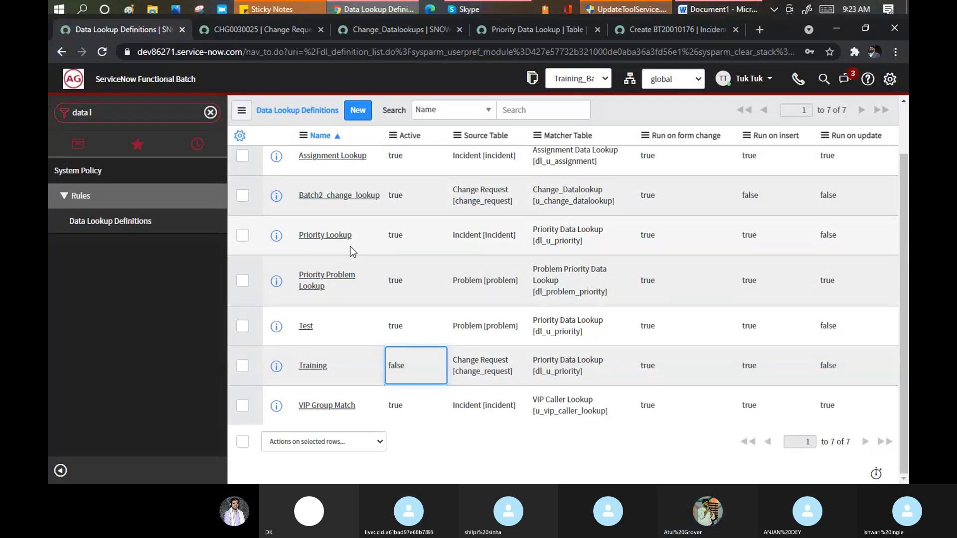
scroll(352, 249, "up", 1)
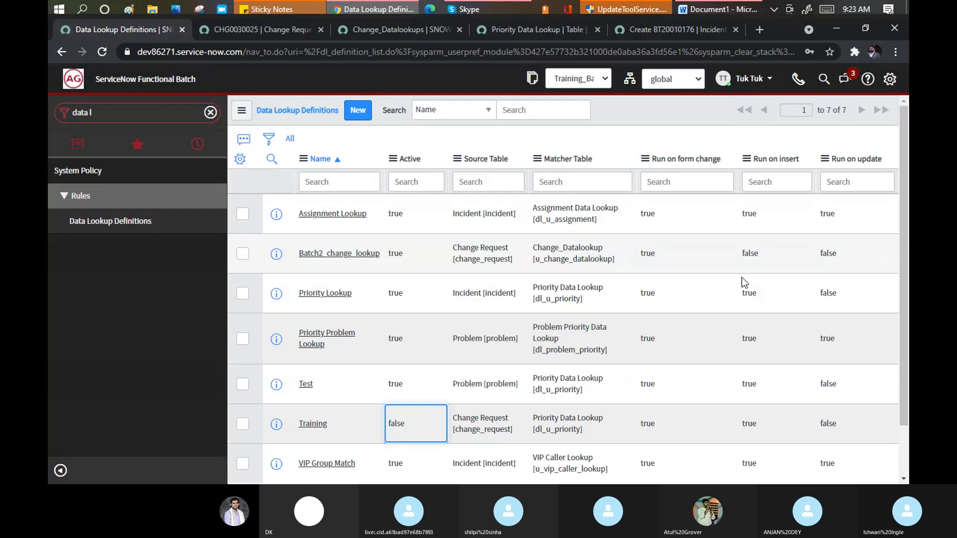
double_click(780, 253)
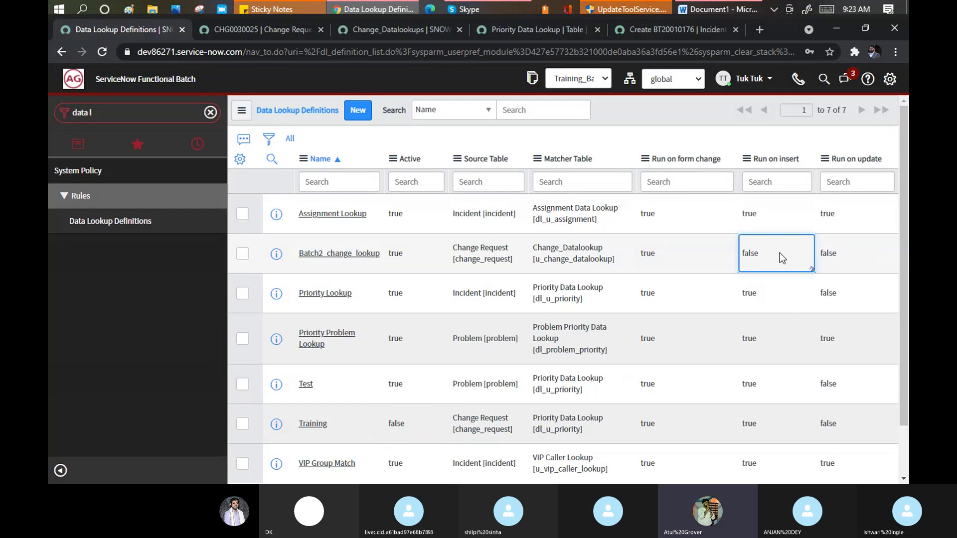
left_click(779, 253)
left_click(759, 269)
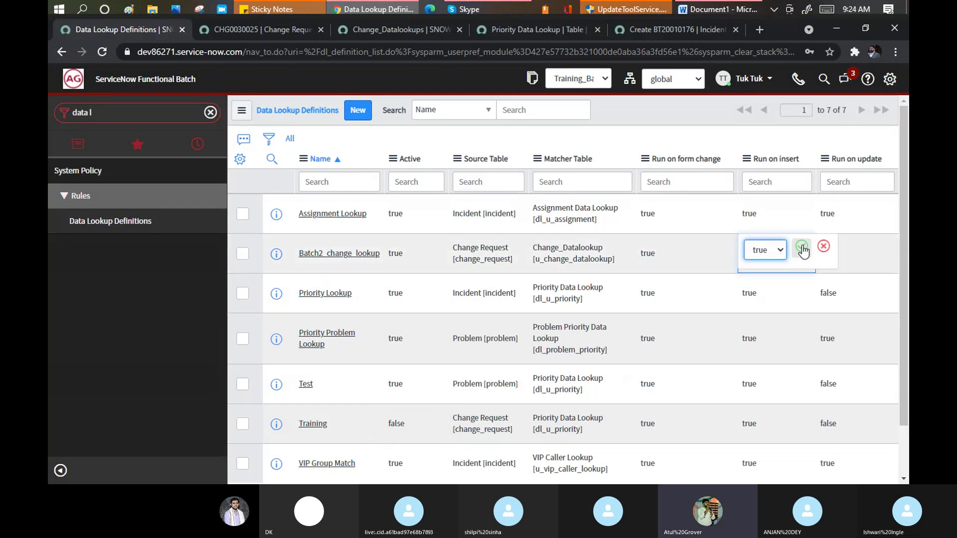
left_click(801, 248)
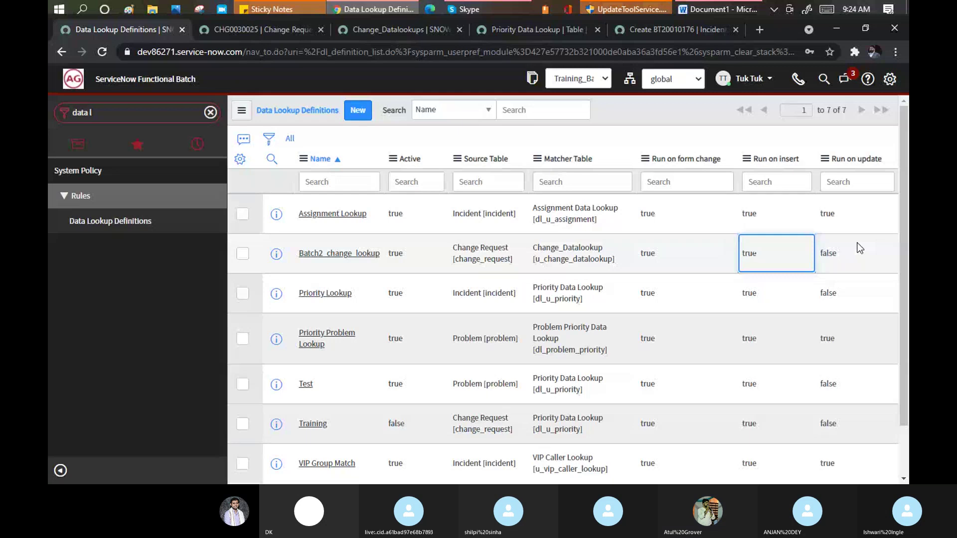
Step: Open the Batch2_change_lookup definition and review its setter and matcher field definitions
scroll(859, 248, "down", 1)
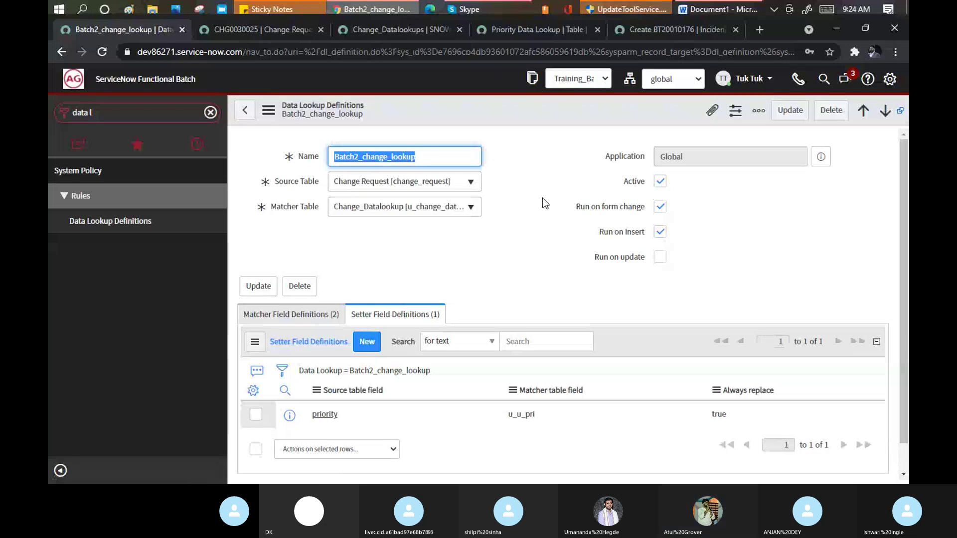
scroll(507, 231, "down", 1)
left_click(295, 285)
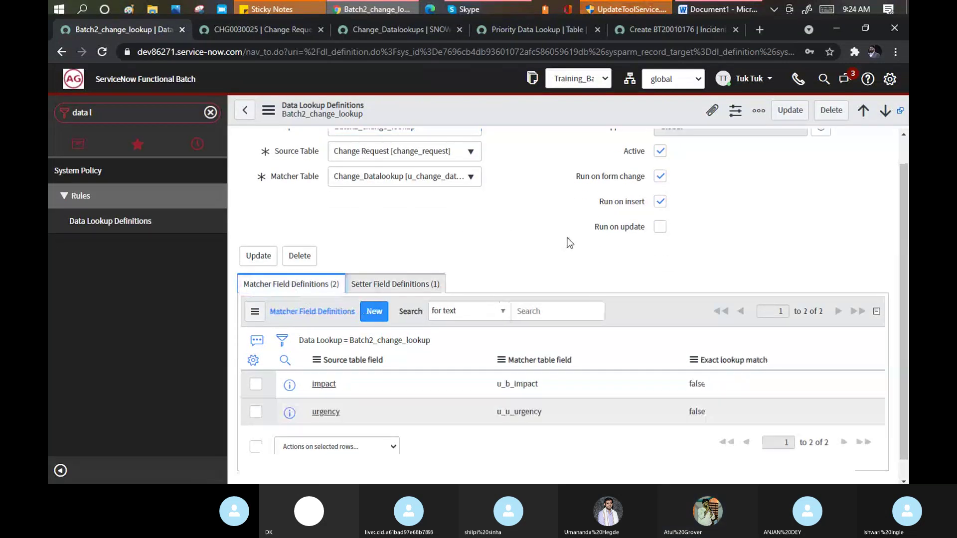
scroll(563, 243, "down", 1)
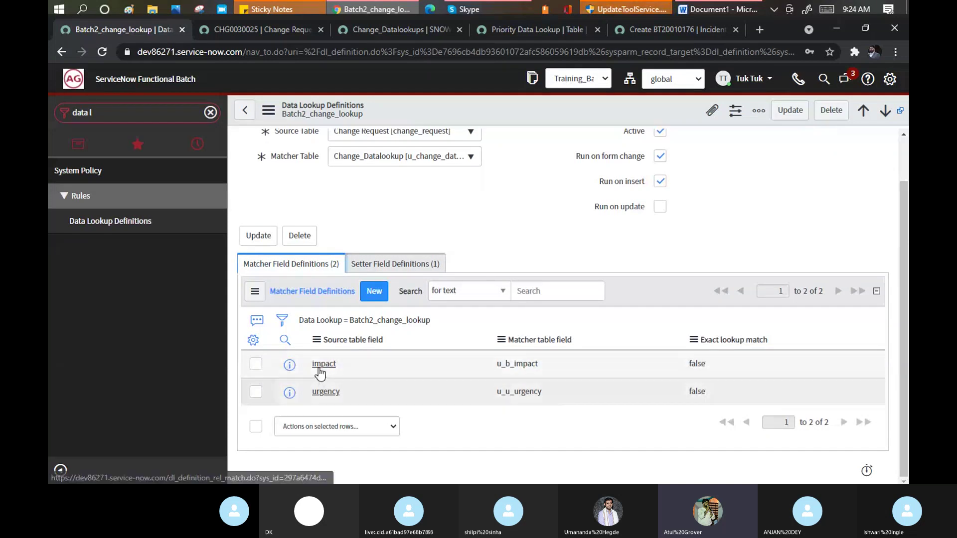
Step: Inspect the dictionary info of the Urgency field on the saved change request, checking its type, and close it
left_click(238, 31)
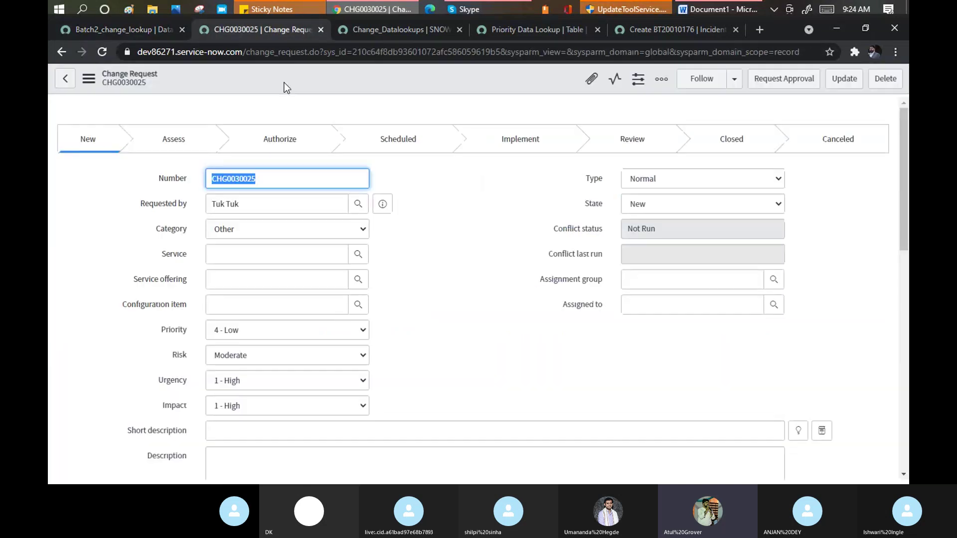
right_click(170, 382)
left_click(170, 383)
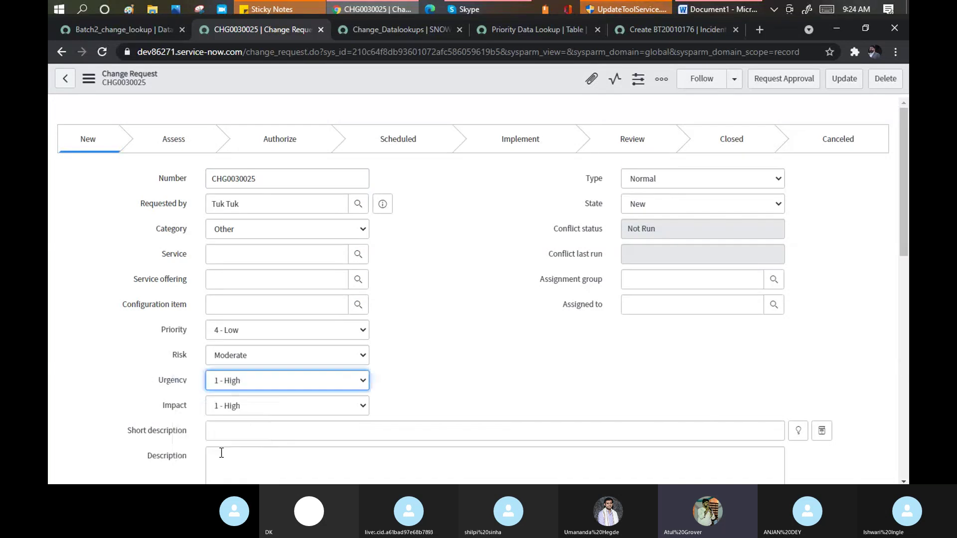
right_click(163, 381)
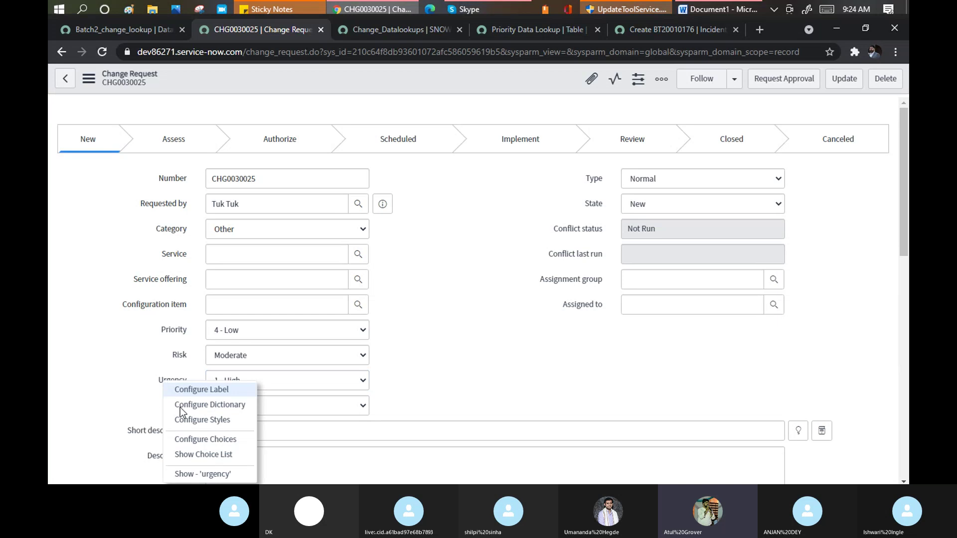
left_click(220, 473)
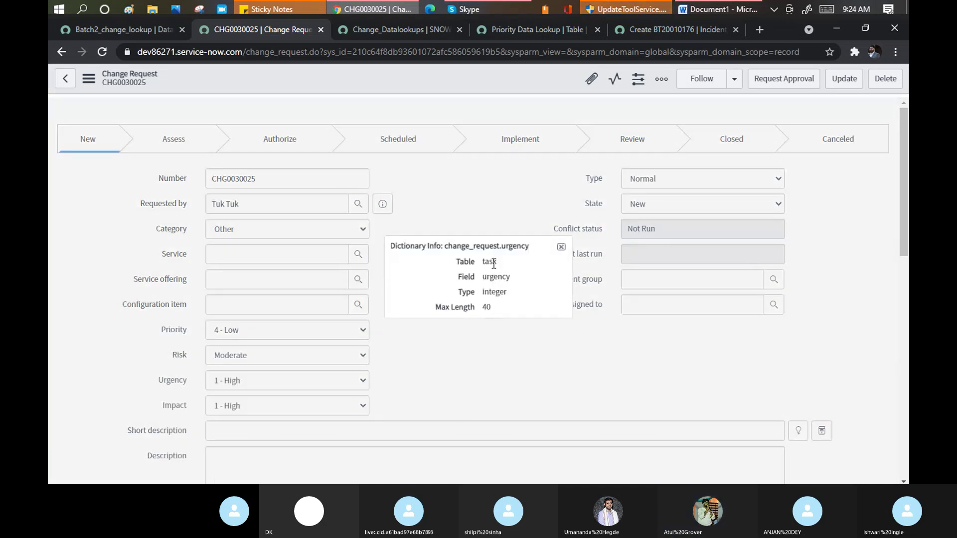
double_click(492, 291)
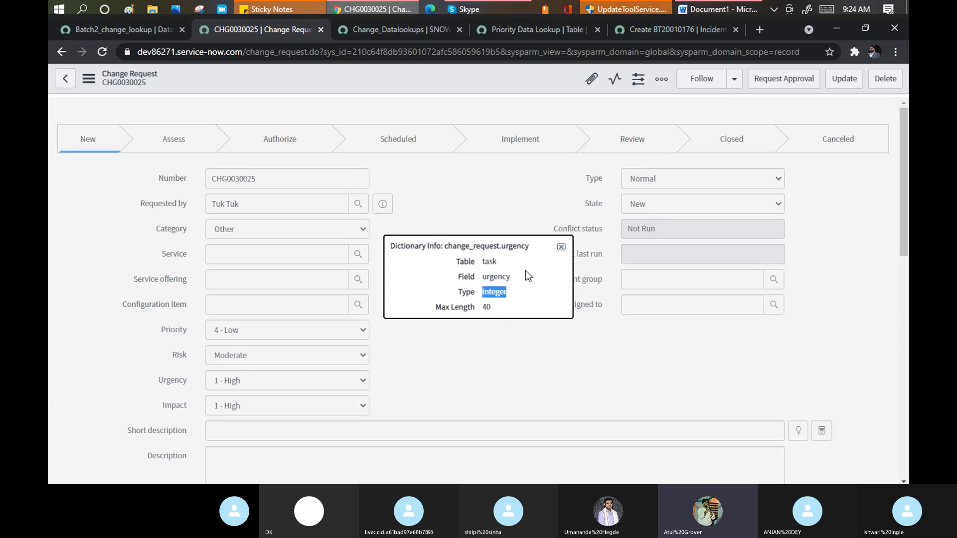
left_click(560, 248)
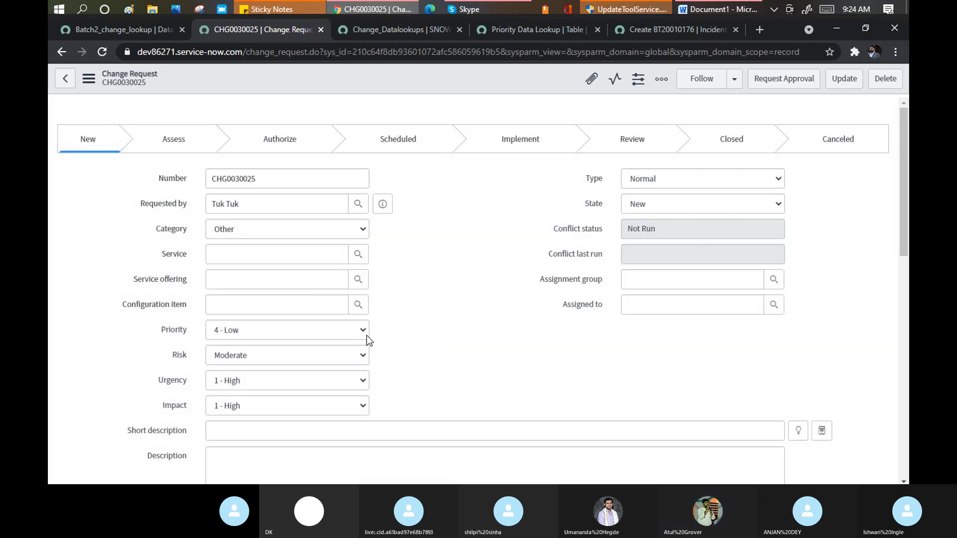
Step: Inspect the dictionary info of the Priority field on the change request, checking its type, and close it
right_click(175, 335)
left_click(176, 335)
right_click(175, 335)
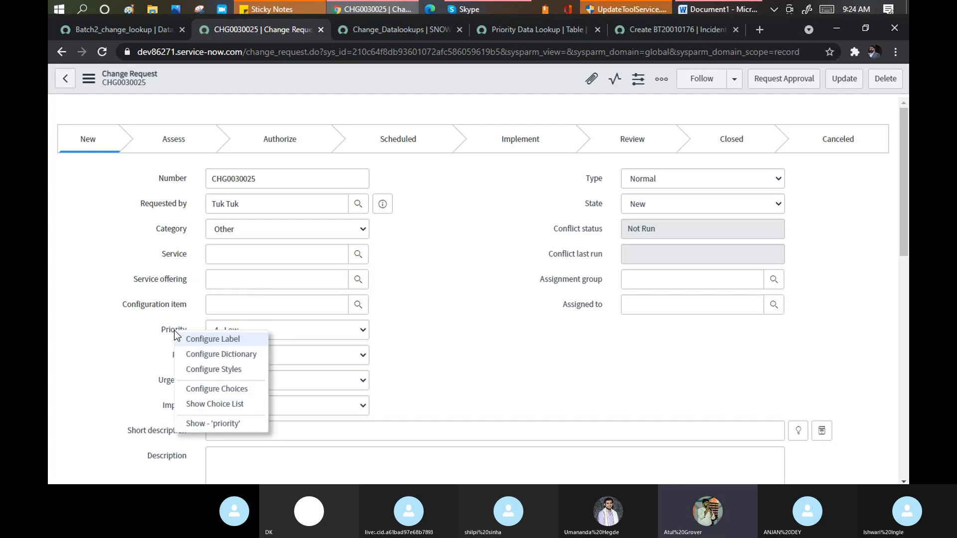
left_click(211, 427)
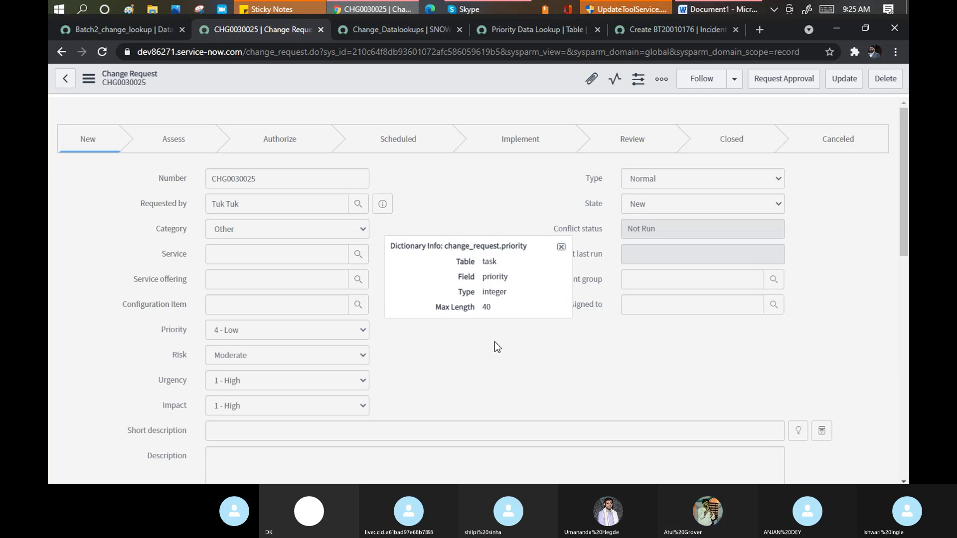
double_click(495, 293)
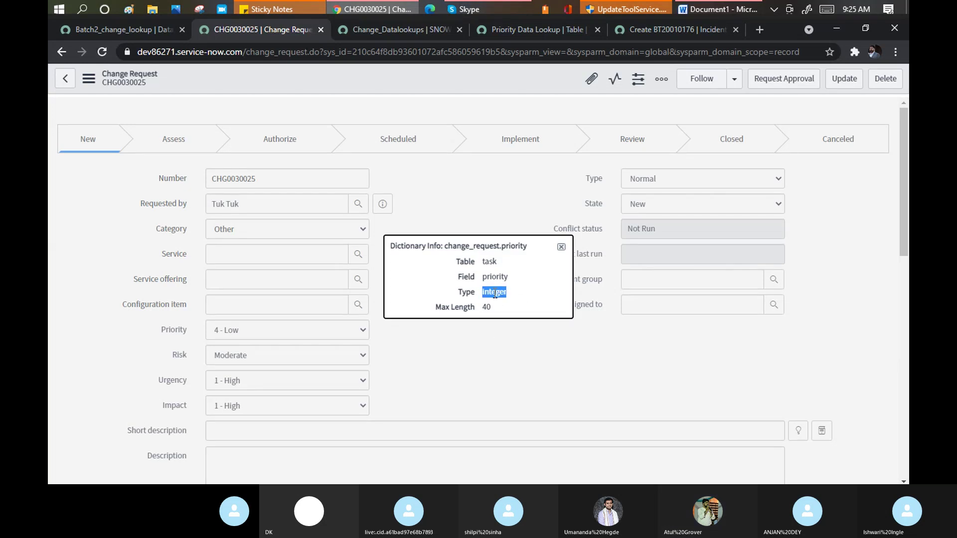
left_click(560, 248)
Step: Open the Change Request table's configuration record and look through its columns for the priority field
right_click(185, 334)
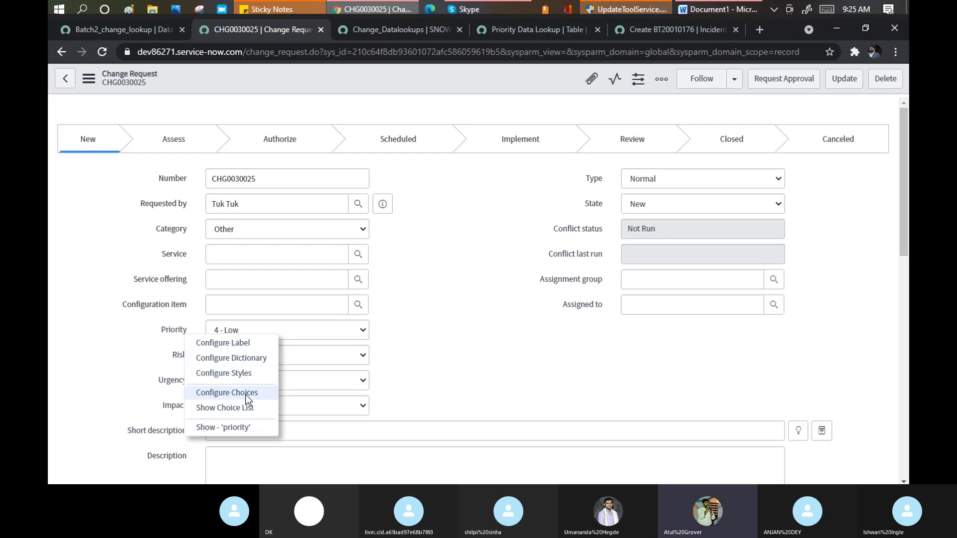
right_click(372, 81)
mouse_move(516, 336)
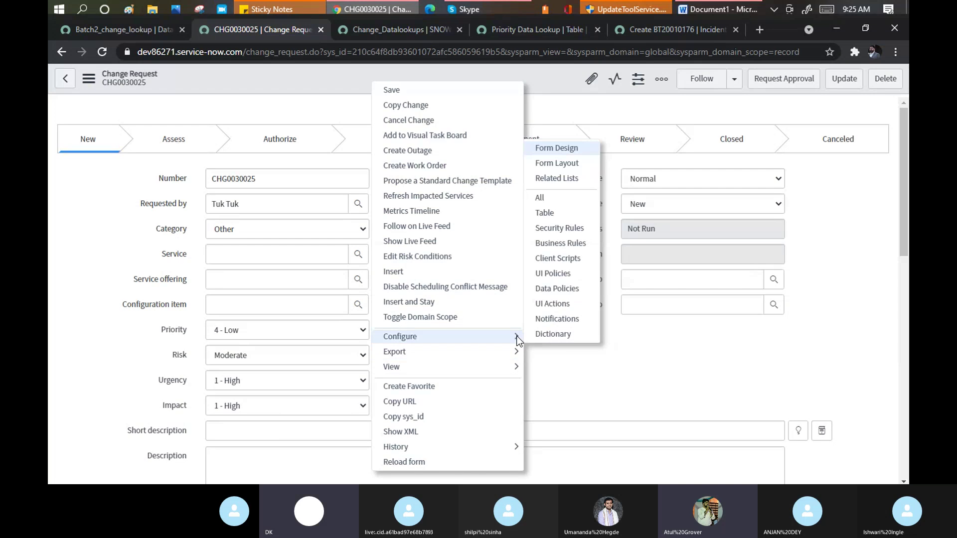
left_click(544, 212)
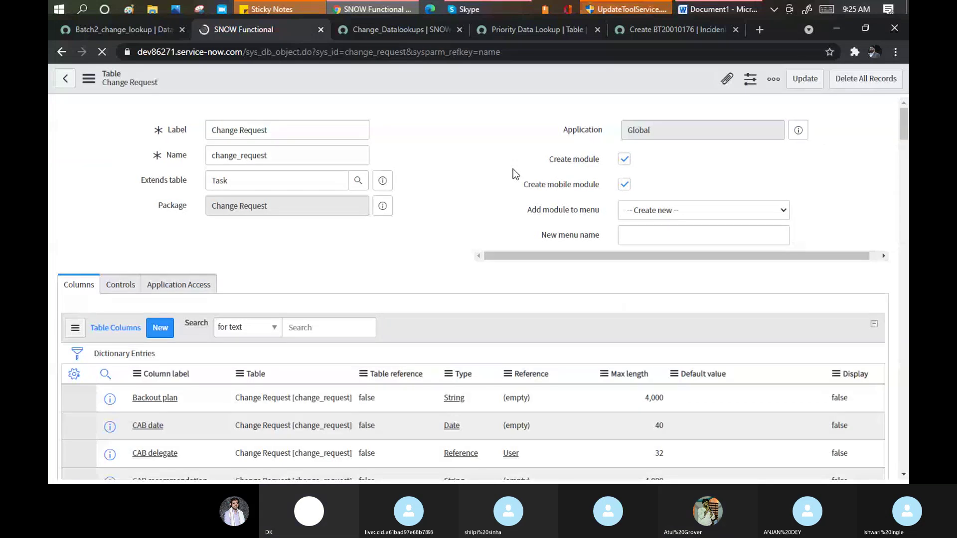
scroll(458, 166, "down", 5)
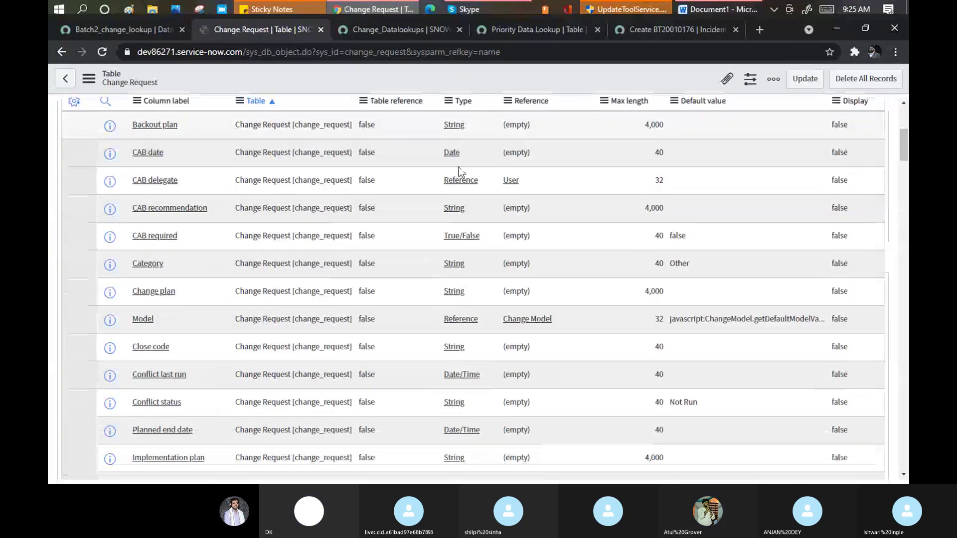
scroll(167, 214, "down", 5)
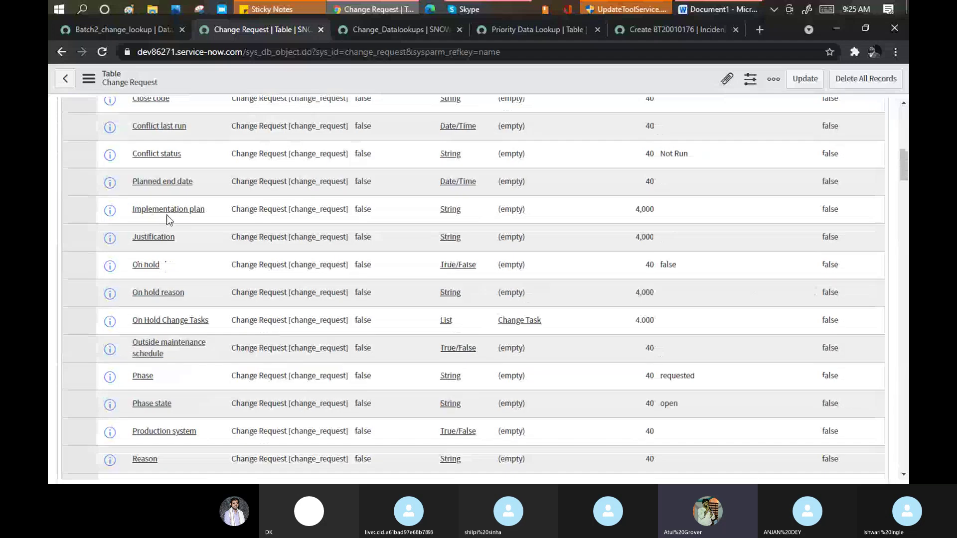
scroll(166, 214, "down", 6)
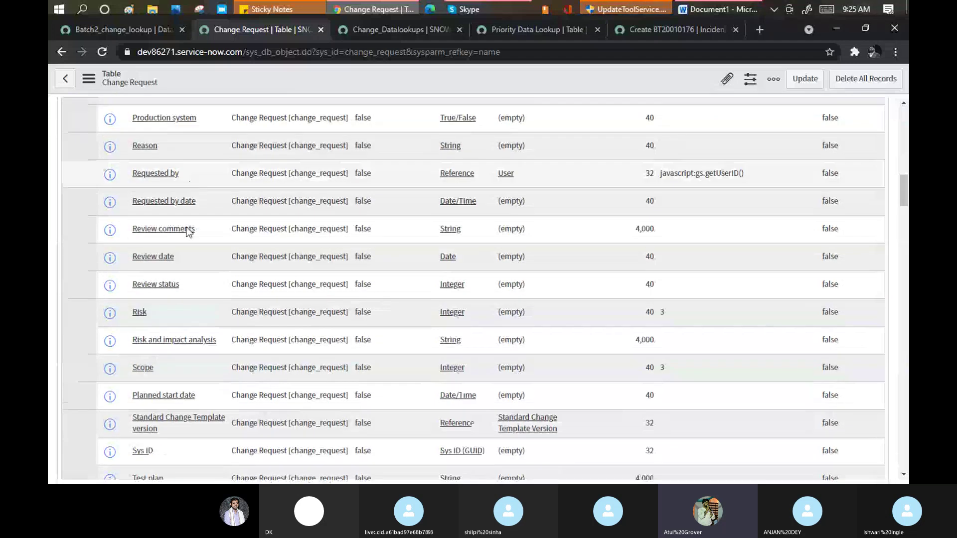
scroll(188, 230, "down", 7)
scroll(189, 232, "up", 4)
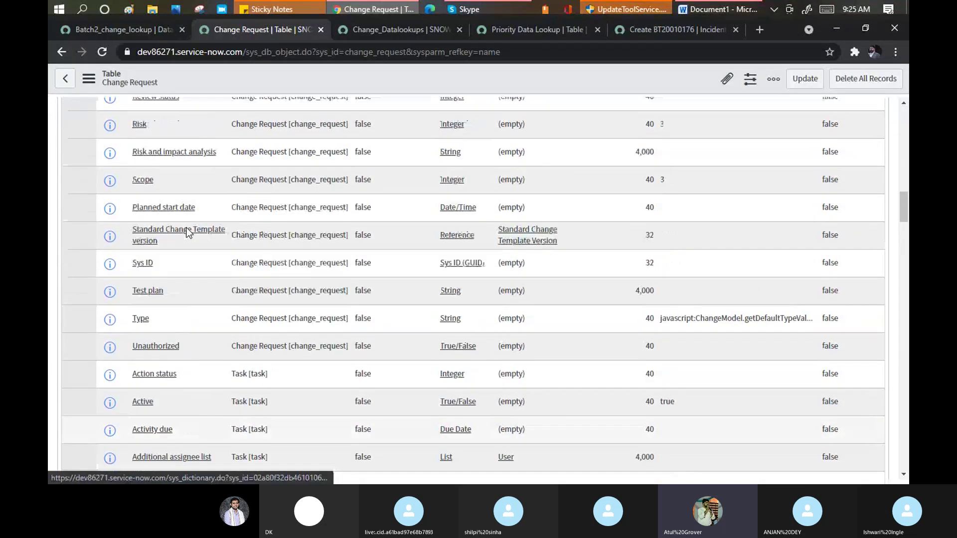
scroll(189, 230, "up", 15)
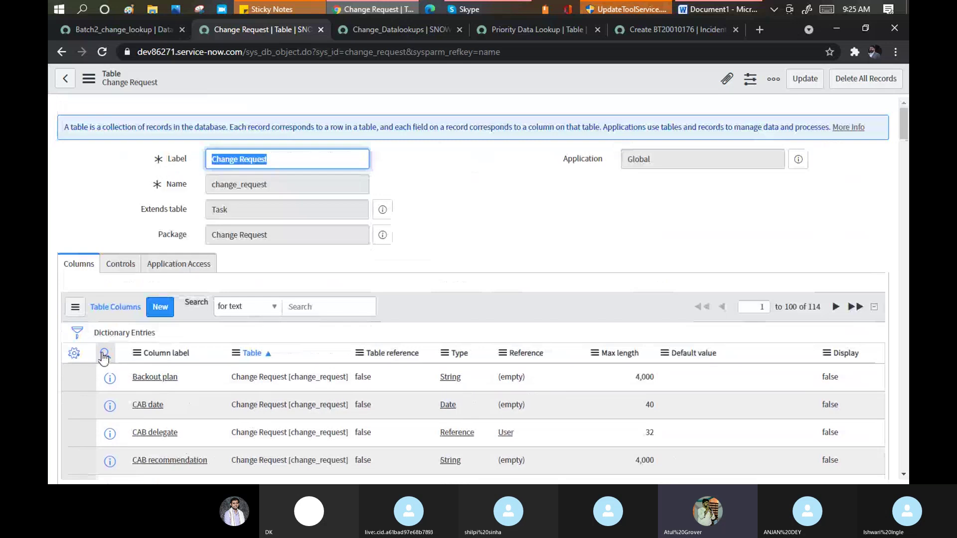
Step: Filter the Change Request table's columns by column label with *pri
left_click(103, 355)
left_click(171, 375)
type("*")
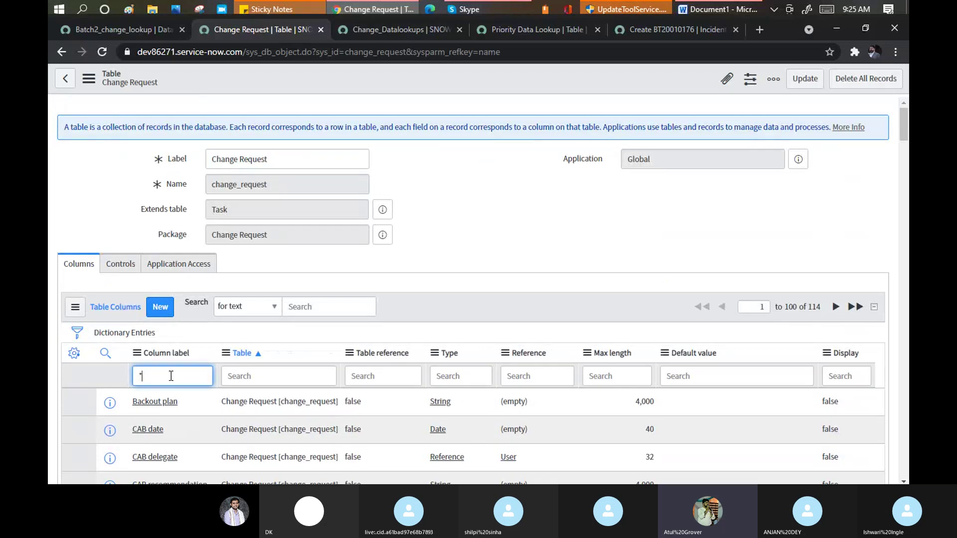
type("p")
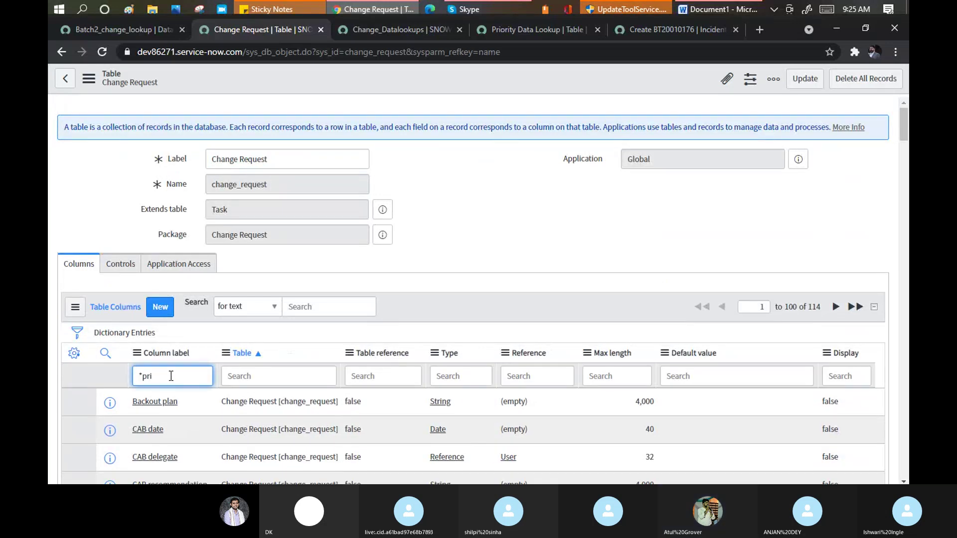
type("ri")
key("Return")
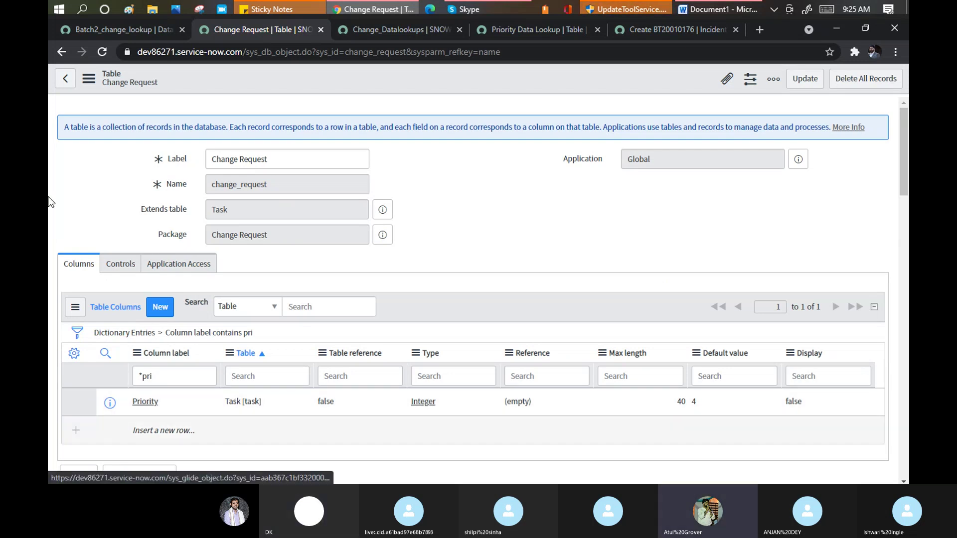
left_click(109, 27)
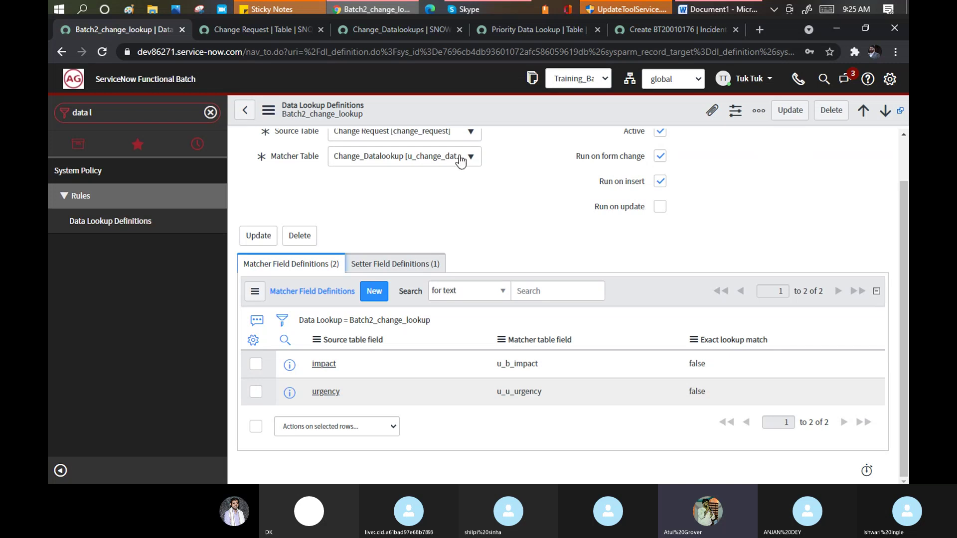
scroll(468, 189, "up", 1)
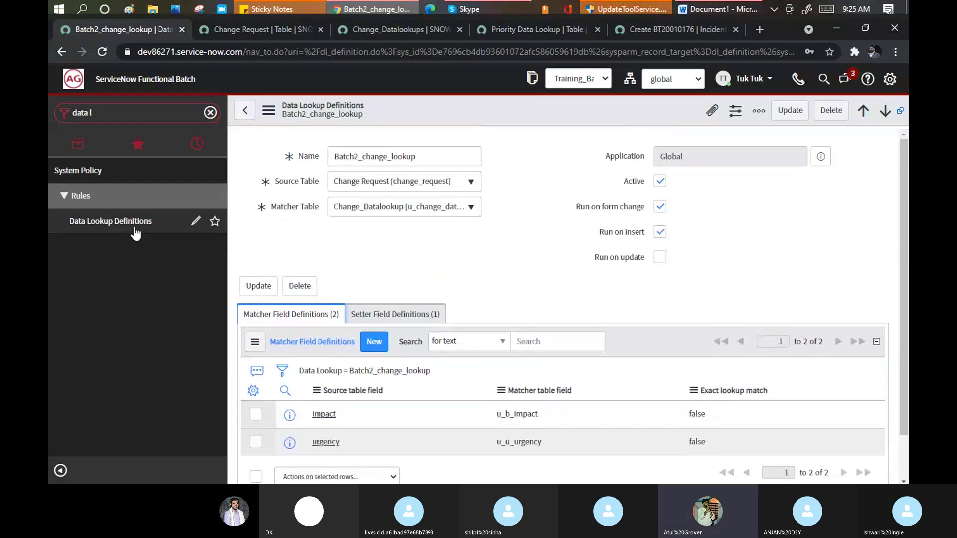
key("ctrl+a")
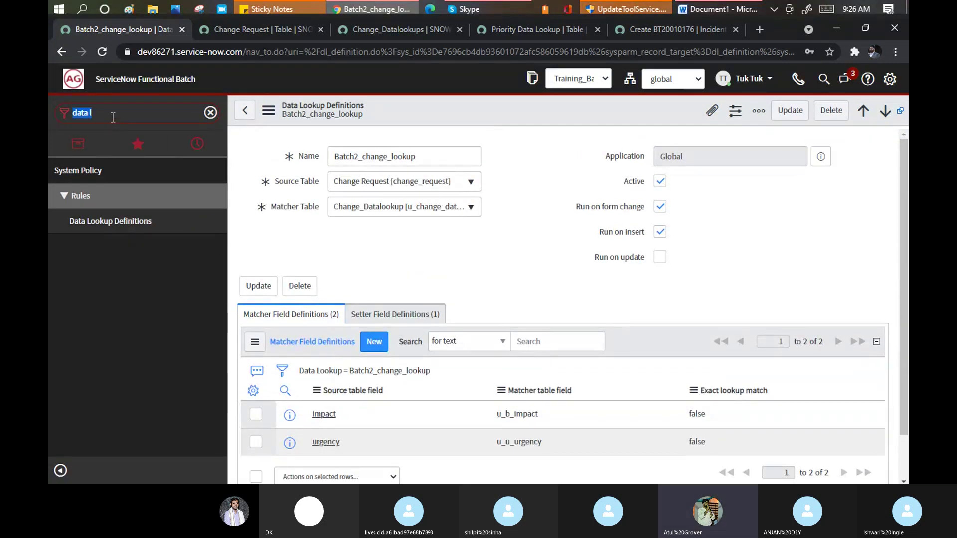
type("tables")
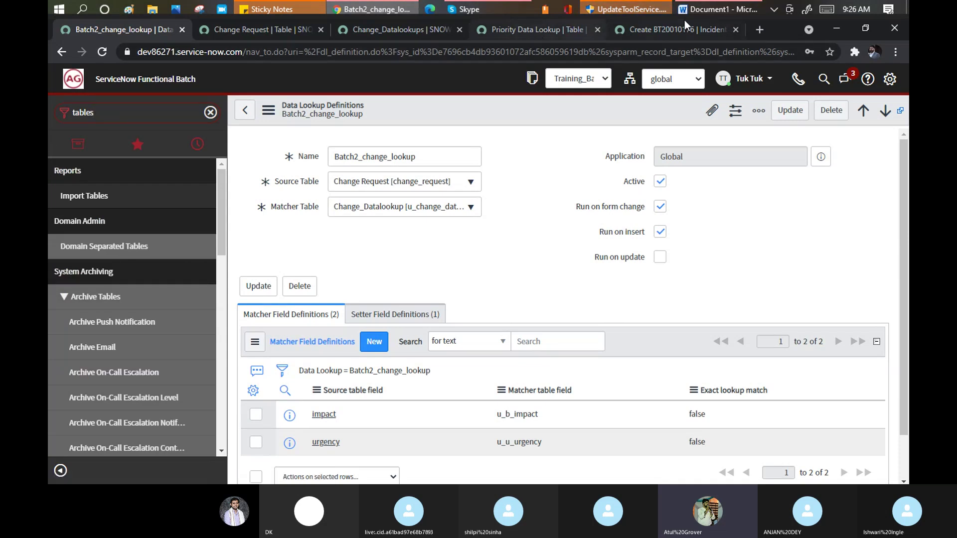
Step: Select a VIP caller on the new incident form and check the Priority and Assignment group fields
left_click(697, 29)
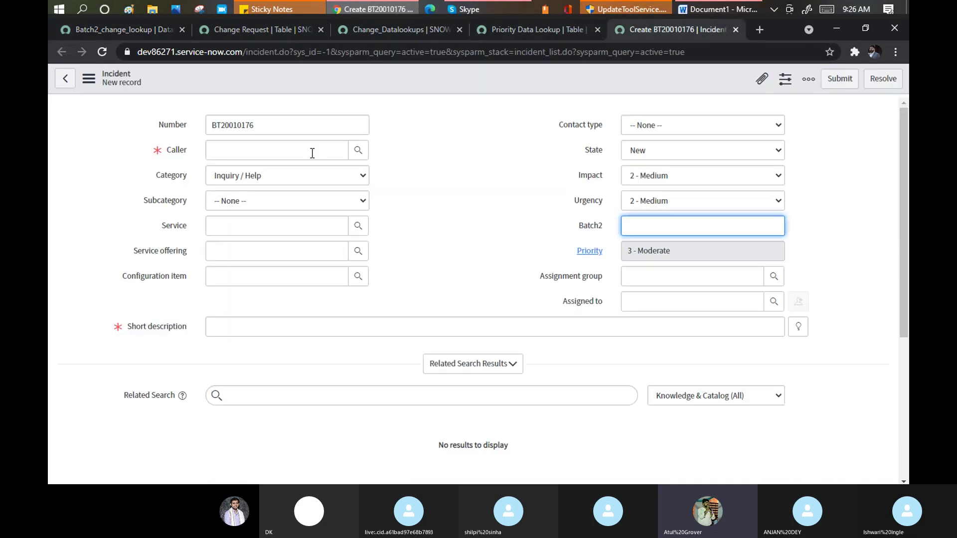
left_click(264, 148)
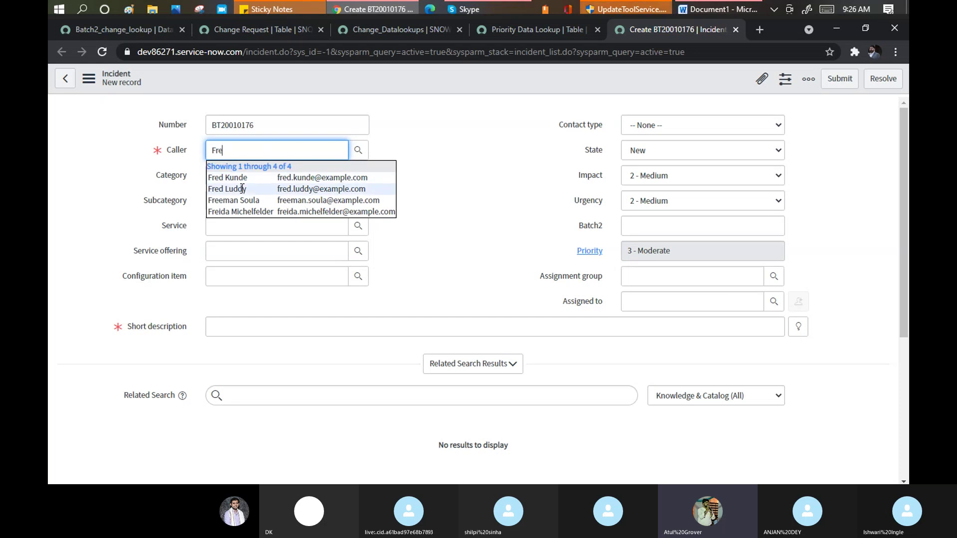
left_click(241, 188)
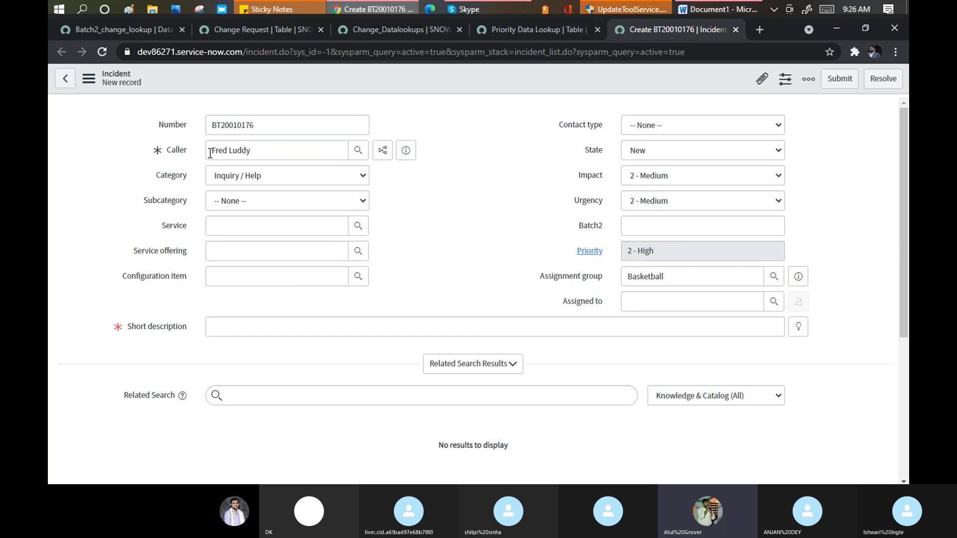
left_click_drag(212, 150, 254, 153)
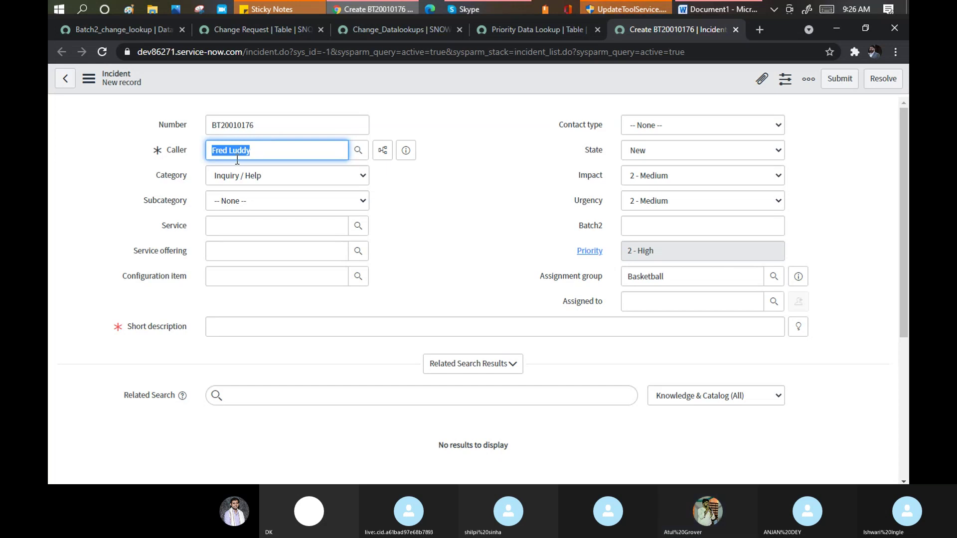
left_click(647, 252)
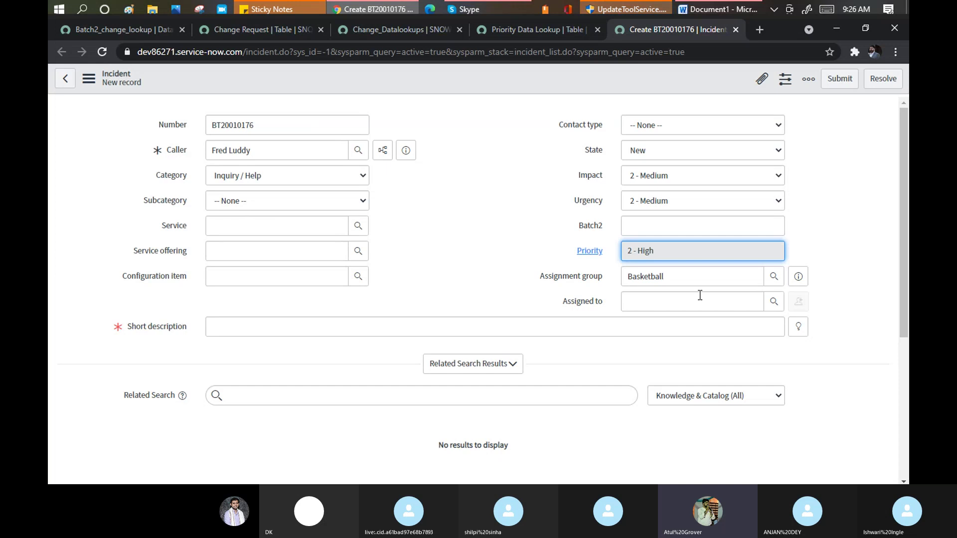
left_click_drag(686, 274, 624, 278)
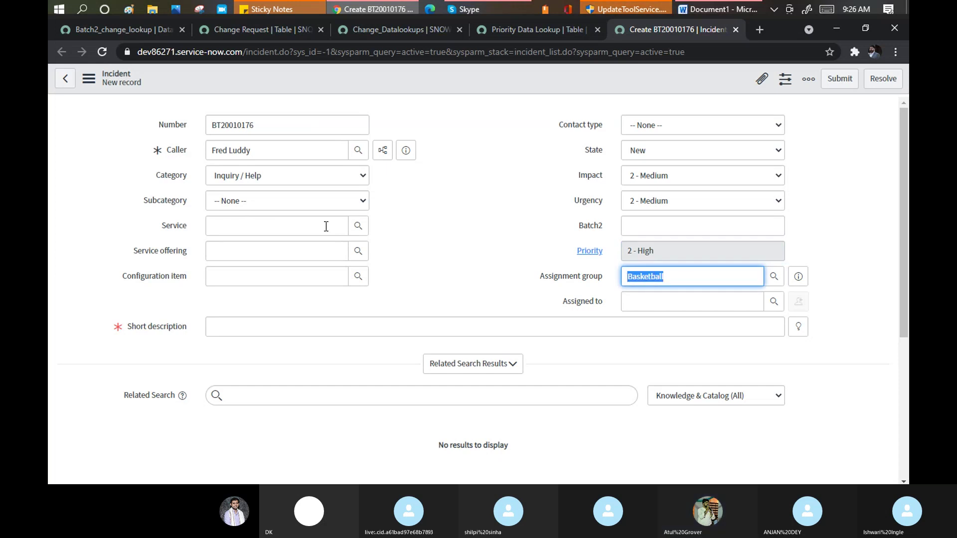
Step: Find VIP Caller Lookups by filtering the navigator with vip, open the list in a separate browser tab and compare it with the incident
left_click(141, 31)
left_click(129, 117)
type("vip")
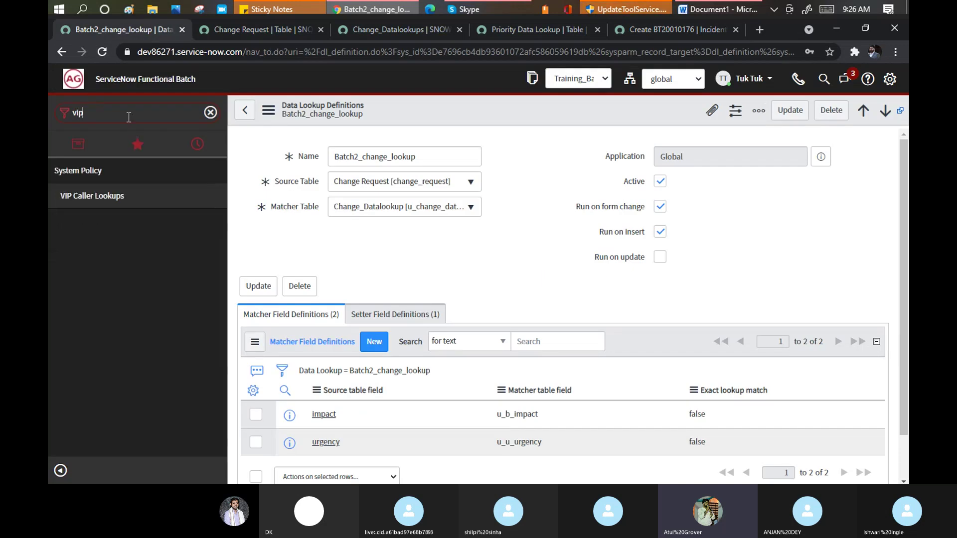
middle_click(106, 201)
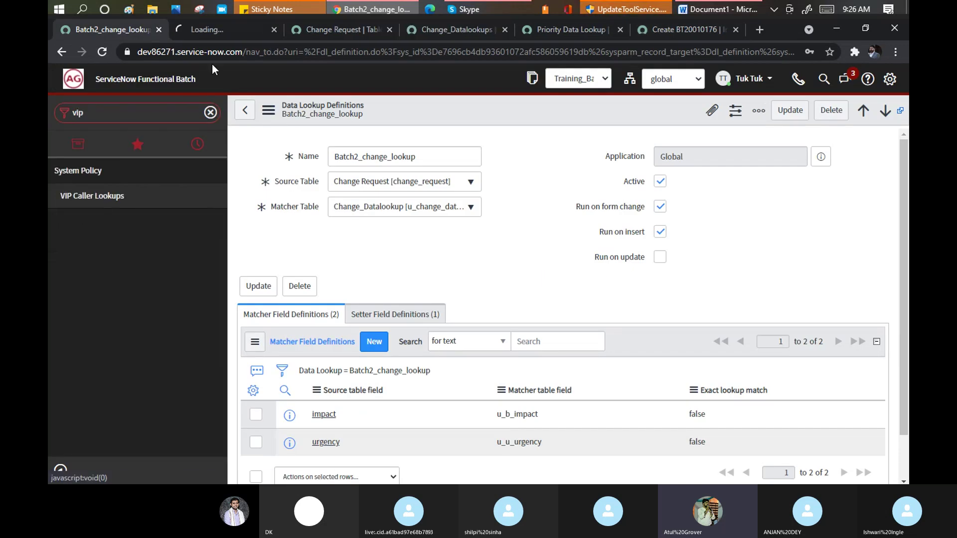
left_click(206, 29)
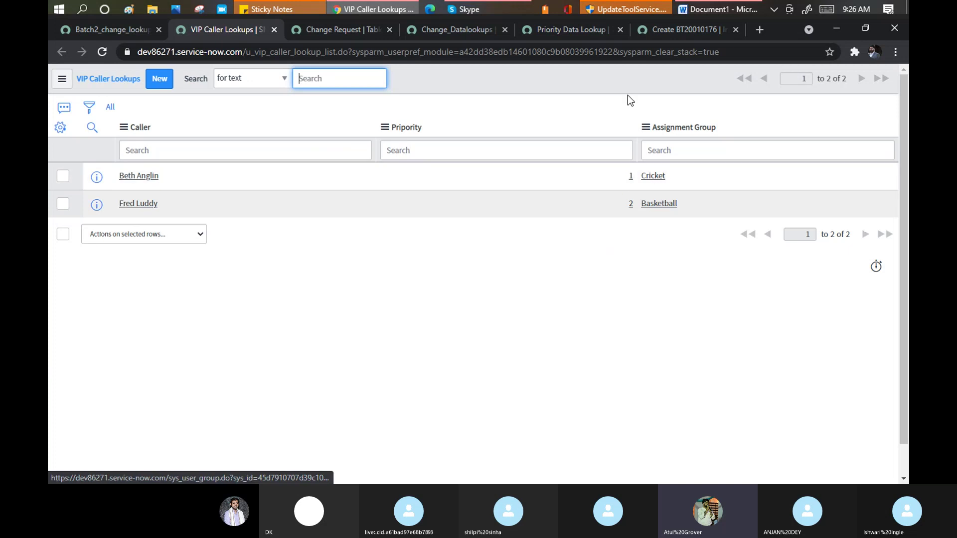
left_click(668, 31)
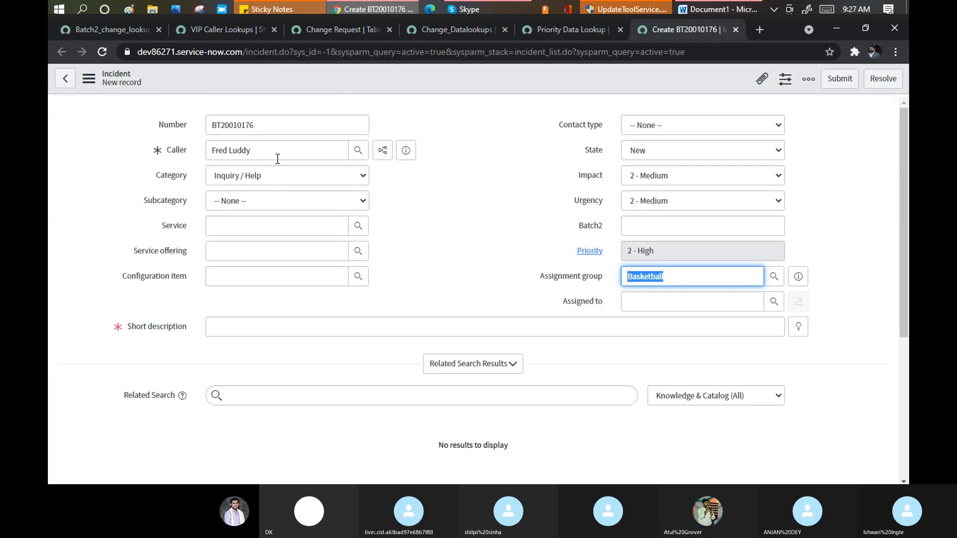
left_click(202, 32)
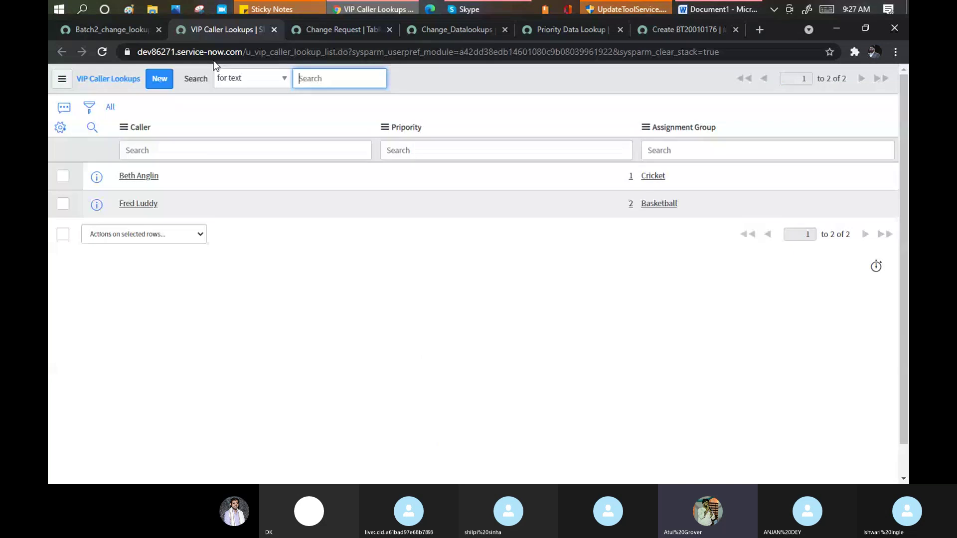
Step: Change the incident's caller to the priority 1 caller from the VIP Caller Lookups list and check the Assignment group field
left_click(673, 30)
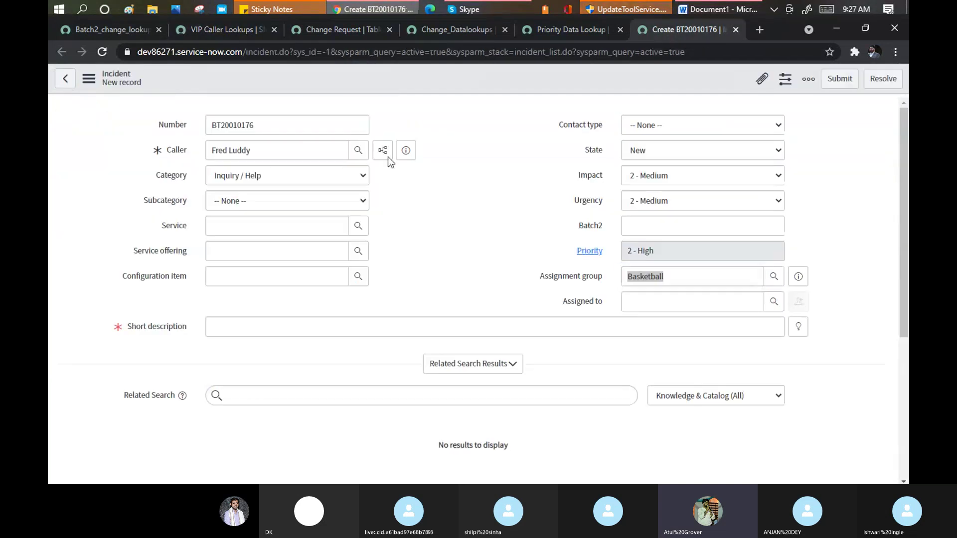
left_click(166, 153)
type("beth a")
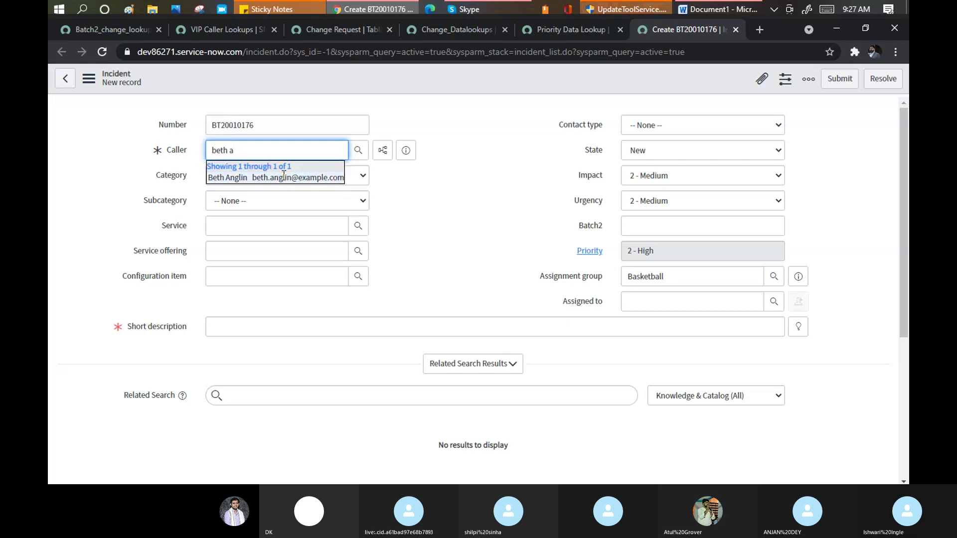
left_click(284, 177)
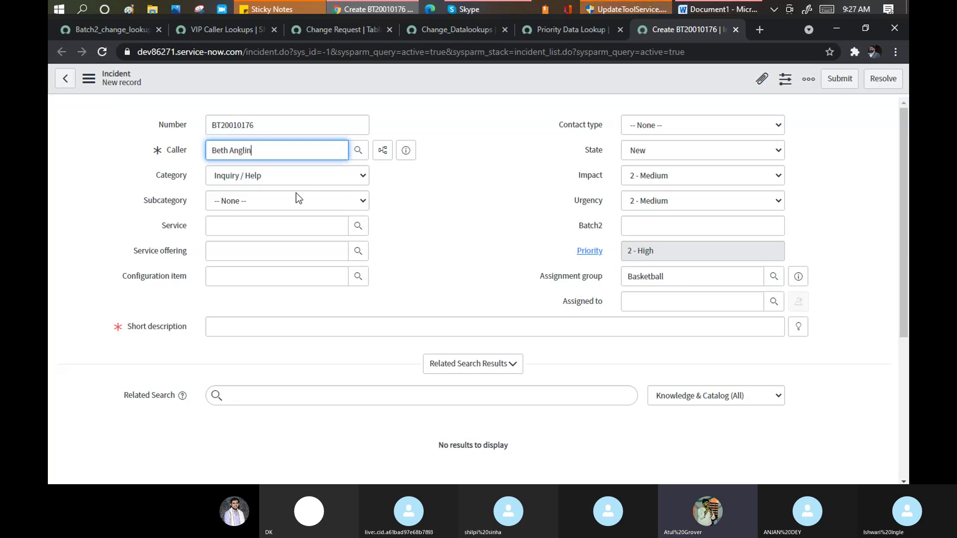
double_click(660, 276)
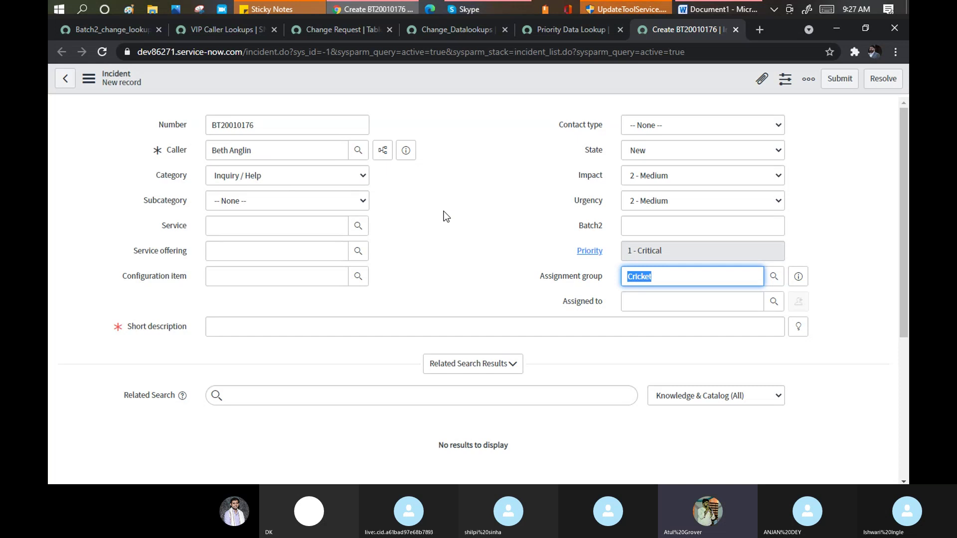
Step: Open the table configuration record behind the VIP Caller Lookups list and review its custom columns and their types
left_click(211, 31)
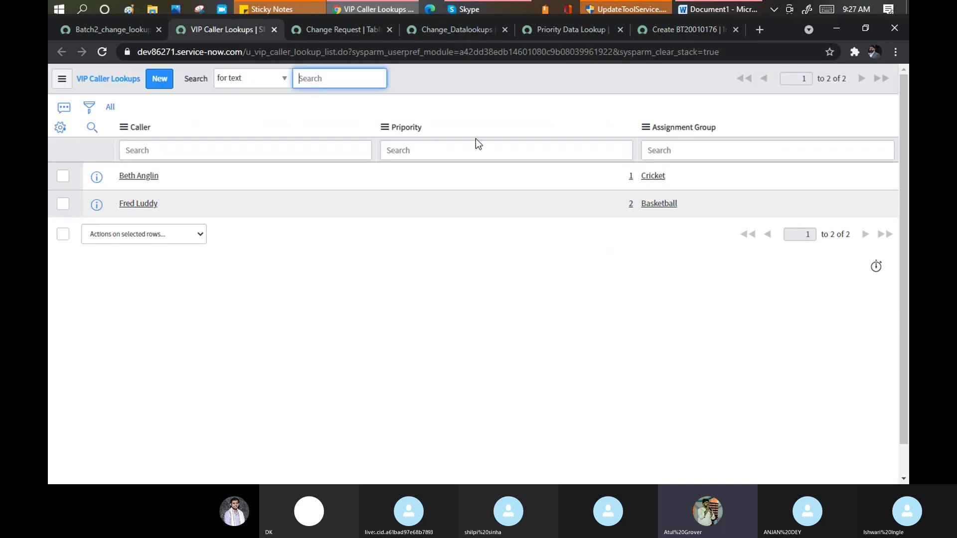
left_click(386, 127)
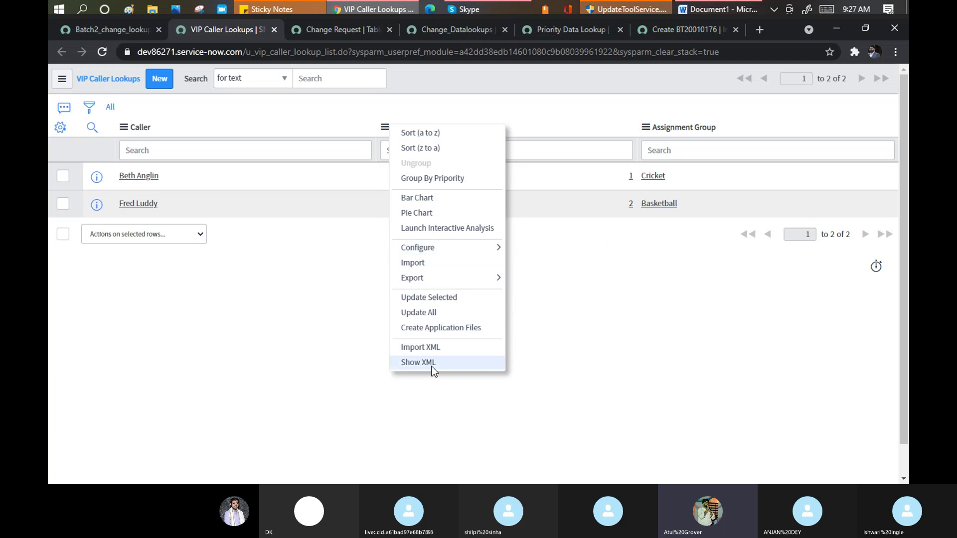
mouse_move(474, 255)
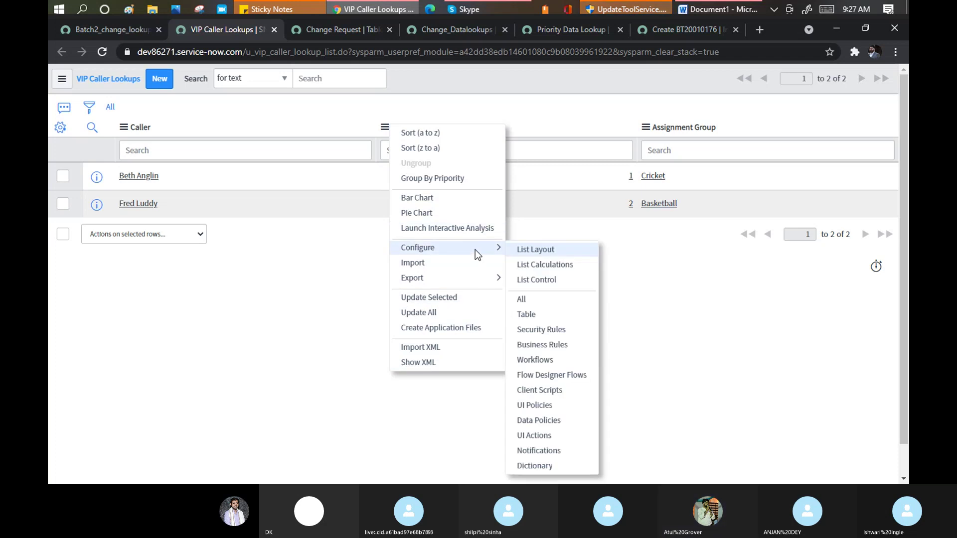
left_click(539, 315)
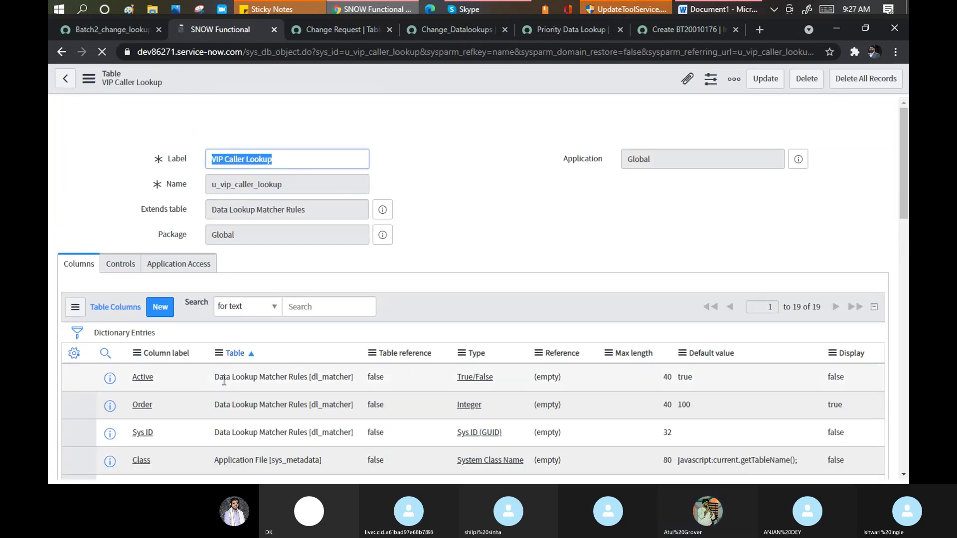
scroll(181, 336, "down", 15)
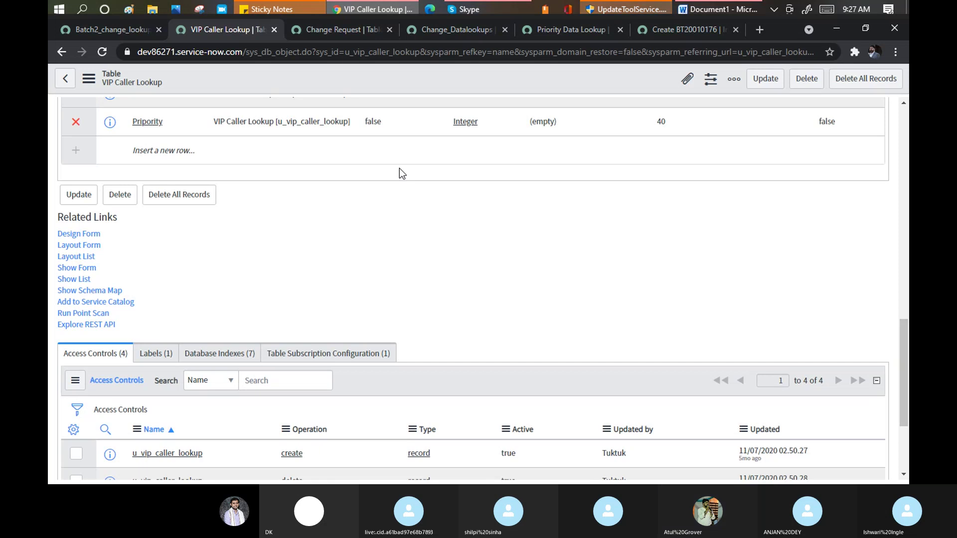
scroll(399, 169, "up", 2)
scroll(399, 169, "up", 1)
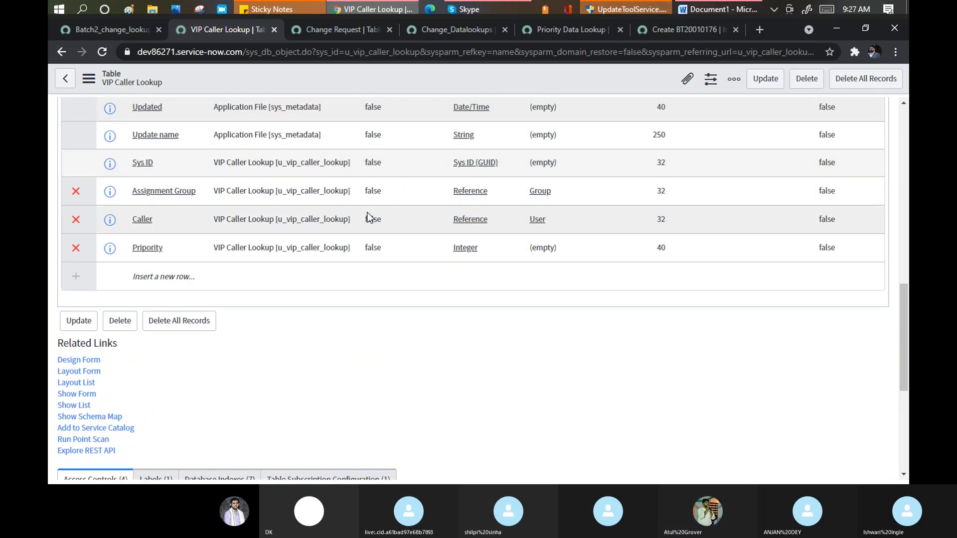
Step: Open the dictionary entry of the VIP Caller Lookup table's Pripority column and examine its type and choices
left_click(149, 251)
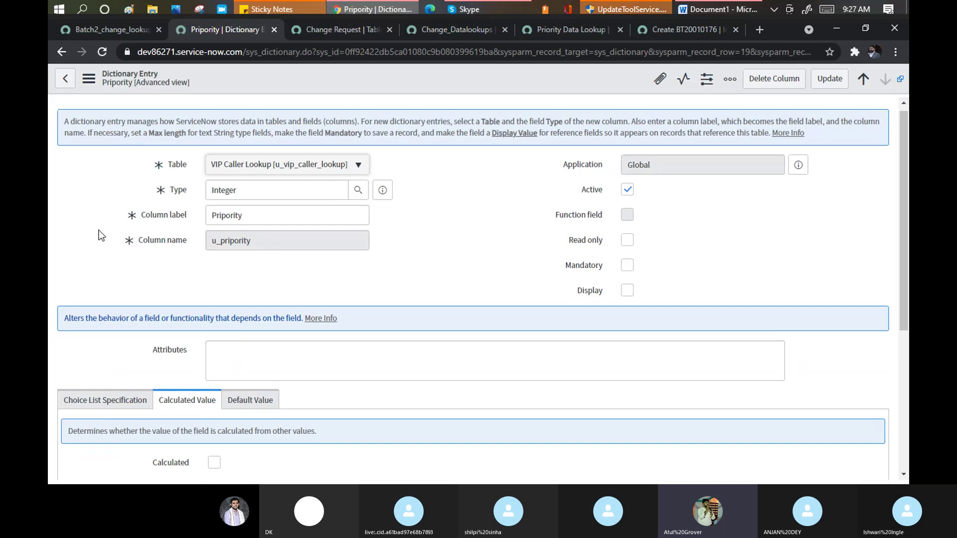
scroll(101, 234, "down", 5)
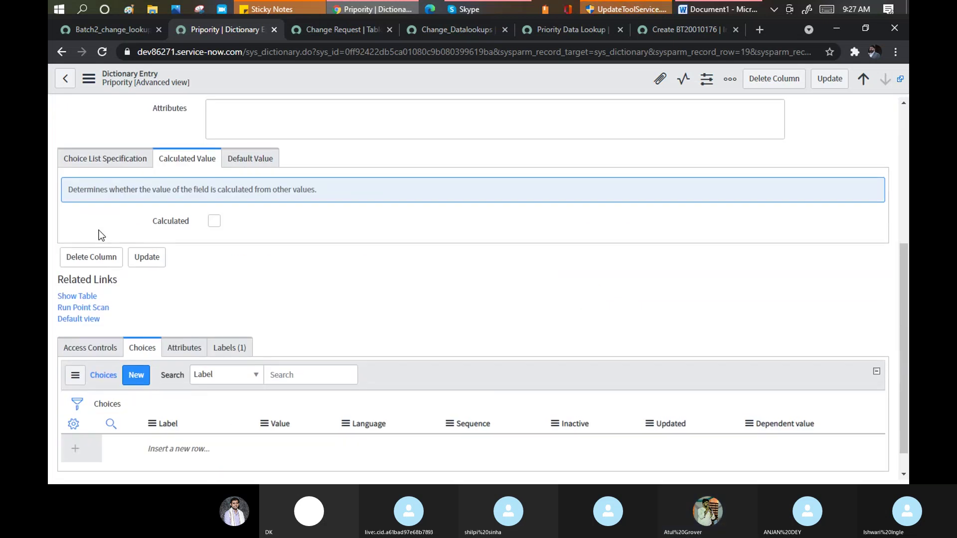
scroll(101, 234, "down", 1)
scroll(101, 232, "up", 4)
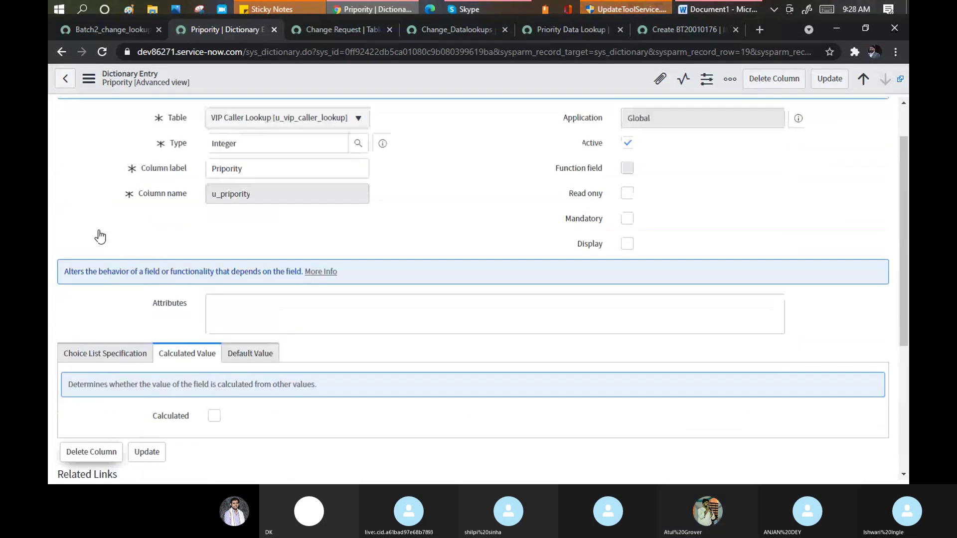
scroll(100, 236, "up", 1)
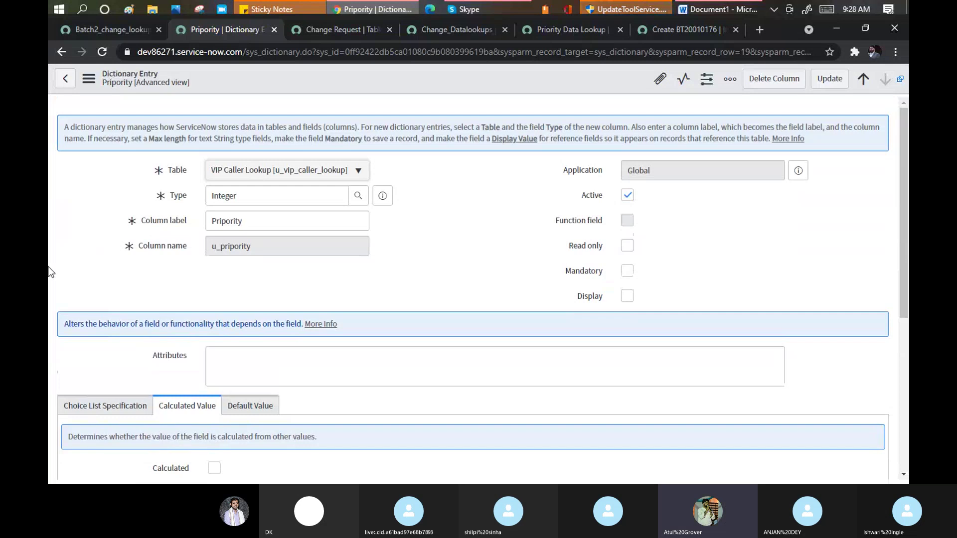
Step: Filter the navigator with change_d in the Batch2_change_lookup browser tab and open the Change_Datalookups list
left_click(112, 29)
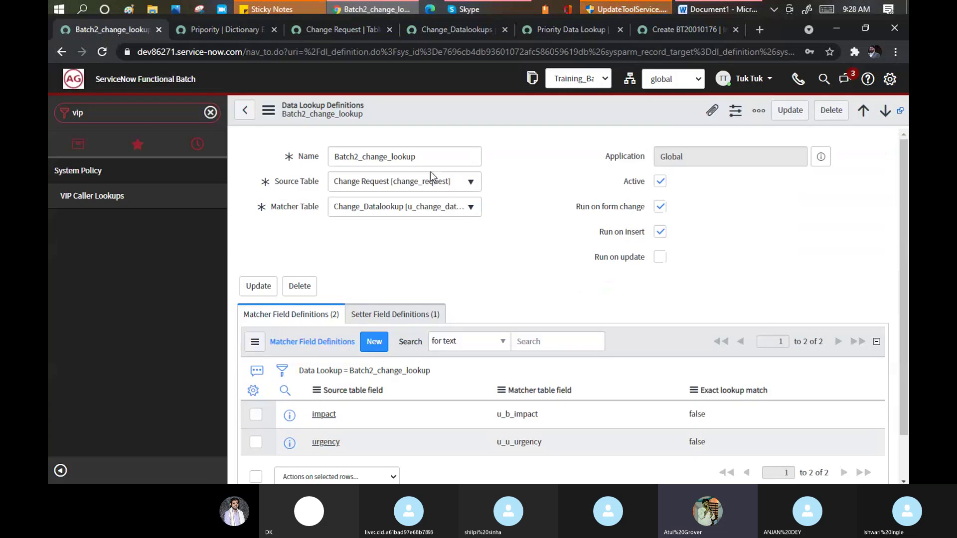
left_click(112, 114)
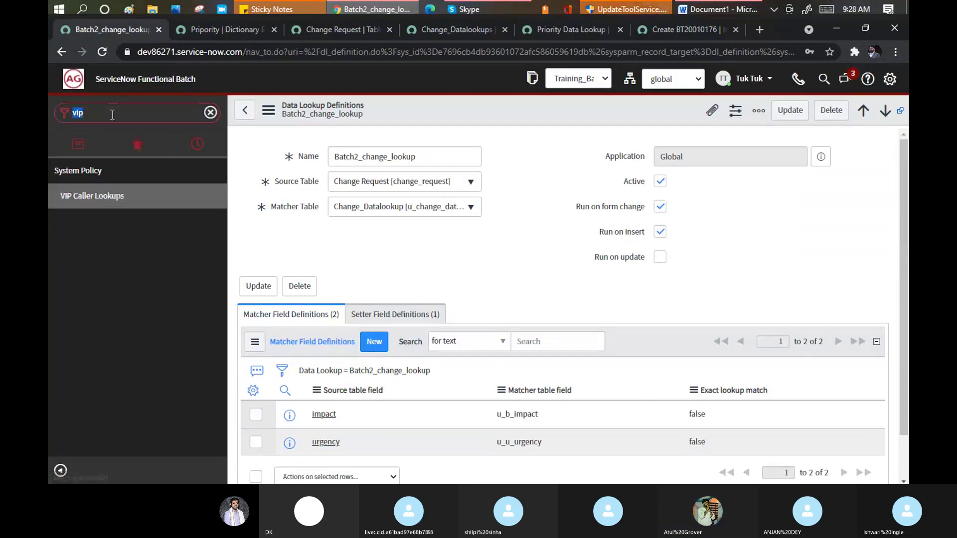
type("charge")
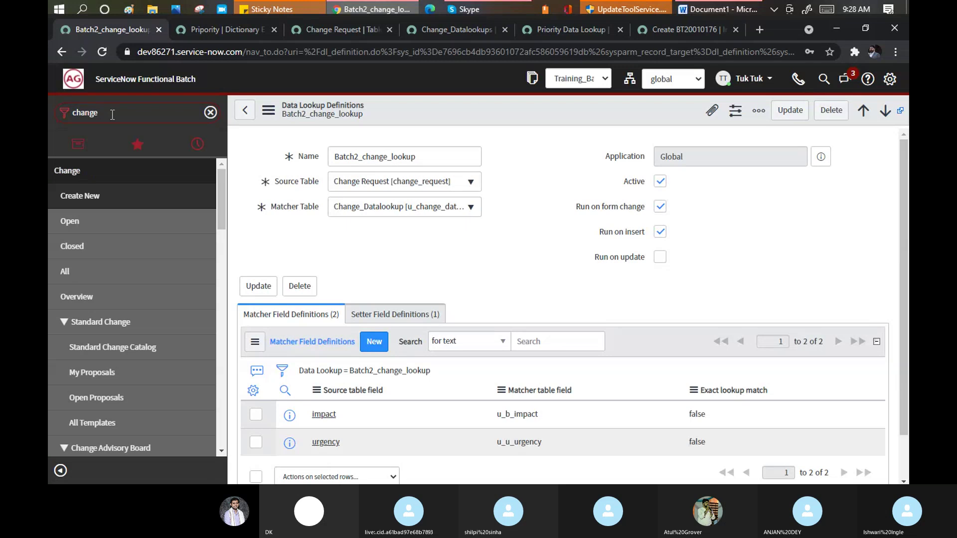
type("_d")
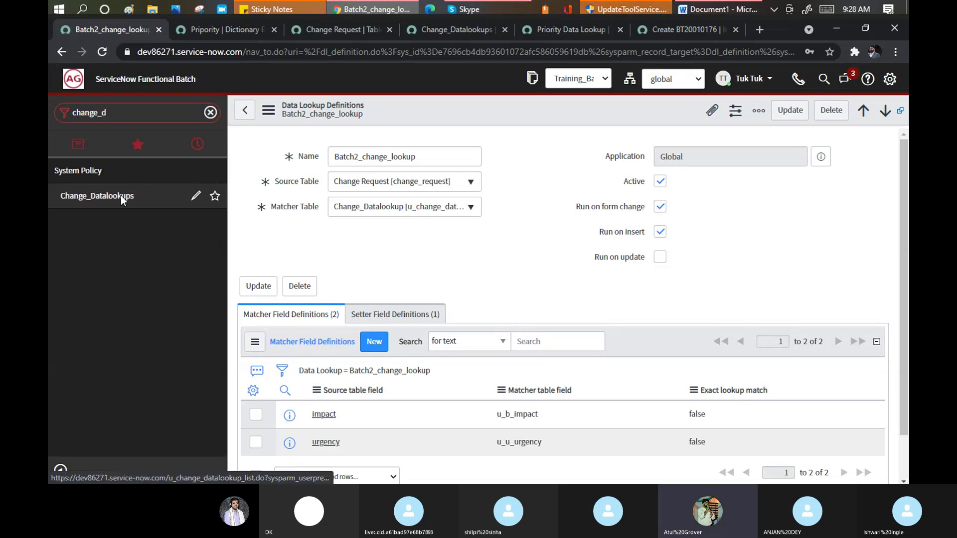
left_click(120, 195)
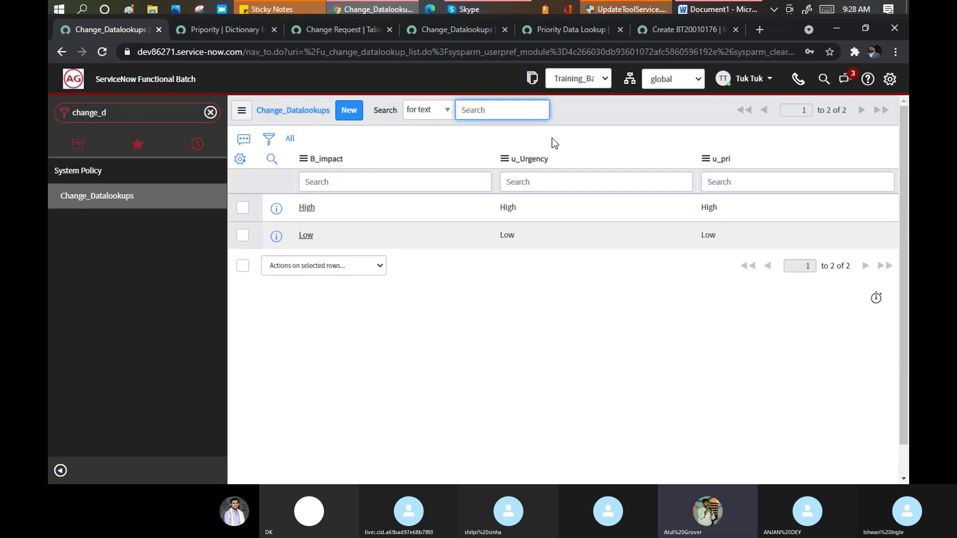
Step: Open the table configuration record behind the Change_Datalookups list and check the types of its custom columns
left_click(504, 160)
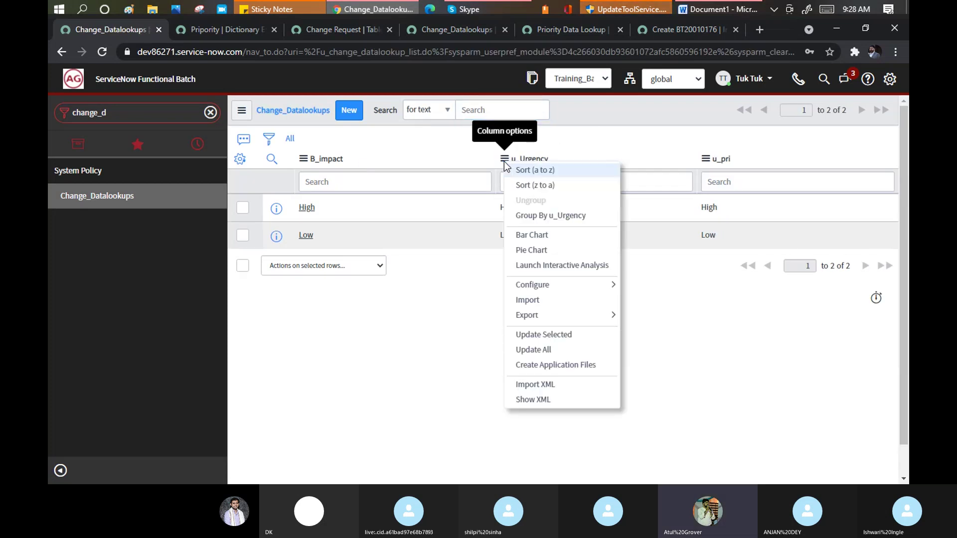
mouse_move(605, 308)
mouse_move(608, 283)
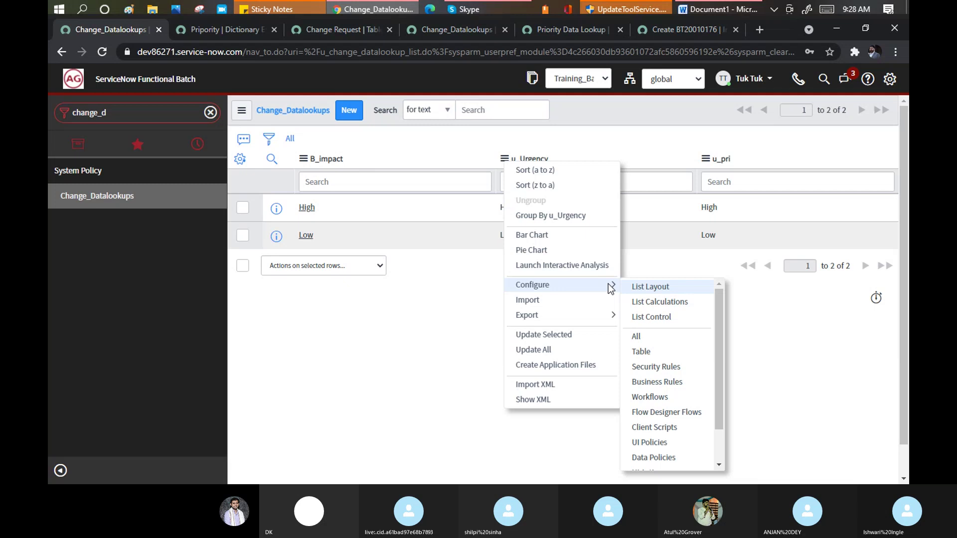
left_click(643, 354)
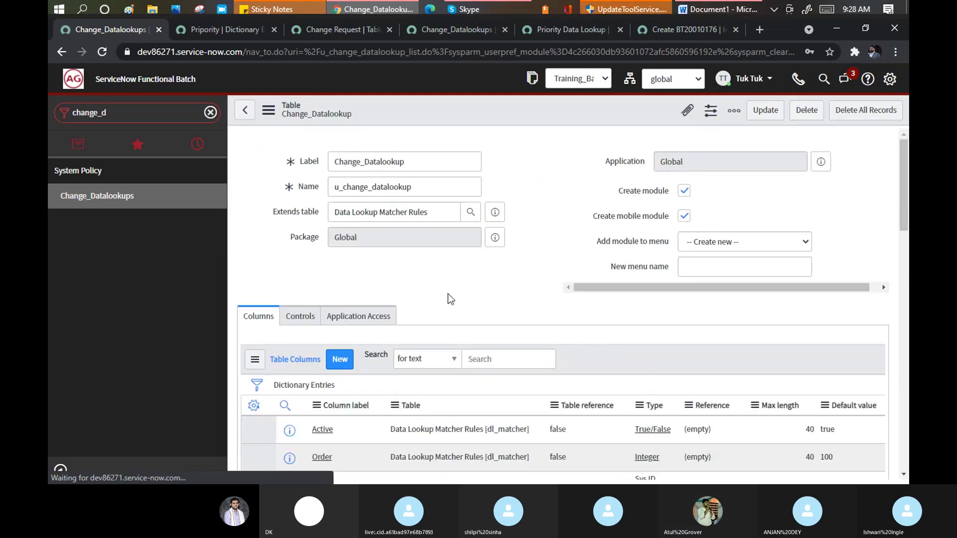
scroll(448, 295, "down", 10)
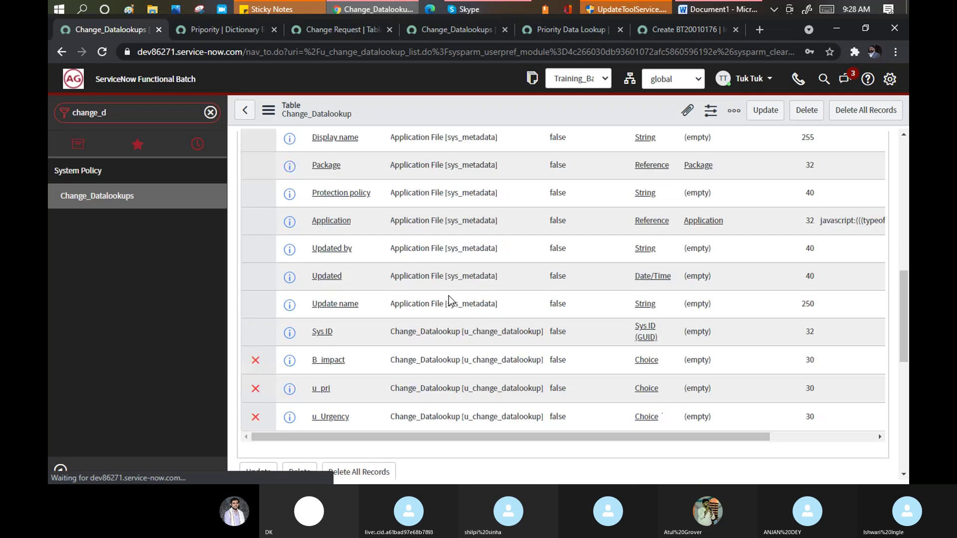
Step: Try to change the B_impact column's type to Integer directly in the table's column list, then cancel the edit
double_click(668, 364)
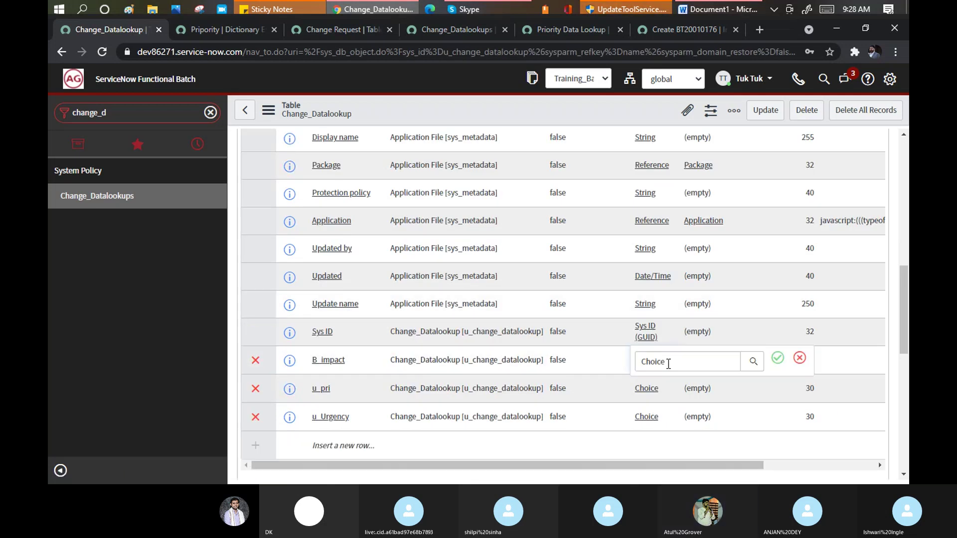
type("in")
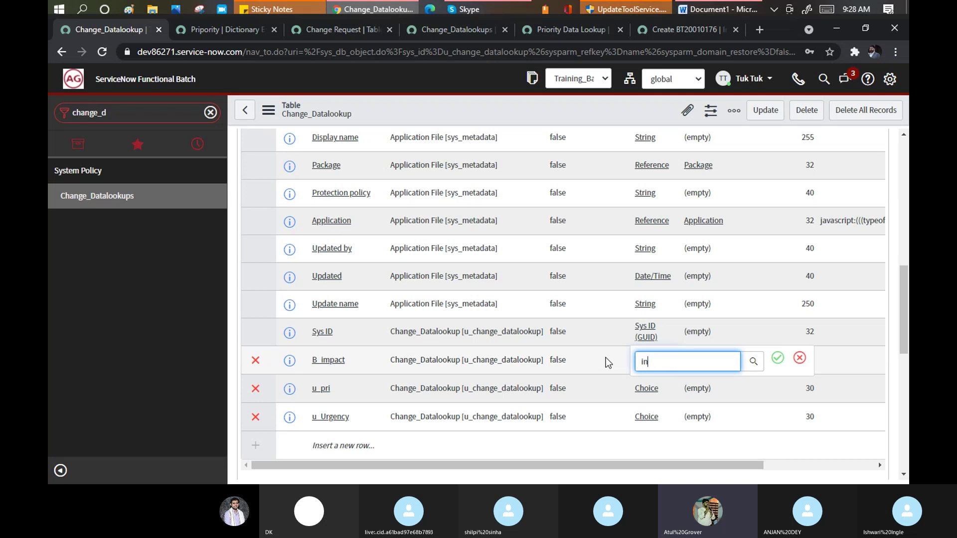
double_click(669, 362)
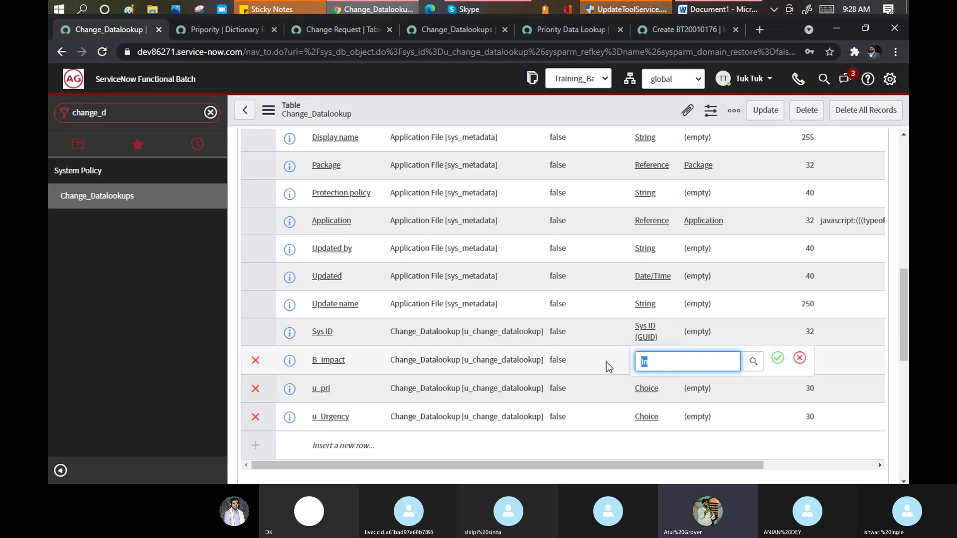
type("Int")
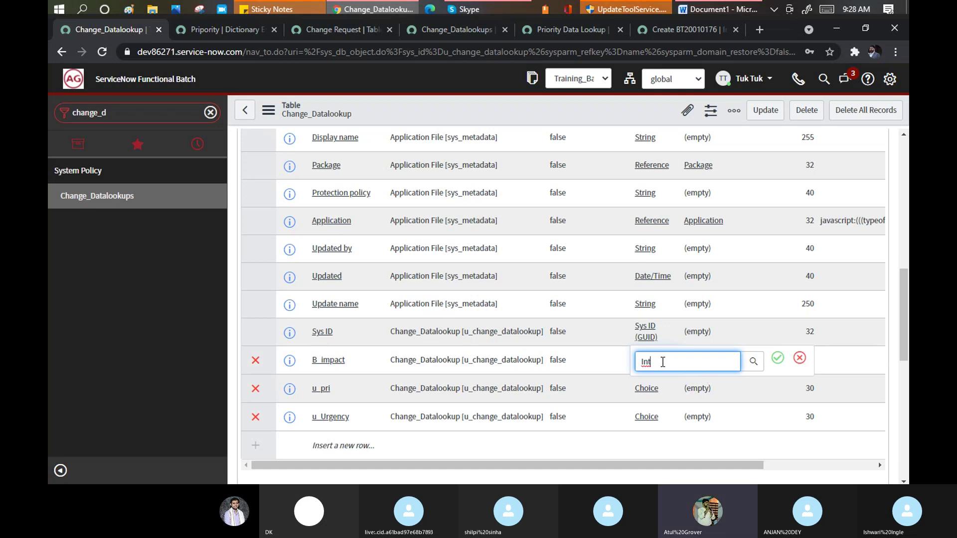
left_click_drag(663, 362, 591, 365)
key("BackSpace")
left_click(799, 358)
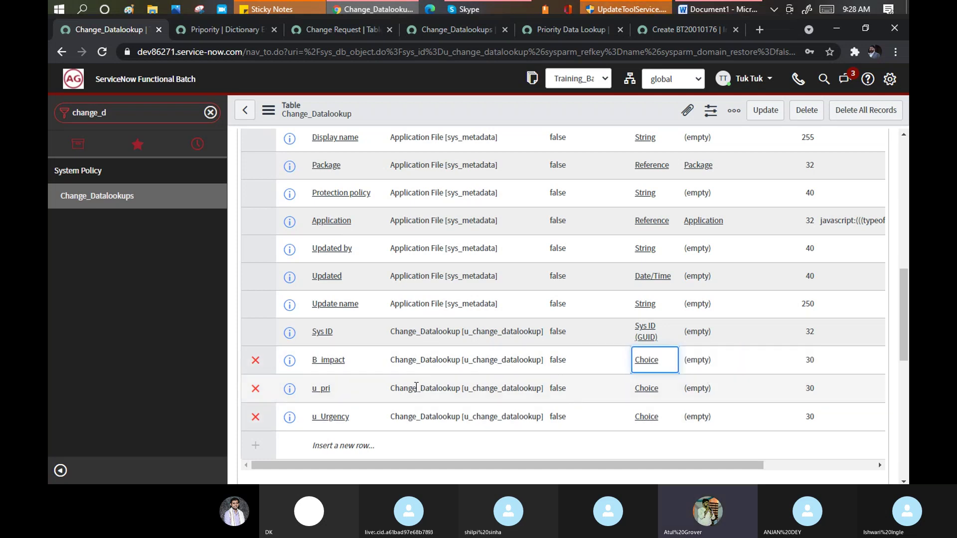
Step: Try to change the type in B_impact's dictionary entry, look through the available types and the column's choices, and discard the changes
left_click(331, 368)
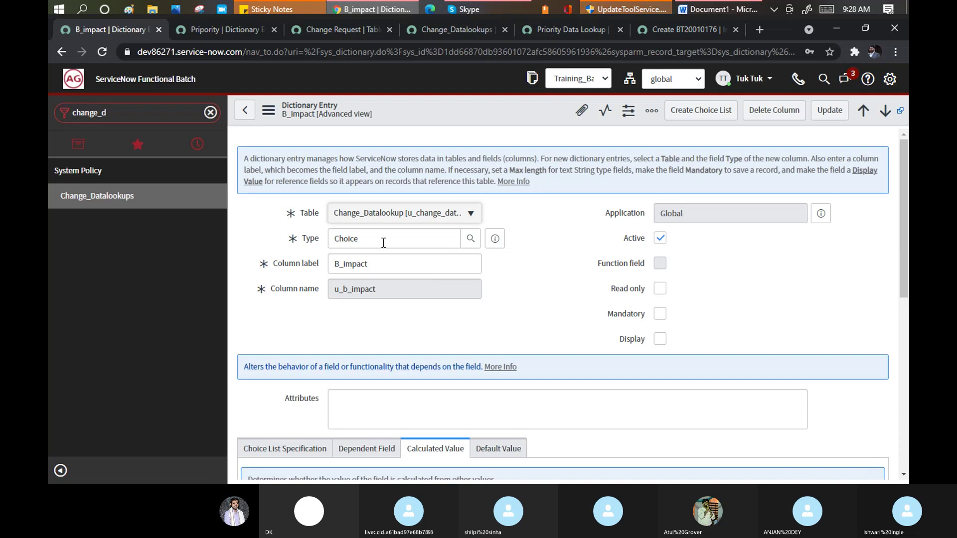
left_click(383, 243)
double_click(383, 242)
key("BackSpace")
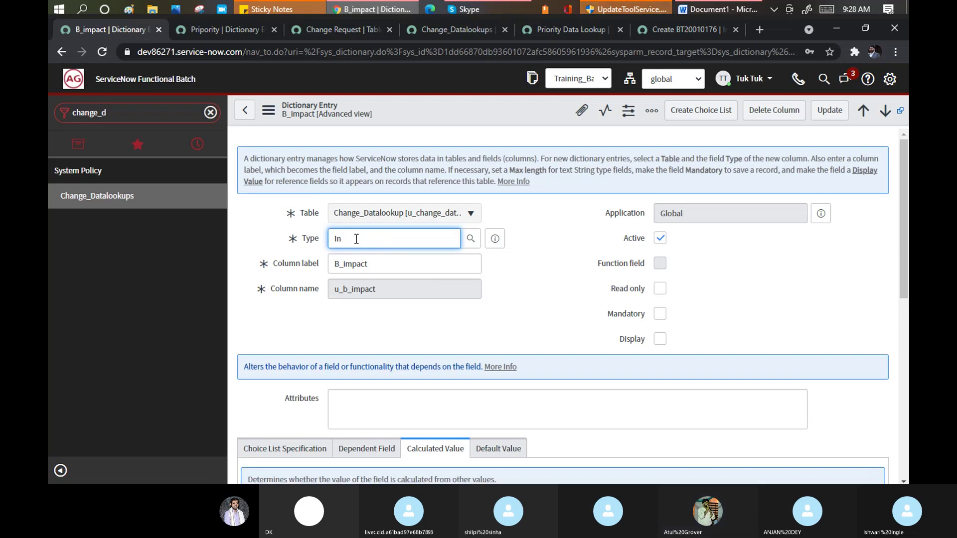
key("ctrl+a")
type("**")
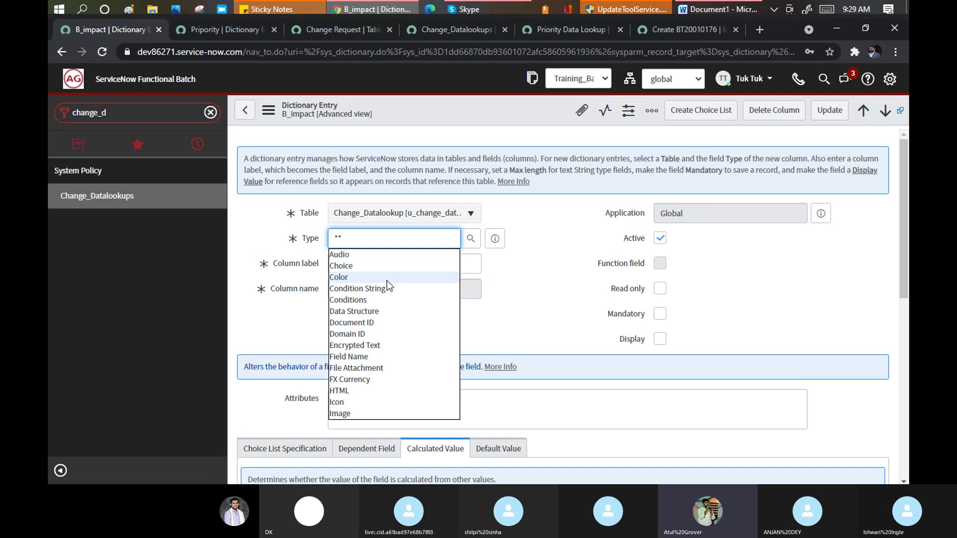
scroll(387, 282, "down", 5)
scroll(387, 289, "down", 3)
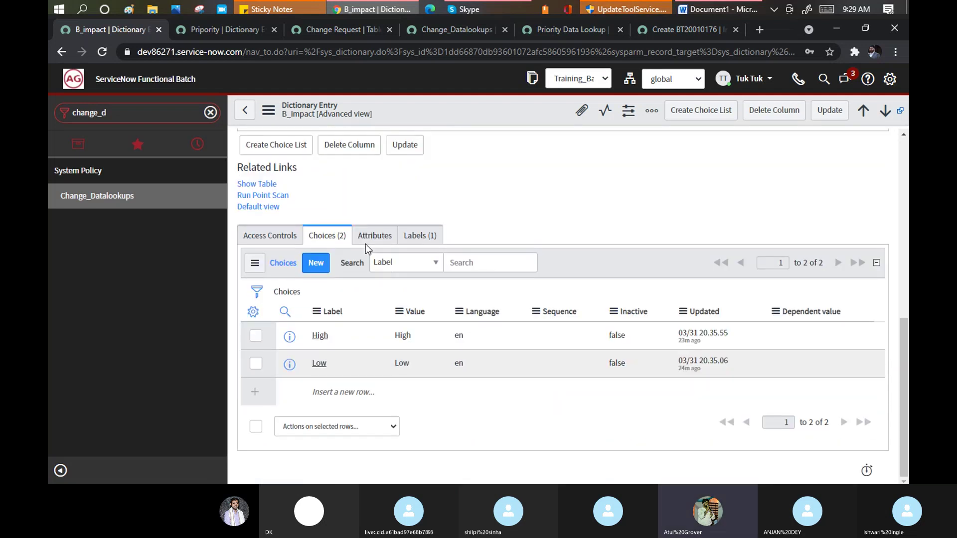
scroll(385, 269, "up", 8)
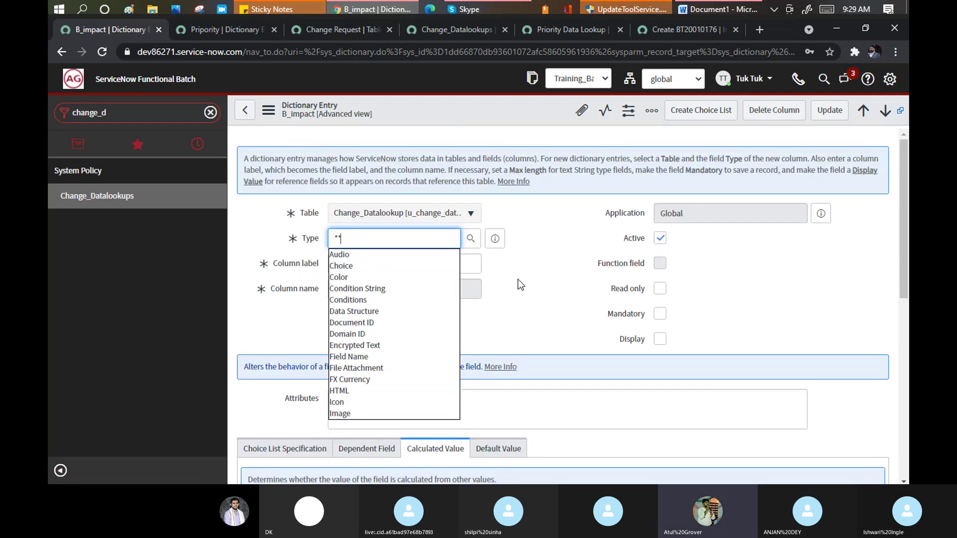
left_click(251, 109)
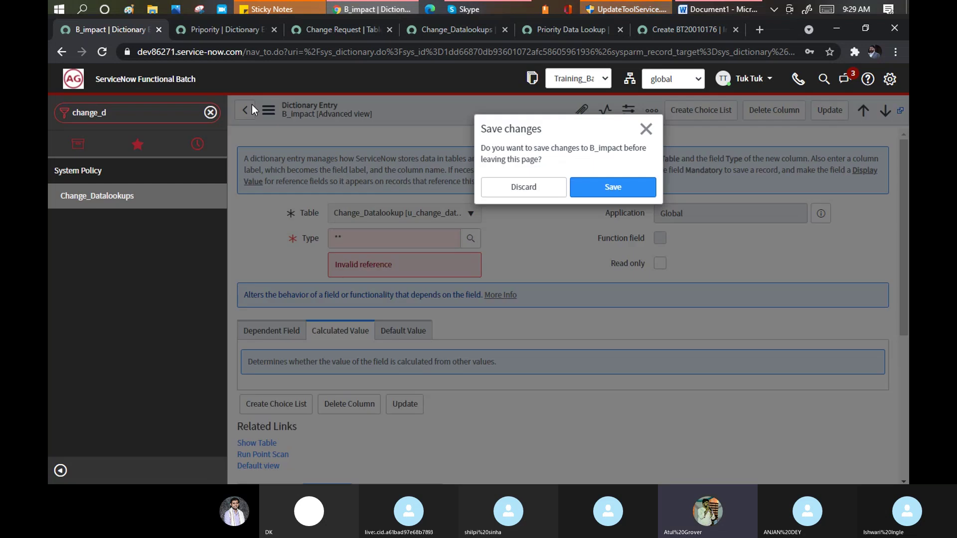
left_click(533, 190)
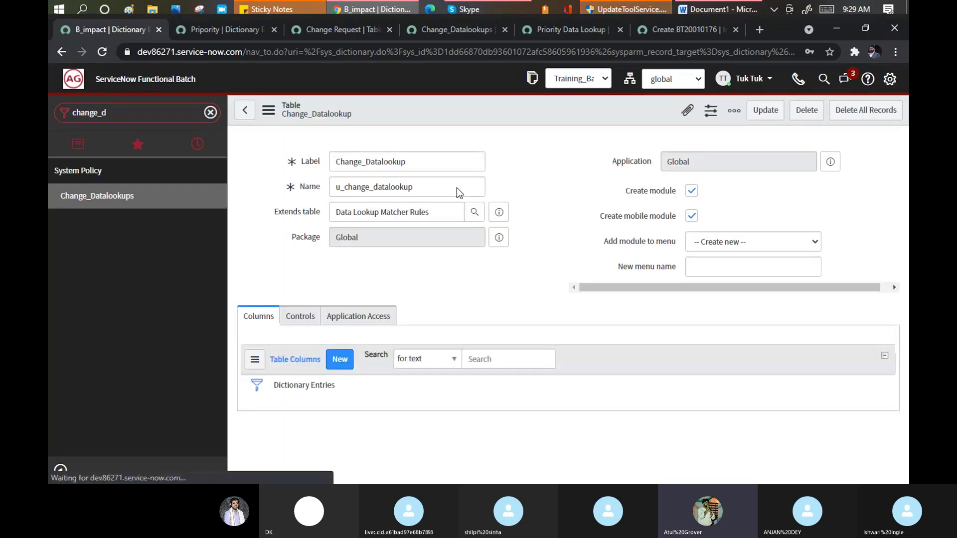
Step: Start a new column on the Change_Datalookup table and set its type to Integer
left_click(344, 363)
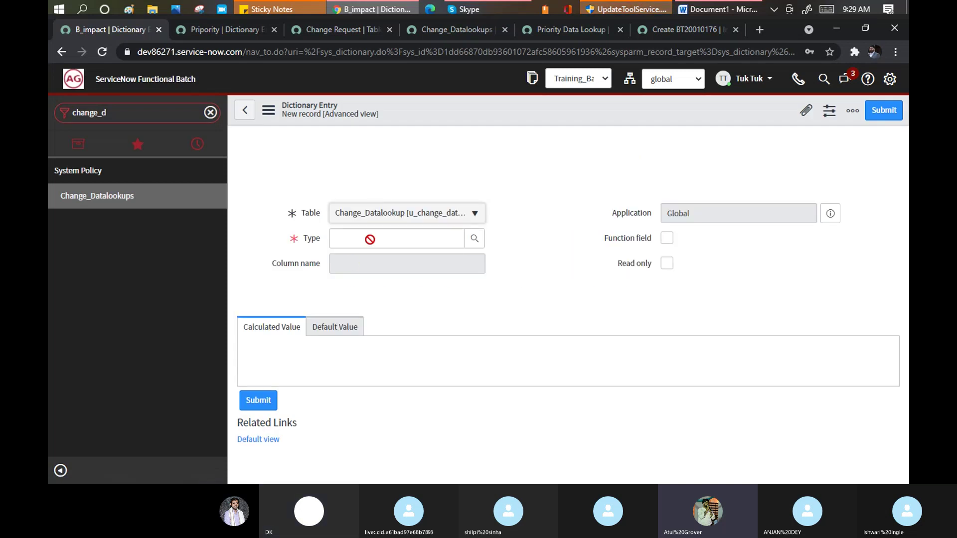
left_click(371, 240)
type("In")
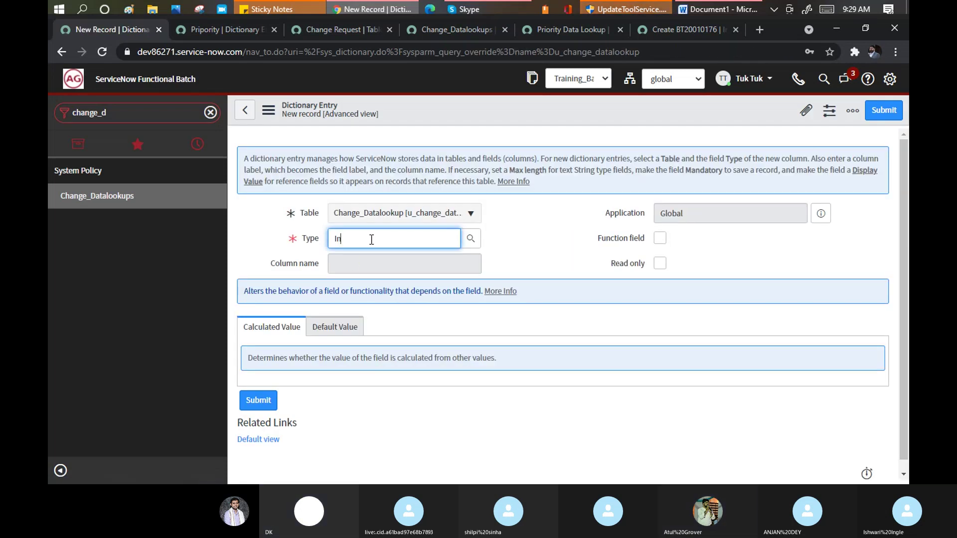
type("t")
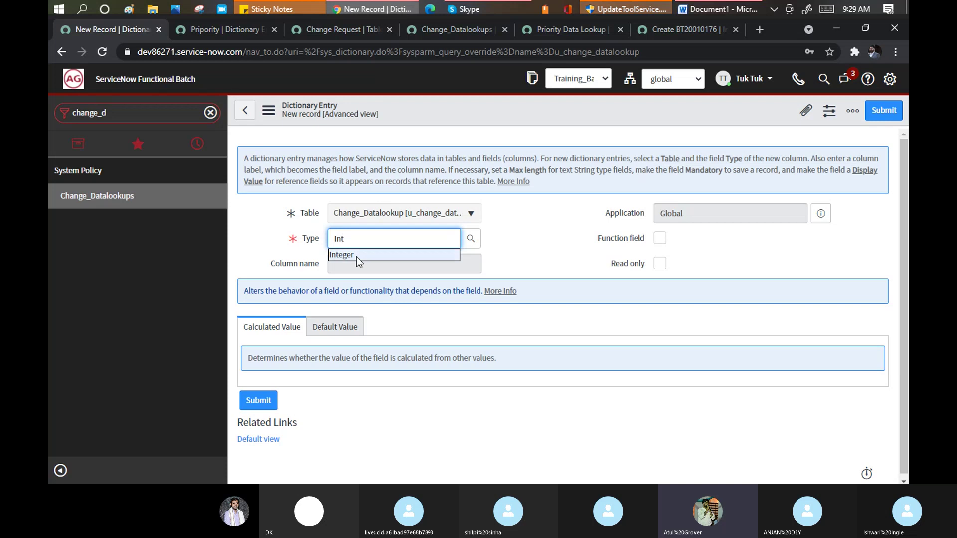
left_click(357, 256)
scroll(398, 282, "down", 3)
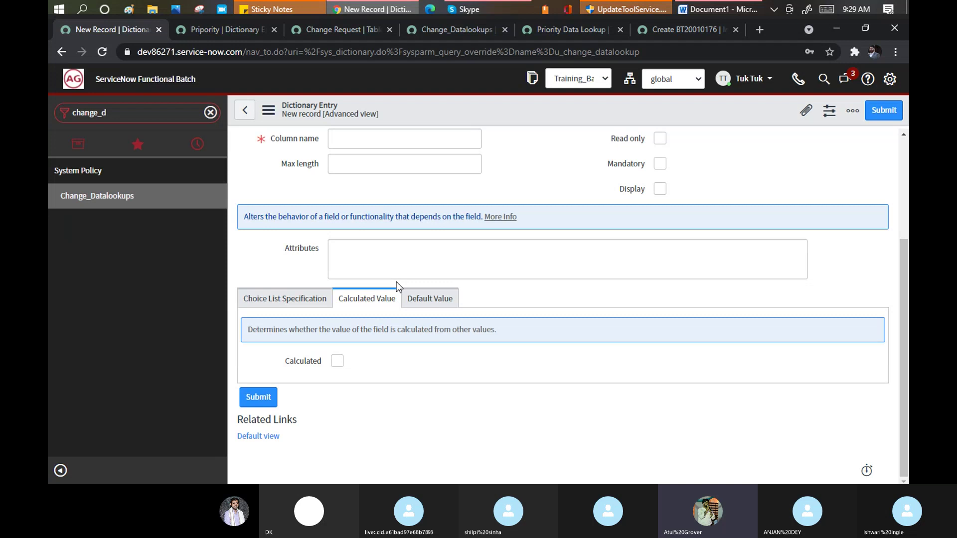
scroll(396, 282, "up", 3)
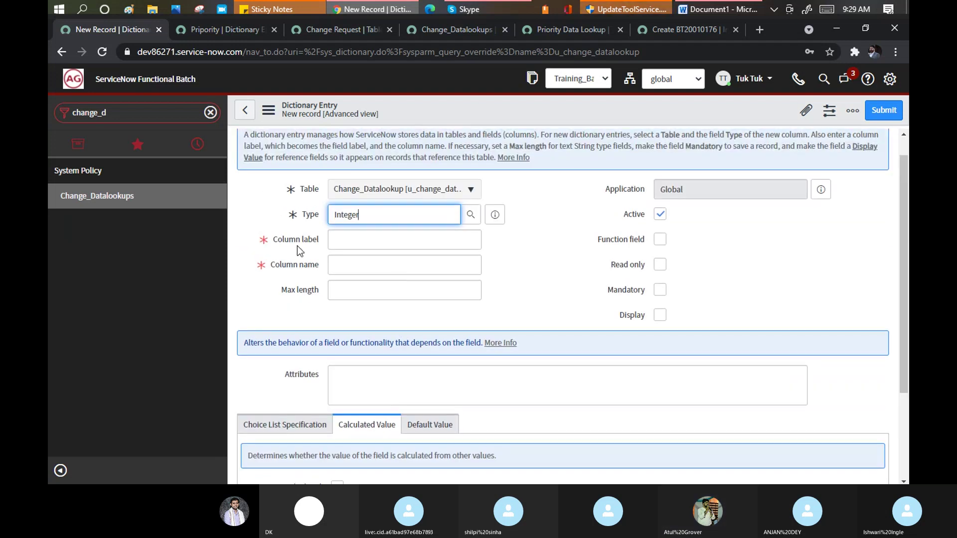
Step: Label the new column BB_ipamct, set its max length to 20 and save the dictionary entry
left_click(366, 245)
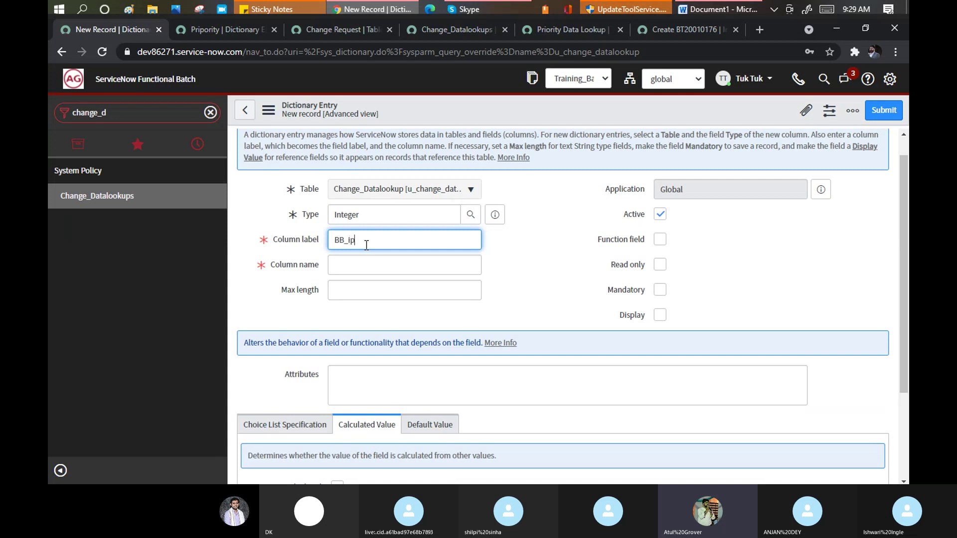
type("BB_ipame")
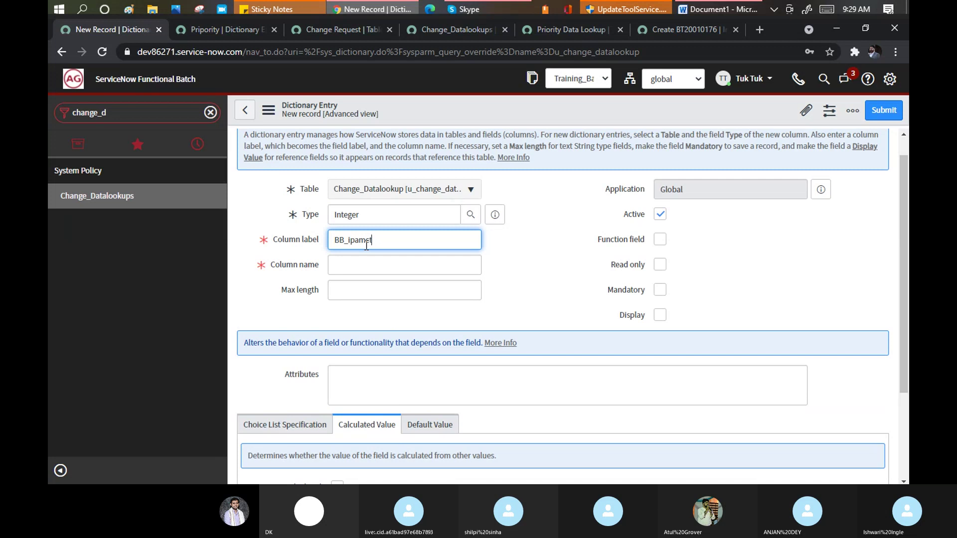
left_click(390, 264)
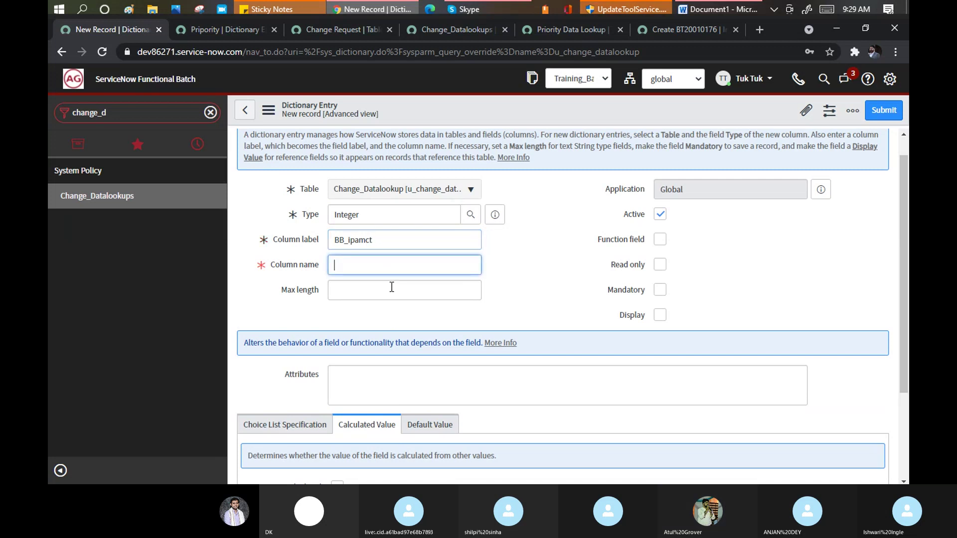
left_click(392, 287)
type("20")
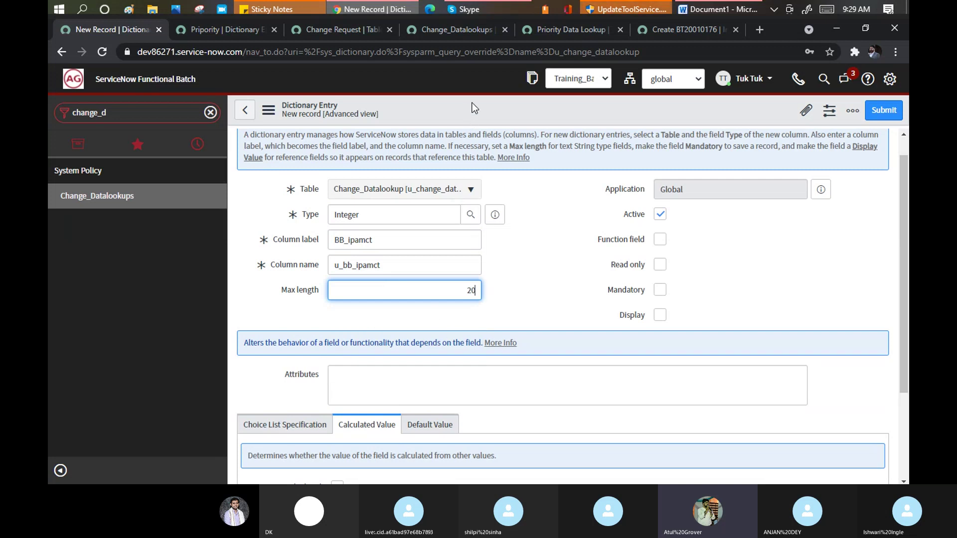
right_click(471, 103)
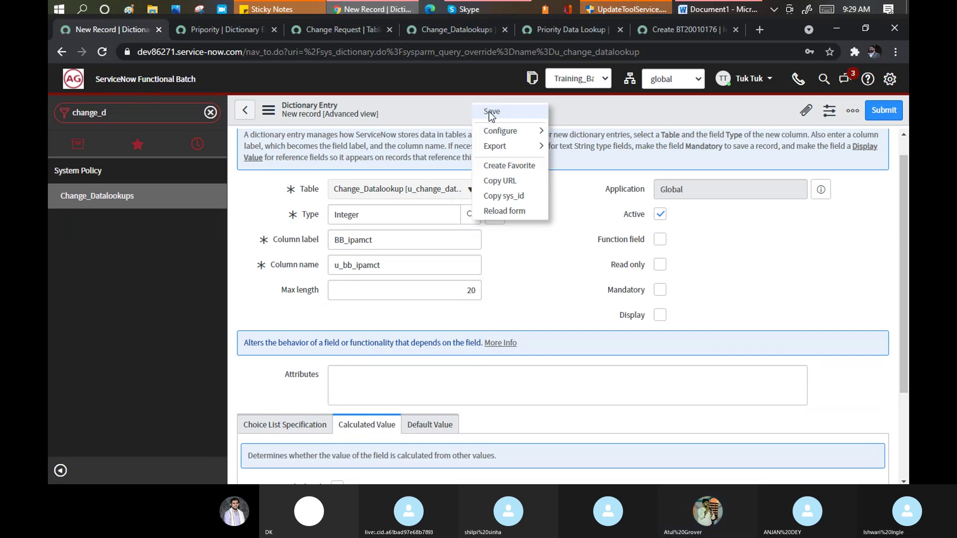
left_click(489, 111)
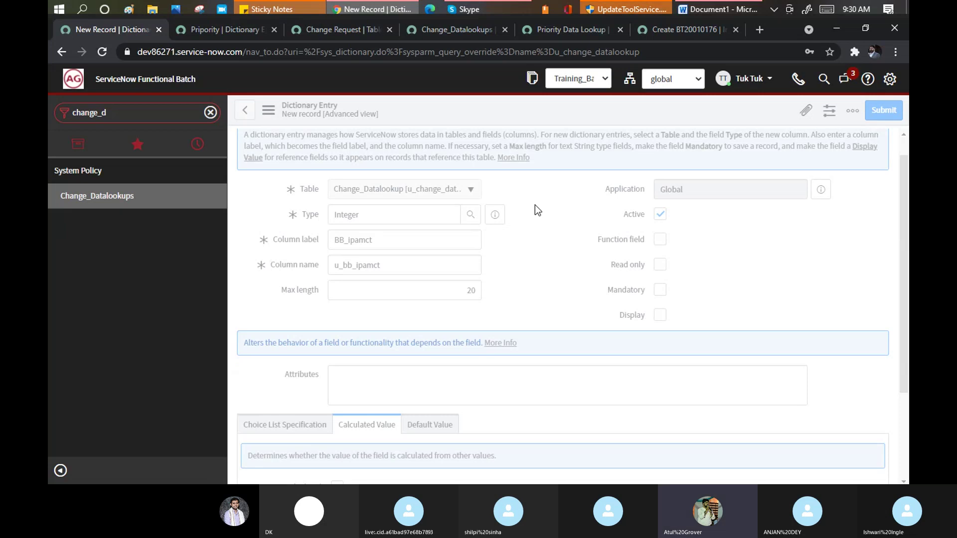
left_click(486, 11)
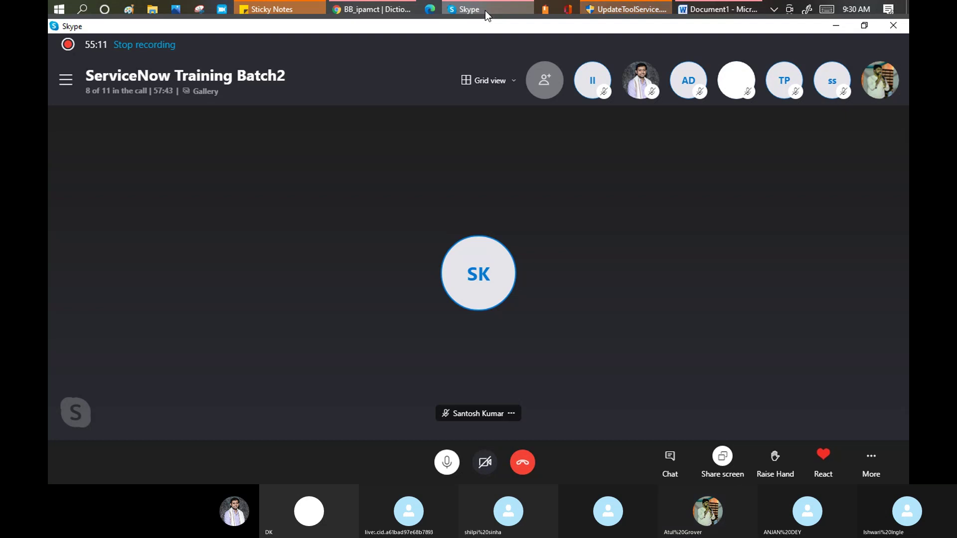
left_click(485, 10)
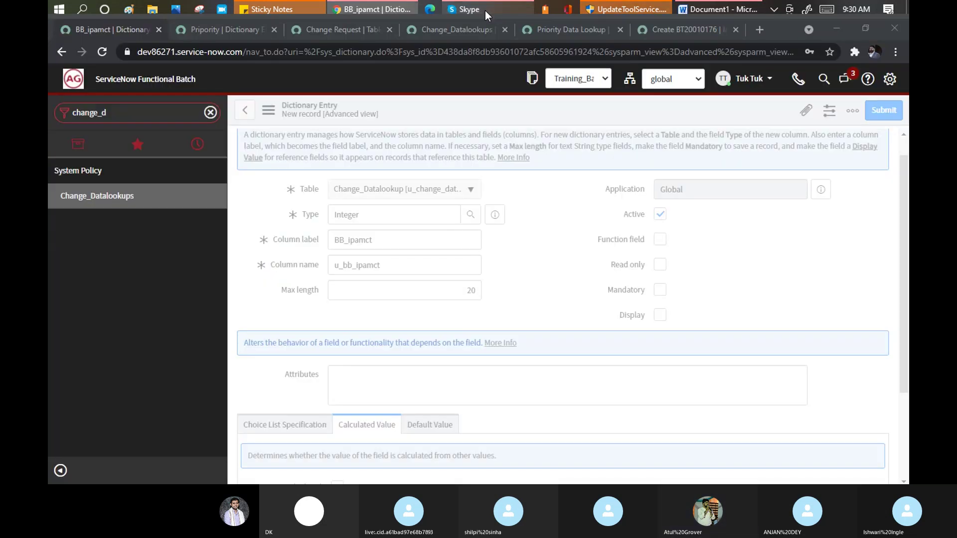
Step: Add a choice labelled Low with the value Low to the BB_ipamct column
scroll(371, 334, "down", 5)
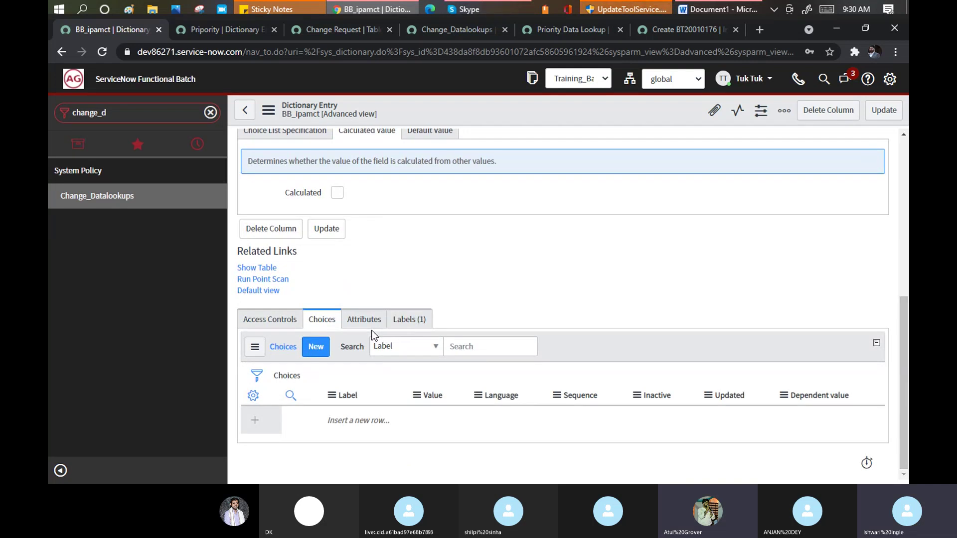
left_click(379, 420)
left_click(369, 422)
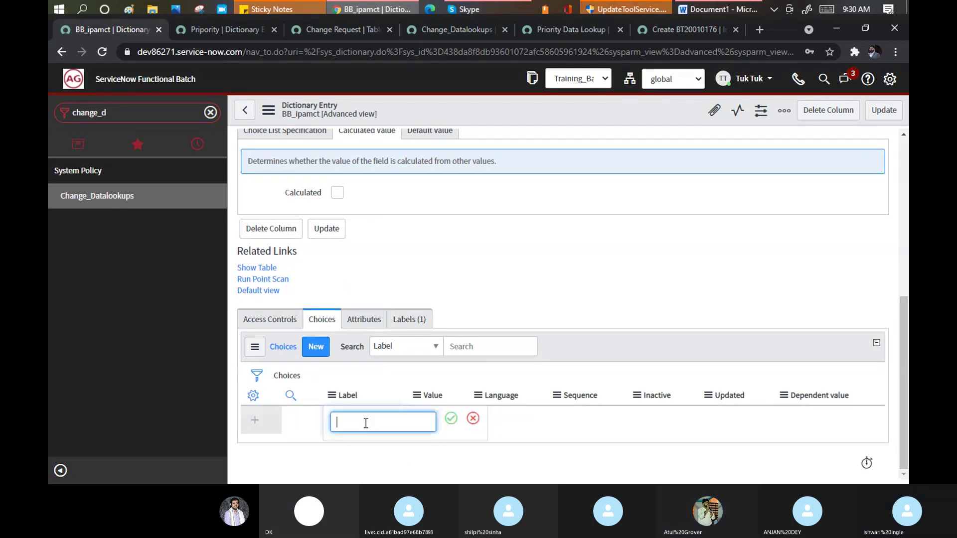
type("Low")
key("Tab")
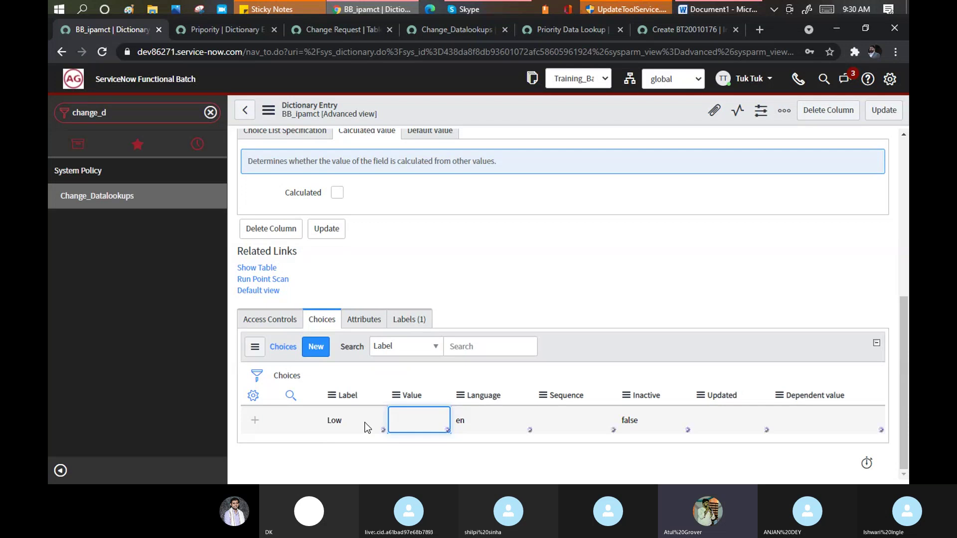
left_click(417, 421)
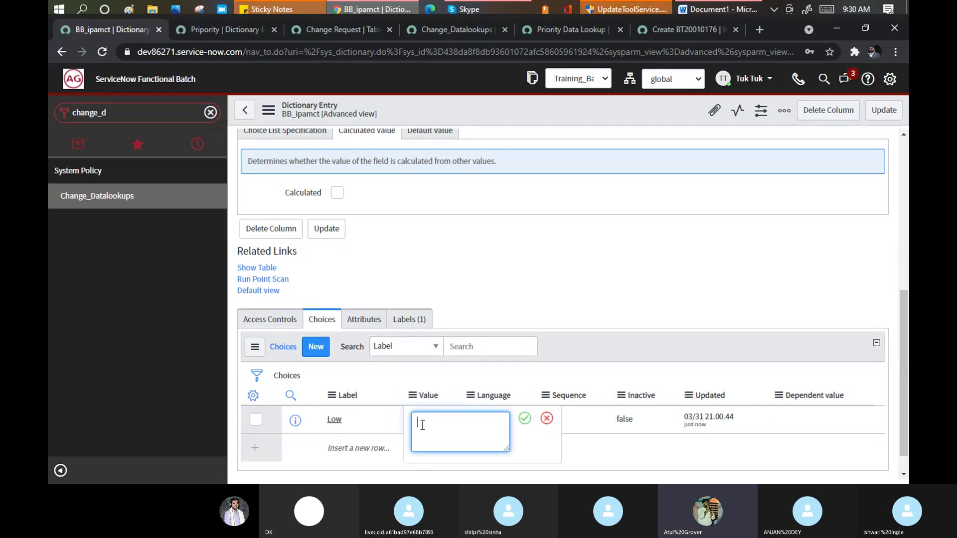
left_click(524, 418)
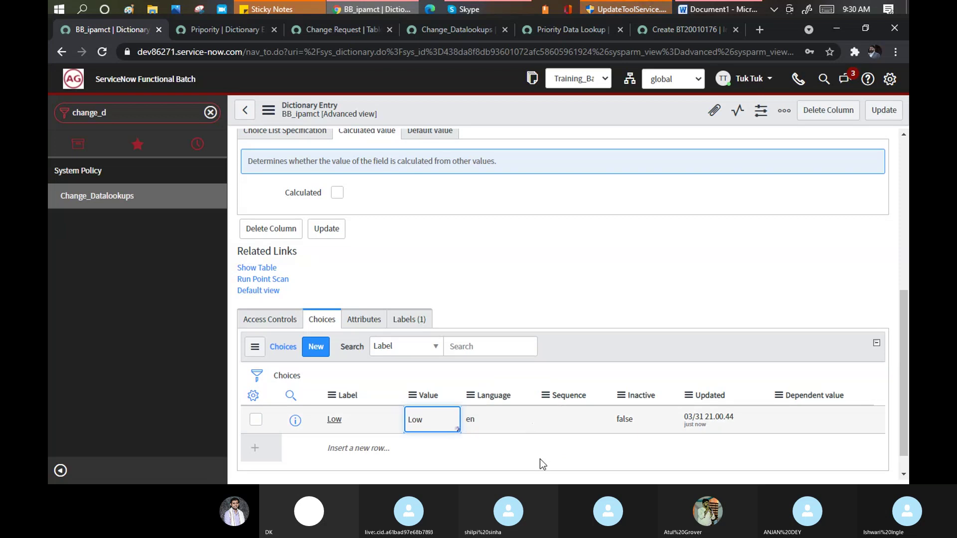
left_click(477, 8)
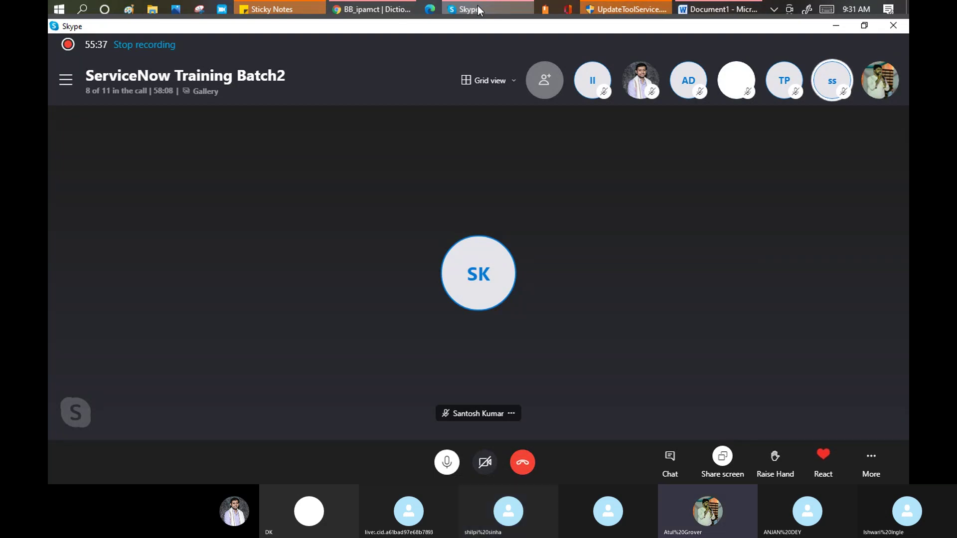
left_click(477, 5)
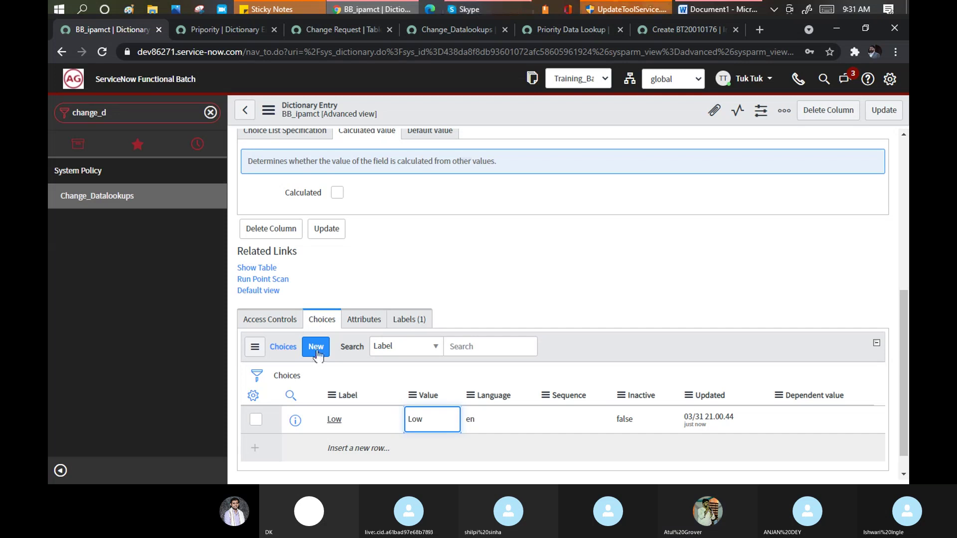
Step: Add a second choice labelled High with the value High to the BB_ipamct column
scroll(355, 430, "down", 1)
left_click(351, 425)
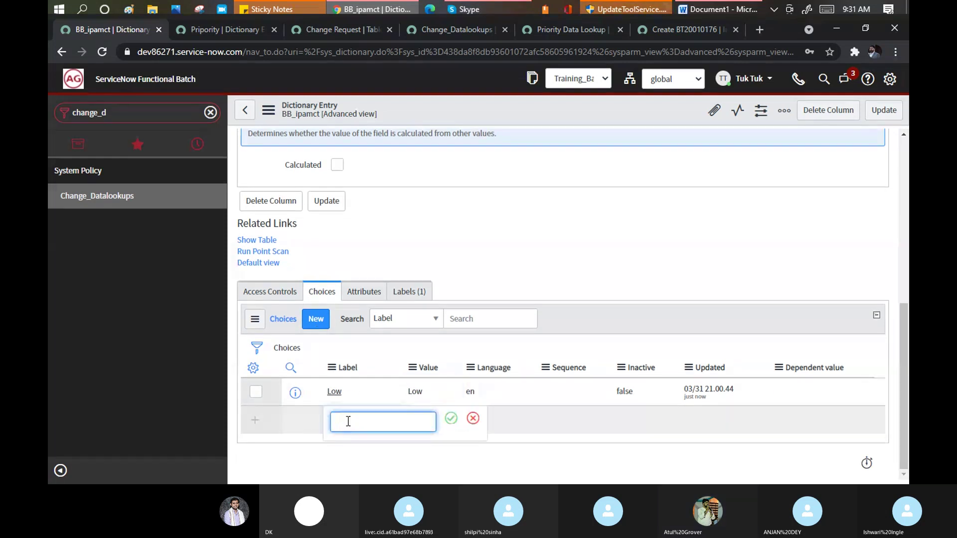
type("High")
left_click(450, 420)
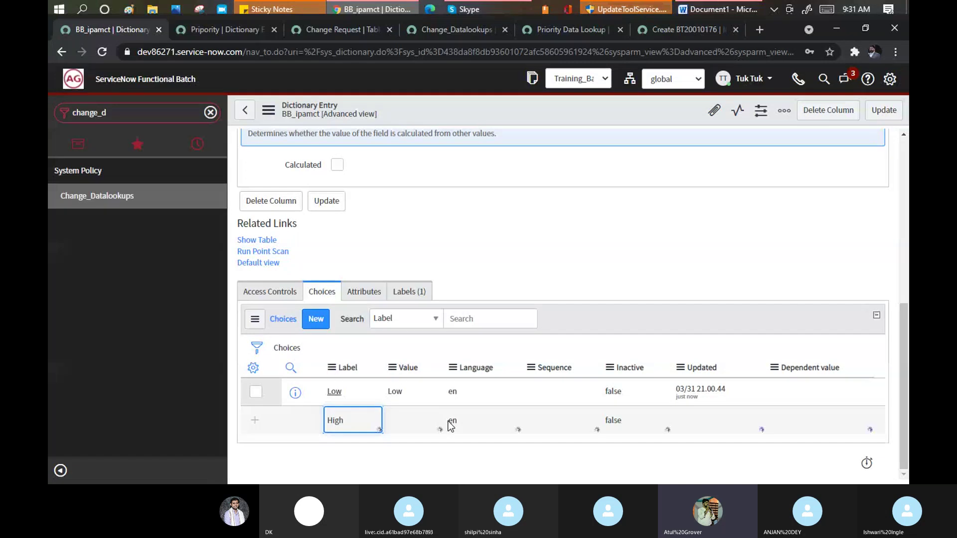
left_click(417, 421)
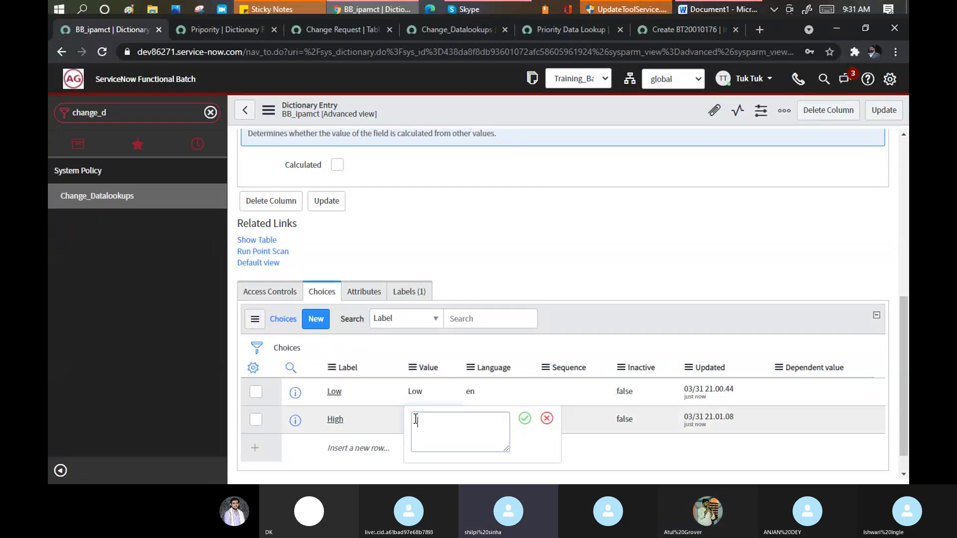
type("Hi")
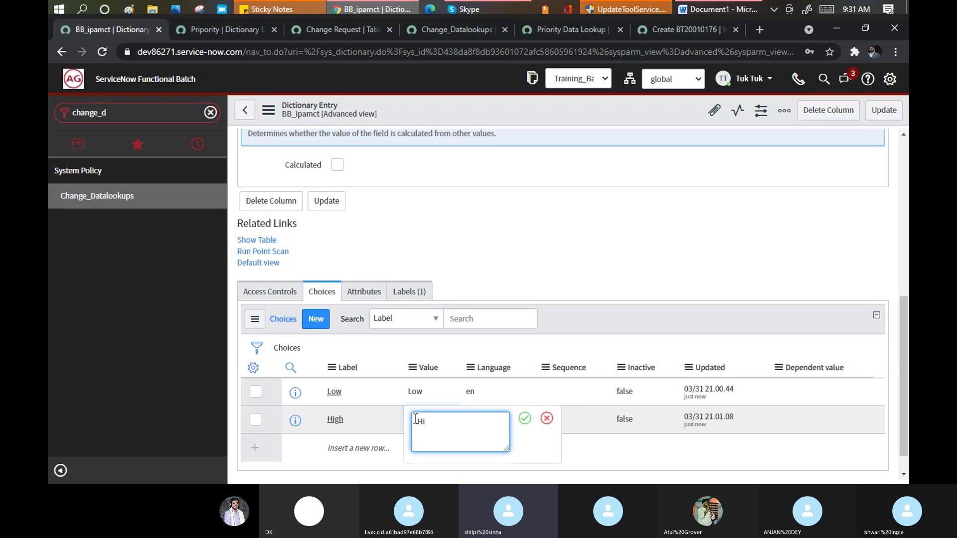
type("gh")
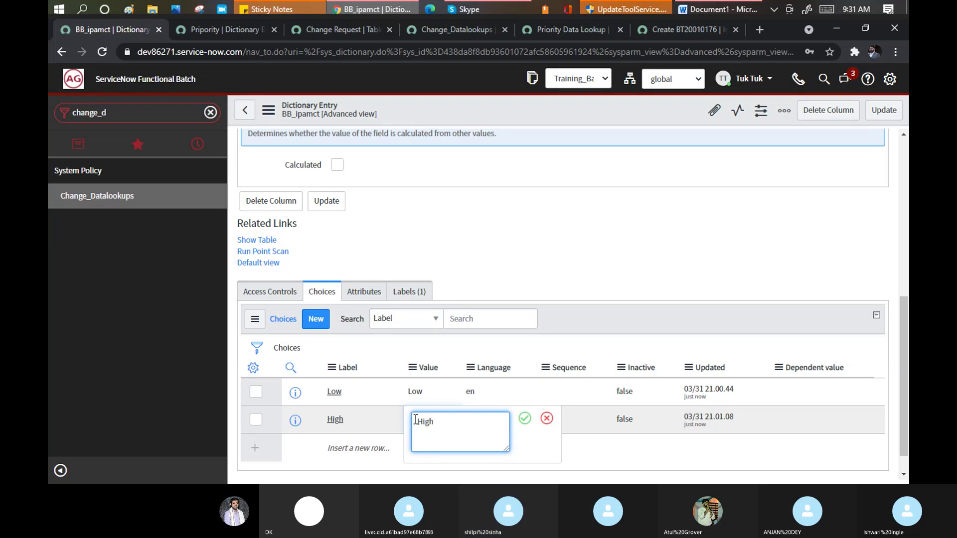
key("Return")
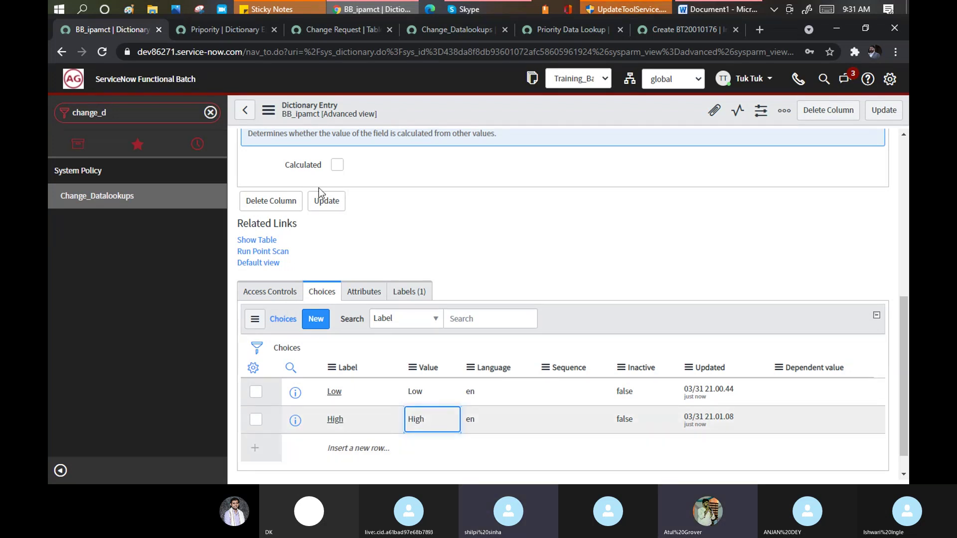
Step: Return to the Change_Datalookup table record and start another new column with the type Integer
left_click(244, 112)
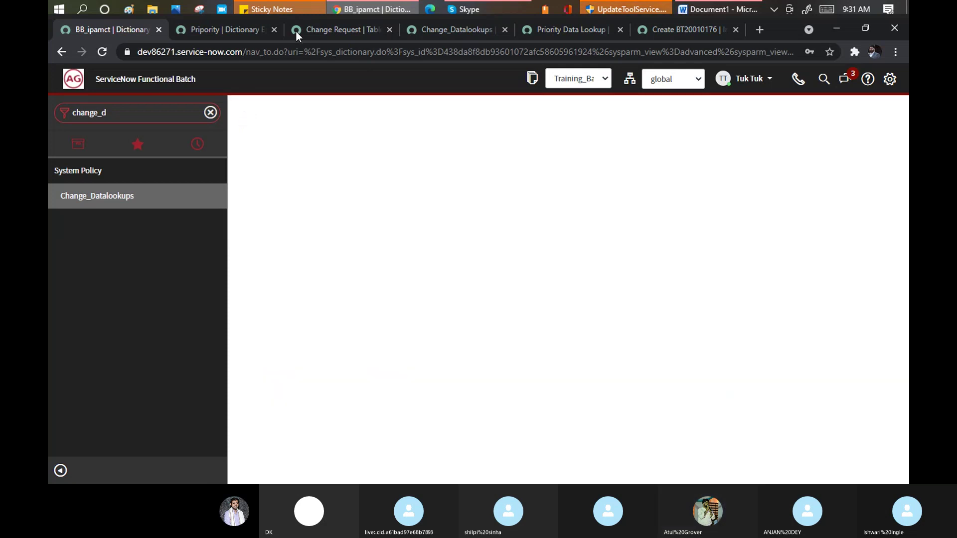
left_click(461, 11)
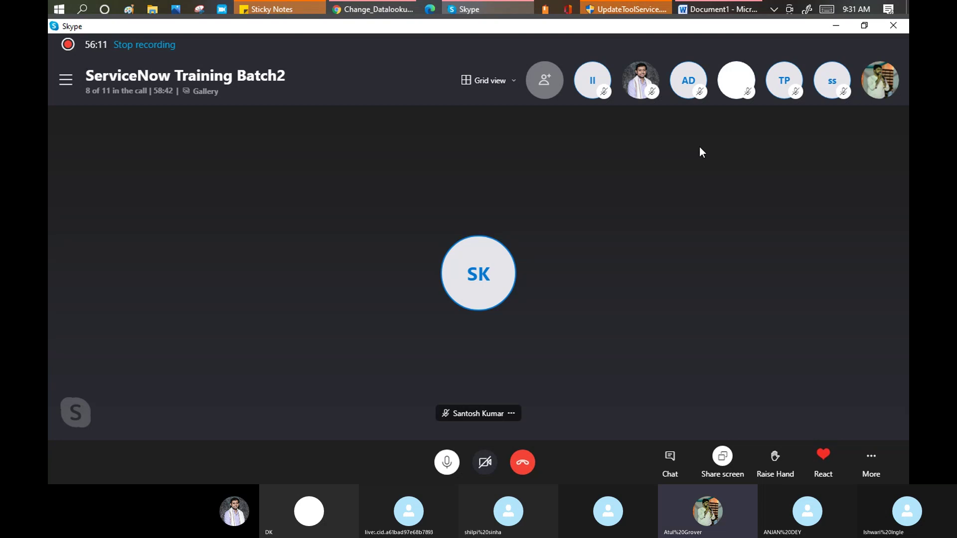
key("alt+Tab")
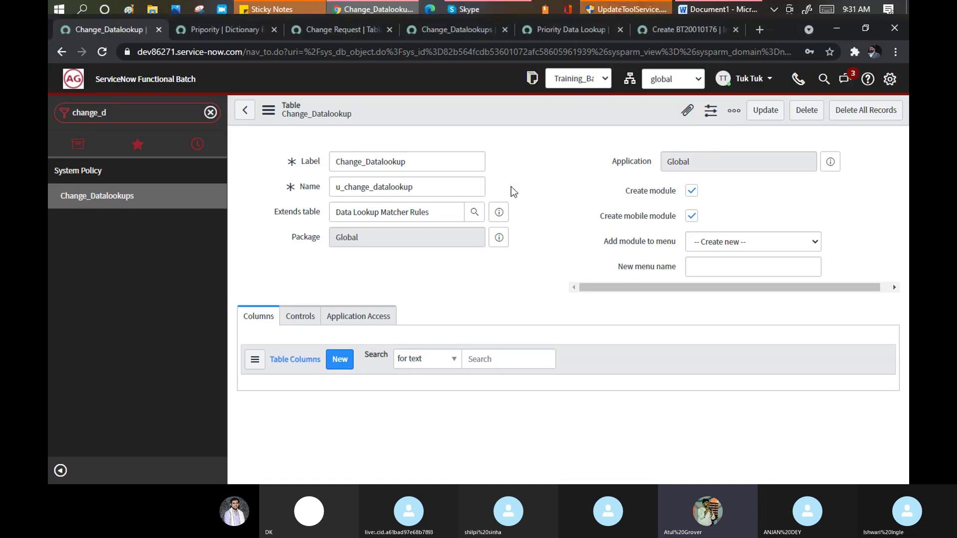
scroll(399, 264, "down", 15)
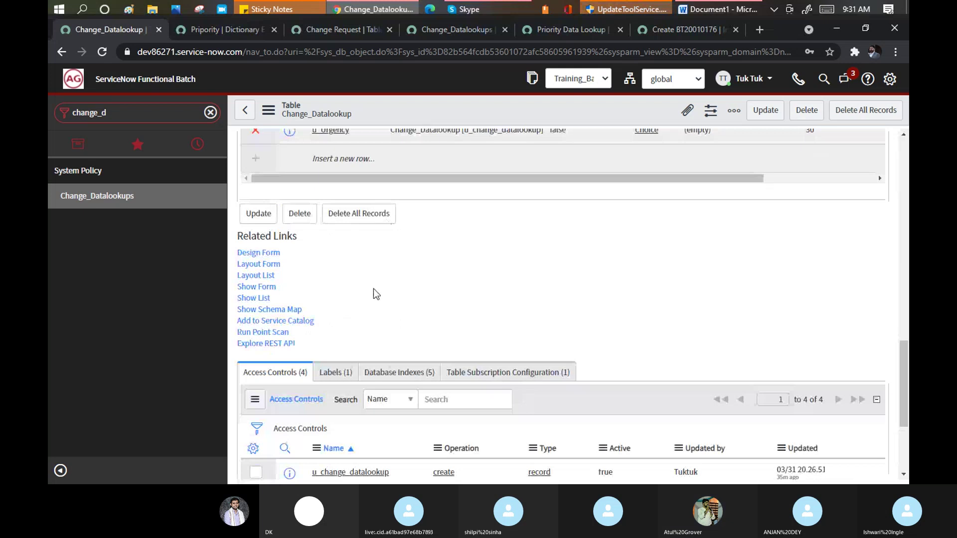
scroll(373, 289, "up", 3)
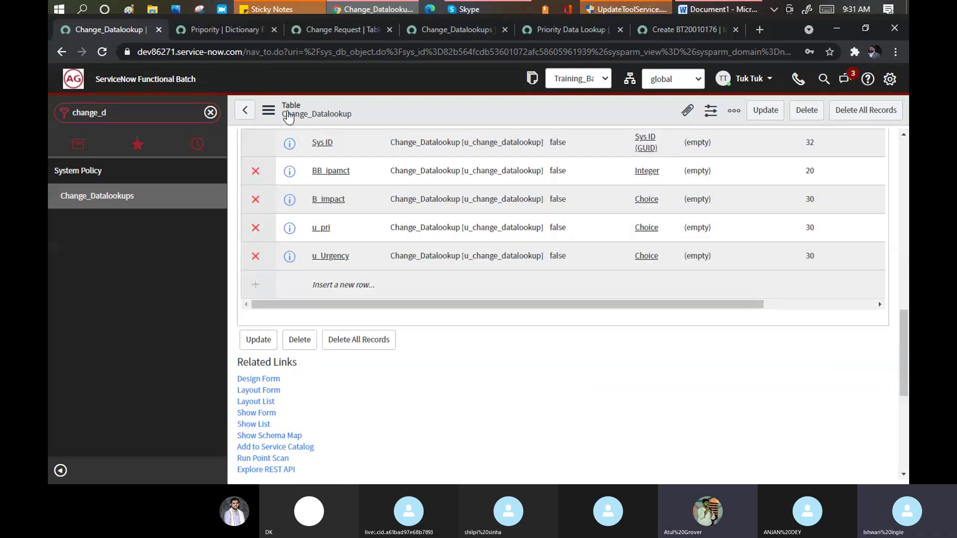
scroll(337, 224, "up", 7)
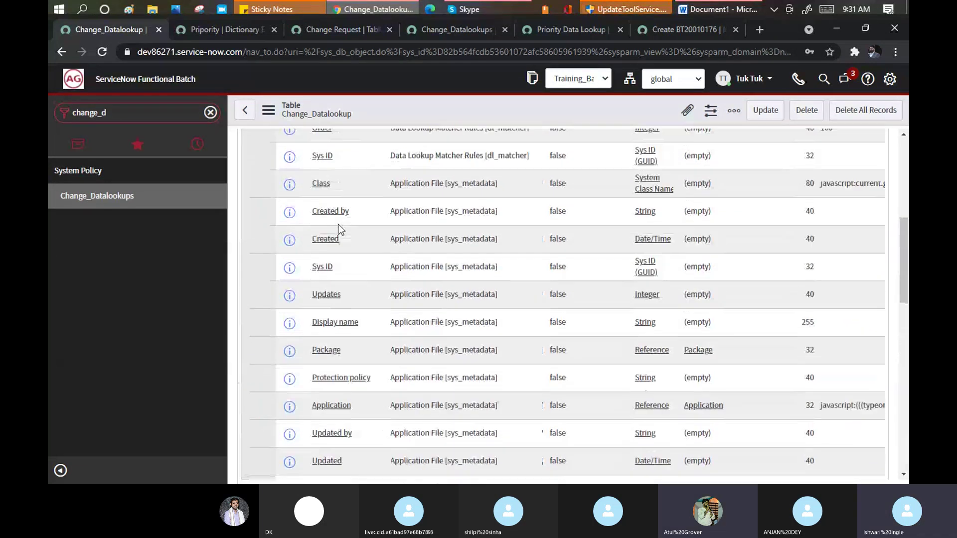
scroll(338, 224, "up", 5)
left_click(340, 286)
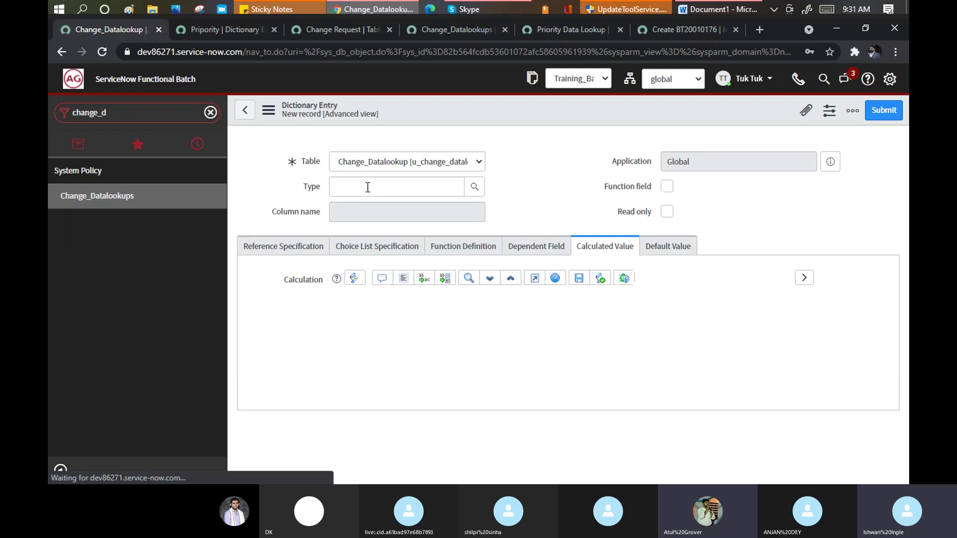
left_click(367, 187)
type("Int")
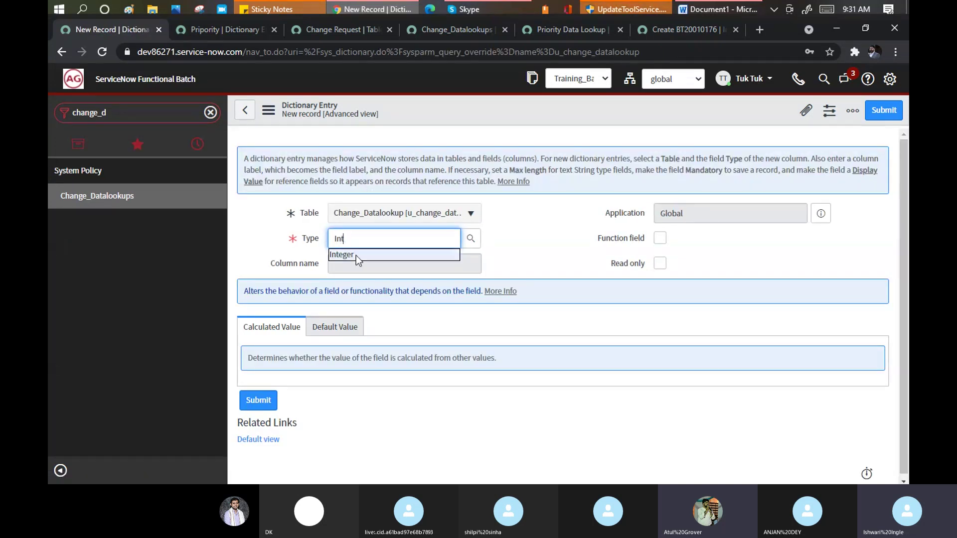
left_click(356, 256)
left_click(356, 258)
Step: Label the new column BB_Pri, set its max length to 10 and save the dictionary entry
type("BB_")
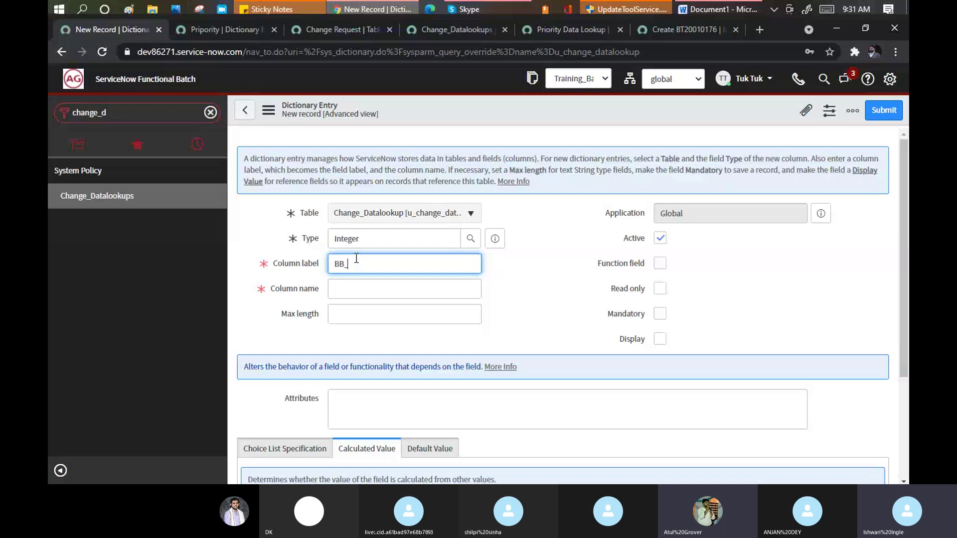
type("Pri")
left_click(379, 313)
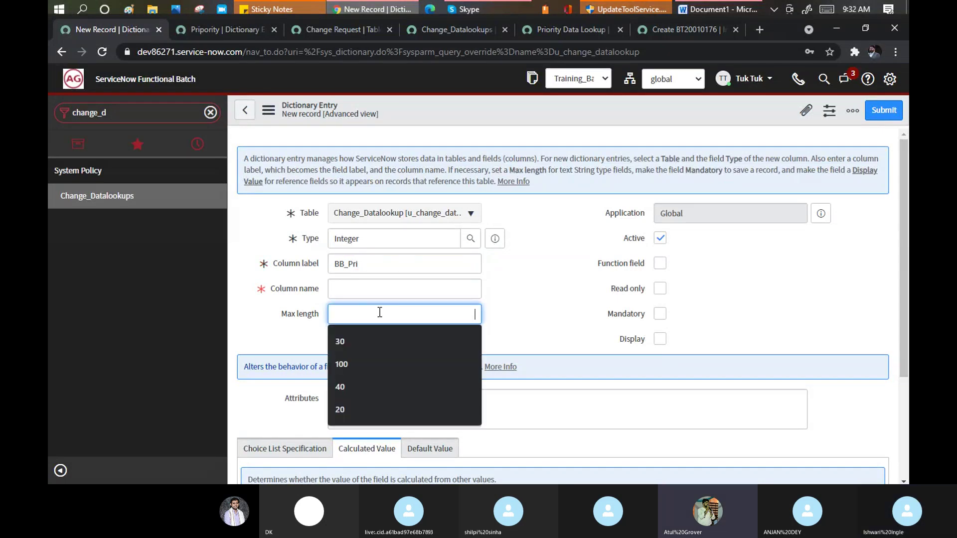
type("10")
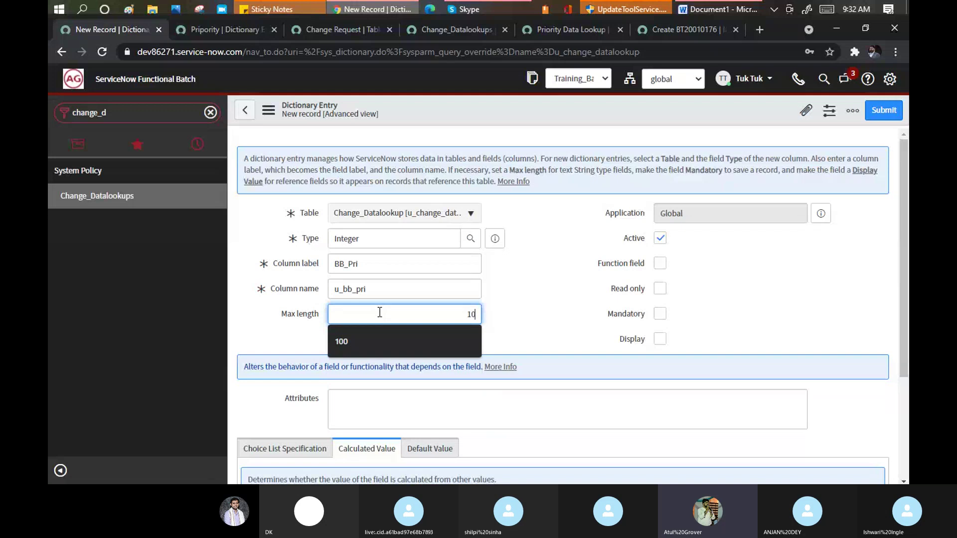
left_click(542, 256)
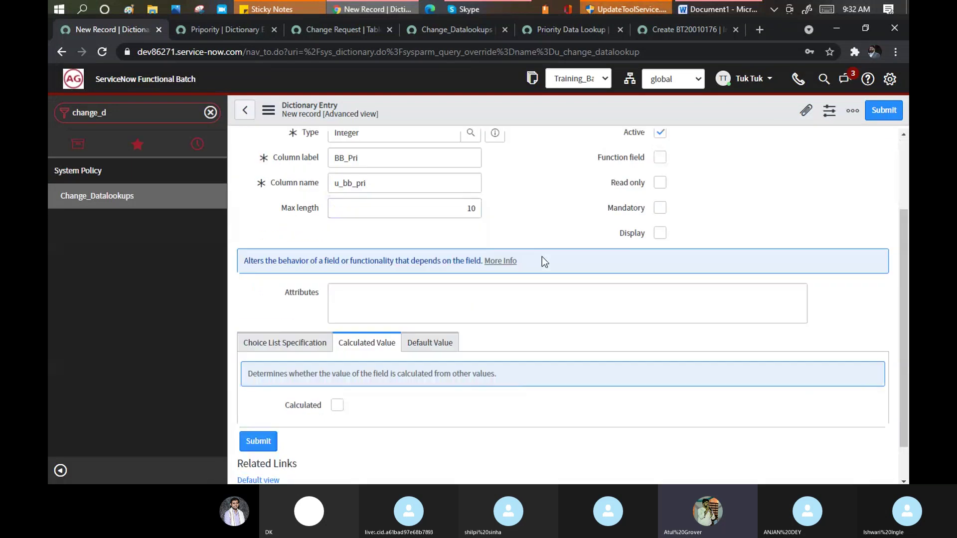
scroll(542, 256, "down", 3)
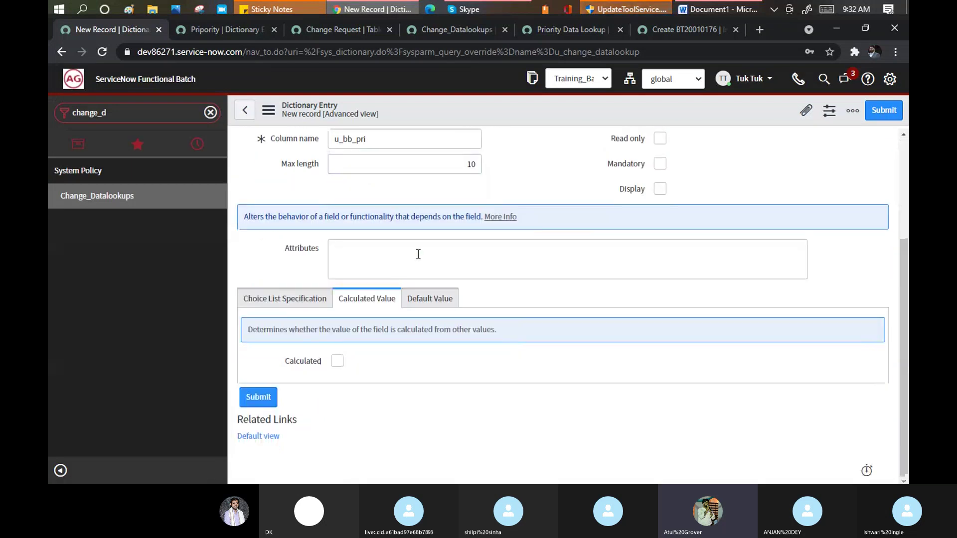
right_click(422, 103)
left_click(454, 113)
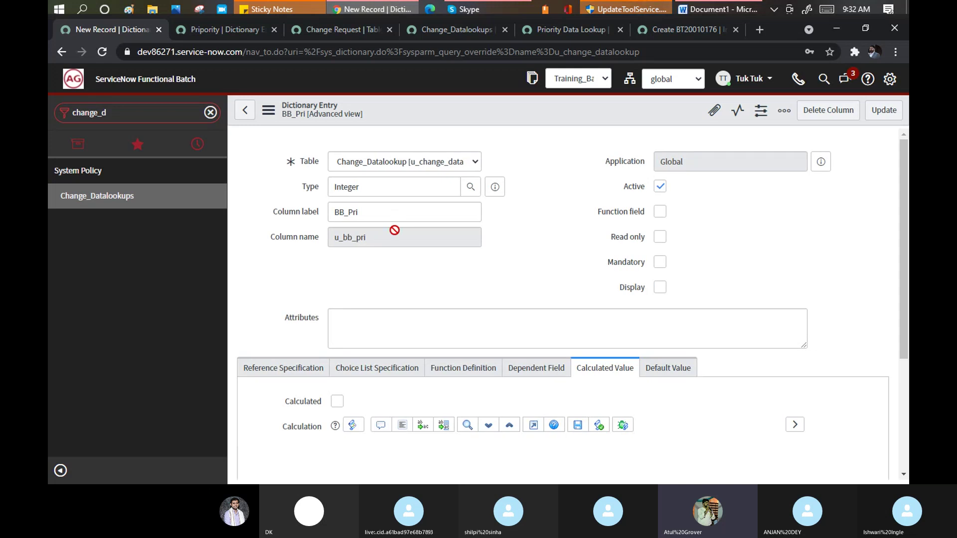
Step: Create a choice labelled Low with the value Low for the BB_Pri column and submit it
scroll(384, 259, "down", 10)
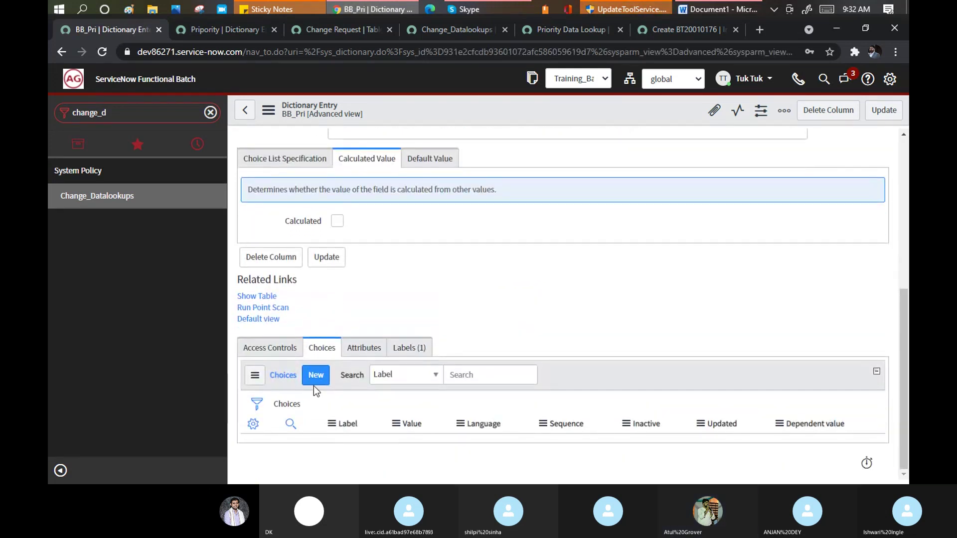
left_click(313, 384)
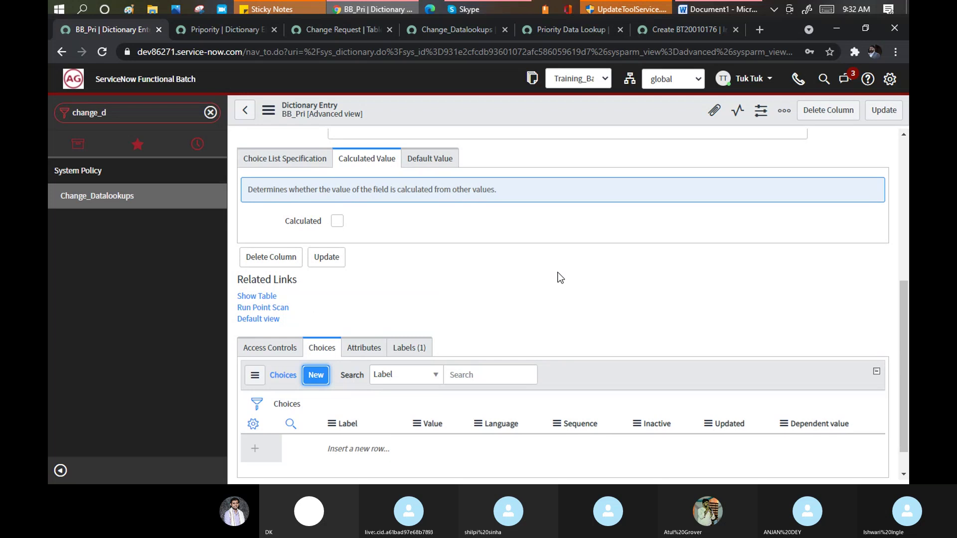
scroll(448, 353, "down", 1)
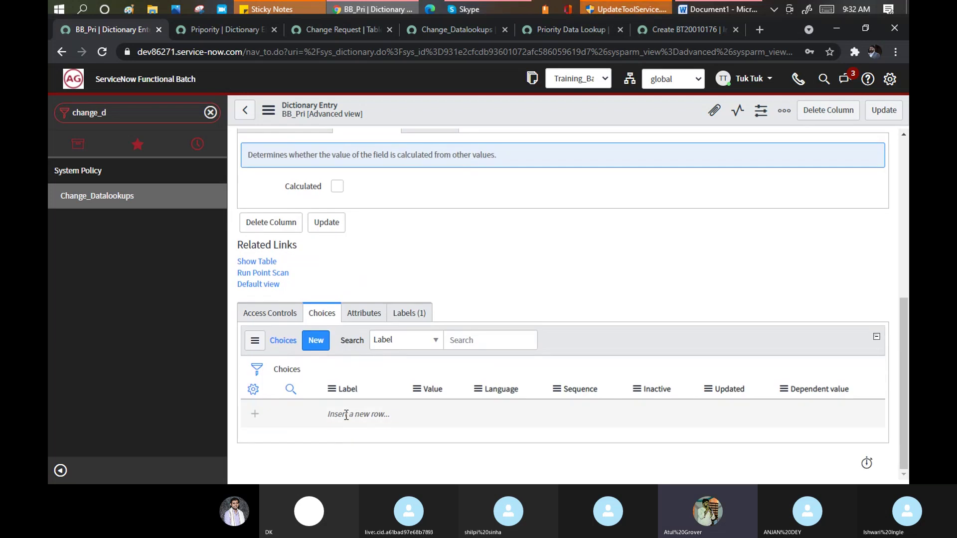
left_click(346, 415)
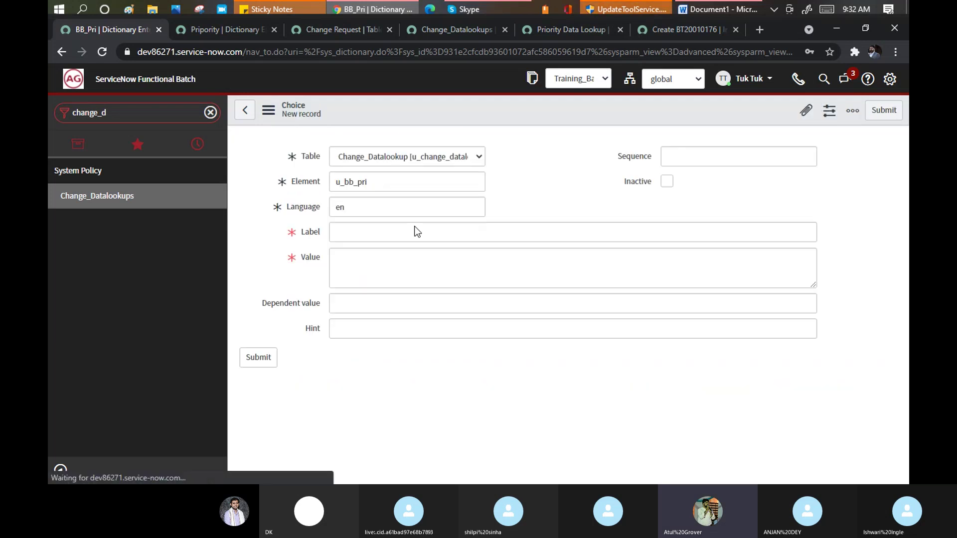
left_click(372, 231)
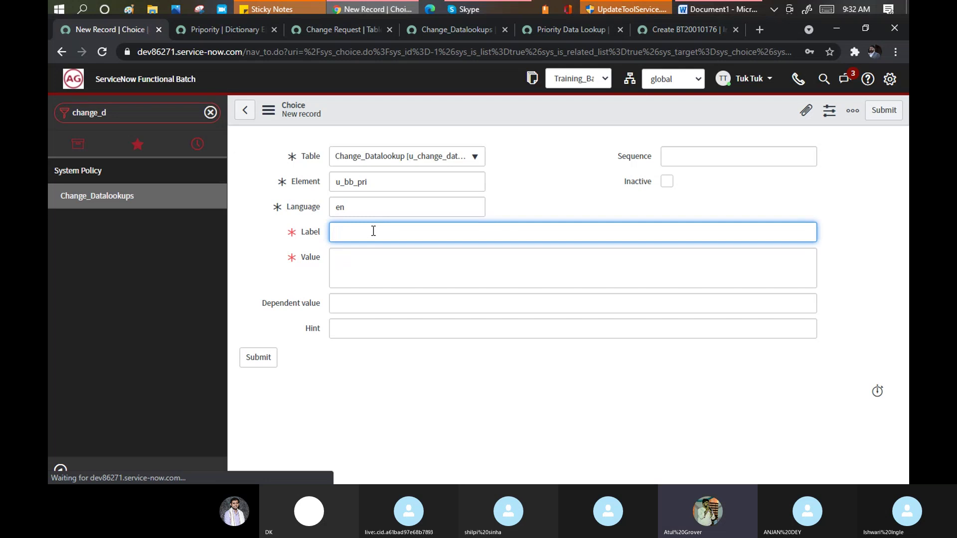
type("Low")
key("Tab")
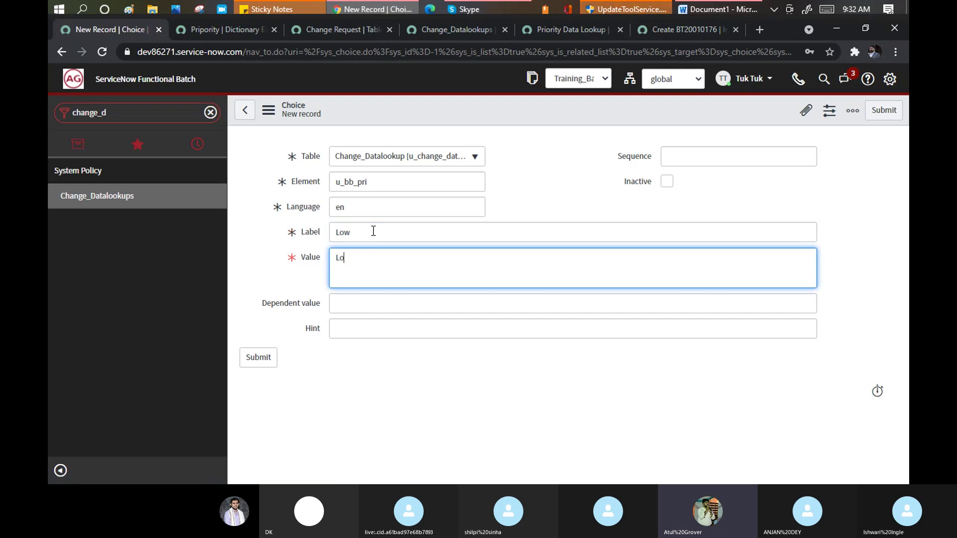
left_click(880, 114)
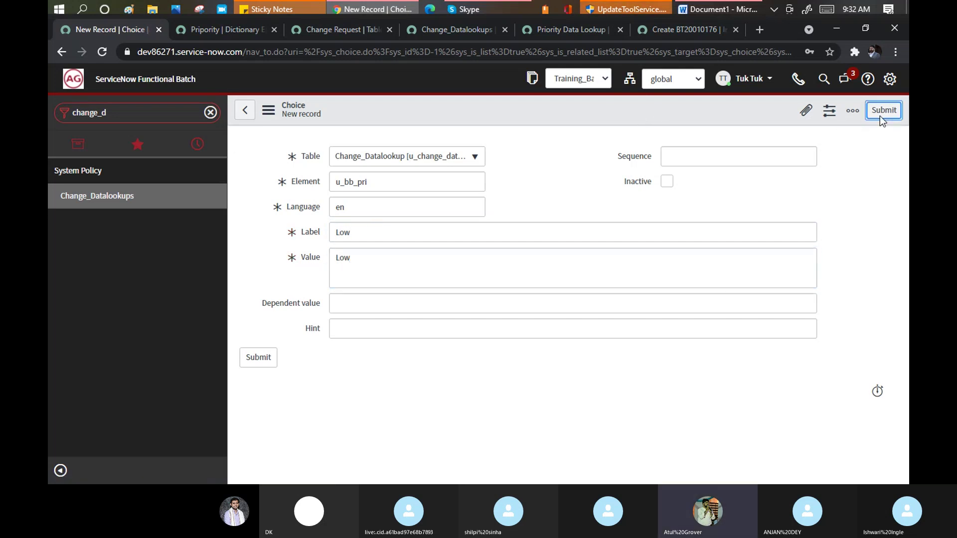
Step: Open the Change_Datalookups list and delete both existing records, High and Low
left_click(137, 116)
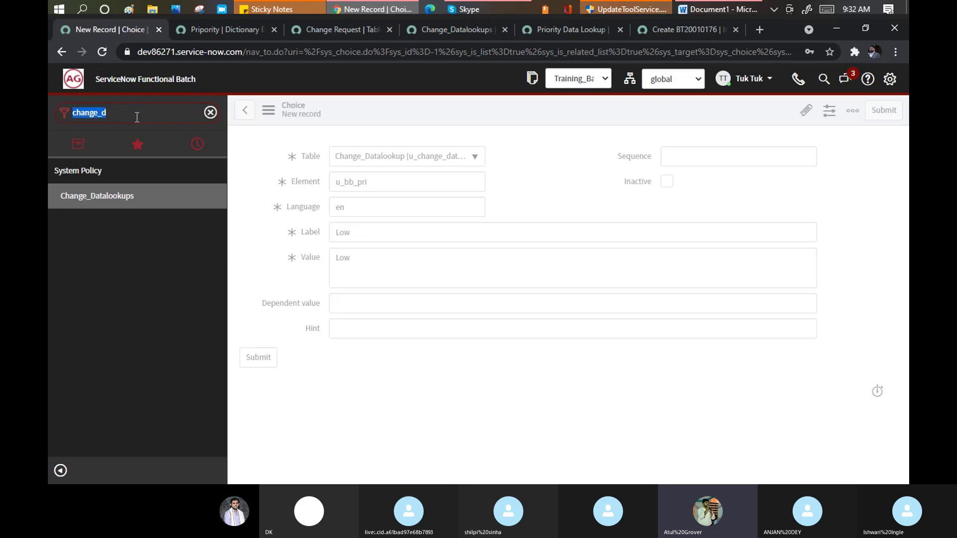
left_click(115, 197)
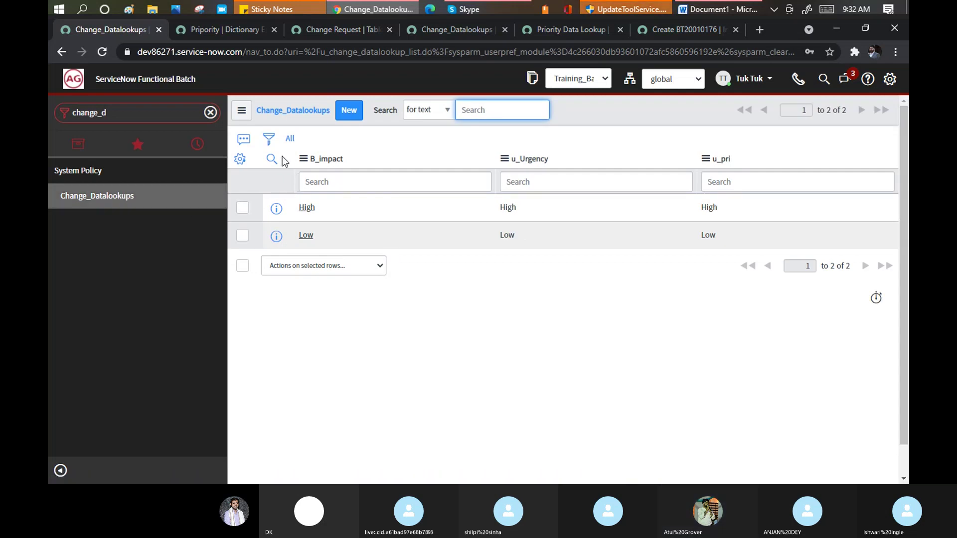
left_click(243, 207)
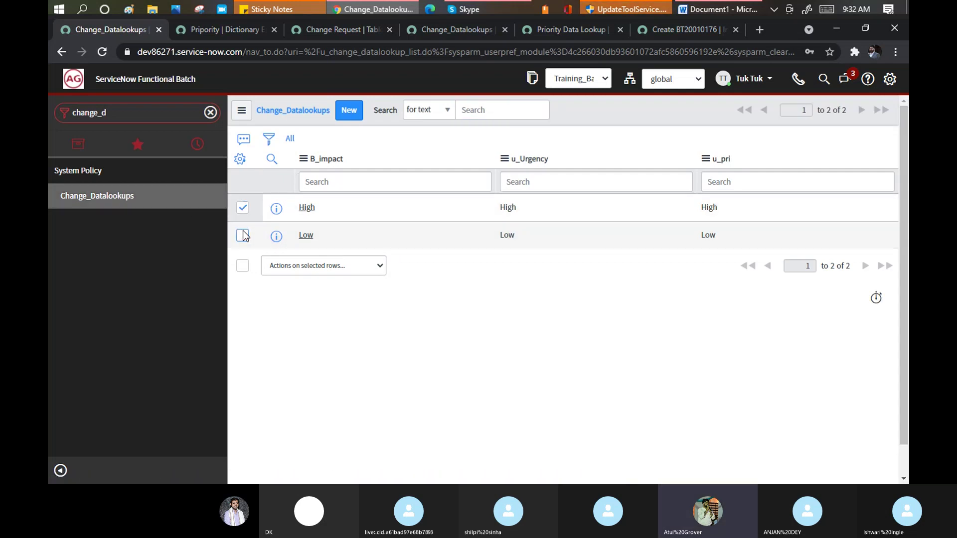
left_click(242, 235)
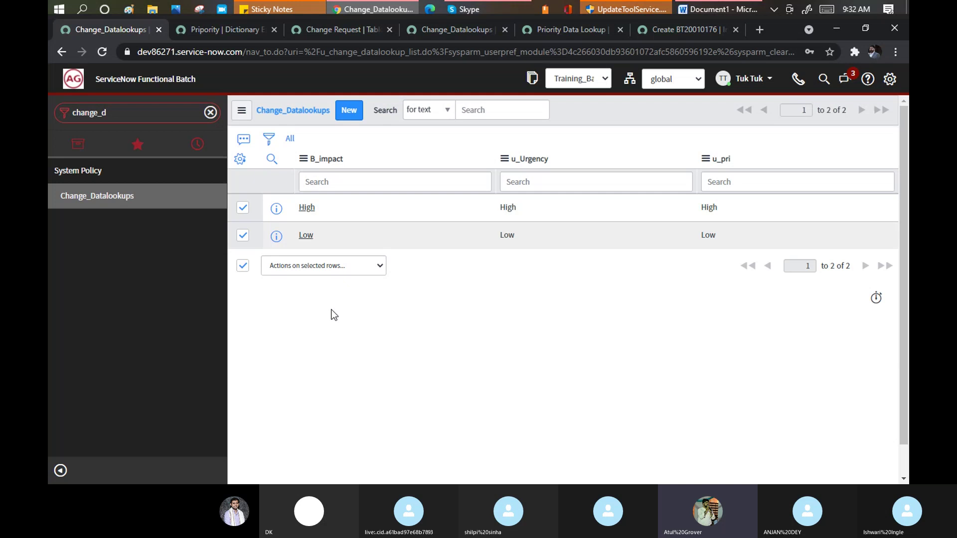
left_click(349, 268)
left_click(307, 294)
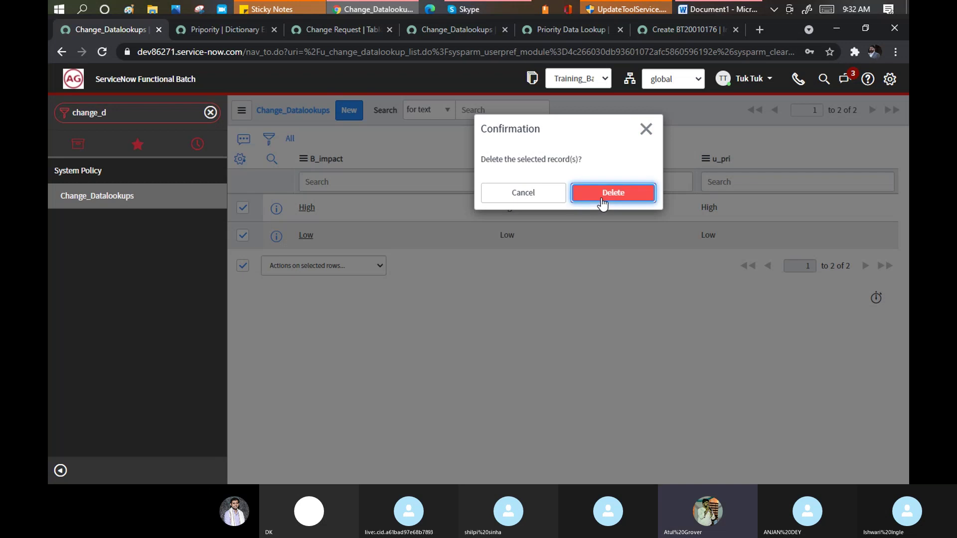
left_click(602, 199)
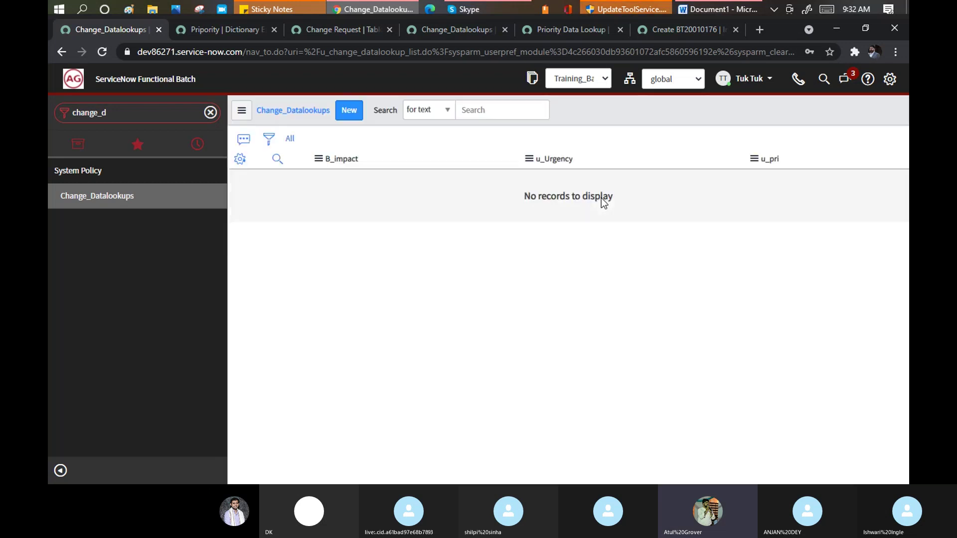
Step: Personalize the list columns to show only BB_Pri and BB_ipamct, removing B_impact, u_Urgency and u_pri
left_click(240, 159)
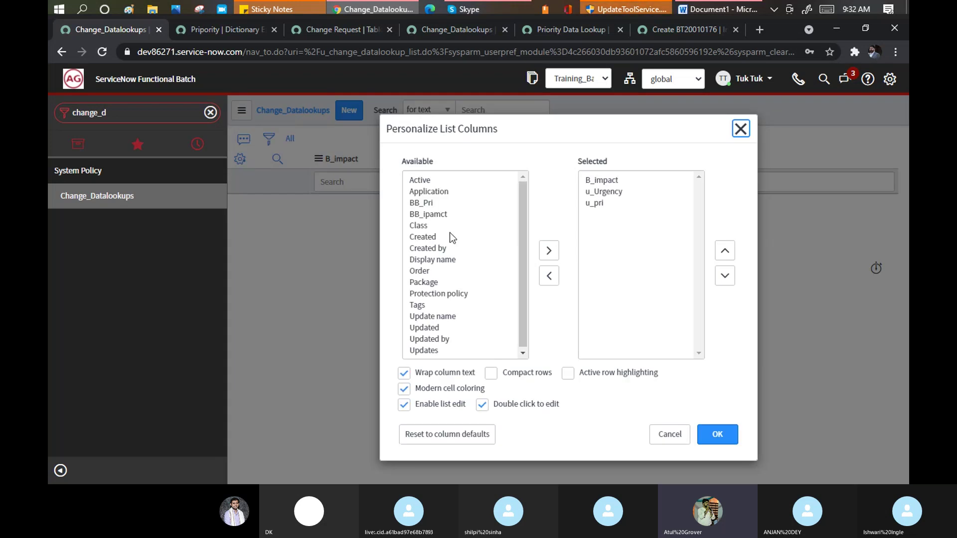
left_click(418, 214)
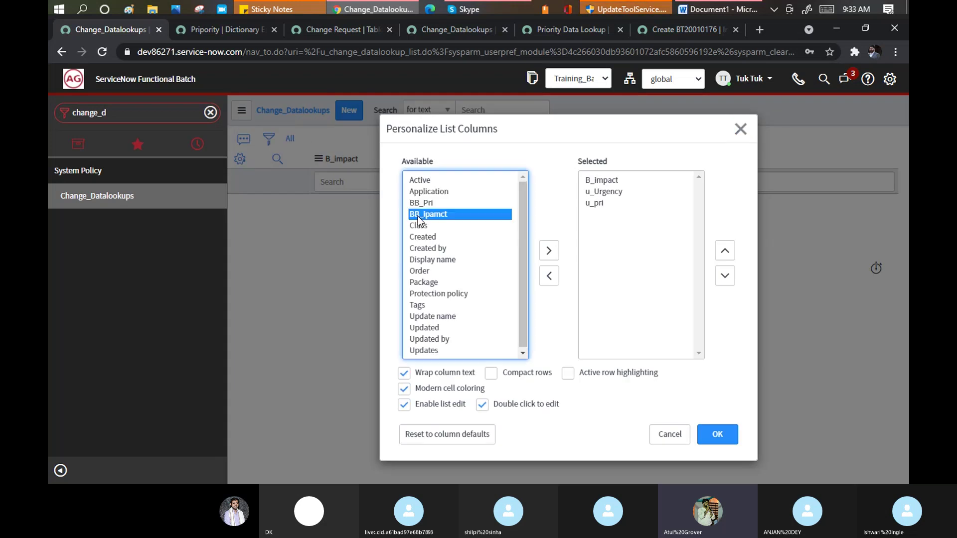
left_click(421, 204, "ctrl")
left_click(548, 252)
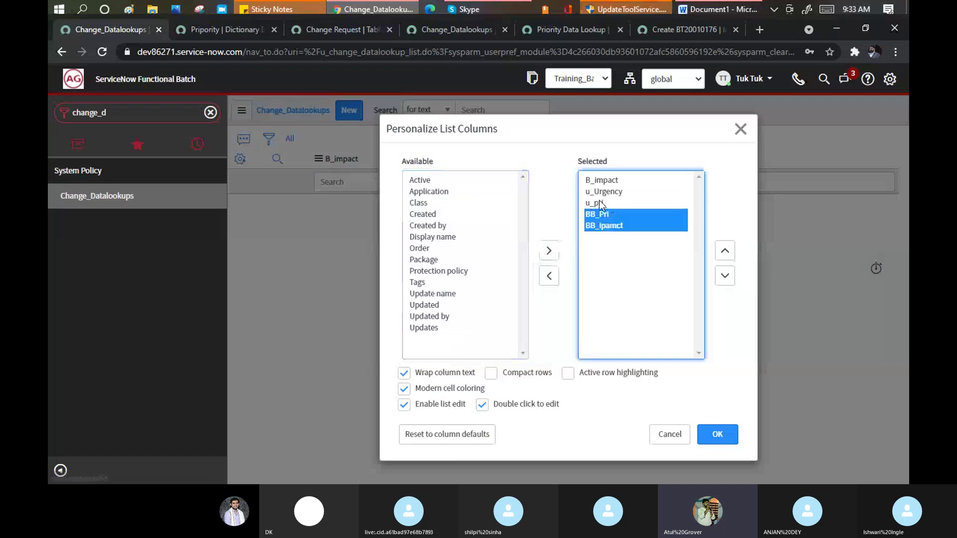
left_click(599, 202)
left_click(600, 181, "shift")
left_click(543, 283)
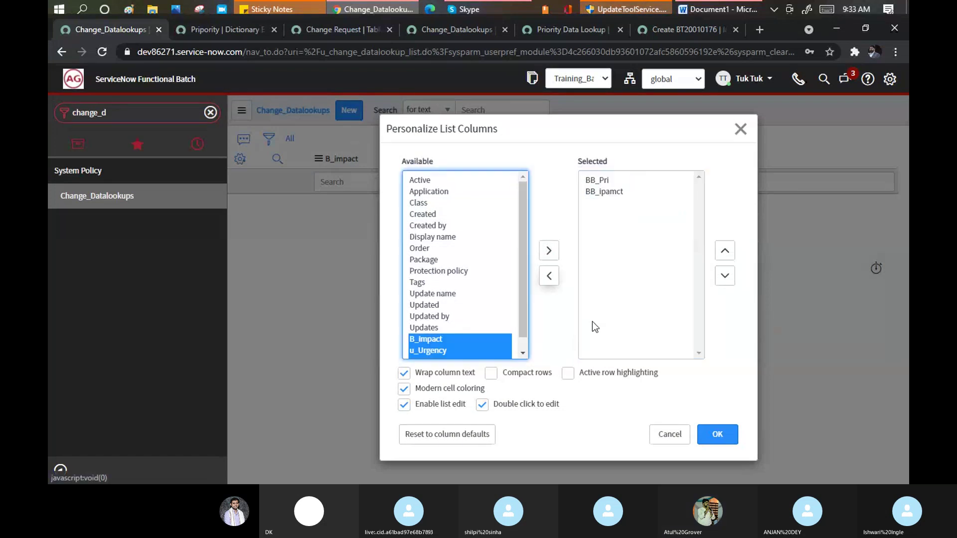
left_click(731, 434)
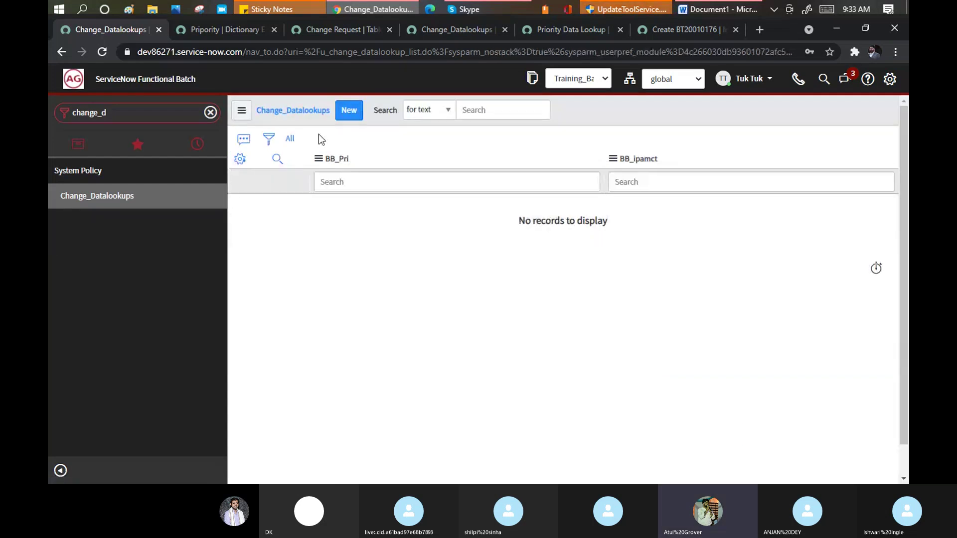
Step: Create a Change_Datalookup record, entering Low for both BB_ipamct and BB_Pri, and submit it
left_click(356, 110)
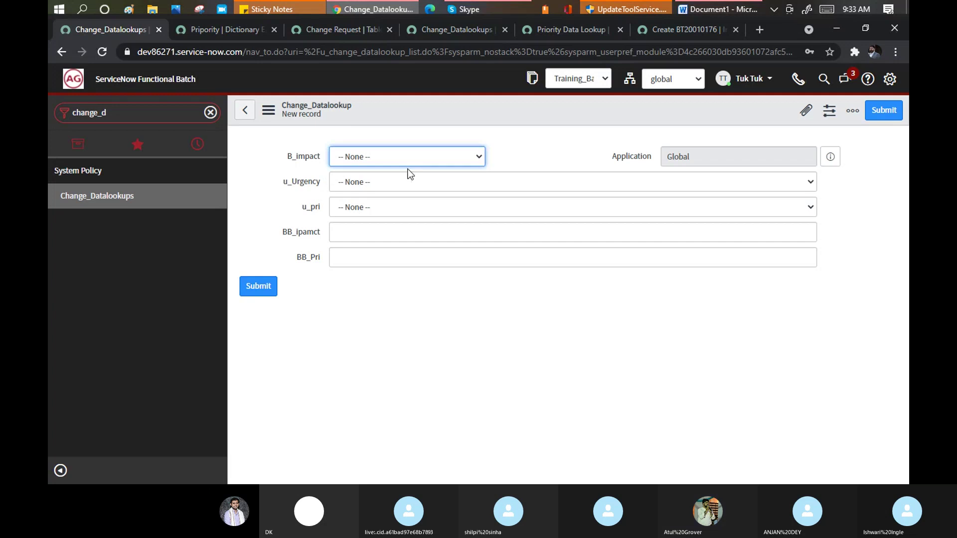
left_click(390, 234)
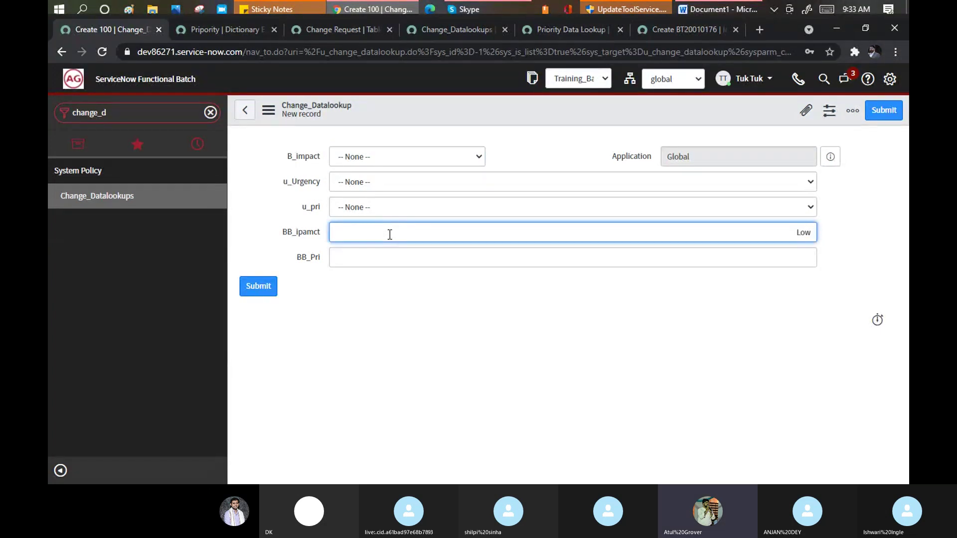
left_click(392, 255)
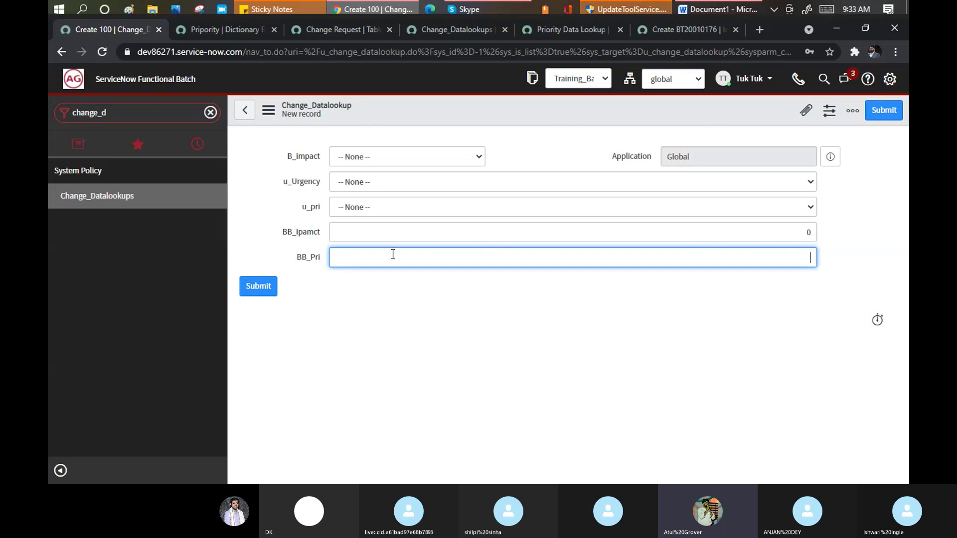
type("Low")
key("Tab")
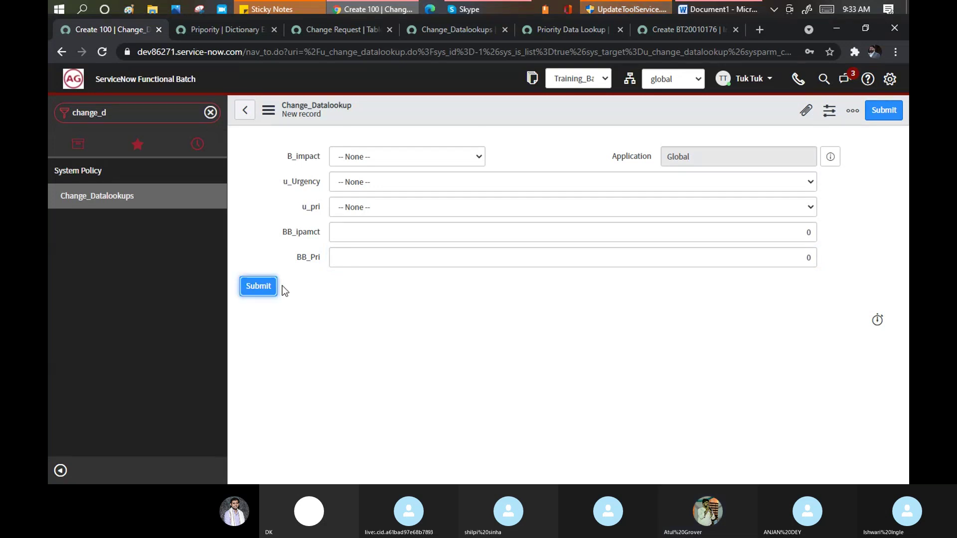
left_click(258, 293)
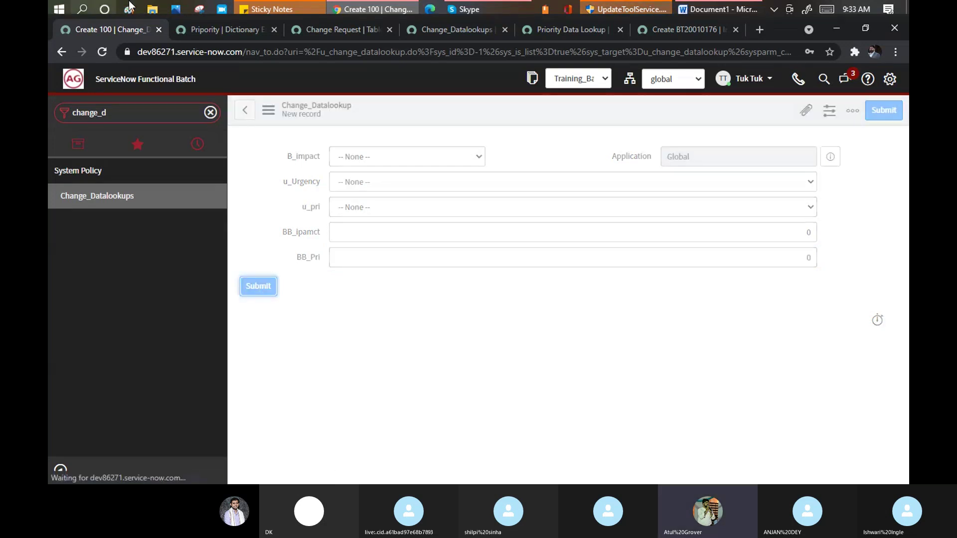
Step: Filter the navigator for "data look", list the Data Lookup Definitions and open the Batch2_change_lookup record
left_click(136, 112)
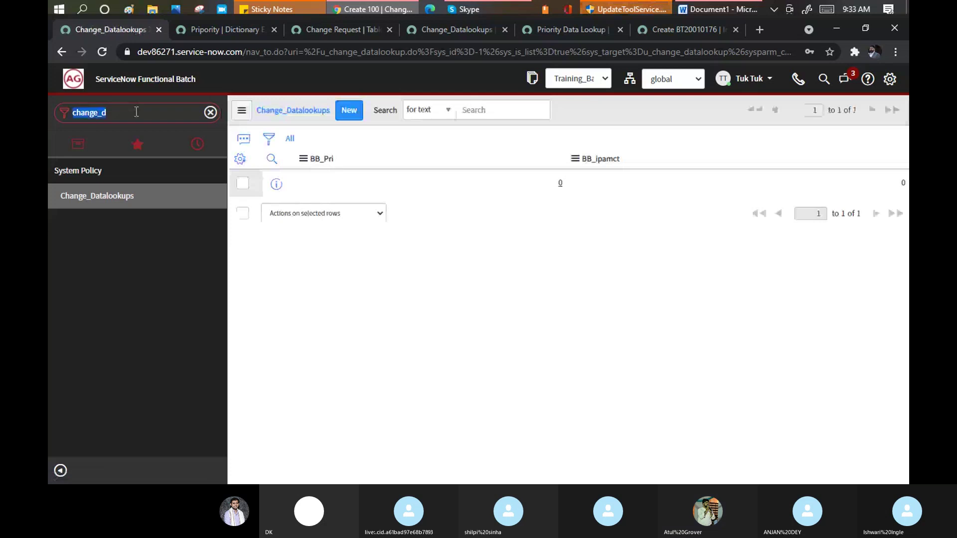
left_click(136, 112)
key("BackSpace")
key("BackSpace")
key("BackSpace")
key("BackSpace")
key("BackSpace")
key("BackSpace")
key("BackSpace")
key("BackSpace")
key("BackSpace")
key("BackSpace")
key("BackSpace")
key("BackSpace")
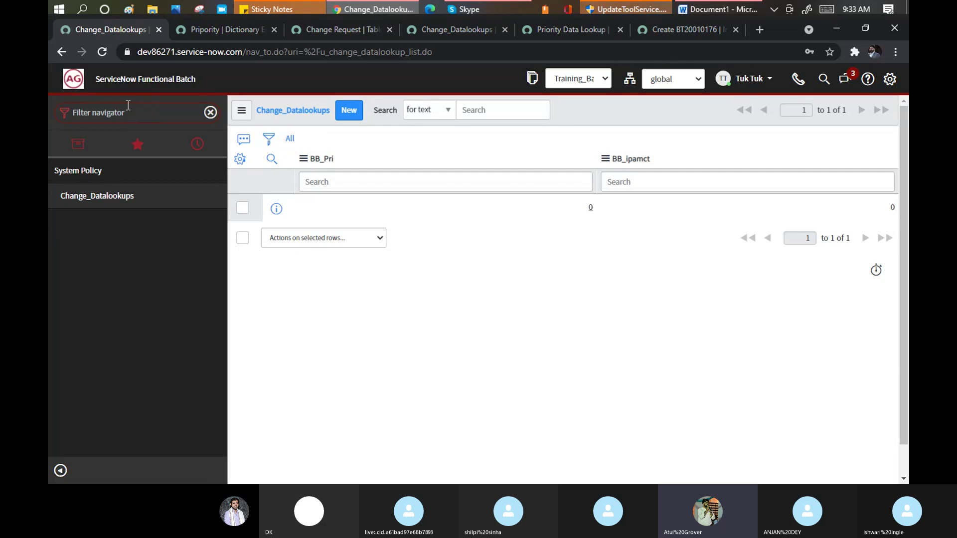
type("data")
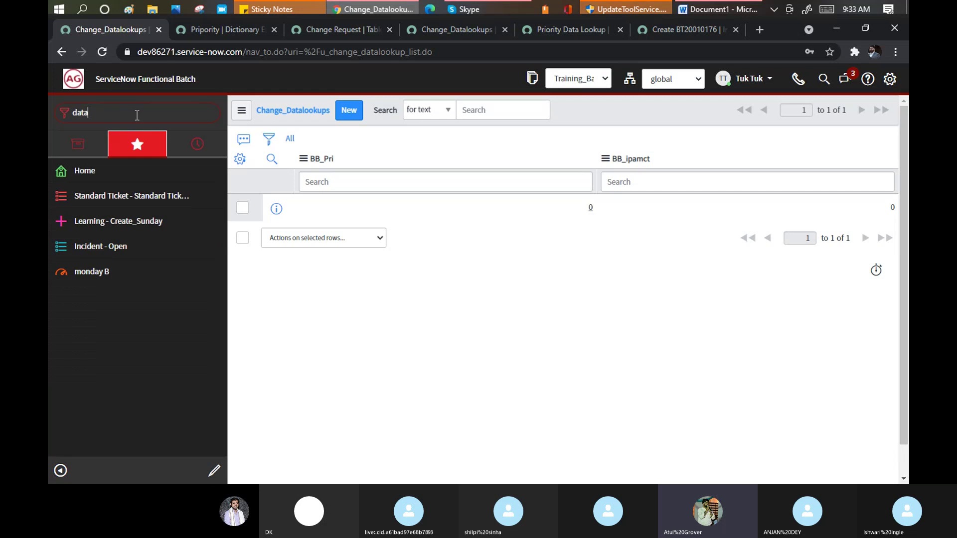
type(" look")
left_click(125, 222)
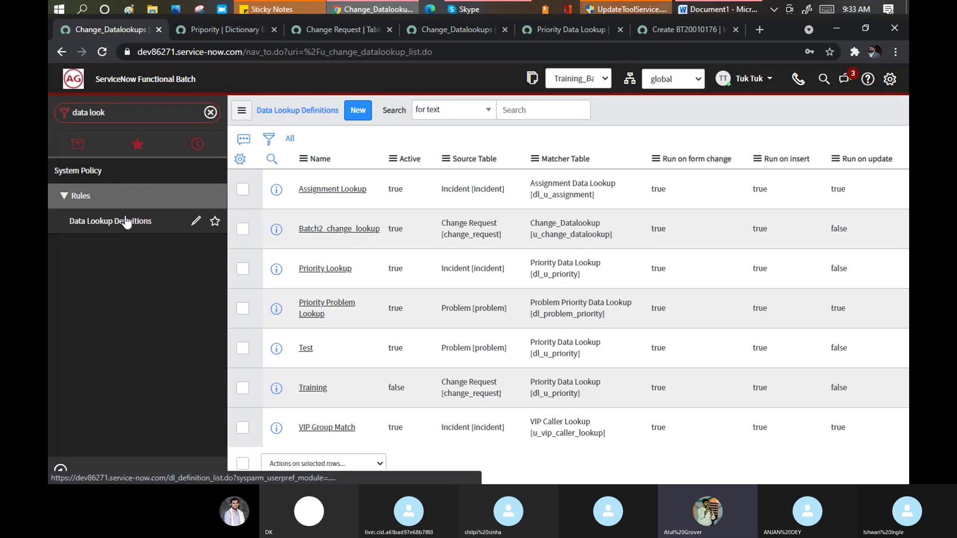
left_click(352, 254)
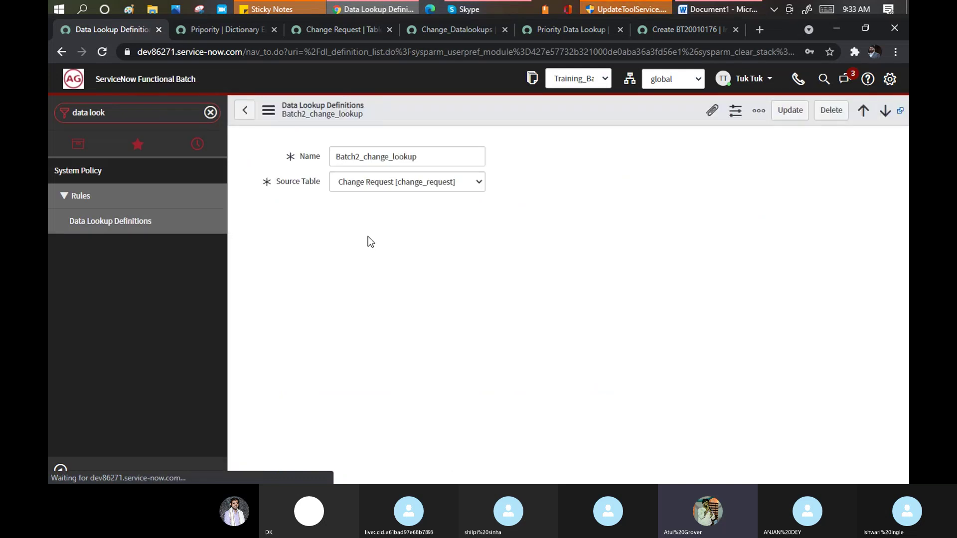
scroll(369, 249, "down", 1)
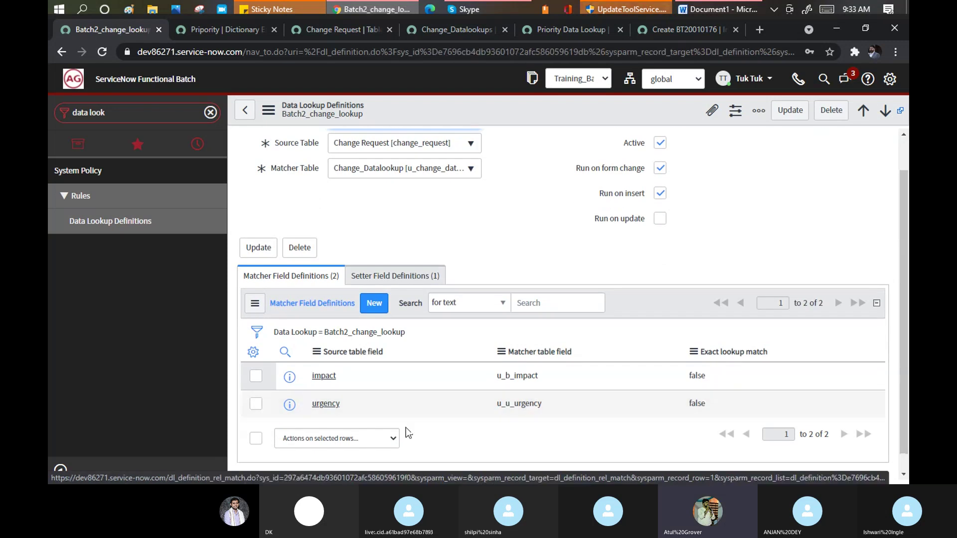
left_click(548, 373)
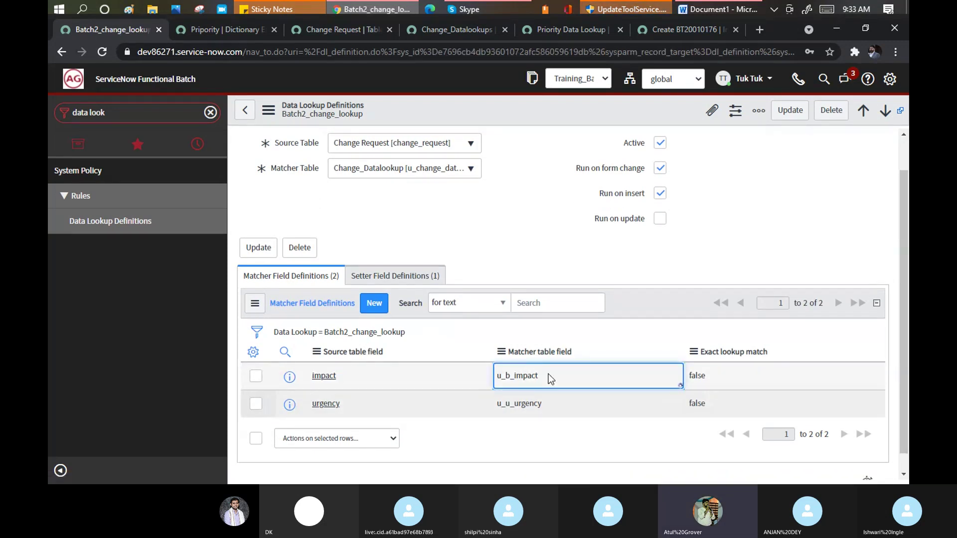
double_click(548, 373)
type("bb")
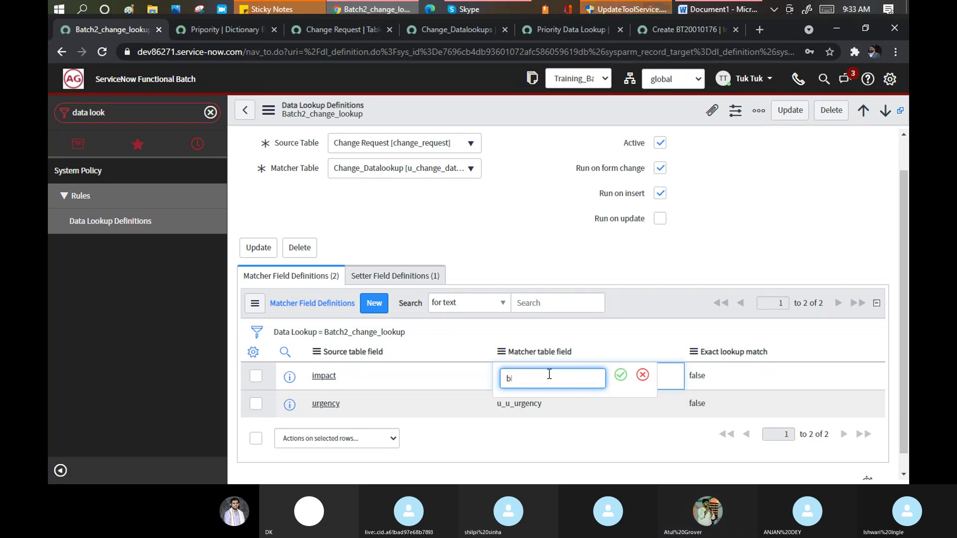
key("BackSpace")
type("**")
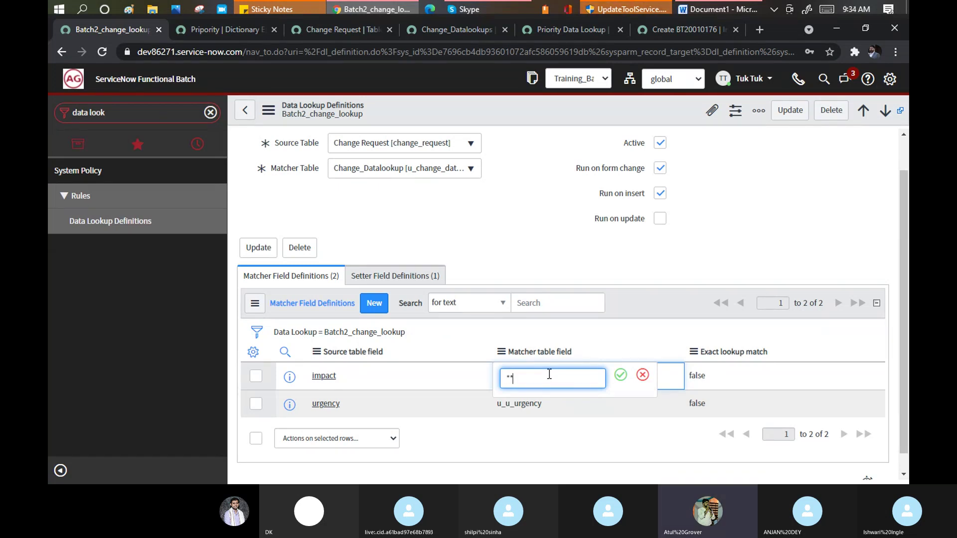
scroll(557, 397, "down", 1)
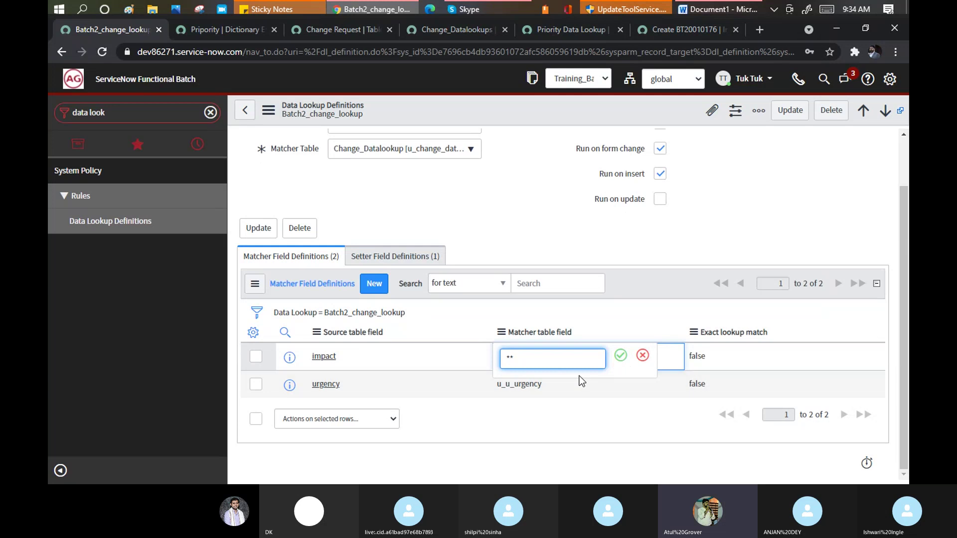
left_click(642, 356)
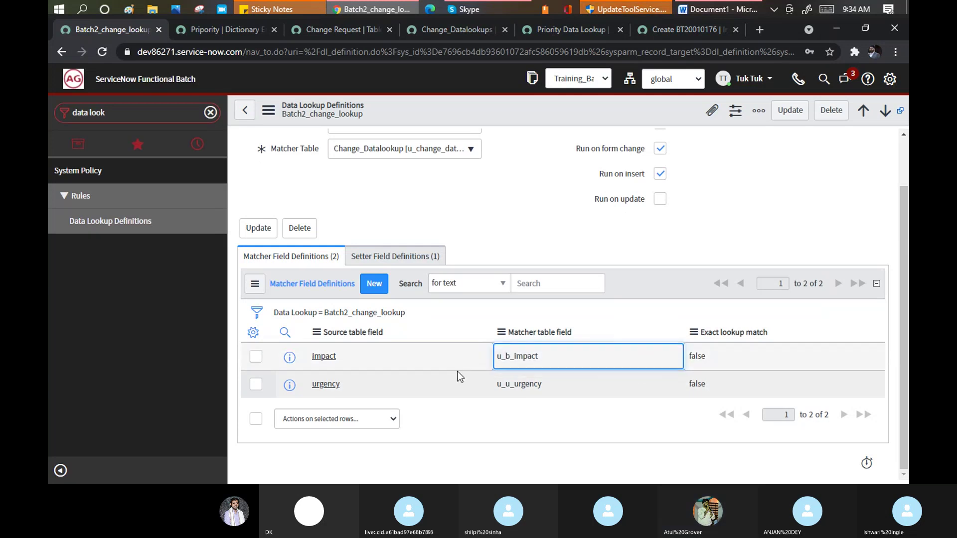
Step: Open the impact matcher field definition, set its matcher table field to BB_ipamct and update it
left_click(316, 358)
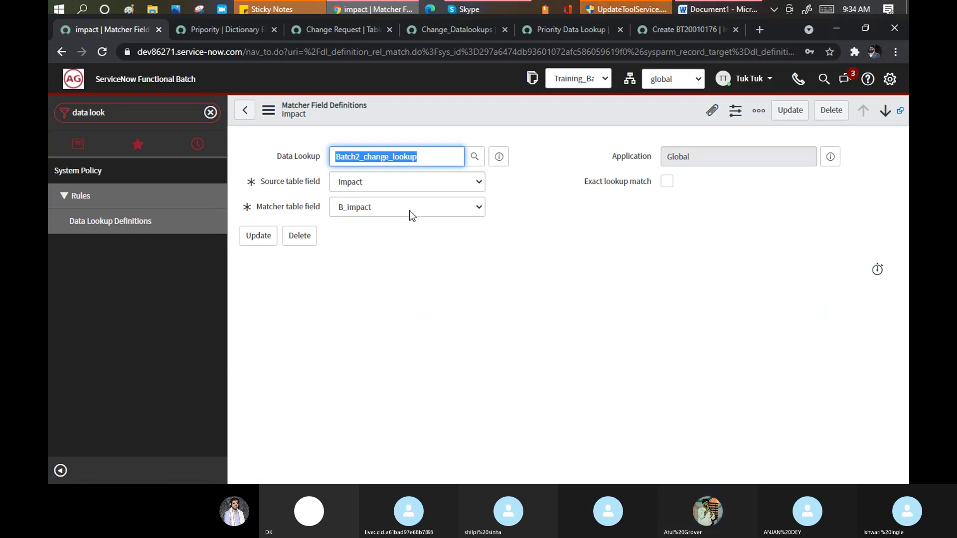
left_click(408, 208)
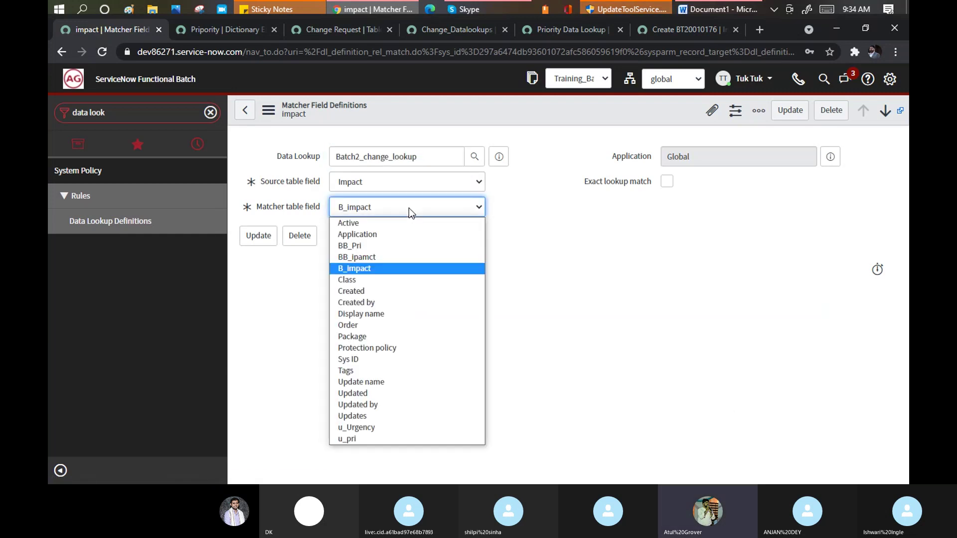
left_click(363, 258)
left_click(263, 240)
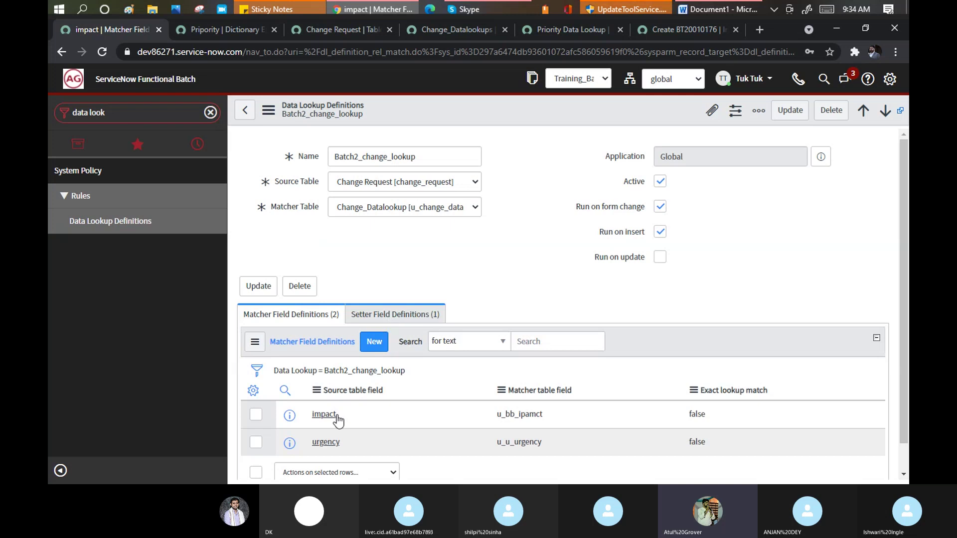
Step: Delete the urgency matcher field definition from Batch2_change_lookup
scroll(381, 381, "down", 1)
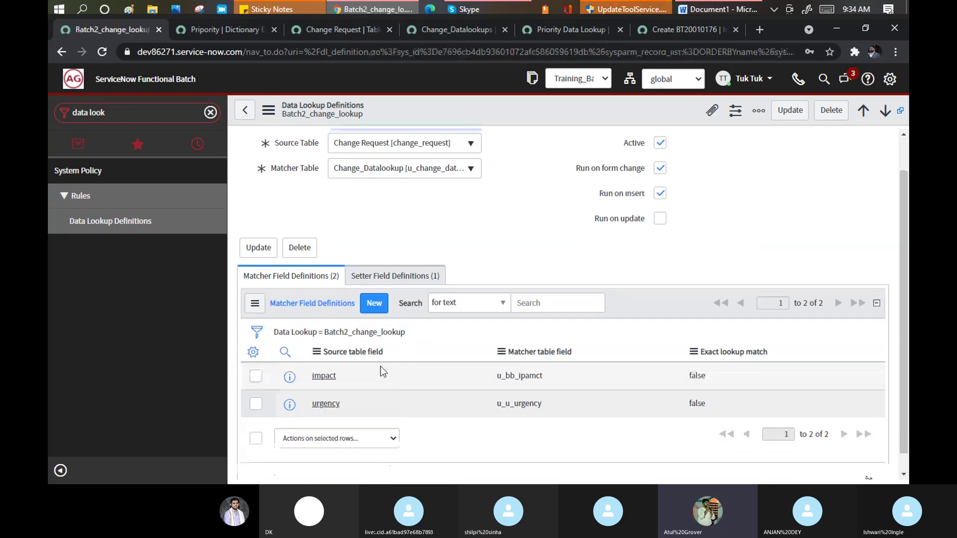
left_click(255, 403)
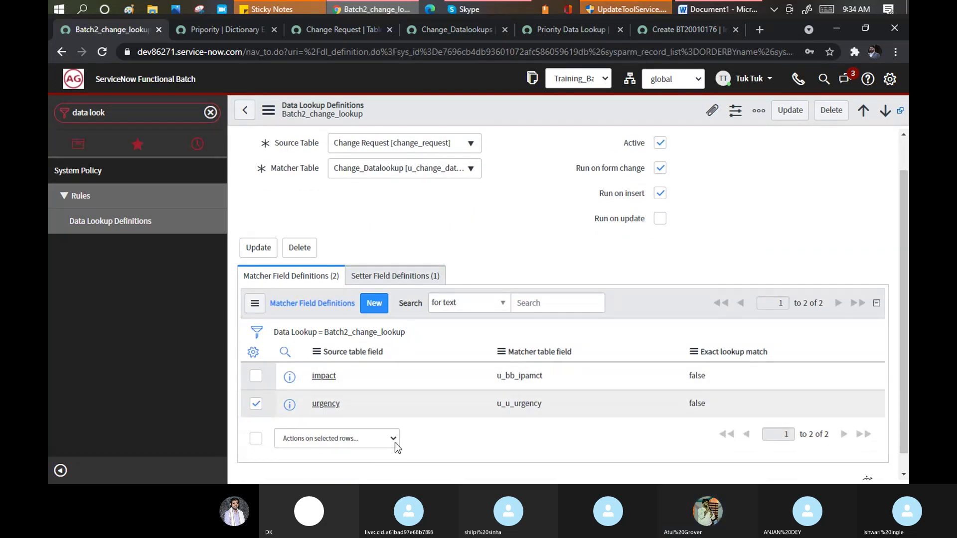
left_click(394, 442)
left_click(296, 257)
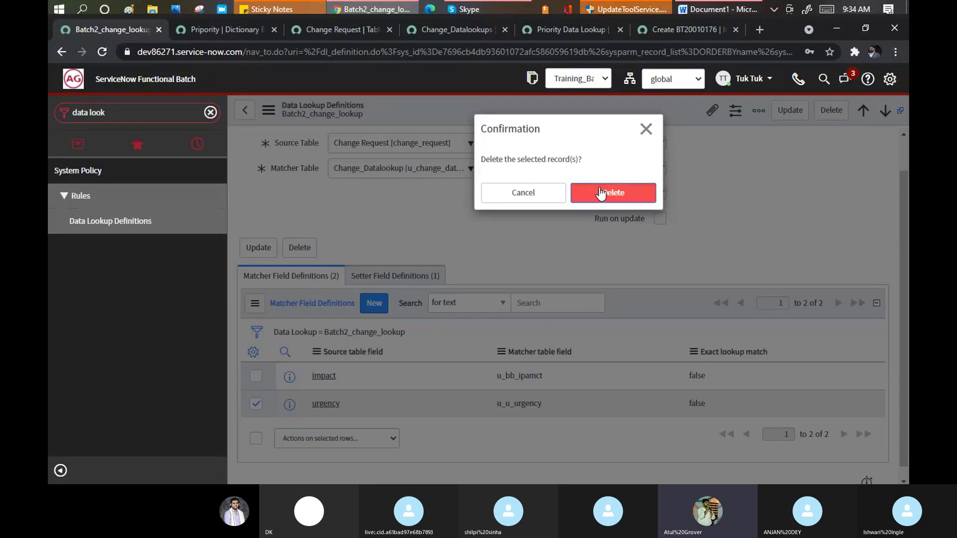
left_click(601, 194)
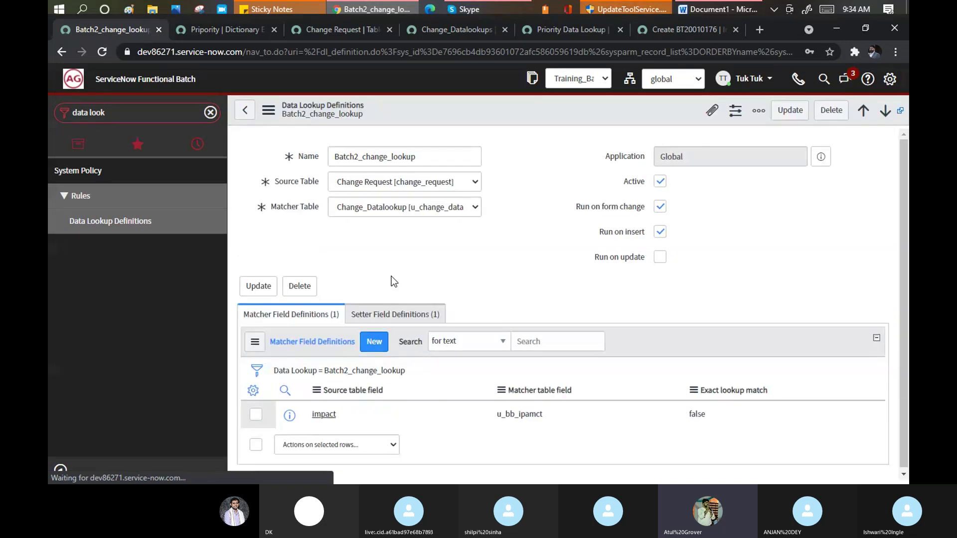
Step: Open the priority setter field definition of Batch2_change_lookup, set its matcher table field to BB_Pri and update it
left_click(390, 319)
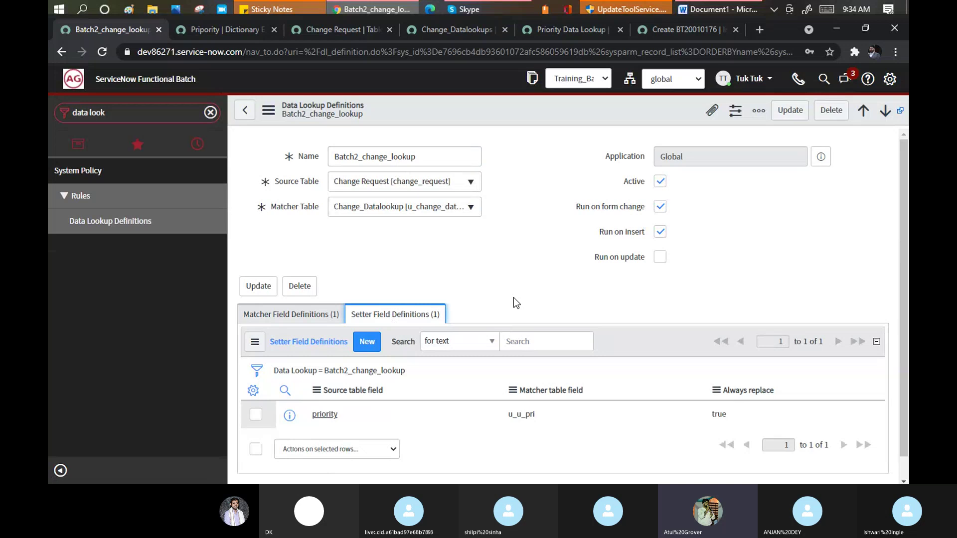
scroll(423, 358, "down", 1)
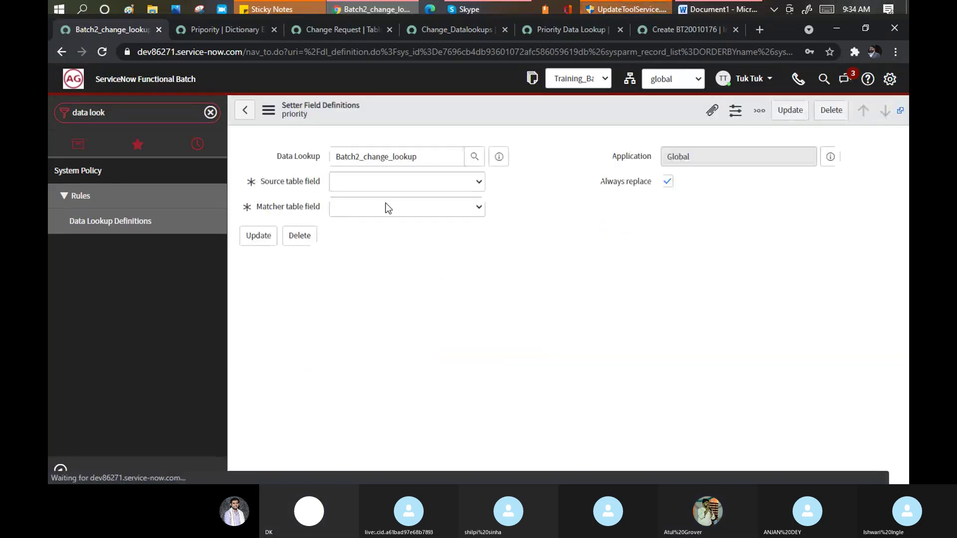
left_click(410, 213)
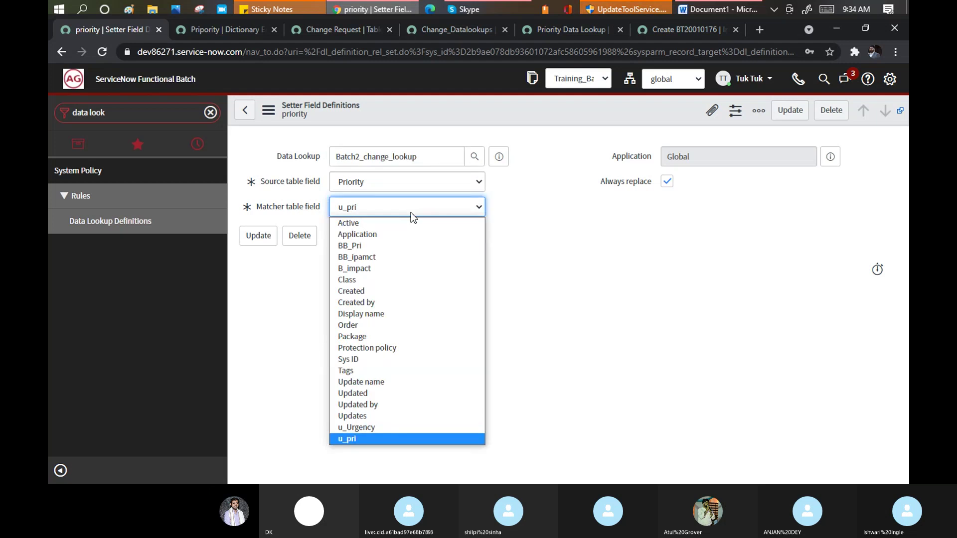
left_click(367, 248)
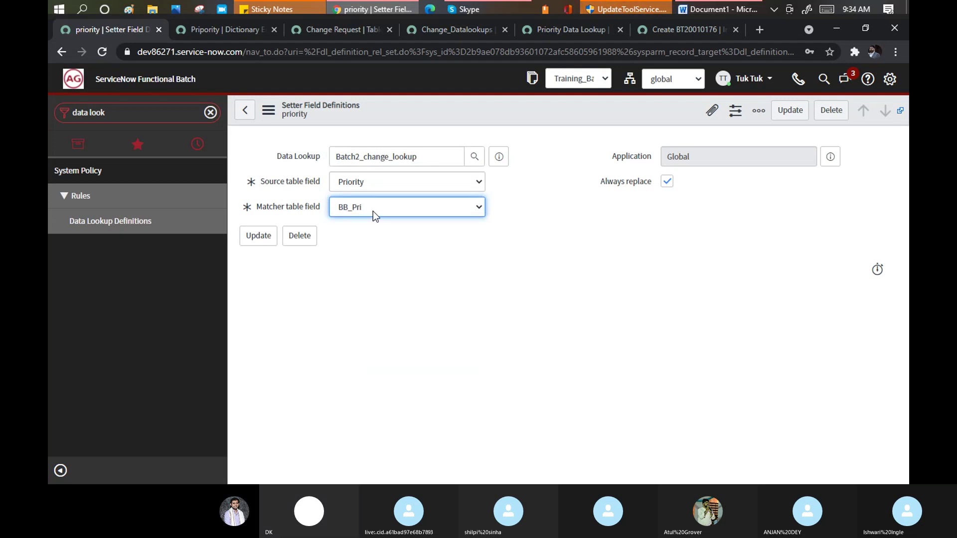
left_click(372, 210)
left_click(357, 247)
left_click(249, 238)
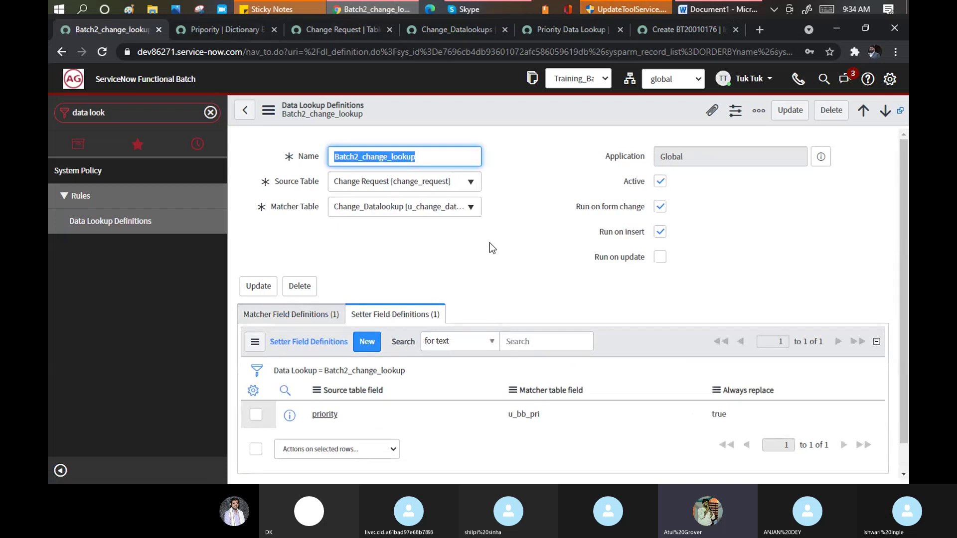
Step: Review the matcher and setter field definitions of Batch2_change_lookup
double_click(510, 415)
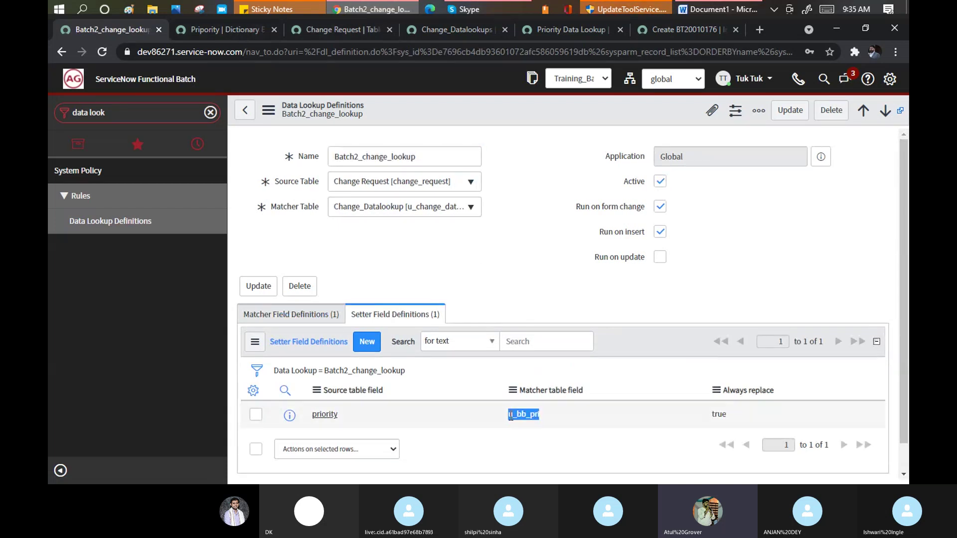
left_click(305, 319)
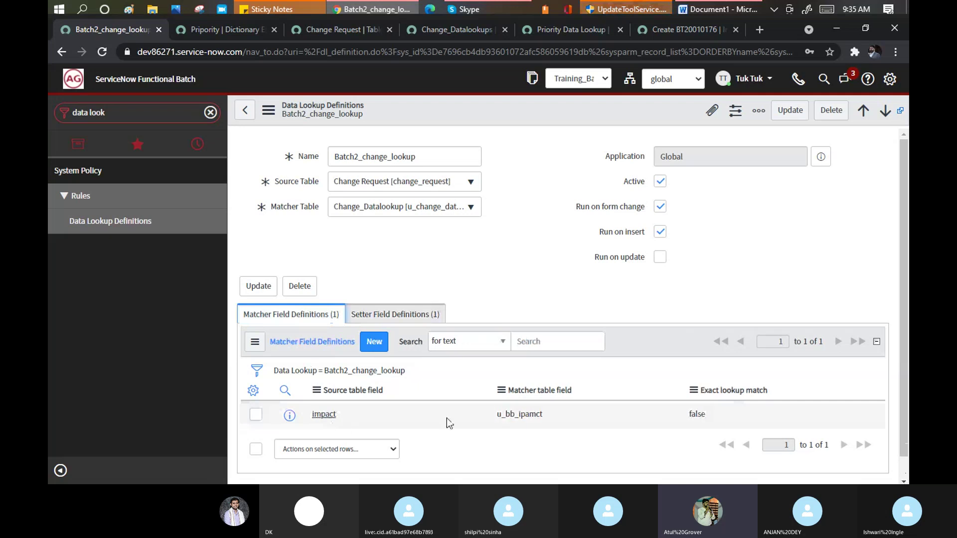
left_click(386, 316)
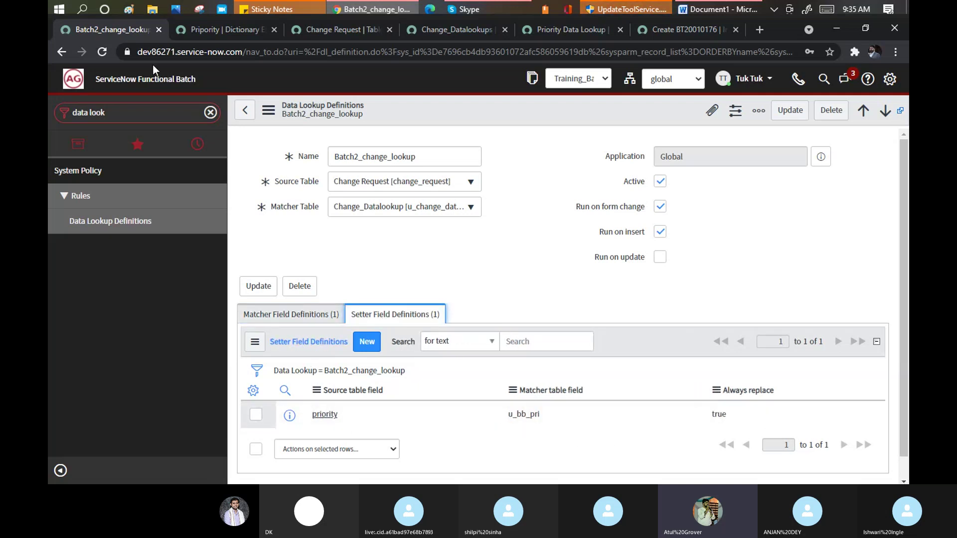
Step: Open a blank change request form in a new browser tab at dev86271.service-now.com/change_request.do
left_click(297, 33)
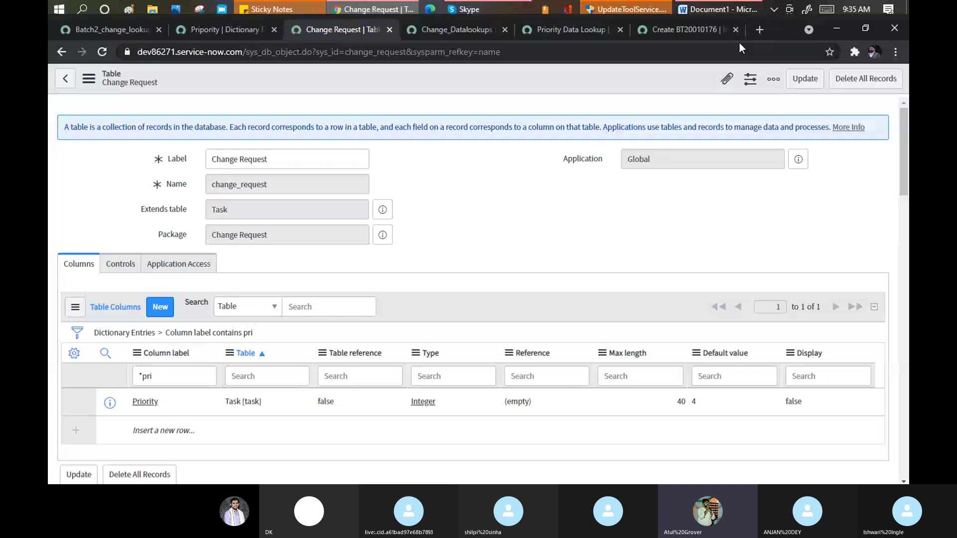
left_click(757, 29)
type("de")
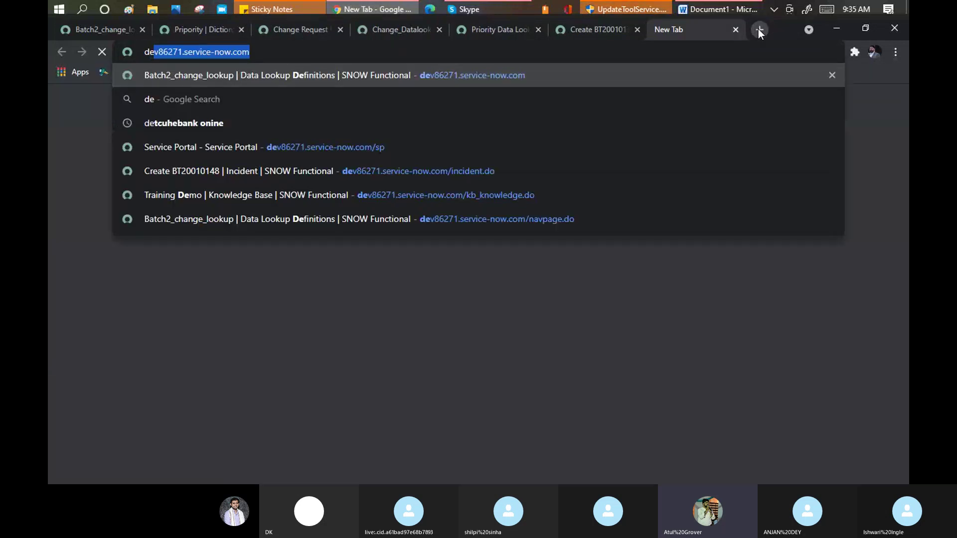
key("Right")
type("/chan")
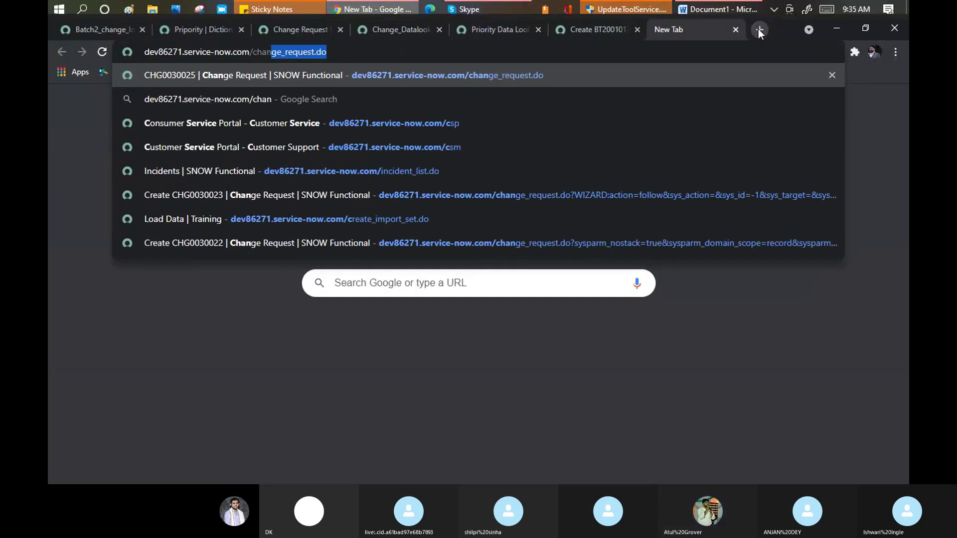
key("Right")
key("Return")
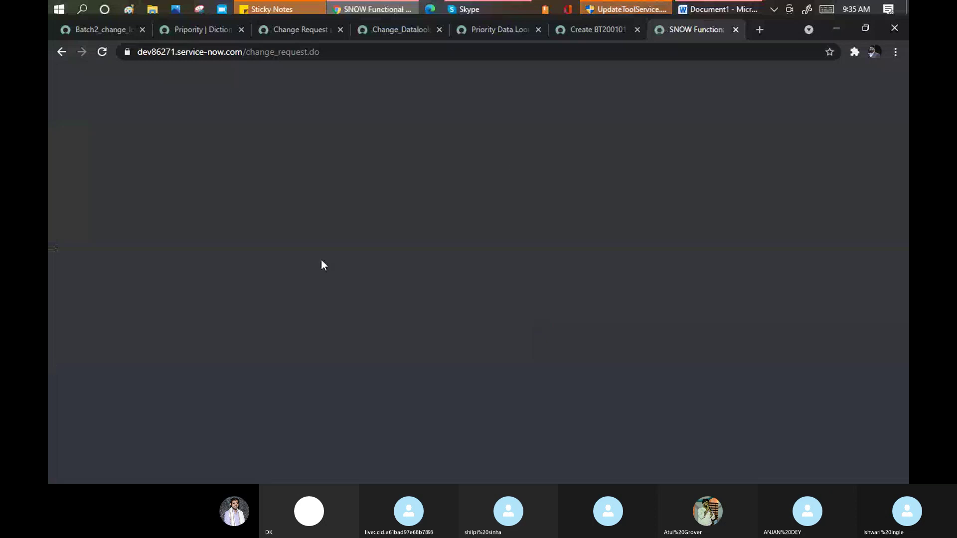
Step: Test the lookup on the new change request with Impact 1 - High, Priority 1 - Critical, and finally Impact 3 - Low
scroll(397, 307, "down", 3)
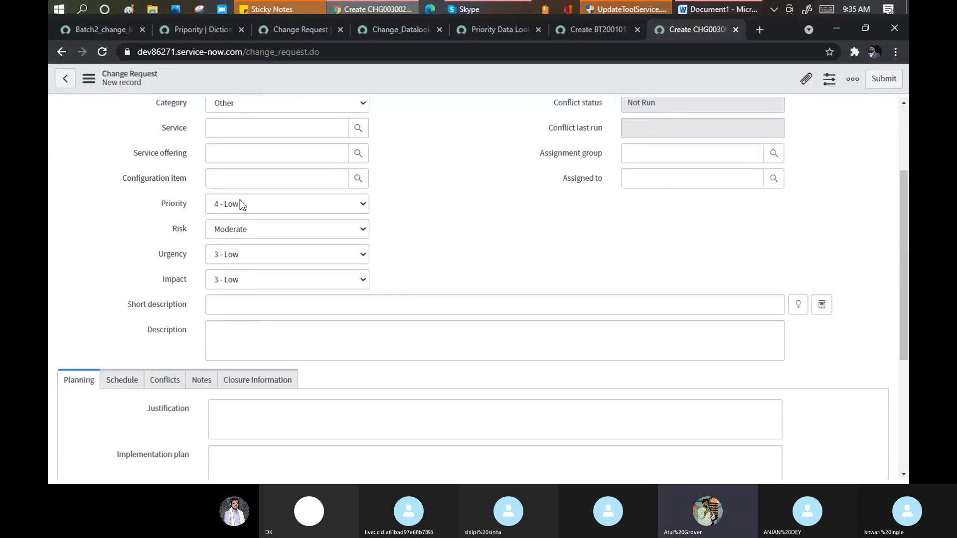
left_click(255, 279)
left_click(240, 295)
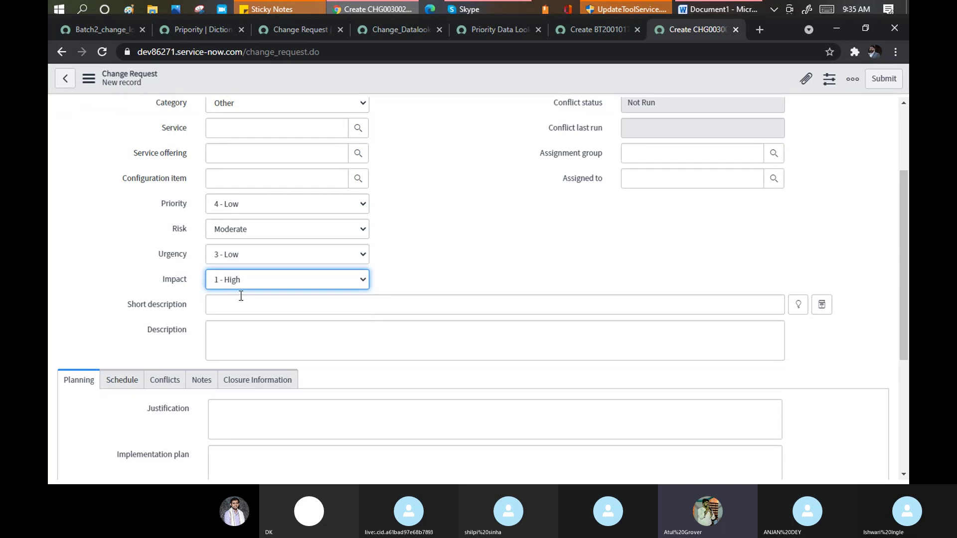
left_click(272, 206)
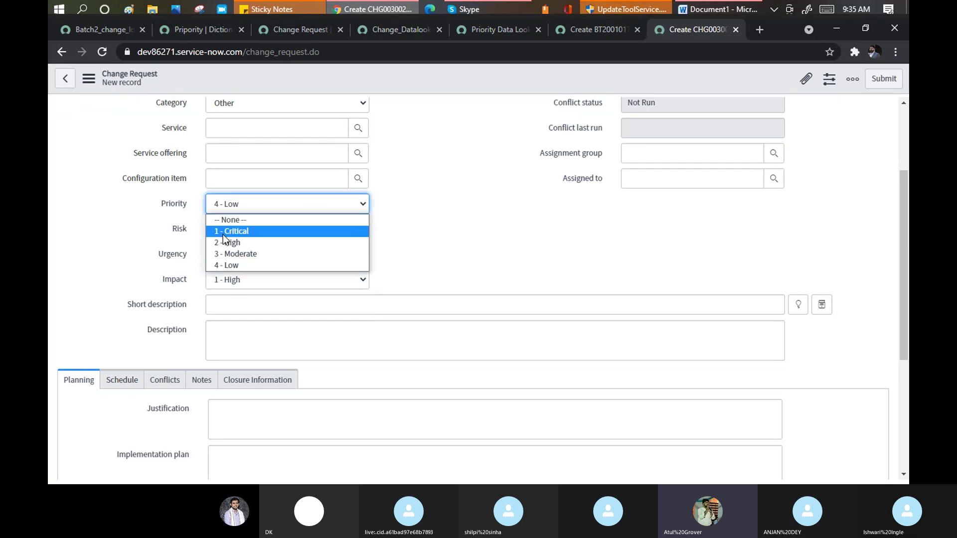
left_click(234, 229)
left_click(399, 213)
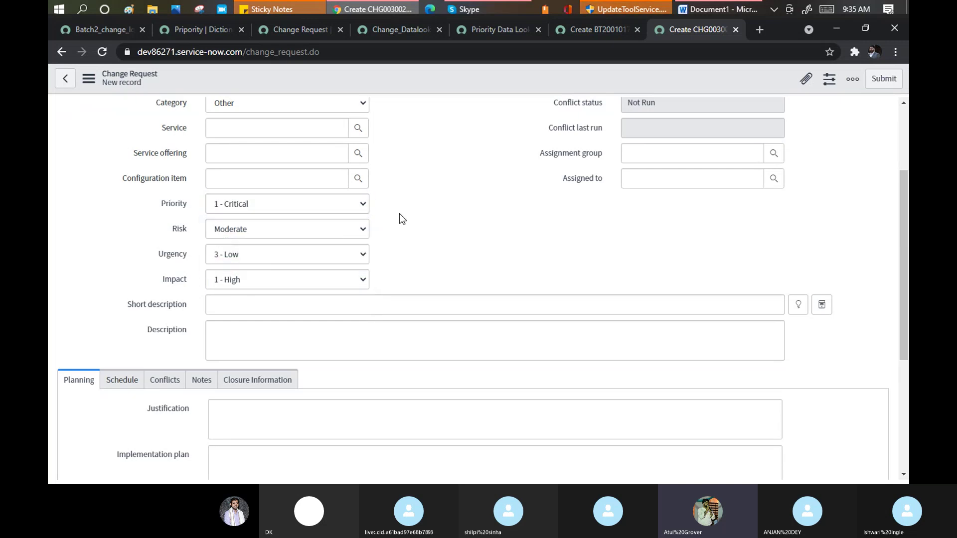
left_click(339, 281)
left_click(252, 317)
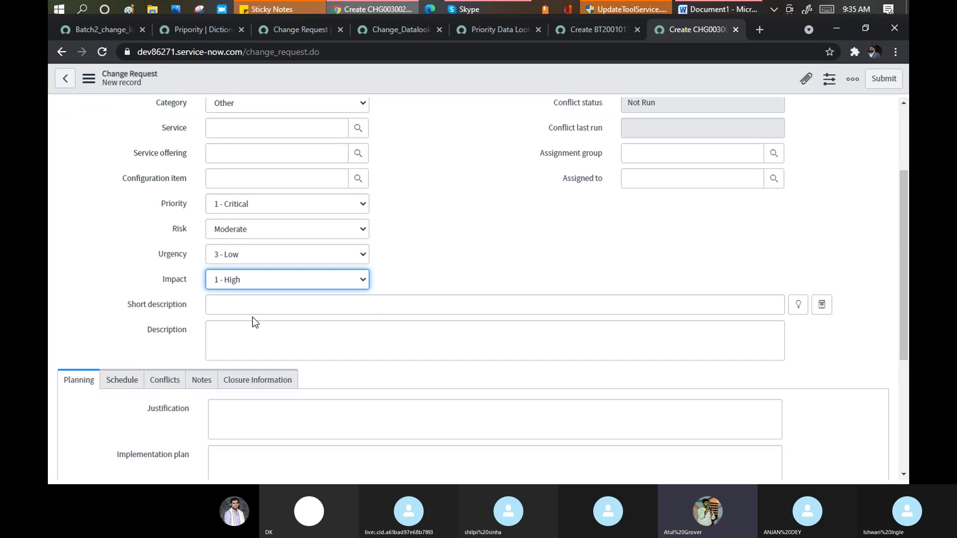
left_click(433, 223)
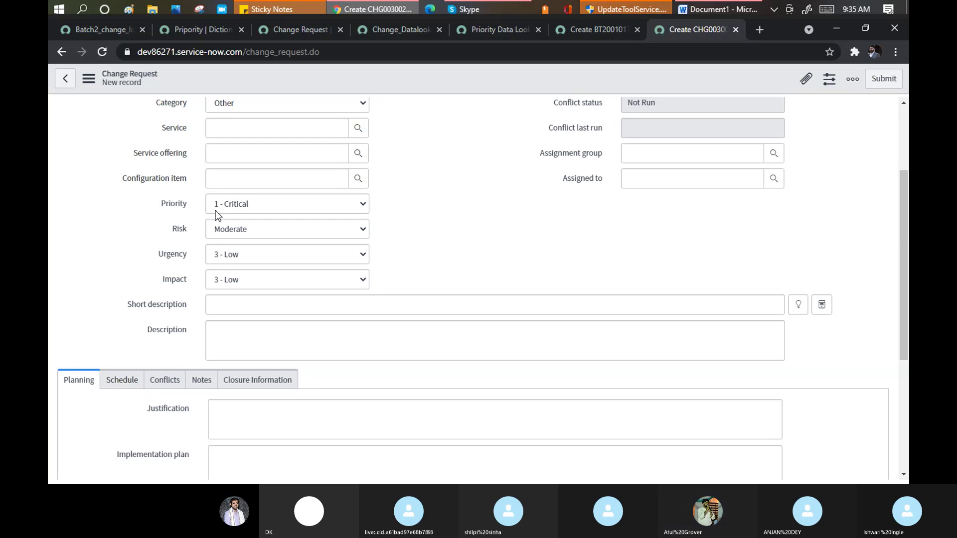
Step: Go to the Change_Datalookups list and open the configuration of its table
left_click(88, 28)
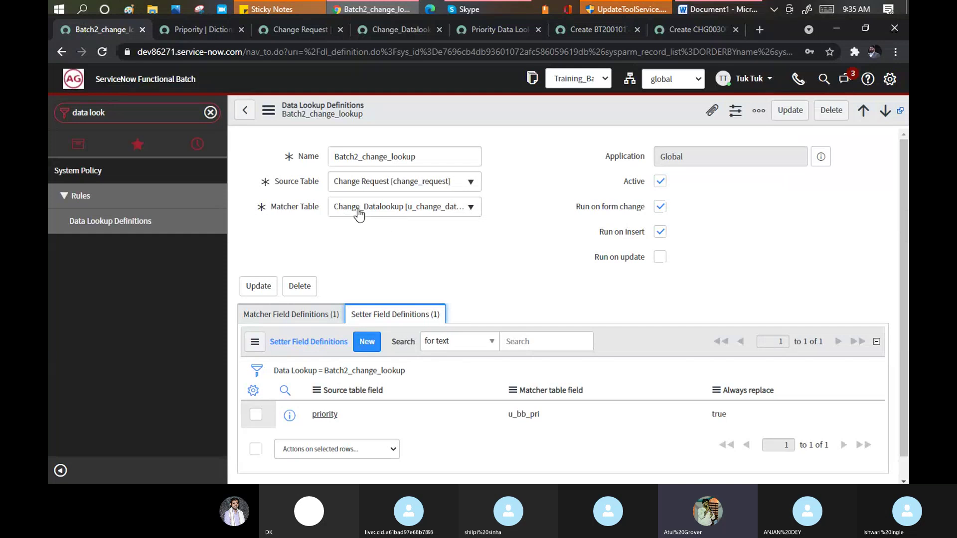
left_click(130, 112)
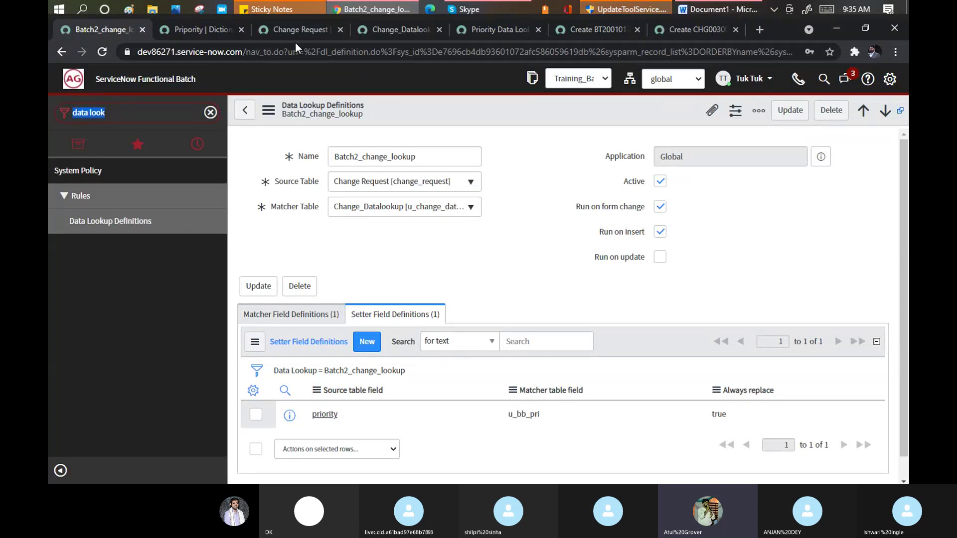
left_click(393, 27)
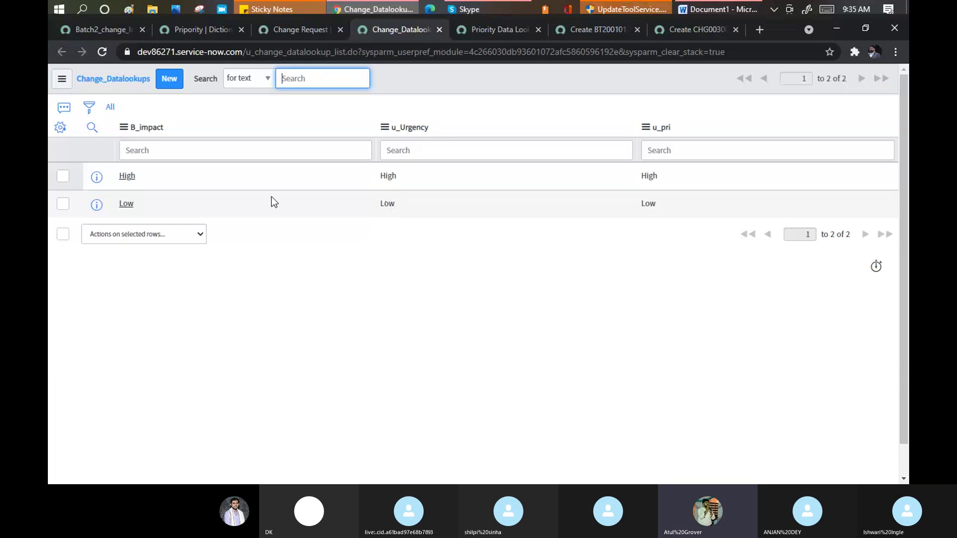
right_click(445, 84)
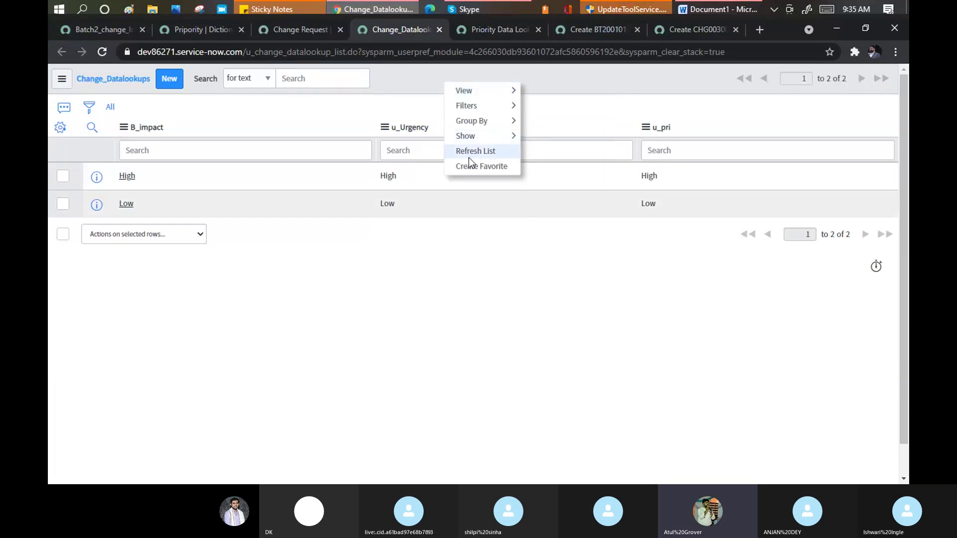
left_click(123, 127)
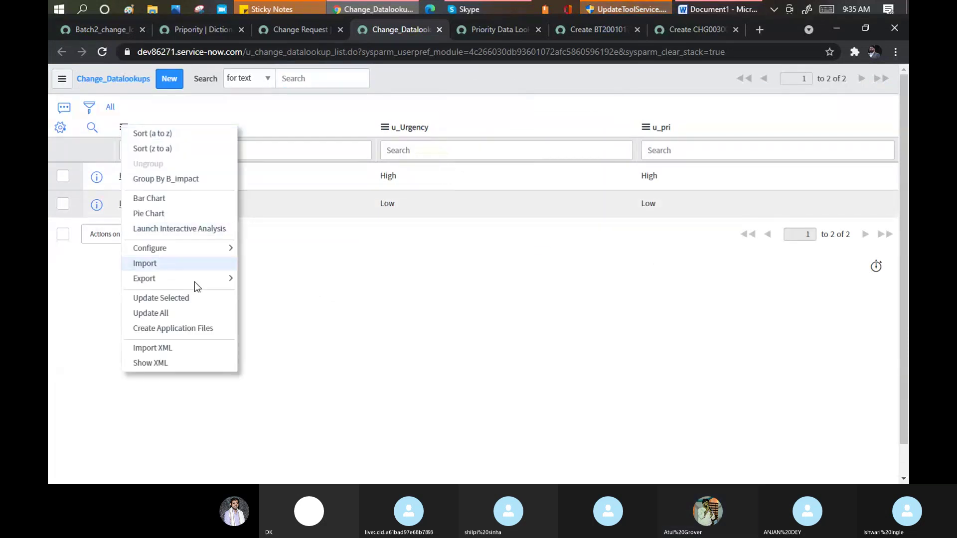
mouse_move(214, 248)
left_click(265, 319)
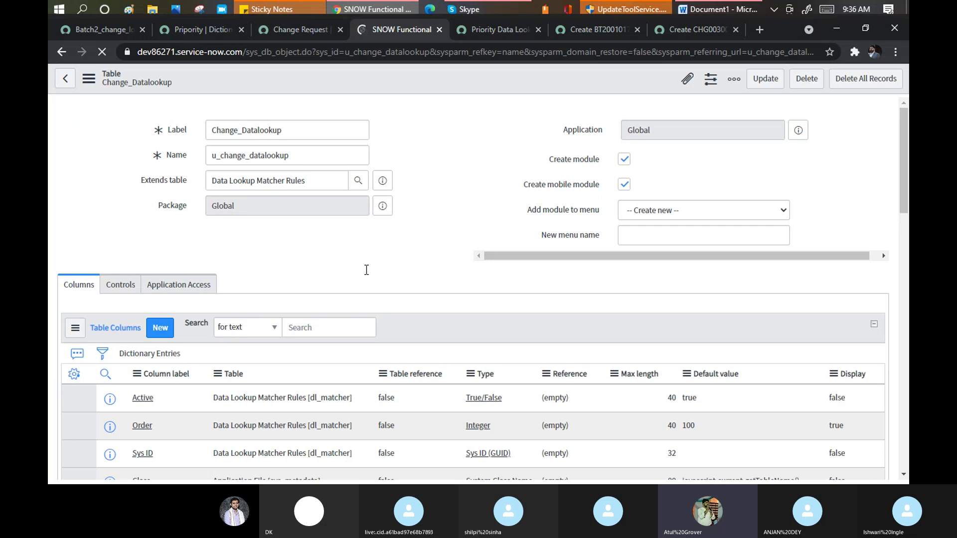
Step: Open the dictionary entry of the BB_ipamct column and delete its High and Low choices
scroll(271, 272, "down", 15)
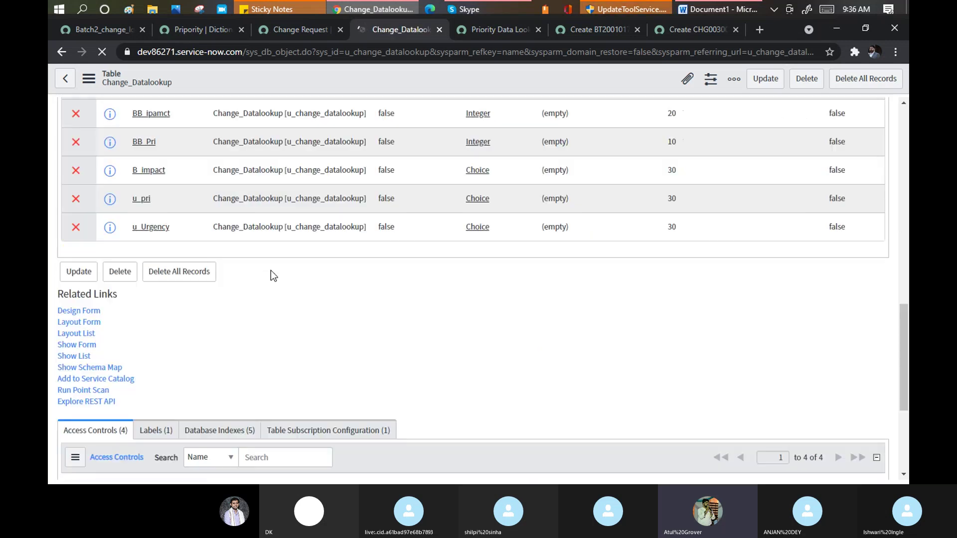
scroll(220, 220, "up", 5)
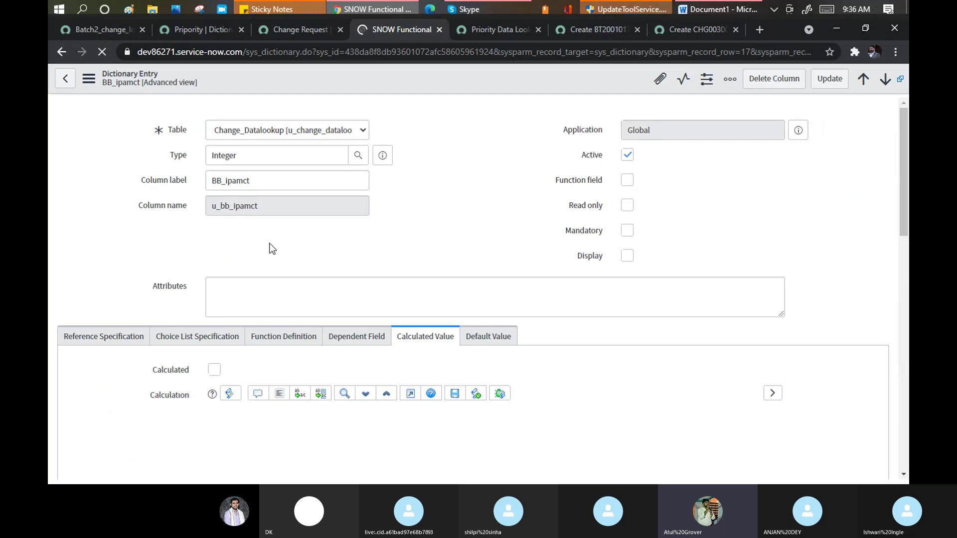
scroll(272, 249, "down", 7)
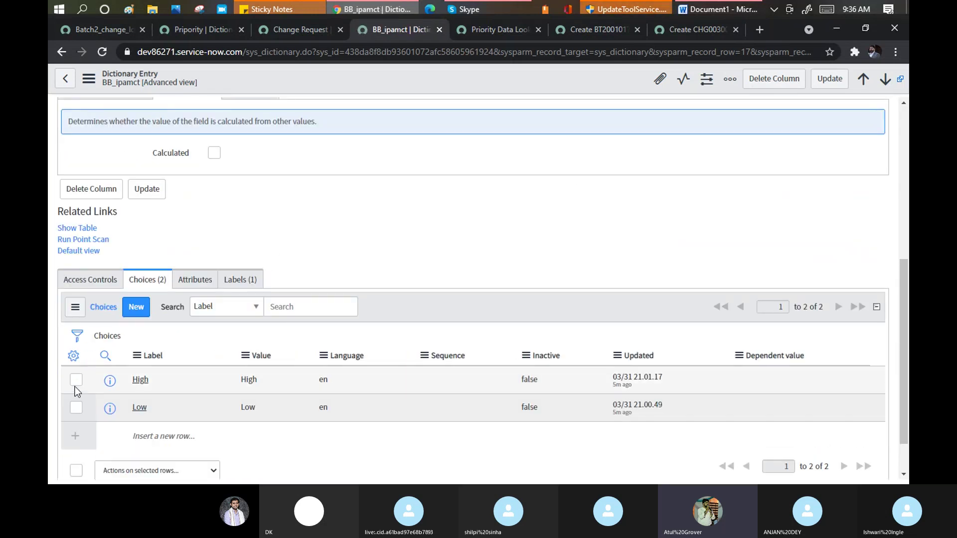
left_click(75, 407)
scroll(173, 430, "down", 1)
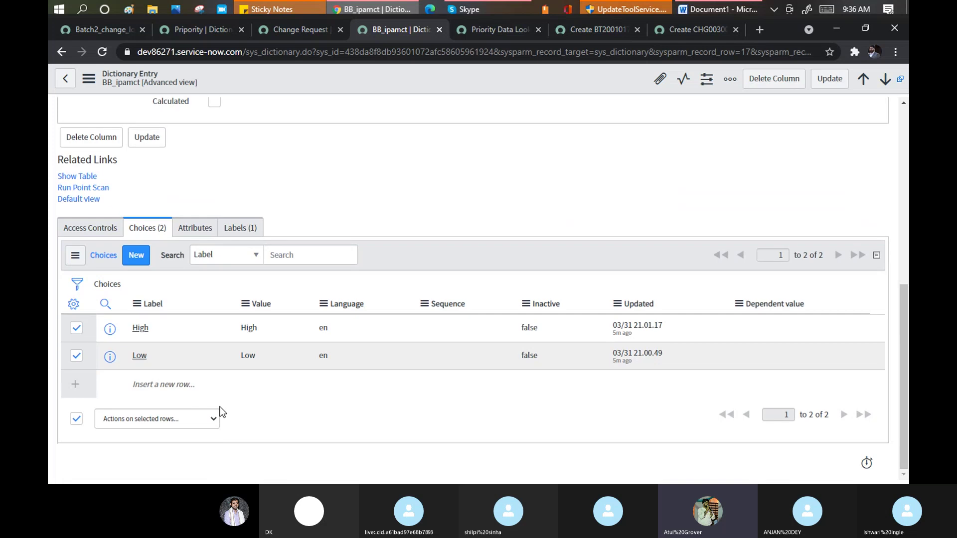
left_click(214, 418)
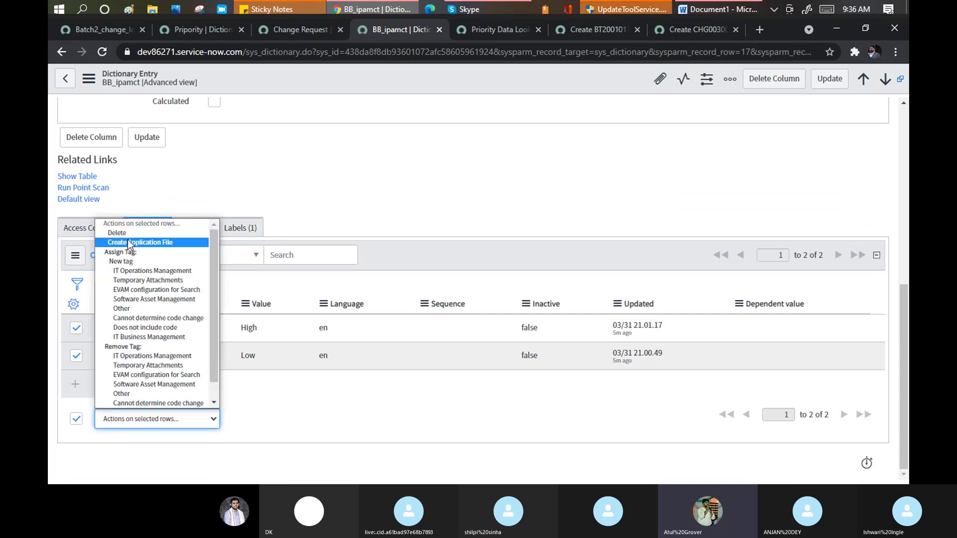
left_click(126, 232)
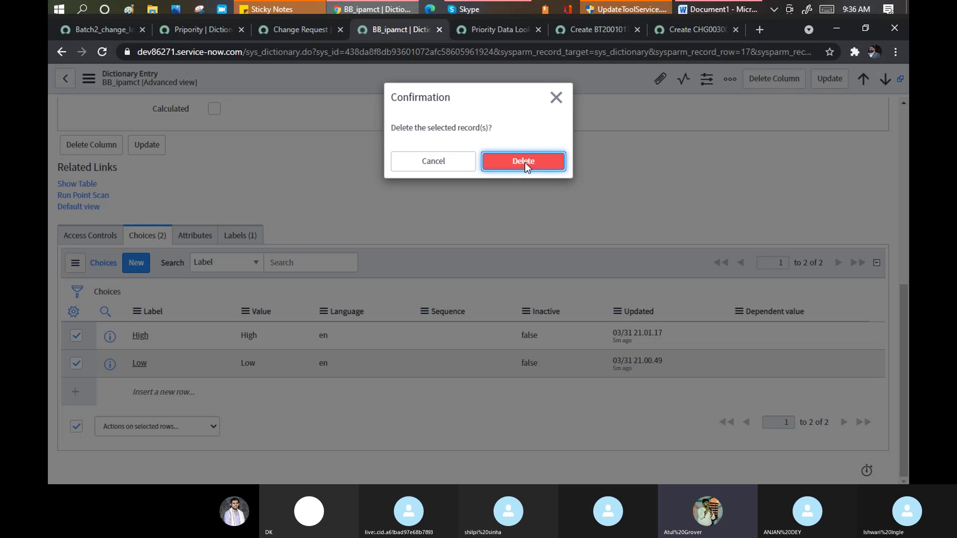
left_click(523, 161)
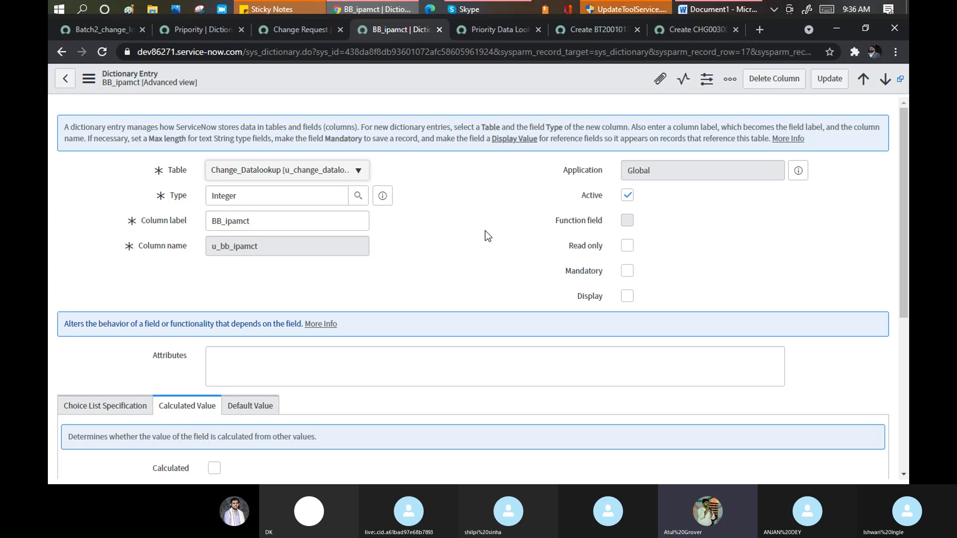
Step: Return to the Change_Datalookup table record and open the dictionary entry of its BB_Pri column
left_click(65, 81)
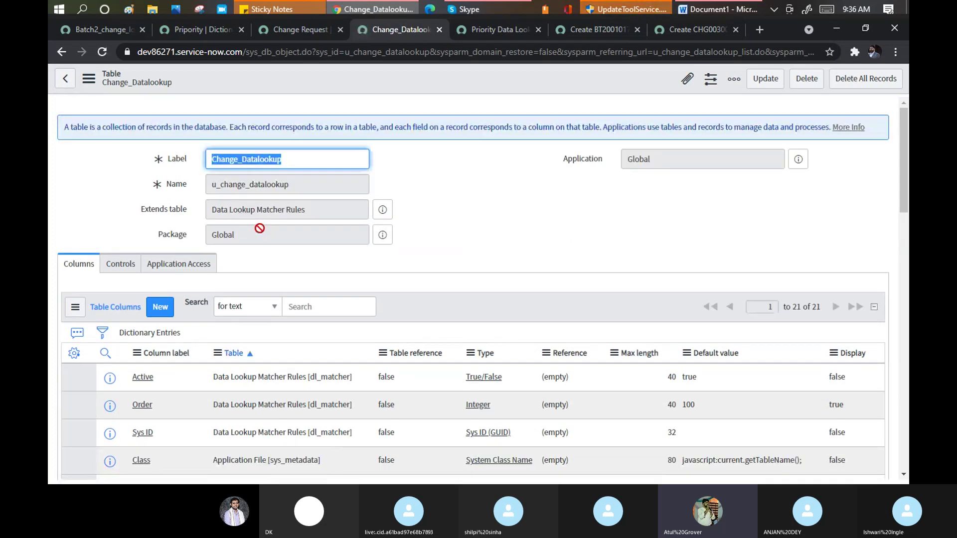
scroll(264, 234, "down", 5)
scroll(262, 230, "down", 10)
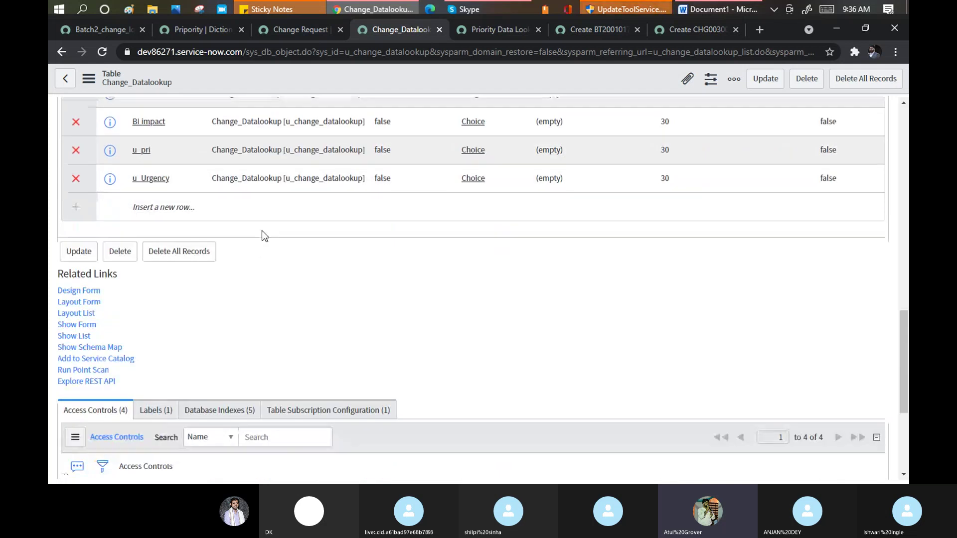
scroll(153, 175, "up", 3)
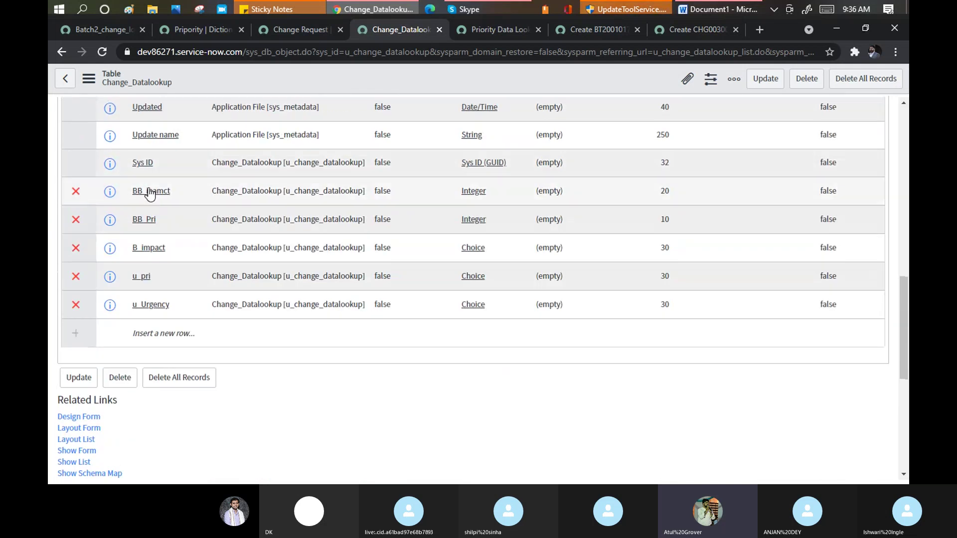
left_click(143, 222)
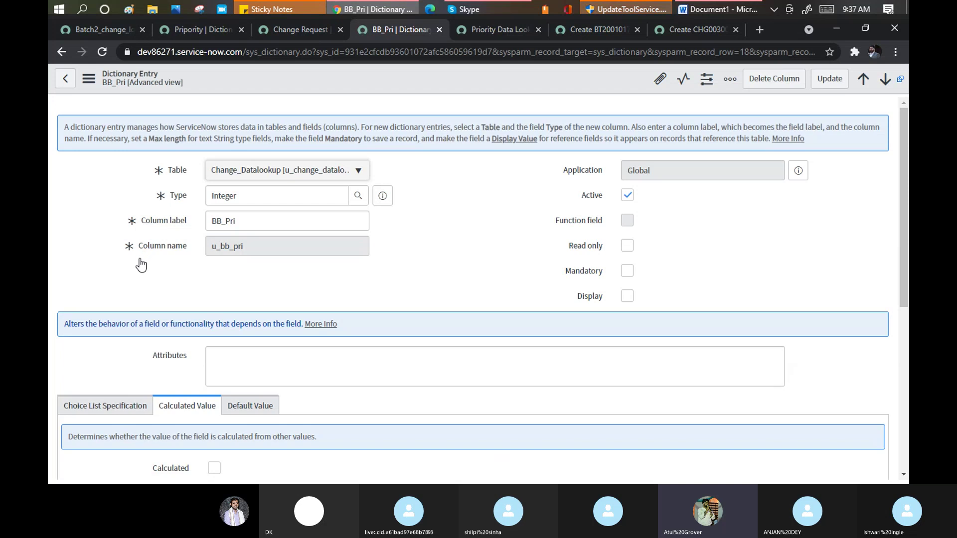
Step: Delete the Low choice from the BB_Pri column's choices
scroll(136, 261, "down", 7)
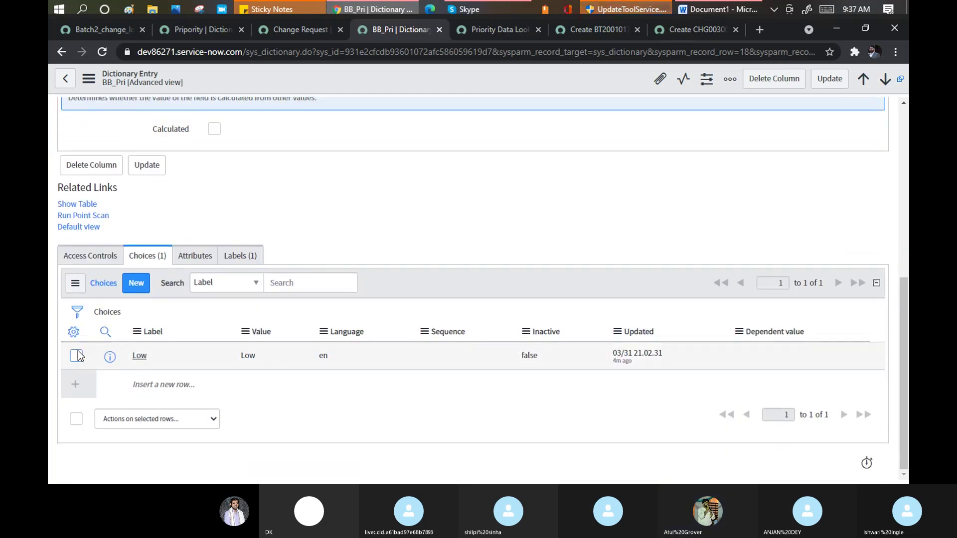
left_click(76, 418)
left_click(212, 419)
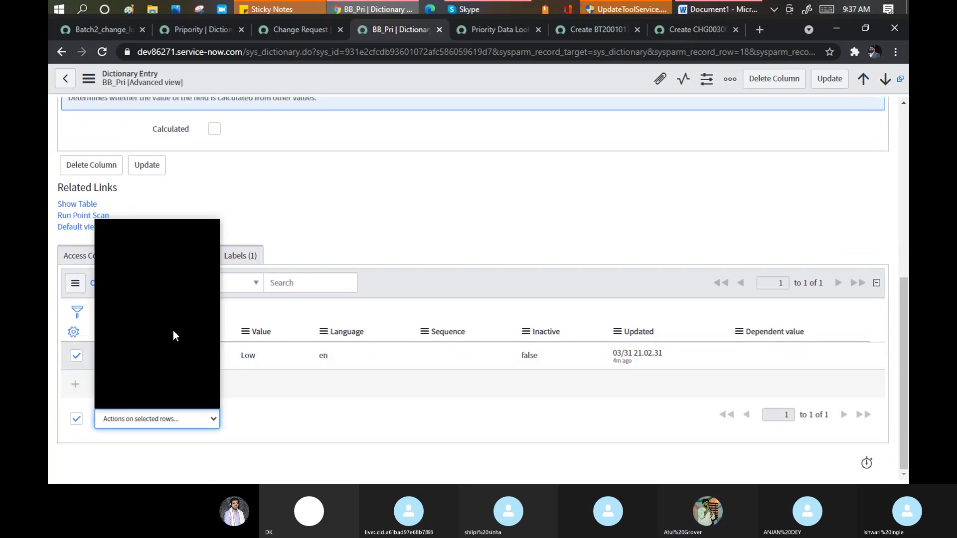
left_click(133, 233)
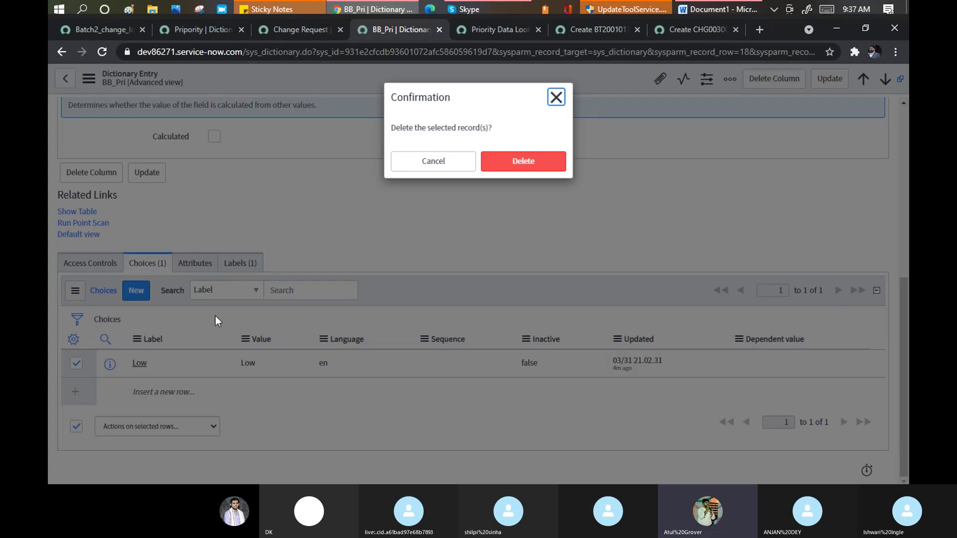
left_click(553, 162)
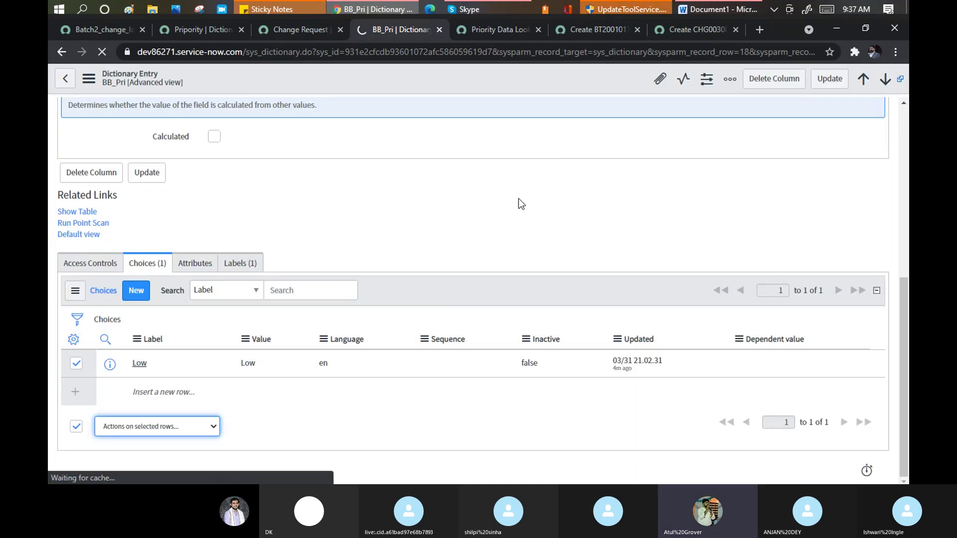
Step: Go back to the new change request and reload its form, discarding the unsaved entries
left_click(668, 32)
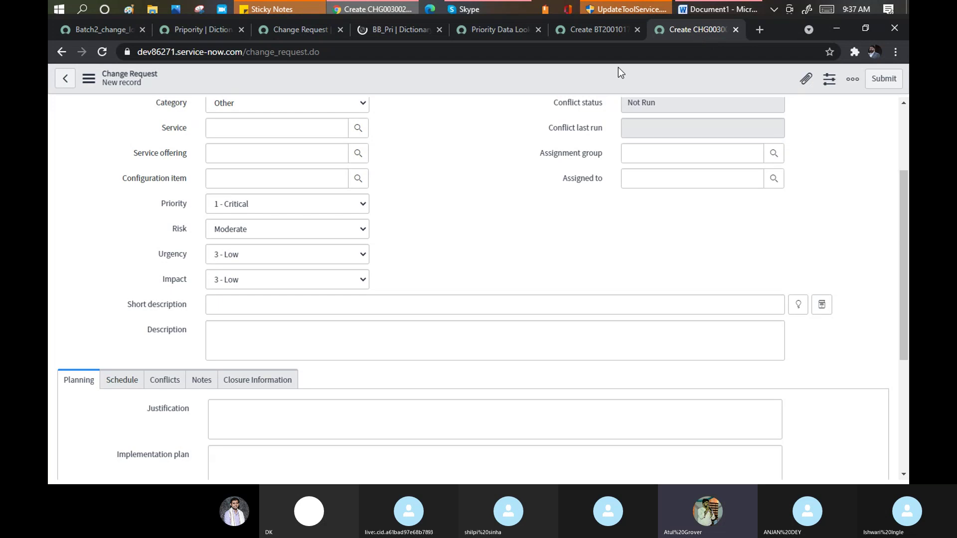
right_click(416, 70)
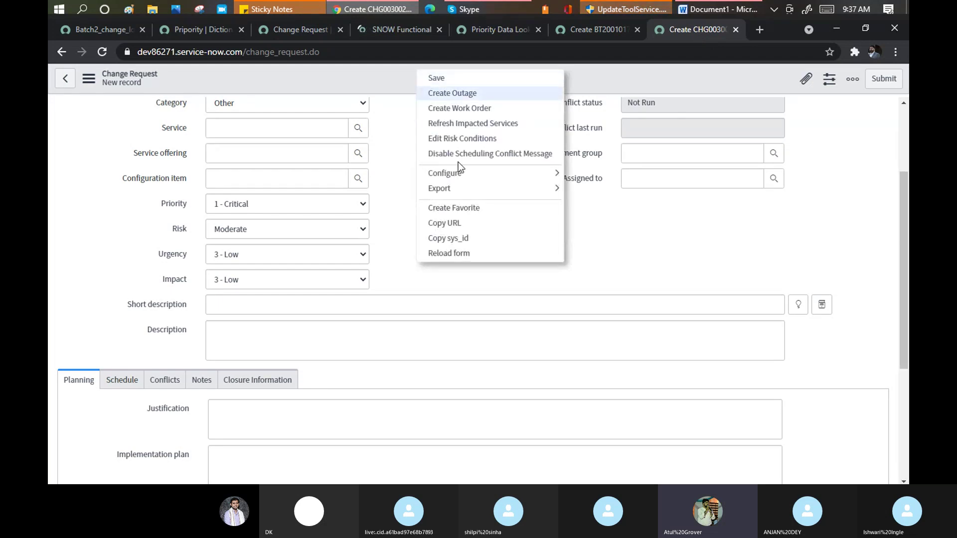
left_click(488, 255)
left_click(540, 119)
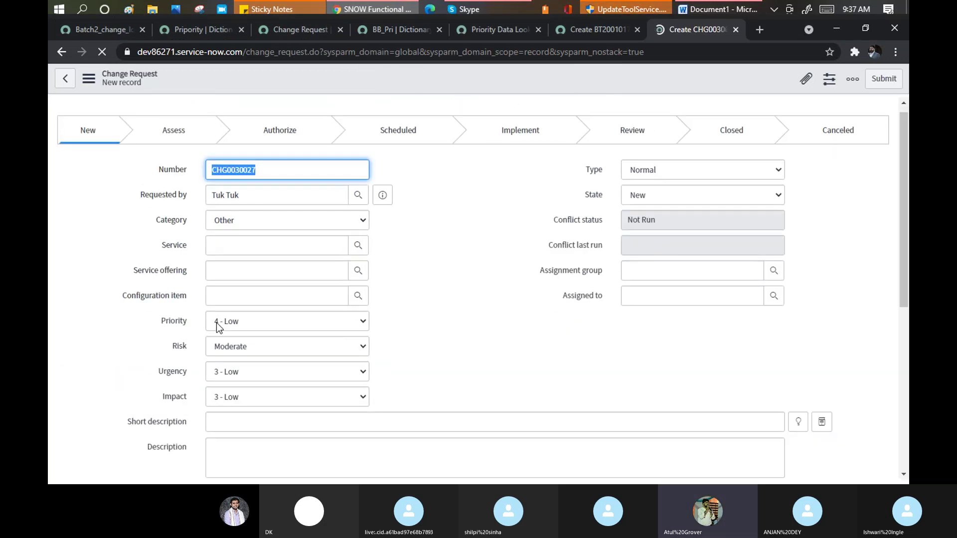
Step: Test the lookup on the reloaded change request with Priority 2 - High, Impact 2 - Medium, and finally Impact 3 - Low
scroll(225, 319, "down", 3)
left_click(243, 205)
left_click(234, 239)
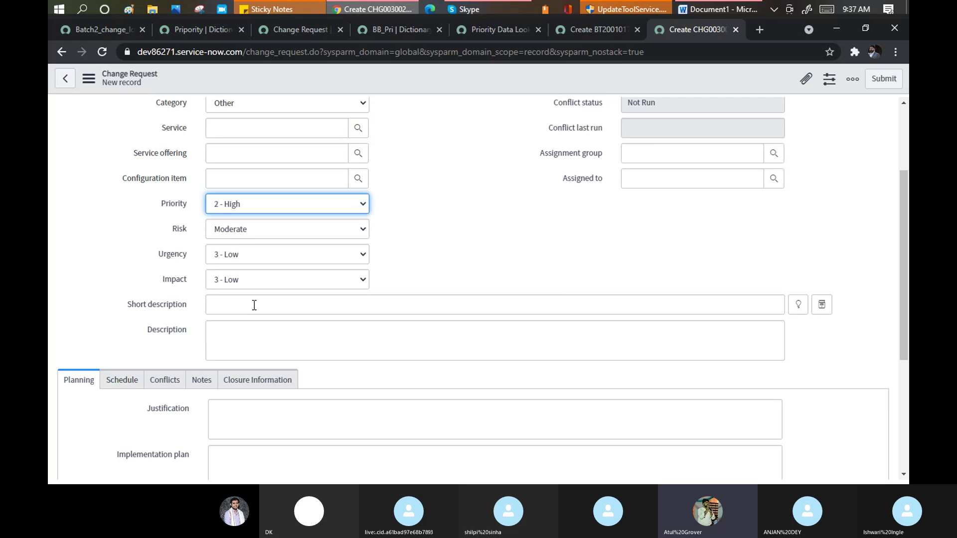
left_click(237, 286)
left_click(230, 305)
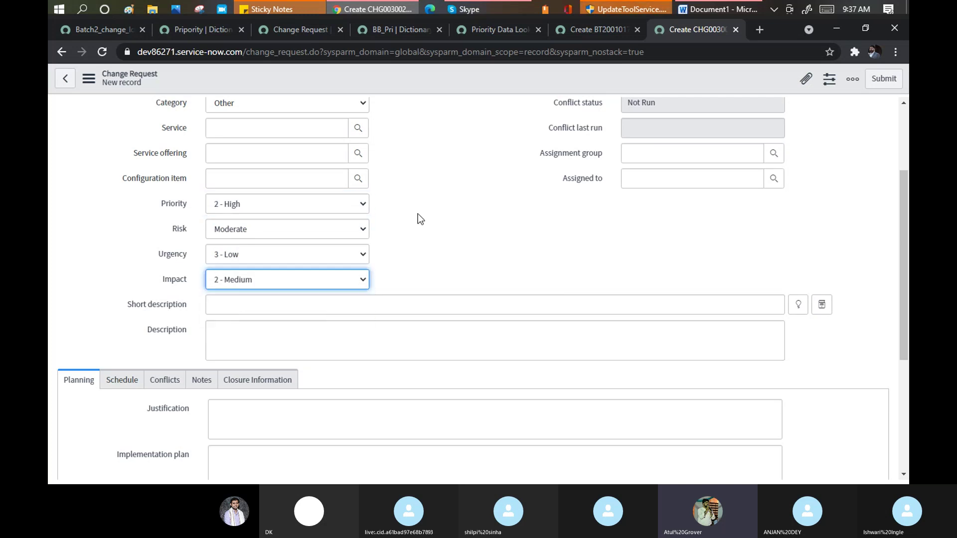
left_click(322, 285)
left_click(251, 317)
left_click(449, 194)
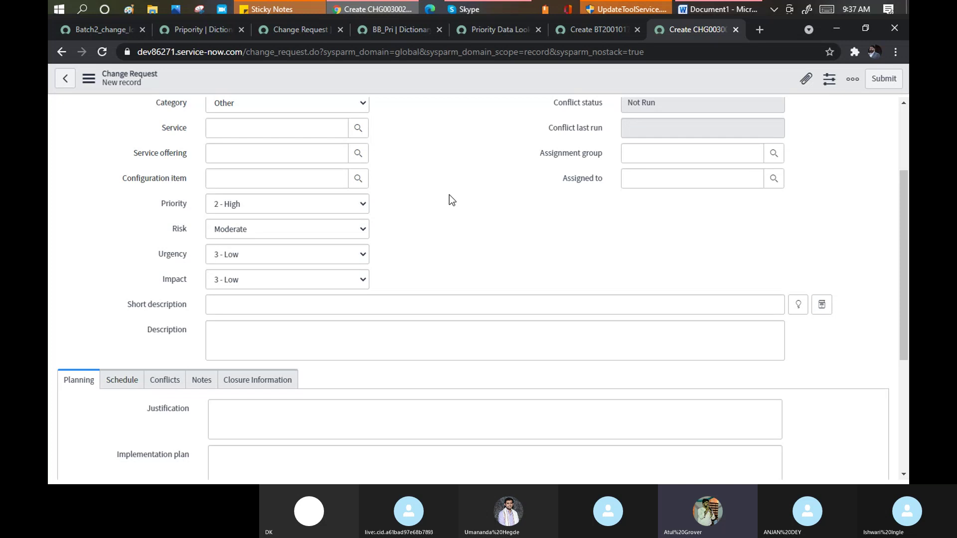
Step: Go to the Data Lookup Definitions list and open the Priority Lookup record for the Incident table
left_click(95, 30)
left_click(179, 31)
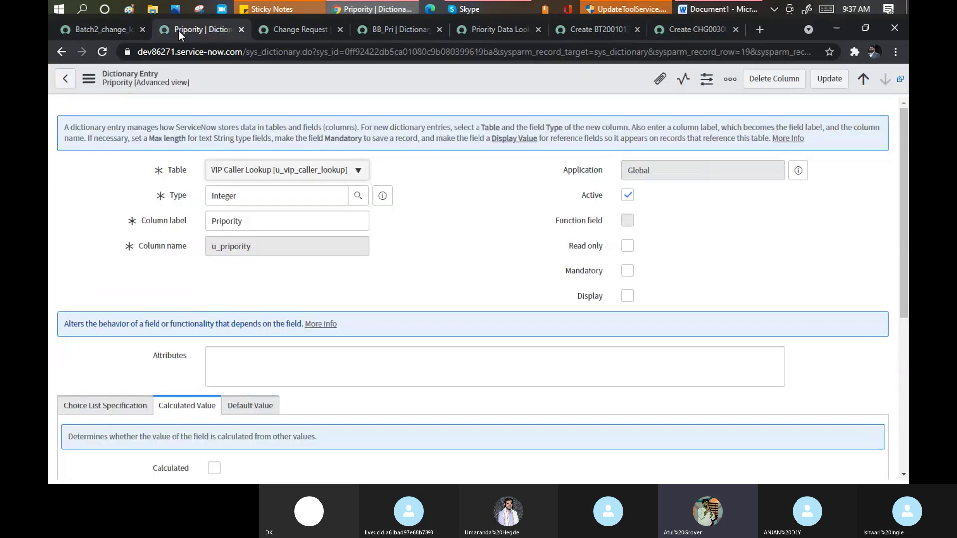
left_click(99, 31)
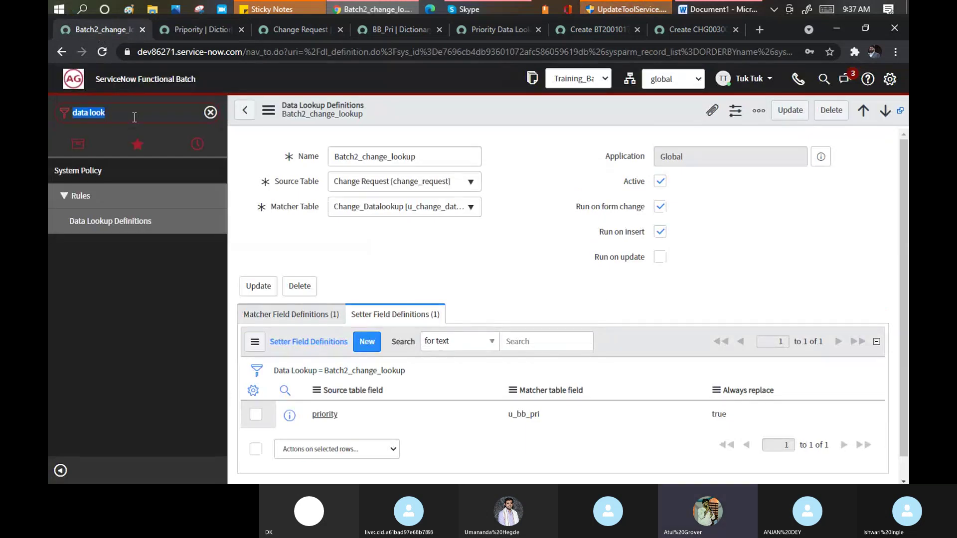
left_click(127, 223)
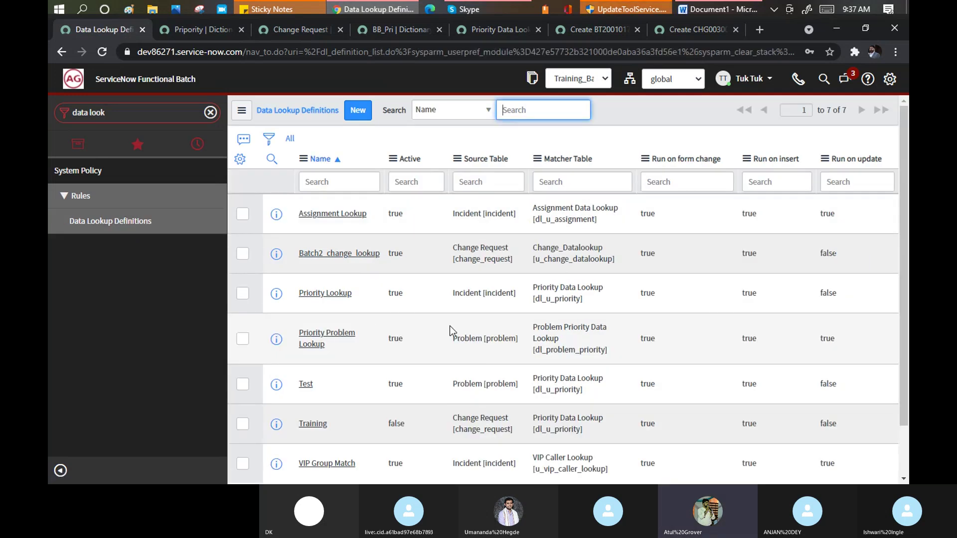
left_click(343, 293)
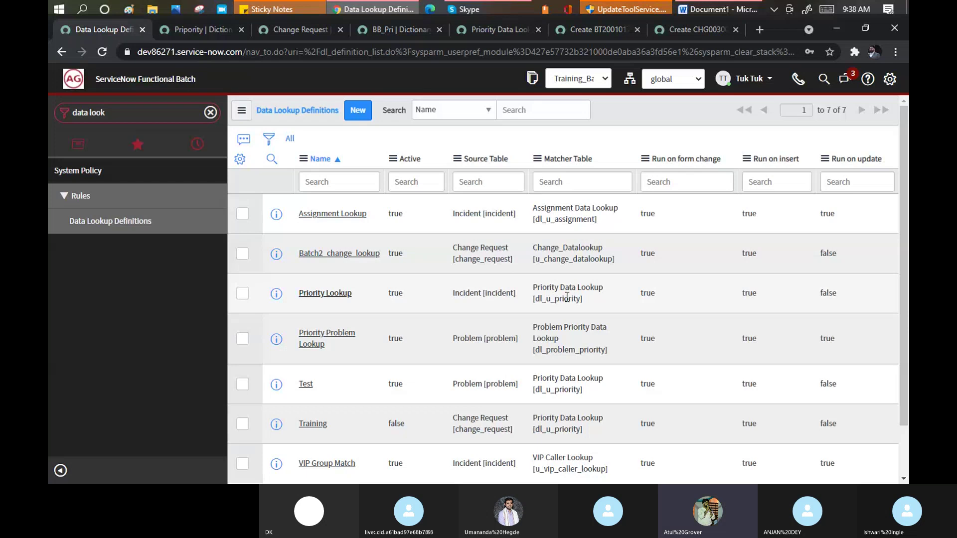
left_click(333, 294)
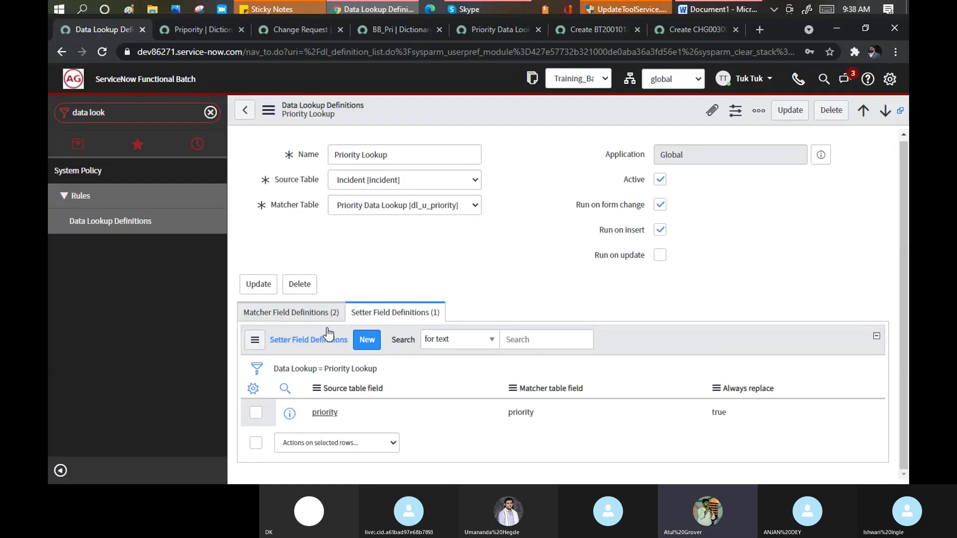
Step: Review the matcher and setter field definitions of Priority Lookup, then compare with the new change request form
left_click(282, 309)
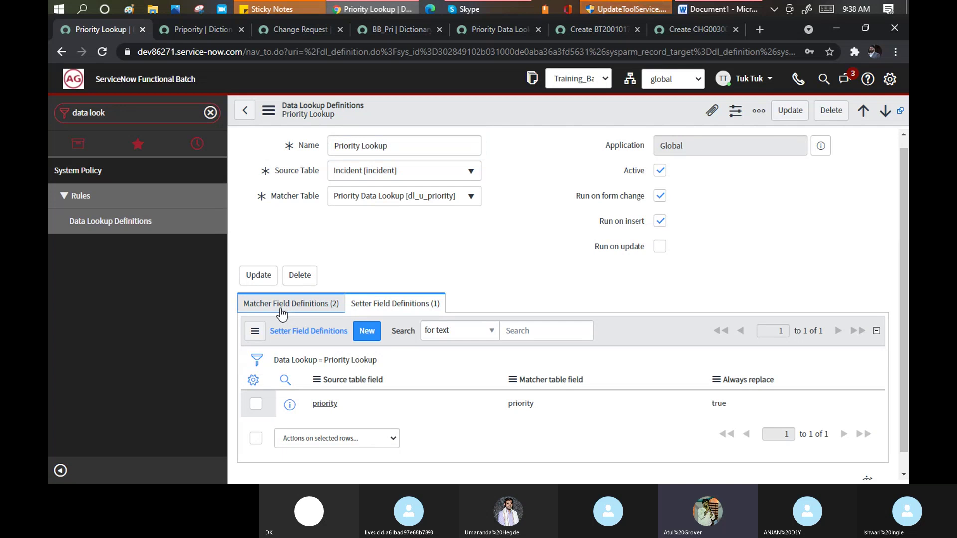
scroll(504, 264, "down", 1)
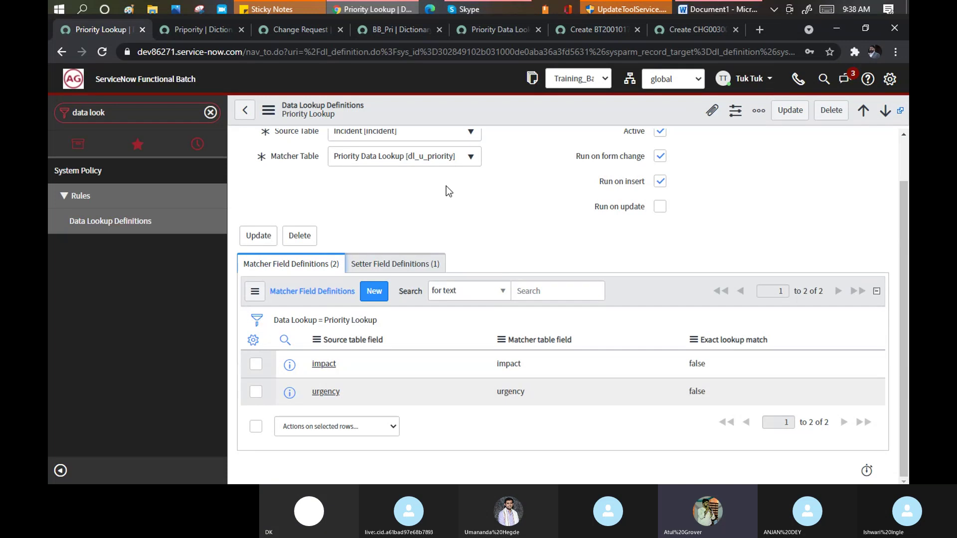
scroll(446, 186, "up", 1)
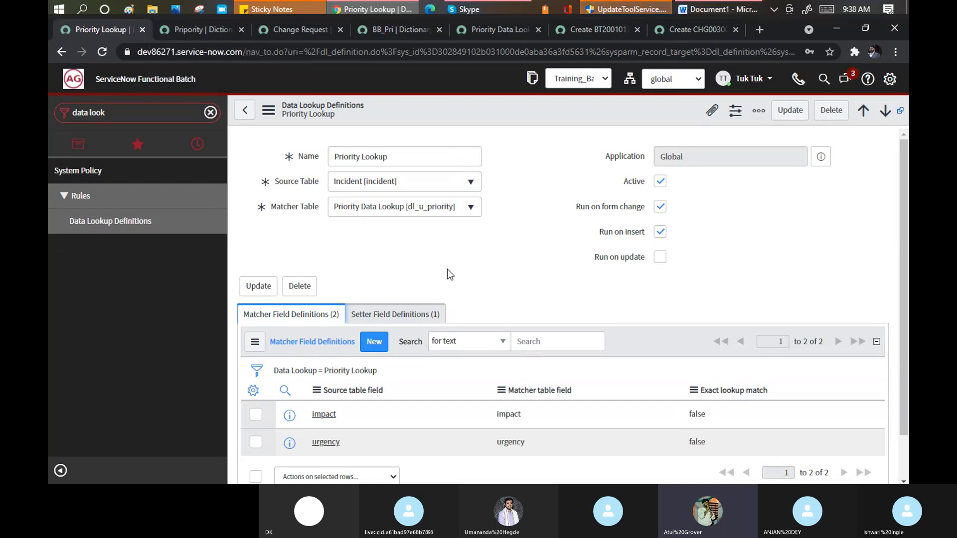
scroll(447, 269, "down", 1)
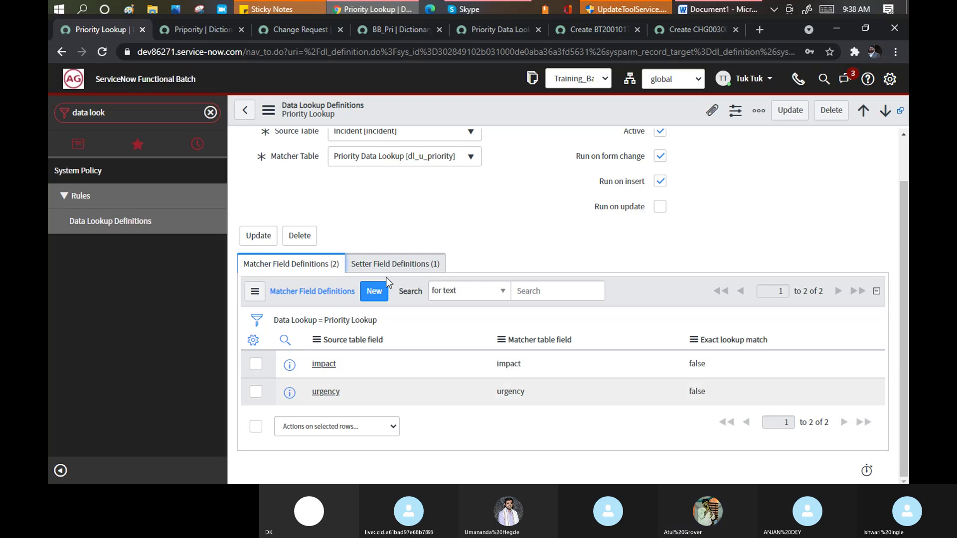
left_click(395, 264)
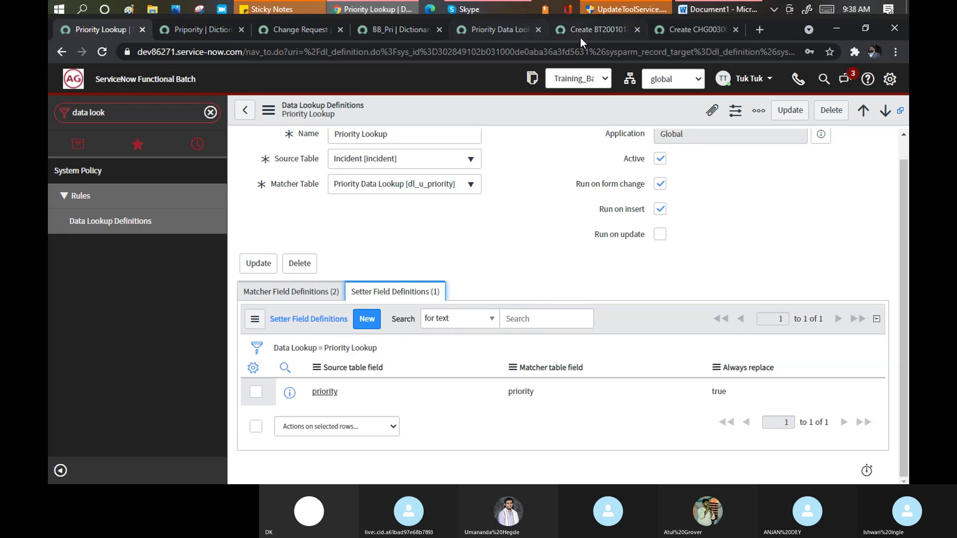
left_click(683, 31)
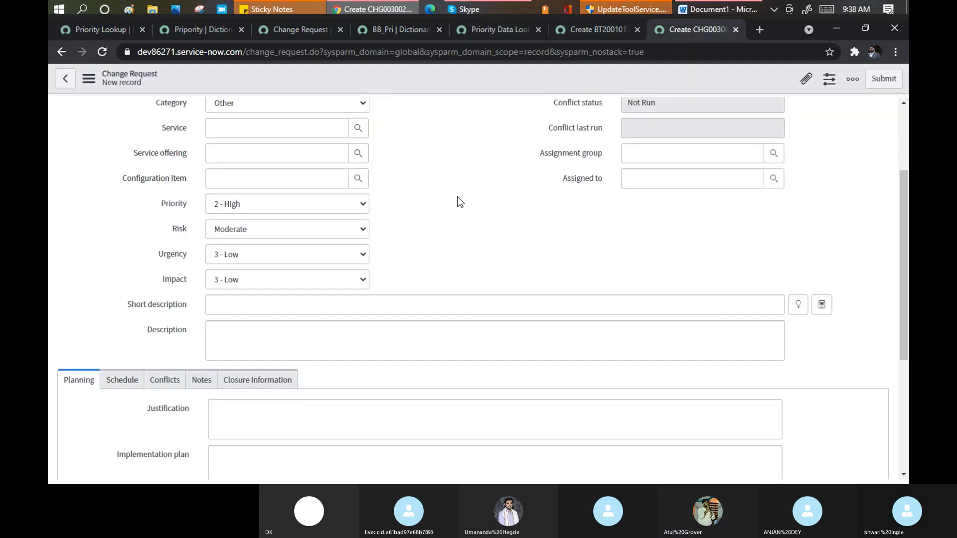
scroll(460, 202, "up", 3)
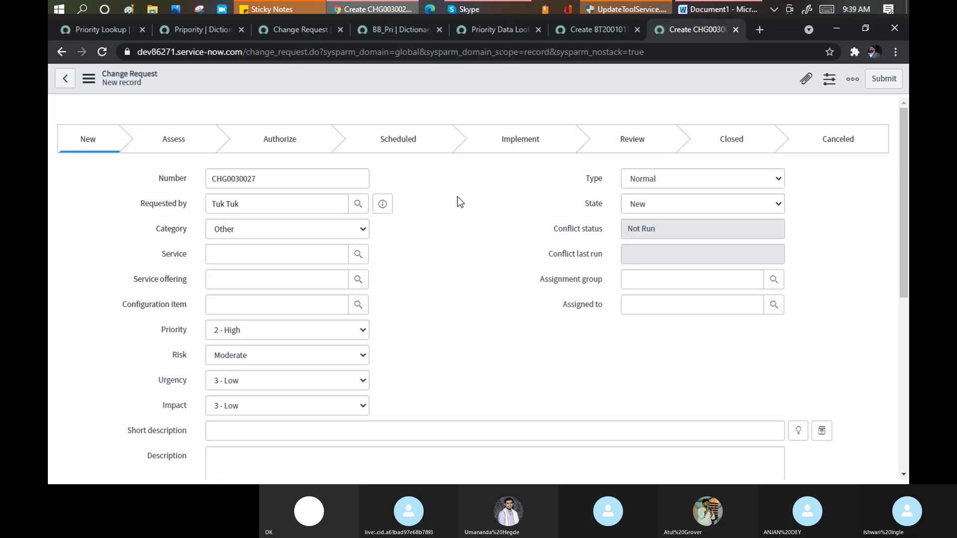
Step: Filter the navigator for "business R" and open the System Definition Business Rules list in a new browser tab
left_click(100, 29)
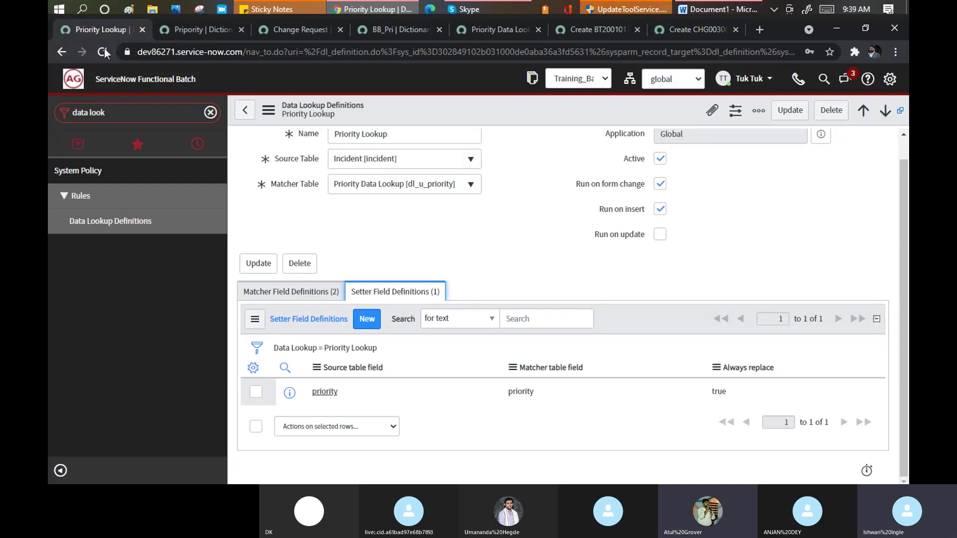
triple_click(152, 113)
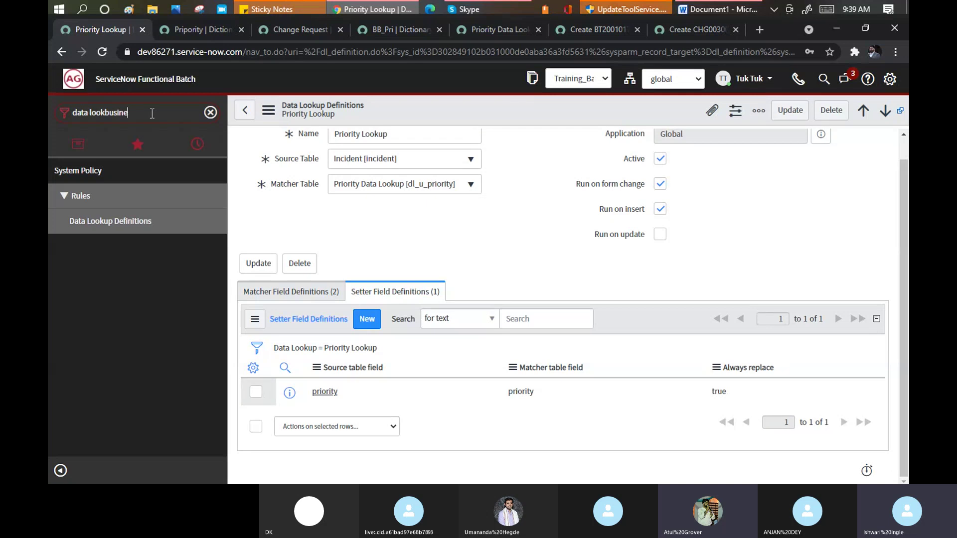
key("BackSpace")
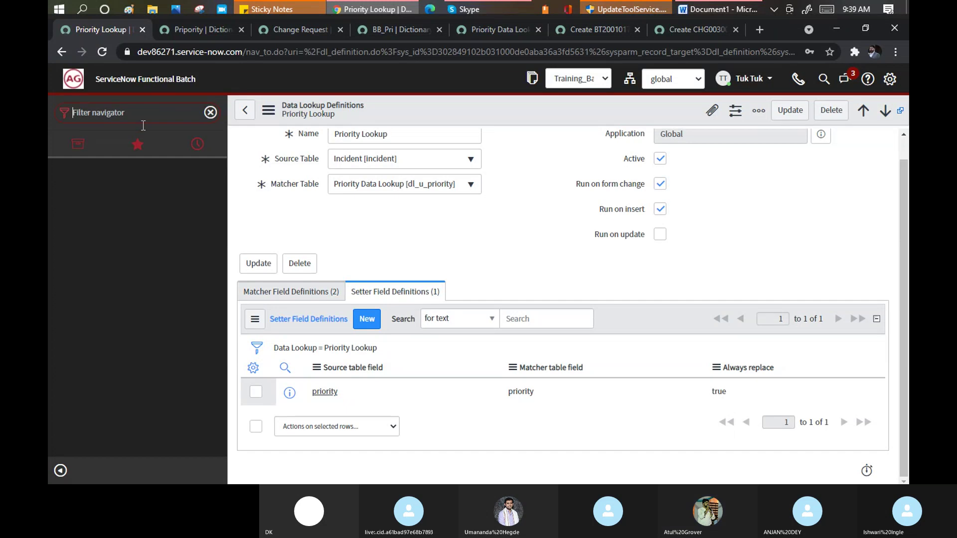
type("bsu")
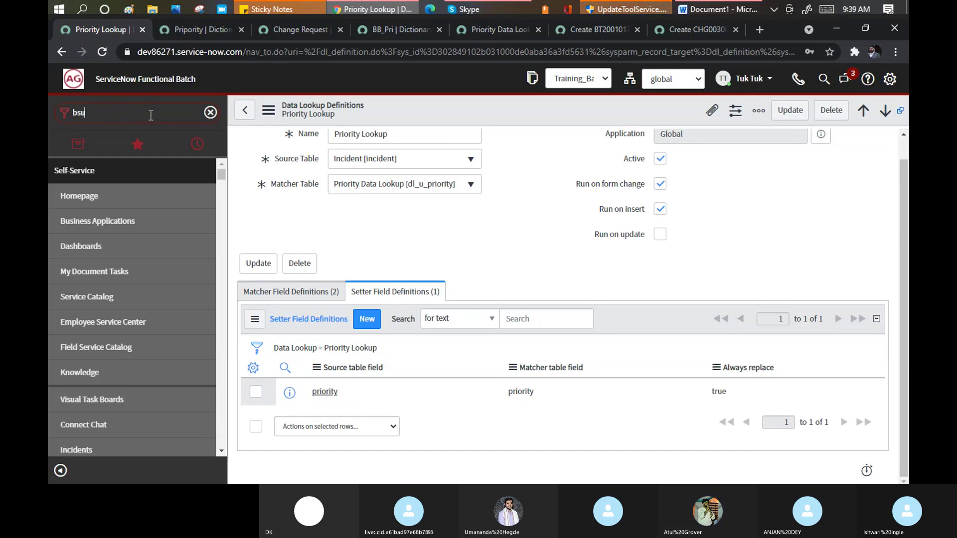
key("BackSpace")
key("BackSpace")
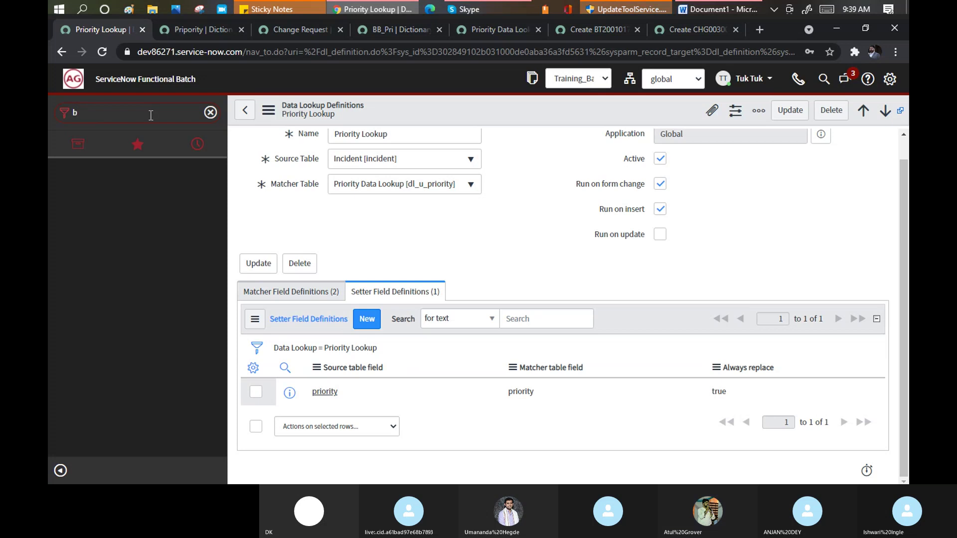
type("usiness R")
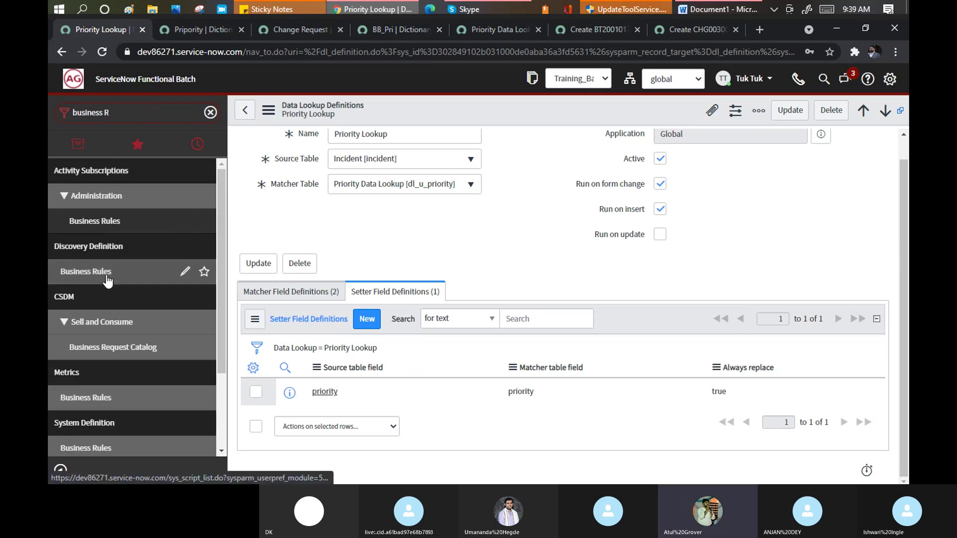
scroll(106, 283, "down", 2)
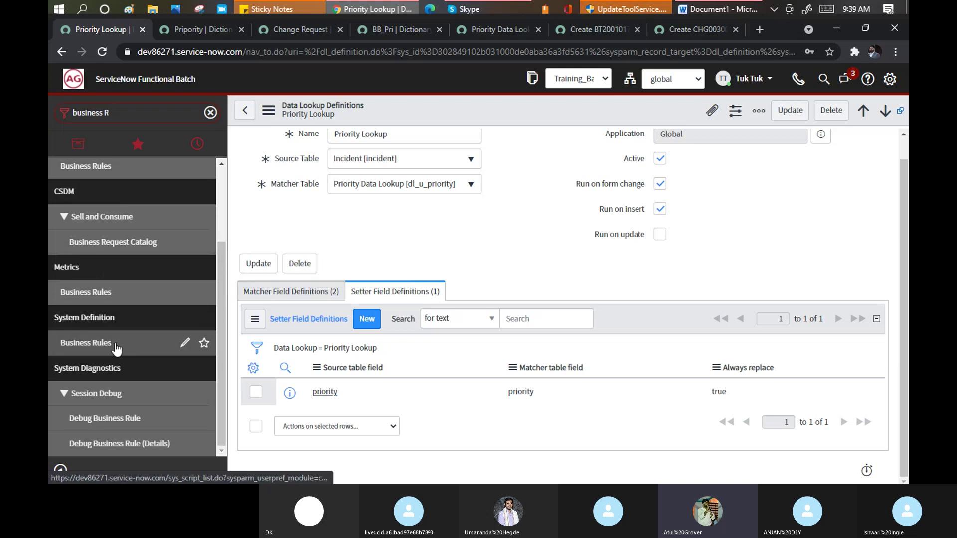
middle_click(104, 342)
Step: Filter the Business Rules list to names containing "change" and tables containing "change_req"
left_click(178, 31)
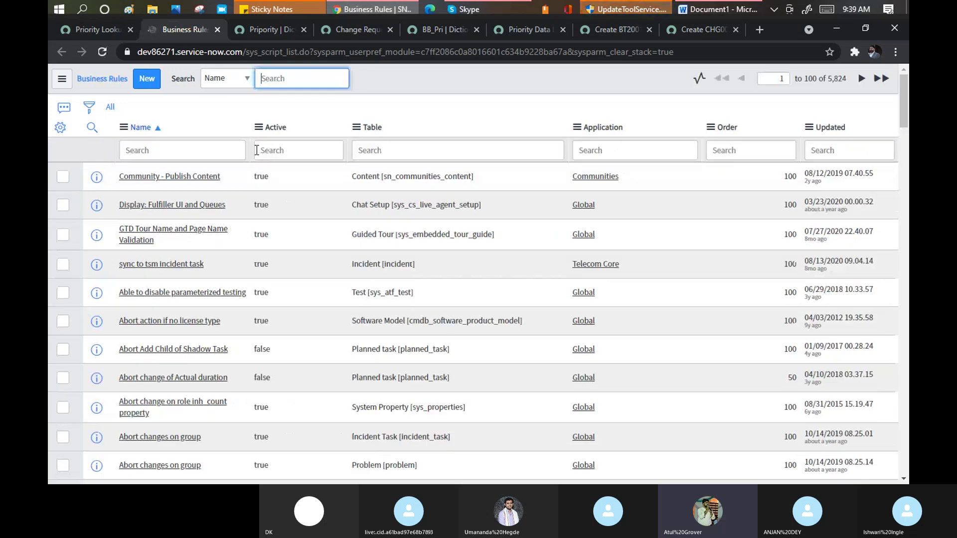
left_click(180, 151)
type("*")
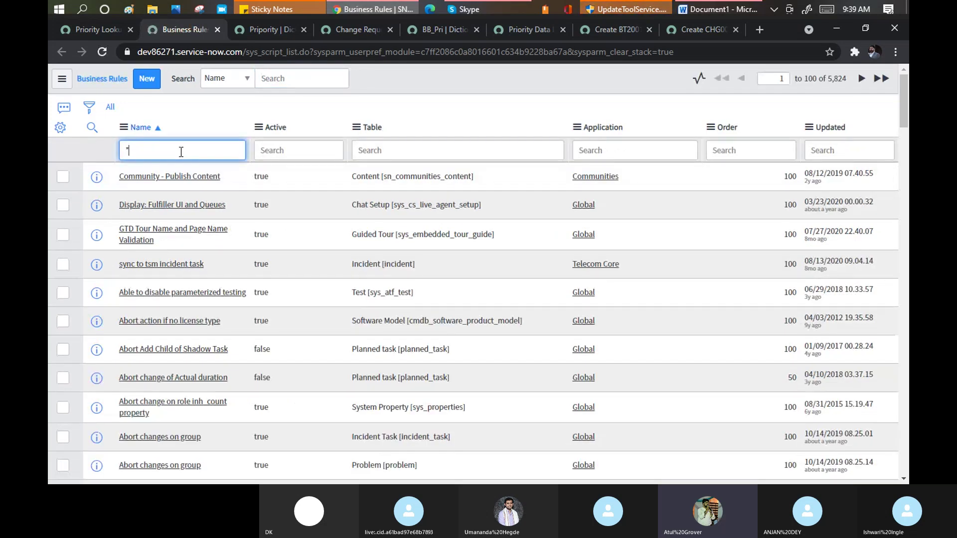
type("change")
key("Return")
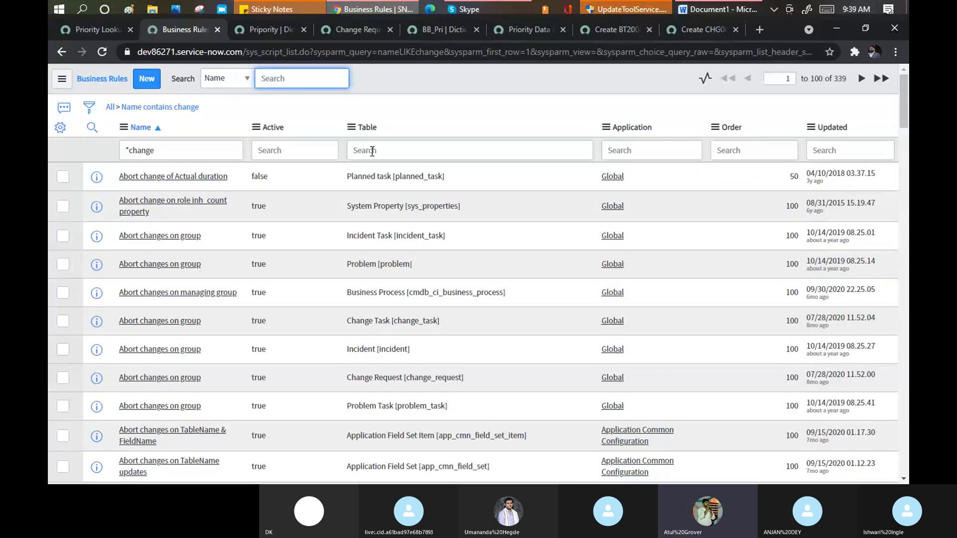
left_click(371, 151)
type("*")
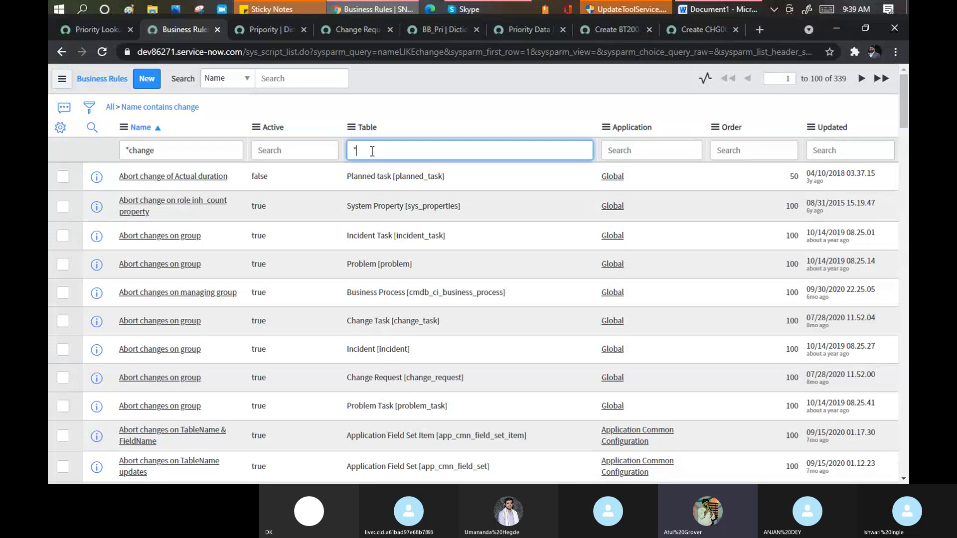
type("change_req")
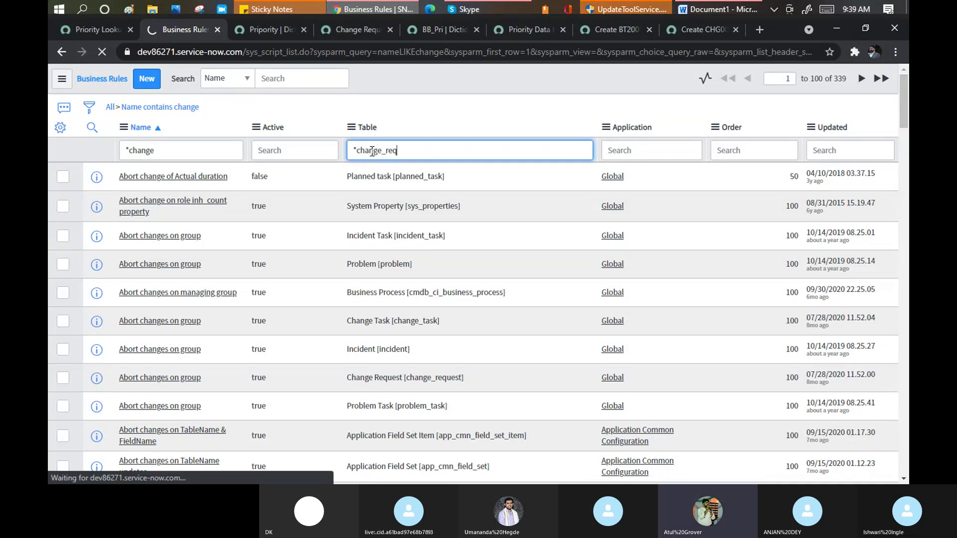
key("Return")
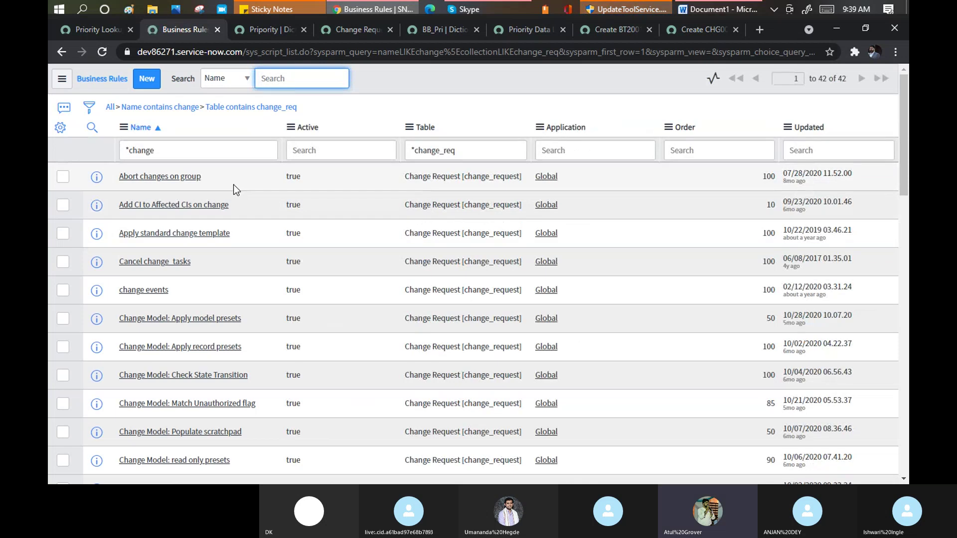
Step: Examine the filtered Change Request business rules from start to end for any rule that could affect priority
scroll(238, 191, "down", 3)
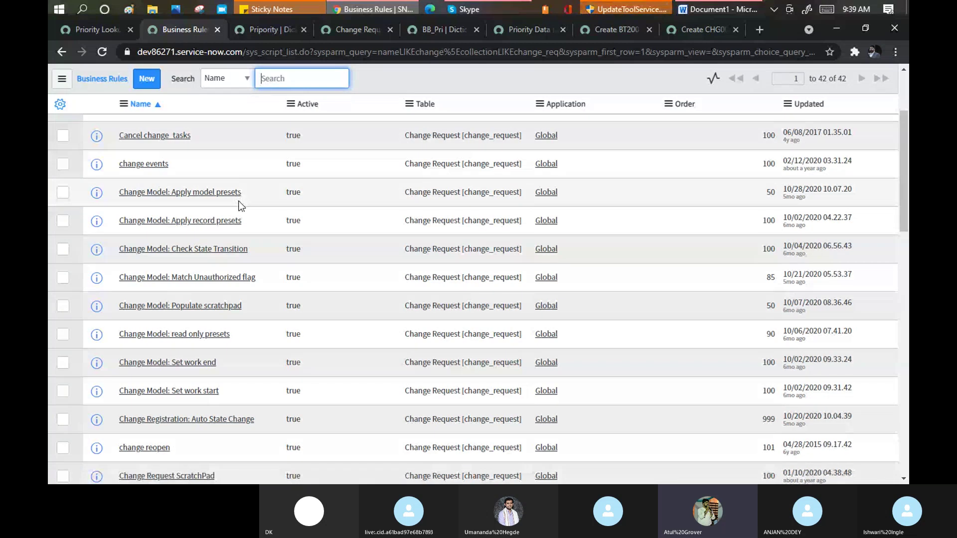
scroll(241, 205, "down", 3)
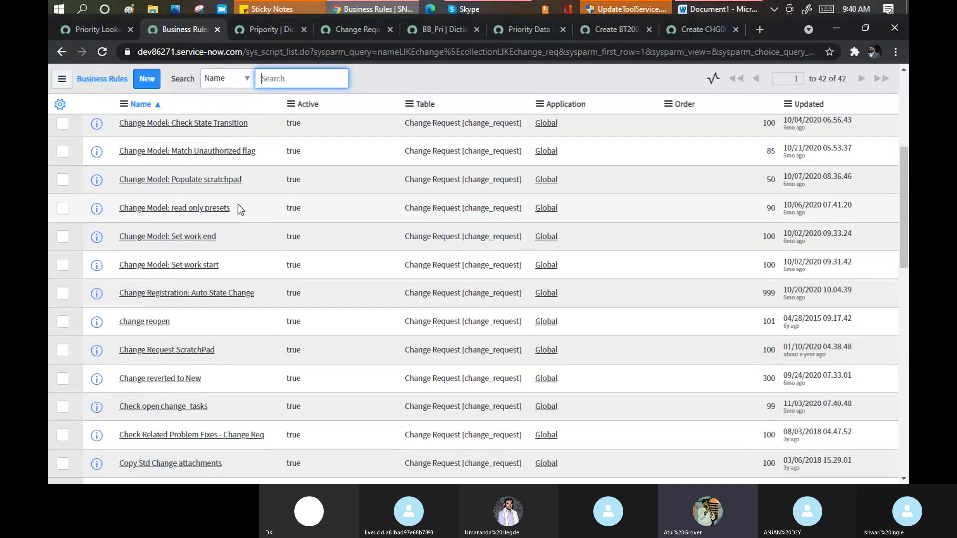
scroll(238, 207, "down", 3)
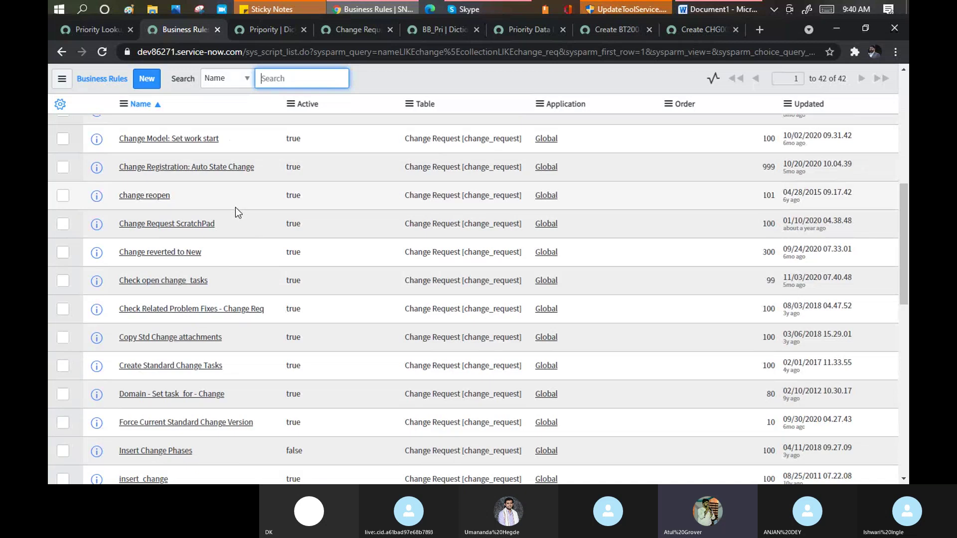
scroll(231, 214, "down", 2)
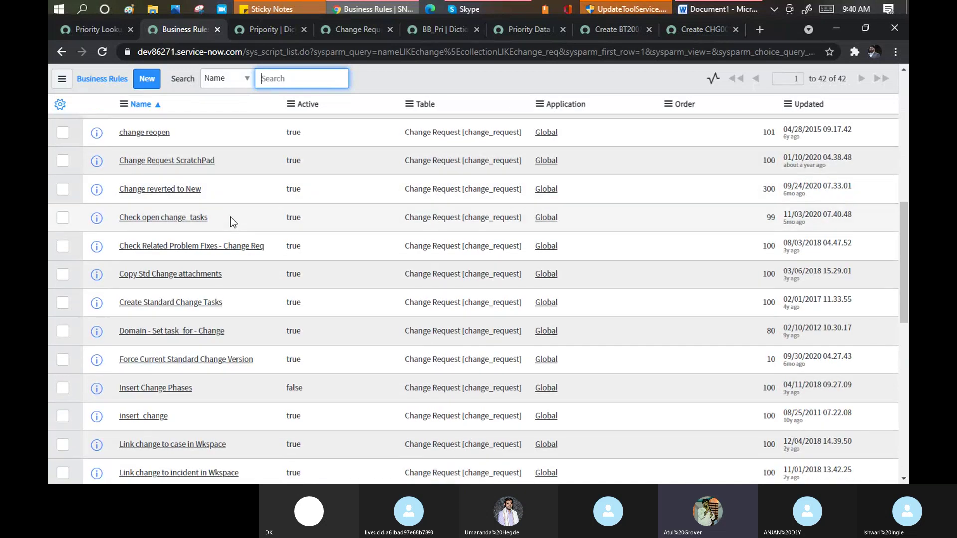
scroll(231, 217, "down", 5)
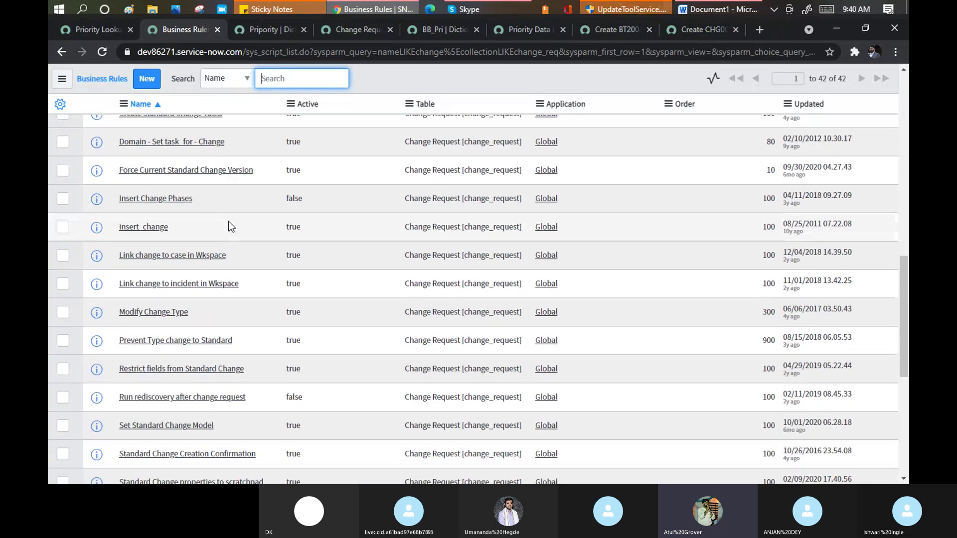
scroll(226, 226, "down", 2)
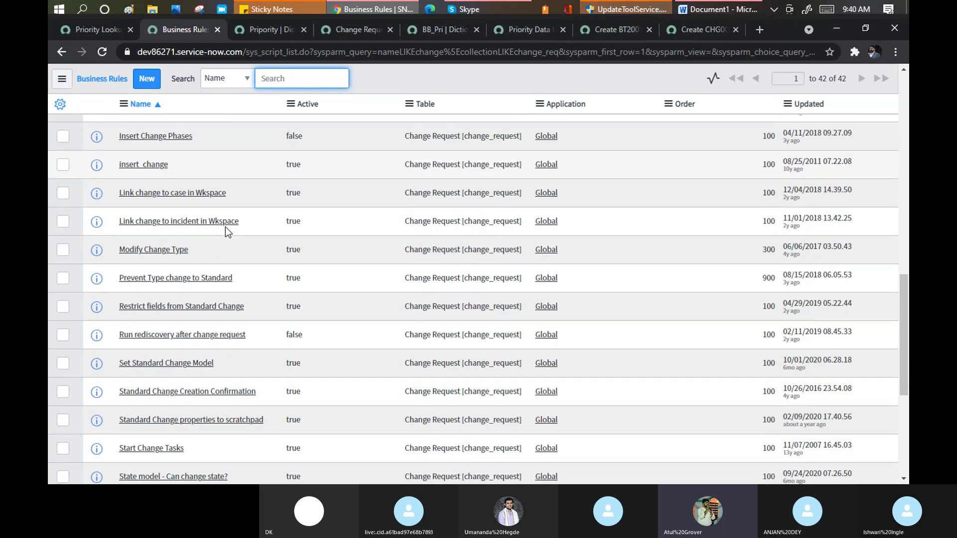
scroll(225, 227, "down", 2)
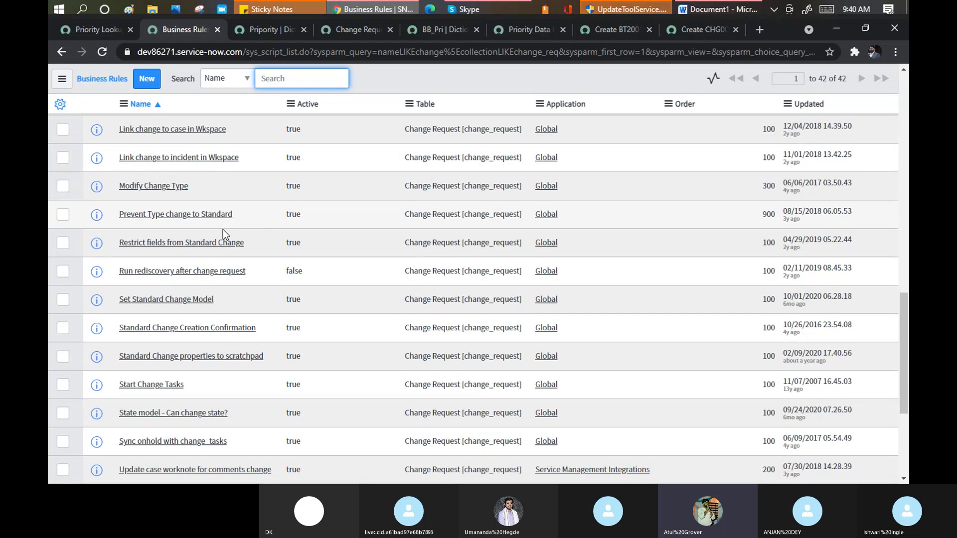
scroll(223, 229, "down", 2)
scroll(222, 240, "down", 3)
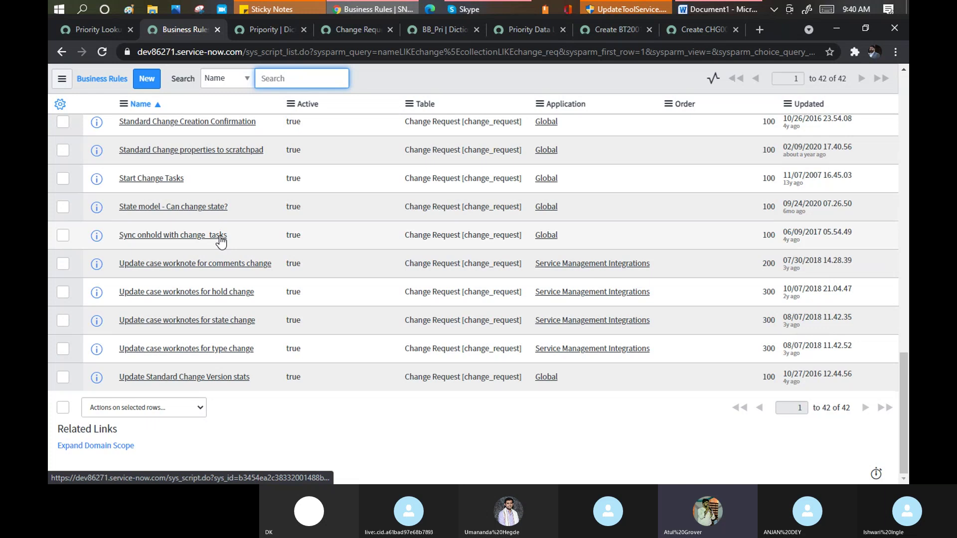
scroll(221, 240, "up", 5)
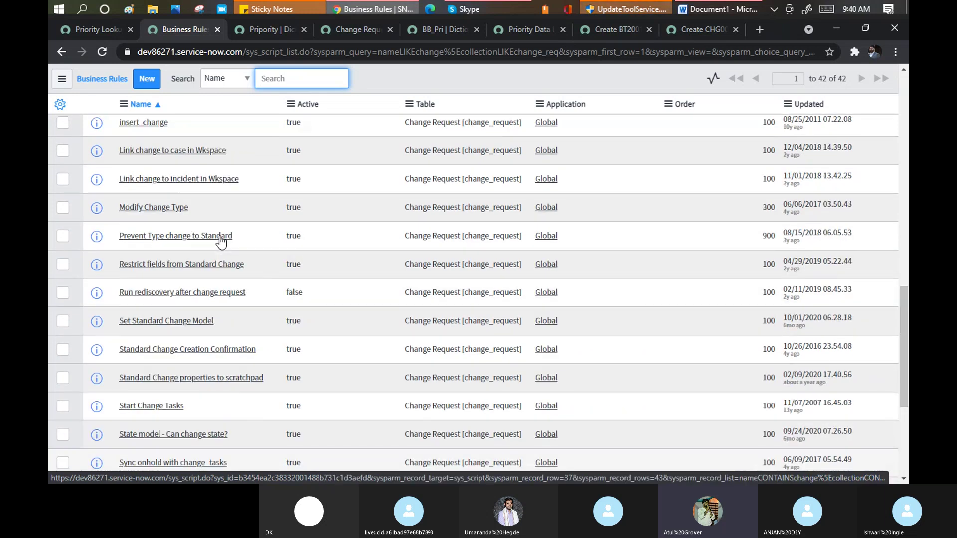
scroll(220, 235, "up", 8)
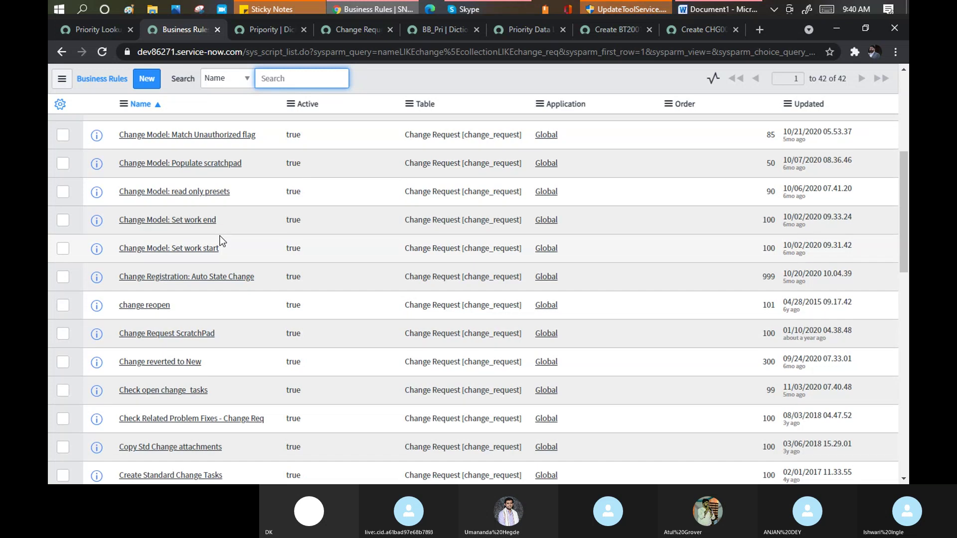
scroll(222, 241, "up", 1)
scroll(222, 241, "up", 5)
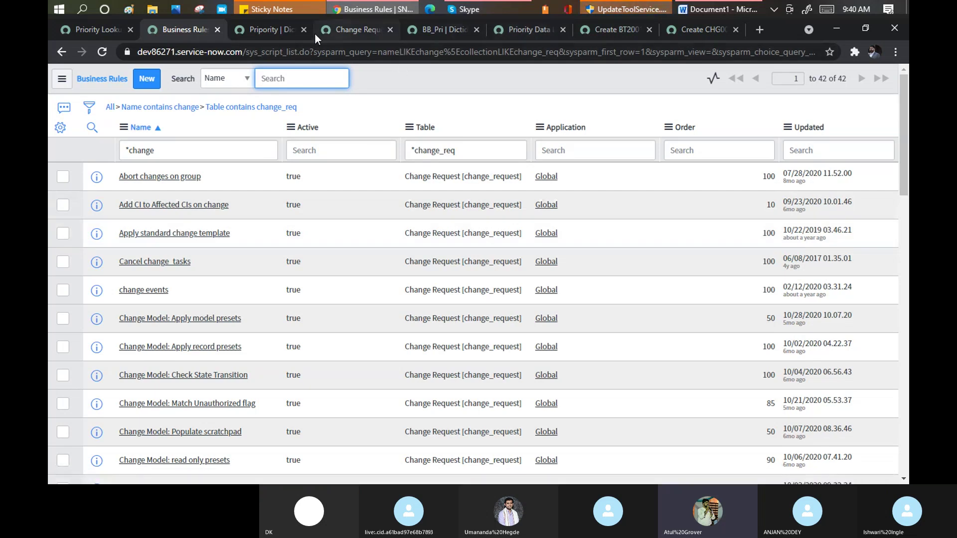
Step: Check the Change Request table record against the business rules list, then return to the Priority Lookup definition
left_click(342, 29)
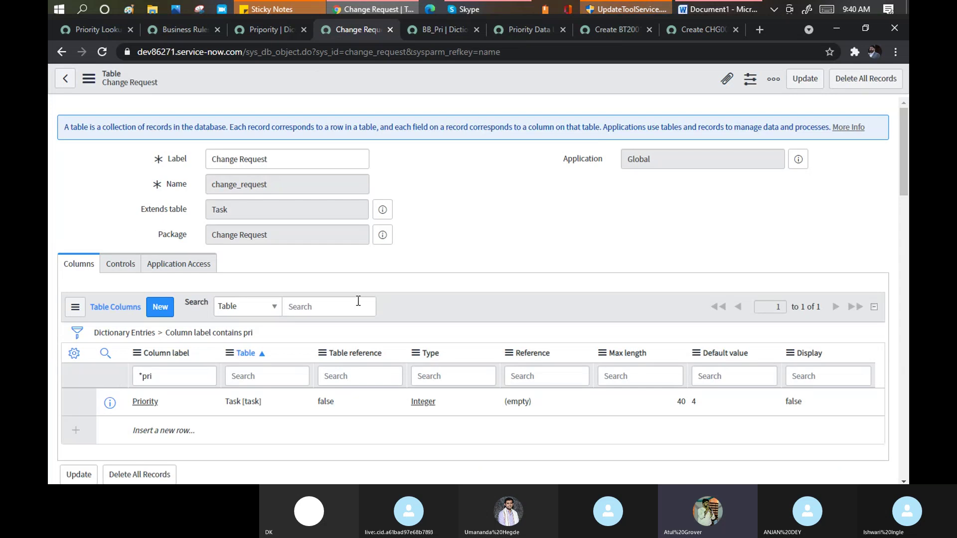
left_click(175, 29)
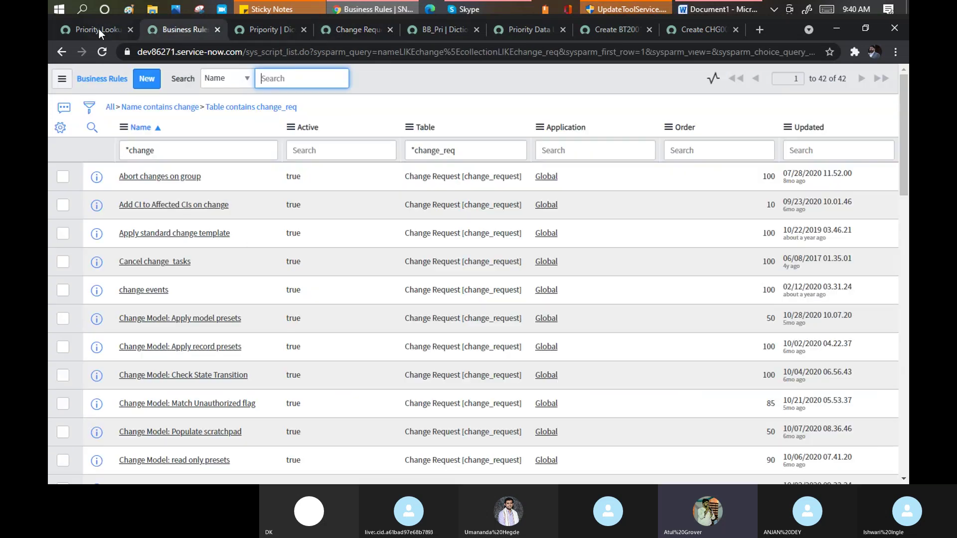
left_click(98, 29)
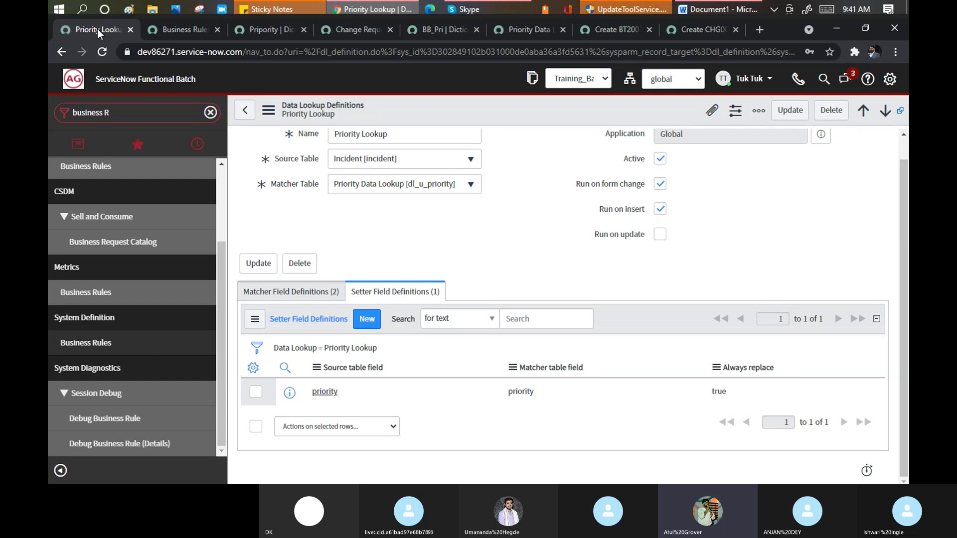
left_click(482, 6)
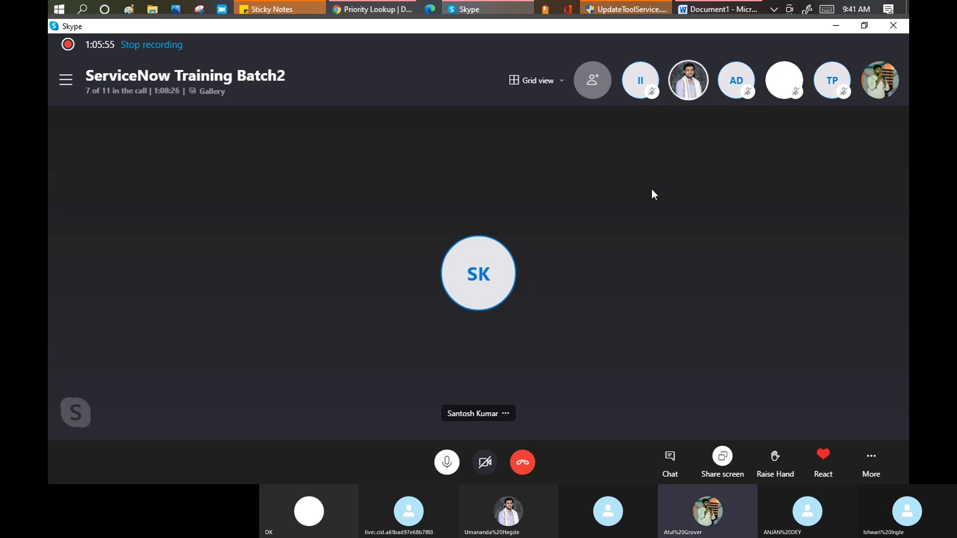
key("alt+Tab")
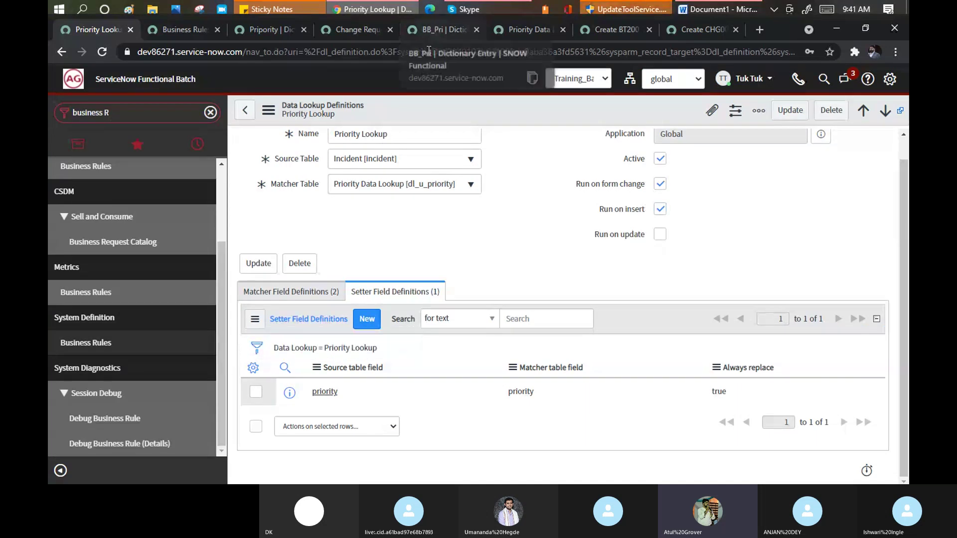
Step: Inspect the Category choices and the Requested by and Assigned to fields on the new change request form
left_click(364, 32)
left_click(700, 32)
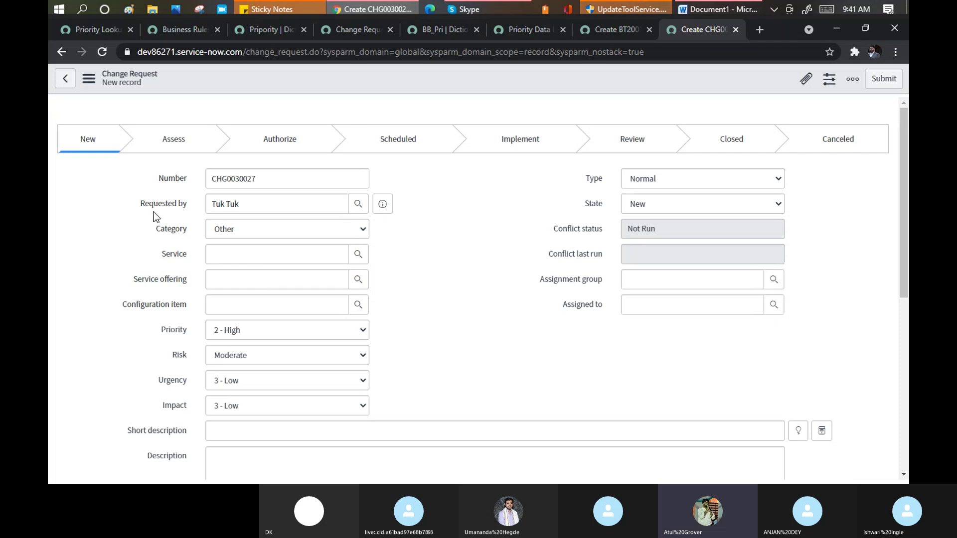
left_click(247, 225)
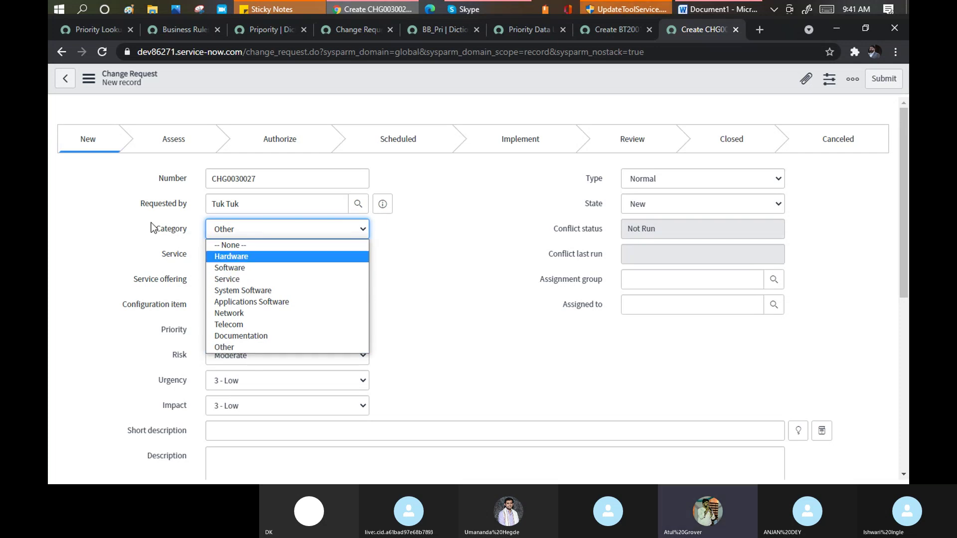
left_click(135, 220)
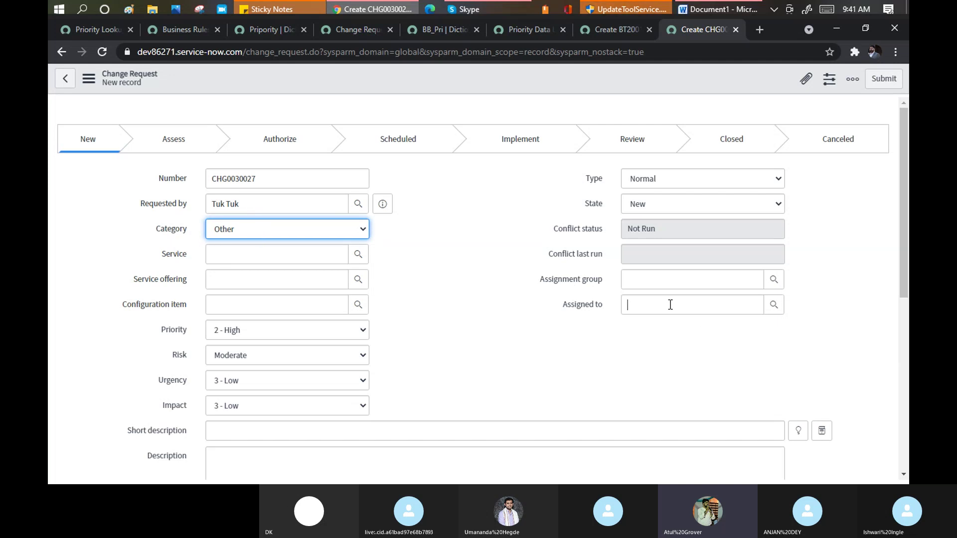
left_click(739, 305)
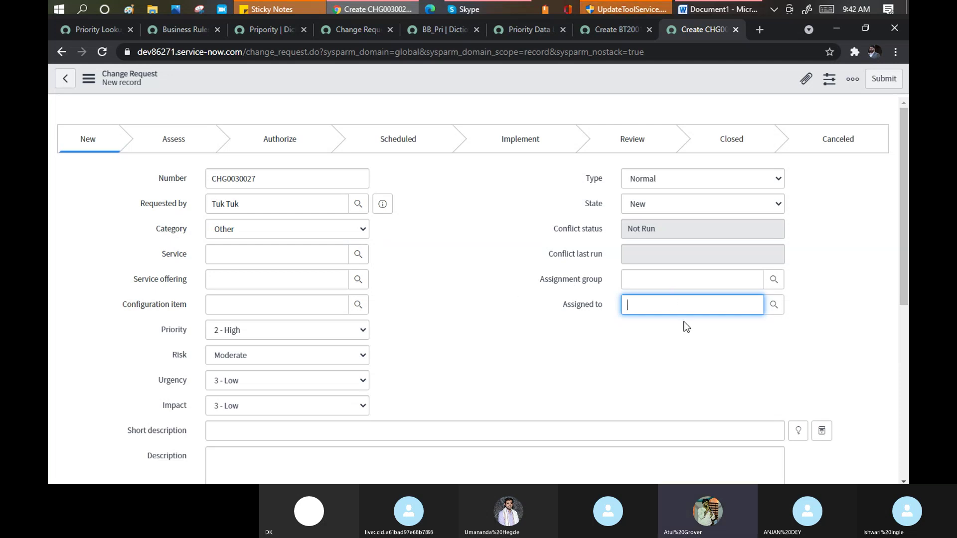
left_click(266, 200)
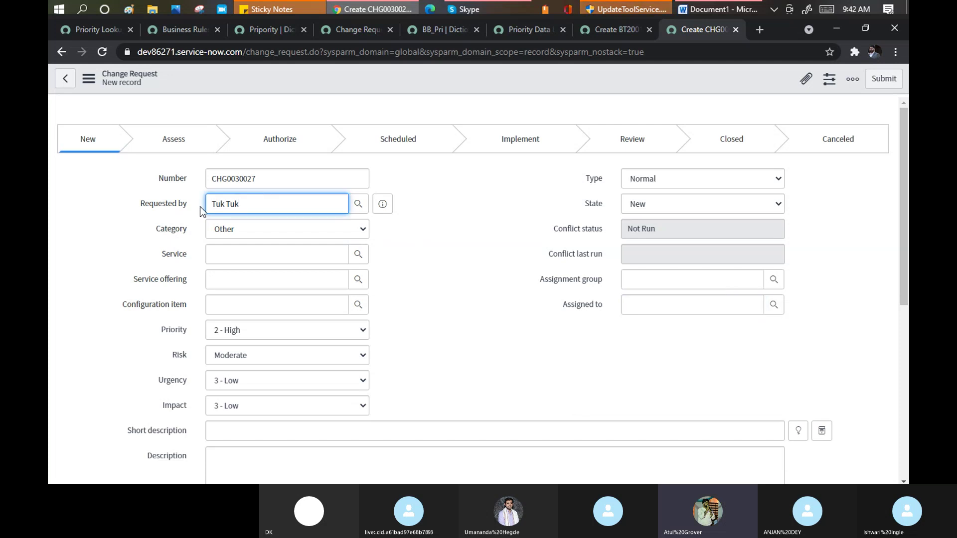
left_click_drag(249, 205, 204, 205)
left_click(653, 305)
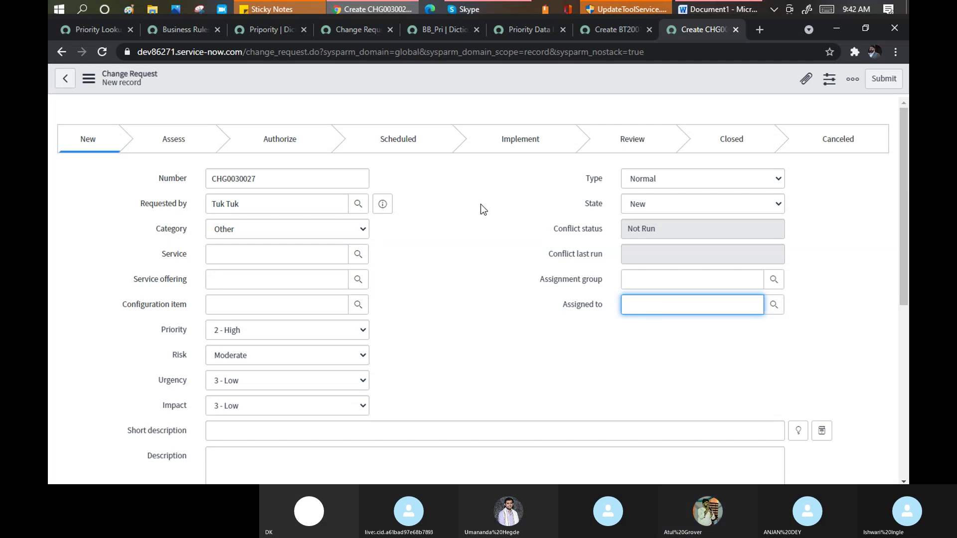
left_click(472, 186)
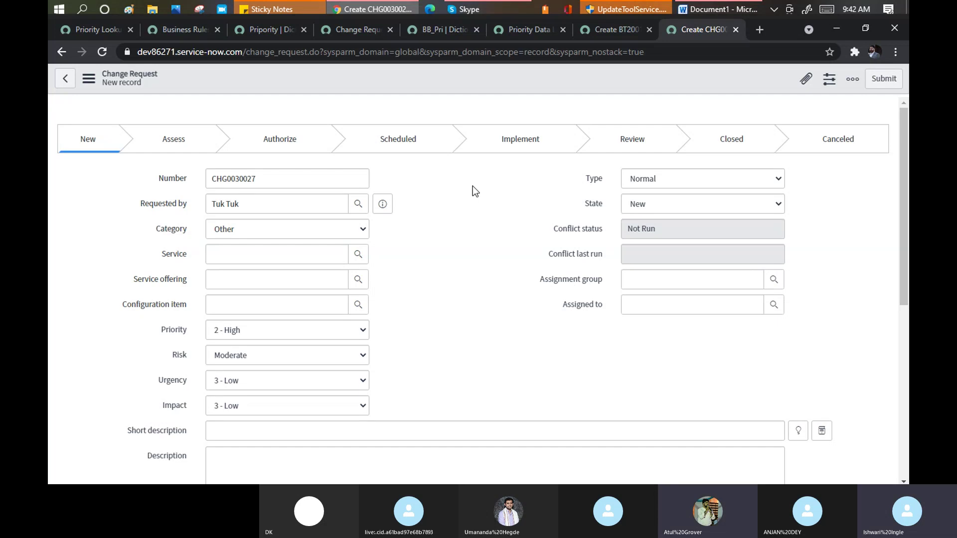
Step: Check the Skype call, then go back to Chrome and review the Priority Lookup definition's source table, matcher table and run options
left_click(463, 9)
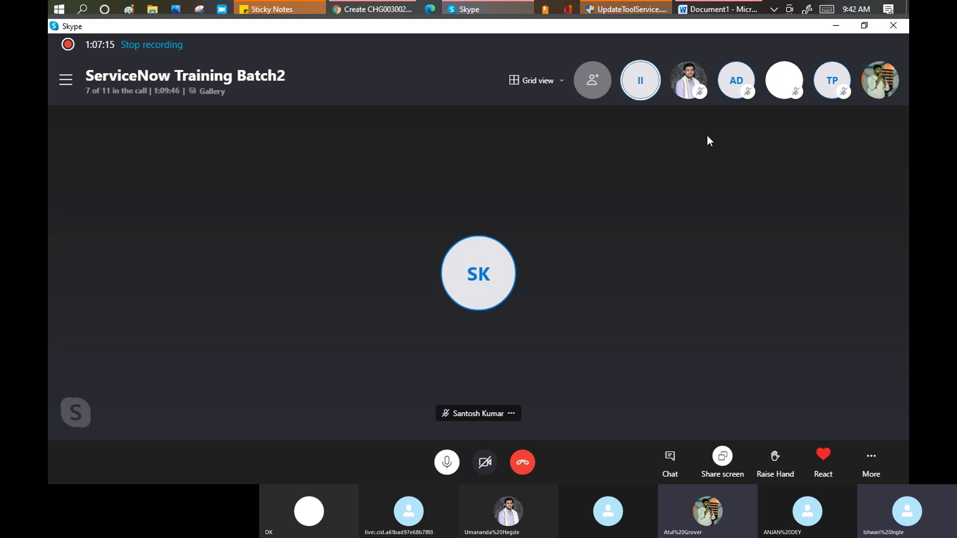
key("alt+Tab")
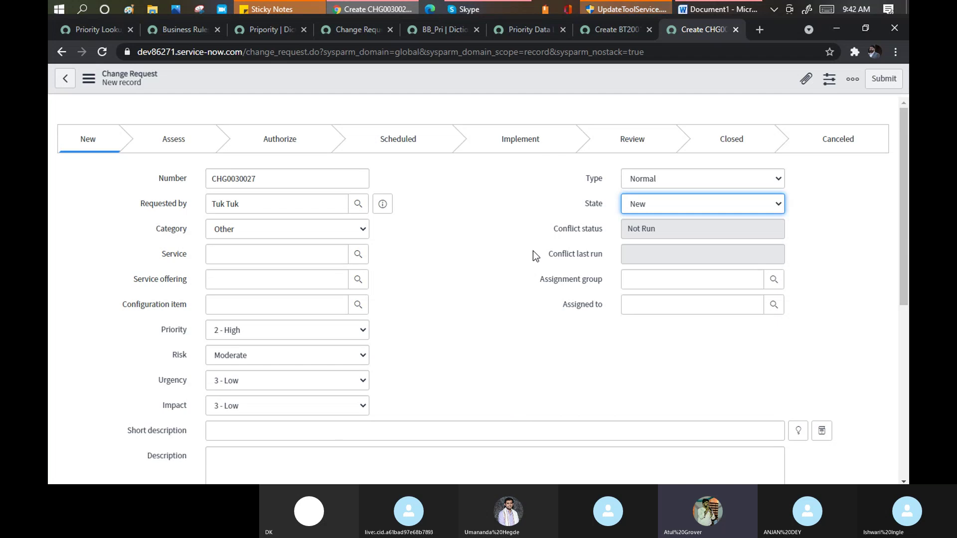
left_click(94, 31)
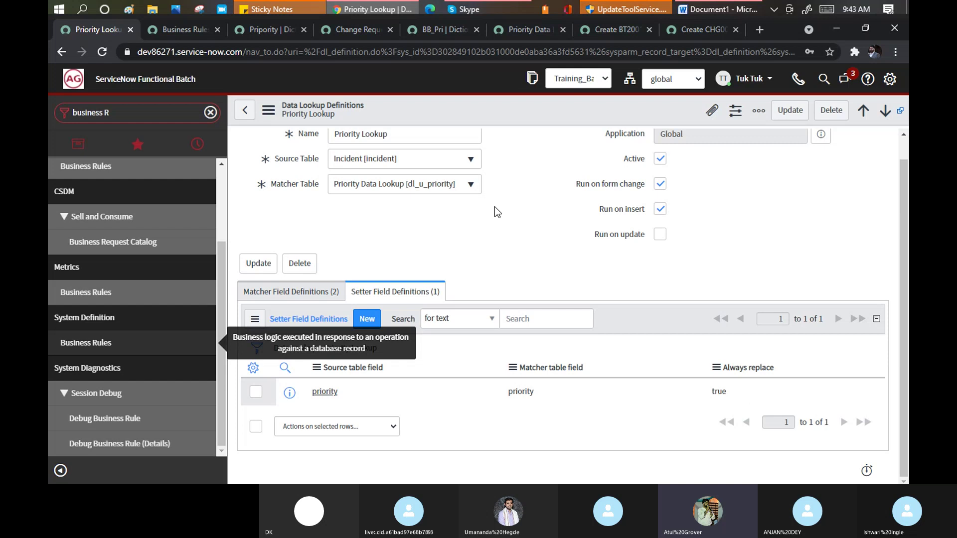
scroll(495, 208, "up", 1)
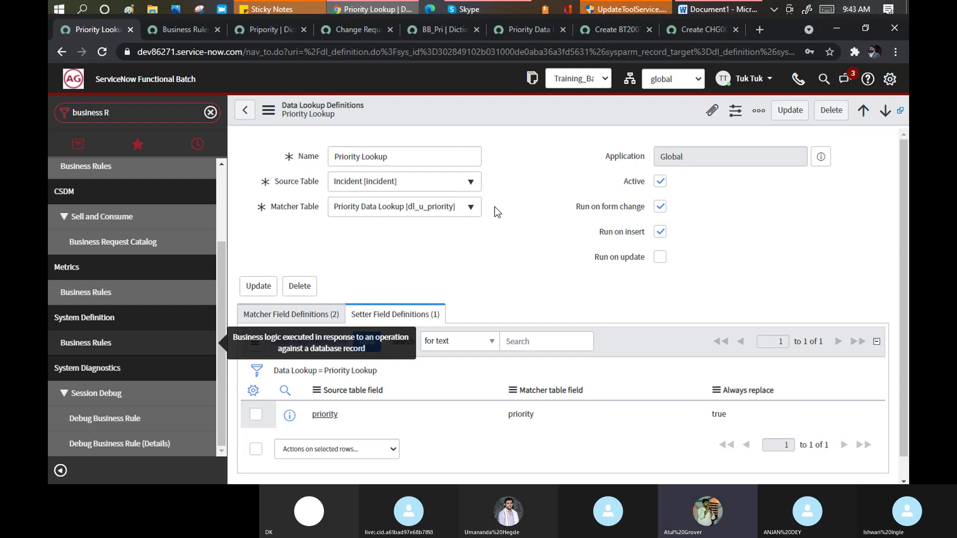
Step: Switch to Word and review the lookup table notes with the Impact, Urgency and Priority columns, then return to the Skype call
left_click(498, 8)
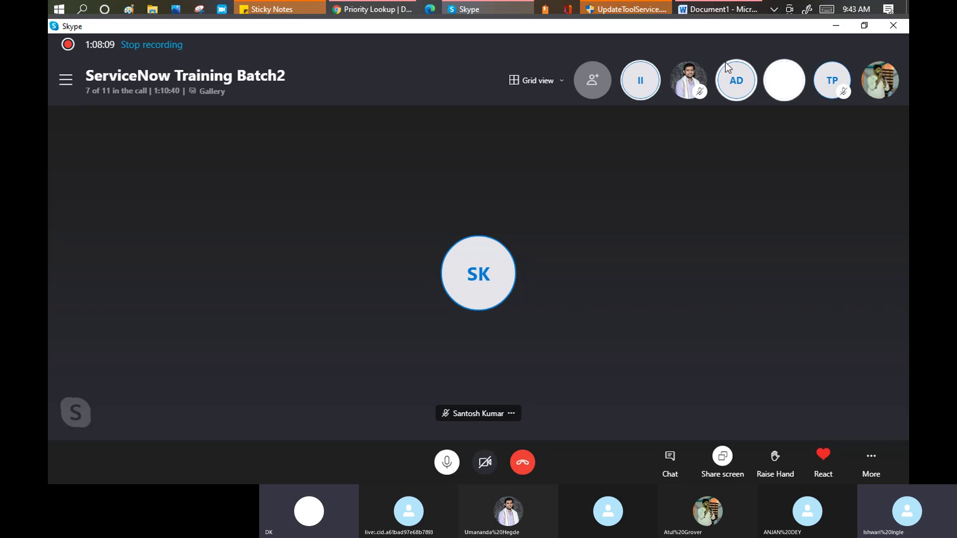
left_click(716, 7)
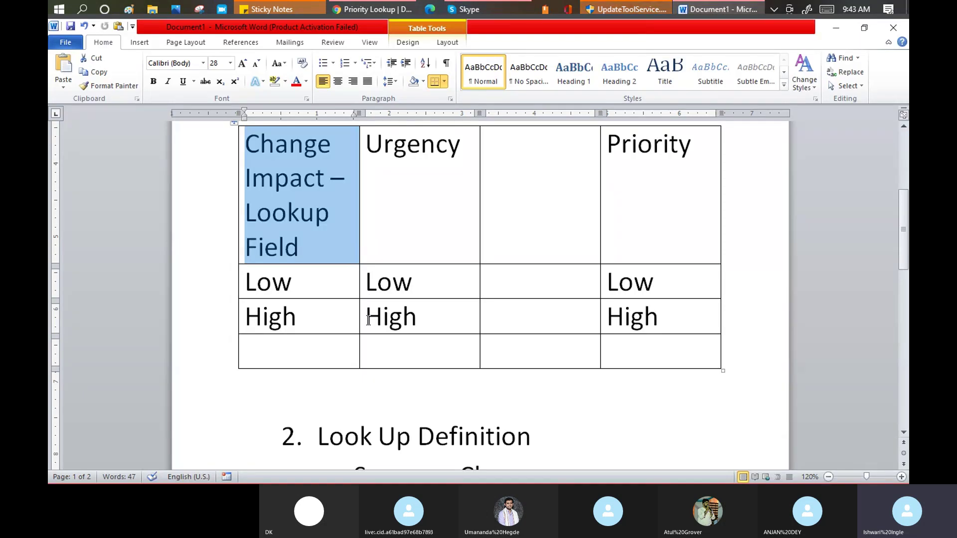
scroll(349, 279, "up", 2)
scroll(306, 184, "up", 2)
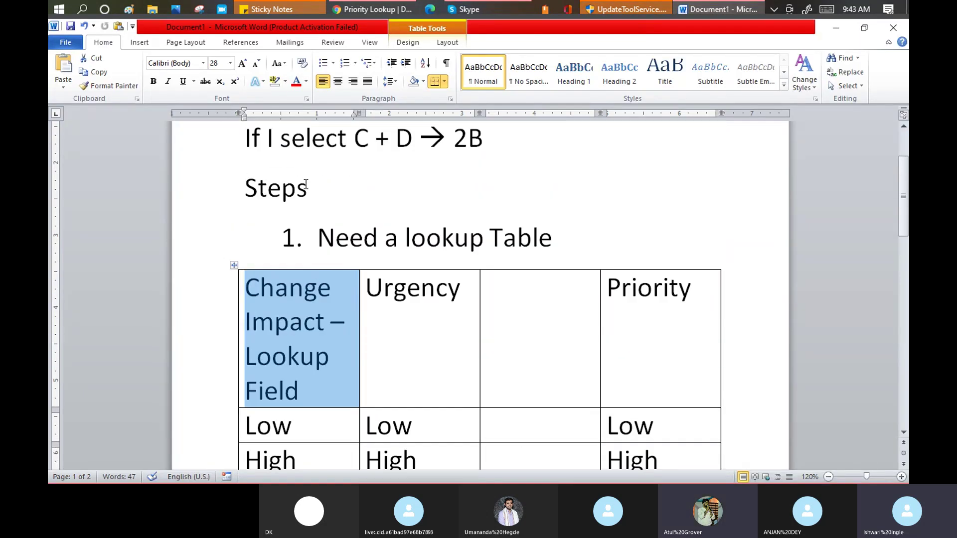
scroll(286, 216, "down", 3)
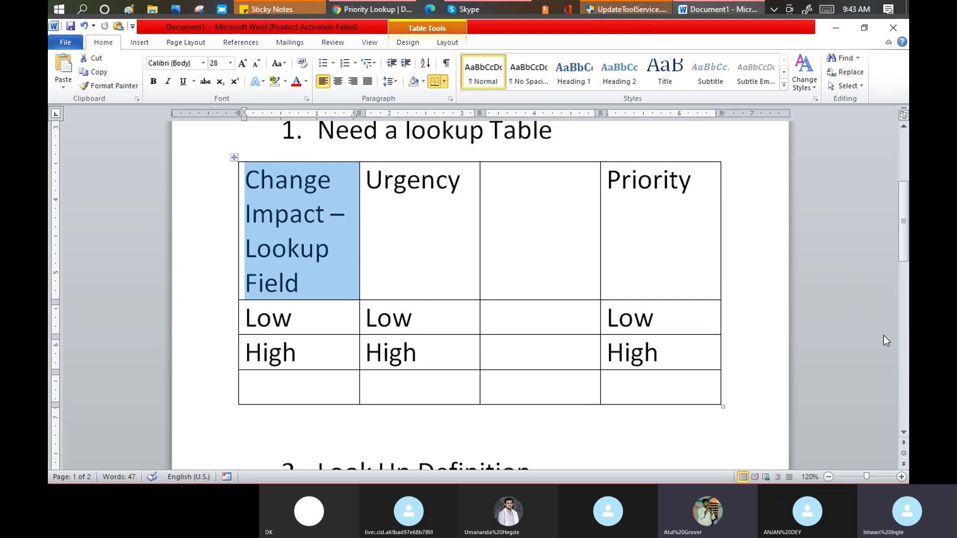
left_click(367, 7)
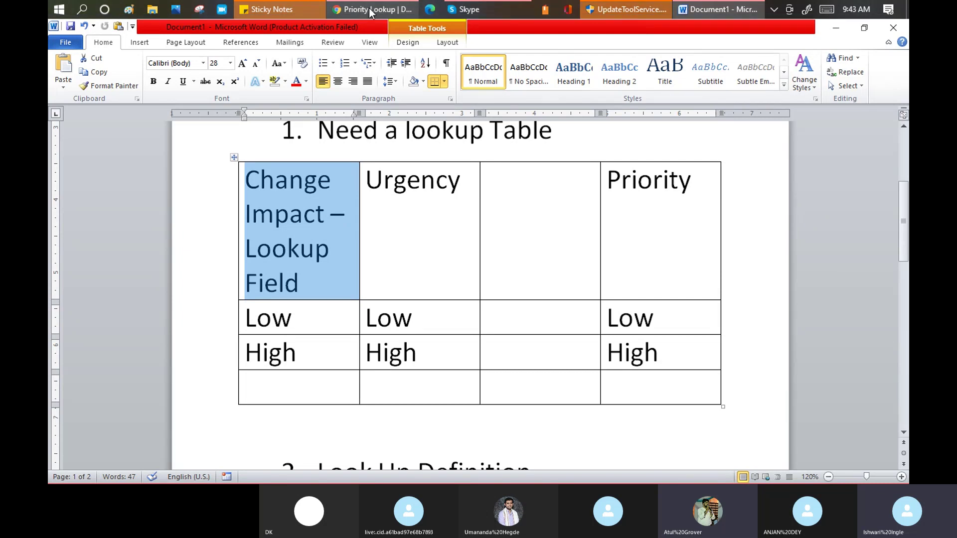
left_click(470, 7)
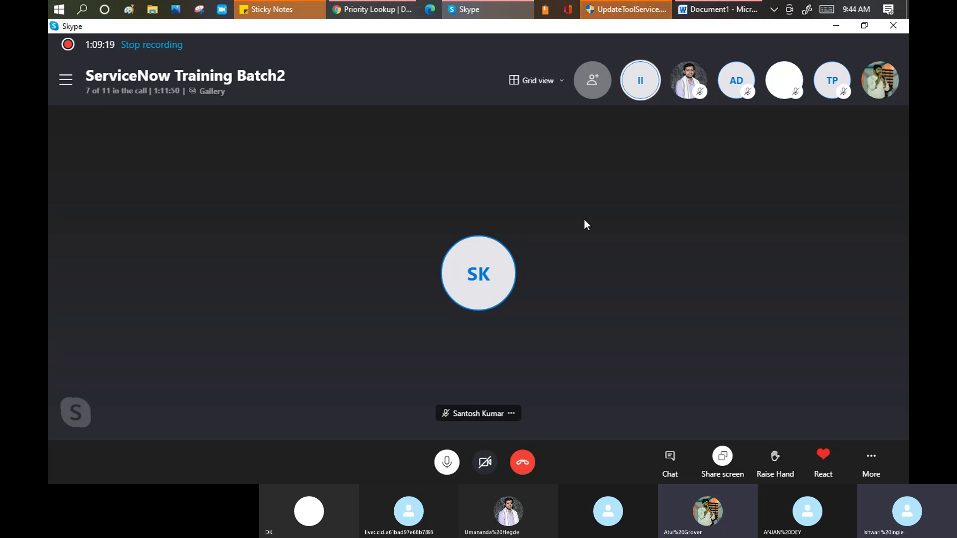
Step: Switch to Chrome and review the Change Request table's Priority column, the Priority Data Lookup table and the new change request form
left_click(377, 7)
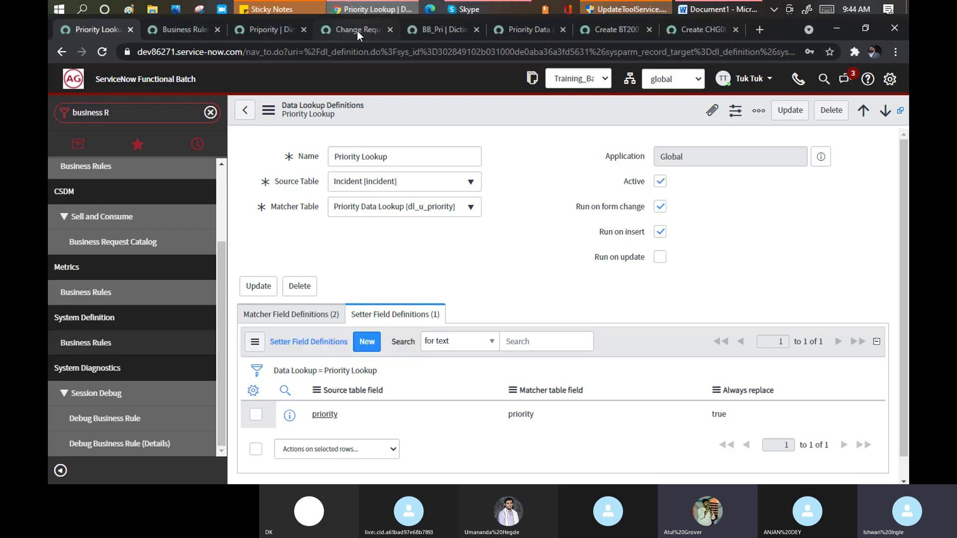
left_click(356, 31)
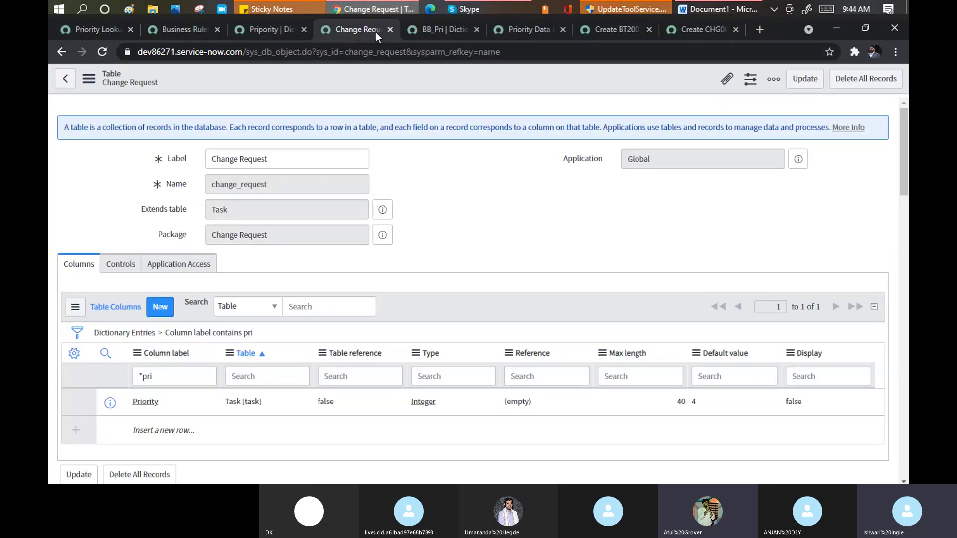
left_click(528, 29)
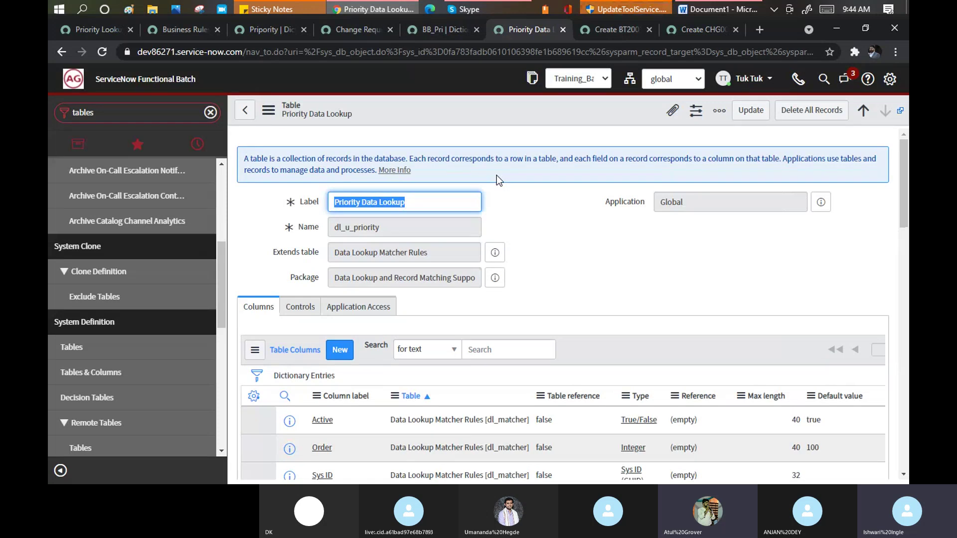
left_click(695, 29)
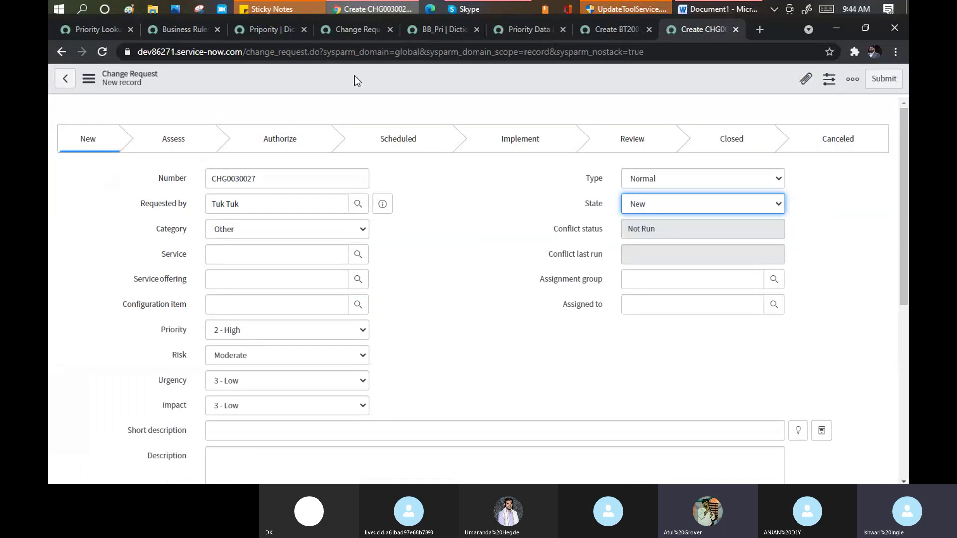
Step: Inspect the Caller and Priority fields on the new incident form, then switch back to the Skype call
left_click(619, 29)
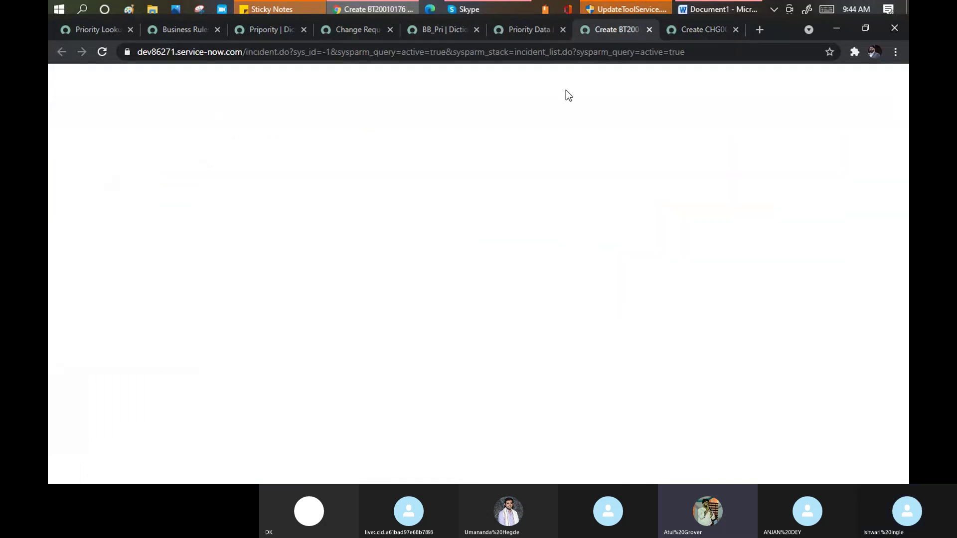
left_click_drag(264, 150, 213, 148)
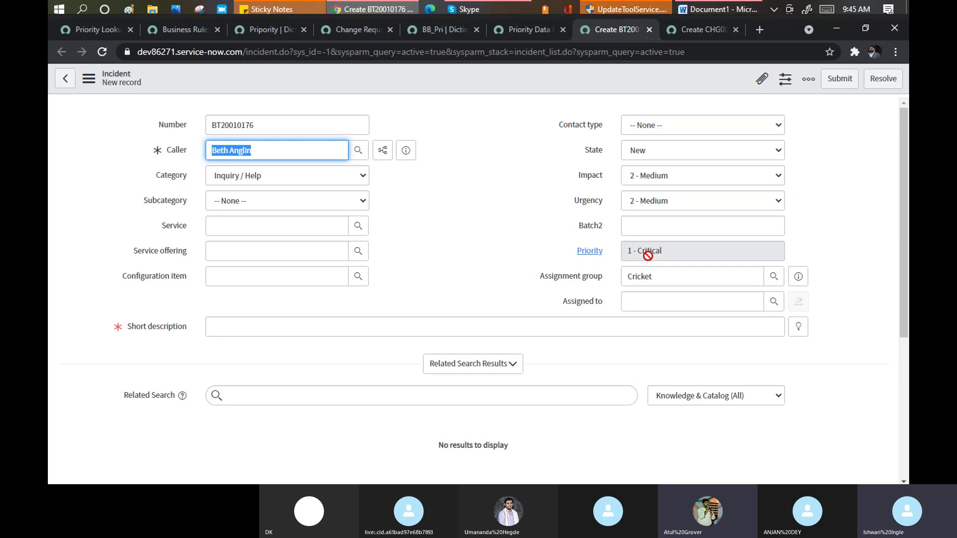
left_click(497, 7)
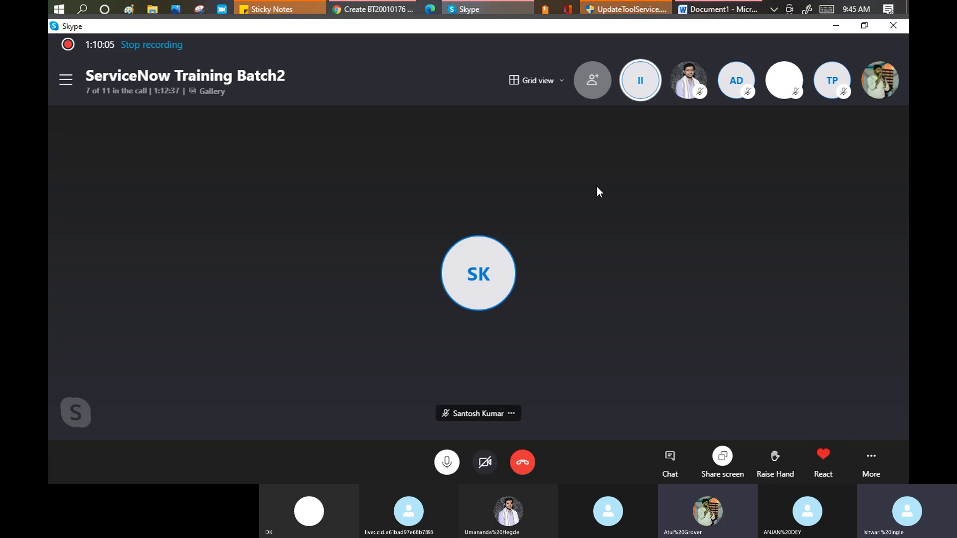